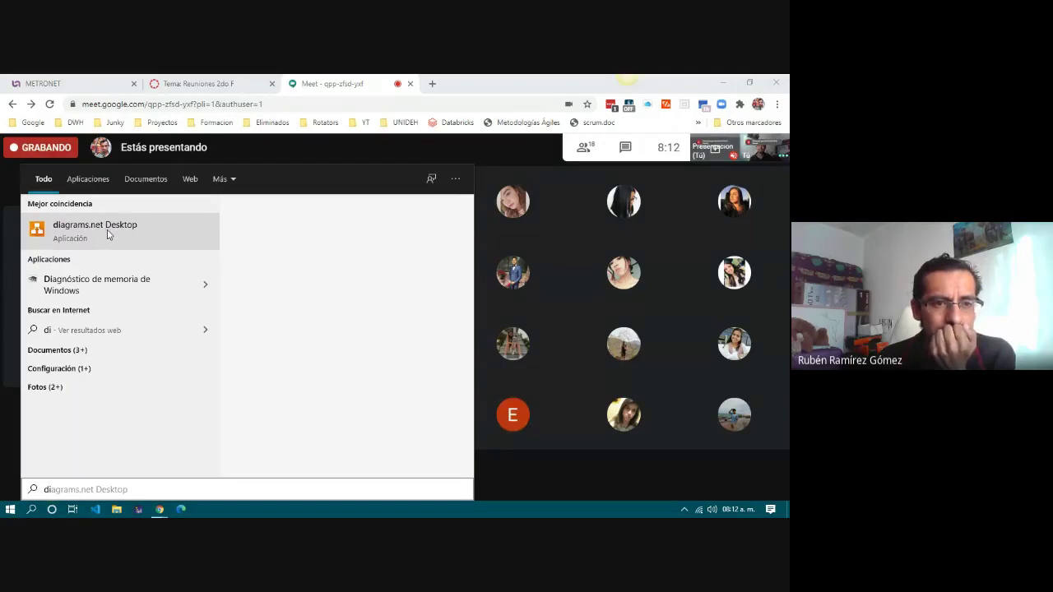
Launch diagrams.net Desktop from the Start menu and maximize its window.
left_click(108, 234)
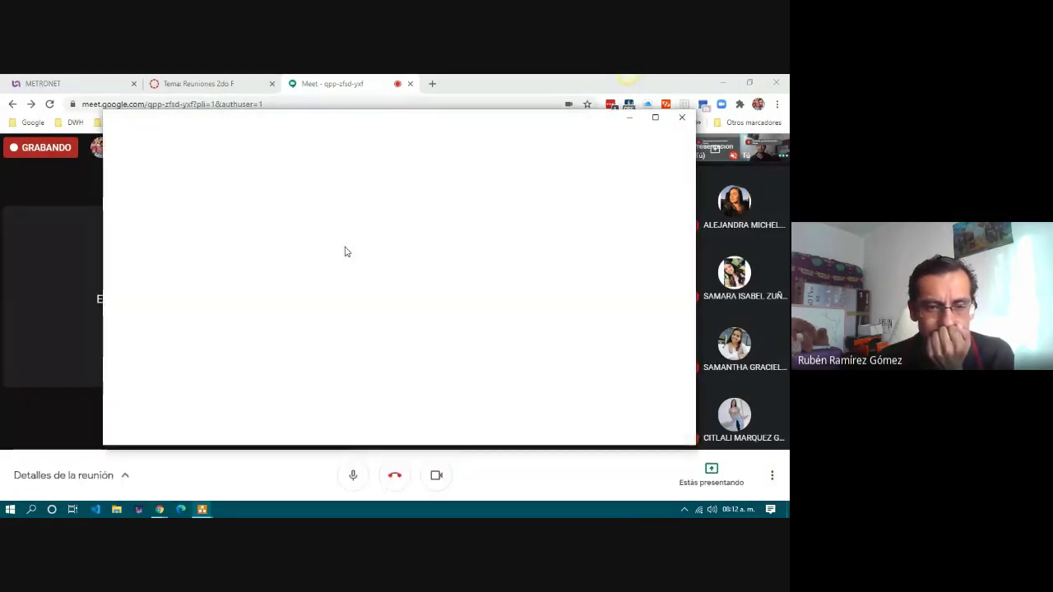
left_click(656, 120)
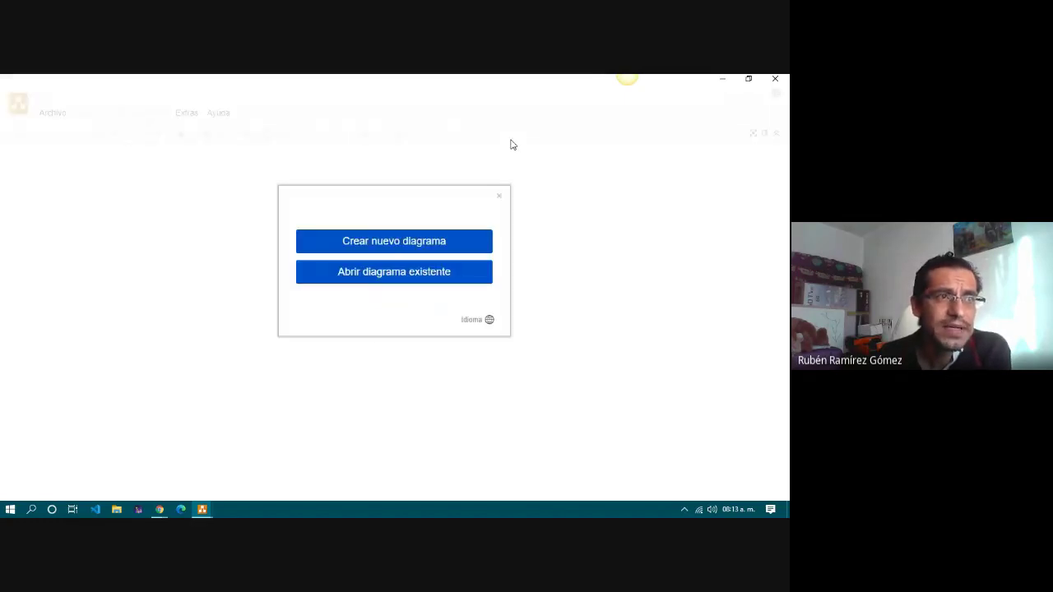
Create a new blank diagram and save it as DB.drawio in Escritorio\delme.
left_click(436, 242)
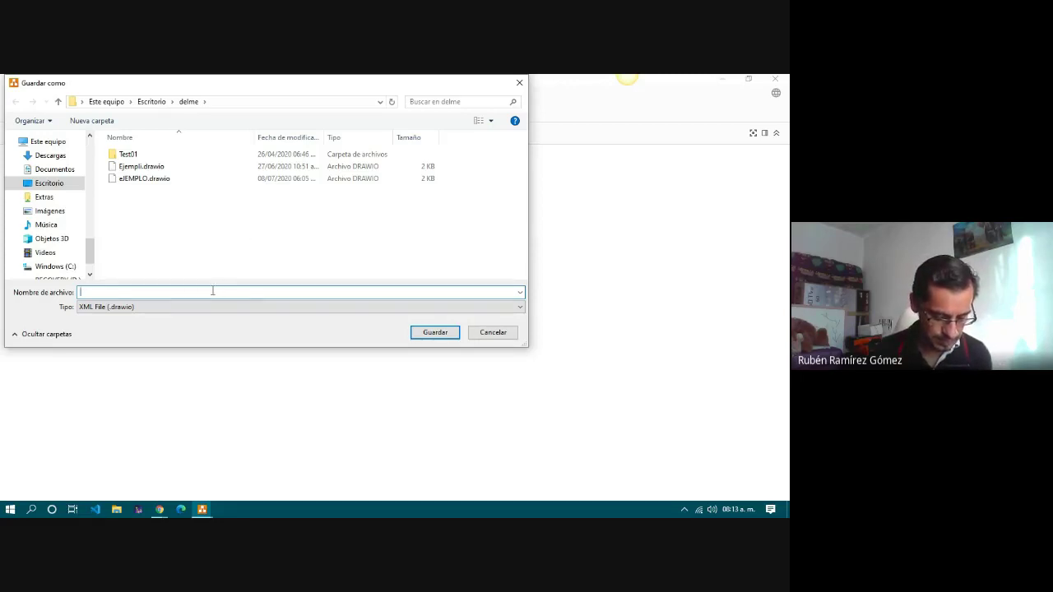
type("ej")
key("Return")
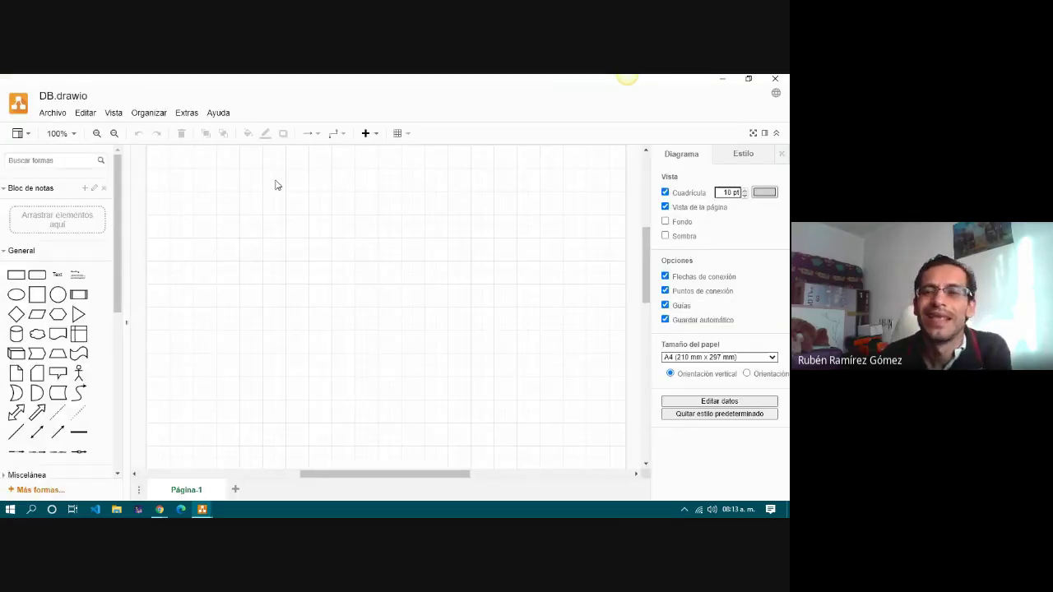
Hide the Format panel so the DB.drawio canvas gets more room.
left_click(764, 133)
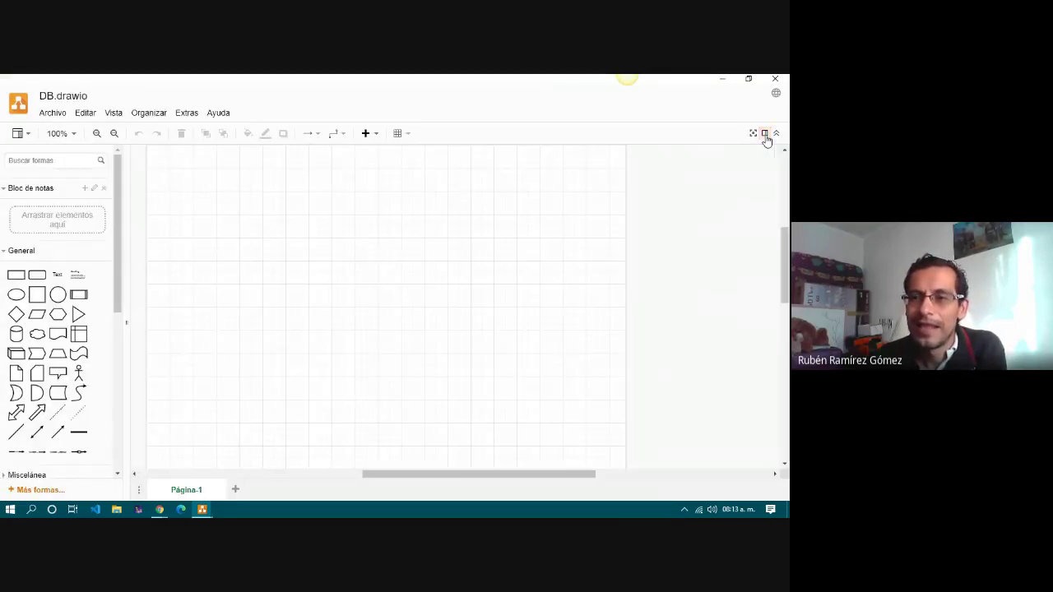
scroll(359, 300, "up", 3)
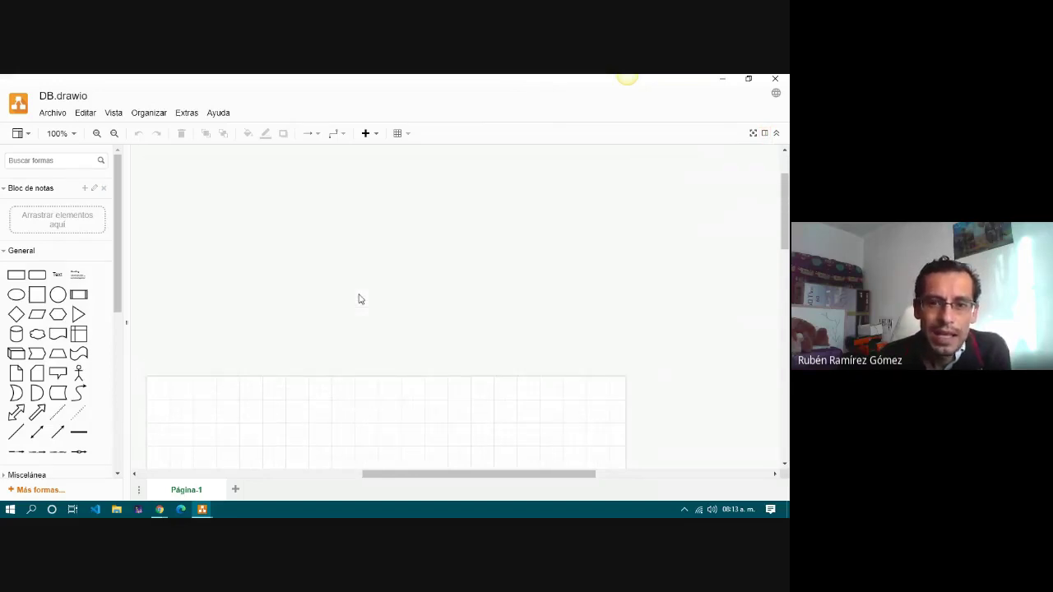
scroll(359, 300, "down", 2)
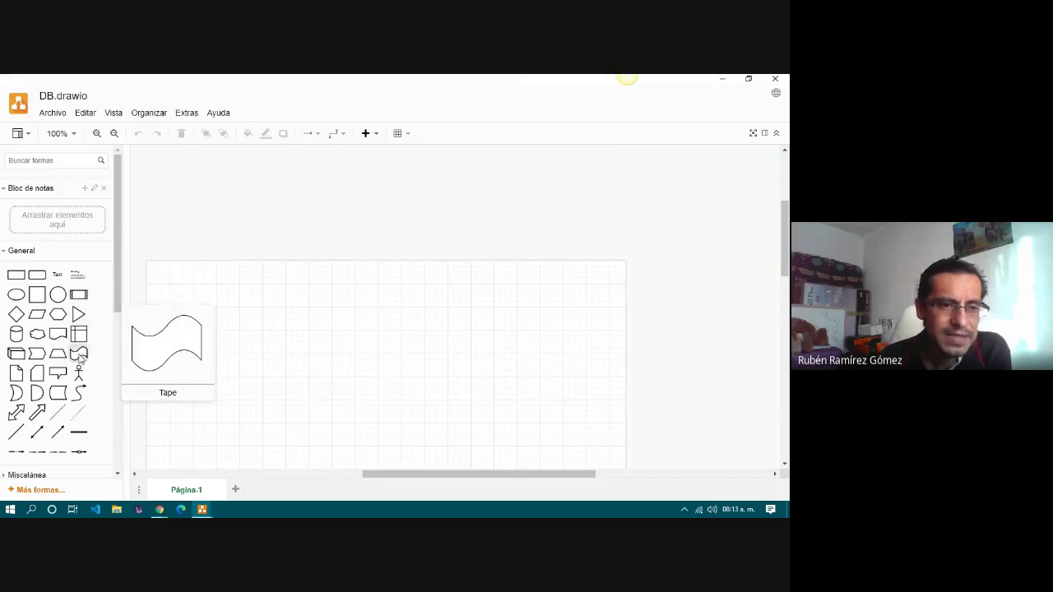
scroll(79, 360, "down", 3)
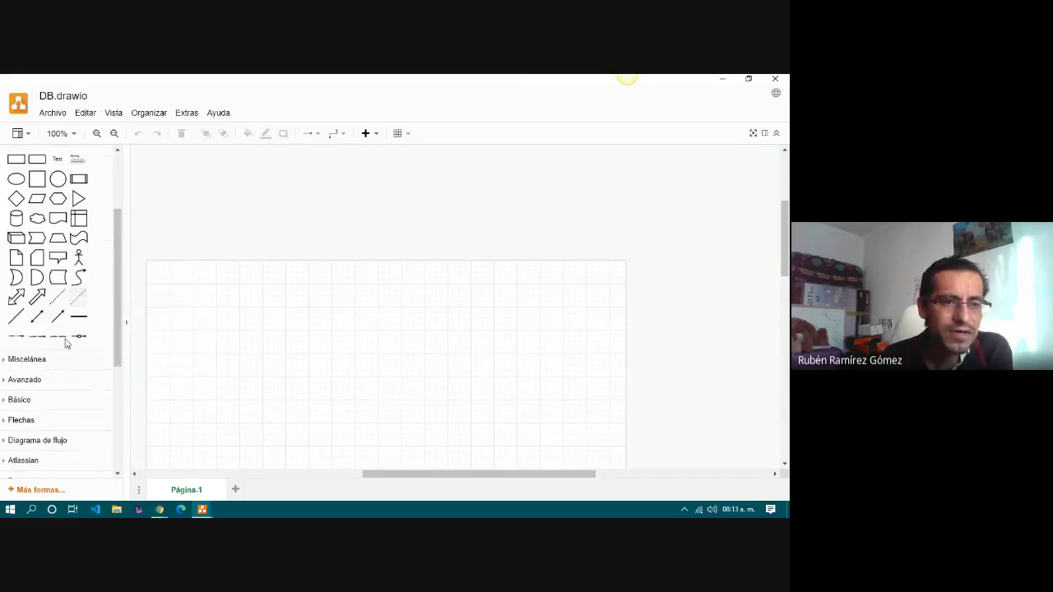
scroll(16, 260, "up", 3)
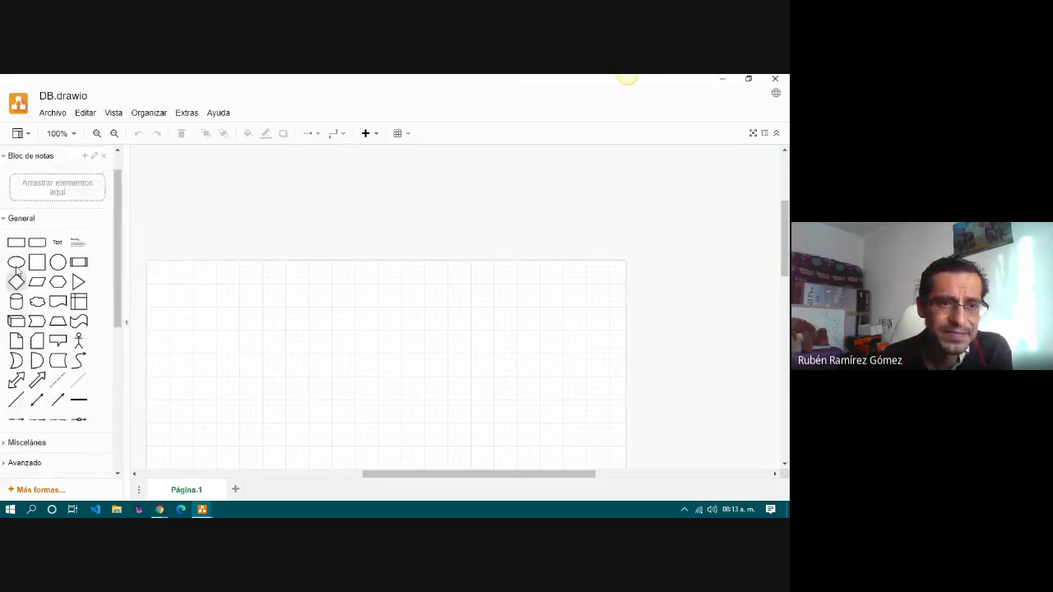
scroll(15, 269, "down", 3)
Add three Note shapes, two side by side and one below them.
left_click(15, 262)
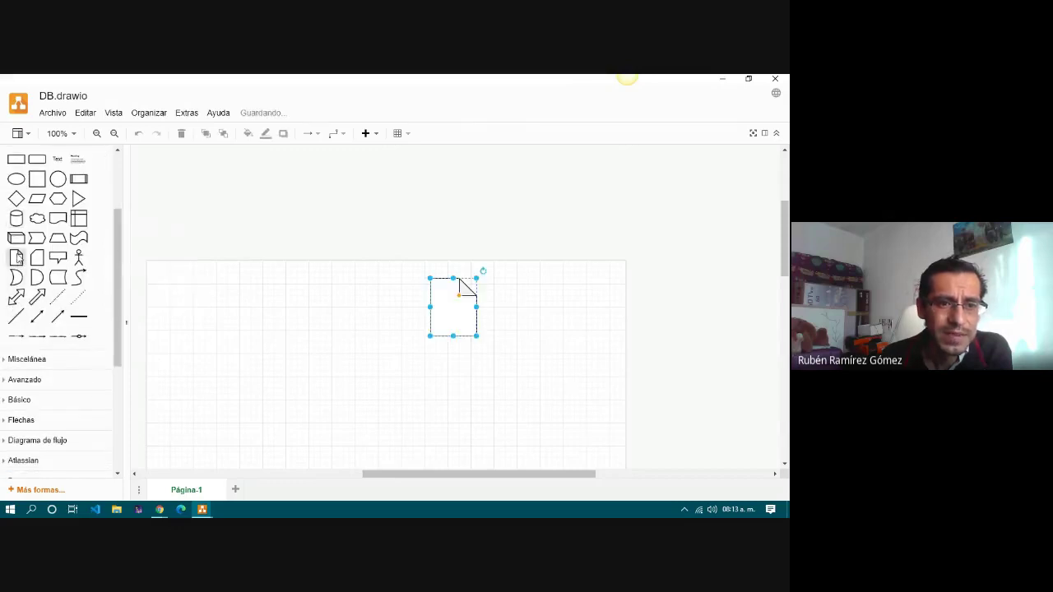
left_click_drag(430, 322, 192, 352)
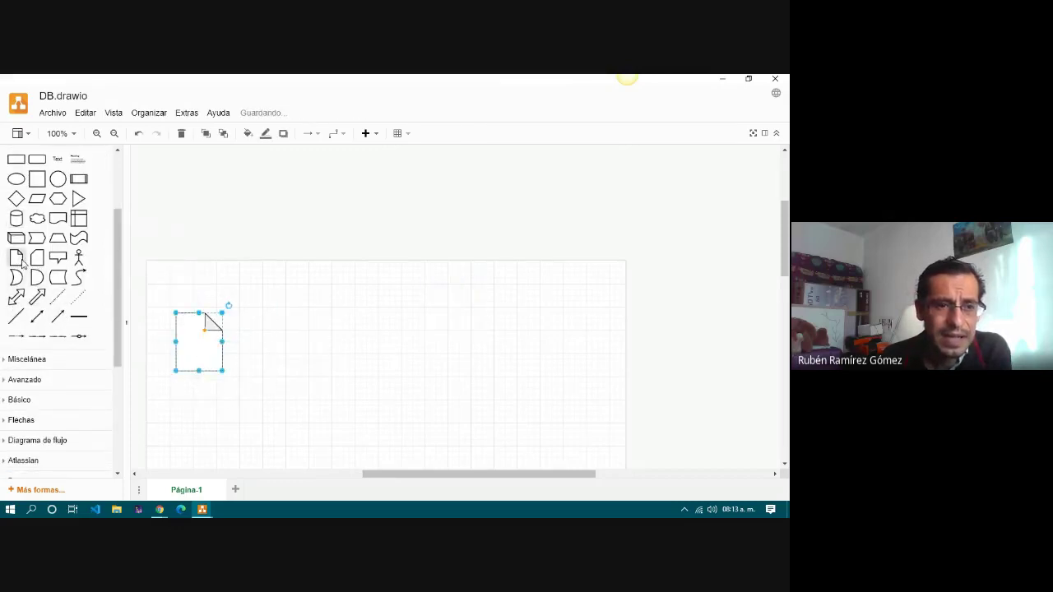
left_click(15, 262)
left_click_drag(452, 311, 257, 350)
left_click(15, 261)
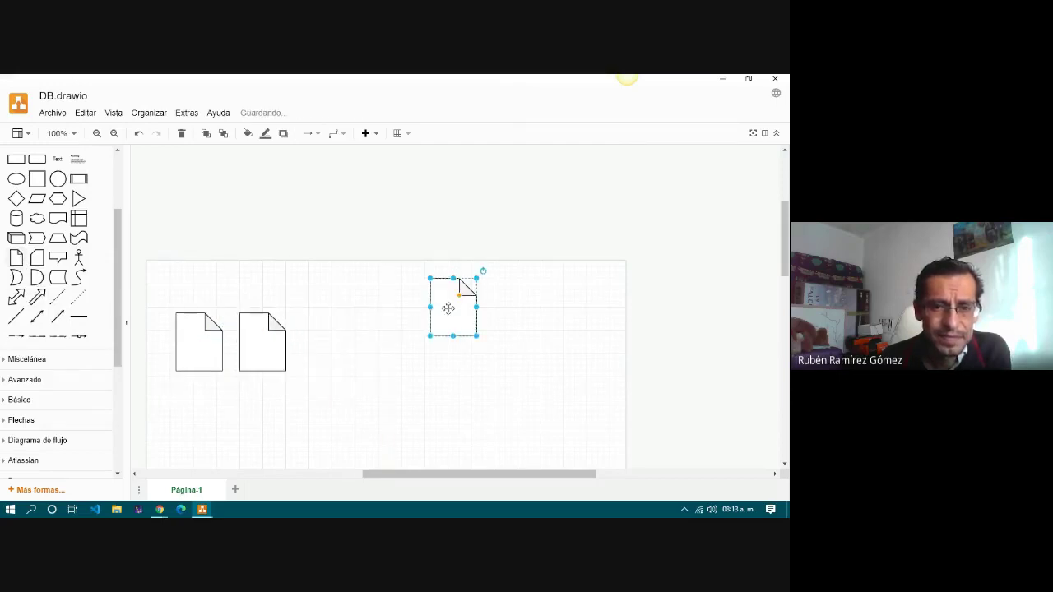
left_click_drag(448, 309, 229, 414)
Label the notes Clients, Products and Sells.
scroll(409, 329, "down", 3)
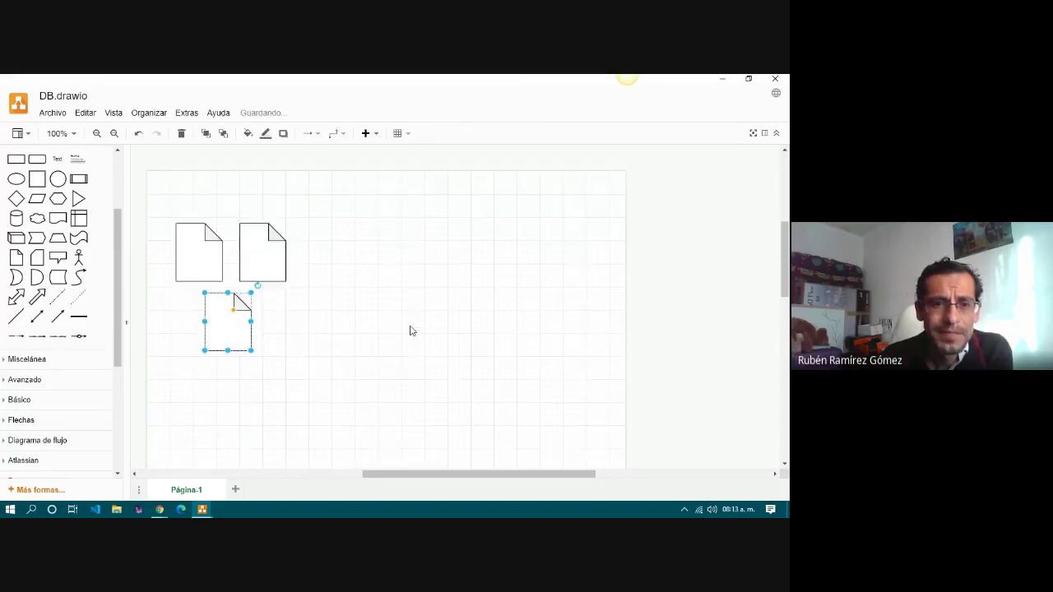
left_click(196, 232)
double_click(199, 232)
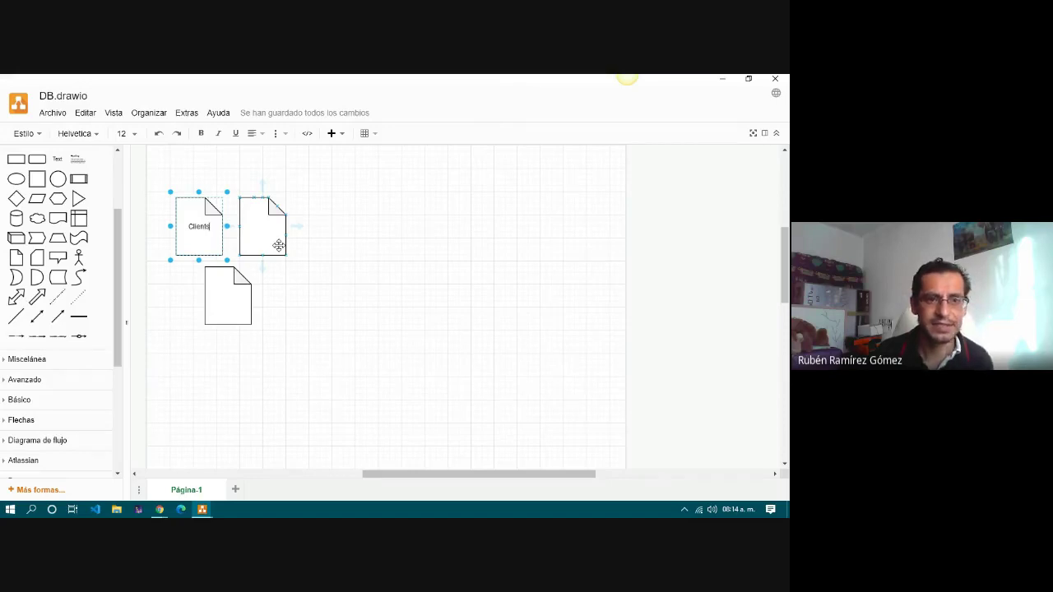
left_click(257, 228)
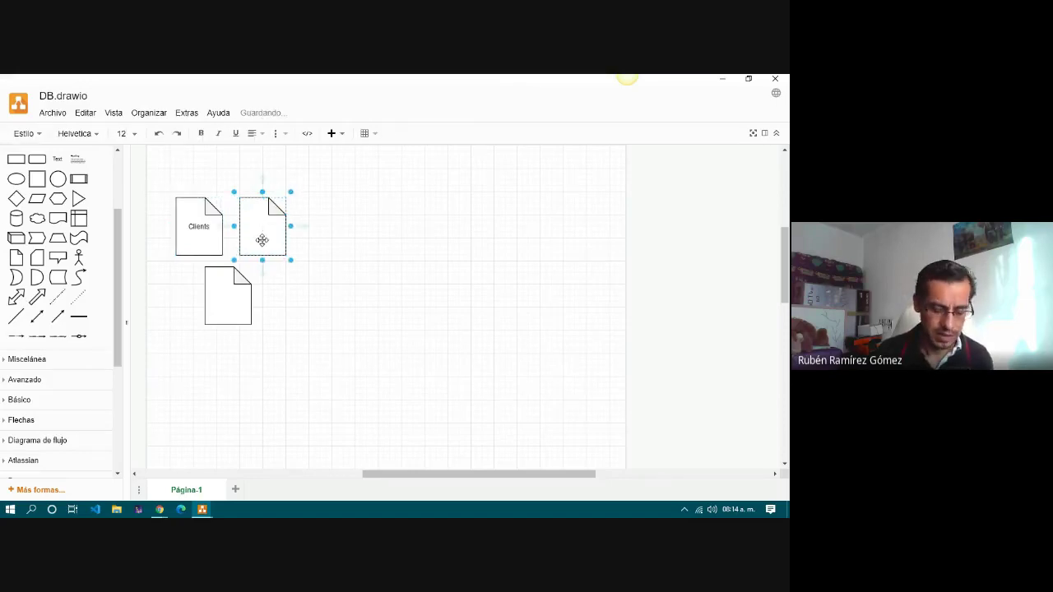
type("Produc")
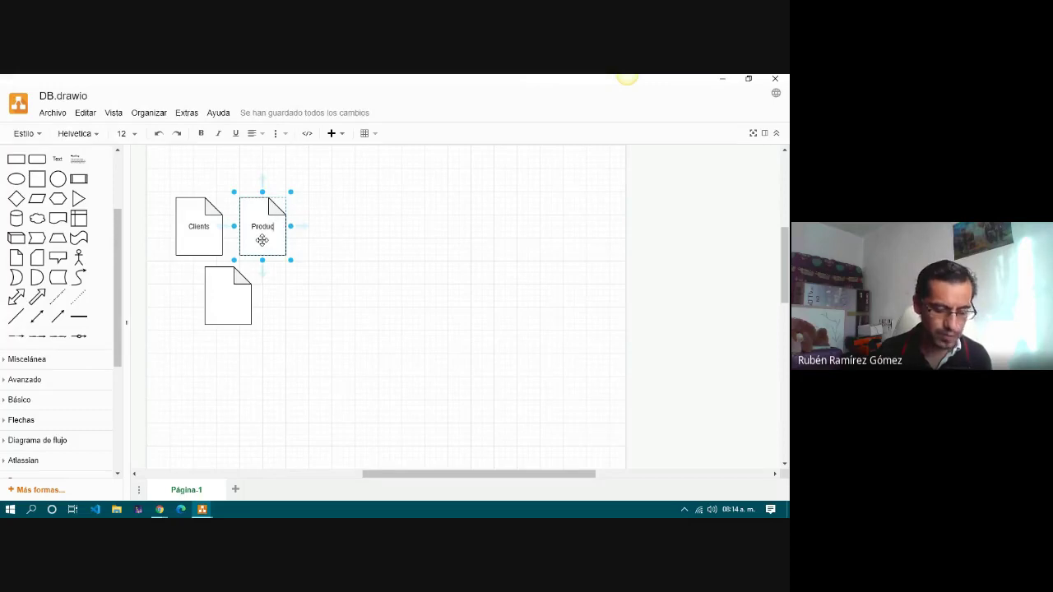
type("ts")
left_click(228, 294)
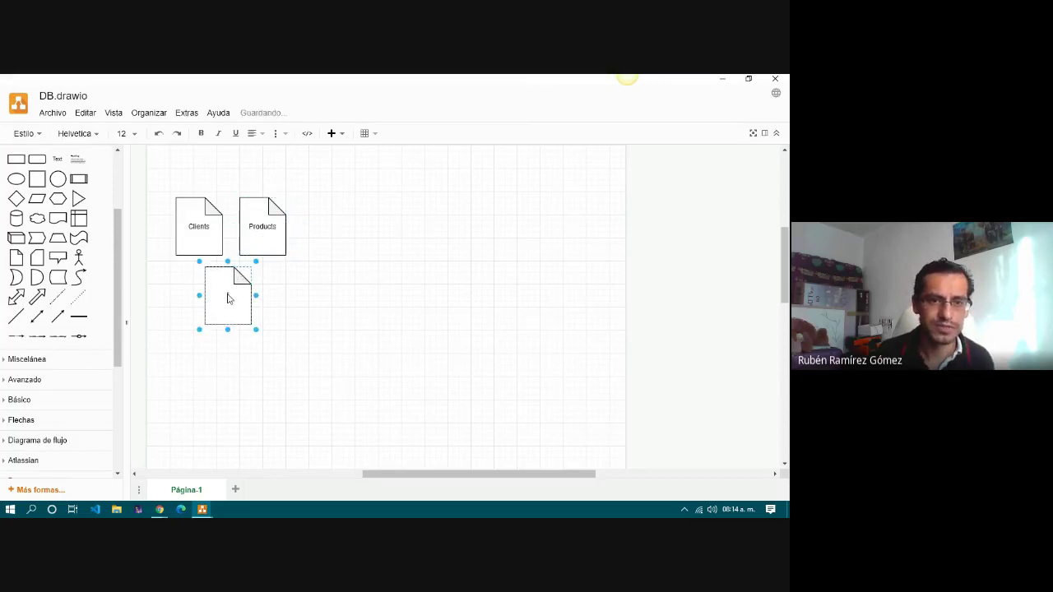
type("Sel")
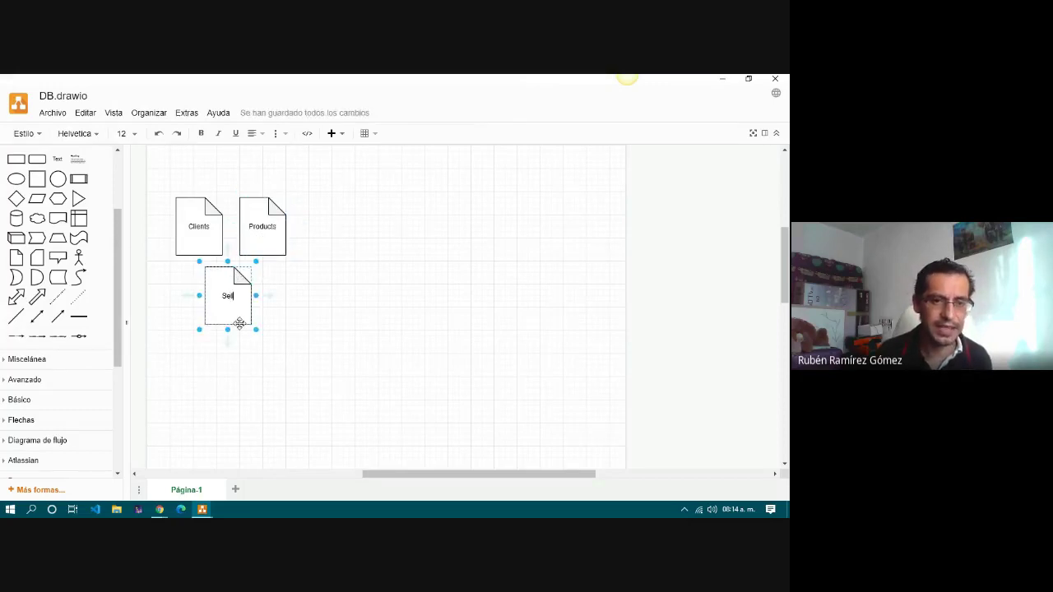
type("ls")
left_click(381, 325)
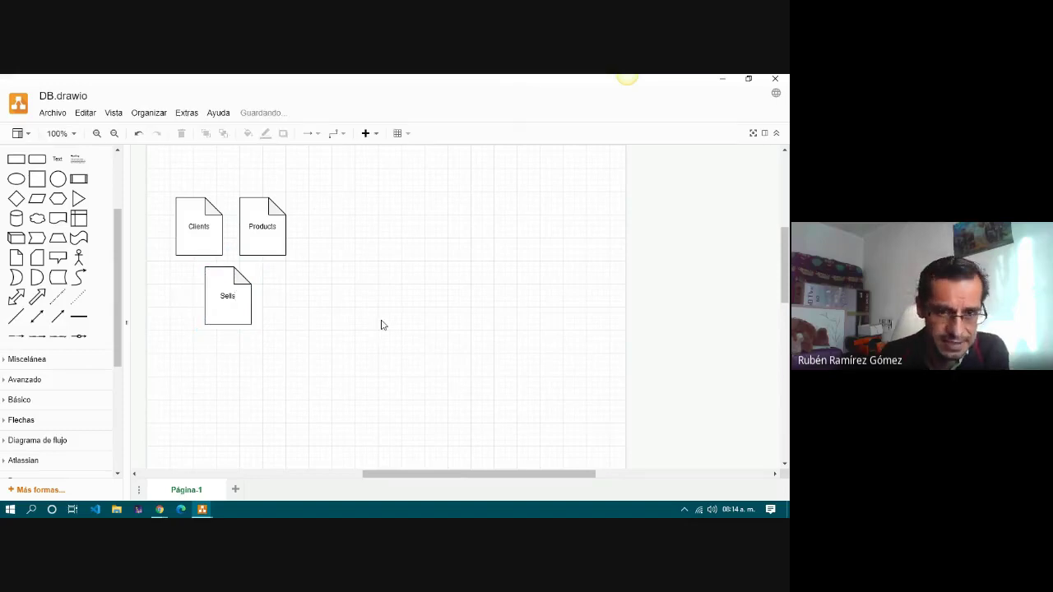
Add a Cylinder over the three notes, send it backward and position it around them.
left_click_drag(415, 474, 394, 475)
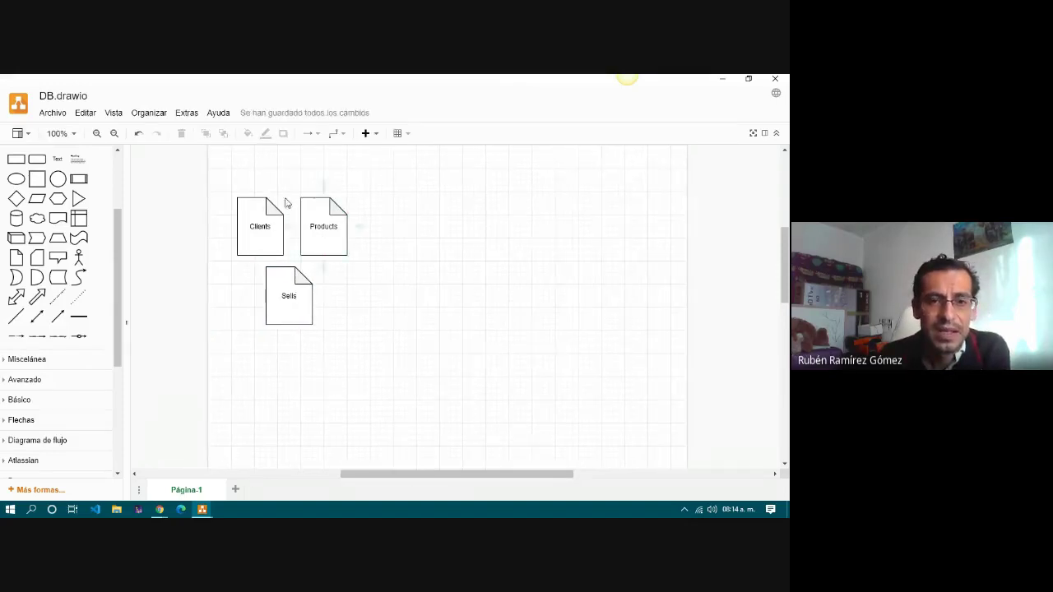
scroll(400, 304, "up", 1)
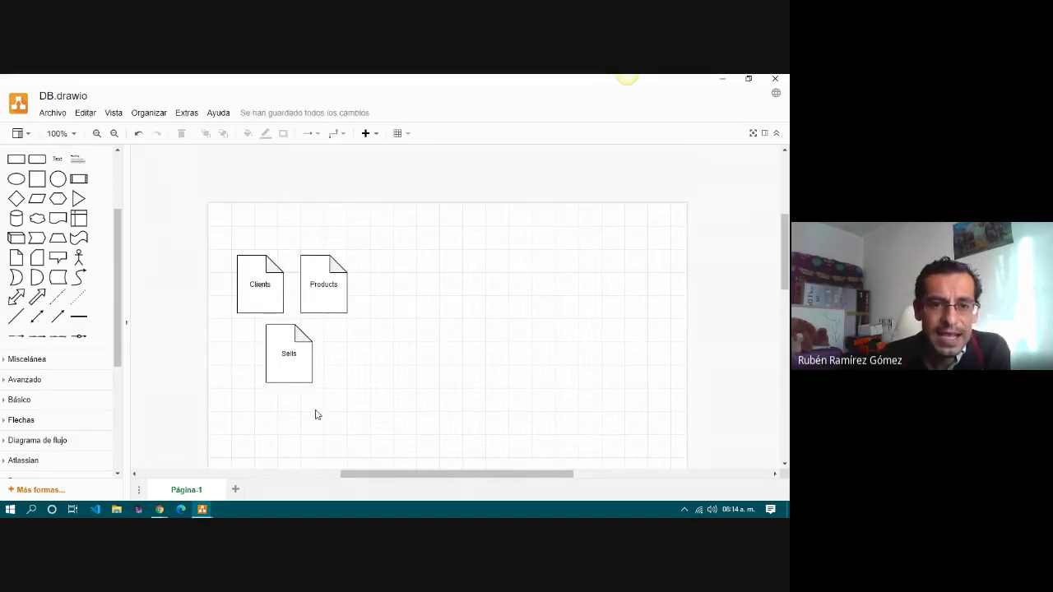
left_click(16, 218)
left_click_drag(453, 294, 370, 412)
right_click(318, 319)
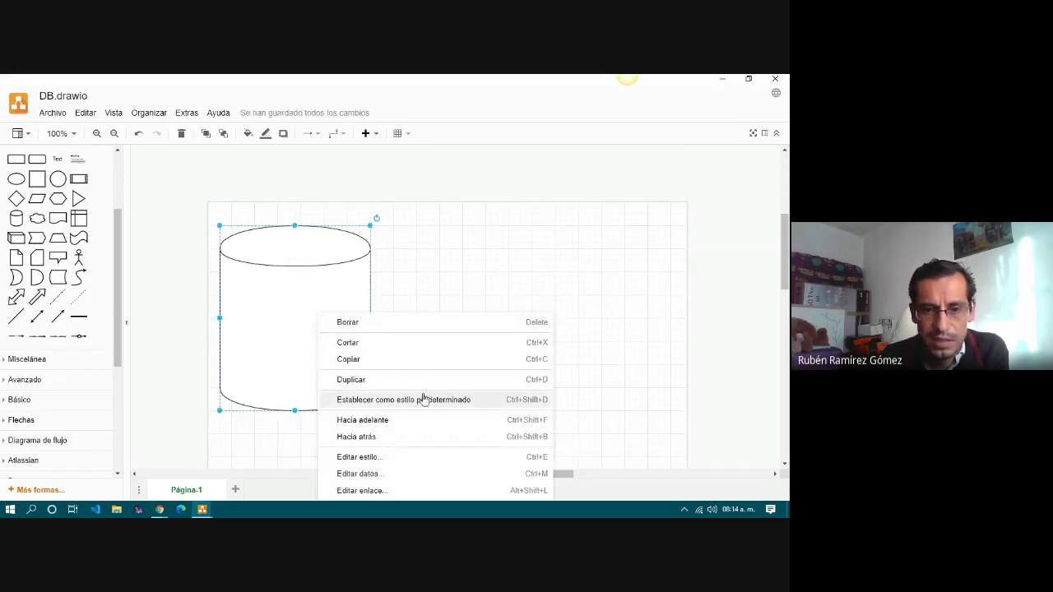
left_click(396, 437)
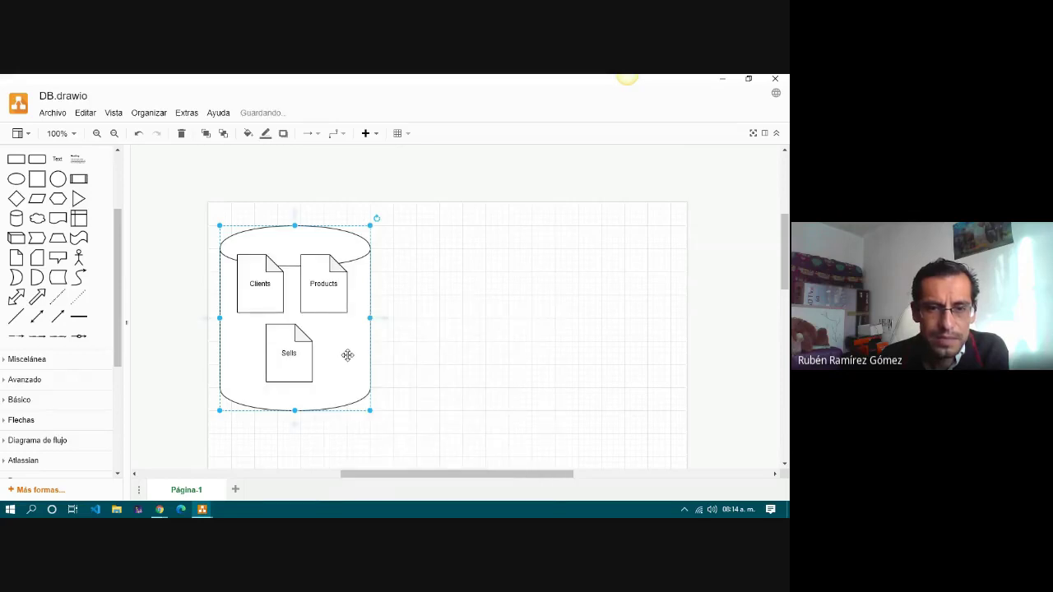
left_click_drag(348, 355, 344, 341)
left_click(425, 348)
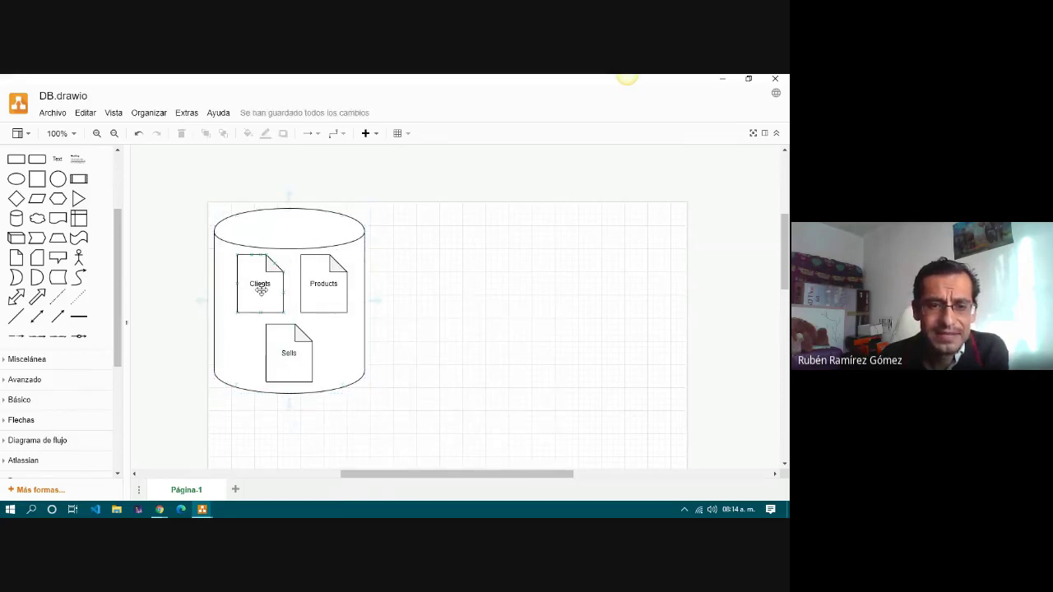
Select the Clients, Products and Sells notes in turn, then clear the selection.
left_click(262, 289)
left_click(329, 296)
left_click(296, 356)
left_click(266, 284)
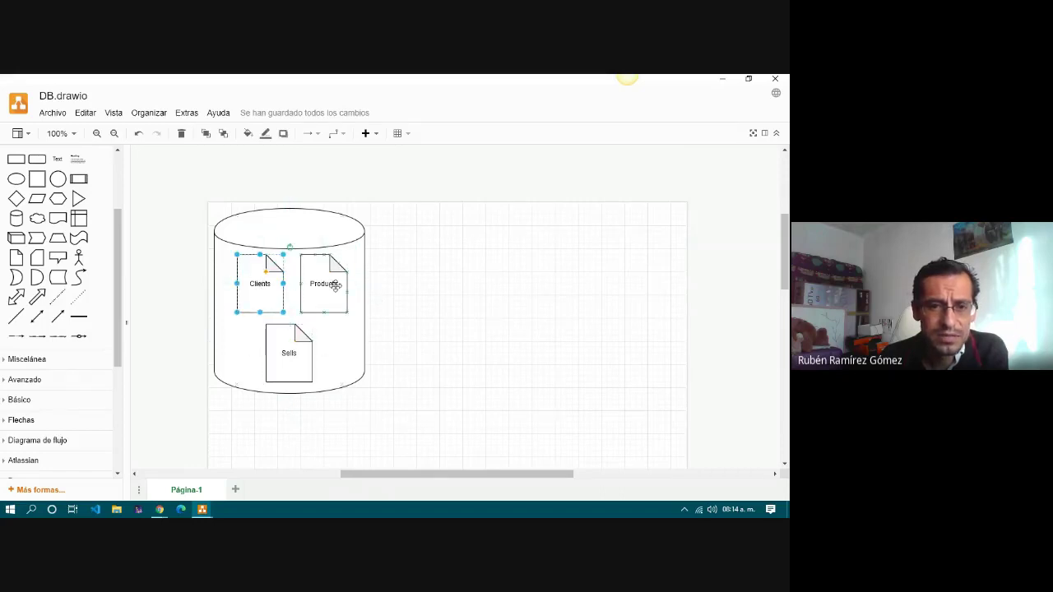
left_click(333, 285)
left_click(296, 353)
left_click(466, 296)
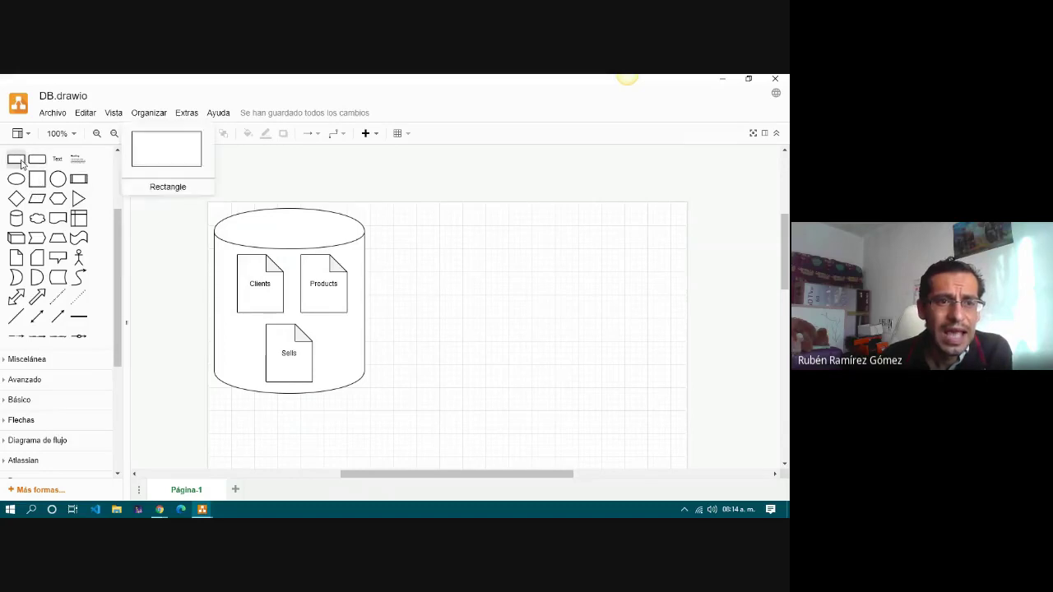
Expand the Mockup Forms, Mockup Graphics and Mockup Markup shape groups.
scroll(37, 289, "down", 5)
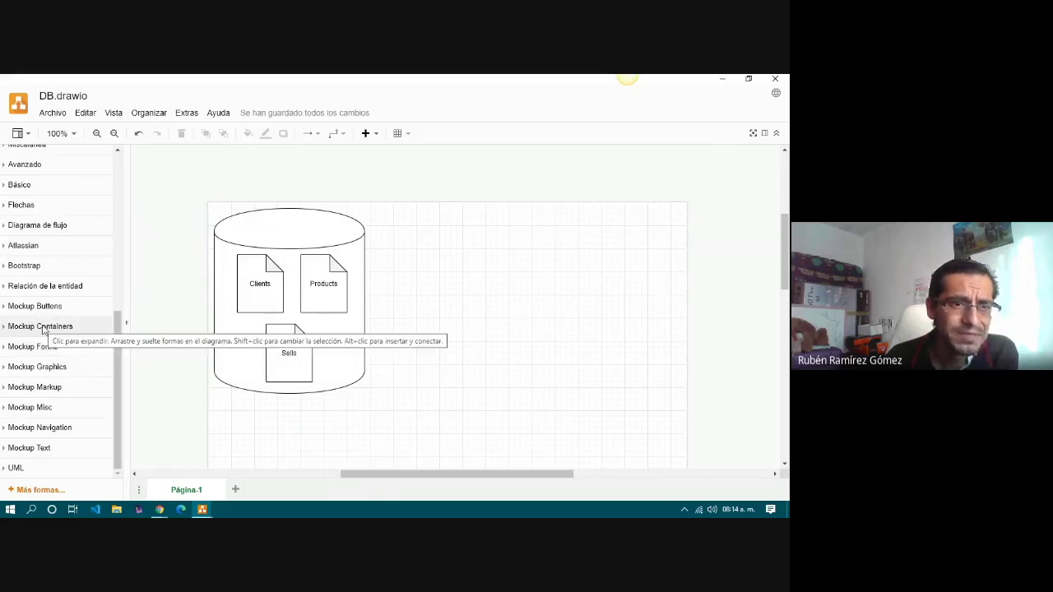
scroll(42, 333, "up", 3)
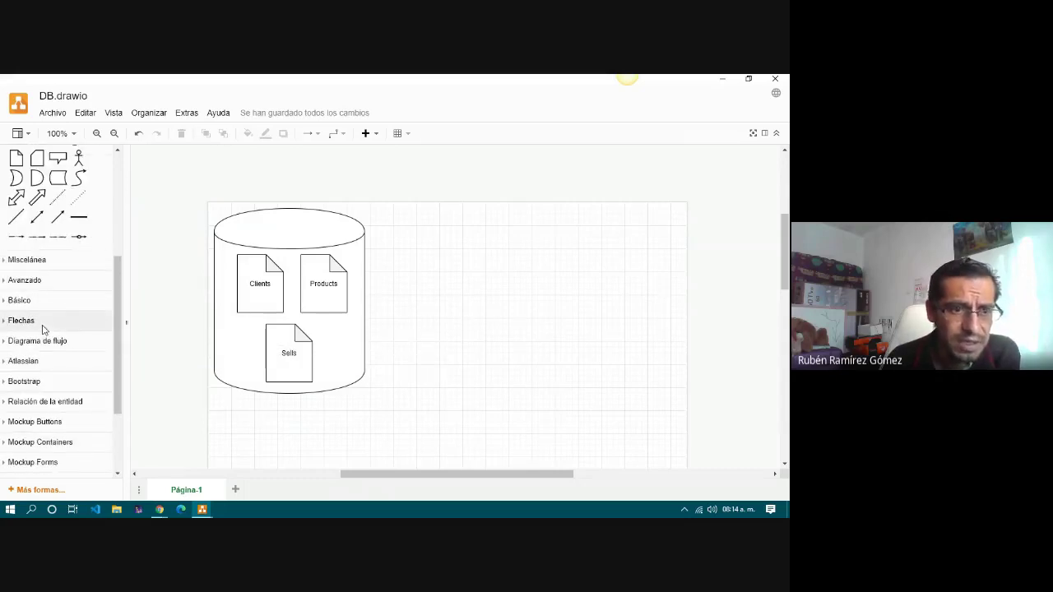
scroll(42, 329, "down", 3)
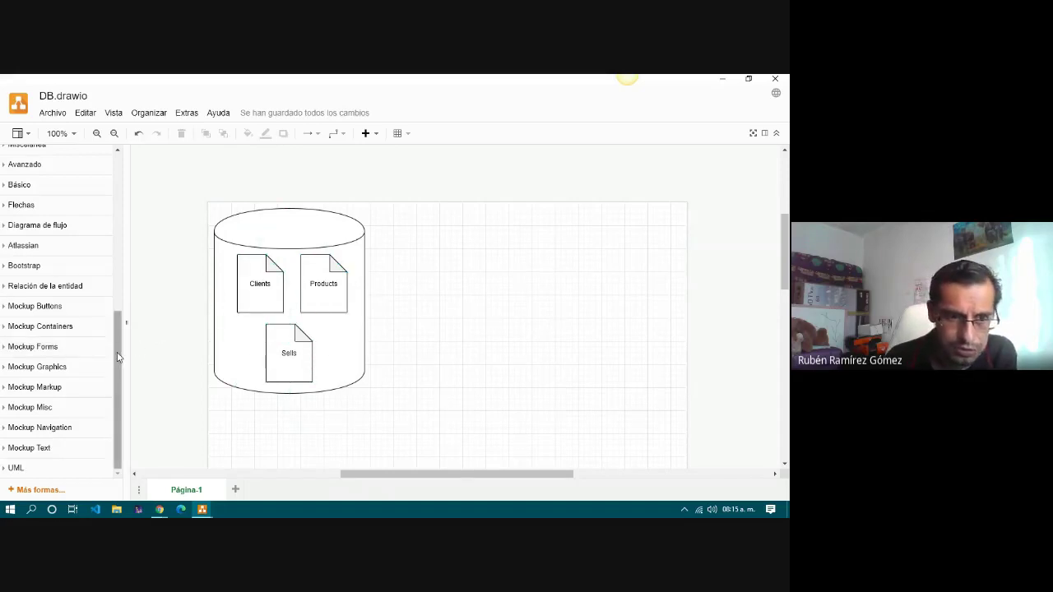
left_click_drag(118, 358, 115, 356)
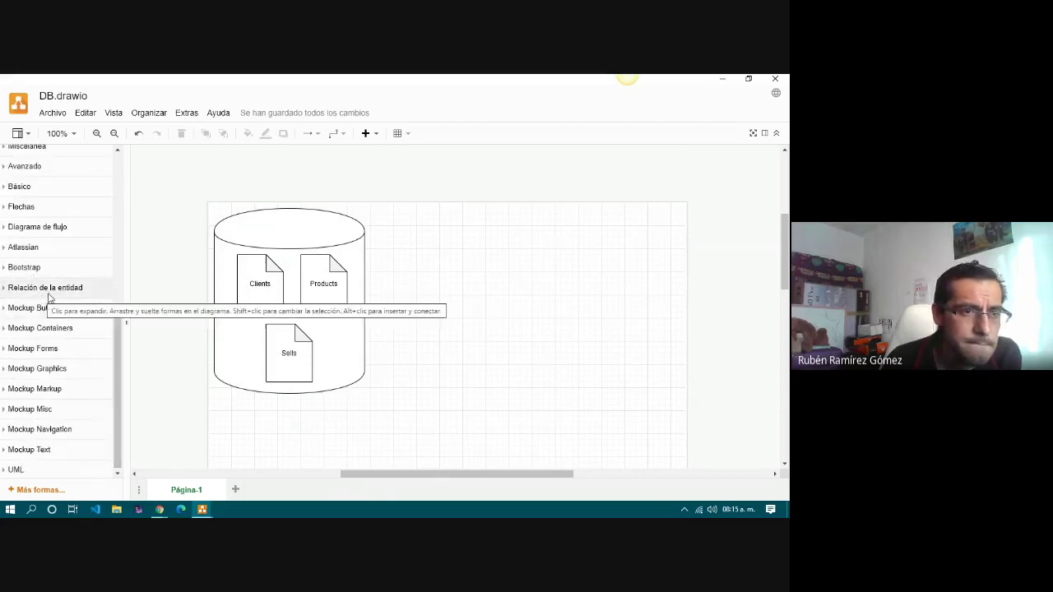
scroll(73, 299, "up", 3)
scroll(73, 299, "down", 3)
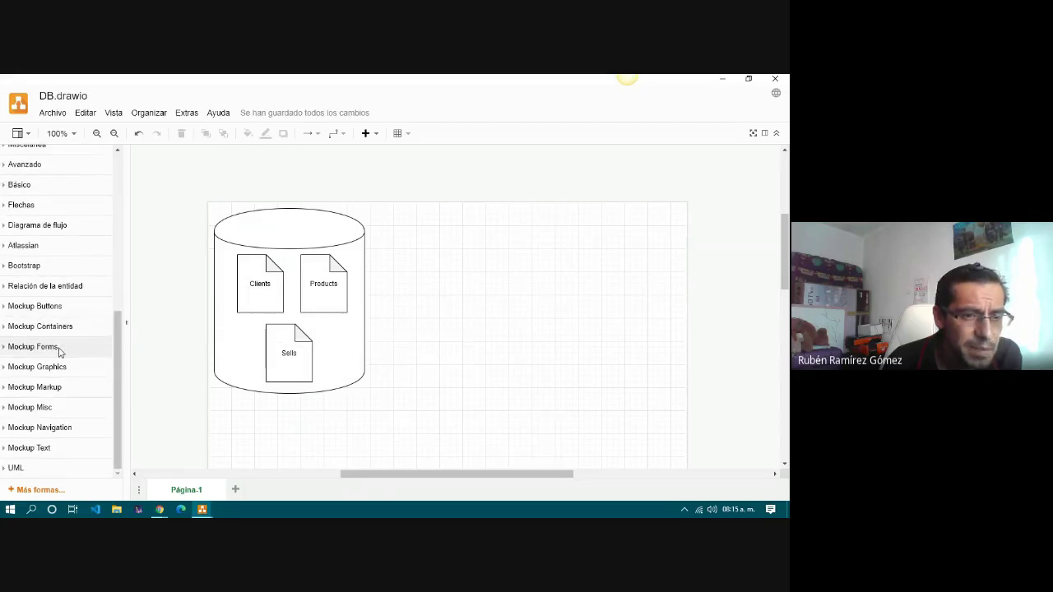
left_click(59, 352)
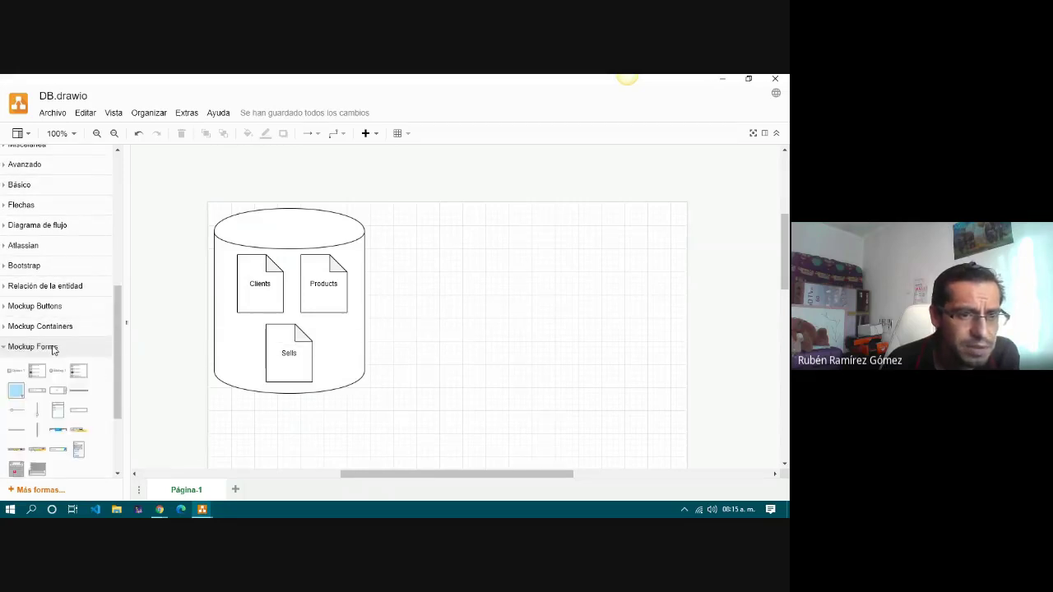
scroll(58, 352, "down", 3)
scroll(59, 352, "down", 1)
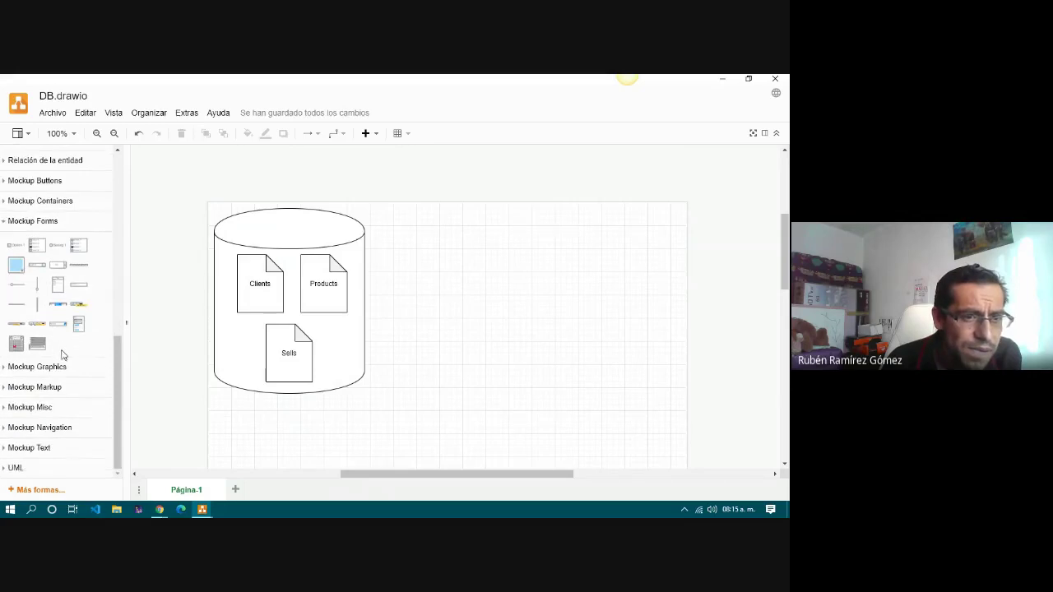
left_click(60, 370)
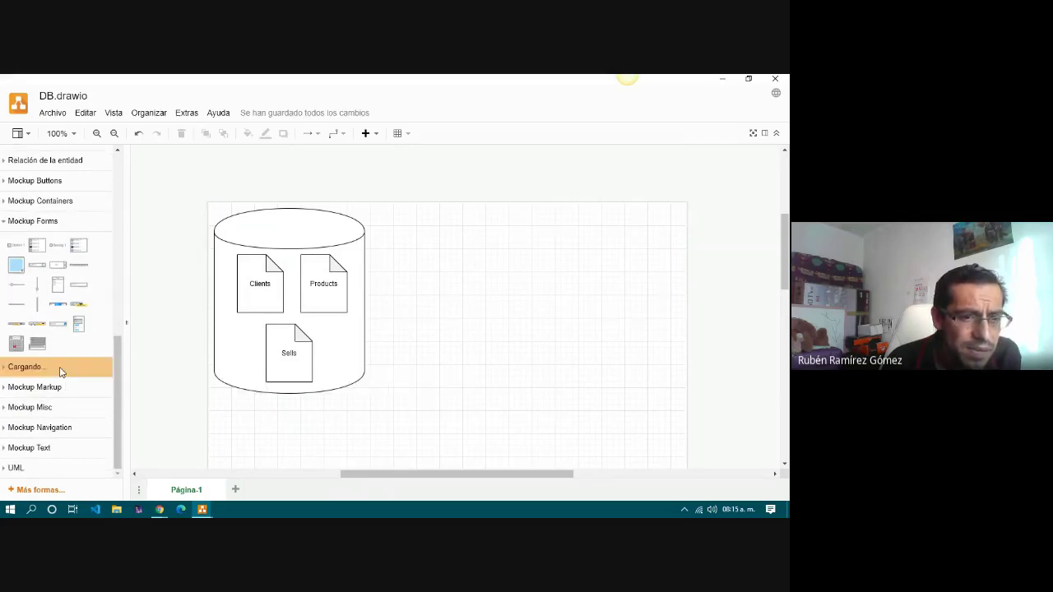
scroll(70, 366, "down", 3)
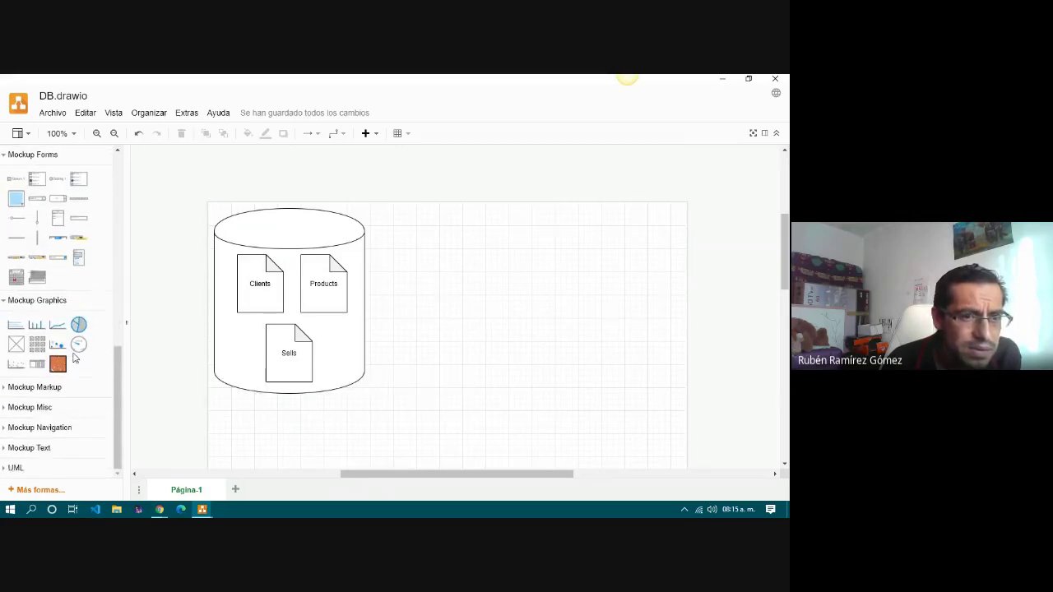
left_click(60, 390)
Expand the Mockup Misc, Mockup Navigation, Mockup Text and UML shape groups.
scroll(61, 396, "down", 2)
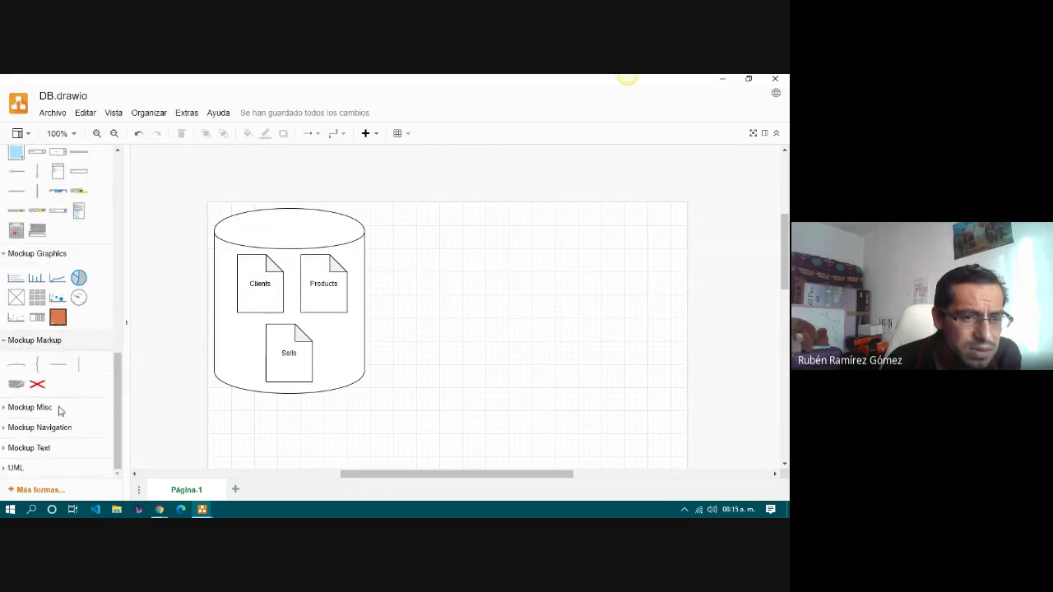
left_click(60, 406)
scroll(60, 407, "down", 5)
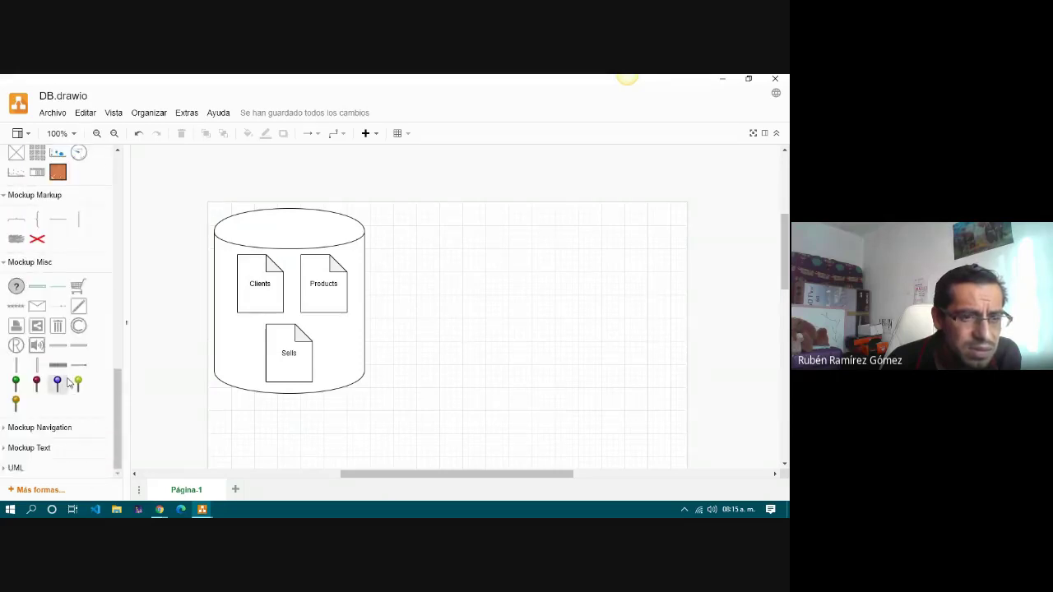
left_click(60, 435)
scroll(60, 436, "down", 2)
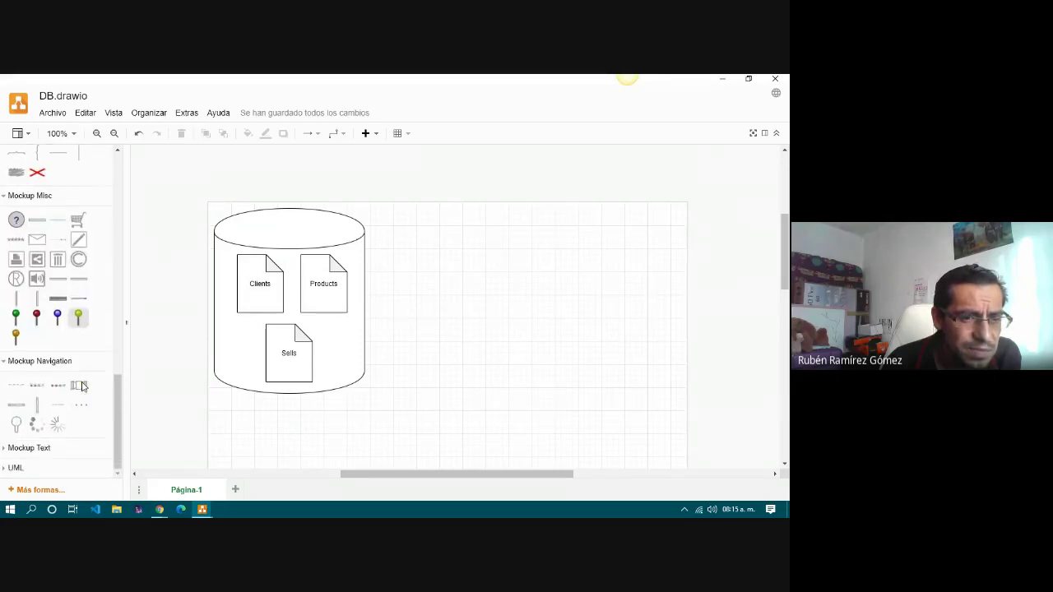
left_click(43, 450)
scroll(45, 453, "down", 2)
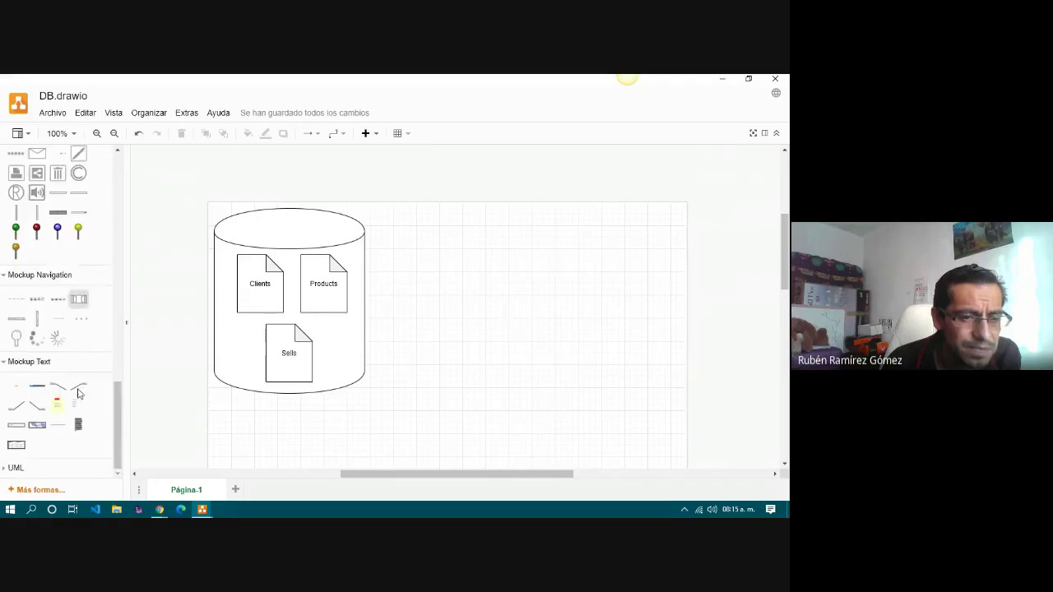
left_click(17, 468)
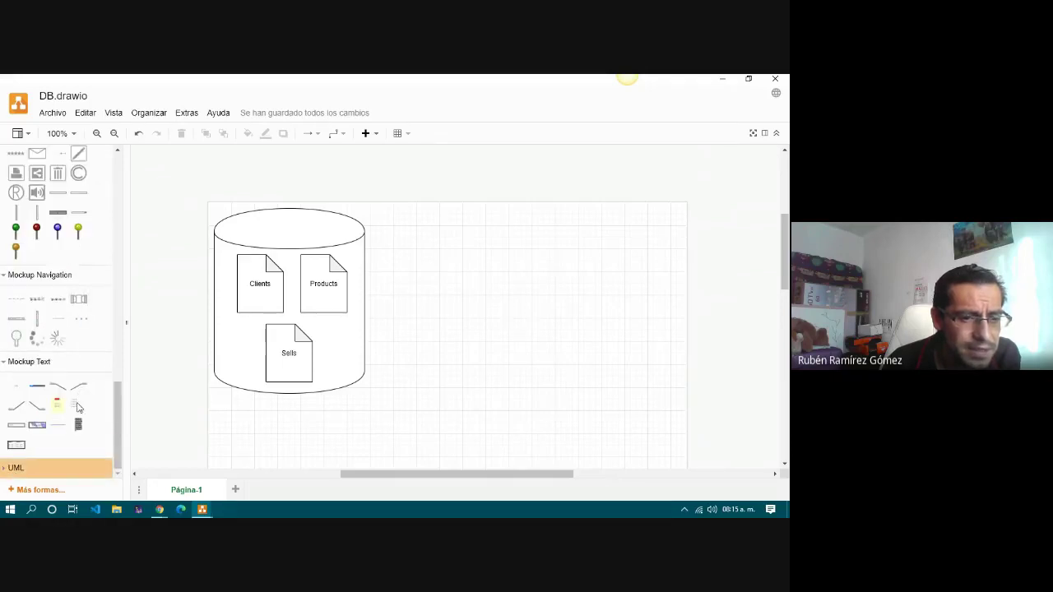
scroll(50, 445, "down", 3)
scroll(45, 420, "up", 5)
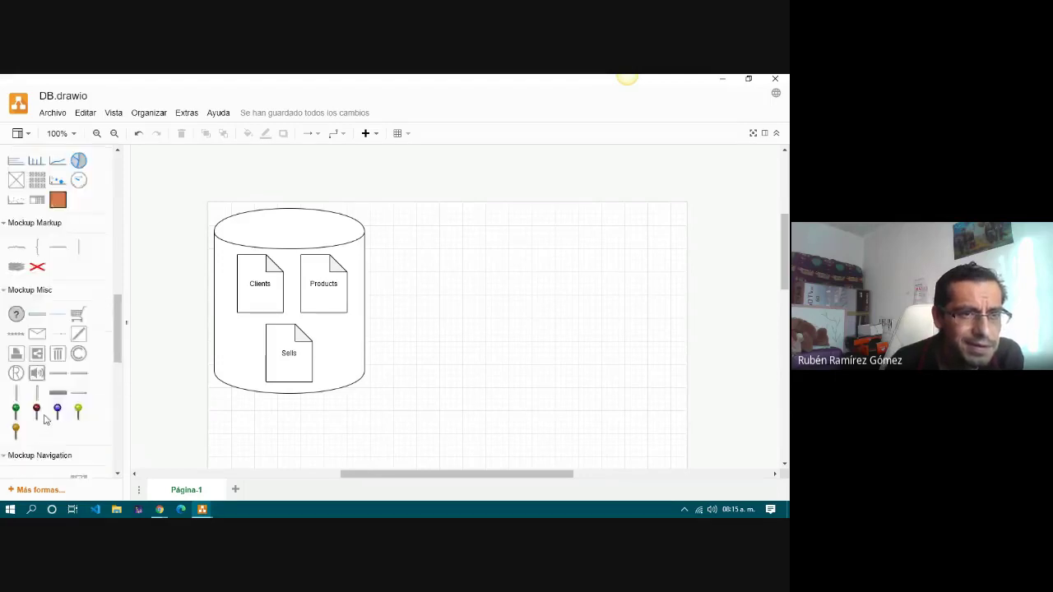
scroll(45, 420, "up", 5)
scroll(49, 403, "up", 3)
scroll(49, 403, "down", 2)
scroll(36, 336, "up", 1)
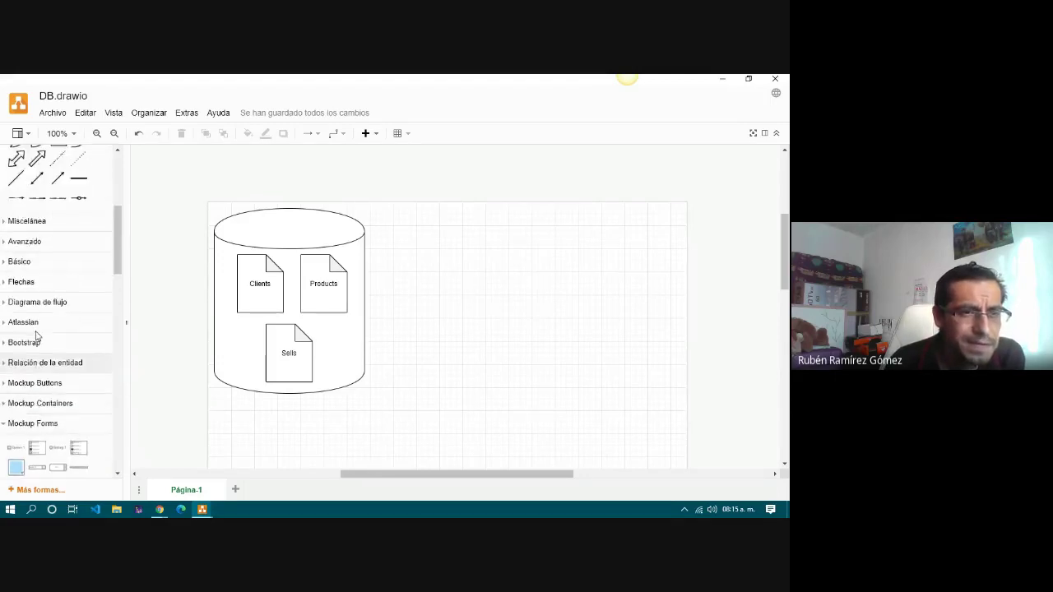
scroll(36, 336, "up", 1)
Expand the Avanzado and Miscelánea shape groups and browse their shapes.
left_click(22, 275)
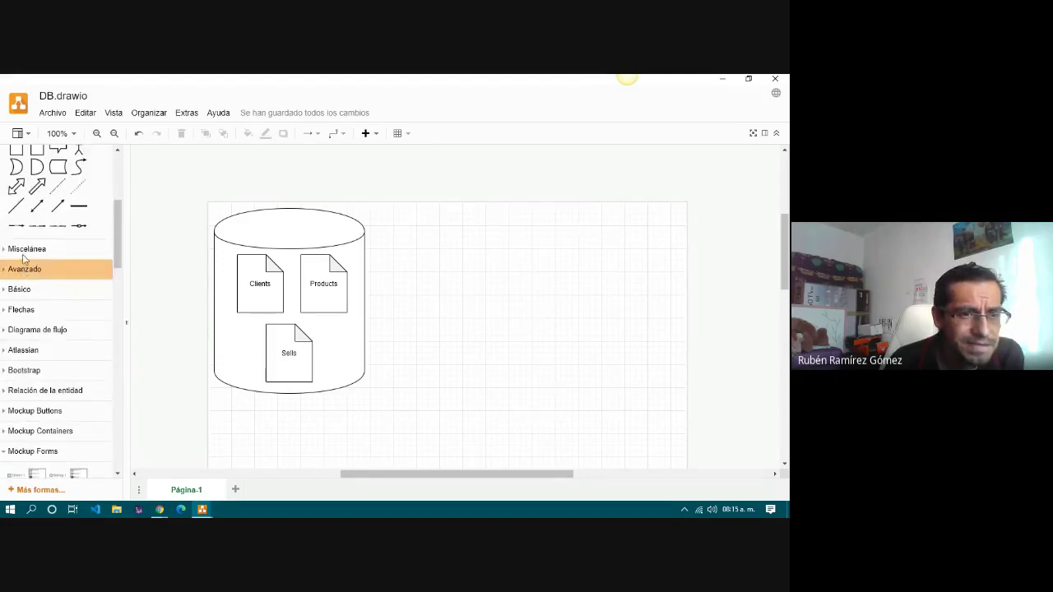
left_click(26, 252)
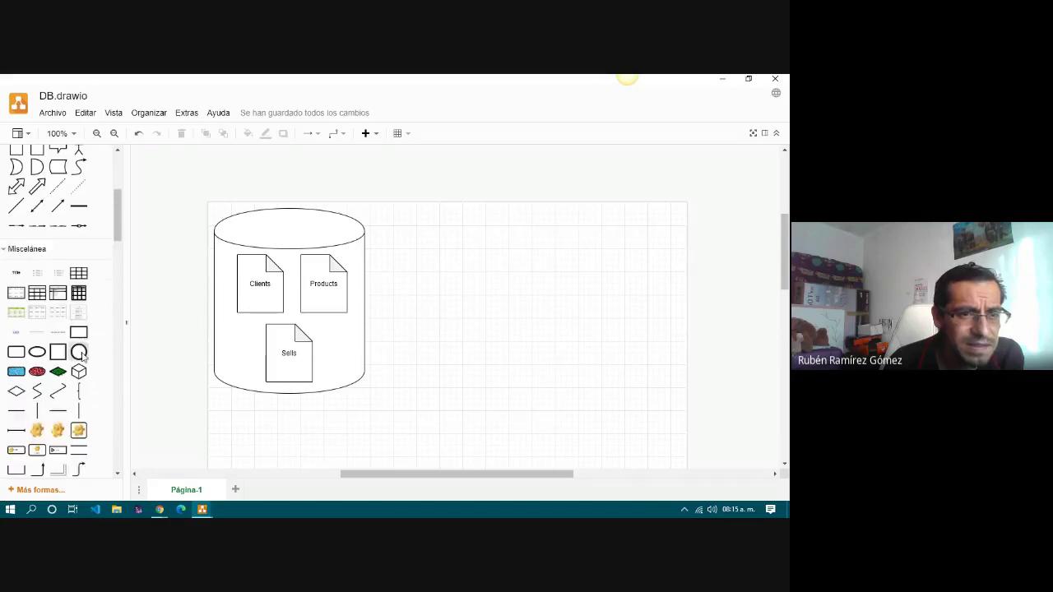
scroll(83, 358, "down", 6)
scroll(83, 357, "down", 10)
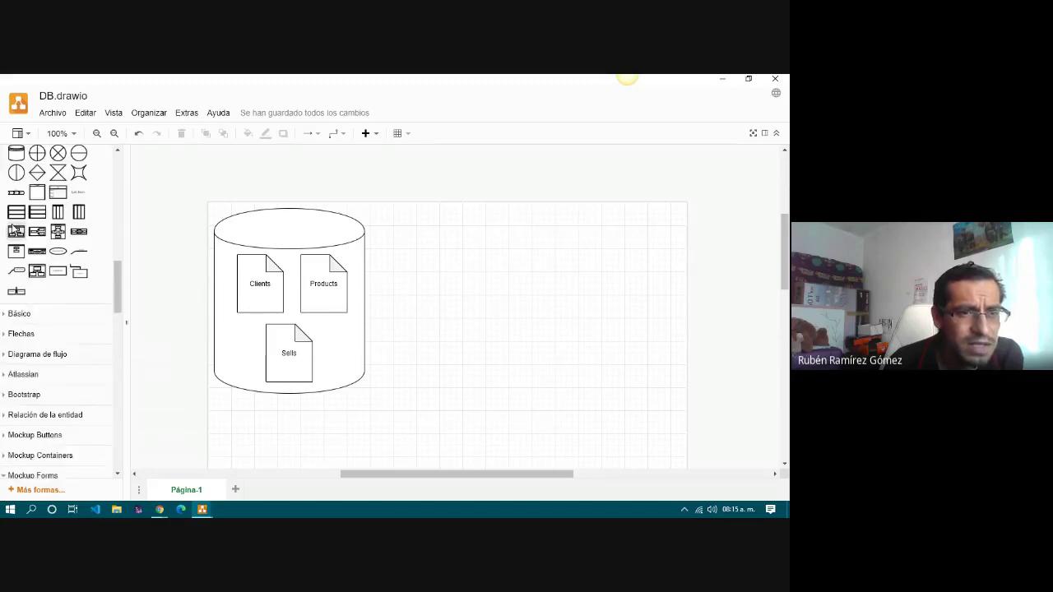
mouse_move(13, 236)
mouse_move(47, 241)
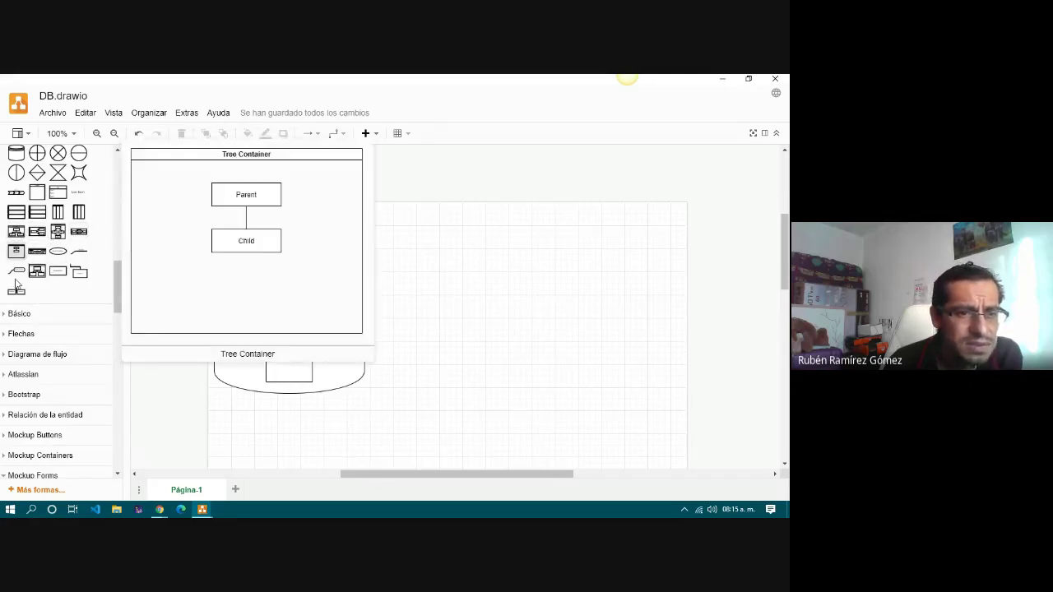
scroll(75, 364, "down", 3)
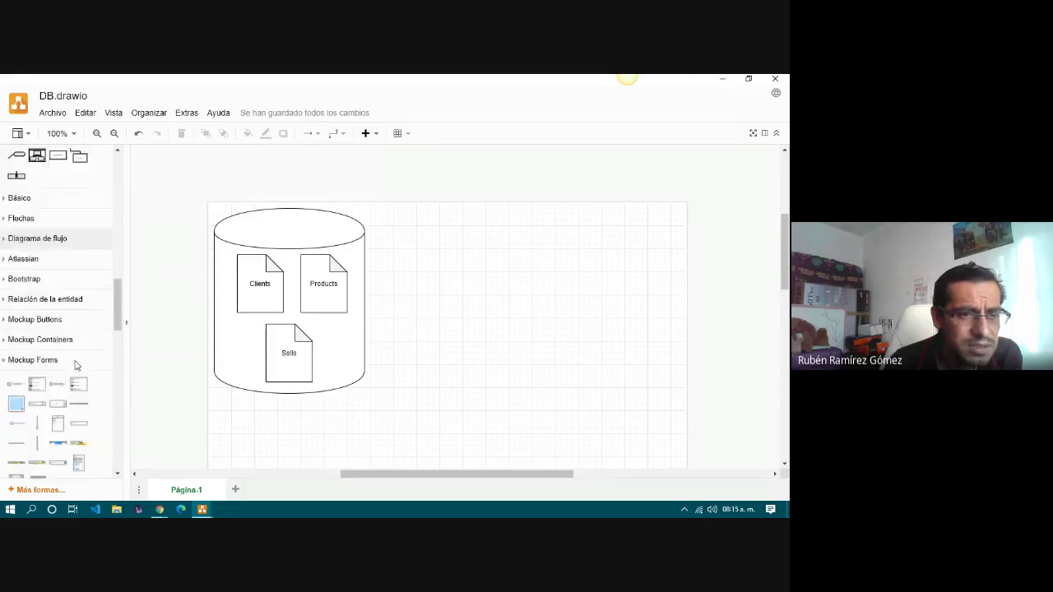
scroll(75, 365, "down", 2)
Open the Formas shape-library catalogue and scroll through its list.
left_click(41, 491)
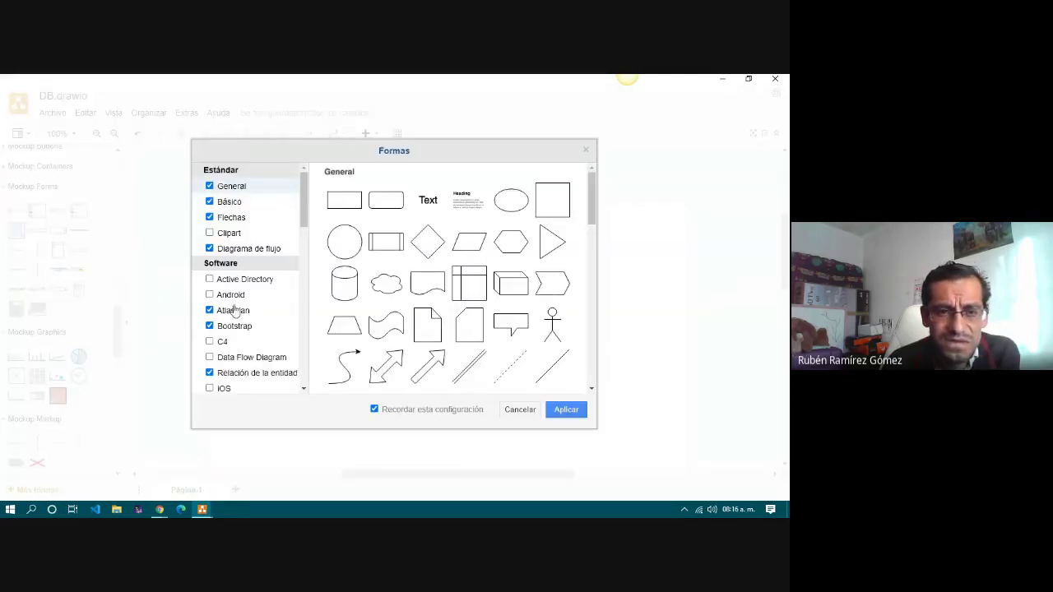
scroll(243, 338, "down", 5)
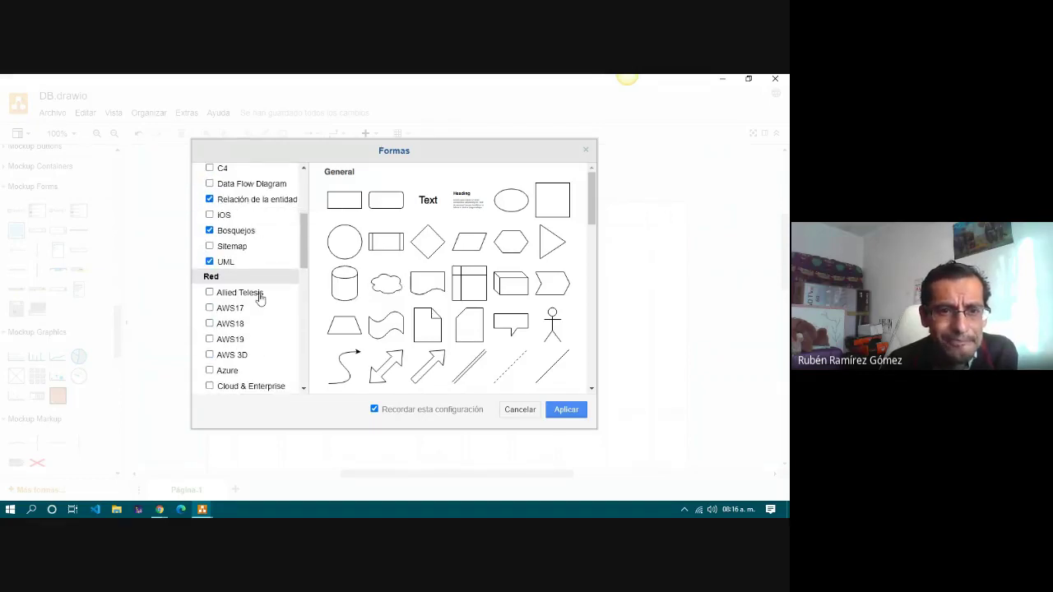
scroll(259, 296, "down", 3)
scroll(259, 297, "down", 6)
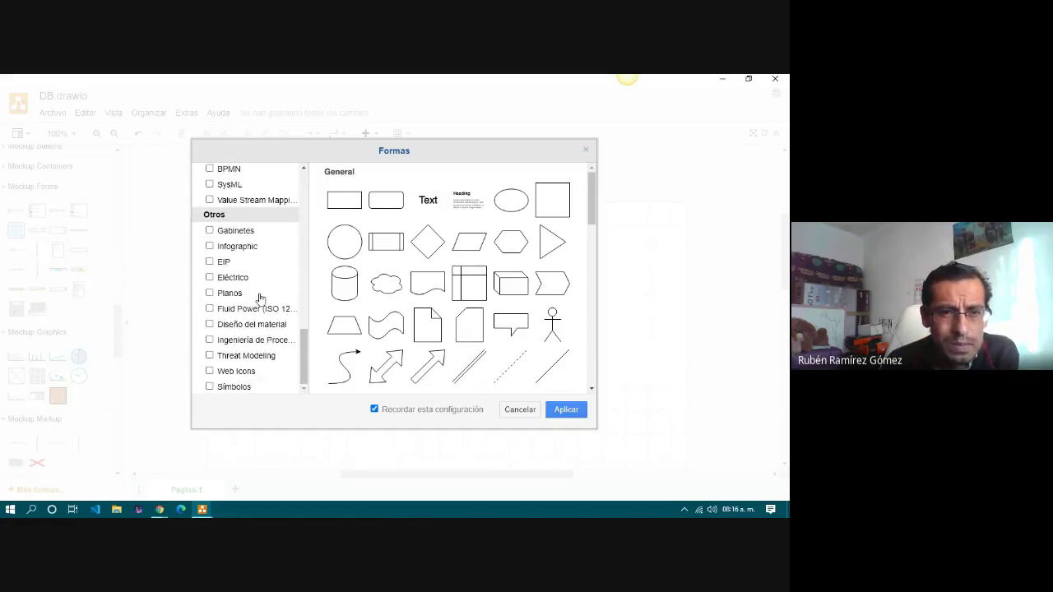
scroll(259, 298, "up", 4)
scroll(259, 298, "up", 6)
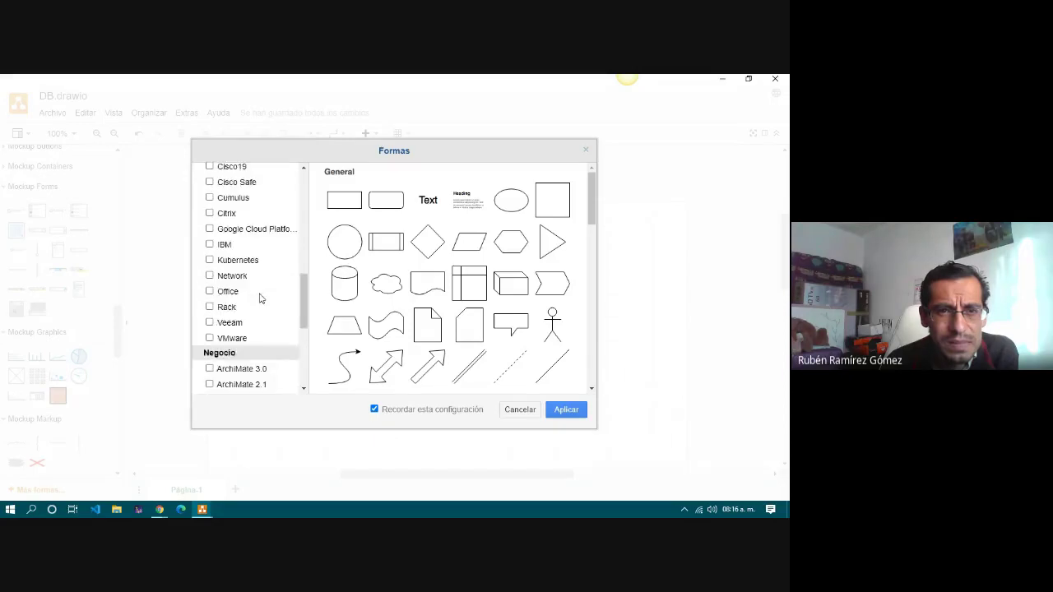
scroll(259, 297, "up", 3)
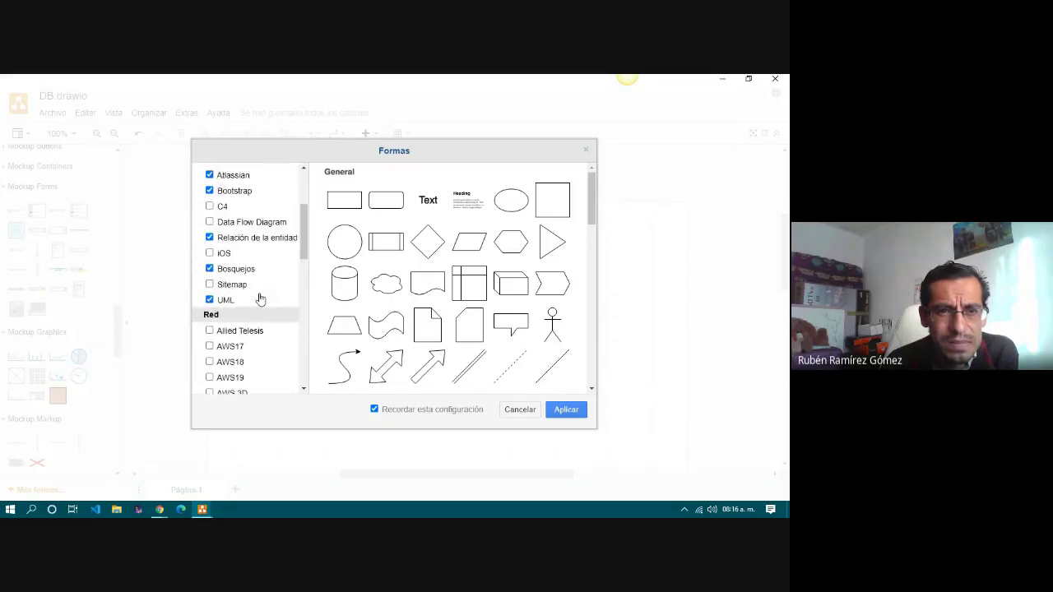
scroll(260, 299, "up", 3)
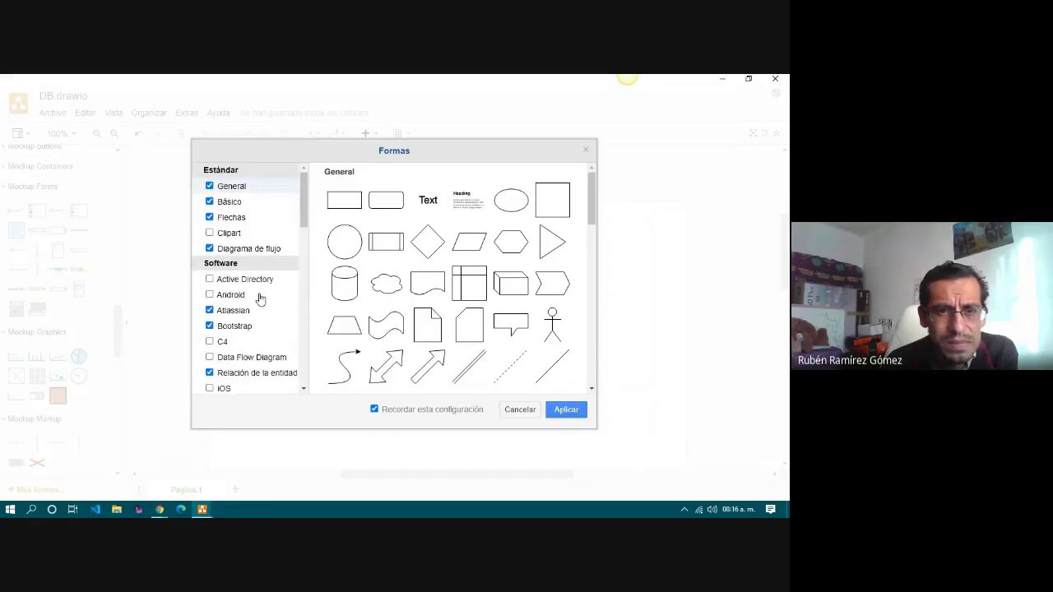
scroll(385, 282, "down", 10)
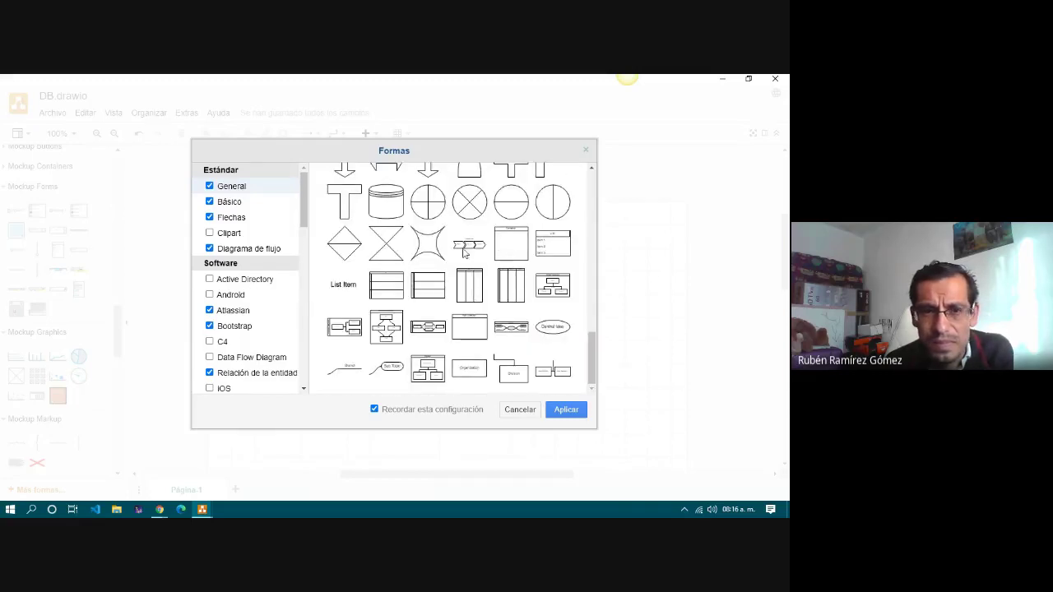
scroll(240, 278, "down", 1)
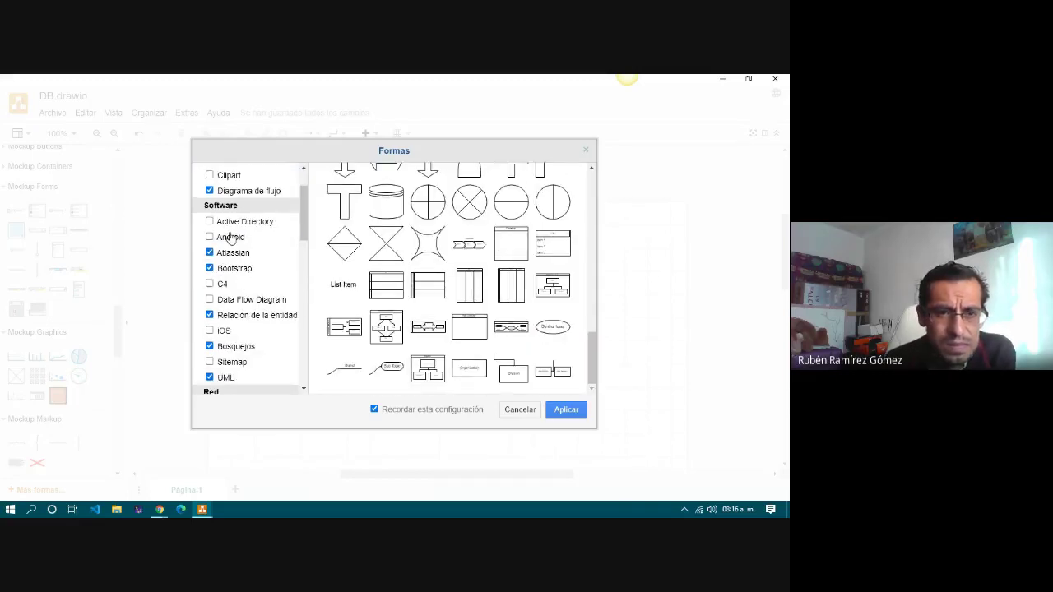
mouse_move(231, 238)
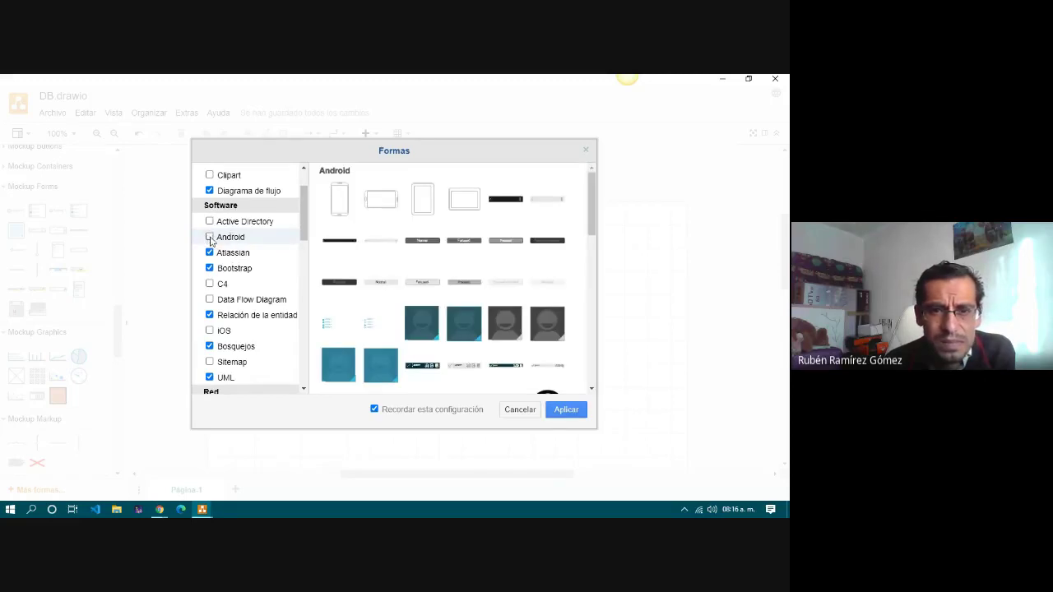
scroll(404, 283, "down", 5)
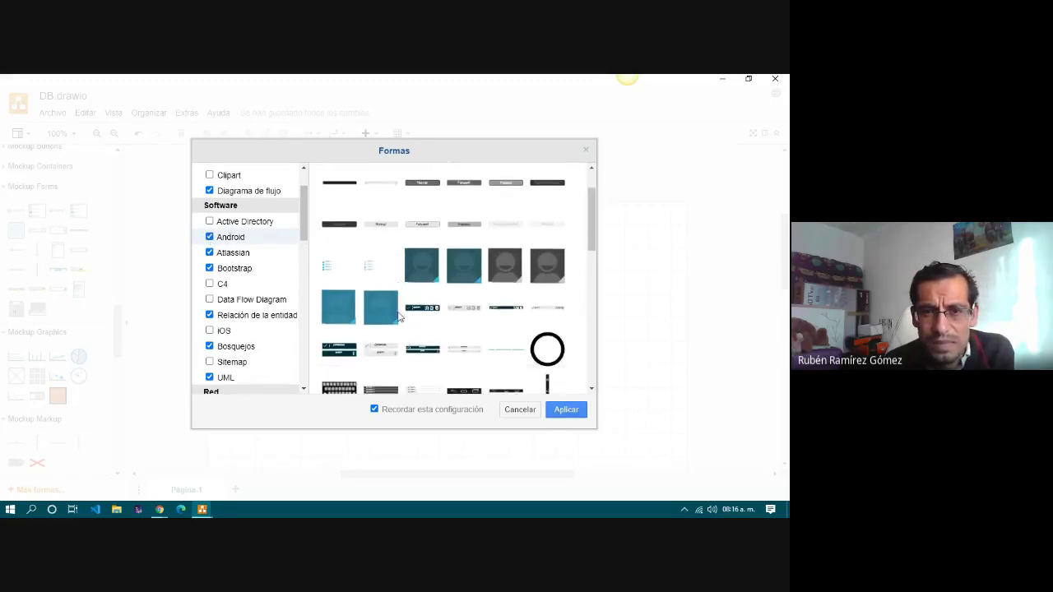
scroll(398, 316, "down", 6)
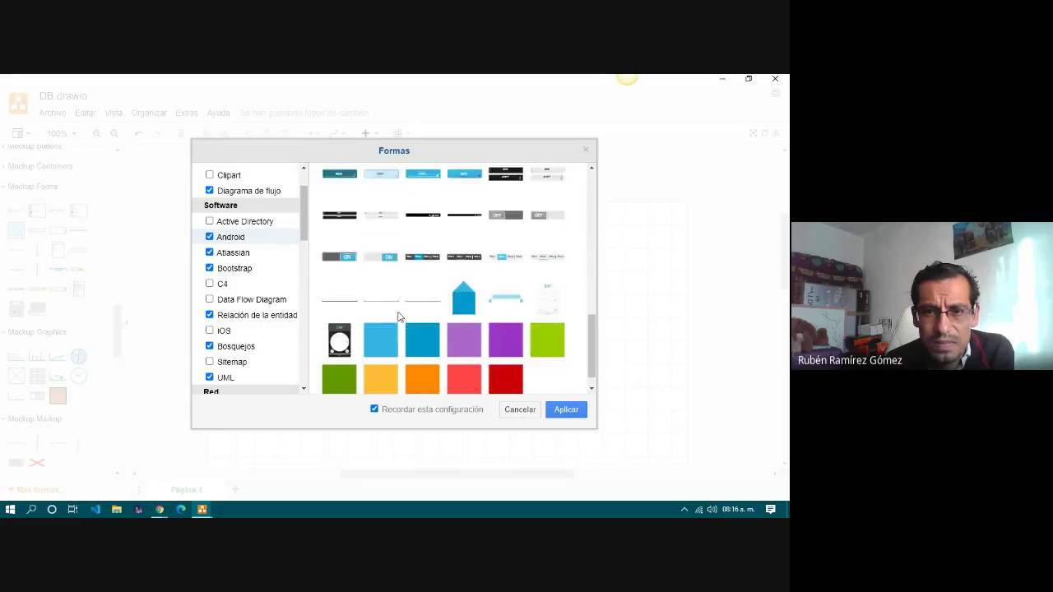
Preview the Bootstrap, C4, Data Flow Diagram, entity relation and iOS libraries.
left_click(237, 268)
scroll(381, 293, "down", 3)
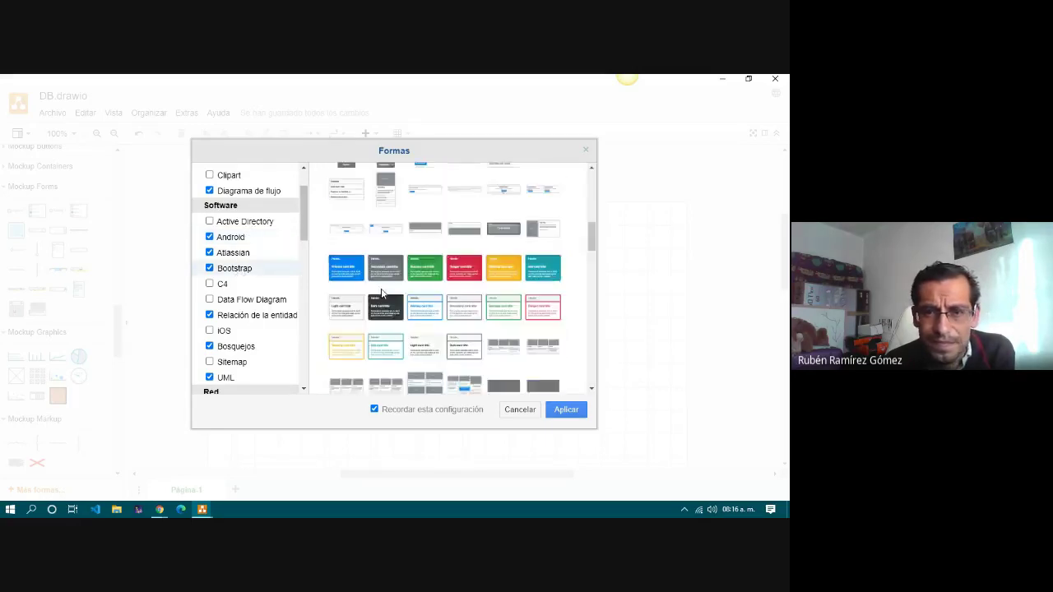
scroll(381, 292, "down", 4)
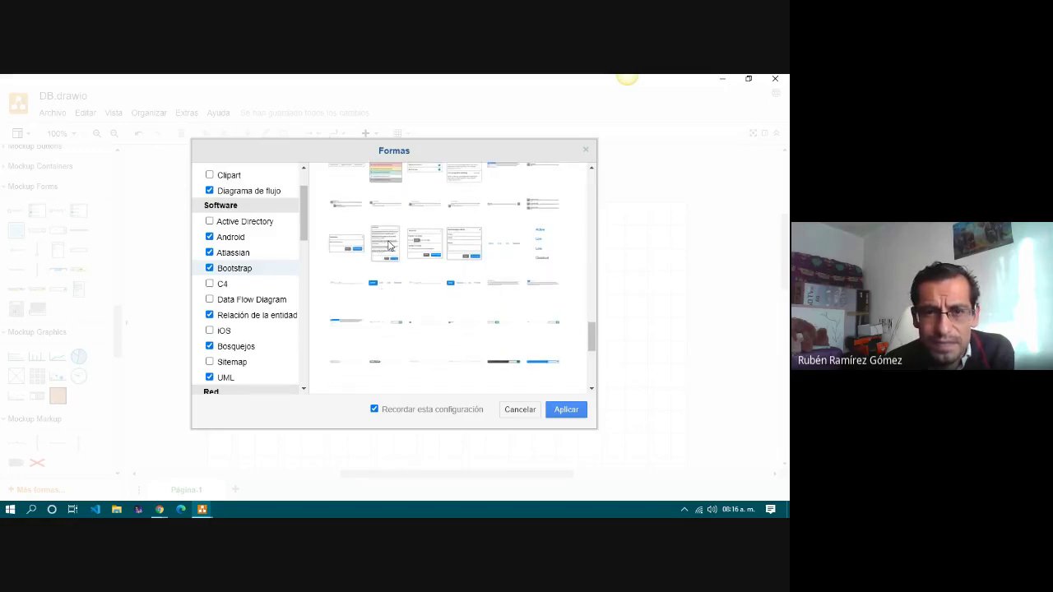
left_click(222, 285)
left_click(230, 301)
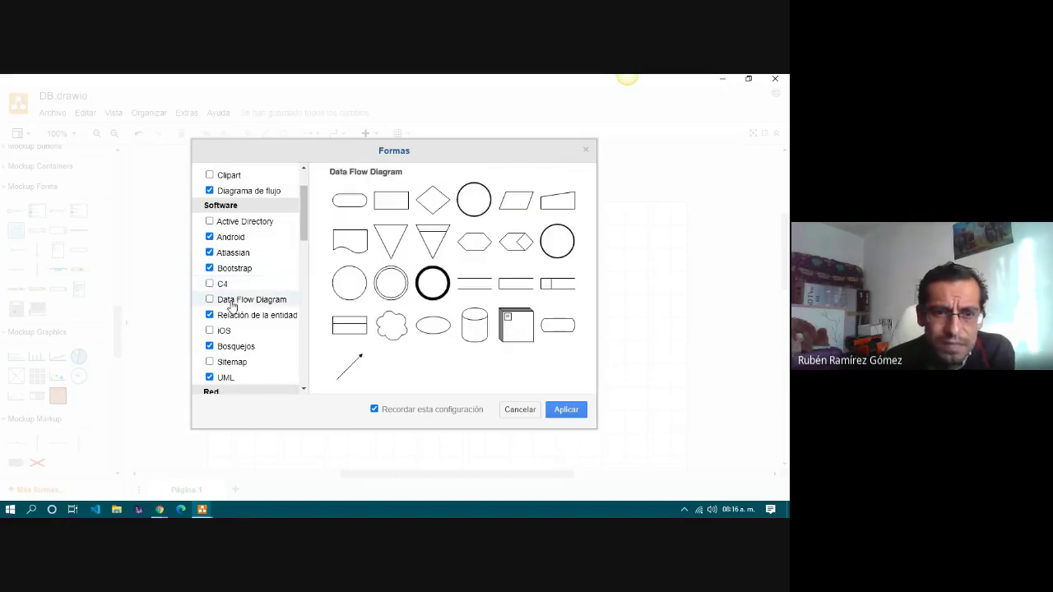
left_click(247, 318)
left_click(224, 330)
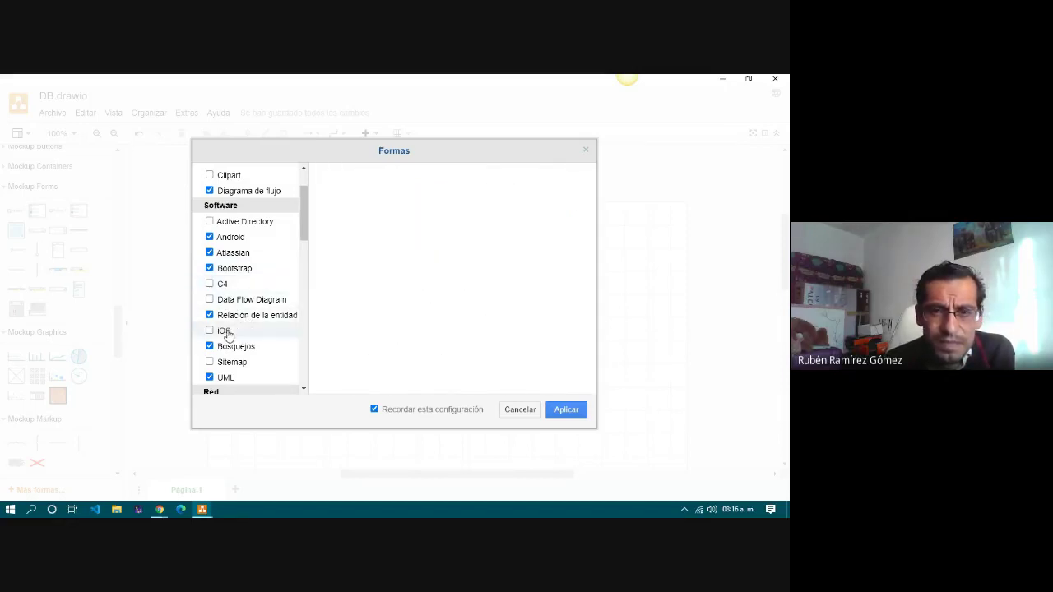
scroll(251, 330, "down", 2)
Preview the Bosquejos library, then cancel the Formas dialog without changes.
left_click(237, 232)
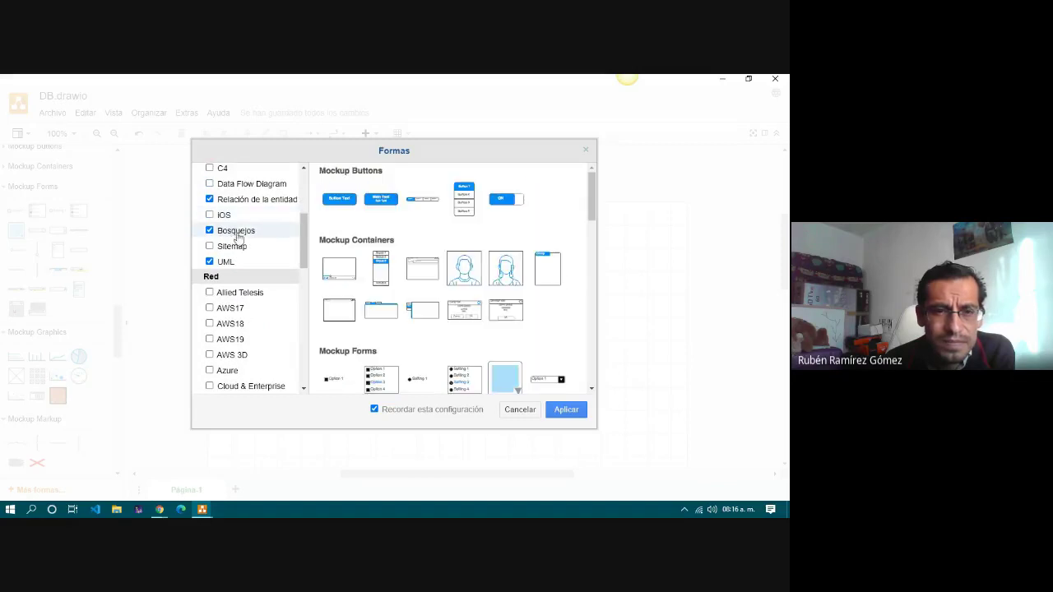
scroll(404, 292, "down", 2)
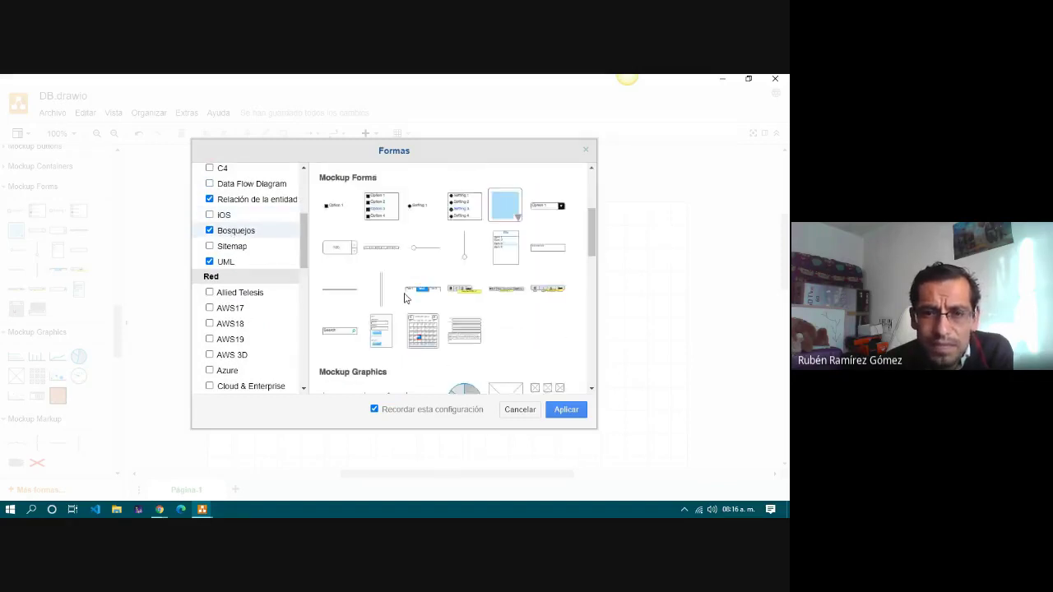
scroll(404, 298, "up", 1)
scroll(404, 298, "up", 1)
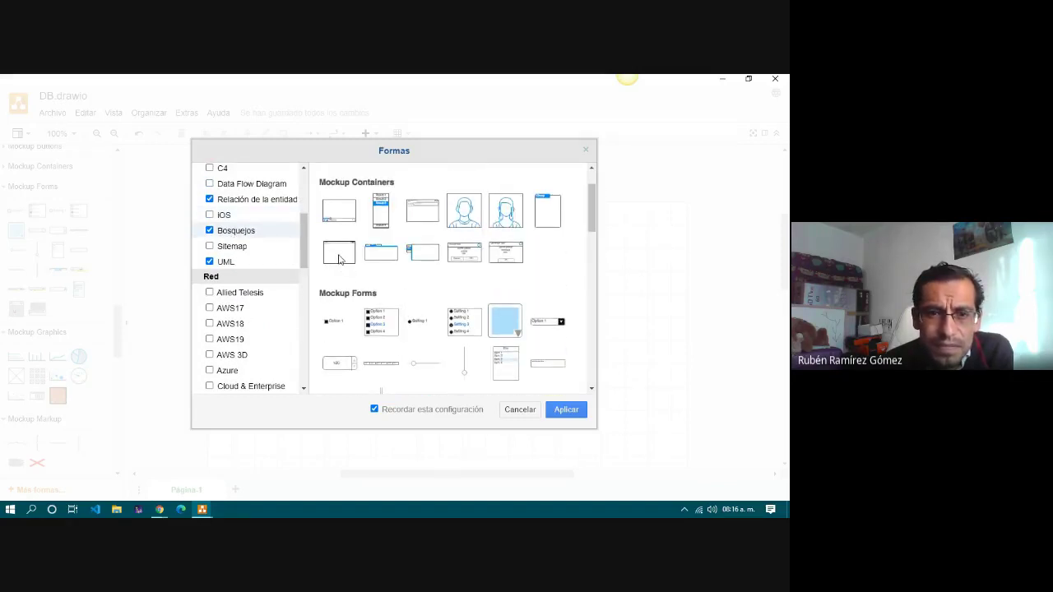
scroll(268, 267, "down", 7)
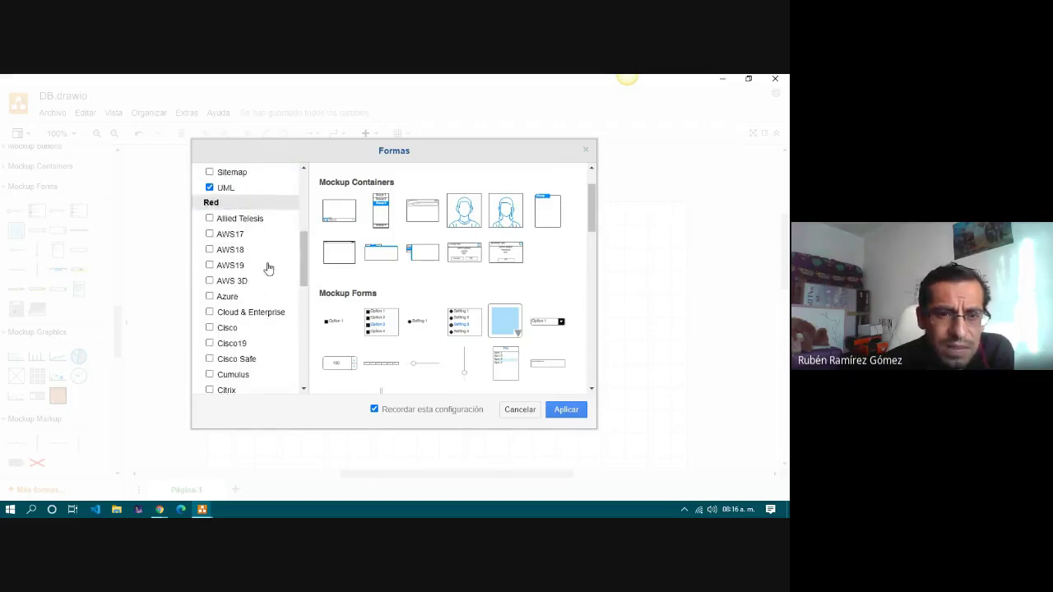
left_click(523, 411)
Expand the Atlassian shape library to look through it, then collapse it.
scroll(85, 336, "up", 7)
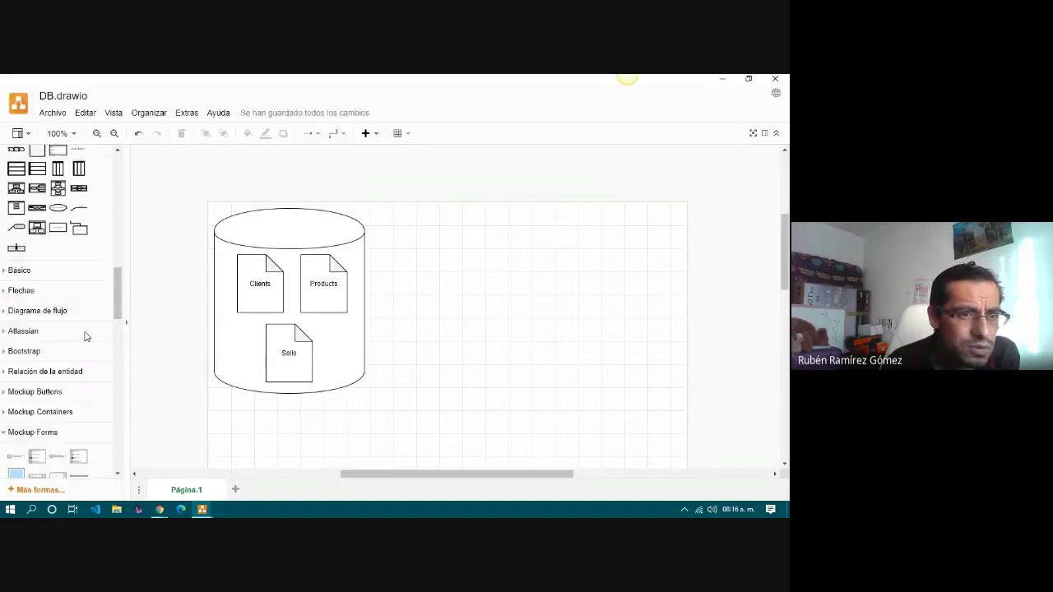
scroll(85, 336, "down", 3)
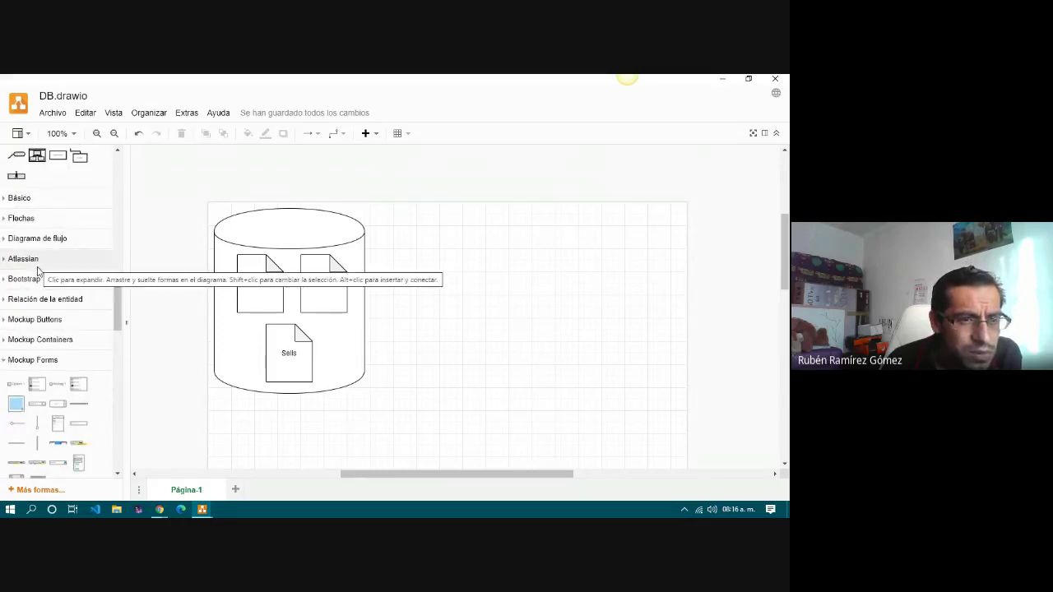
left_click(31, 263)
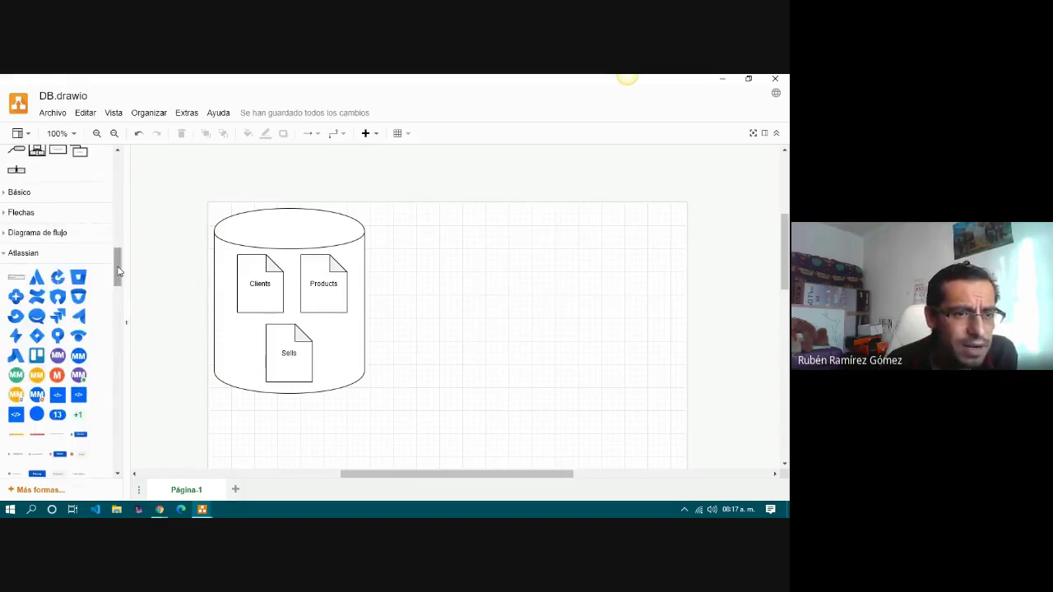
left_click_drag(119, 267, 121, 271)
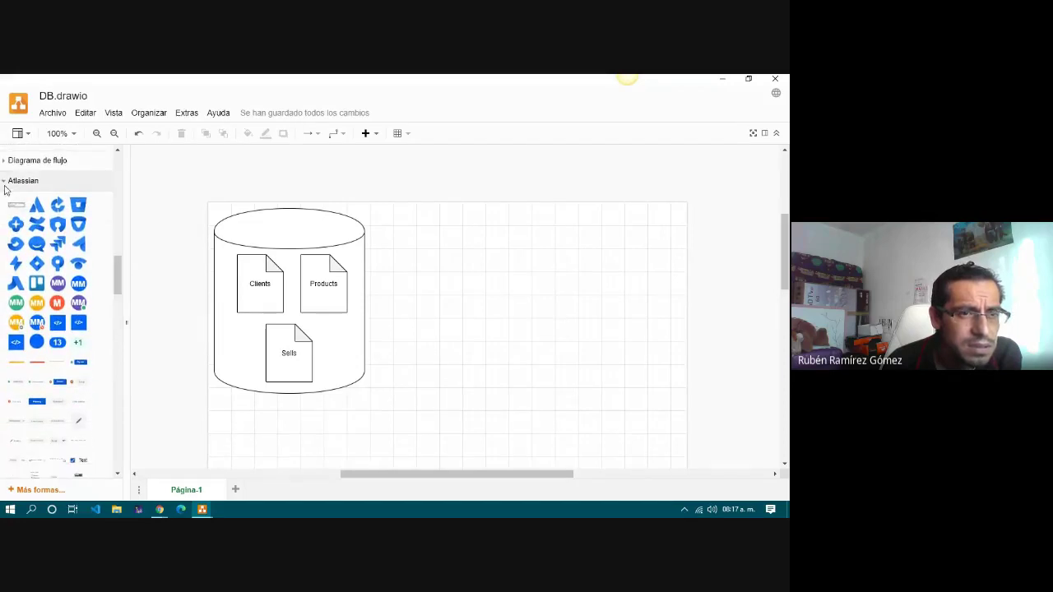
left_click(3, 186)
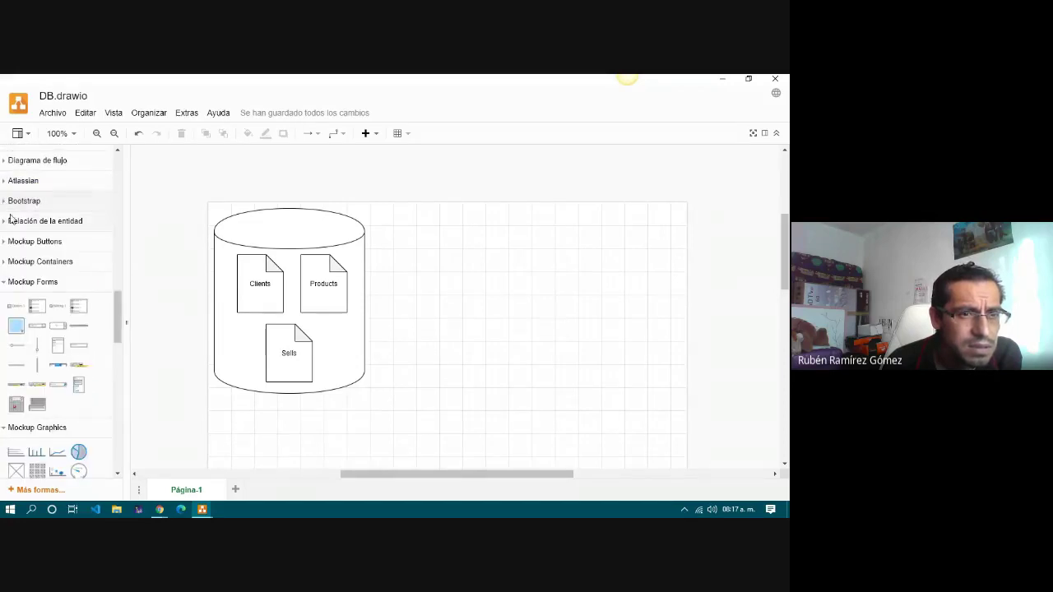
Expand the Mockup Containers shape library.
left_click(12, 261)
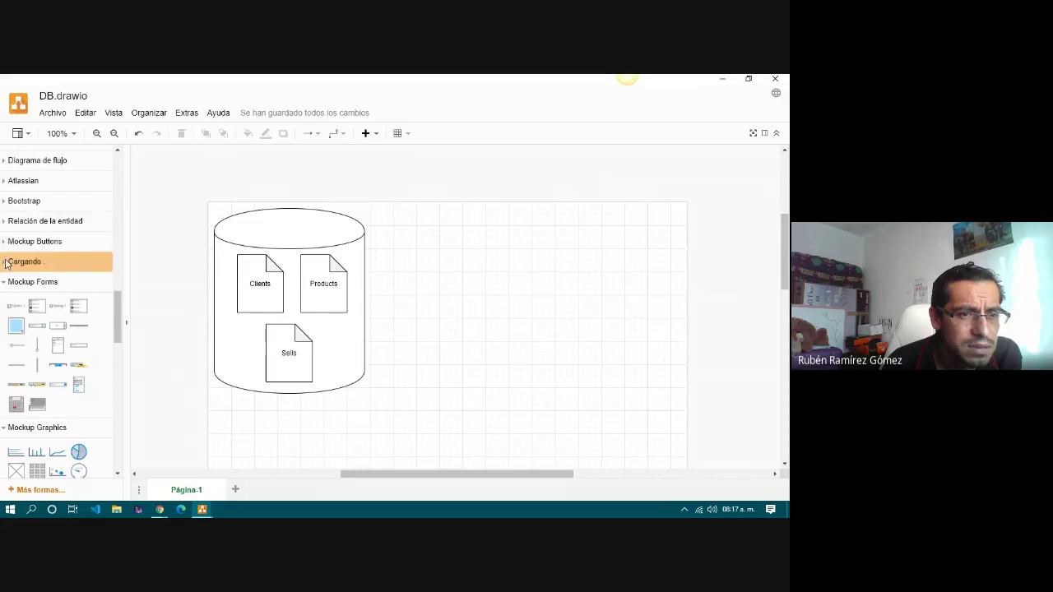
mouse_move(17, 291)
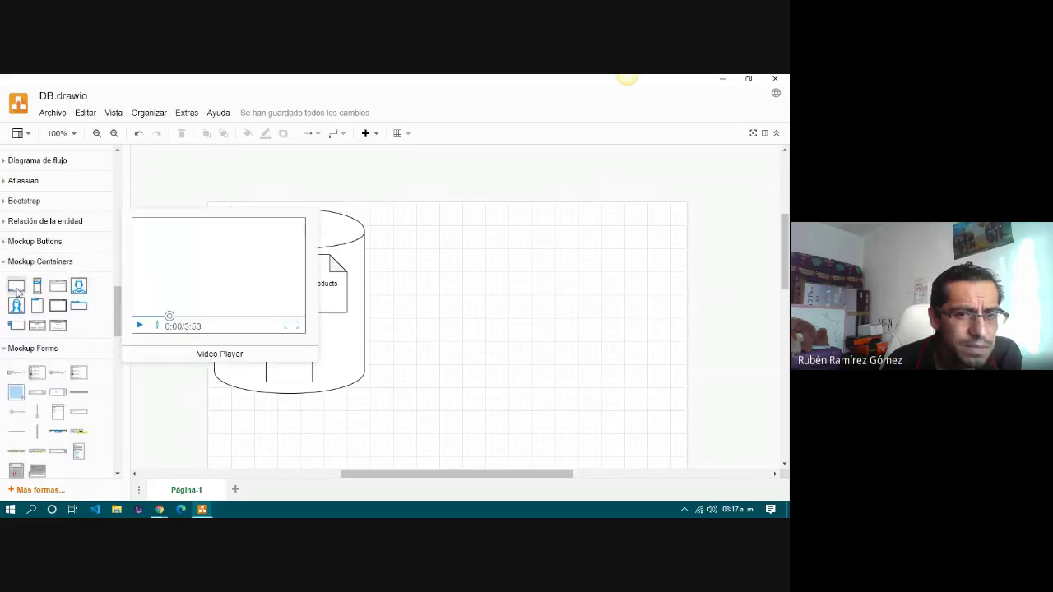
mouse_move(75, 295)
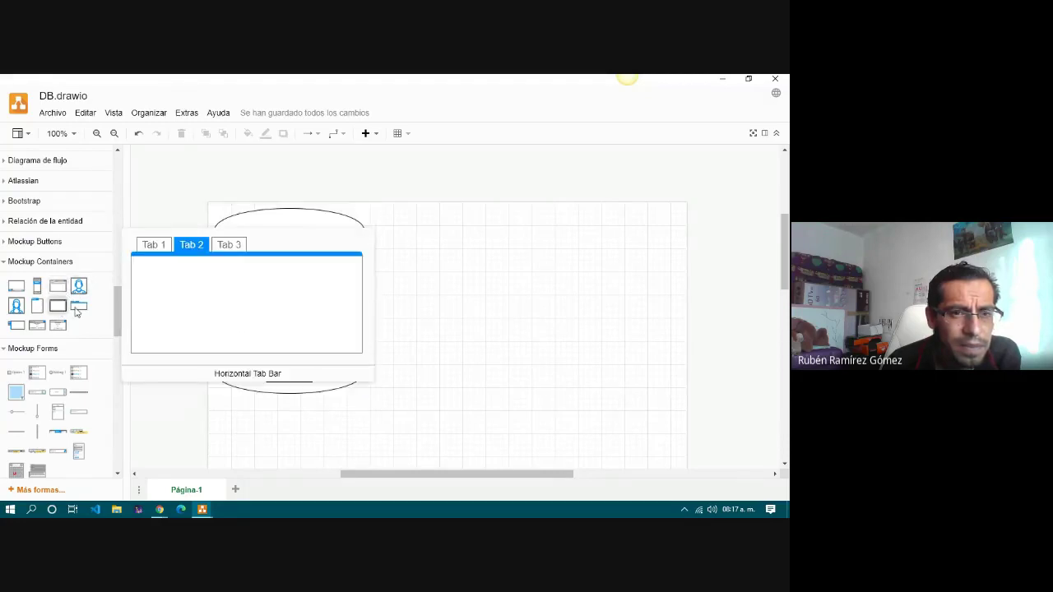
Insert a Window mockup, move it off the cylinder and make it narrower and shorter.
left_click(62, 309)
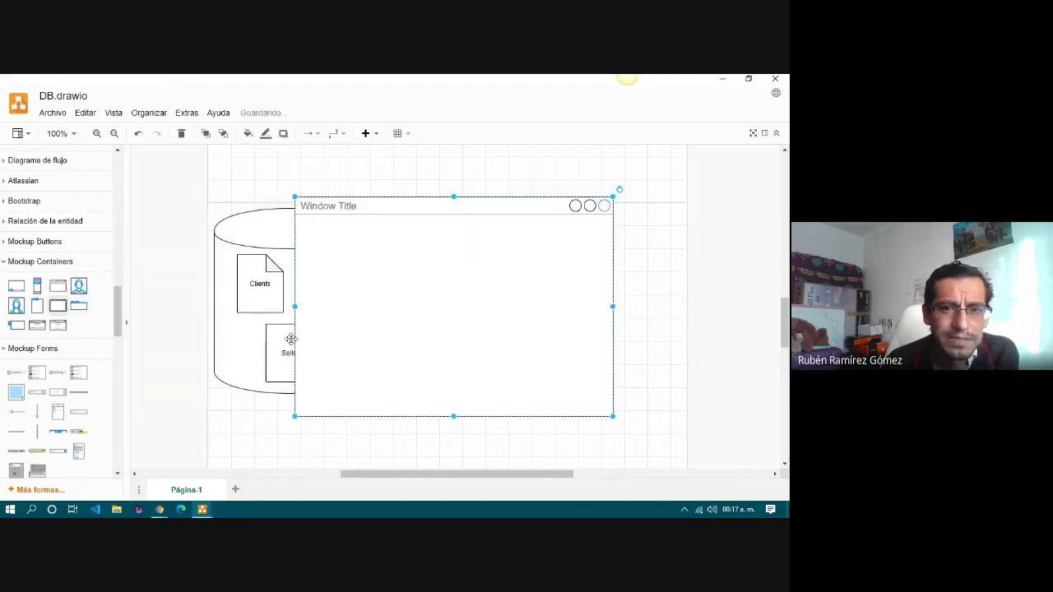
left_click_drag(370, 273, 479, 274)
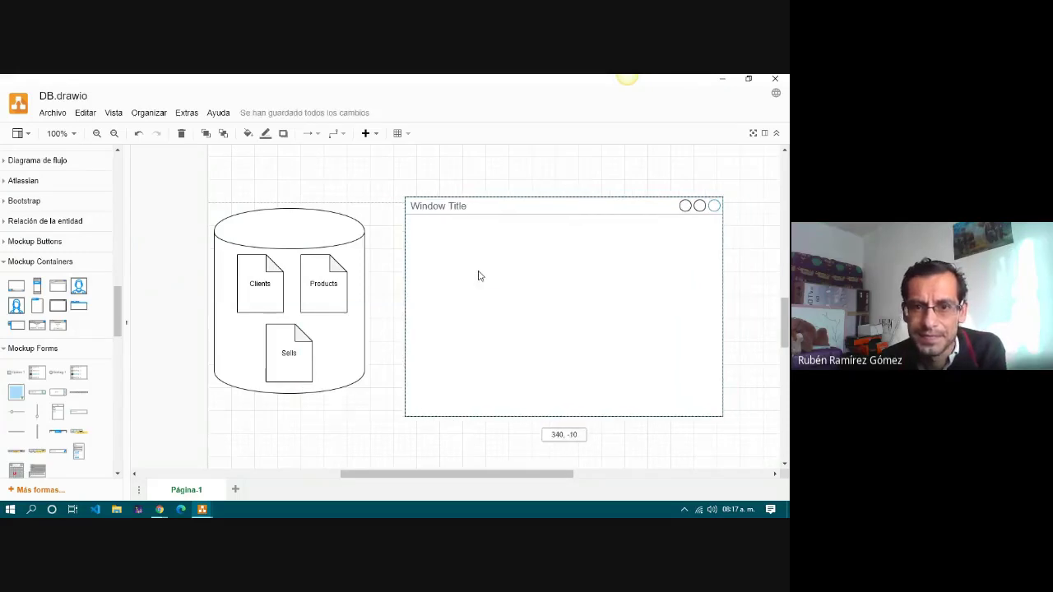
left_click_drag(722, 306, 584, 306)
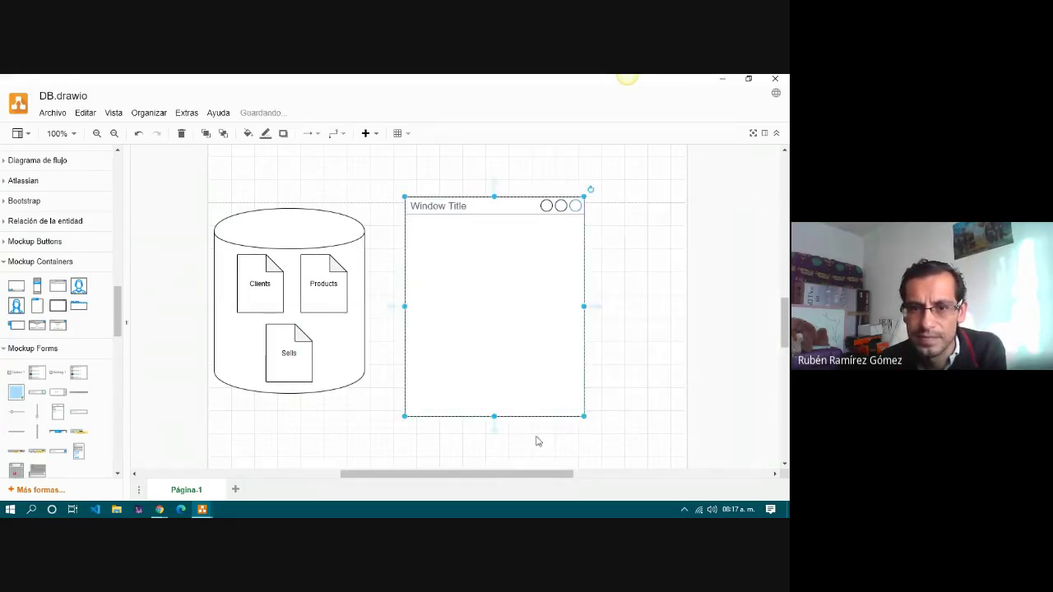
left_click_drag(491, 416, 496, 324)
Title the window MySQL and place it to the right of the cylinder.
double_click(496, 265)
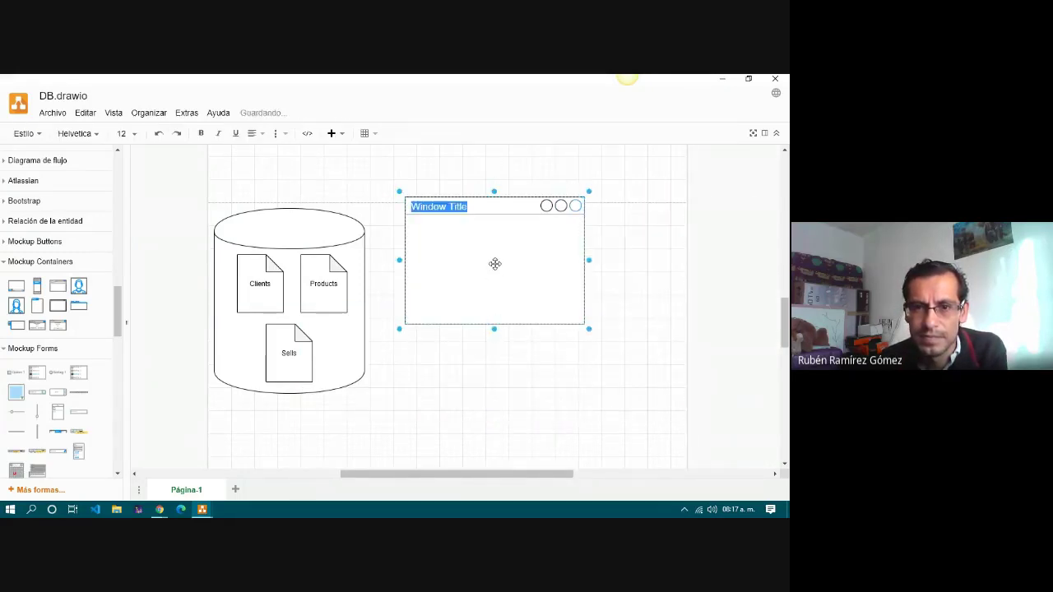
type("MySQL")
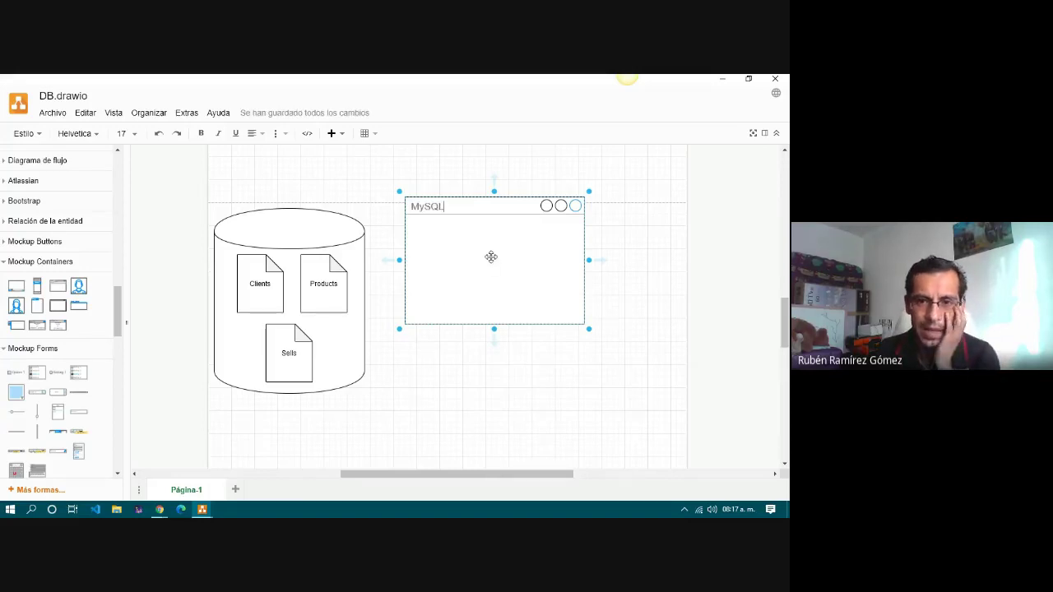
left_click_drag(491, 260, 531, 308)
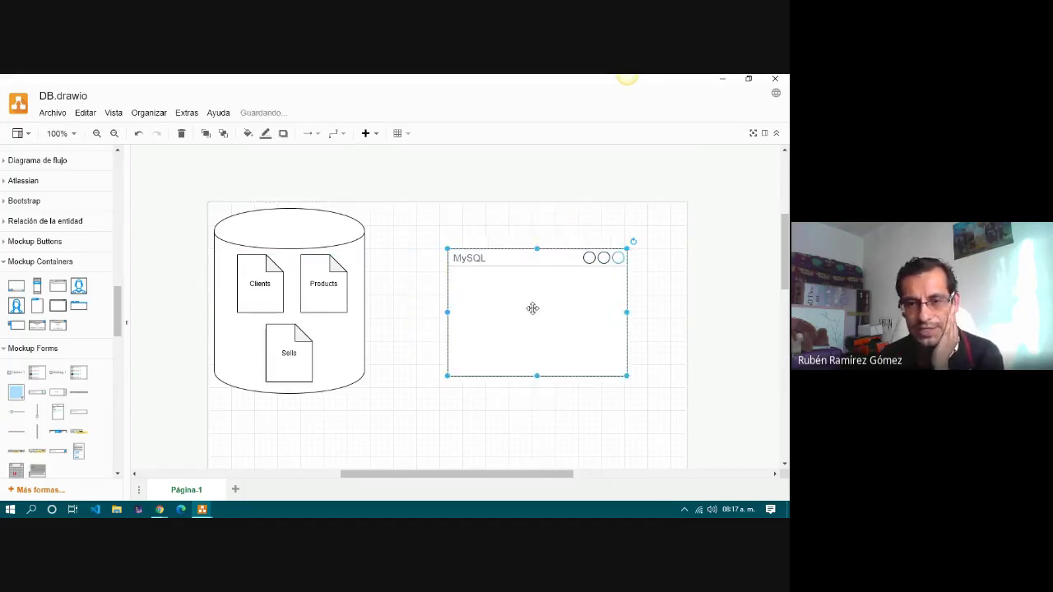
left_click(541, 221)
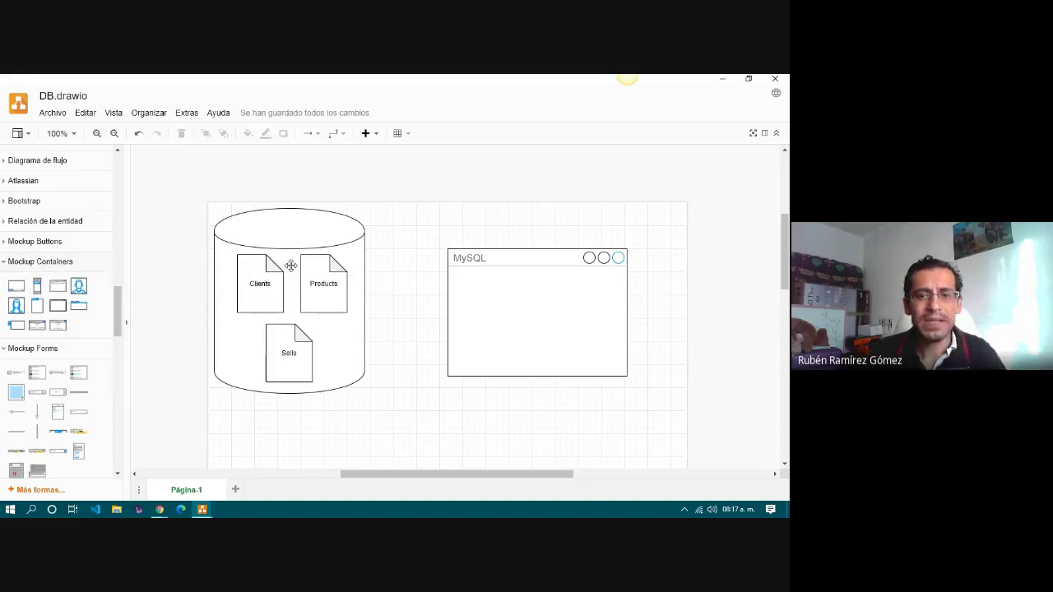
left_click_drag(494, 294, 515, 292)
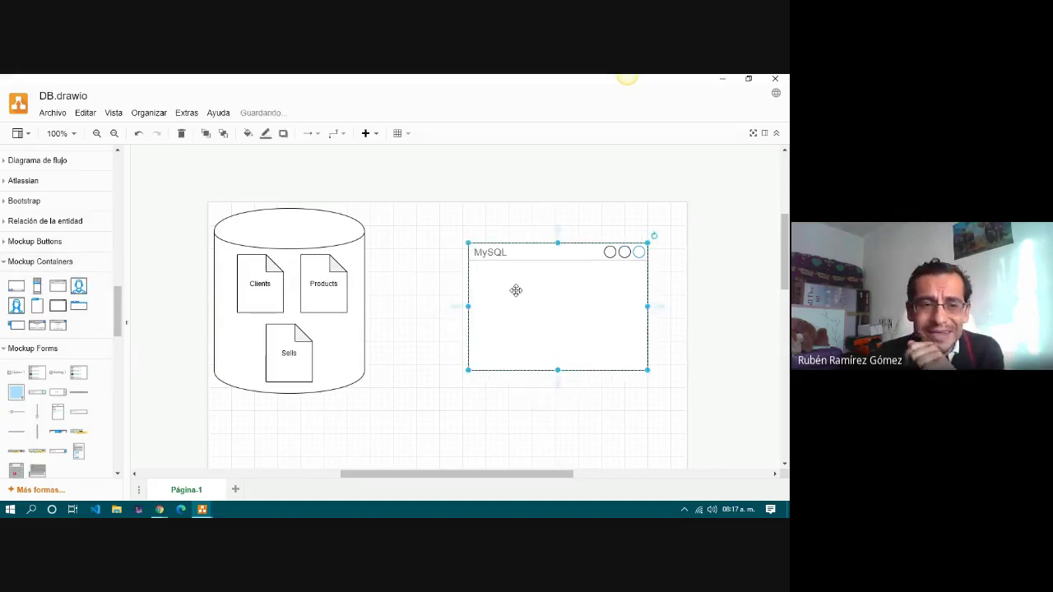
Add a wide double-headed arrow between the database cylinder and the MySQL window.
left_click_drag(118, 324, 123, 256)
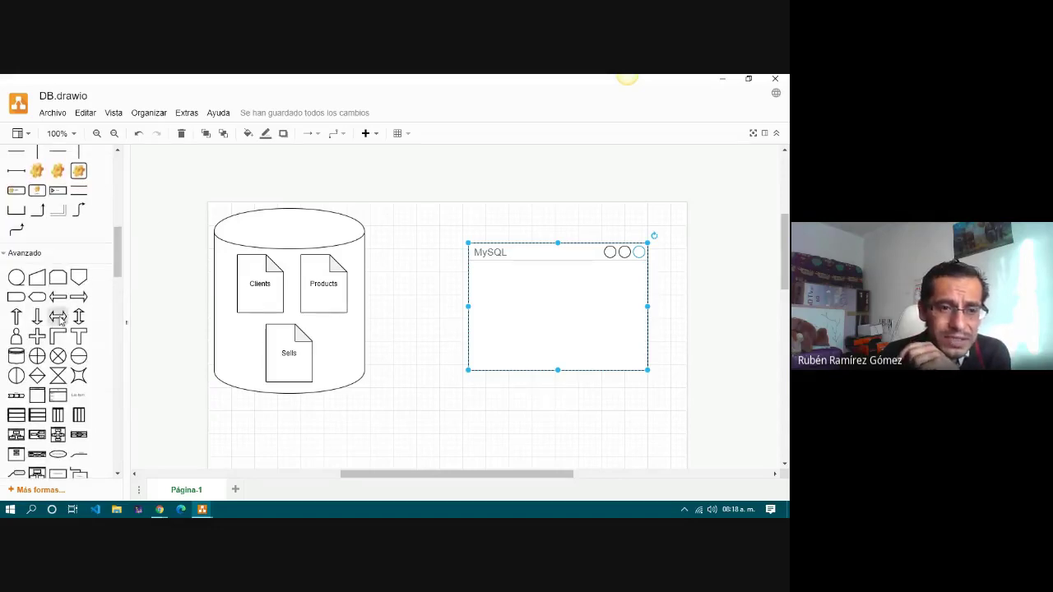
left_click_drag(59, 317, 372, 286)
left_click_drag(433, 301, 468, 302)
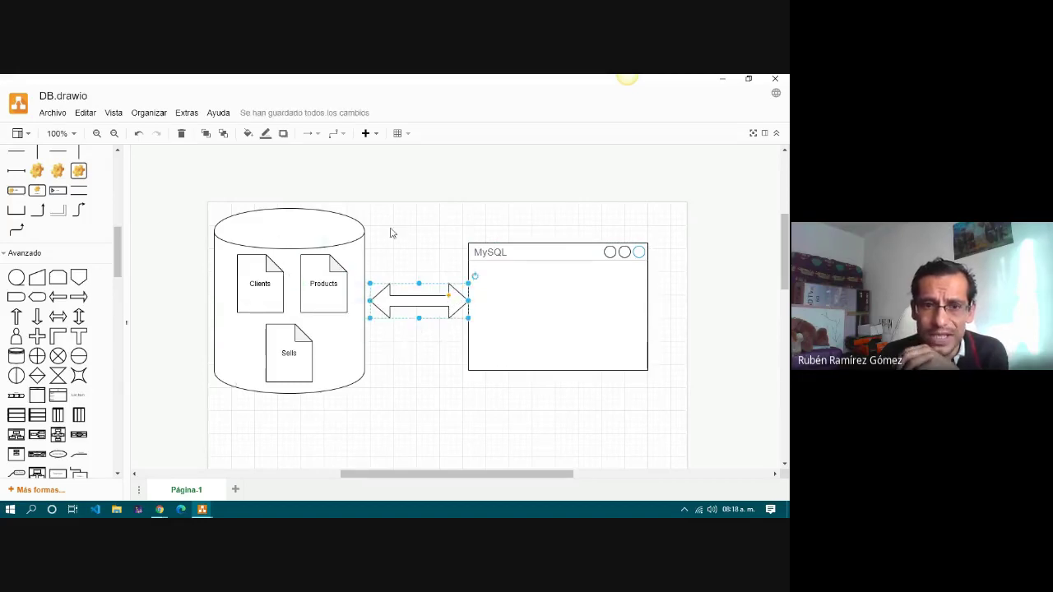
left_click(441, 363)
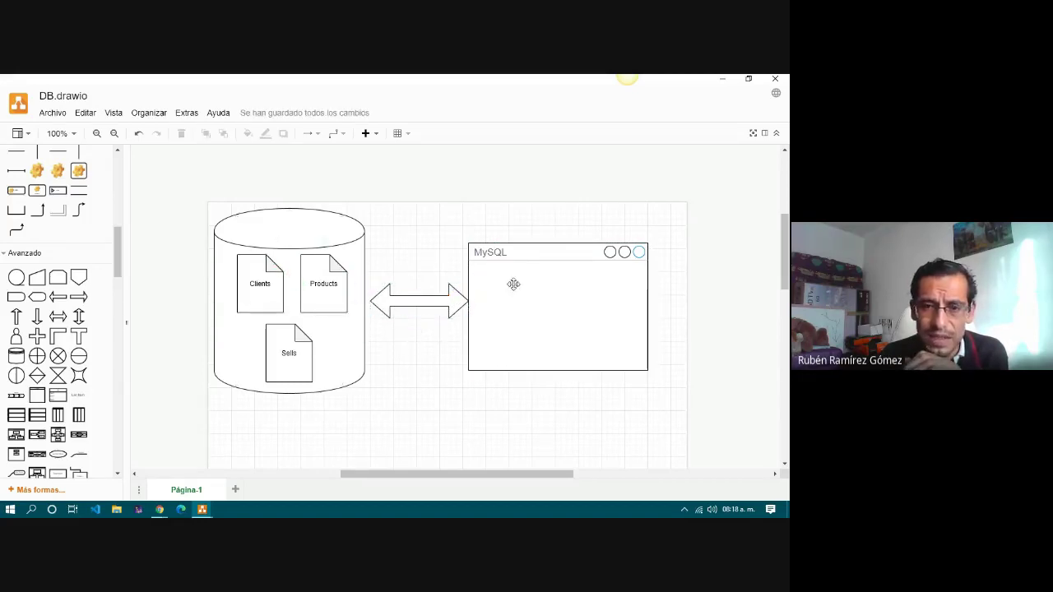
Nudge the MySQL window slightly right of the arrow and select it.
left_click_drag(528, 259, 534, 263)
left_click(440, 270)
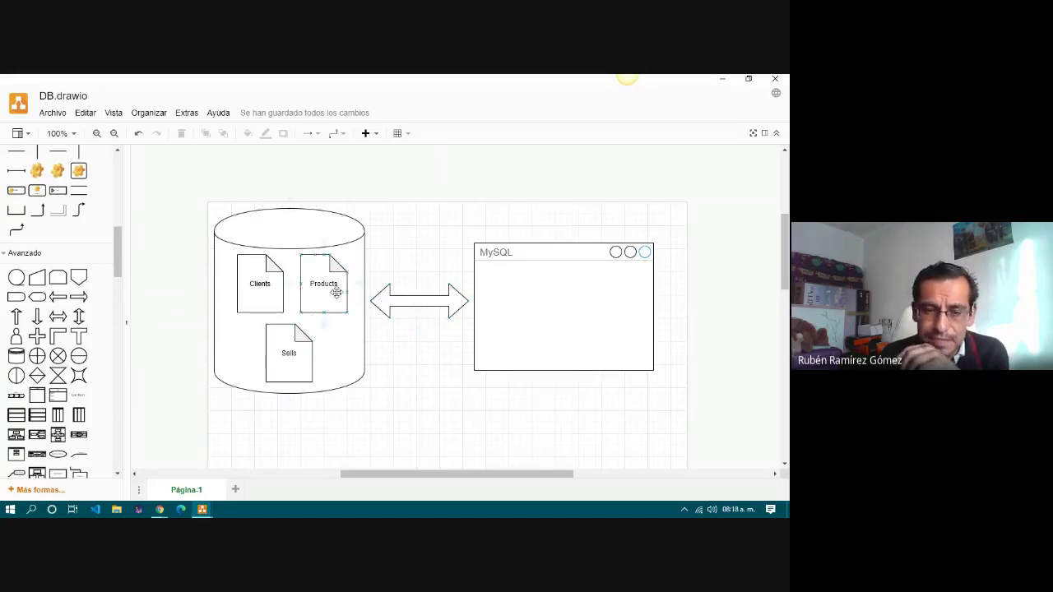
left_click_drag(463, 475, 483, 484)
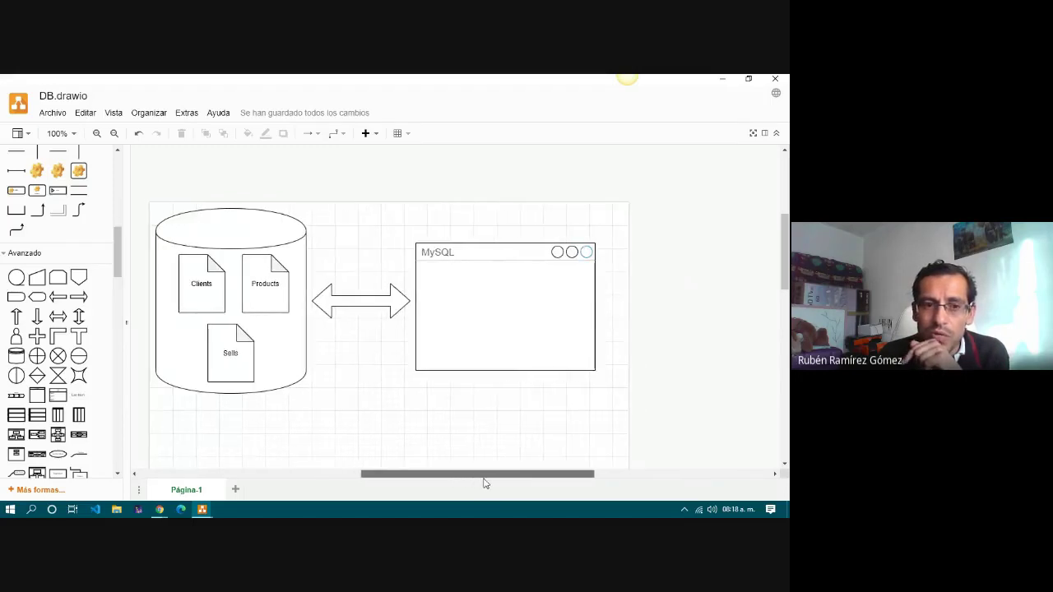
left_click(486, 288)
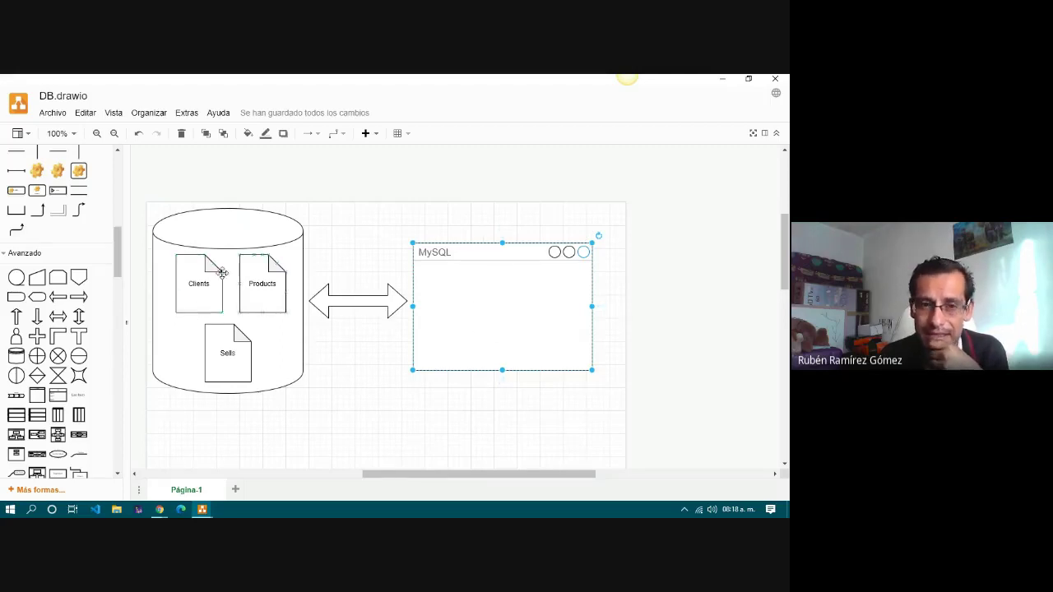
left_click_drag(461, 474, 593, 477)
left_click(322, 299)
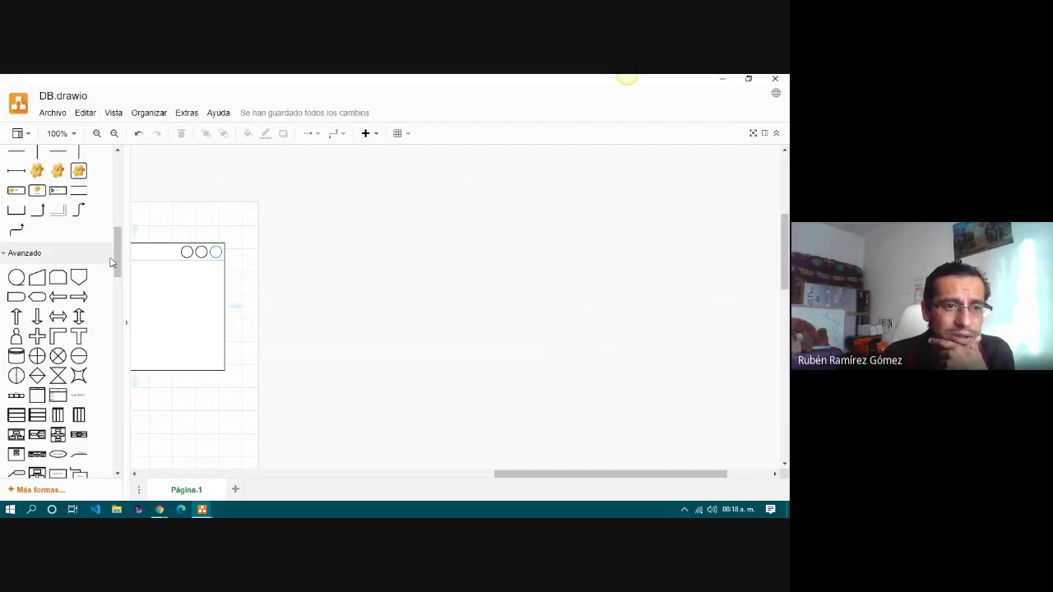
left_click_drag(120, 265, 121, 318)
scroll(121, 321, "down", 2)
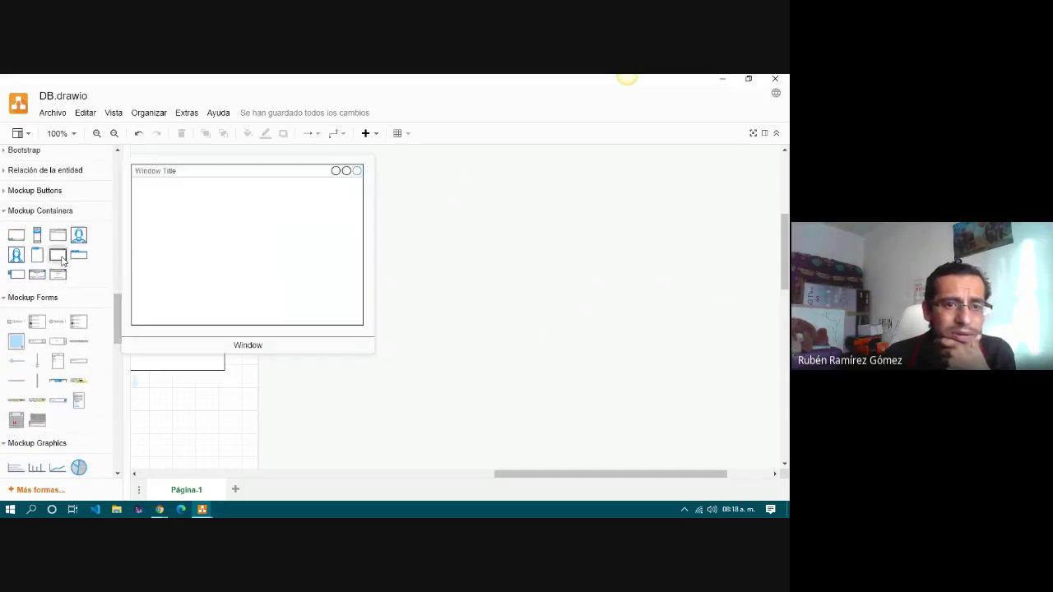
mouse_move(57, 259)
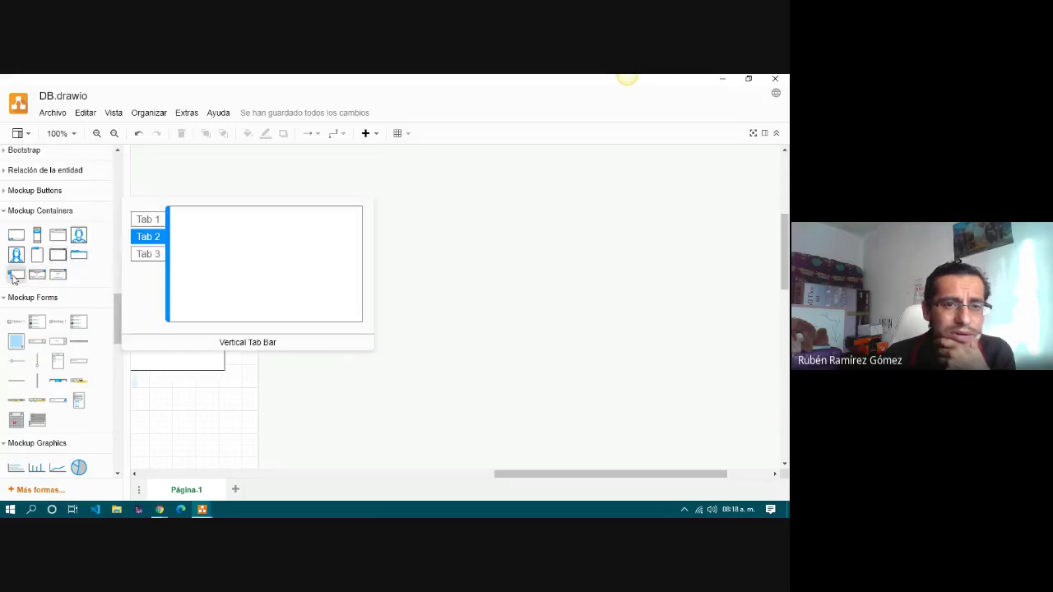
left_click(37, 278)
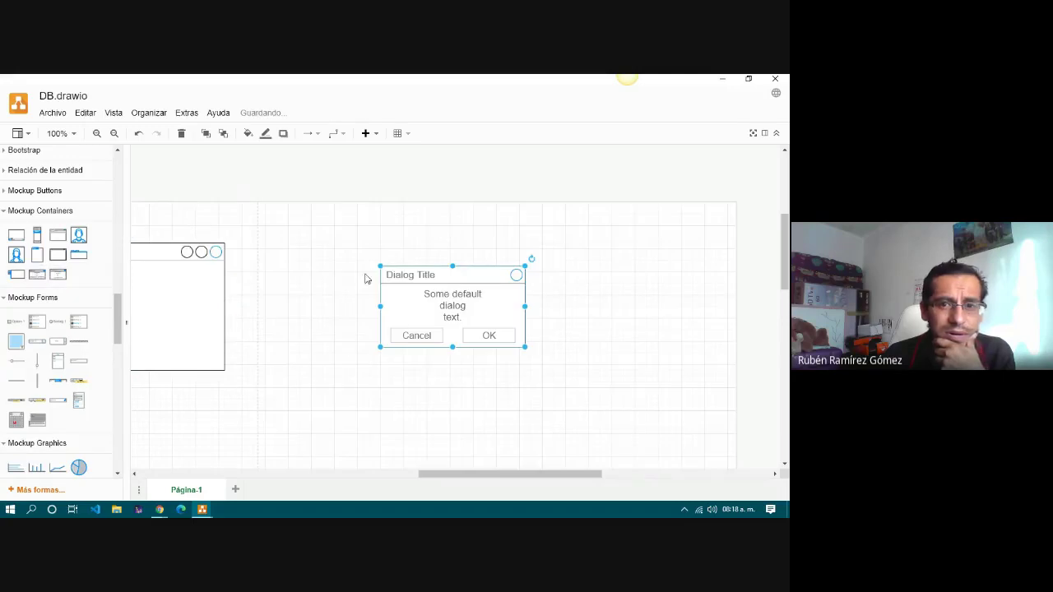
double_click(433, 294)
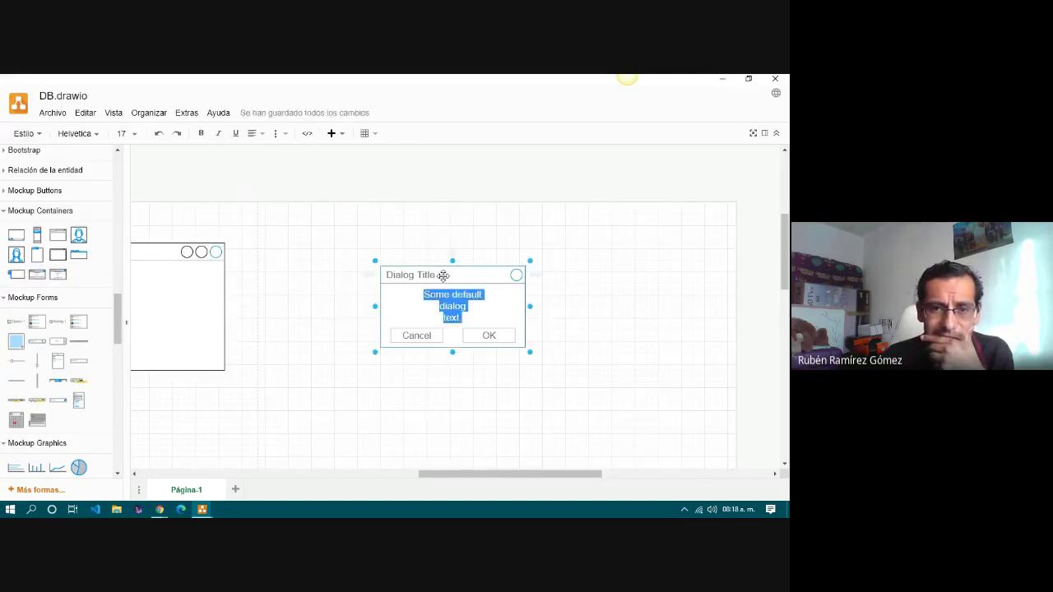
left_click_drag(443, 276, 402, 247)
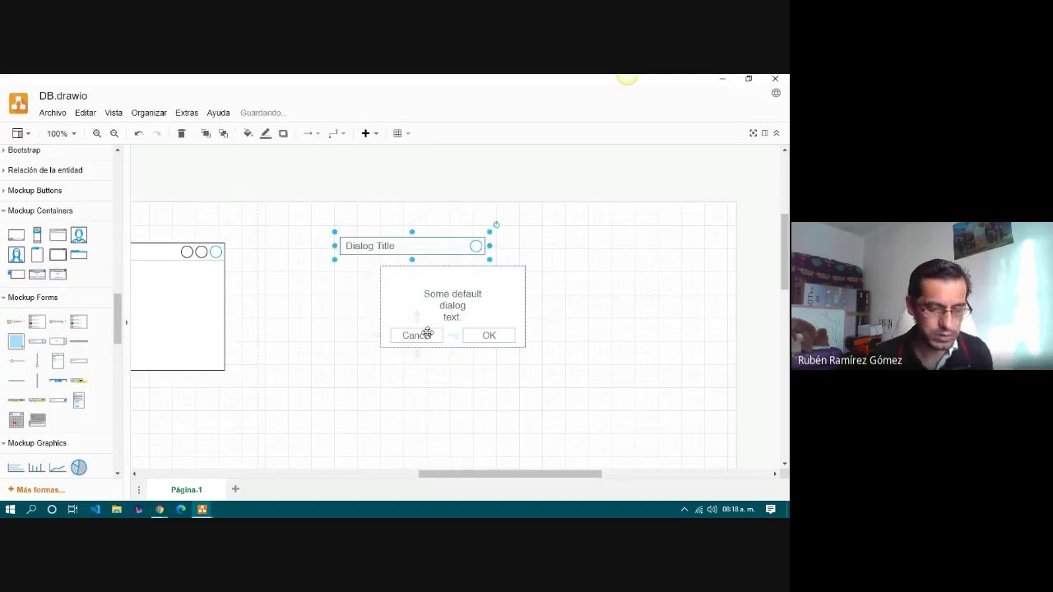
key("ctrl+z")
key("ctrl+z")
key("ctrl+z")
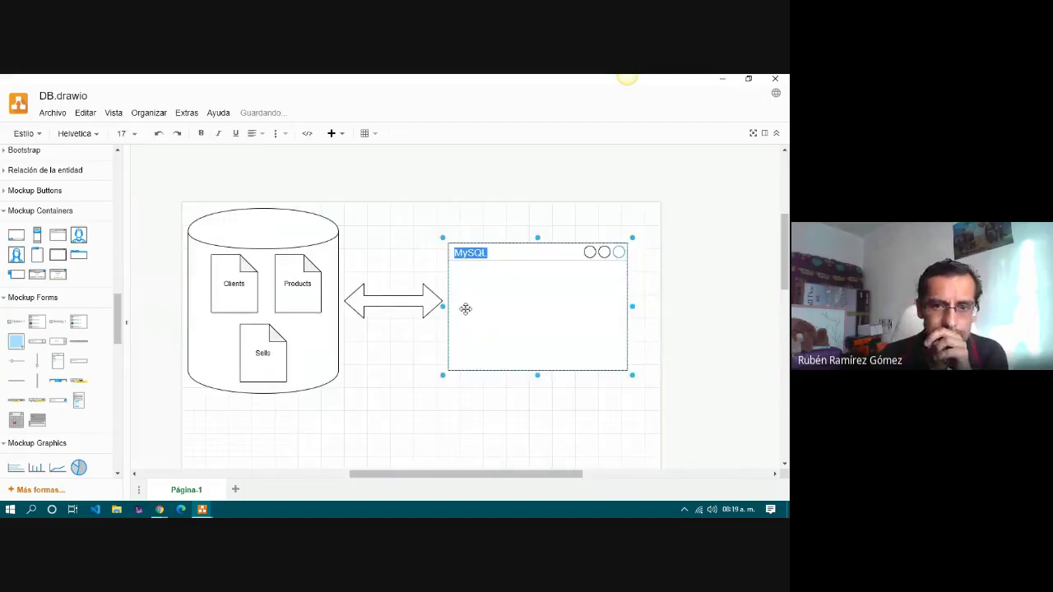
left_click(407, 366)
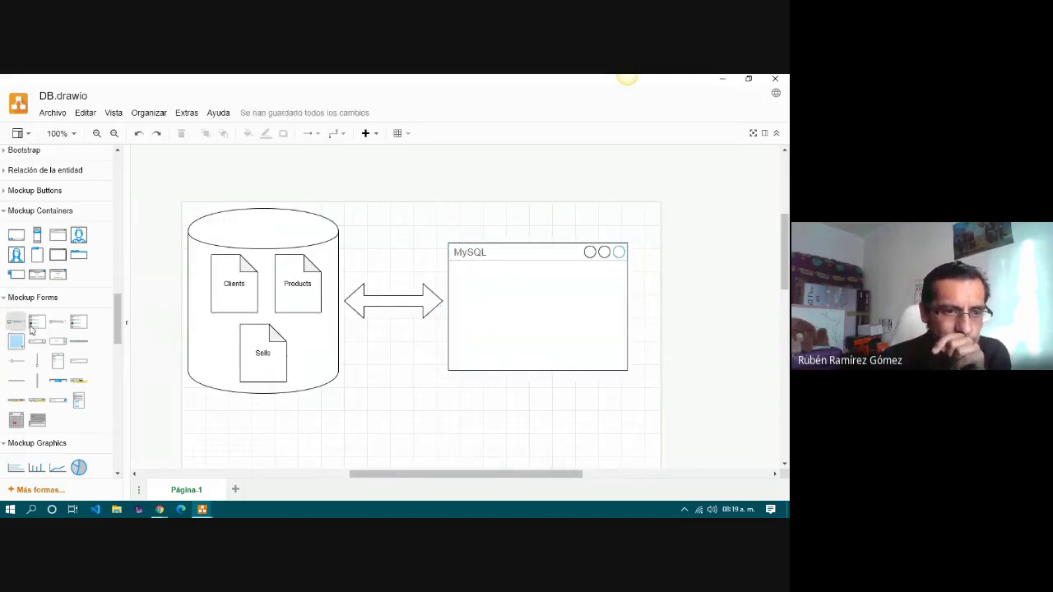
mouse_move(58, 264)
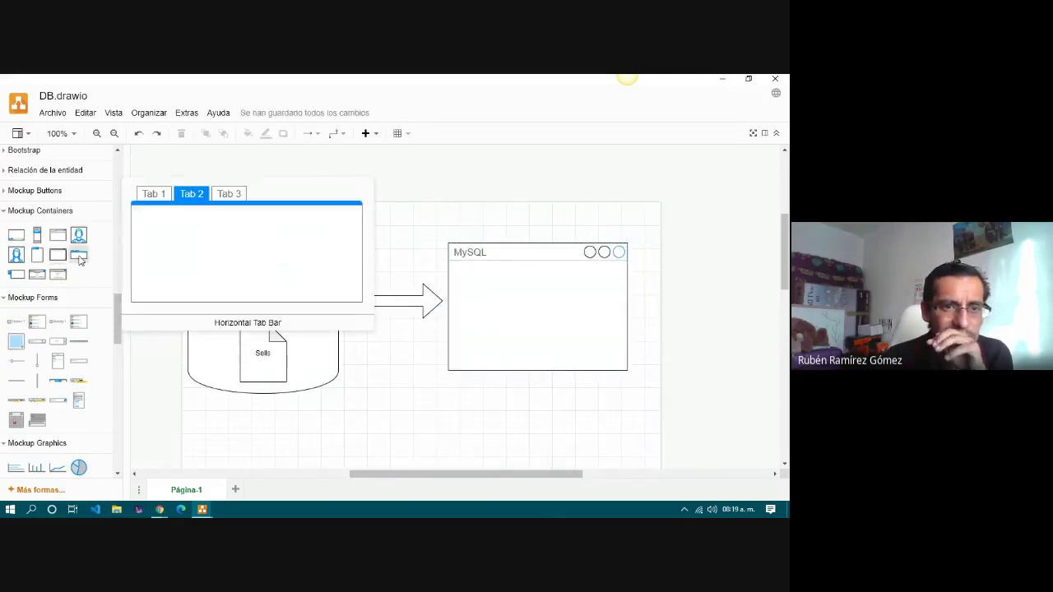
mouse_move(16, 255)
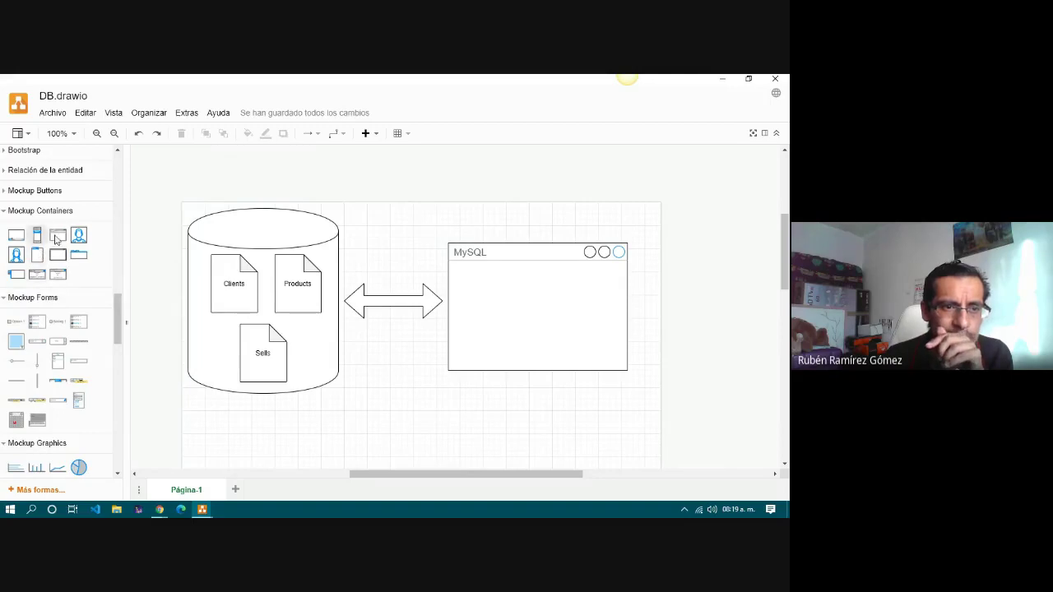
mouse_move(58, 239)
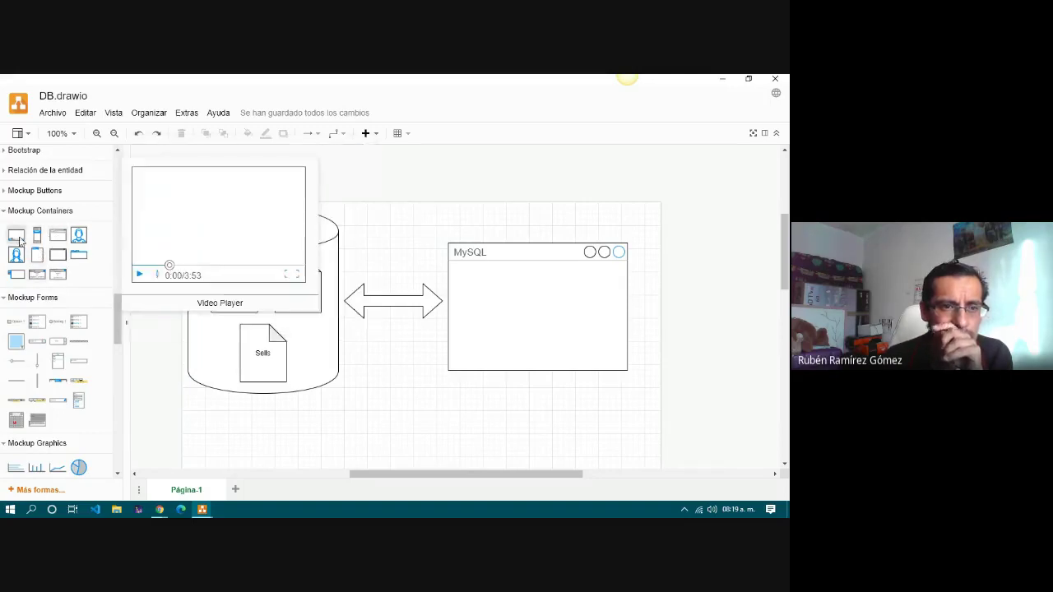
Insert a Window mockup right of the MySQL window and shrink it to a short, wide box.
left_click(57, 257)
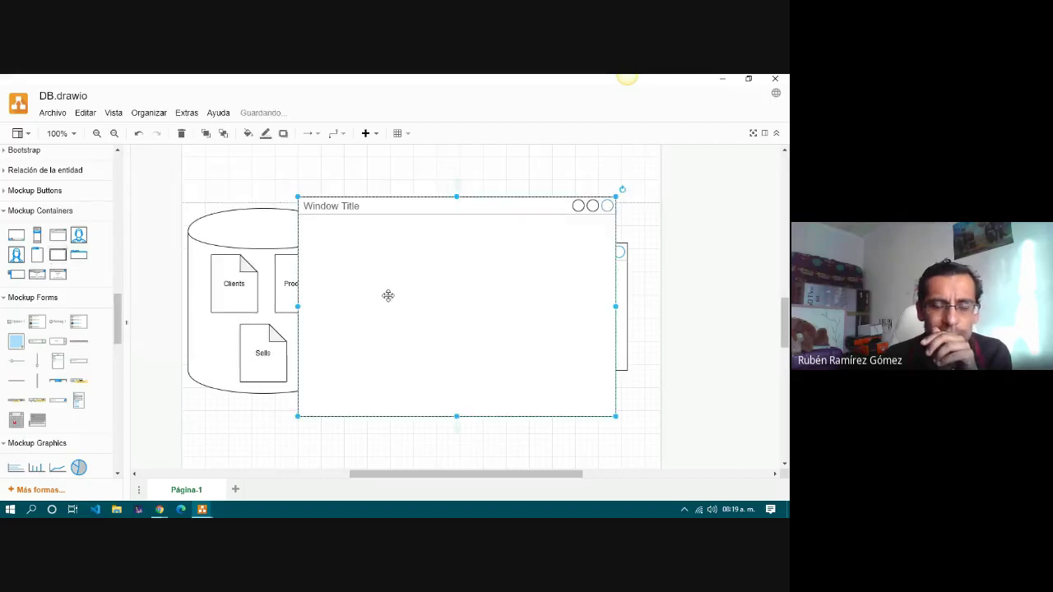
left_click_drag(387, 294, 579, 302)
left_click_drag(444, 474, 550, 474)
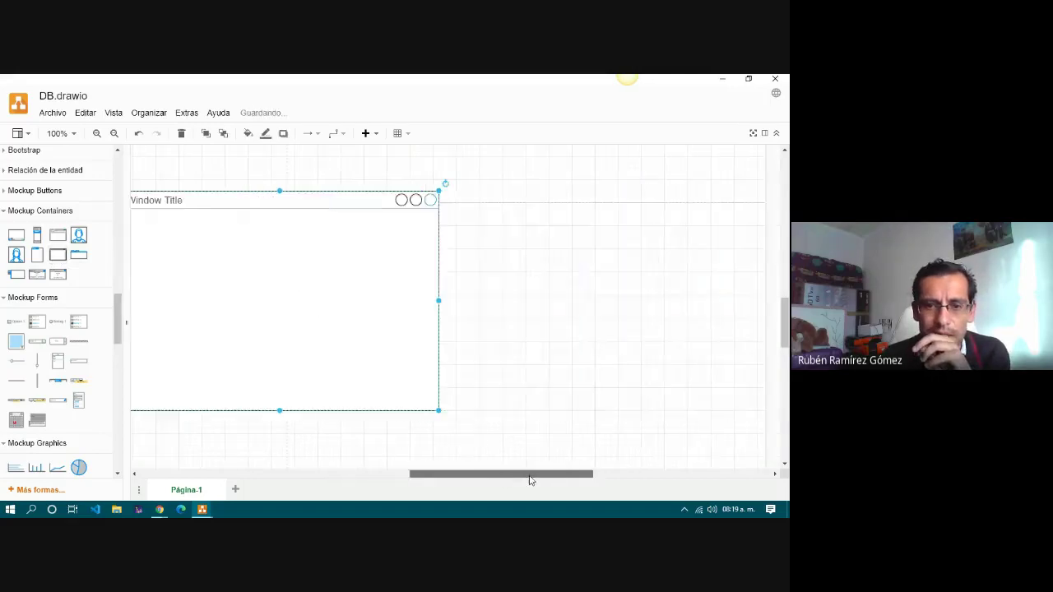
left_click_drag(291, 327, 466, 313)
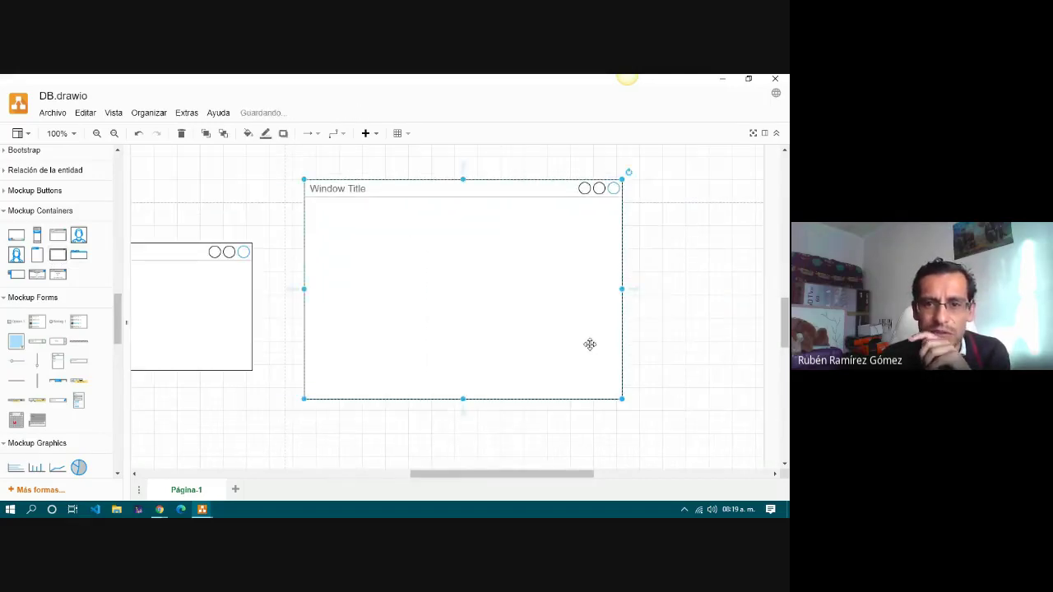
left_click_drag(623, 400, 547, 254)
Title the new window 'MySQL WorkBrench' and nudge it up and to the right.
double_click(413, 188)
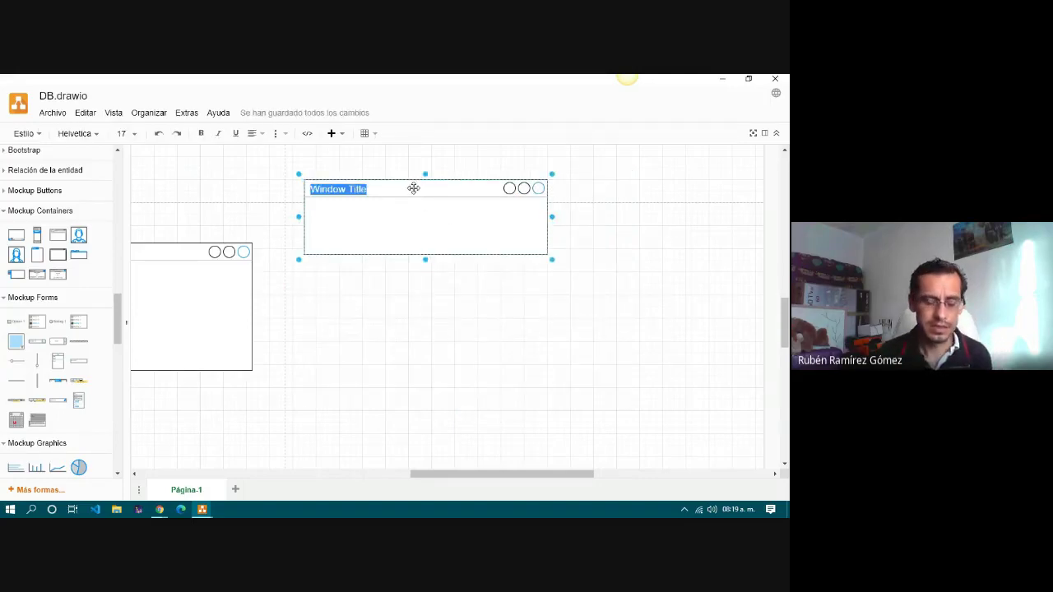
type("MySQL WorkBren")
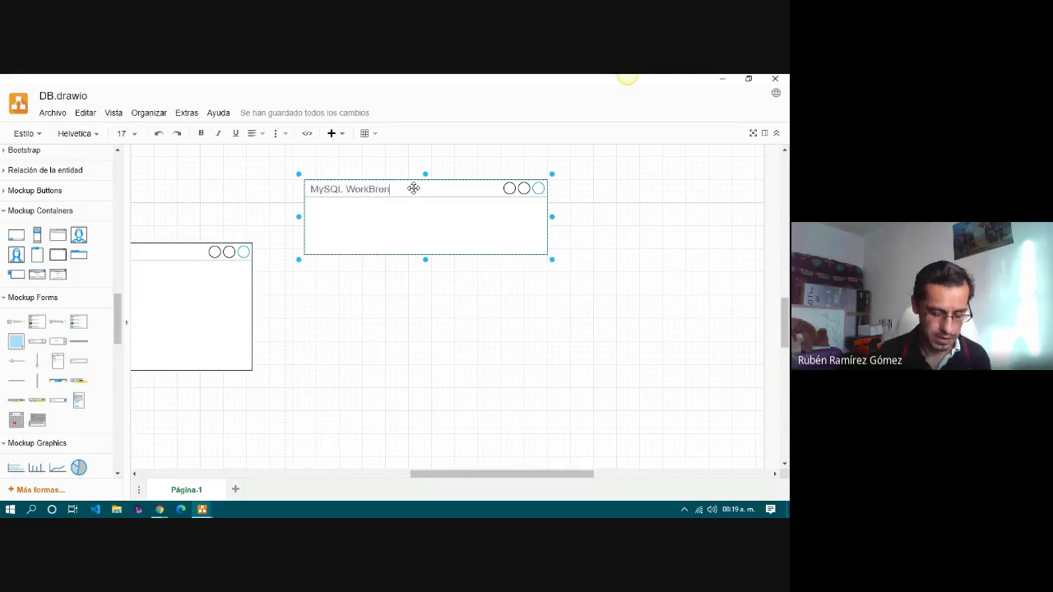
type("c")
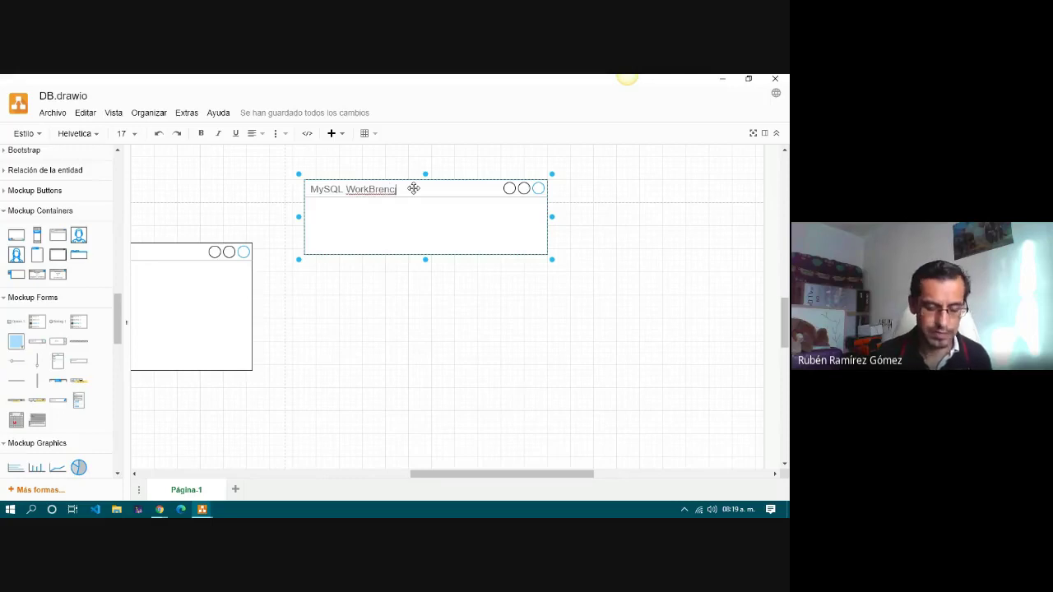
type("h")
left_click_drag(423, 207, 482, 186)
scroll(397, 333, "up", 4)
scroll(395, 334, "down", 1)
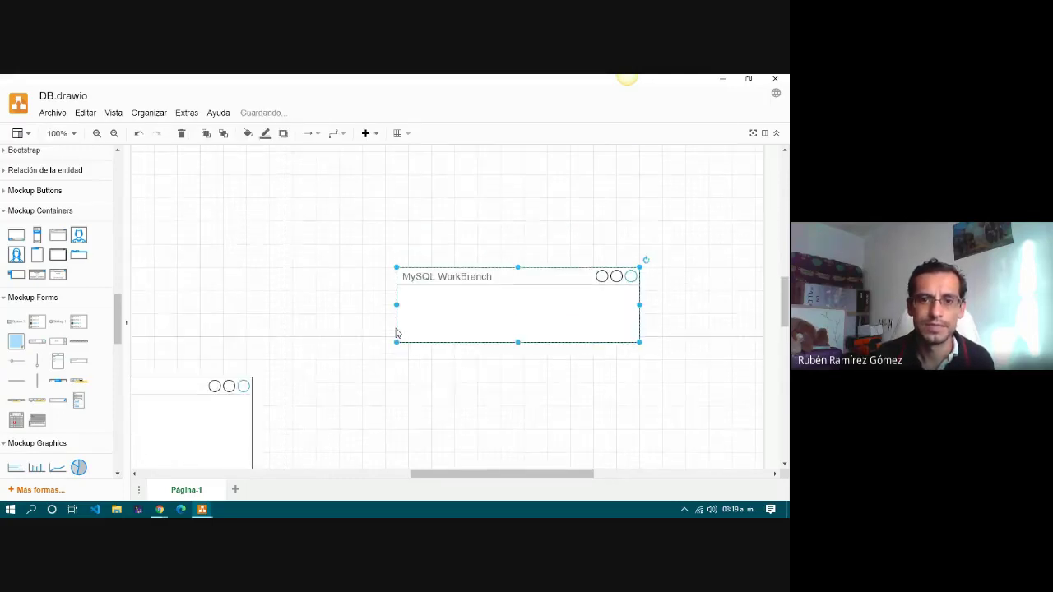
scroll(396, 334, "down", 2)
Place a browser mockup below MySQL WorkBrench with 'phpMyAdmin' as its address text.
mouse_move(54, 238)
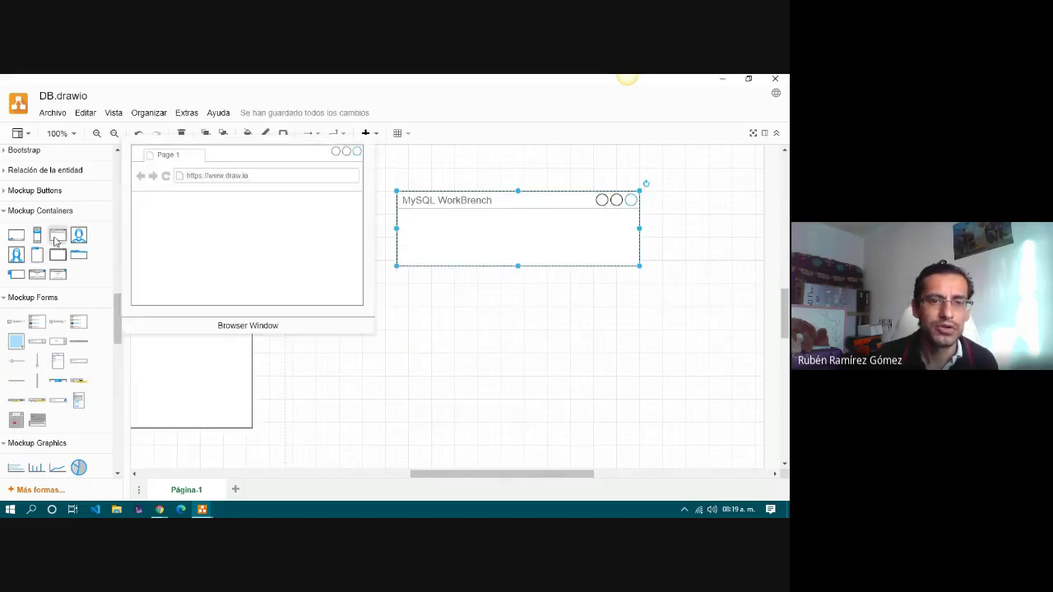
left_click(54, 238)
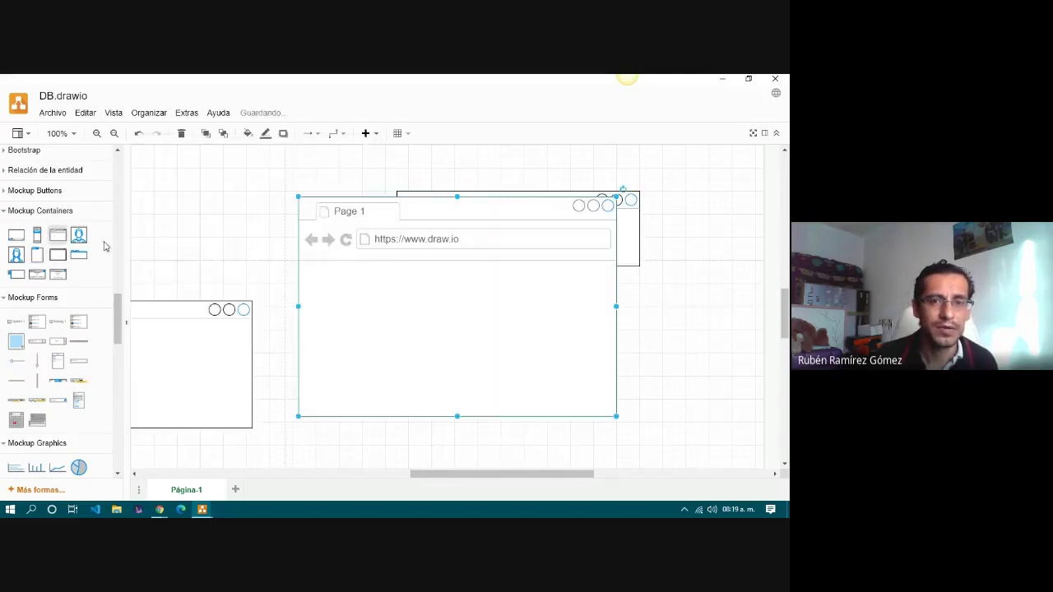
left_click_drag(388, 273, 479, 369)
left_click(492, 332)
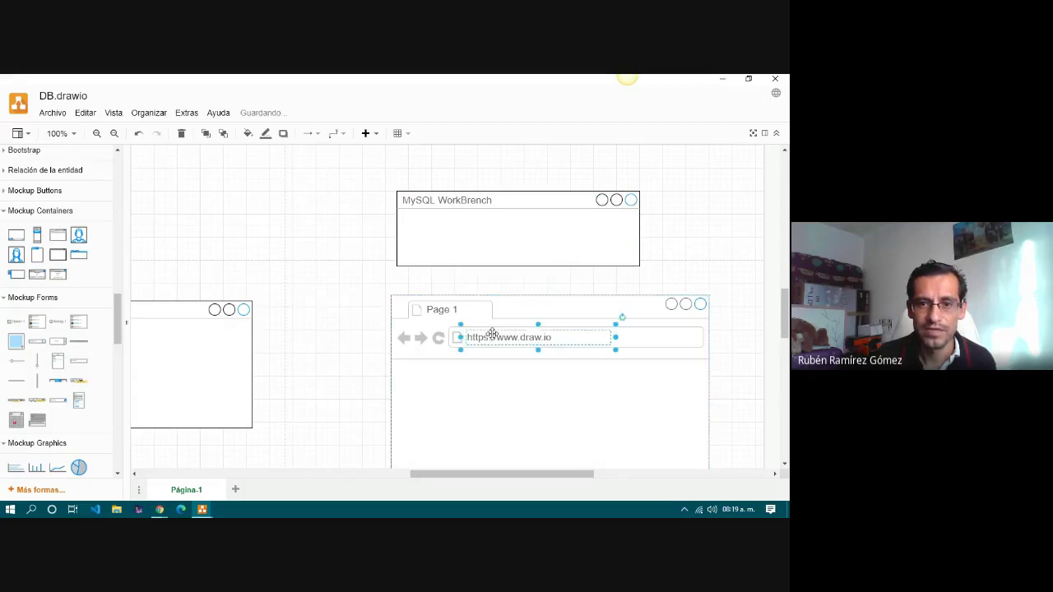
double_click(492, 334)
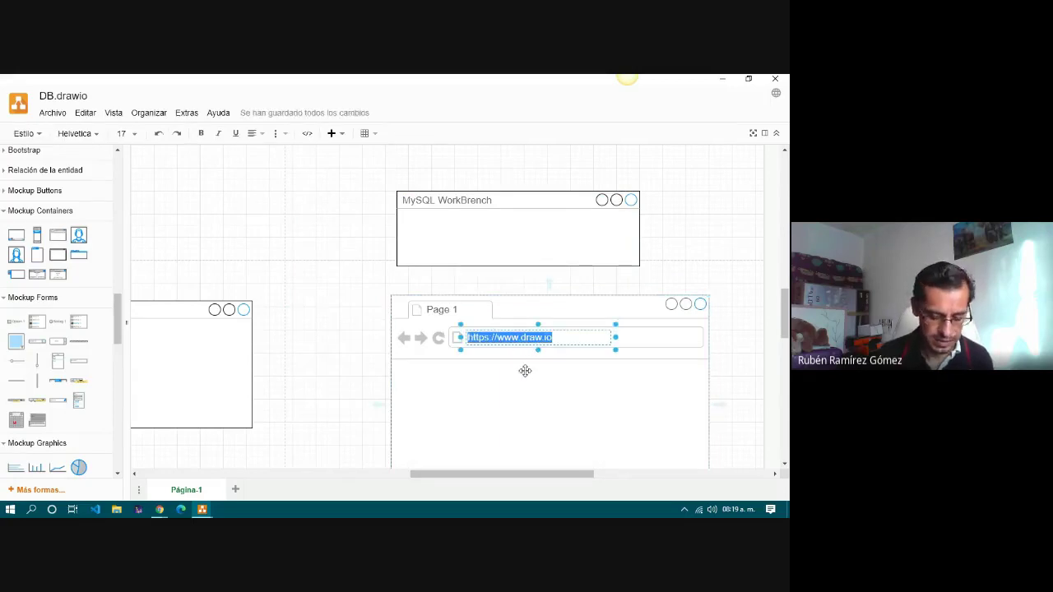
type("phpMyAdmin")
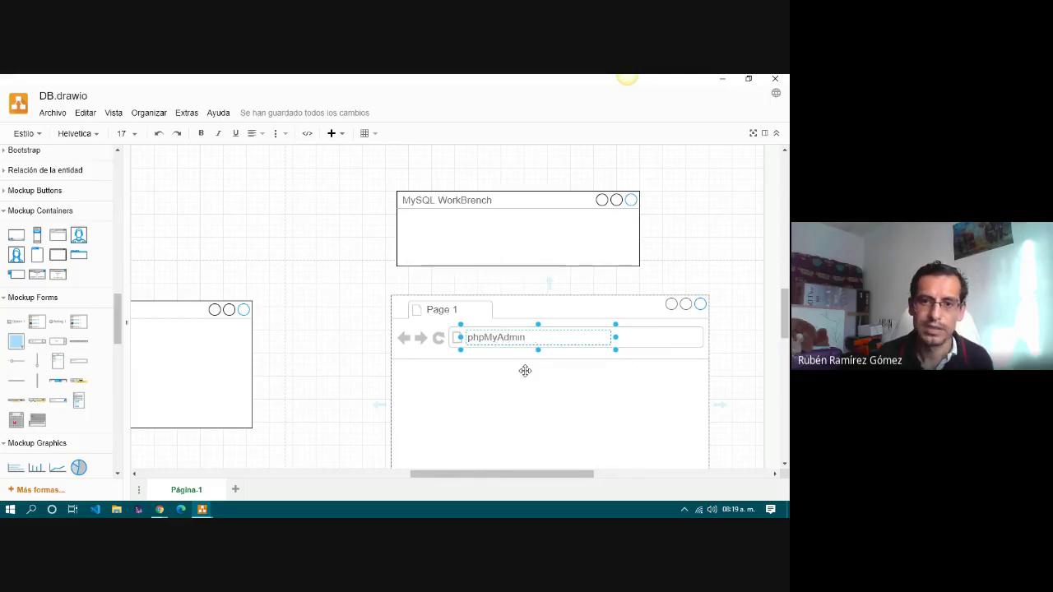
left_click(347, 349)
Make the phpMyAdmin browser mockup shorter, undoing an accidental connected copy.
scroll(348, 349, "down", 3)
scroll(348, 349, "down", 2)
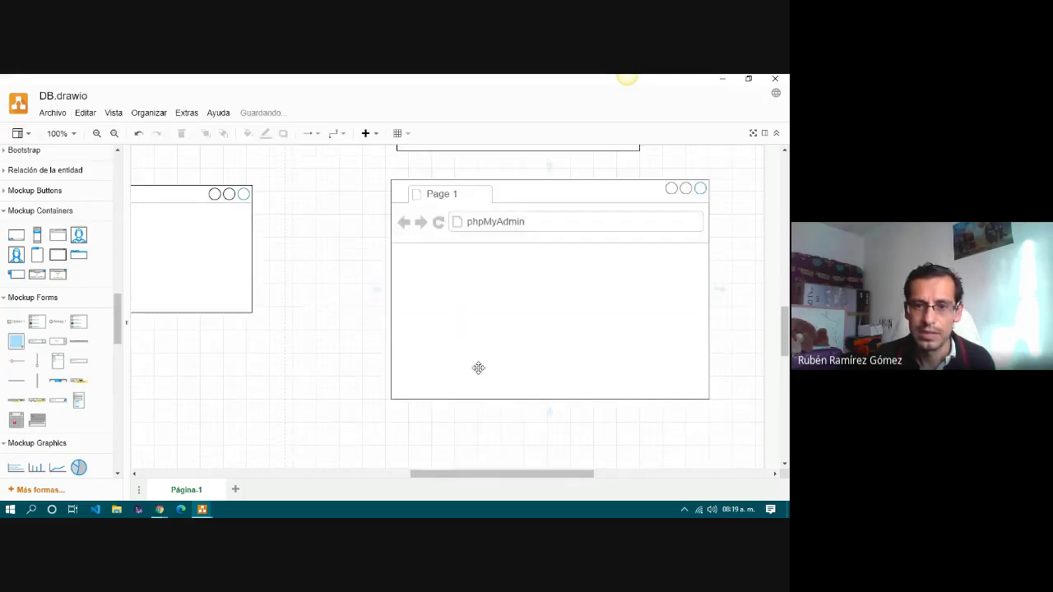
left_click(545, 401)
left_click_drag(551, 401, 550, 295)
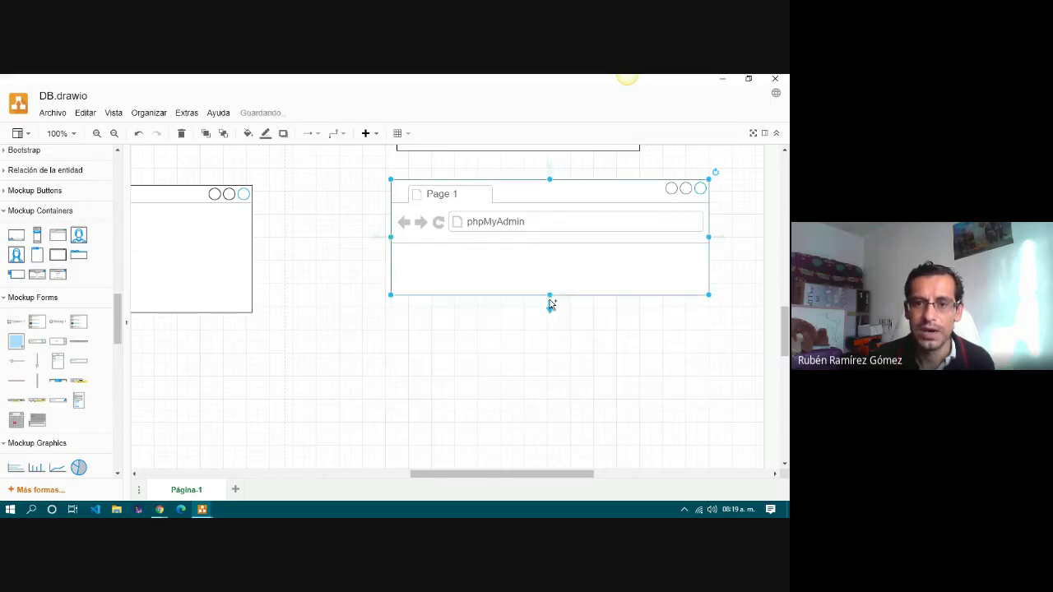
left_click(717, 238)
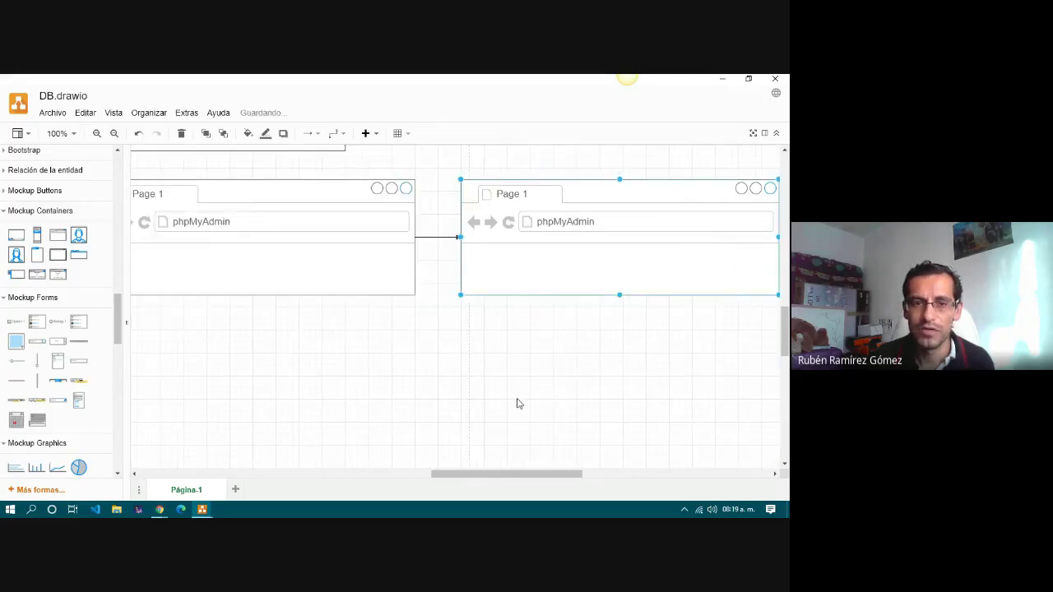
key("ctrl+z")
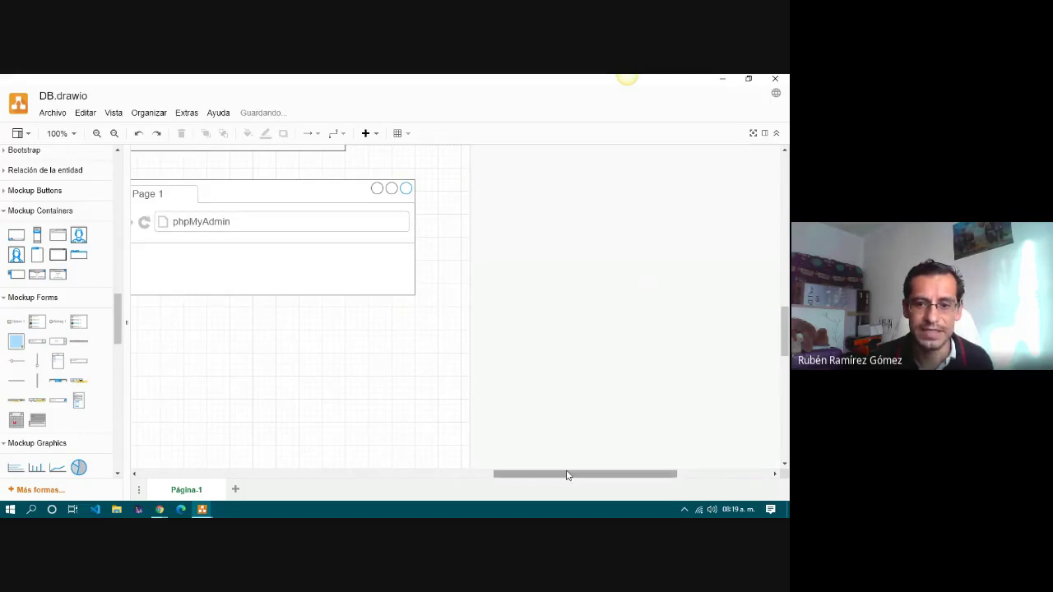
left_click_drag(566, 474, 494, 480)
scroll(485, 419, "up", 3)
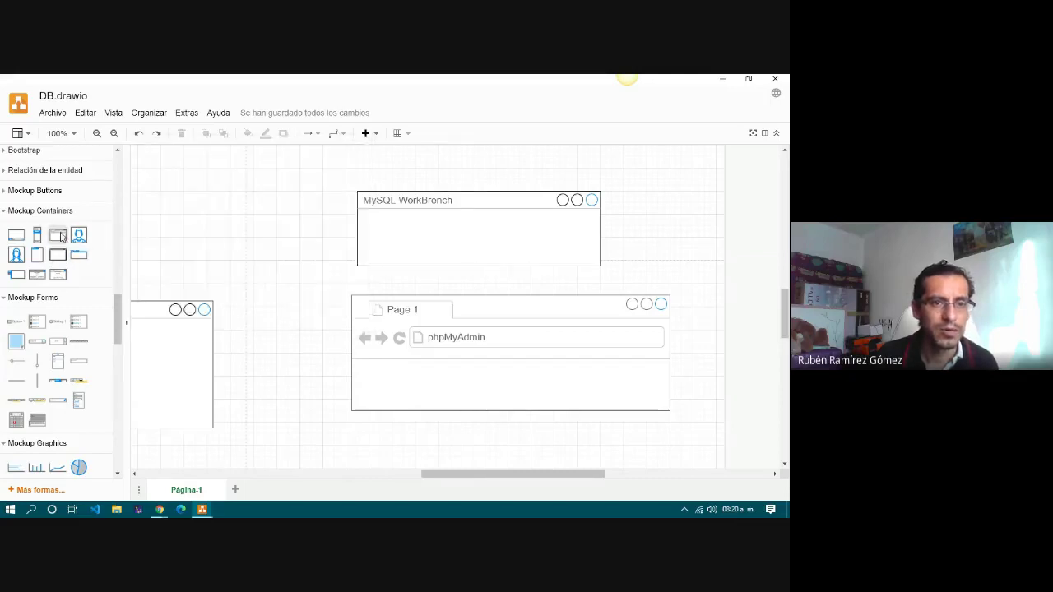
Insert another window mockup titled 'DataGrip' and shrink it.
left_click(58, 256)
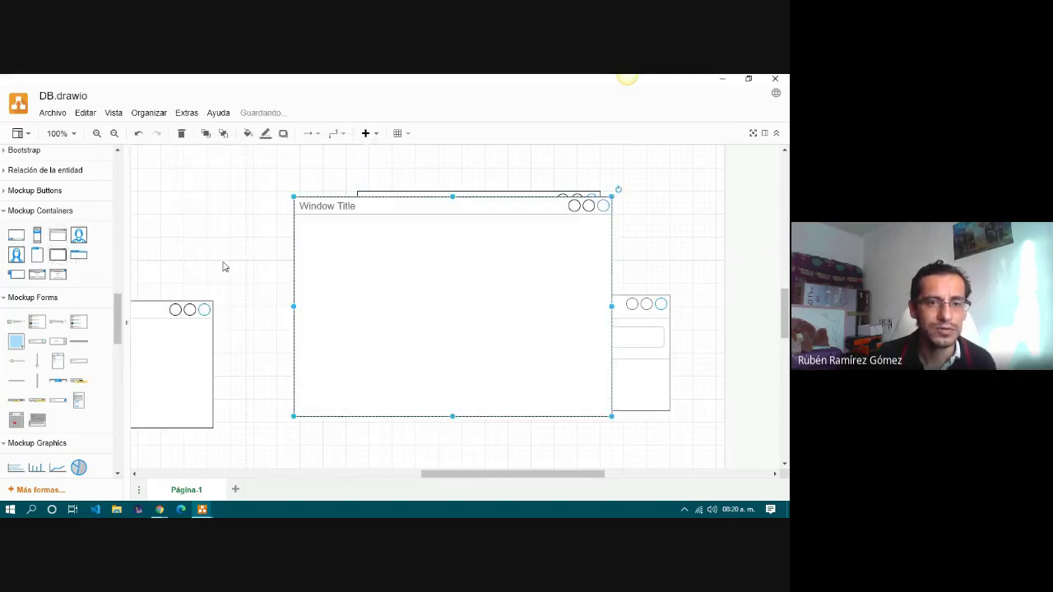
double_click(370, 205)
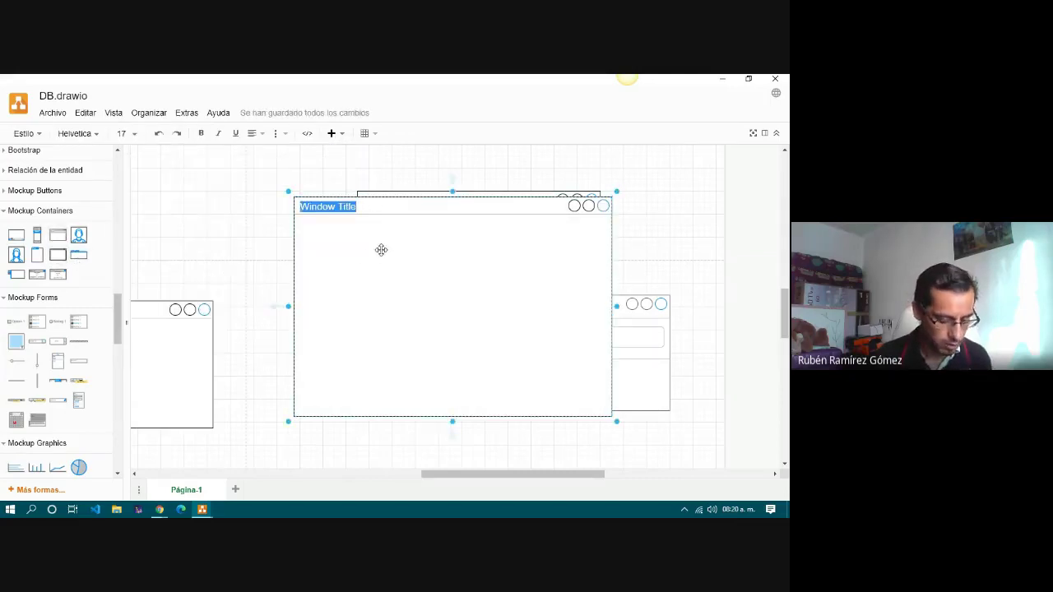
type("DataGrip")
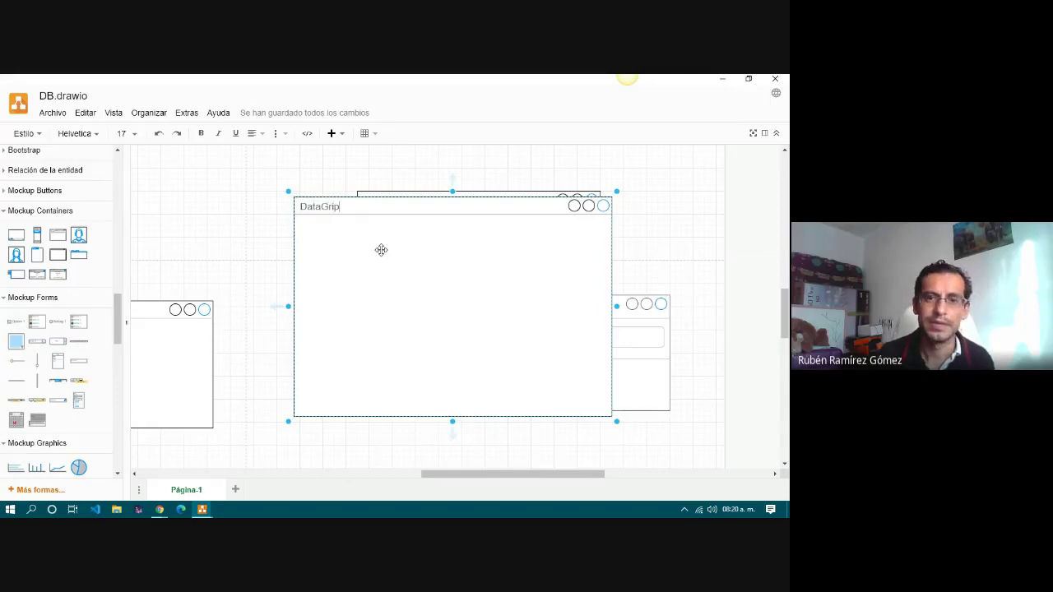
left_click_drag(617, 423, 409, 260)
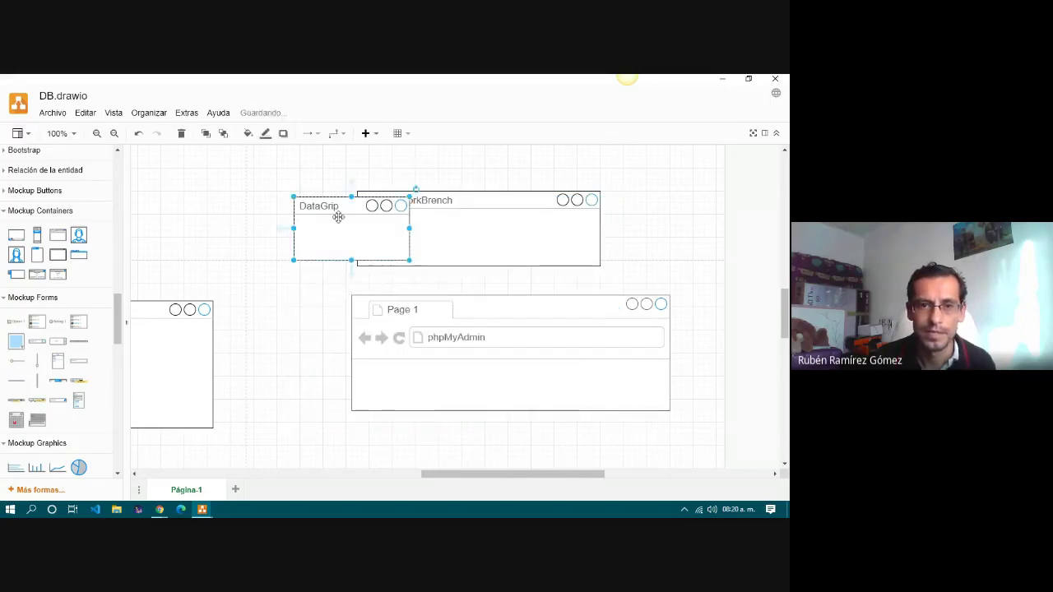
Shrink the WorkBench and phpMyAdmin windows, put DataGrip below phpMyAdmin, and lower WorkBench slightly.
left_click(475, 217)
left_click_drag(601, 265, 502, 231)
key("ctrl+shift+End")
left_click(556, 356)
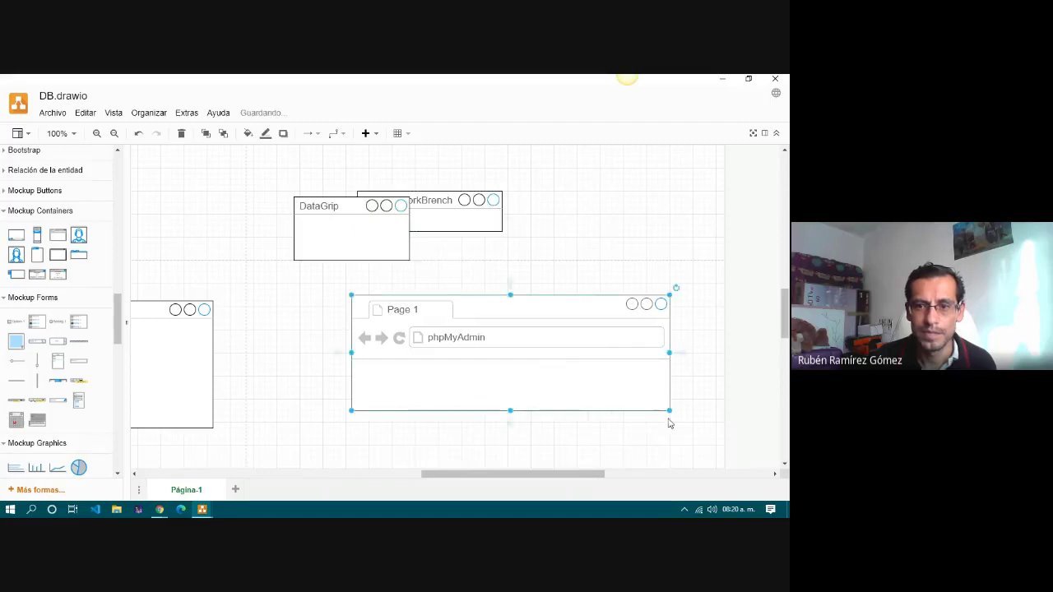
left_click_drag(669, 408, 560, 371)
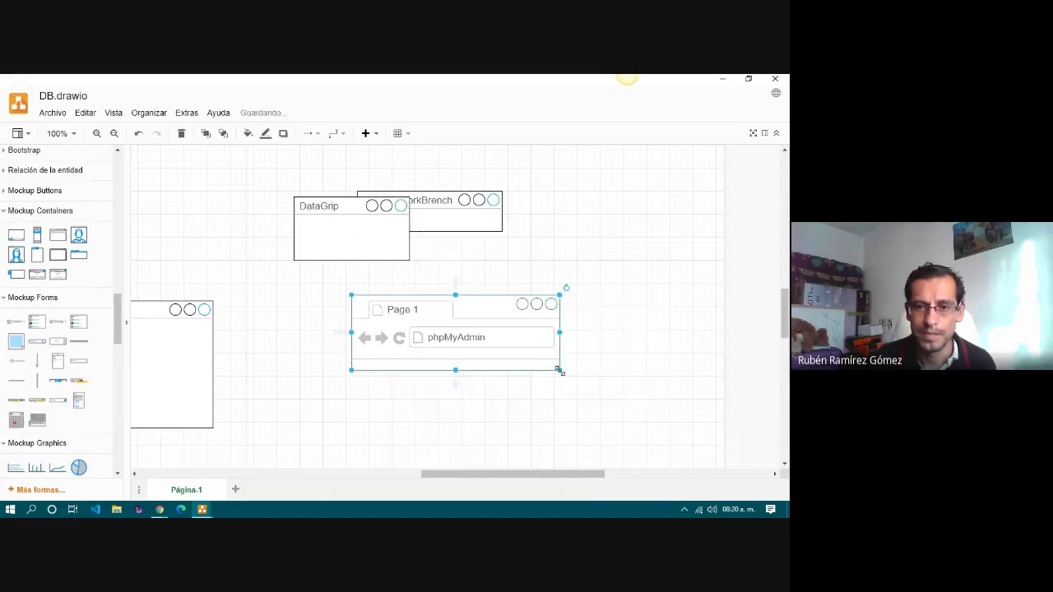
left_click_drag(331, 208, 390, 398)
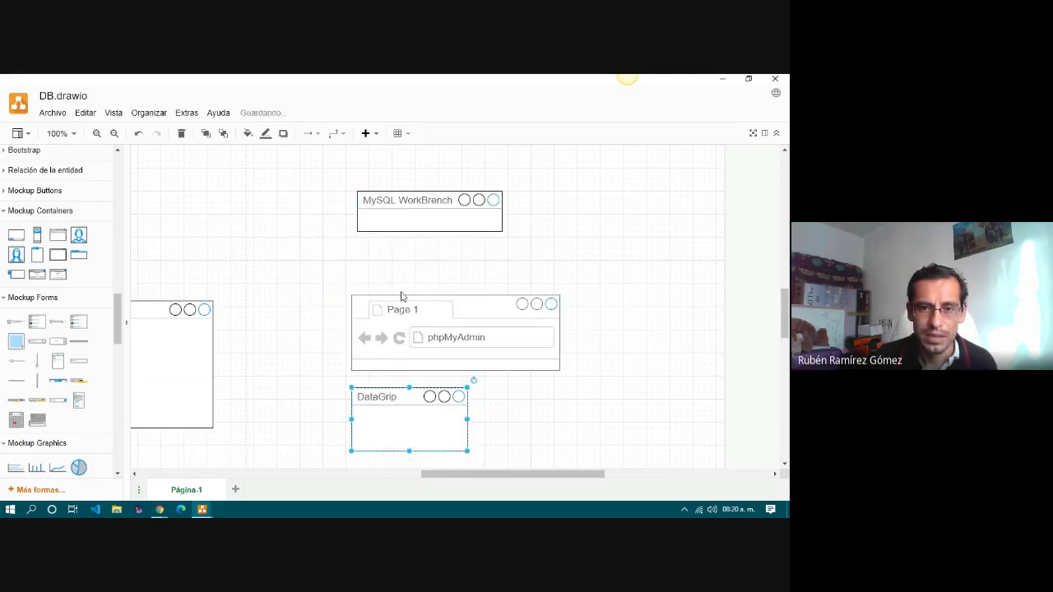
left_click_drag(401, 198, 397, 238)
left_click_drag(520, 481, 468, 482)
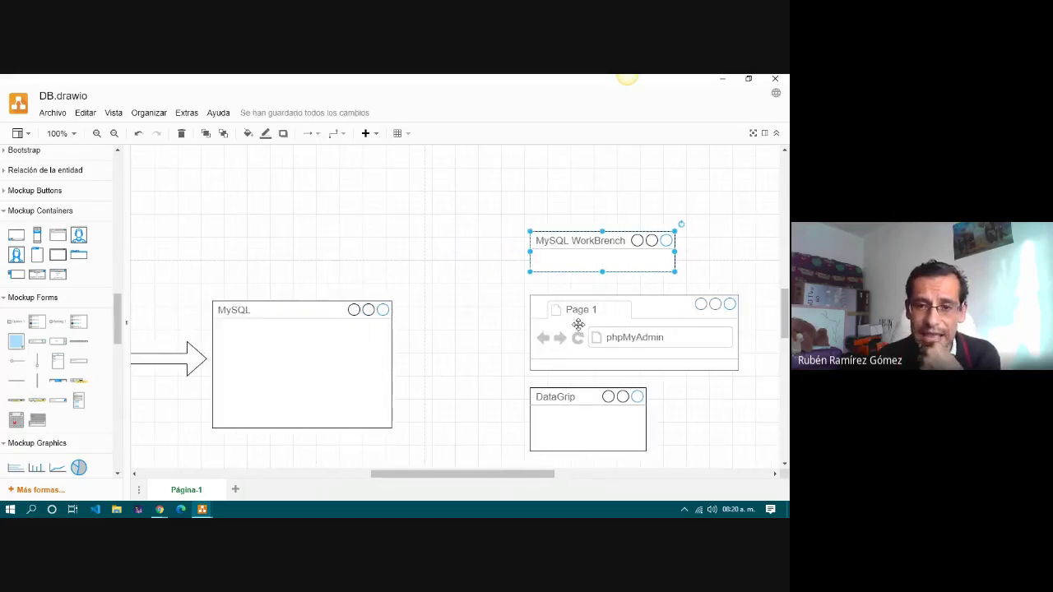
Draw connector arrows from MySQL WorkBench, phpMyAdmin and DataGrip into the MySQL window.
left_click(451, 299)
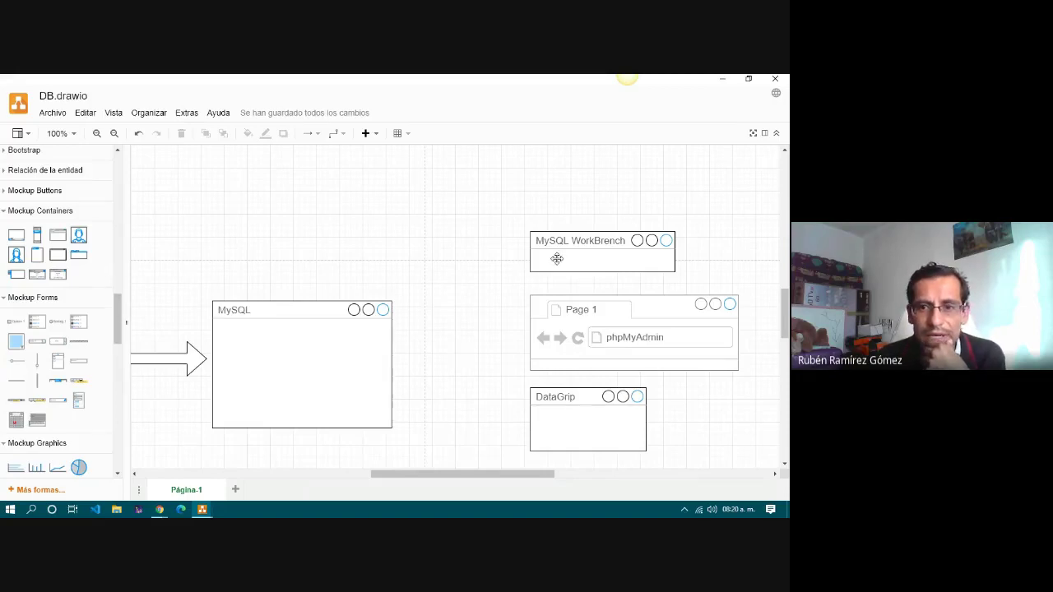
left_click_drag(517, 257, 358, 371)
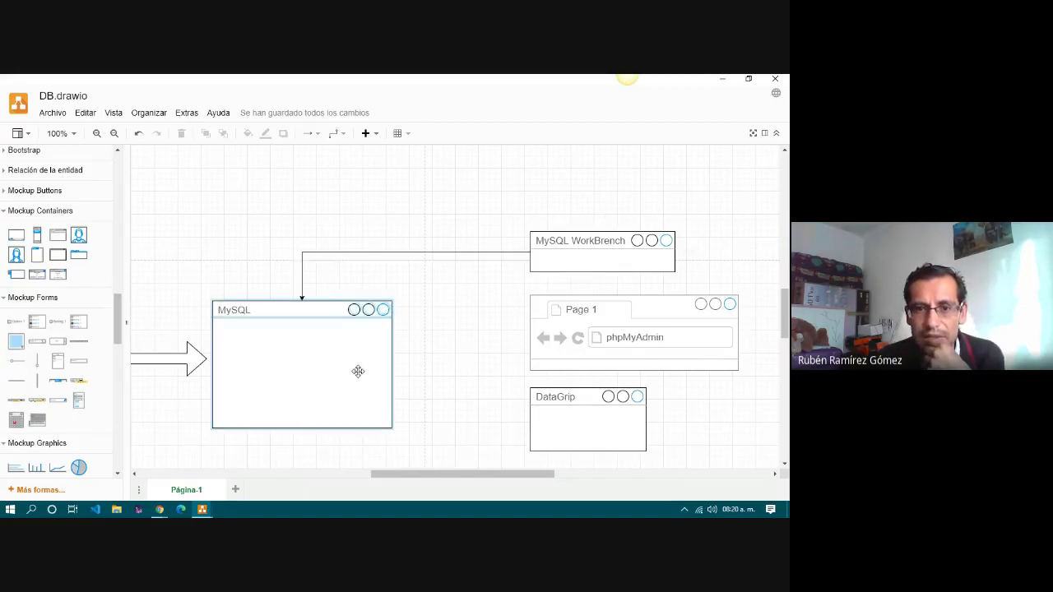
left_click_drag(517, 334, 390, 387)
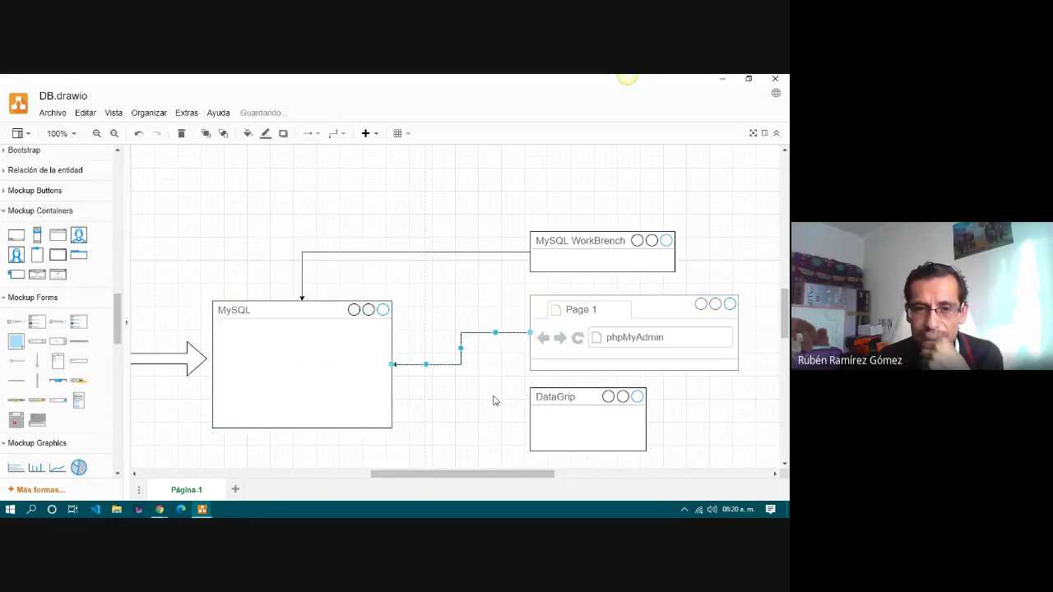
scroll(494, 400, "down", 1)
left_click(530, 365)
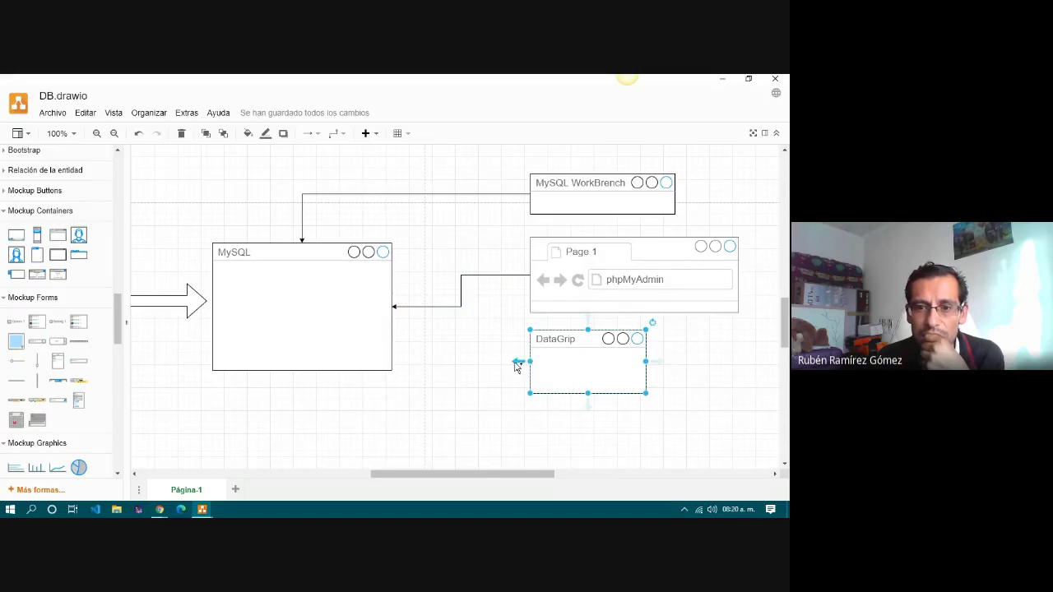
left_click_drag(516, 366, 298, 337)
left_click(340, 296)
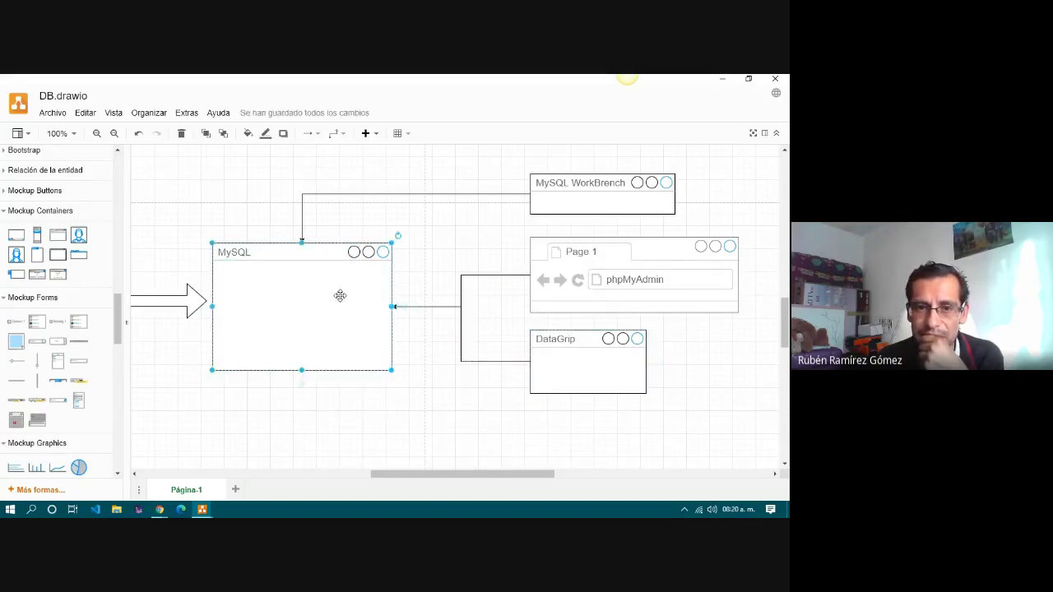
left_click(469, 195)
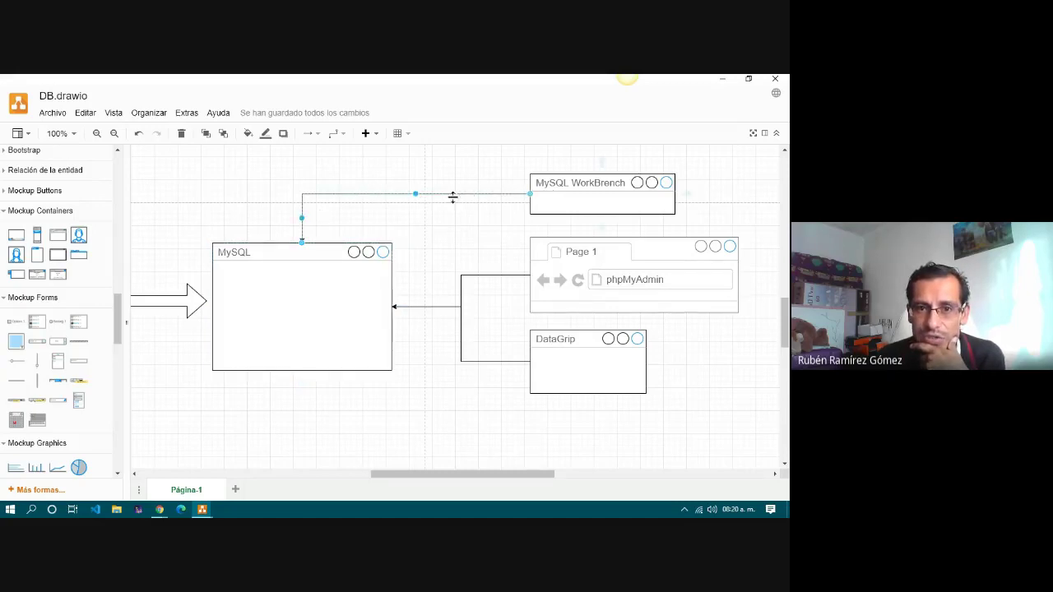
left_click(426, 231)
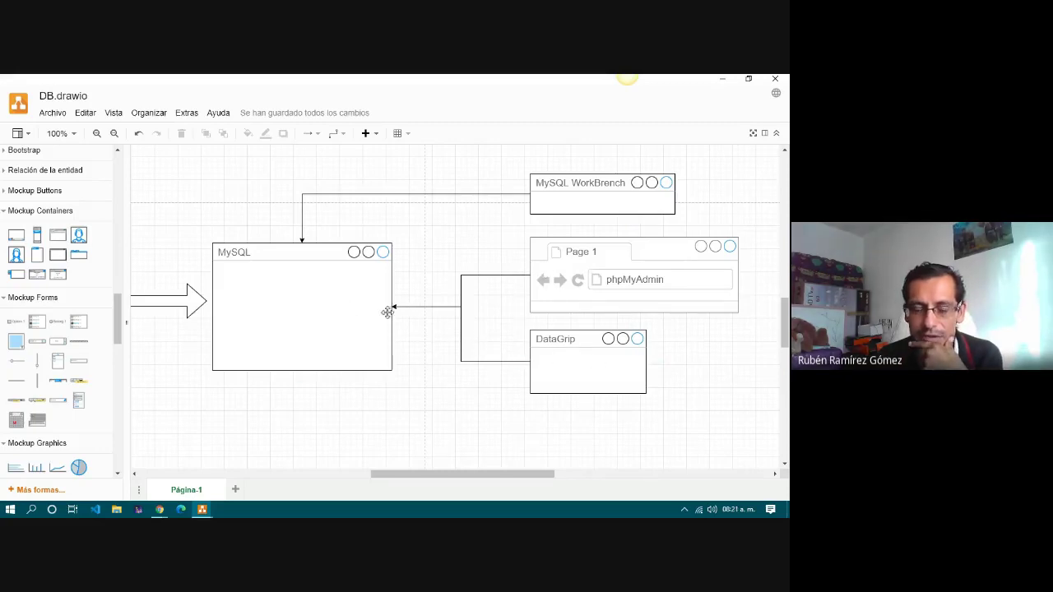
Drag DataGrip, phpMyAdmin and MySQL WorkBench left toward MySQL, then scroll across to review the diagram.
left_click_drag(589, 343, 502, 343)
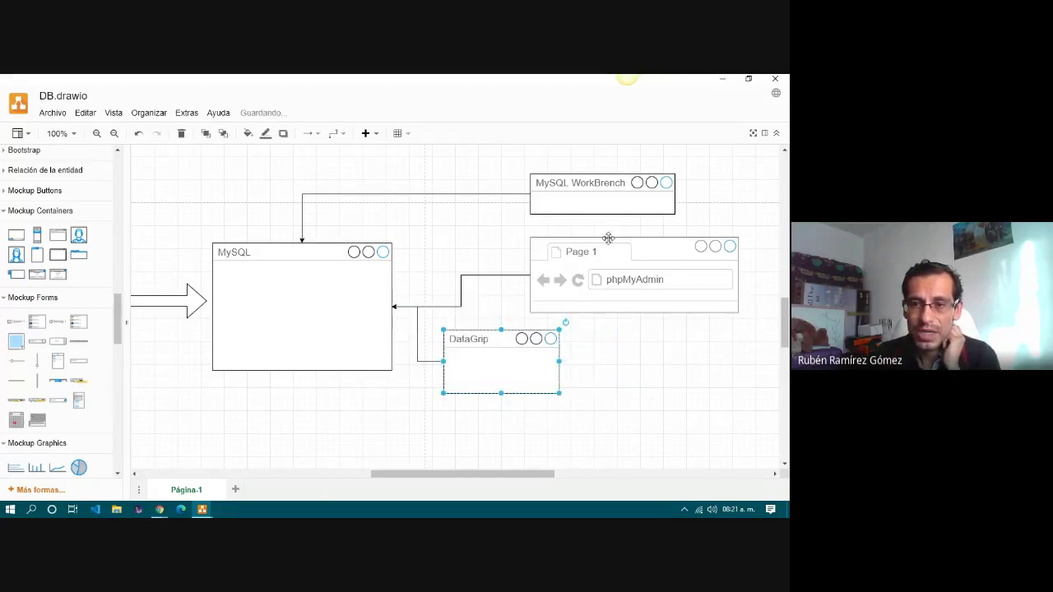
left_click_drag(608, 238, 566, 249)
left_click_drag(576, 186, 423, 179)
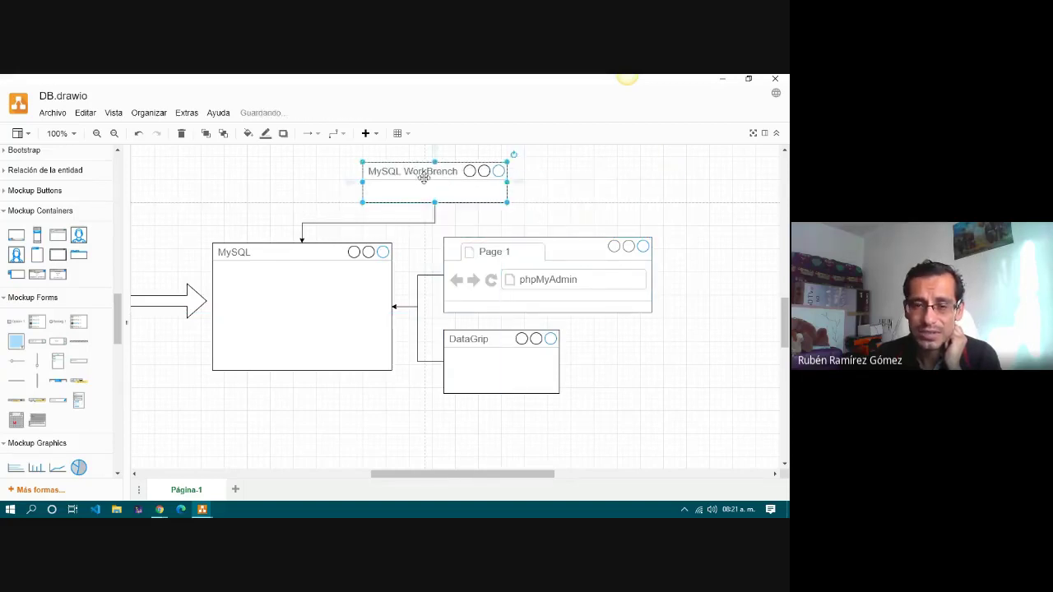
left_click(543, 216)
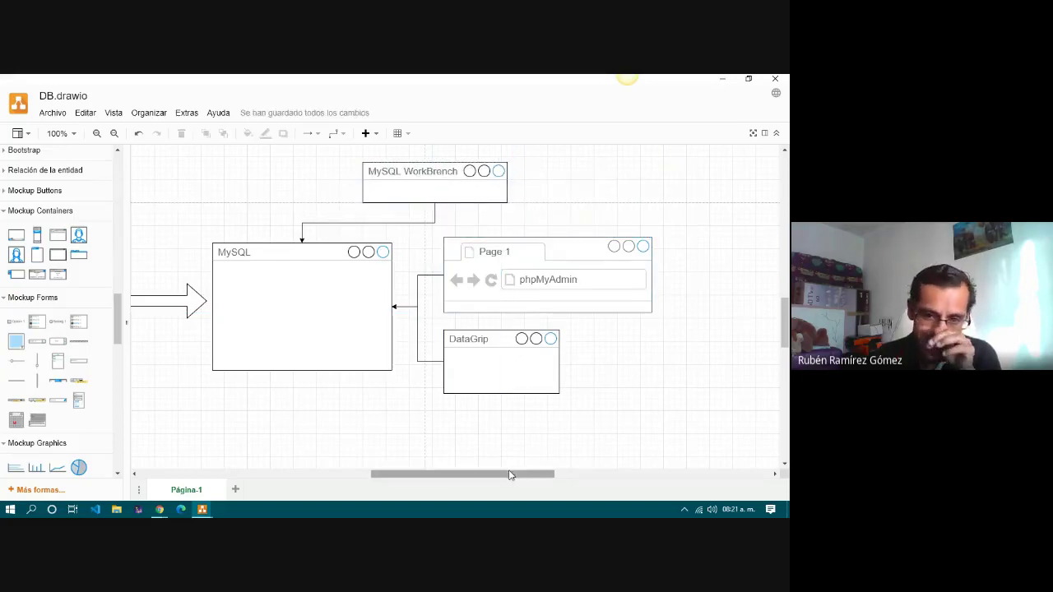
left_click_drag(512, 475, 472, 483)
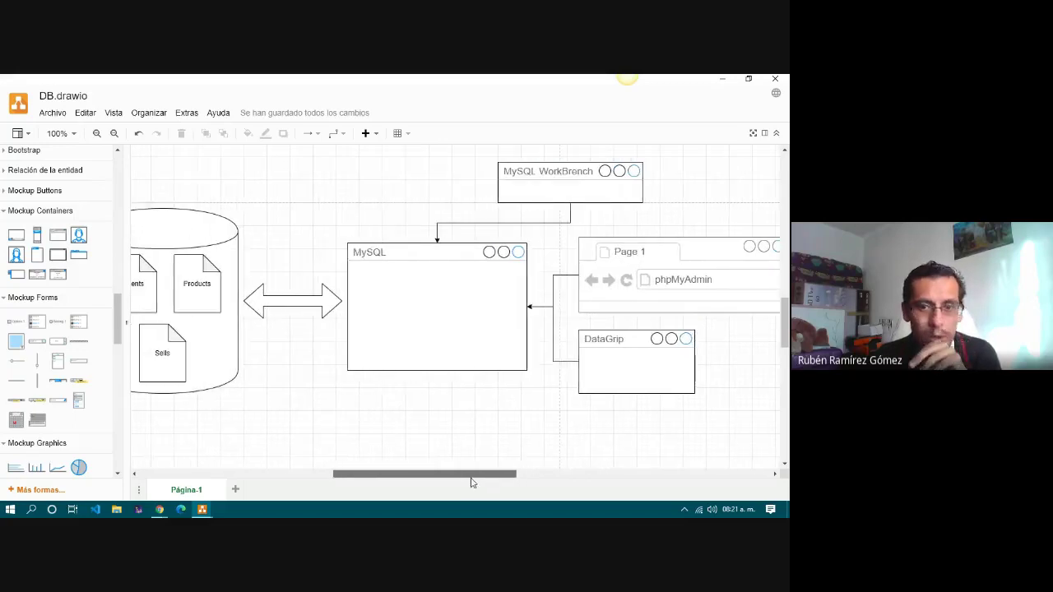
left_click(471, 294)
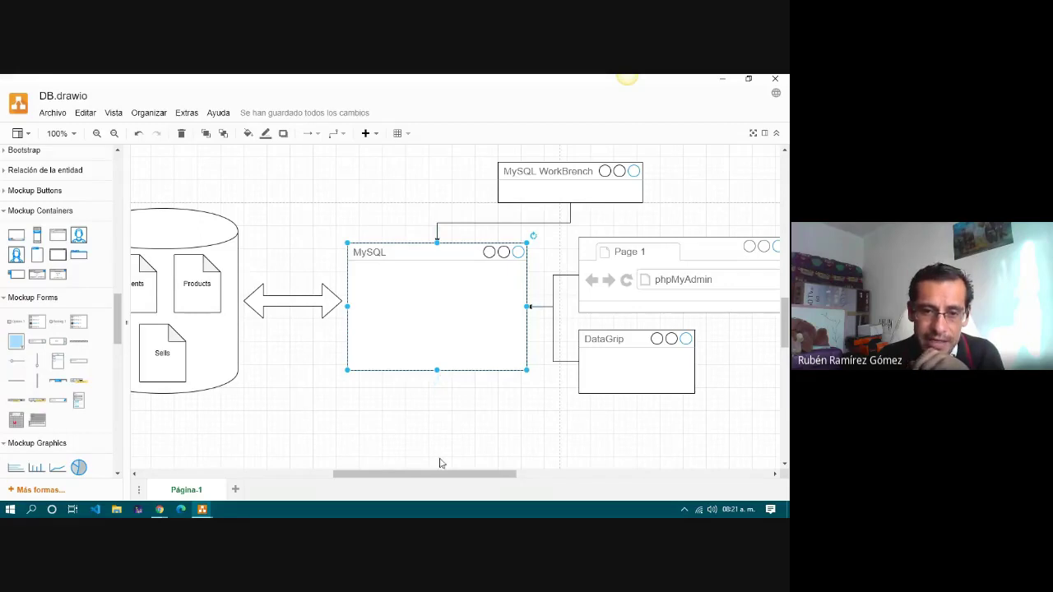
left_click_drag(460, 479, 441, 480)
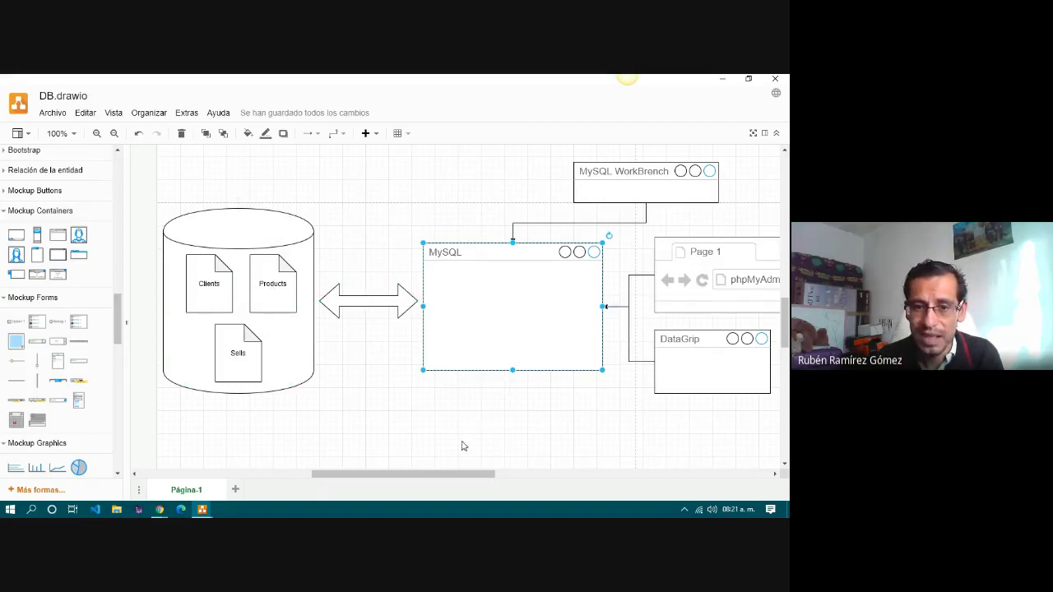
left_click_drag(462, 475, 528, 475)
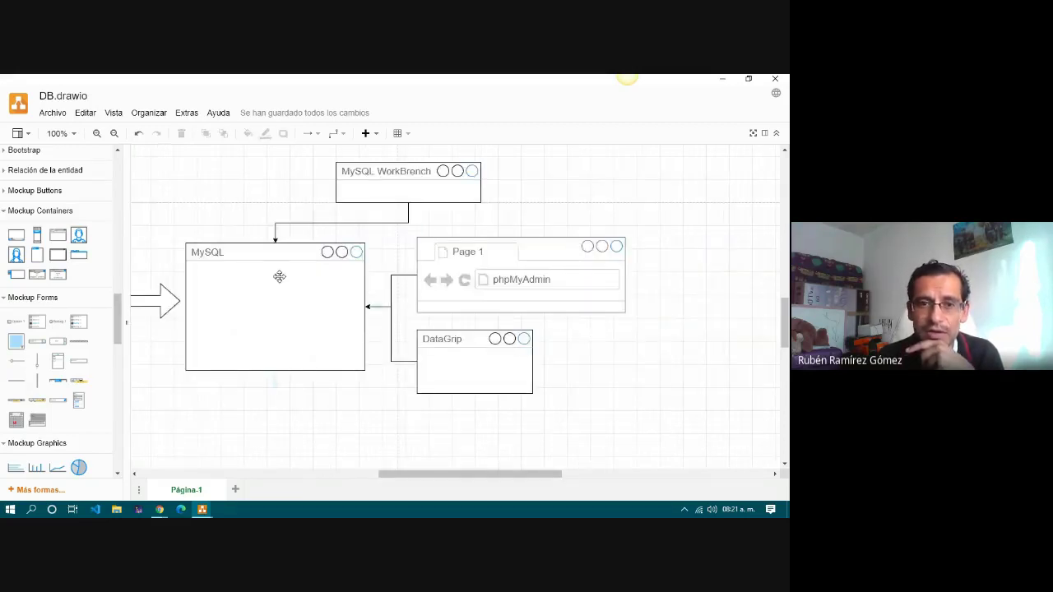
left_click(395, 193)
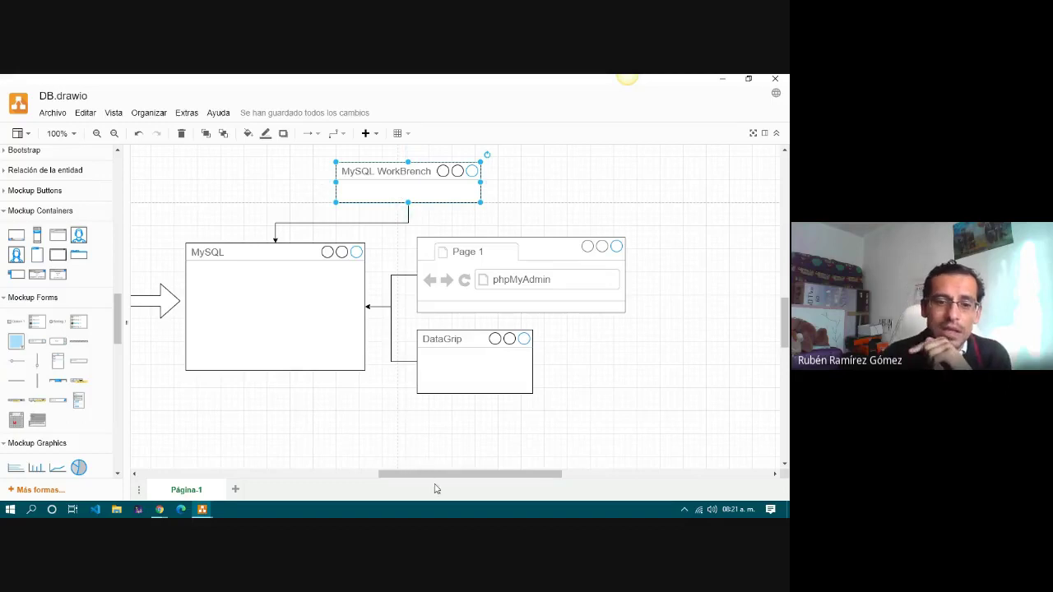
In the browser, open a new tab and load the Clever Cloud website.
mouse_move(159, 510)
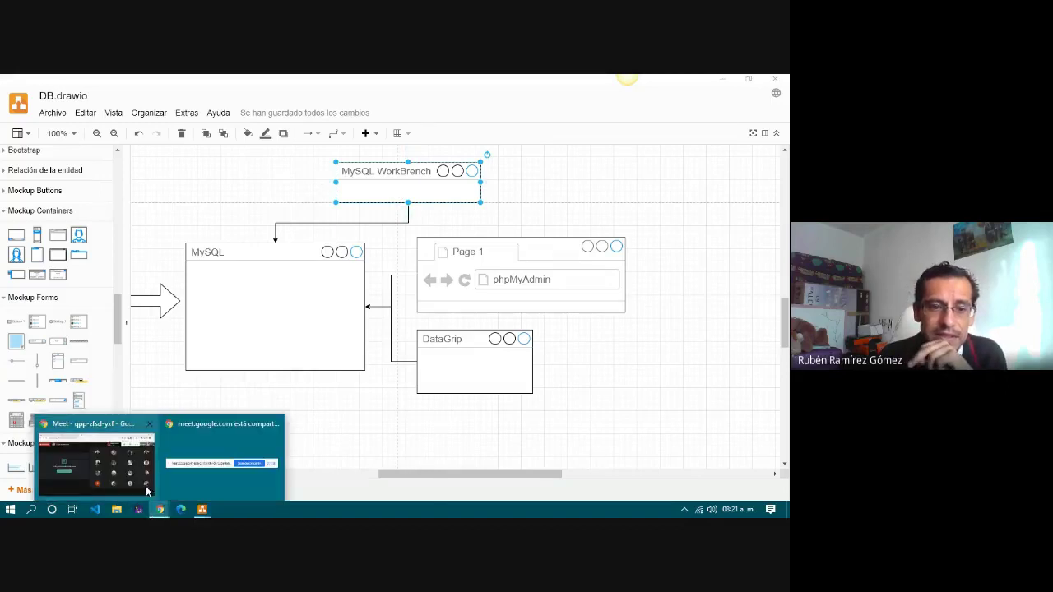
left_click(140, 463)
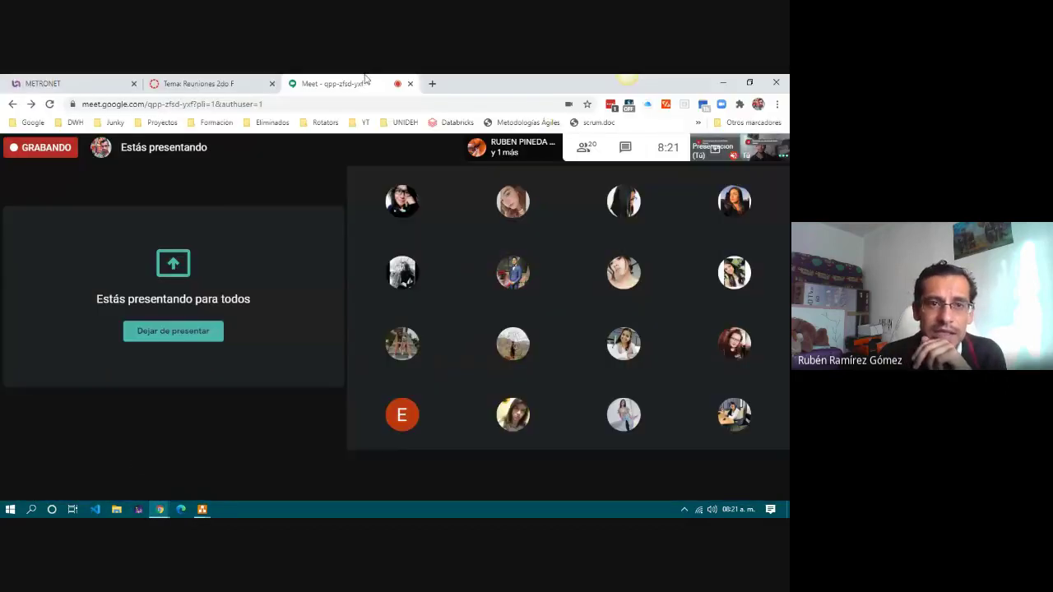
left_click(434, 84)
left_click(335, 103)
type("c")
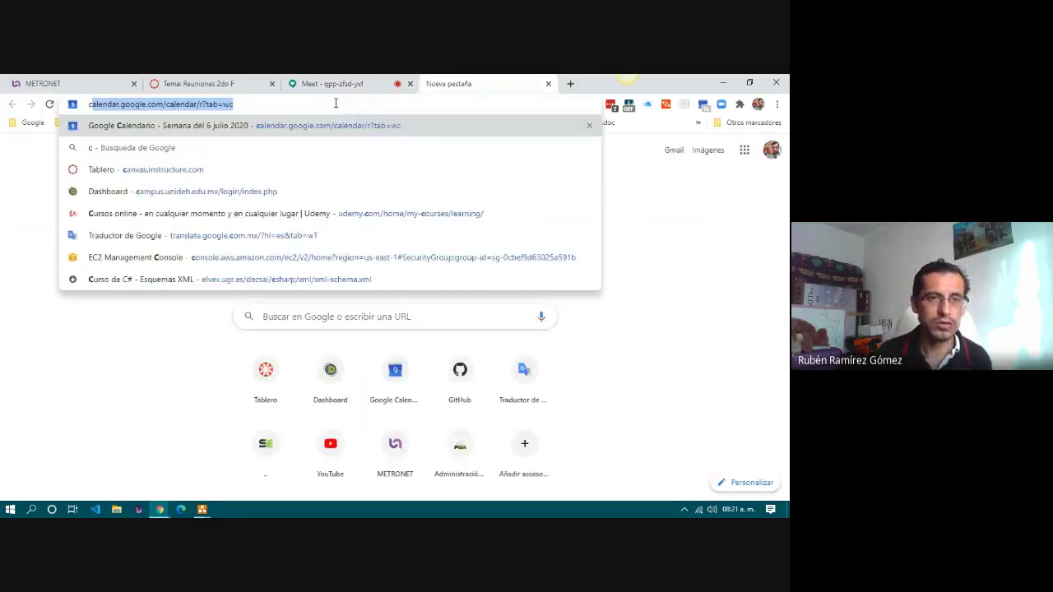
type("le")
key("Return")
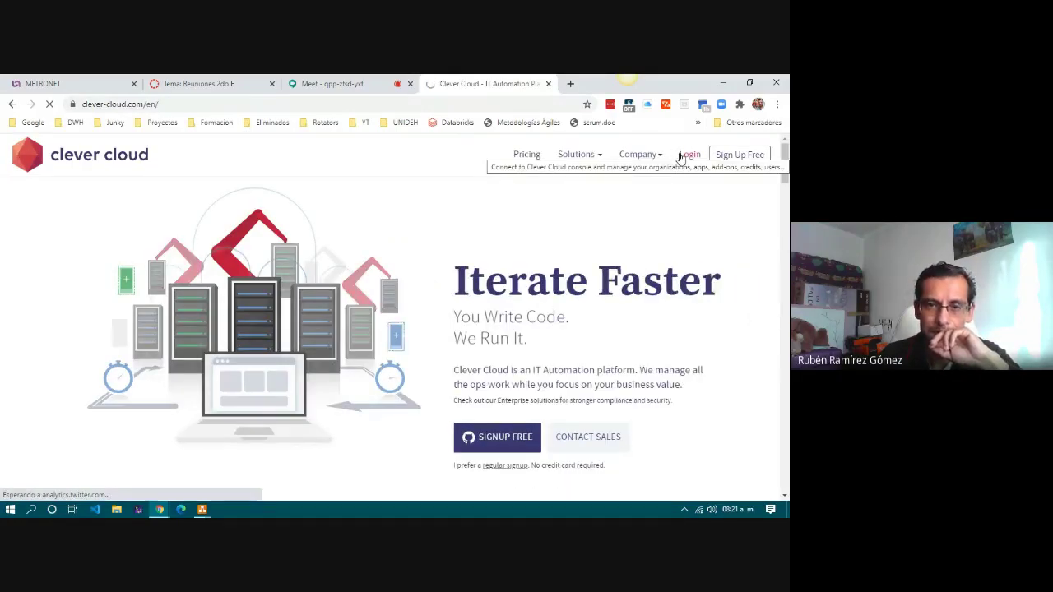
Go through the Clever Cloud console and organisation overview to the Prueba01 add-on dashboard.
left_click(689, 155)
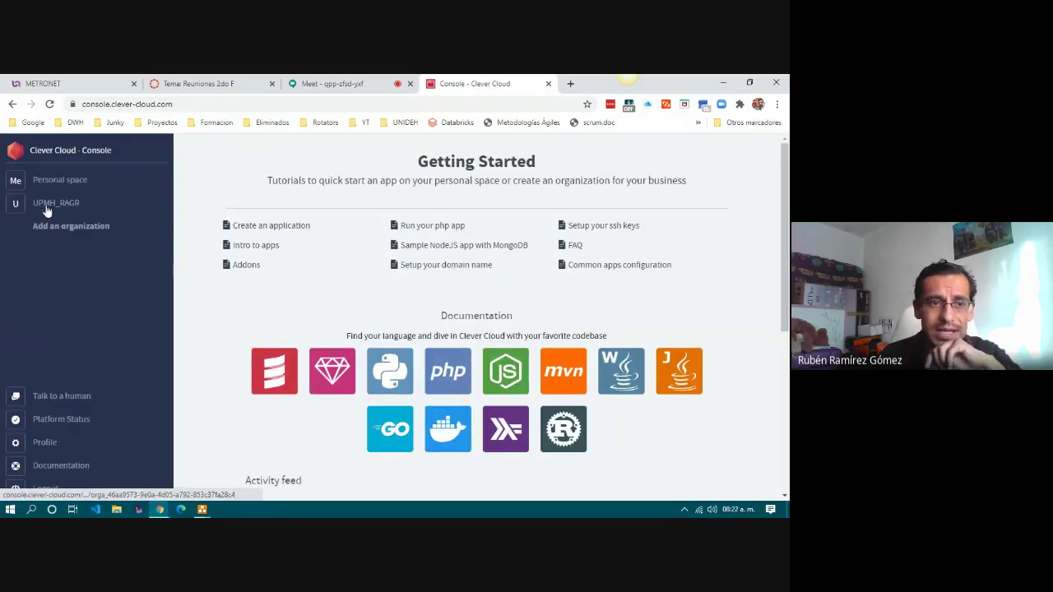
left_click(45, 208)
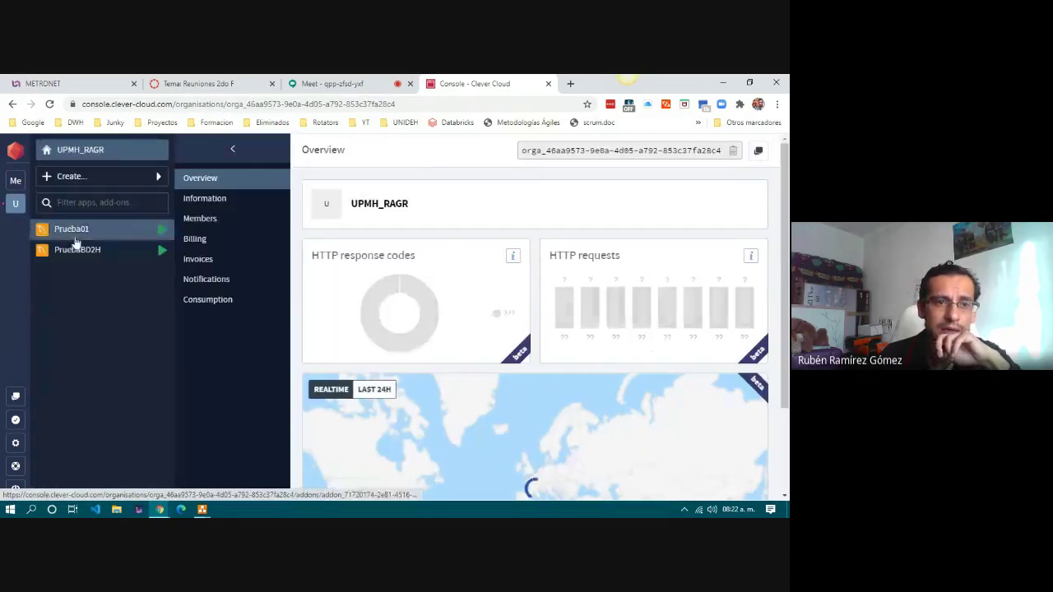
left_click(83, 230)
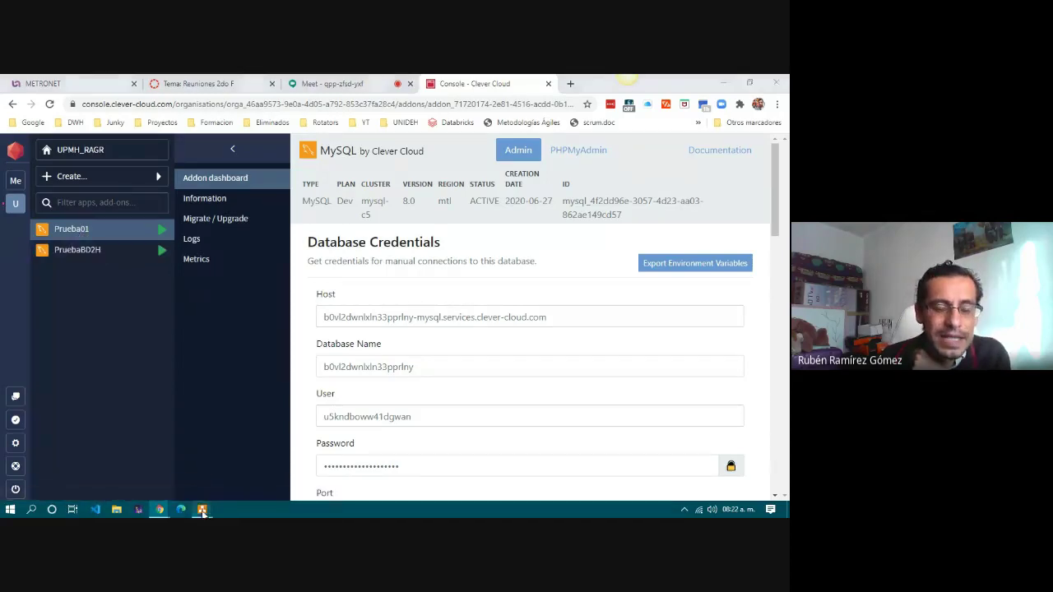
Return to DB.drawio, scroll the canvas sideways and select the MySQL container shape.
mouse_move(199, 510)
left_click(259, 463)
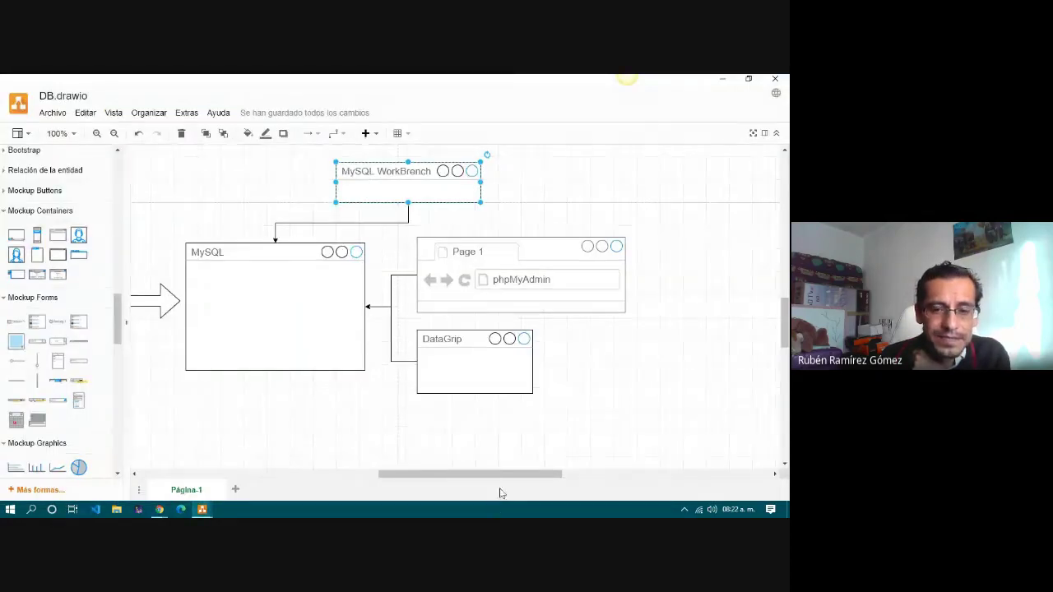
left_click_drag(498, 474, 416, 472)
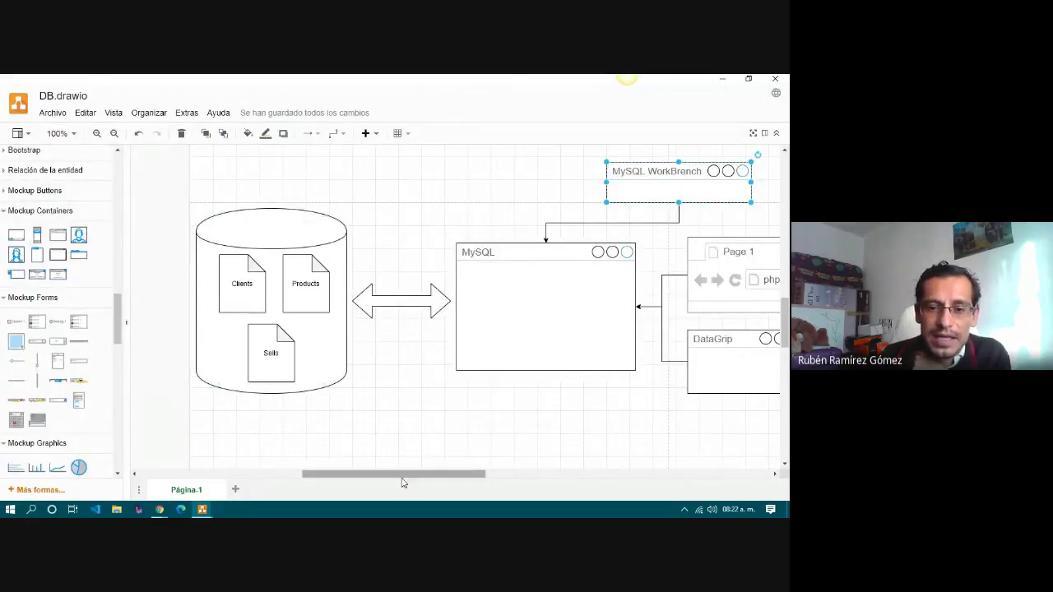
left_click_drag(402, 478, 468, 477)
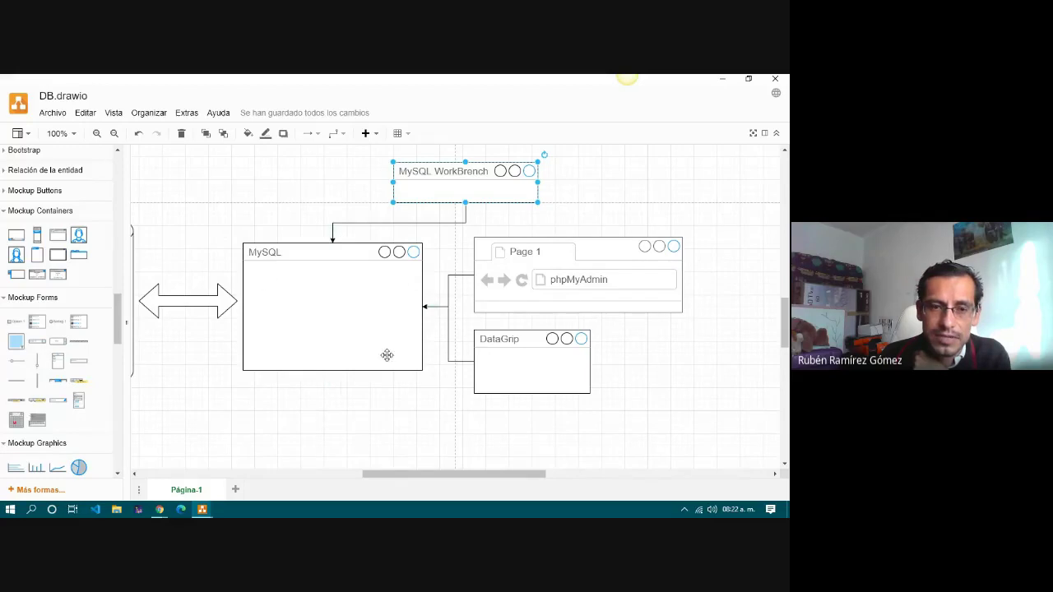
left_click(276, 254)
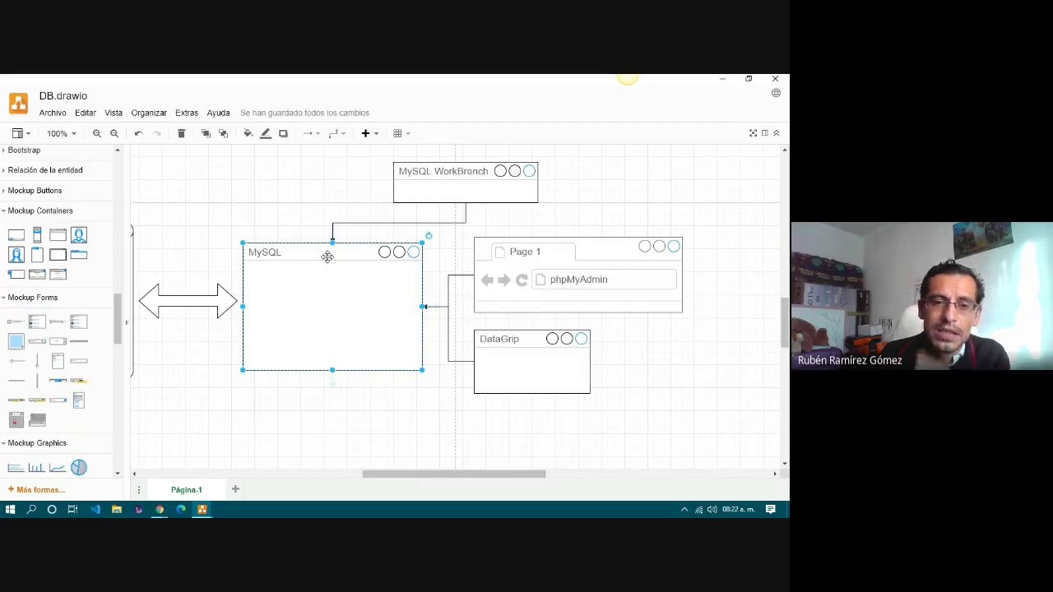
left_click_drag(443, 476, 436, 476)
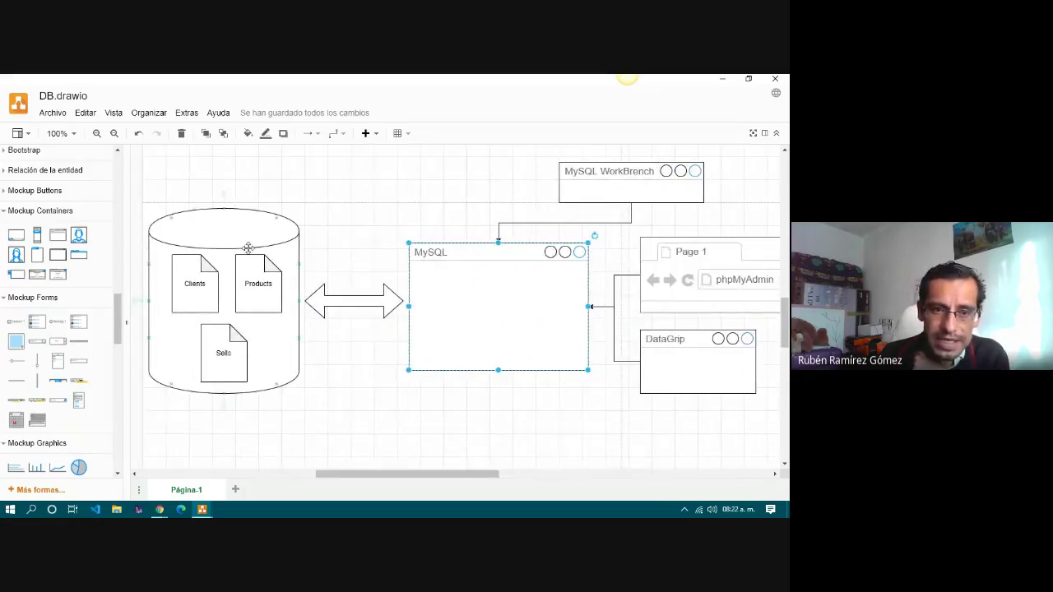
left_click_drag(371, 481, 445, 480)
Select the MySQL WorkBench, phpMyAdmin and DataGrip shapes in turn to review them.
left_click(339, 174)
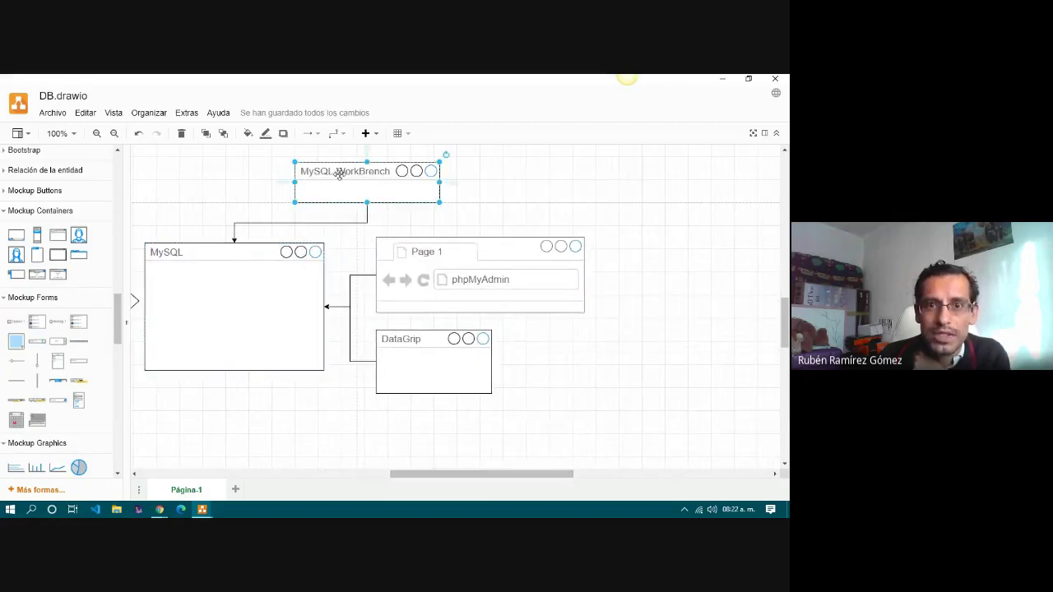
left_click(438, 247)
left_click(435, 333)
left_click(438, 259)
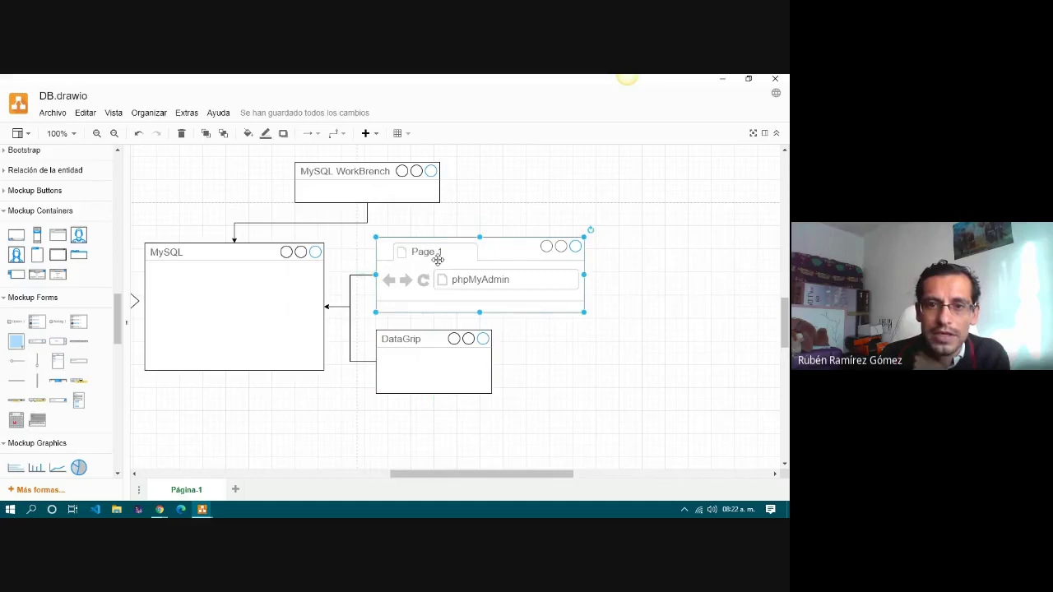
left_click(362, 183)
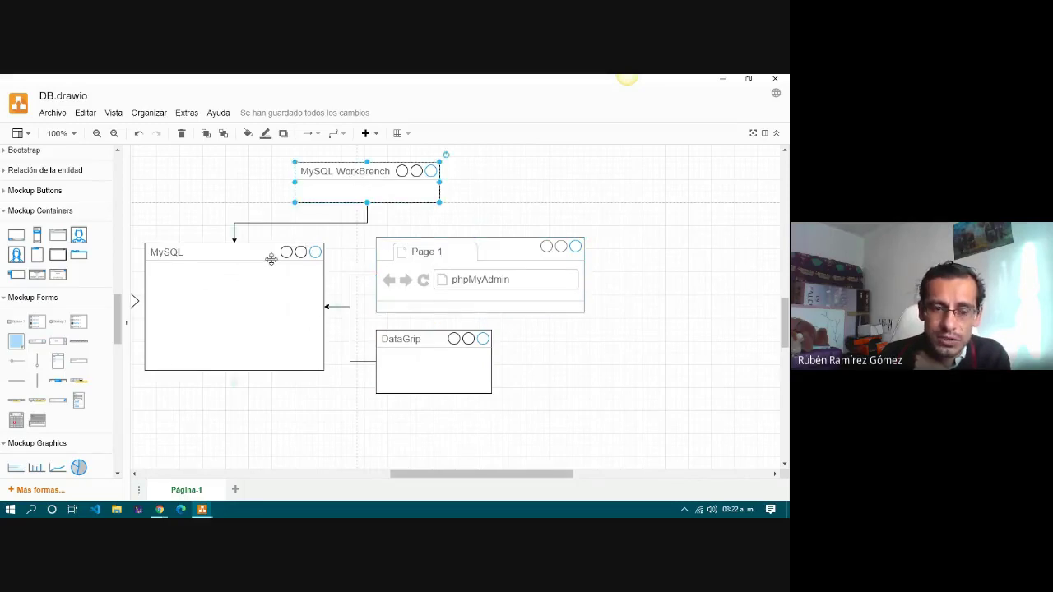
left_click_drag(440, 479, 372, 479)
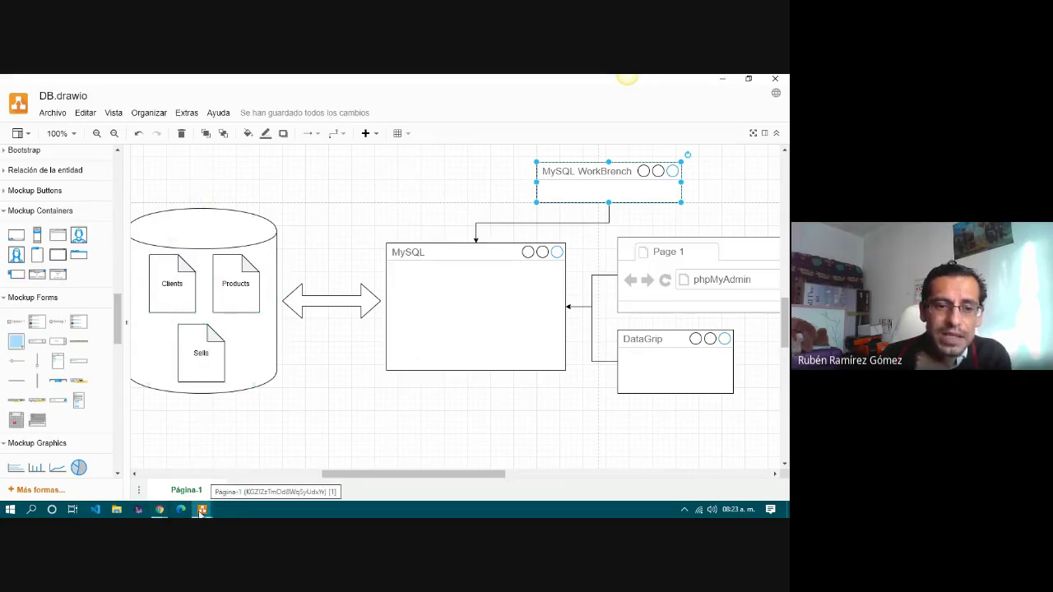
mouse_move(202, 509)
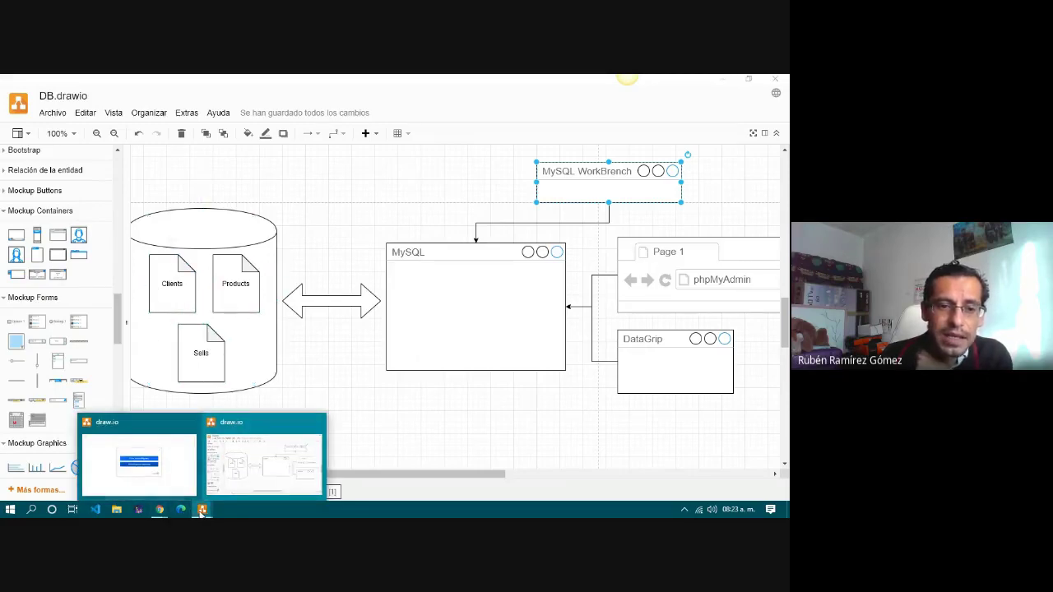
Close the extra draw.io window, select the PruebaBD2H add-on and open its PHPMyAdmin tab.
left_click(192, 423)
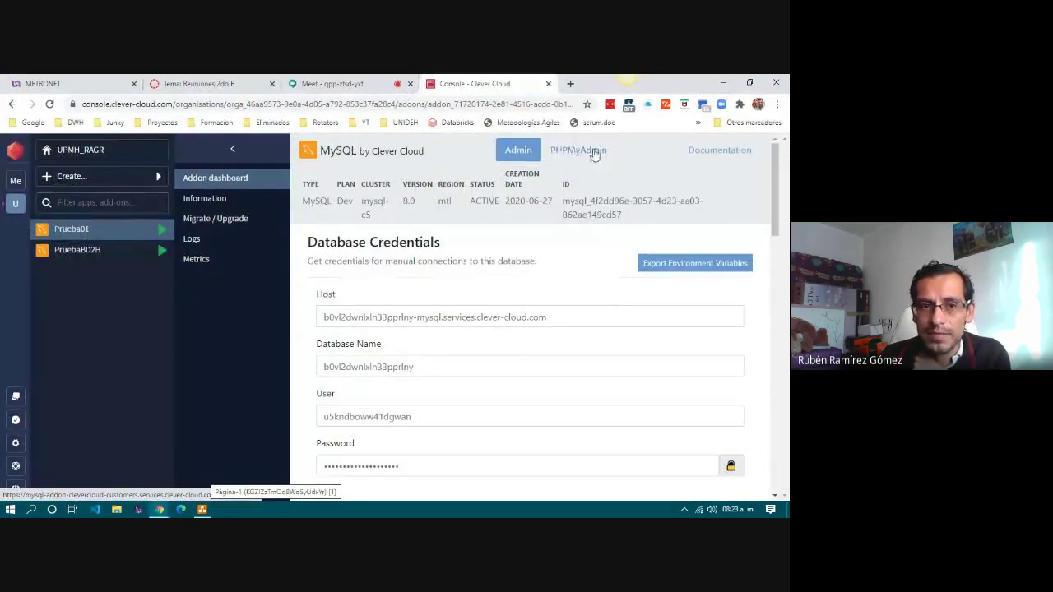
left_click(107, 251)
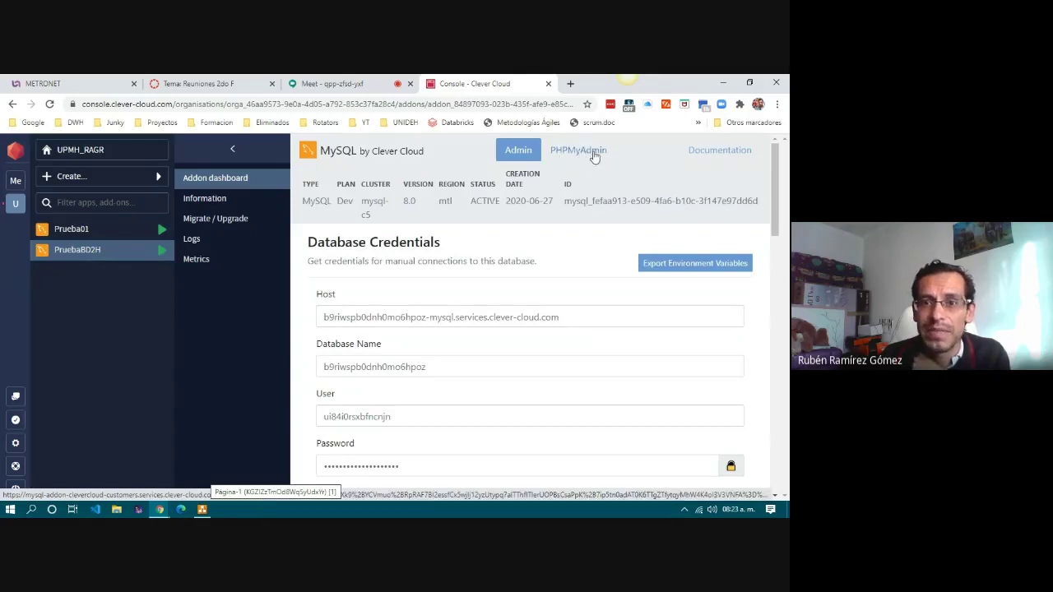
left_click(595, 157)
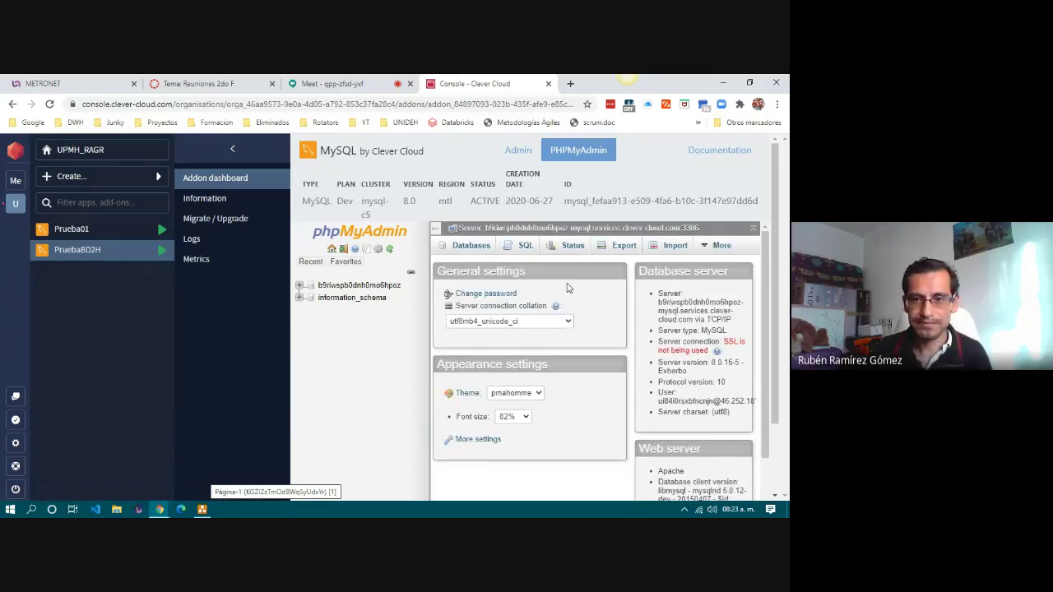
Open the add-on's database and scroll through its 13 tables, including aviso, cliente and pedido.
left_click(370, 285)
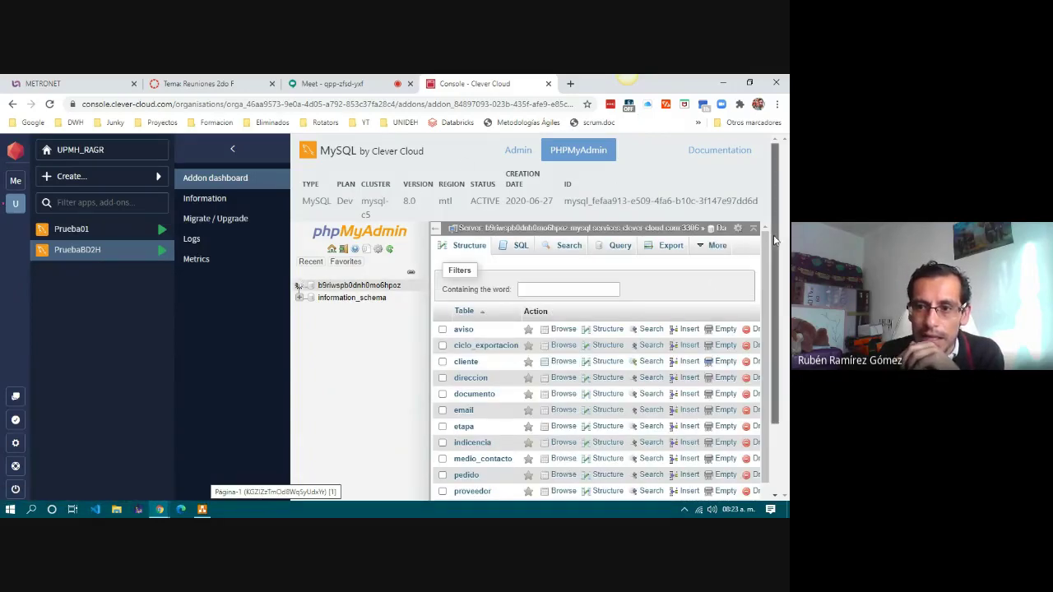
scroll(774, 241, "down", 1)
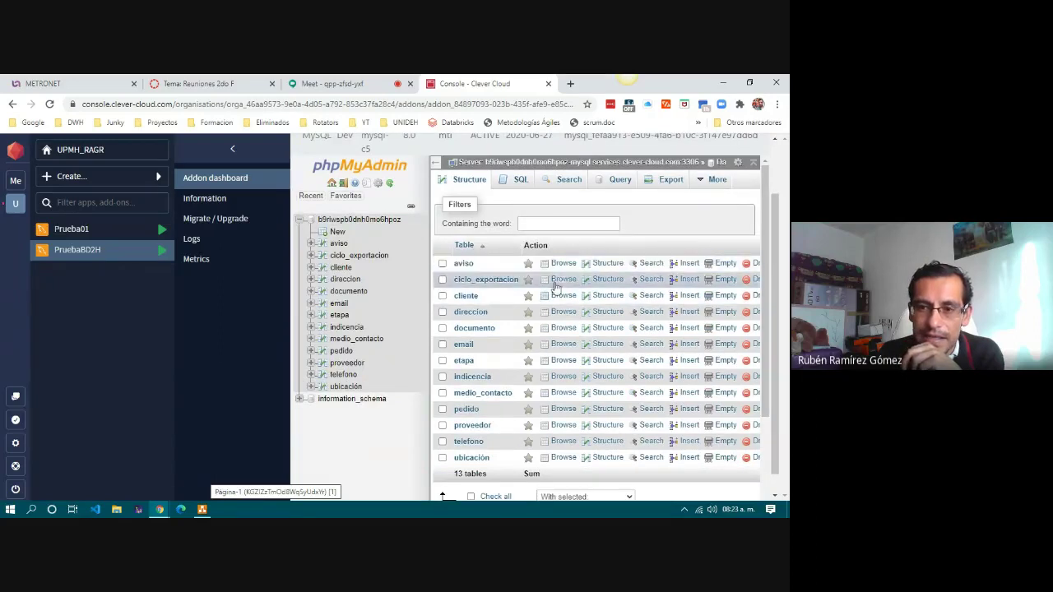
scroll(457, 263, "down", 1)
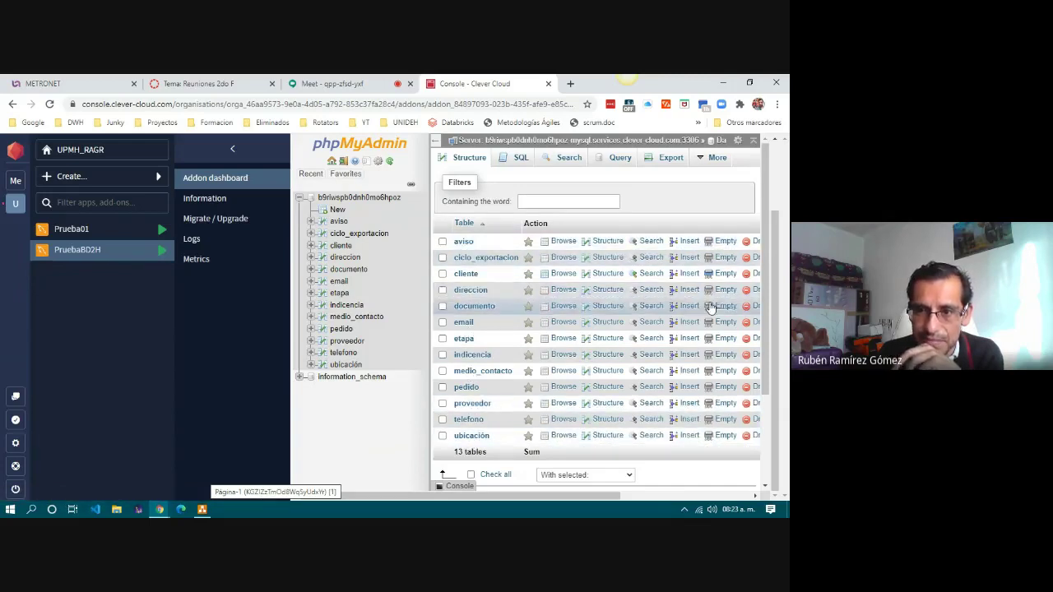
scroll(775, 298, "up", 1)
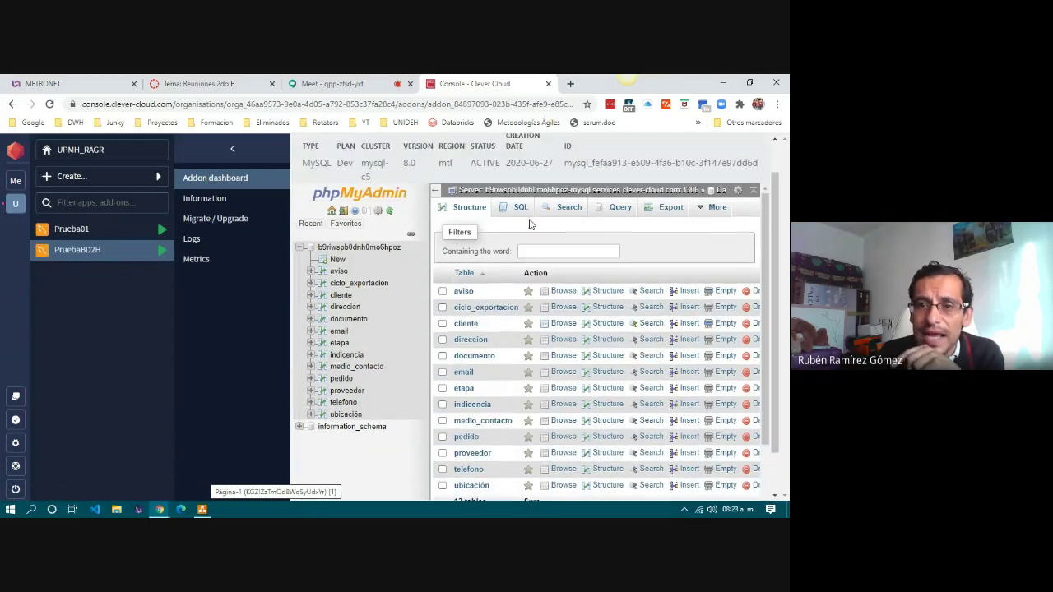
In the SQL tab, enter and run 'SHOW TABLE;', briefly zooming the page in and back.
left_click(509, 211)
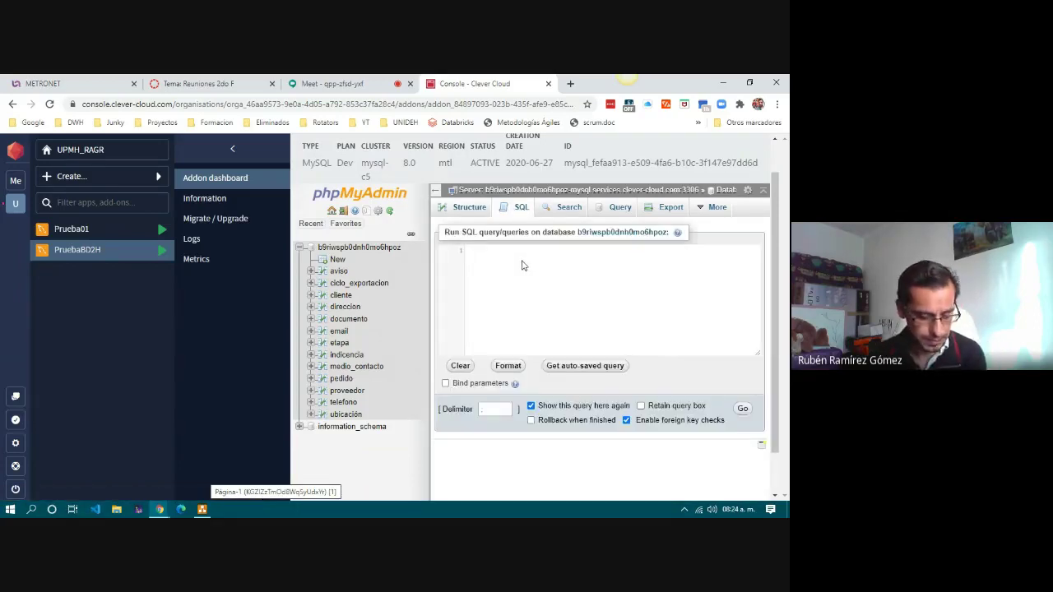
type("SHOW ")
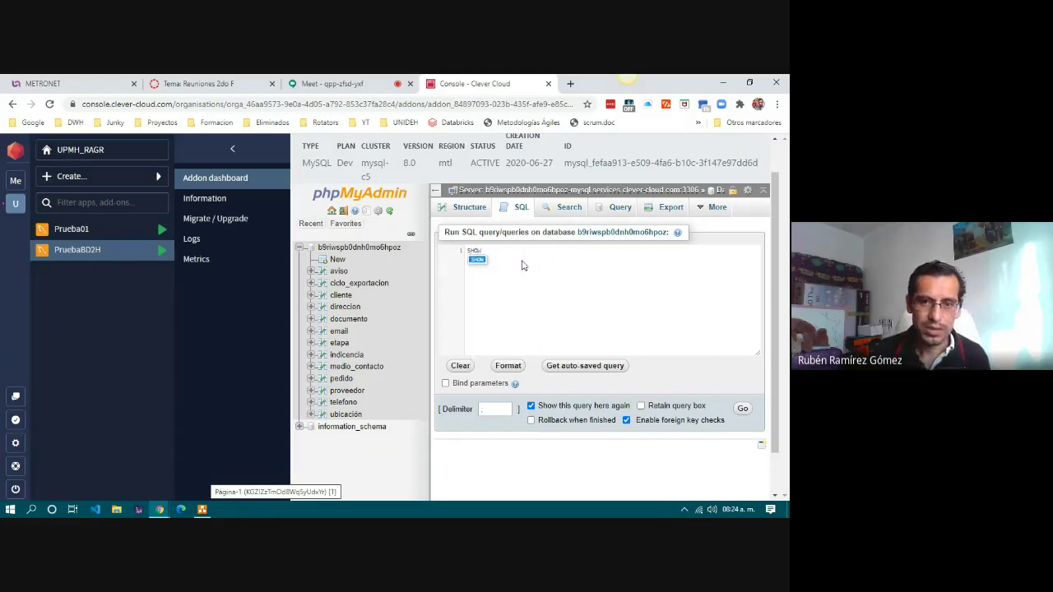
type("TABLE")
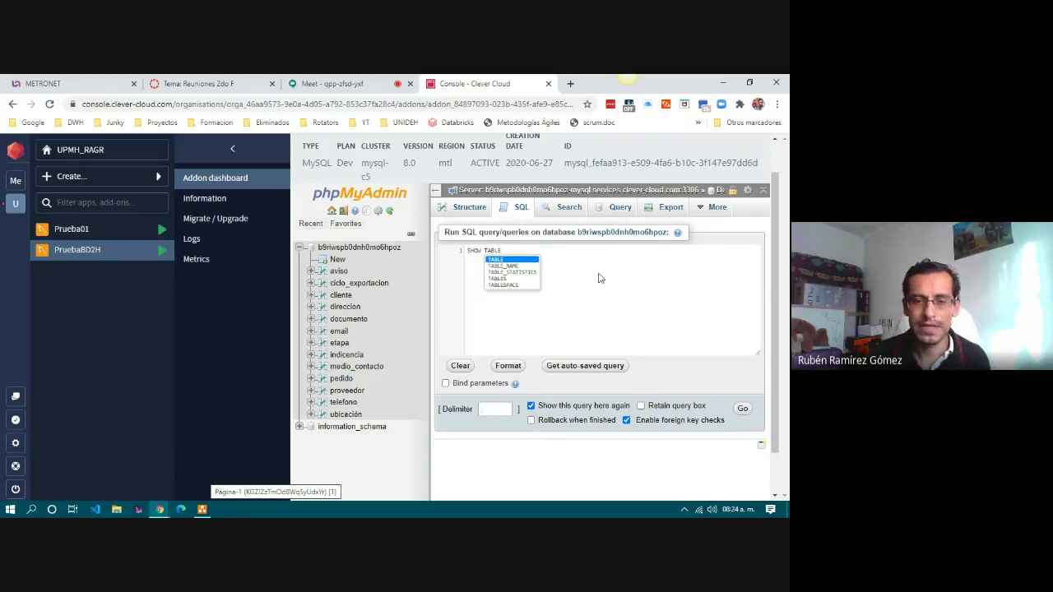
type(";")
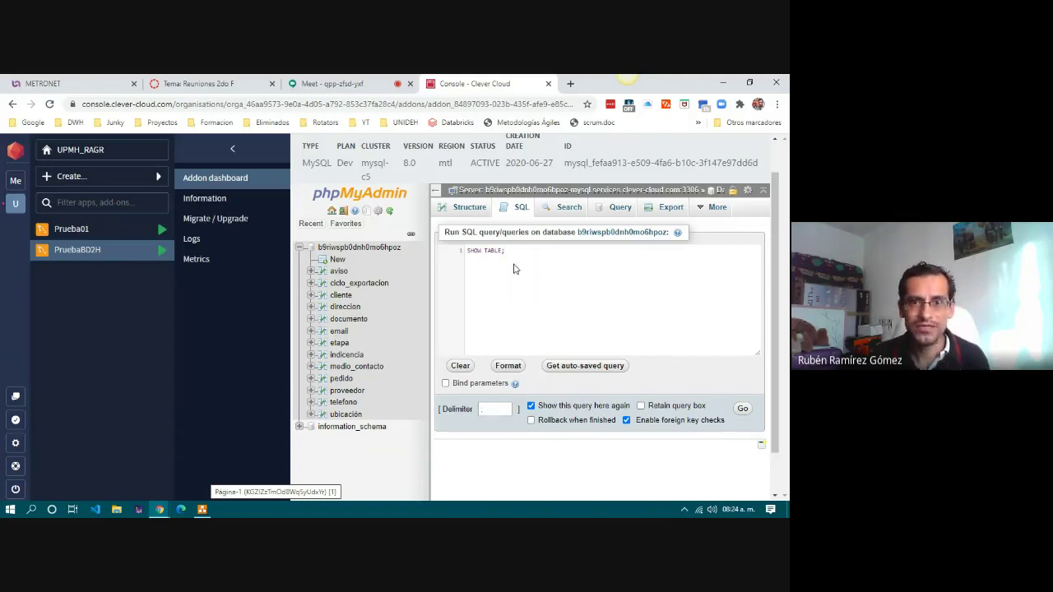
left_click_drag(468, 252, 511, 253)
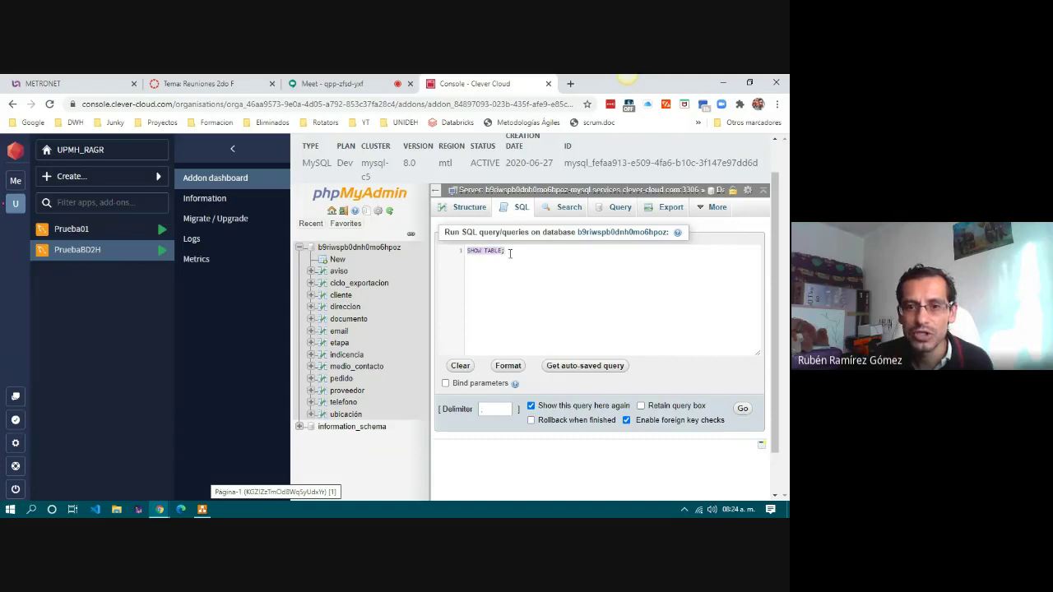
left_click(513, 253)
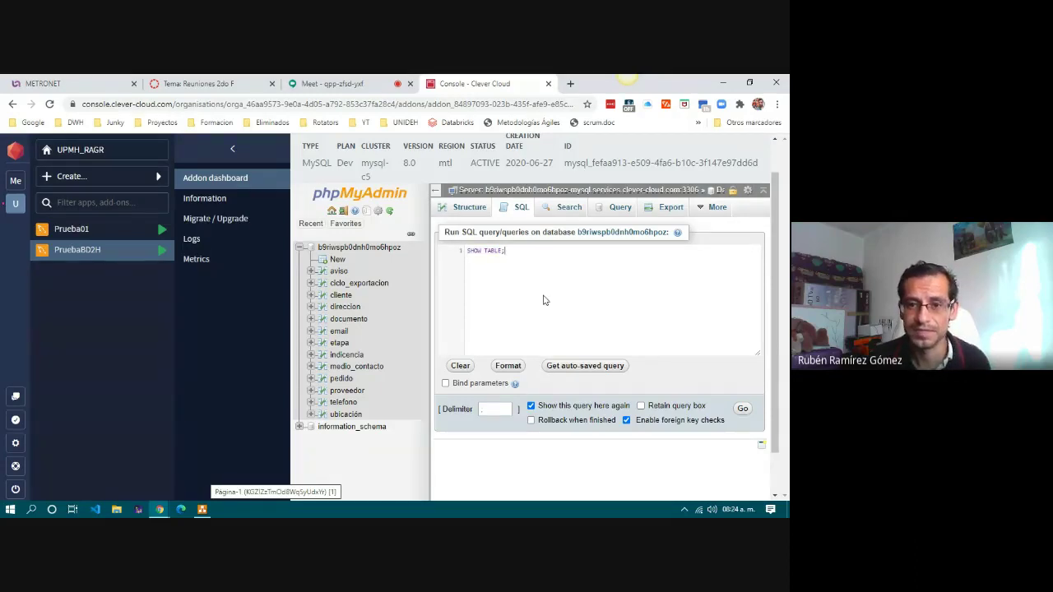
key("ctrl+plus")
key("ctrl+plus")
key("ctrl+plus")
key("ctrl+plus")
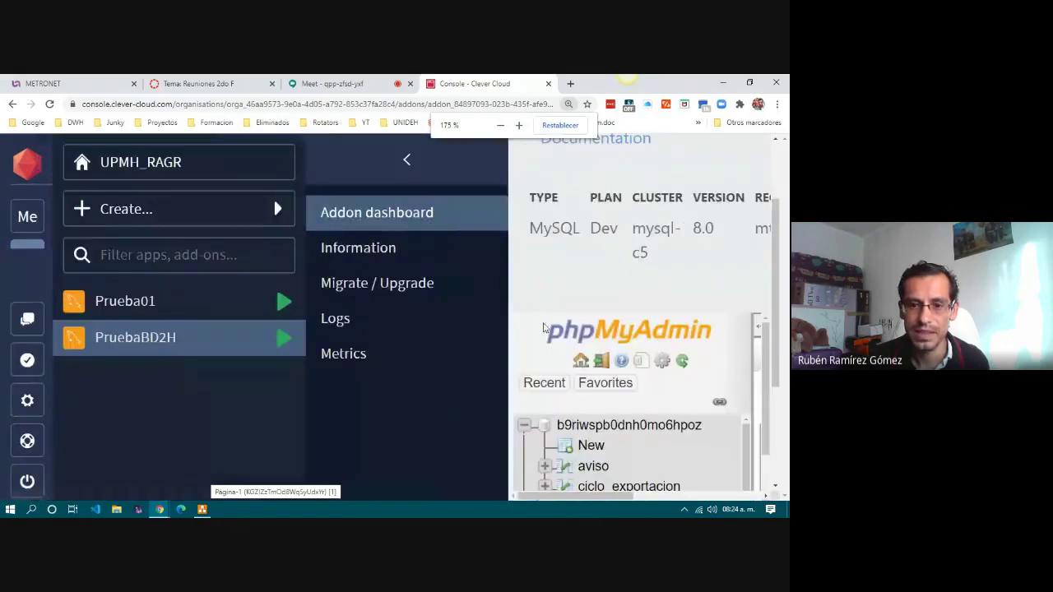
left_click(524, 380)
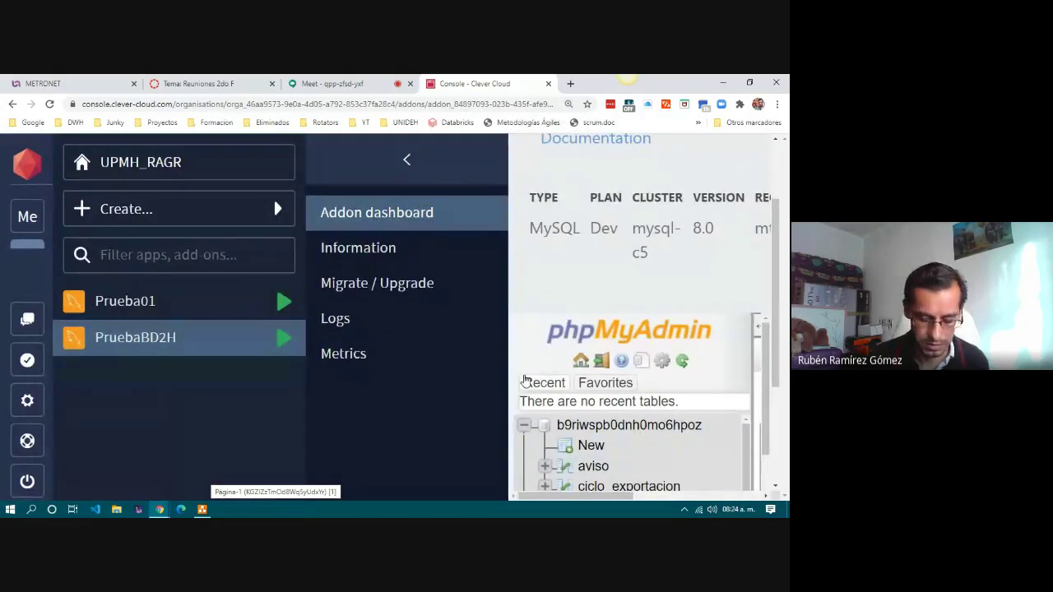
key("ctrl+minus")
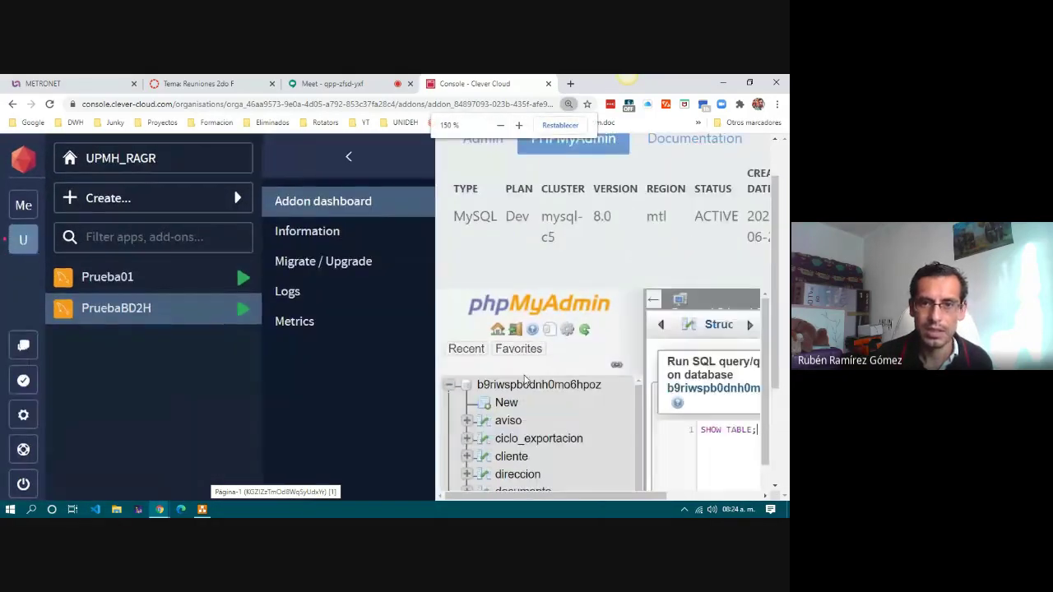
key("ctrl+minus")
key("ctrl+minus")
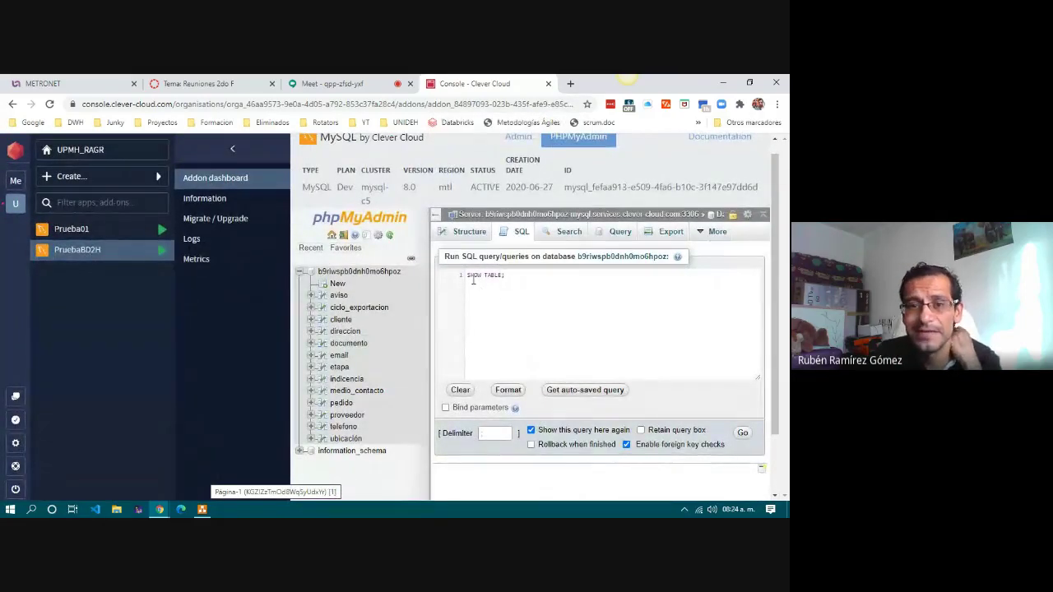
left_click_drag(505, 277, 464, 282)
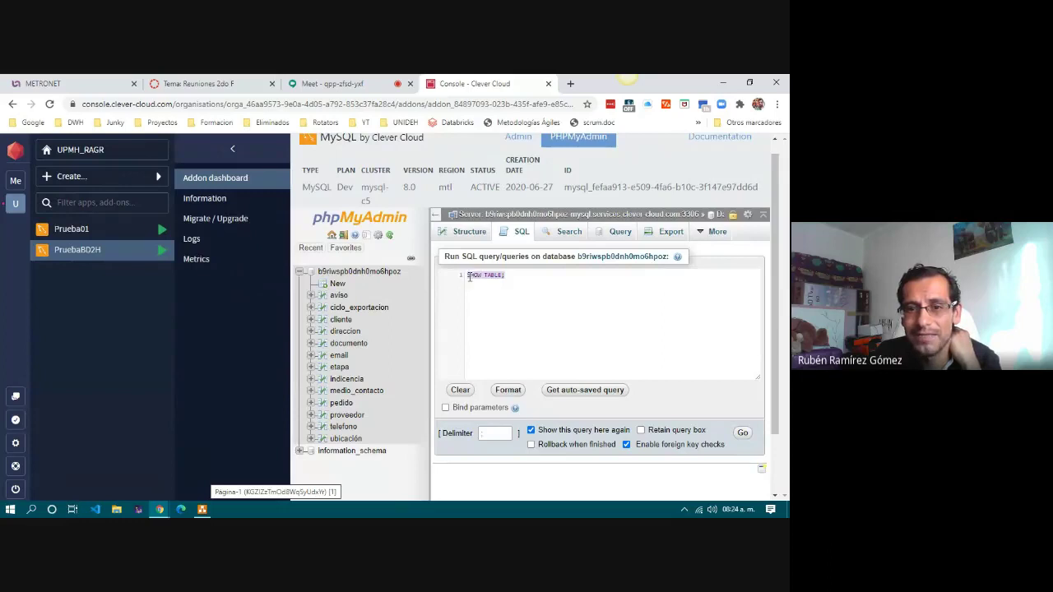
left_click(514, 279)
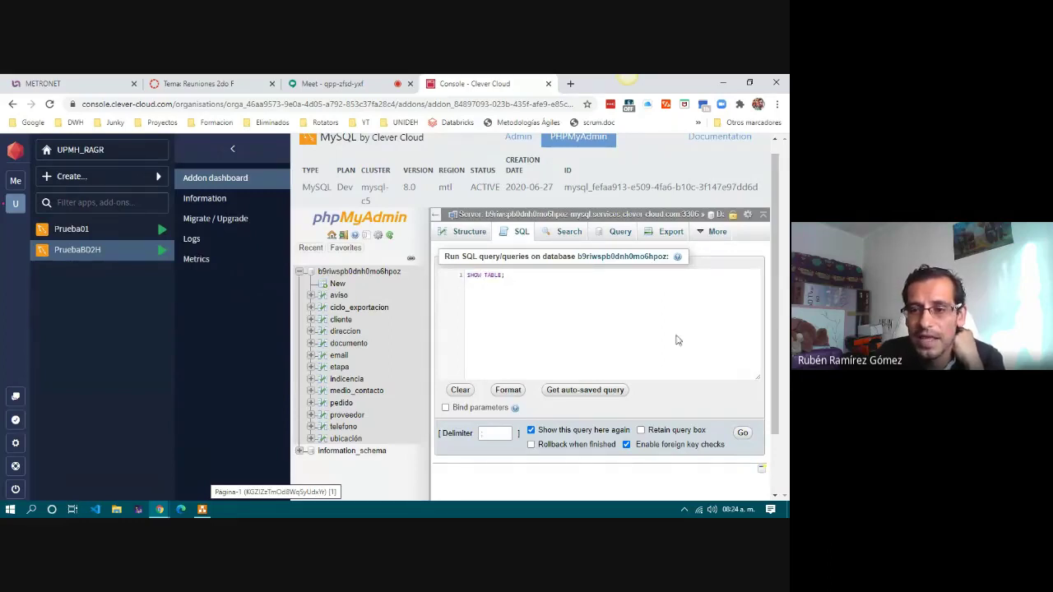
left_click(743, 434)
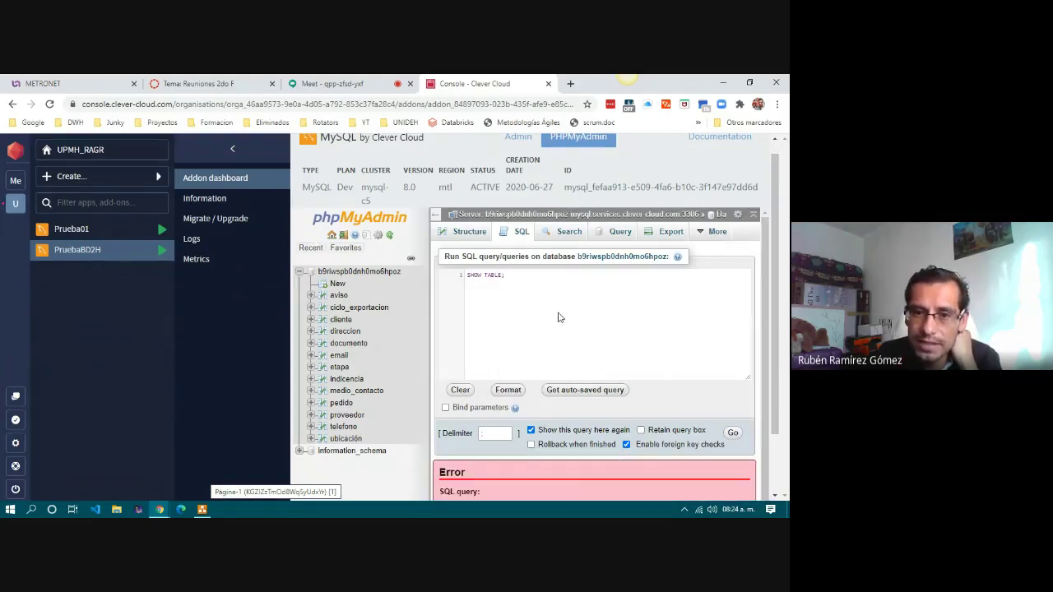
Correct the query to 'SHOW TABLES;', run it, review the 13 table names, and open the Start menu.
key("BackSpace")
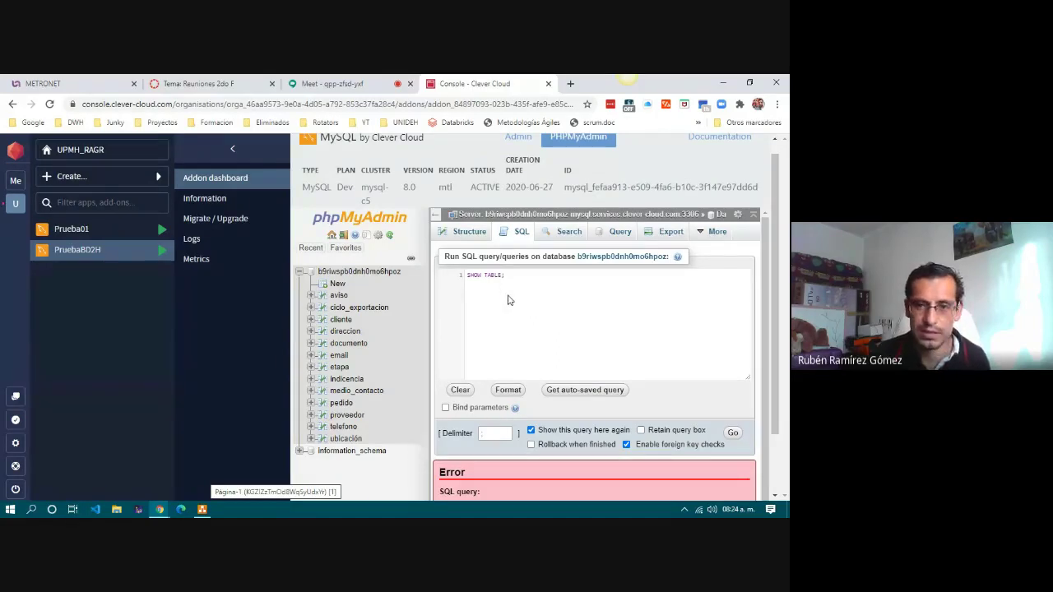
type("S")
left_click(534, 302)
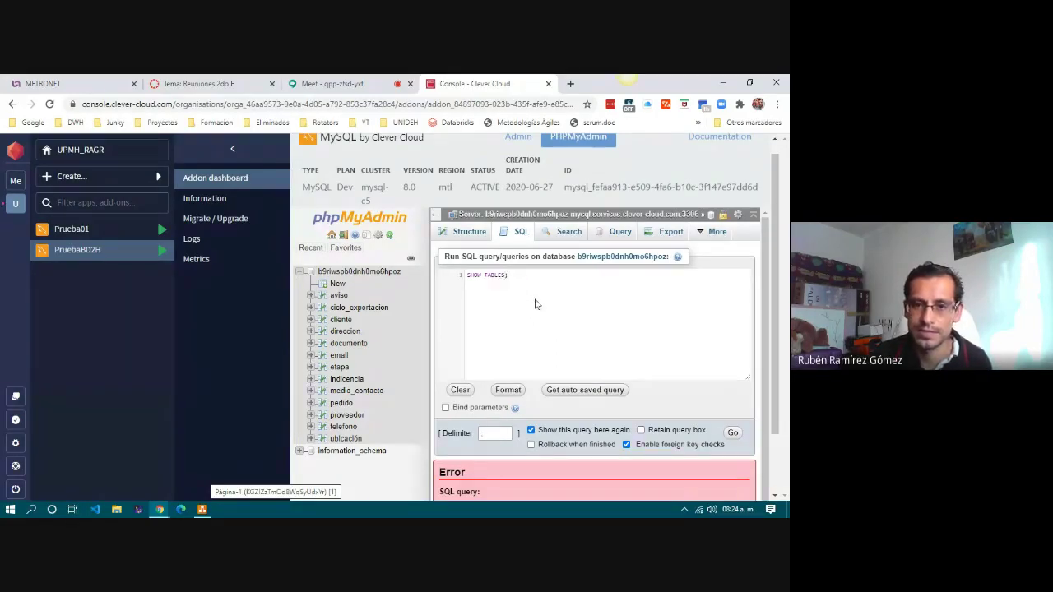
left_click(735, 435)
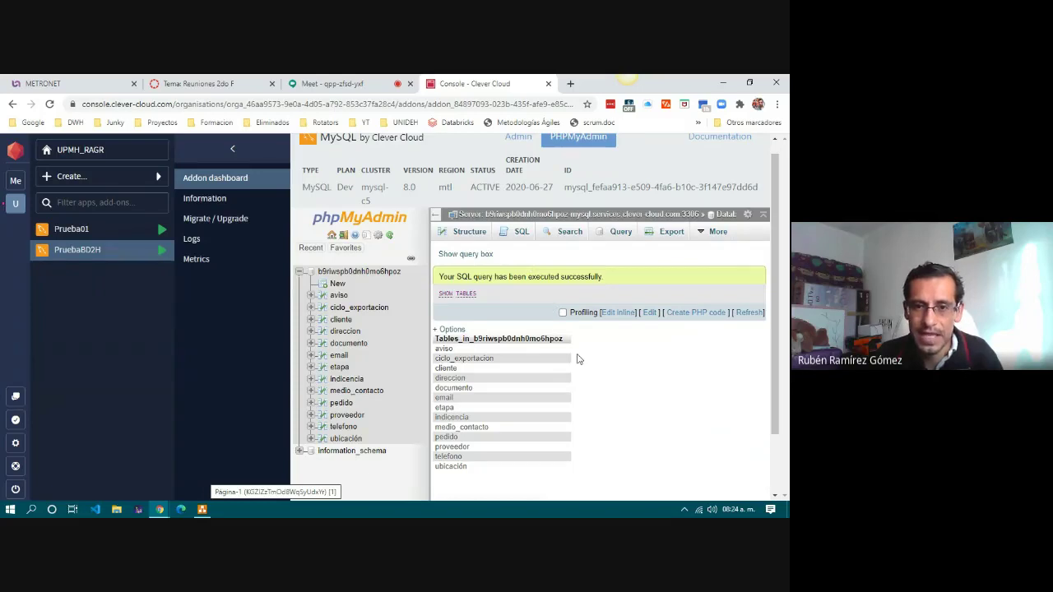
scroll(581, 349, "down", 1)
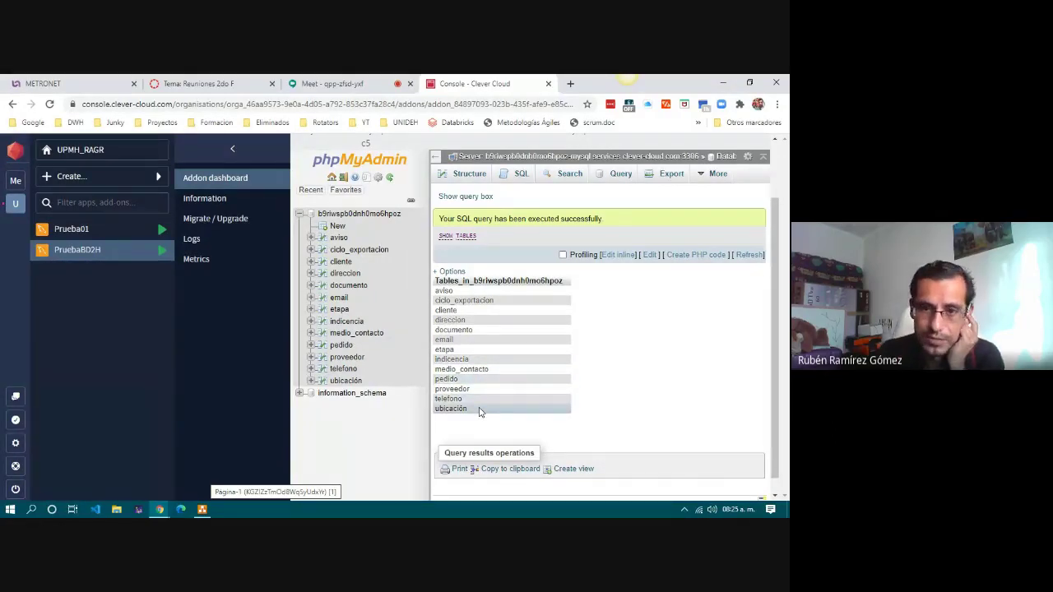
scroll(667, 373, "up", 1)
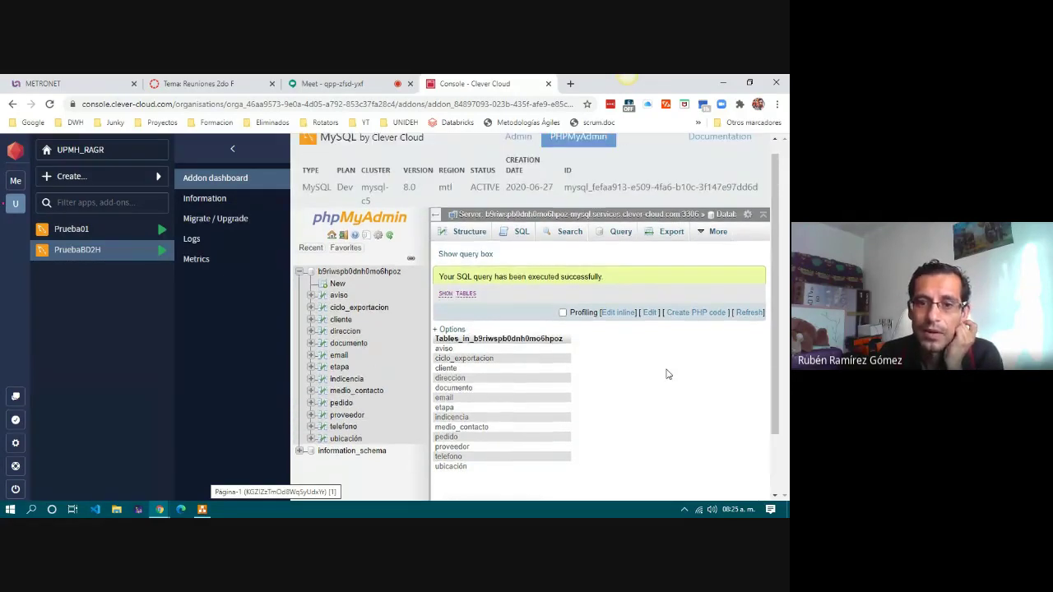
scroll(560, 339, "down", 1)
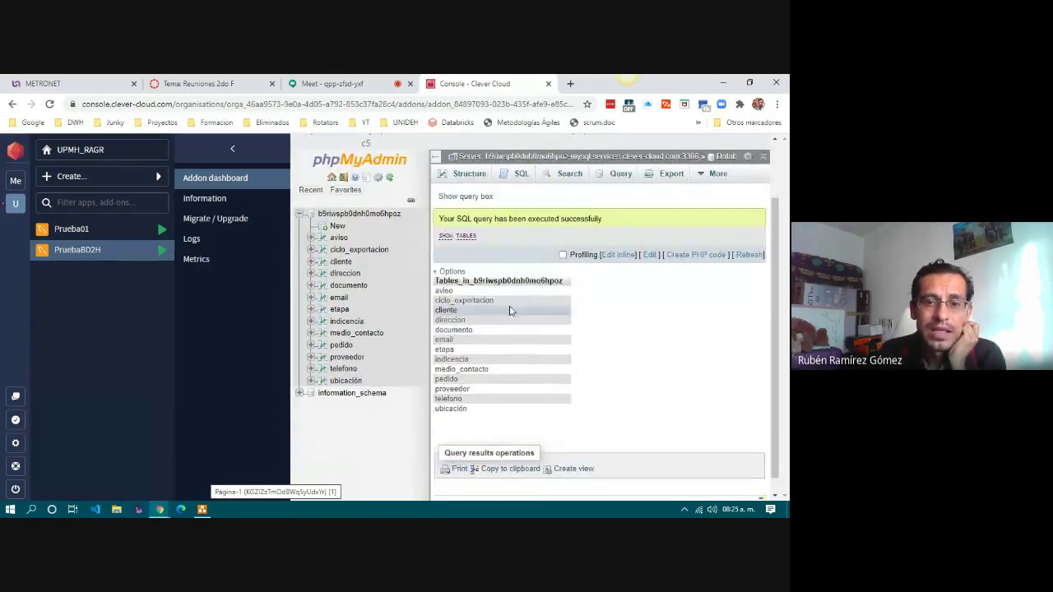
left_click(10, 510)
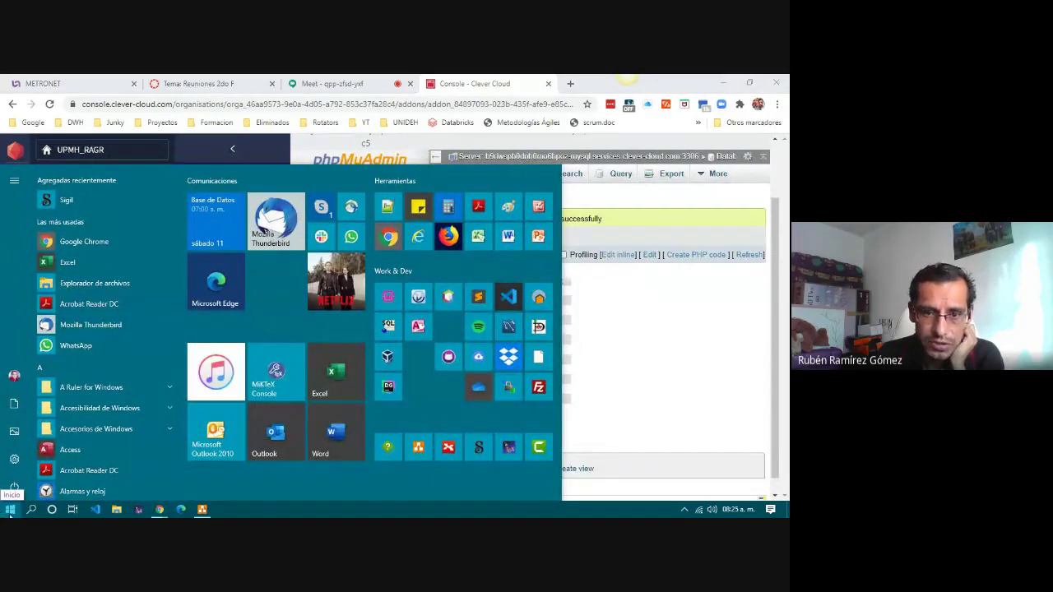
Launch MySQL Workbench from the Start menu and open the PruebaBD2H connection's SQL editor.
left_click(399, 402)
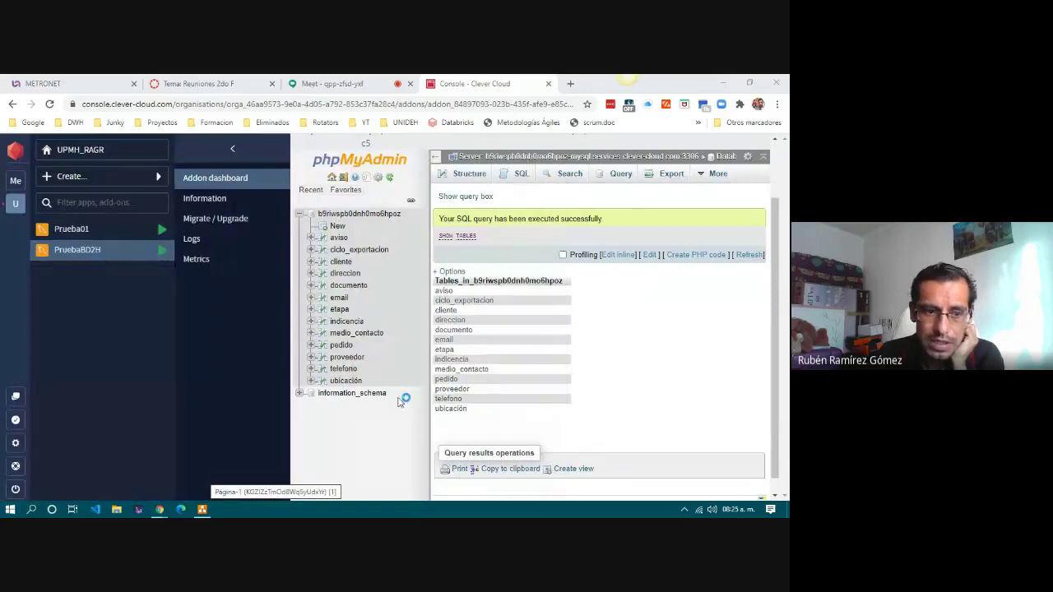
left_click(10, 509)
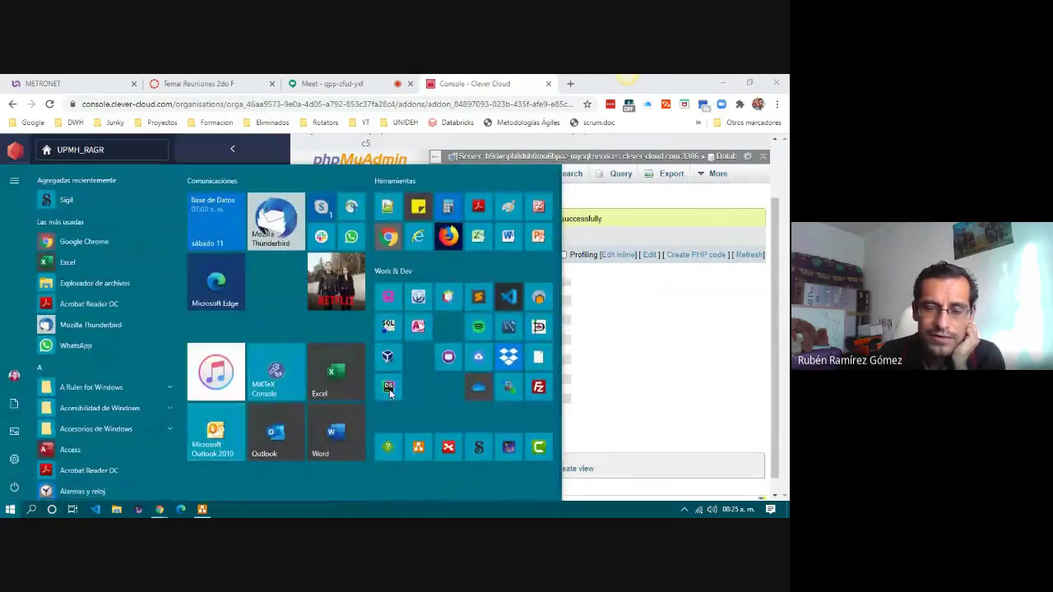
left_click(390, 391)
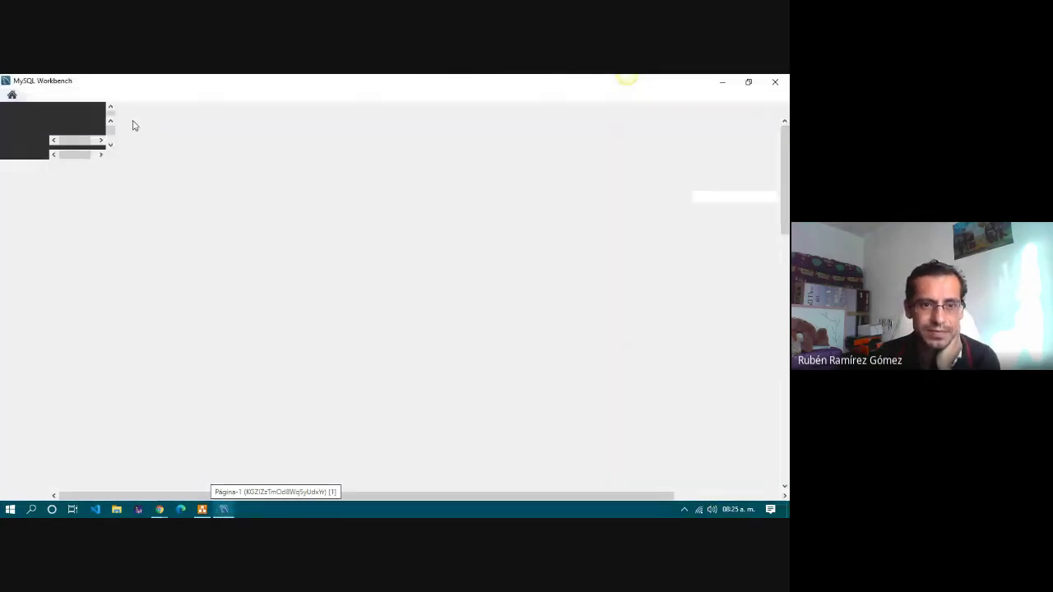
scroll(320, 282, "down", 1)
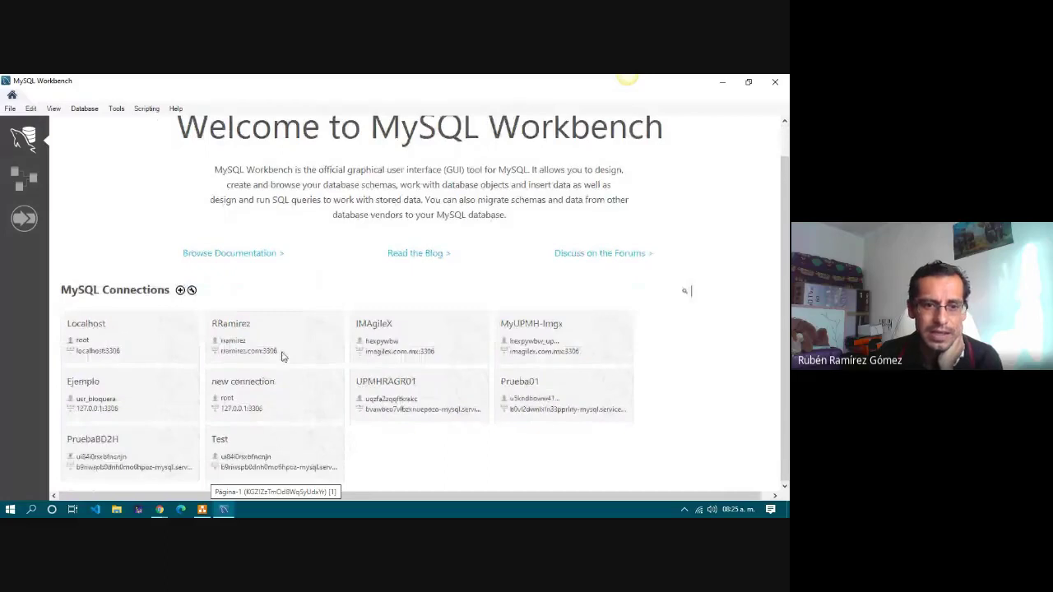
left_click(98, 453)
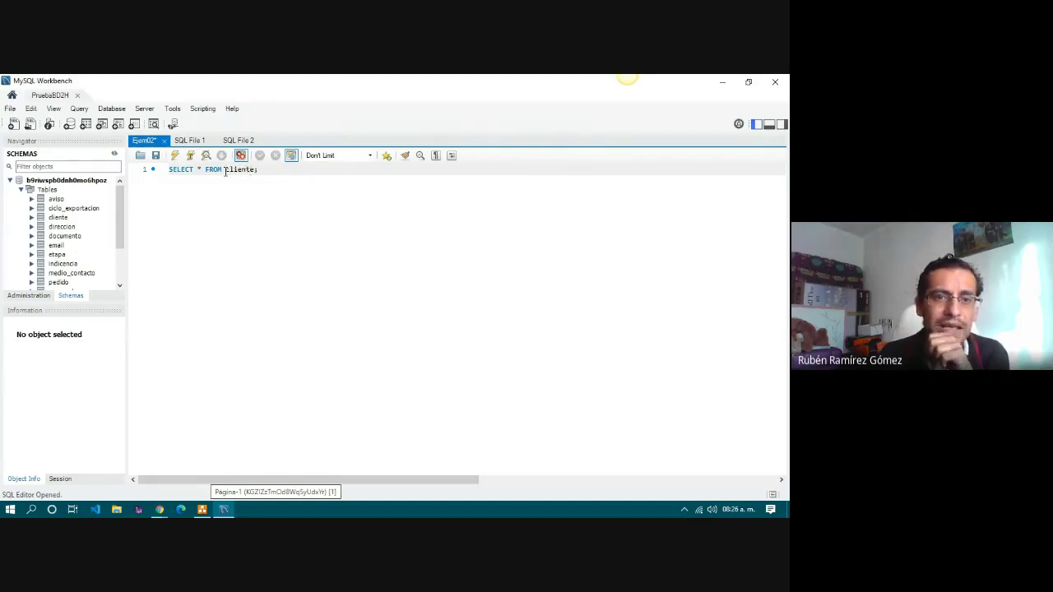
Replace SELECT * FROM cliente; with SHOW TABLES;, run it, and enlarge the result grid.
left_click_drag(271, 170, 132, 163)
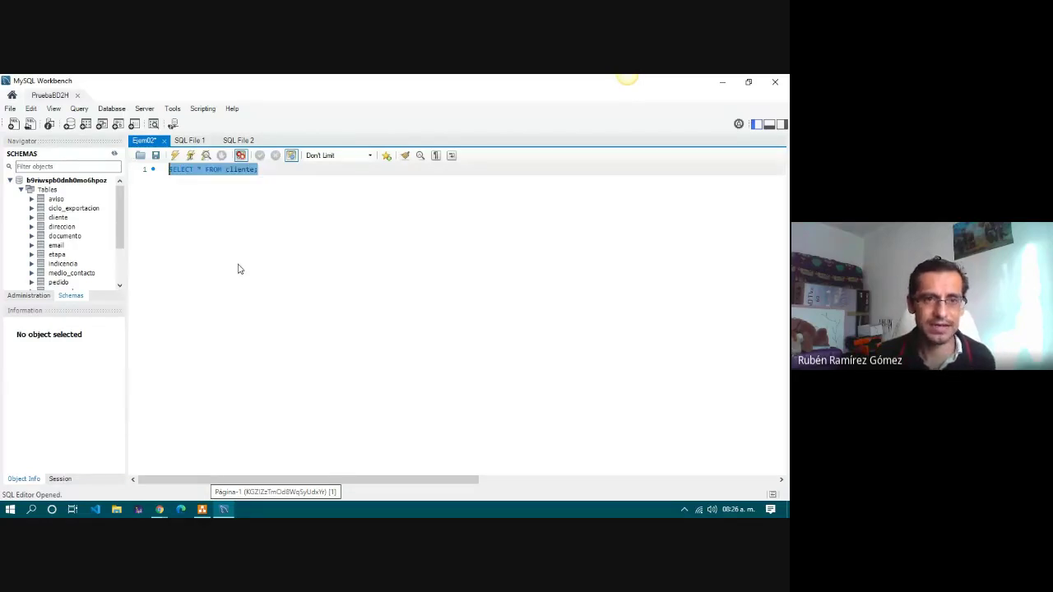
scroll(238, 269, "up", 8)
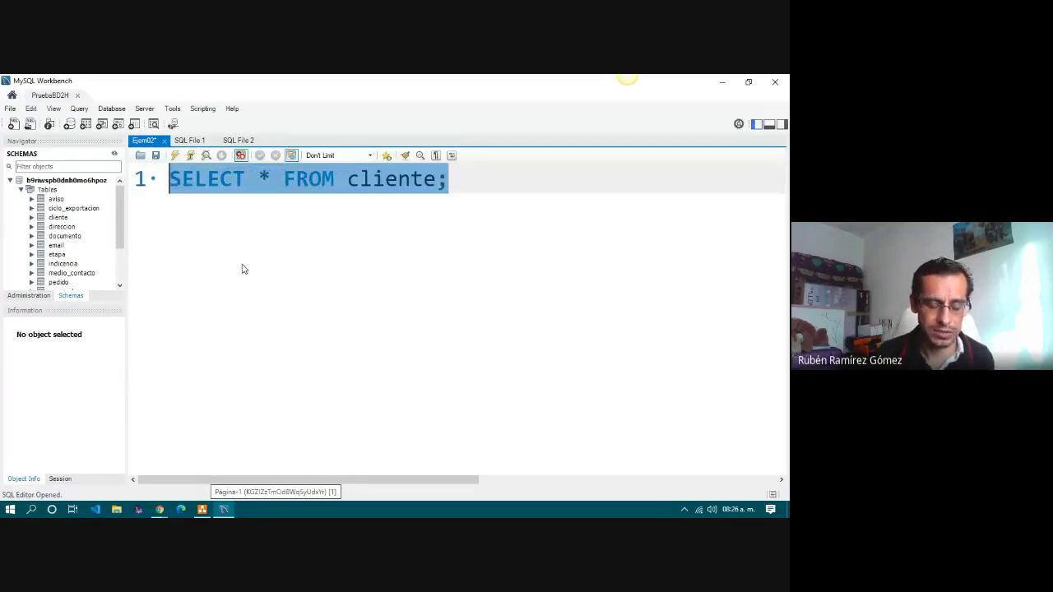
type("SE")
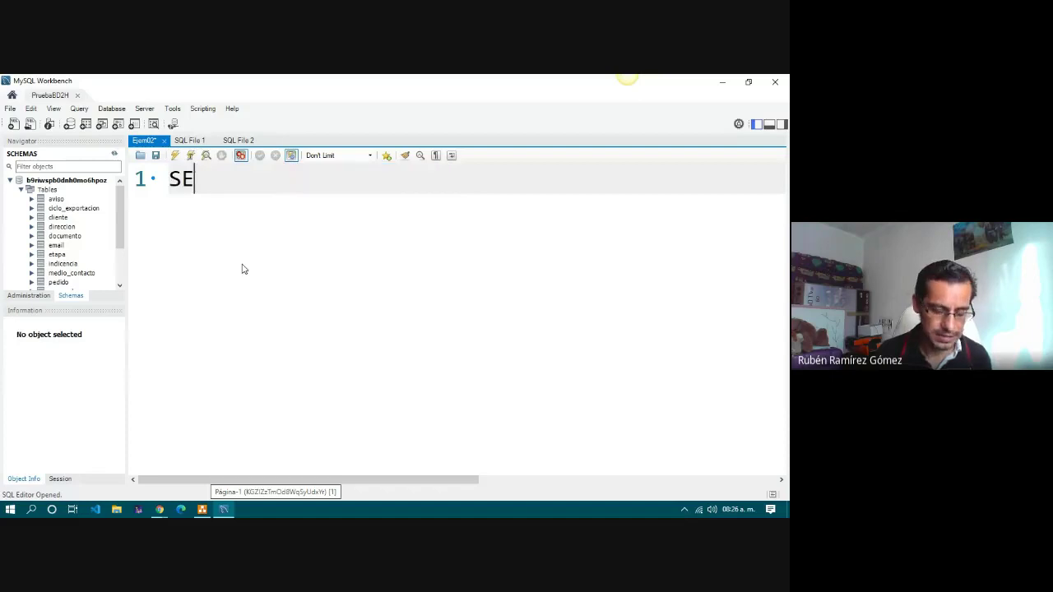
key("BackSpace")
type("HOPW")
key("BackSpace")
key("BackSpace")
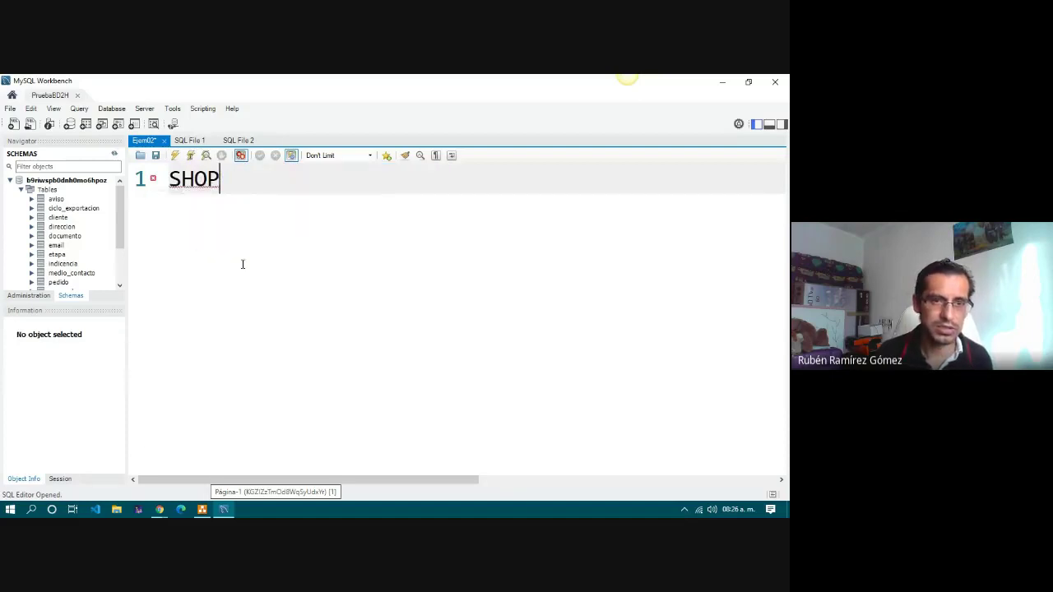
key("BackSpace")
type("W TABLES;")
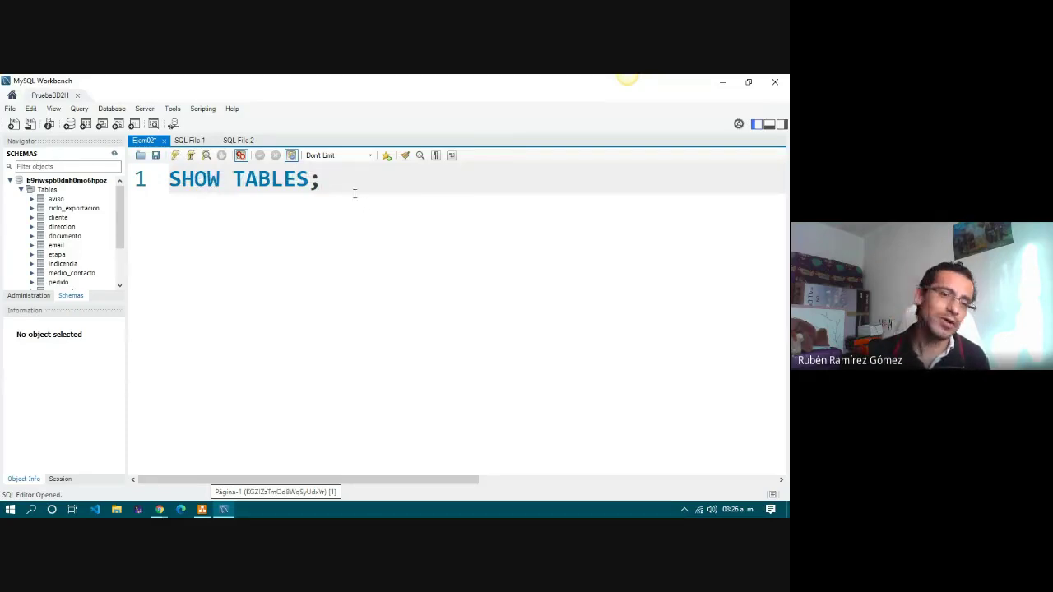
left_click(192, 158)
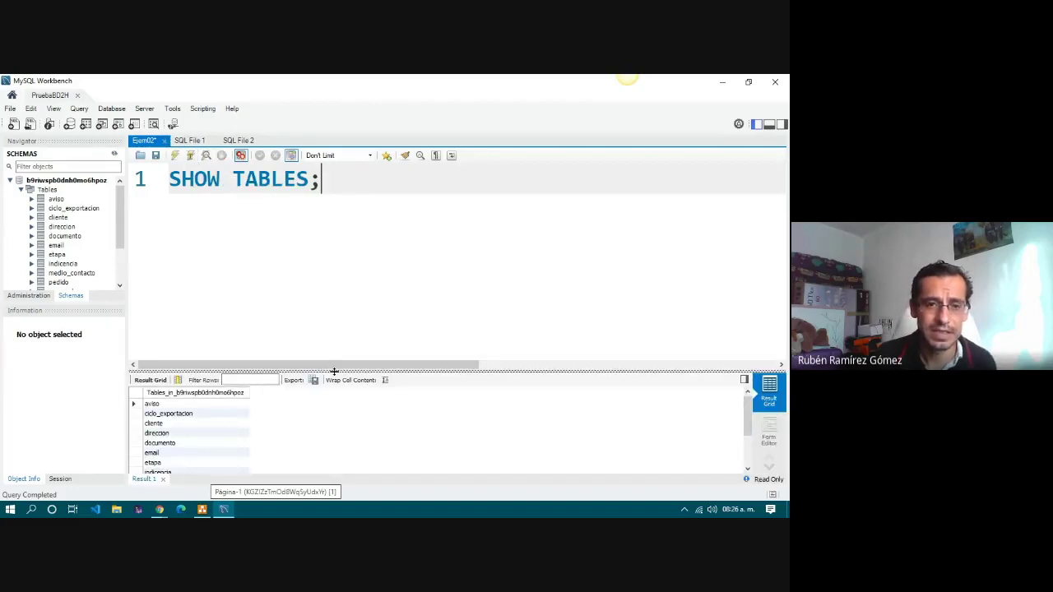
left_click_drag(334, 371, 339, 278)
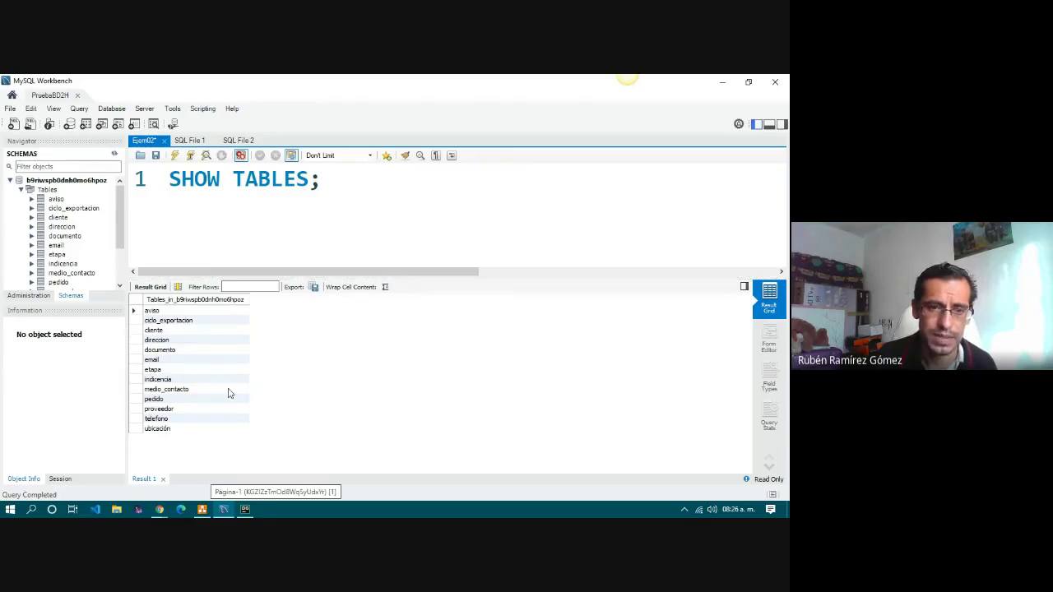
Start a new MySQL data source from DataGrip's Database tree, then bring up the DB.drawio diagram.
left_click(245, 510)
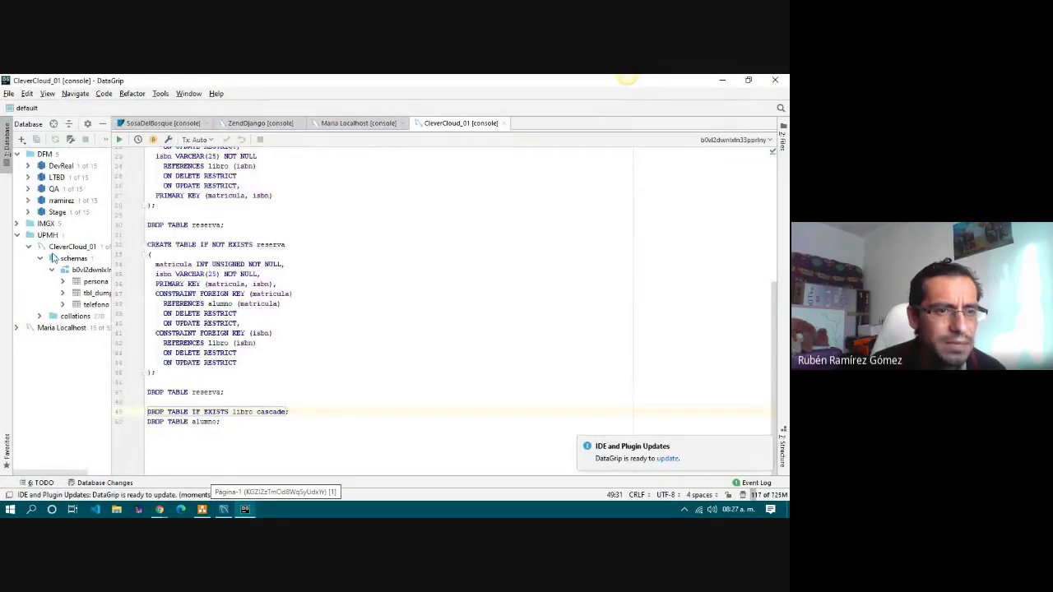
right_click(59, 371)
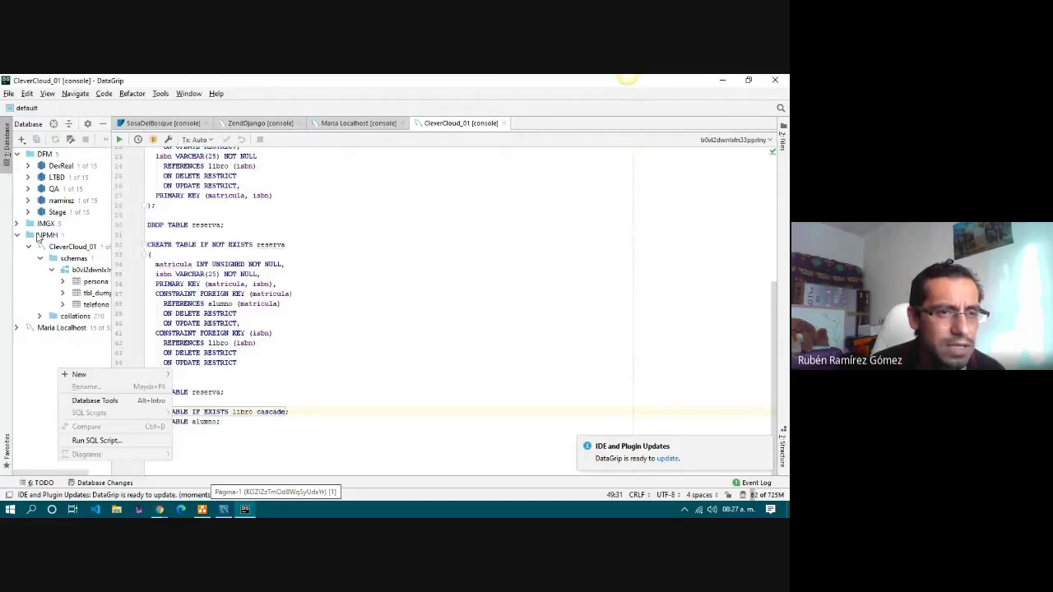
mouse_move(96, 377)
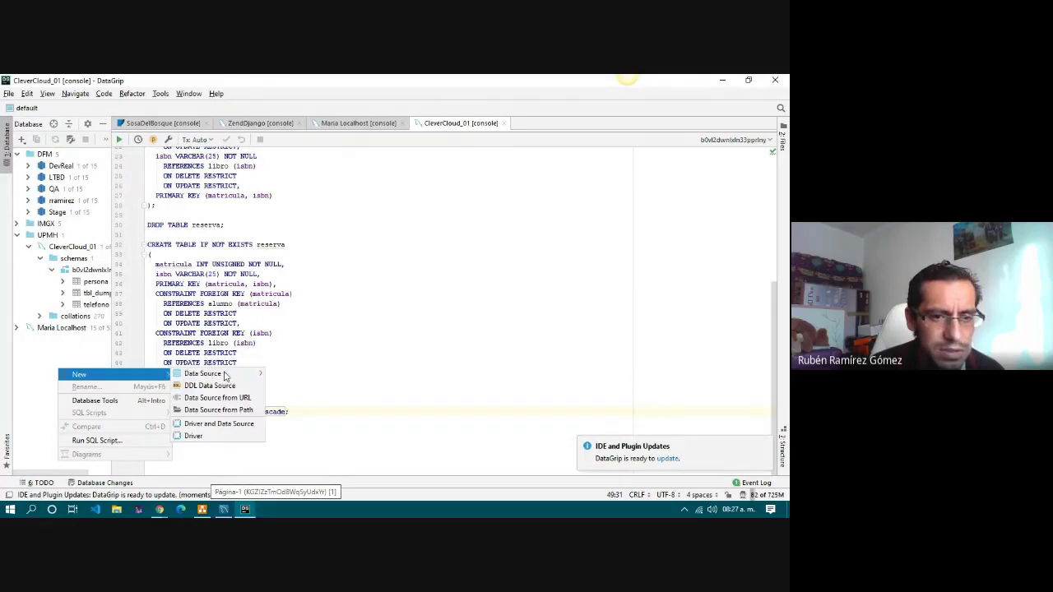
mouse_move(224, 376)
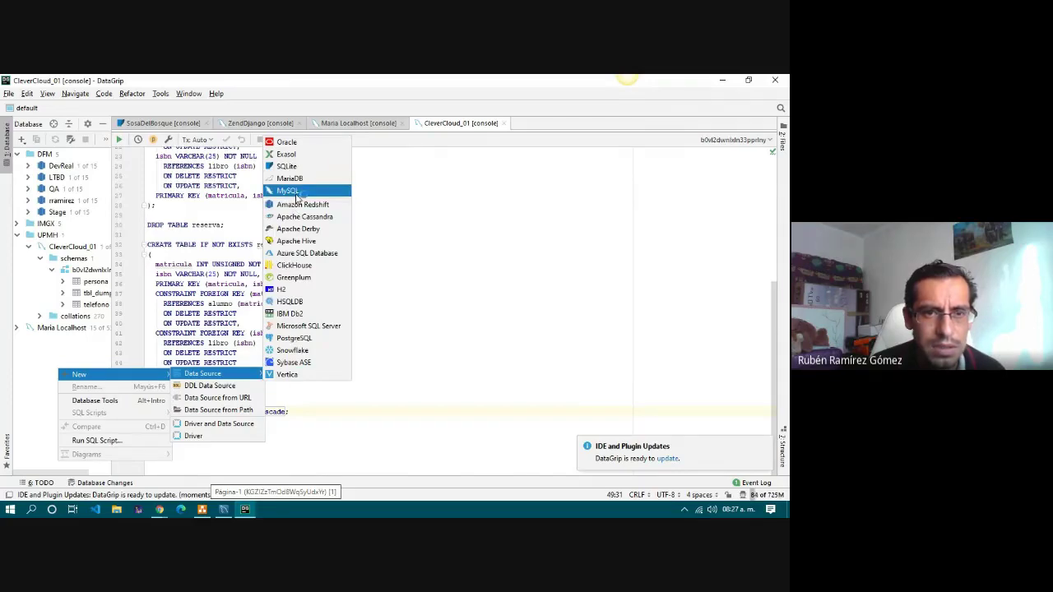
left_click(297, 194)
left_click(201, 509)
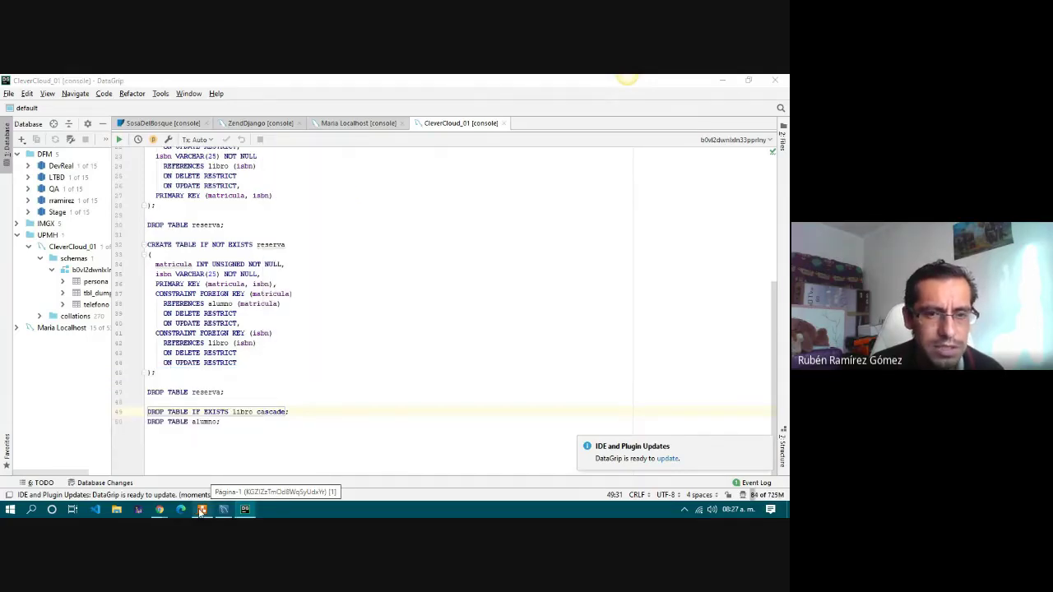
Copy MYSQL_ADDON_URI from the PruebaBD2H add-on's environment variables in the Clever Cloud console.
mouse_move(157, 510)
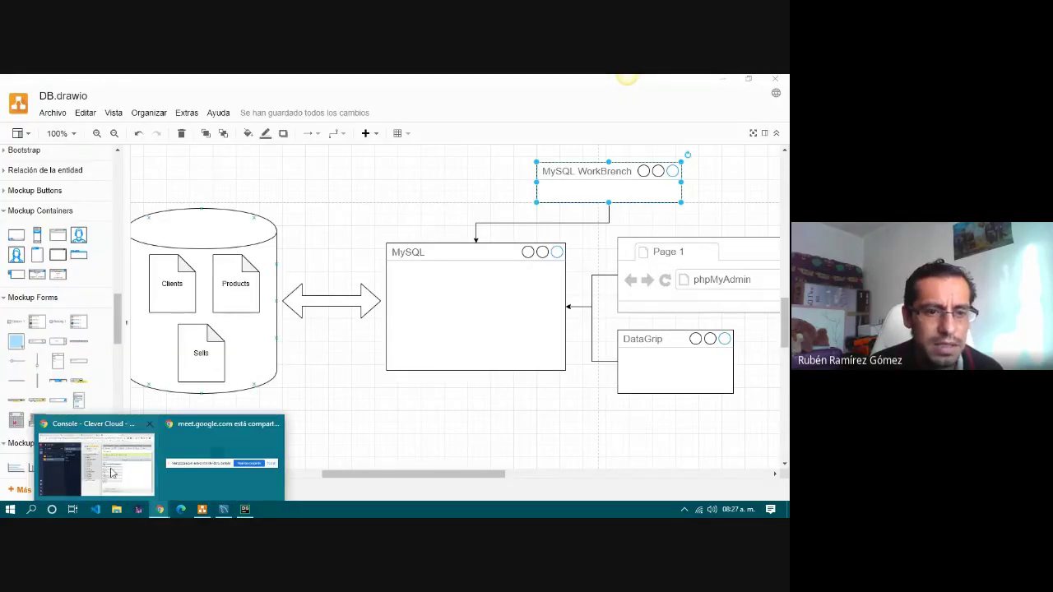
left_click(112, 471)
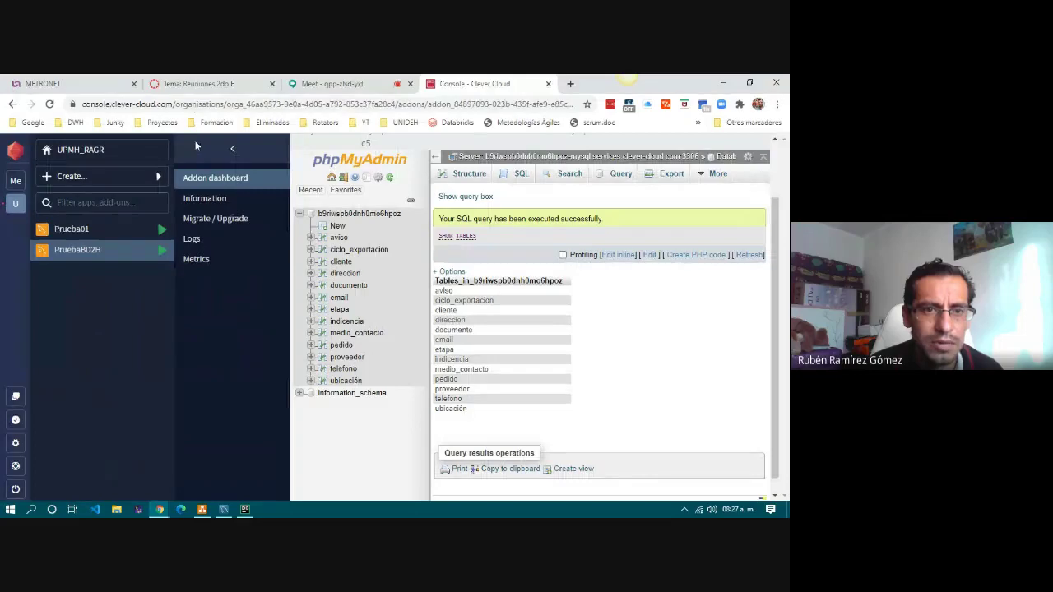
left_click(212, 200)
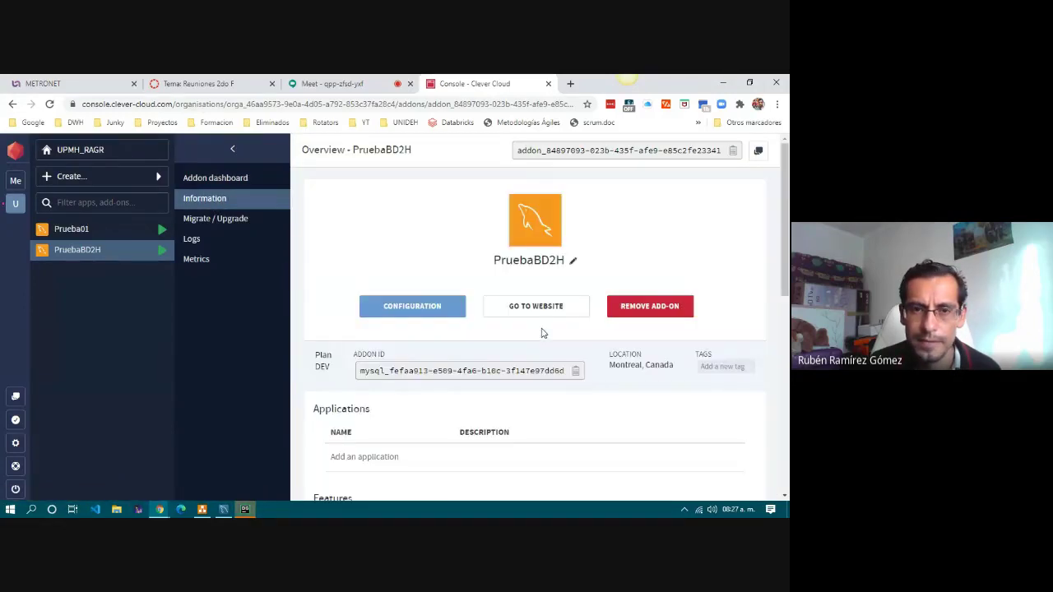
scroll(542, 333, "down", 4)
scroll(542, 334, "down", 3)
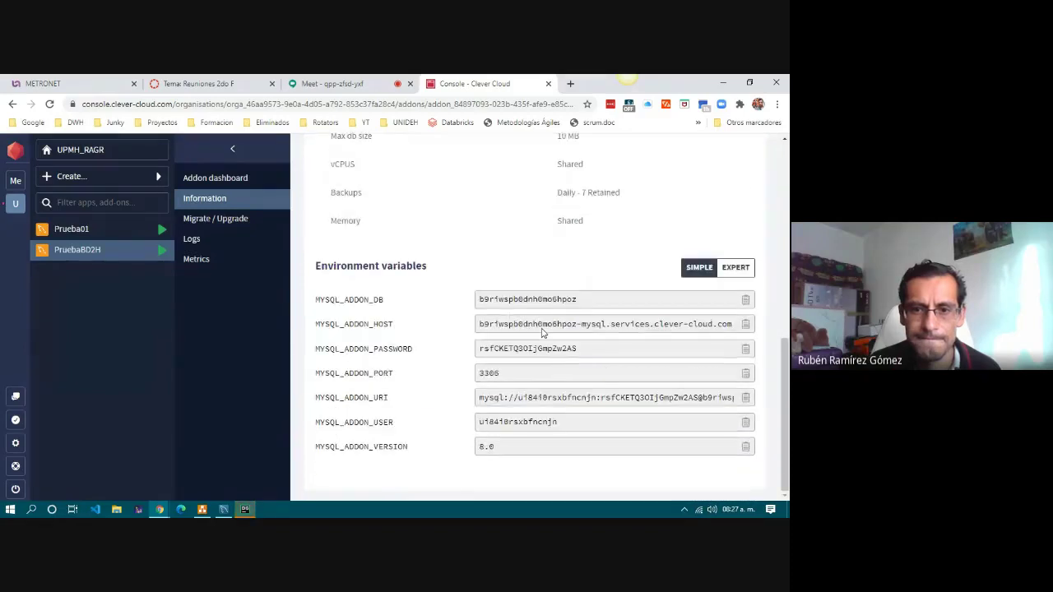
left_click(745, 399)
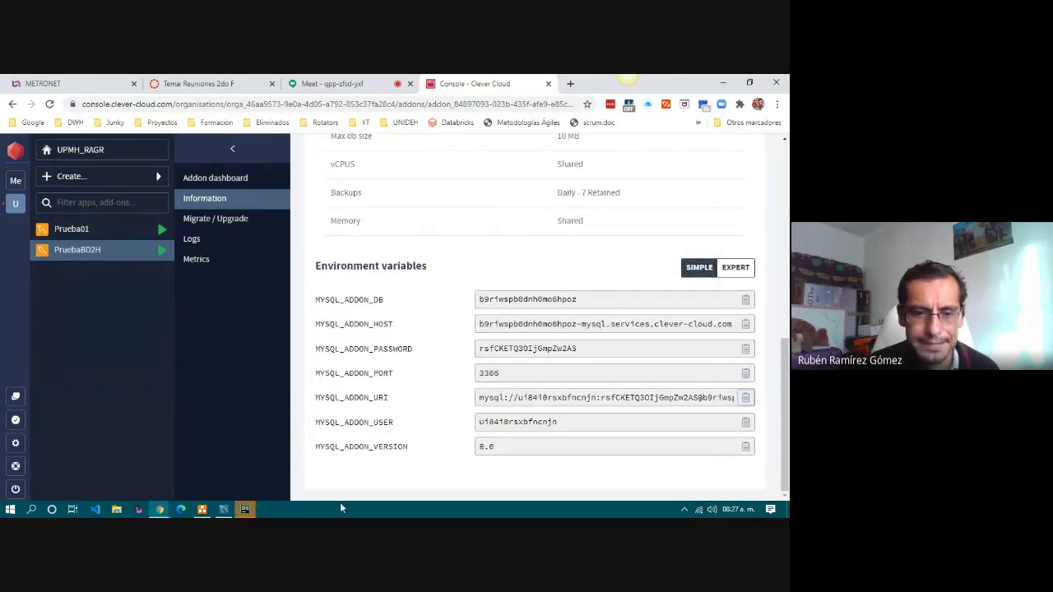
Create a MySQL data source named pRUEBAbd2h whose URL is the pasted Clever Cloud URI.
left_click(245, 510)
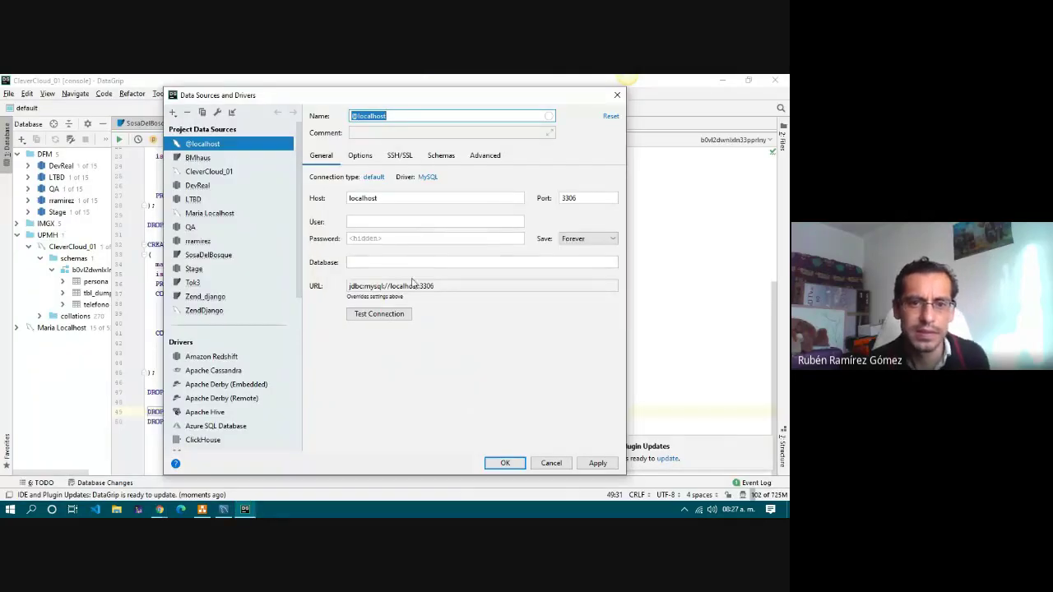
left_click_drag(475, 287, 342, 288)
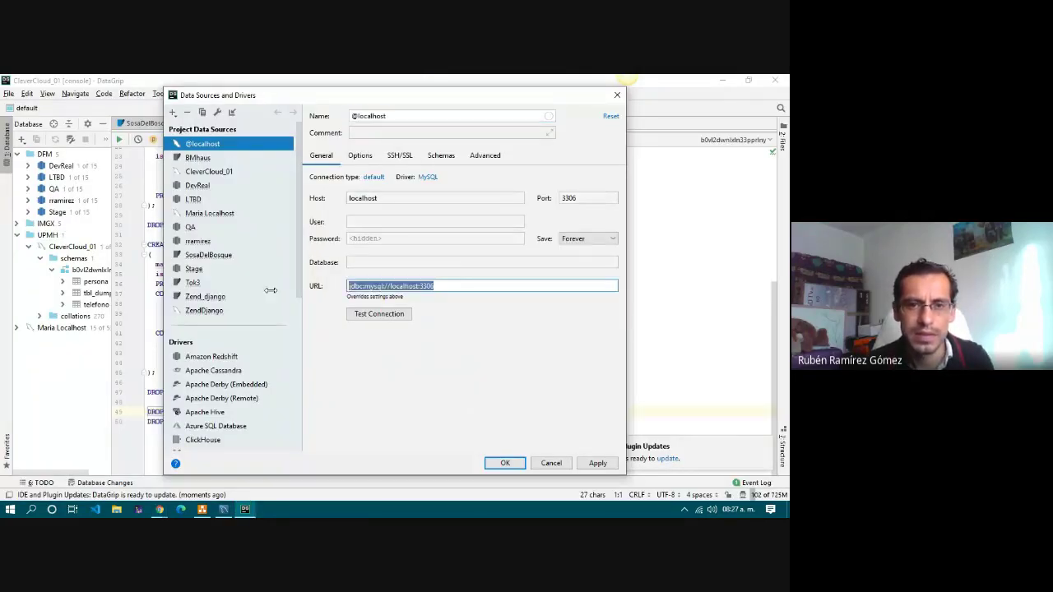
key("ctrl+v")
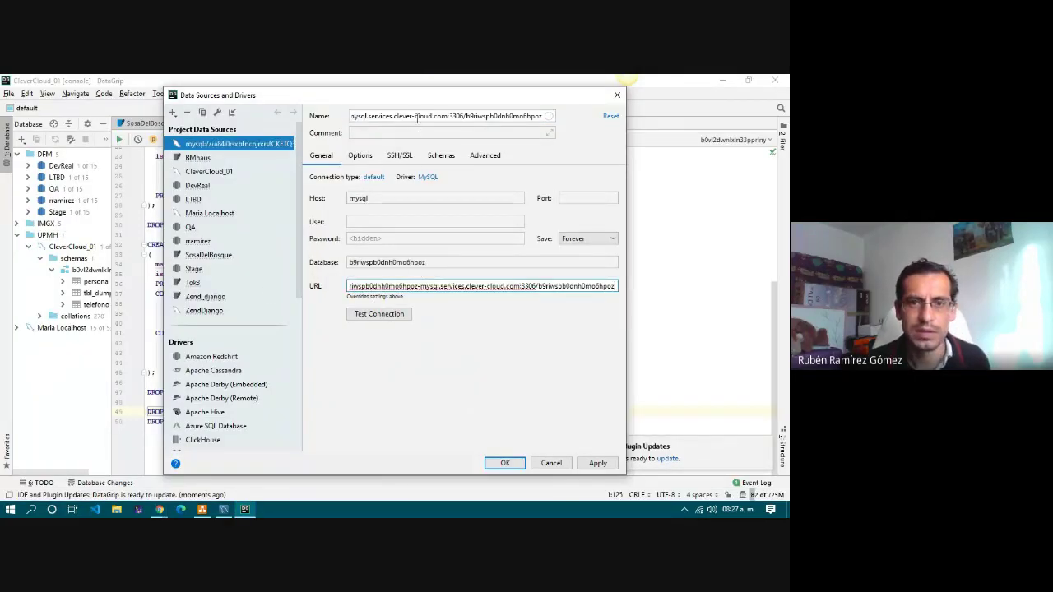
left_click(417, 117)
key("ctrl+a")
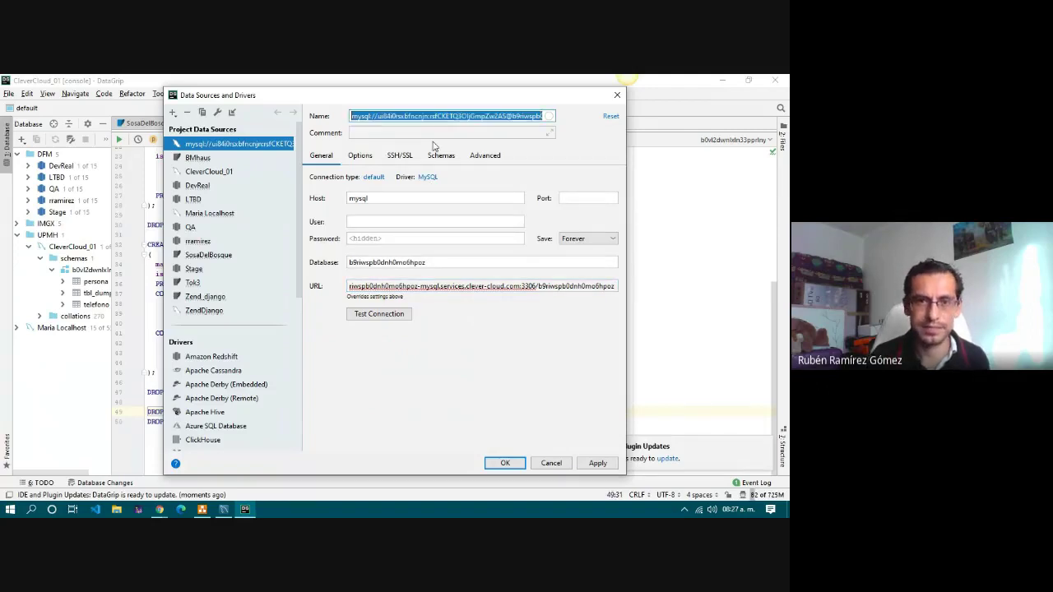
type("pRUEBAbd")
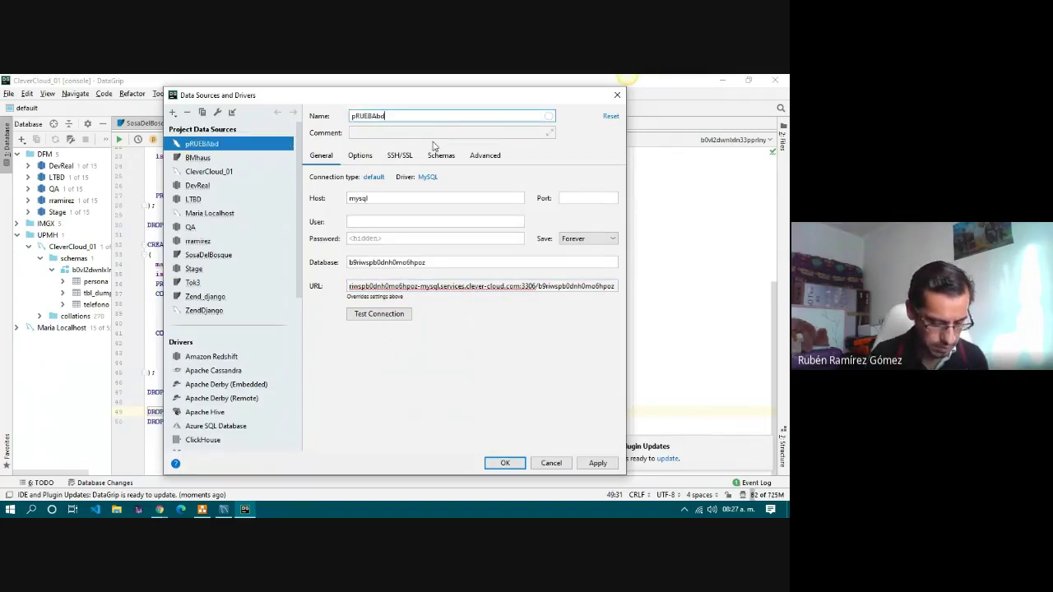
type("2h")
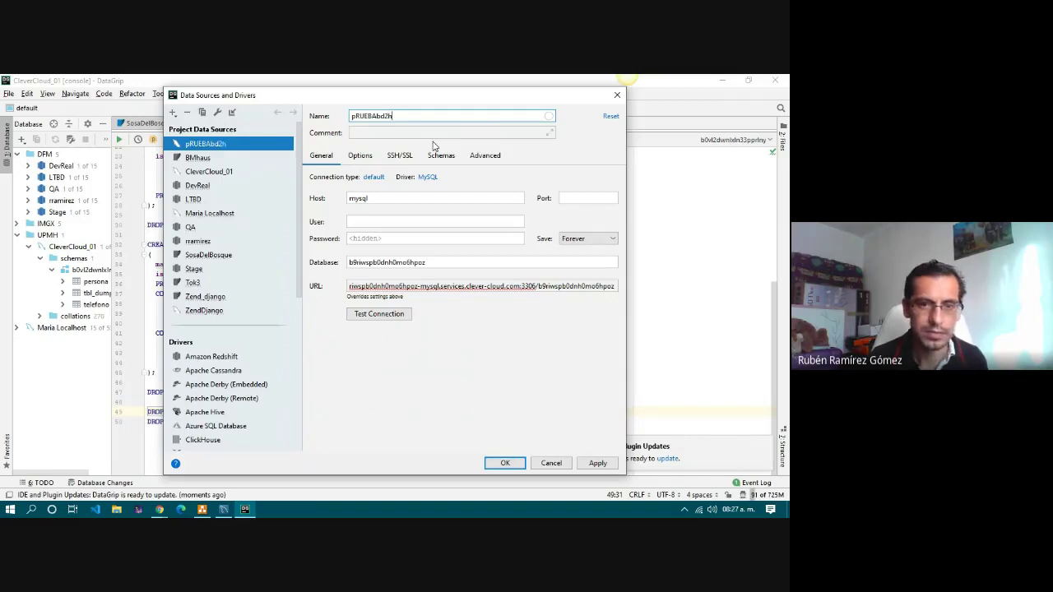
left_click(510, 463)
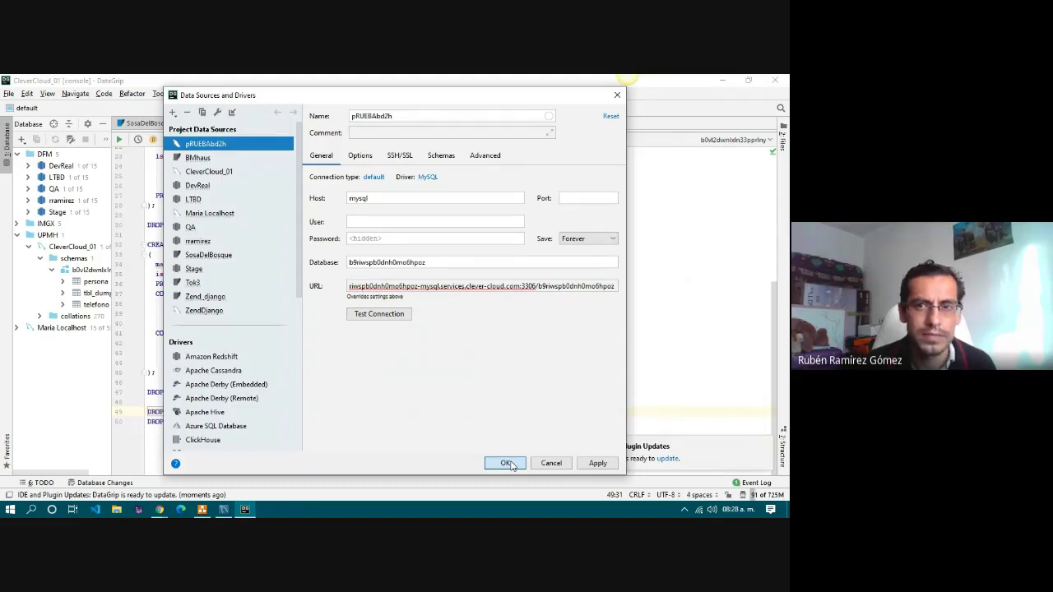
left_click(507, 464)
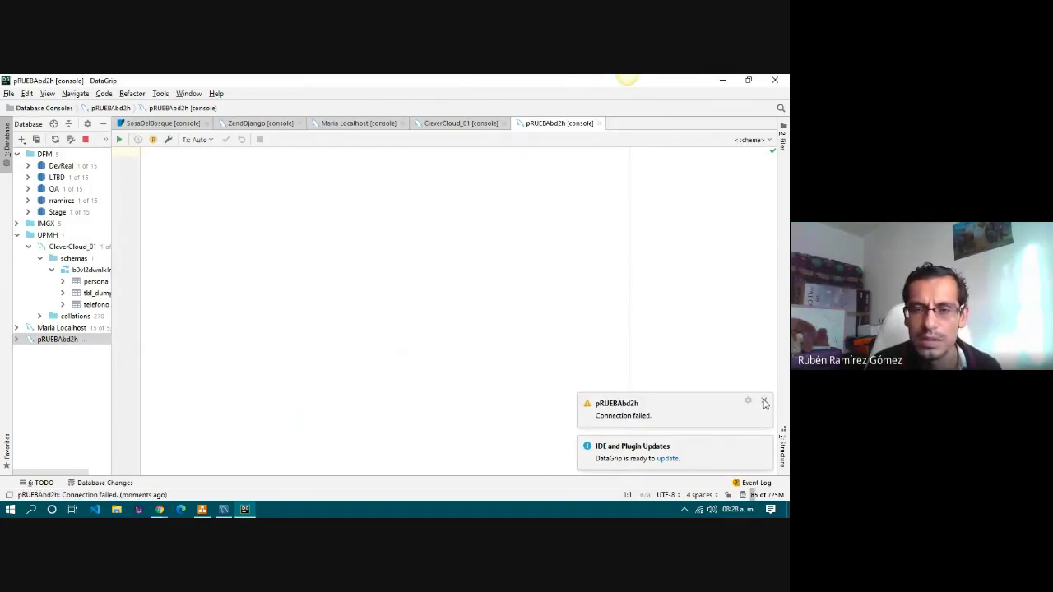
Close the failing pRUEBAbd2h console and test the connection from its data source properties.
left_click(764, 402)
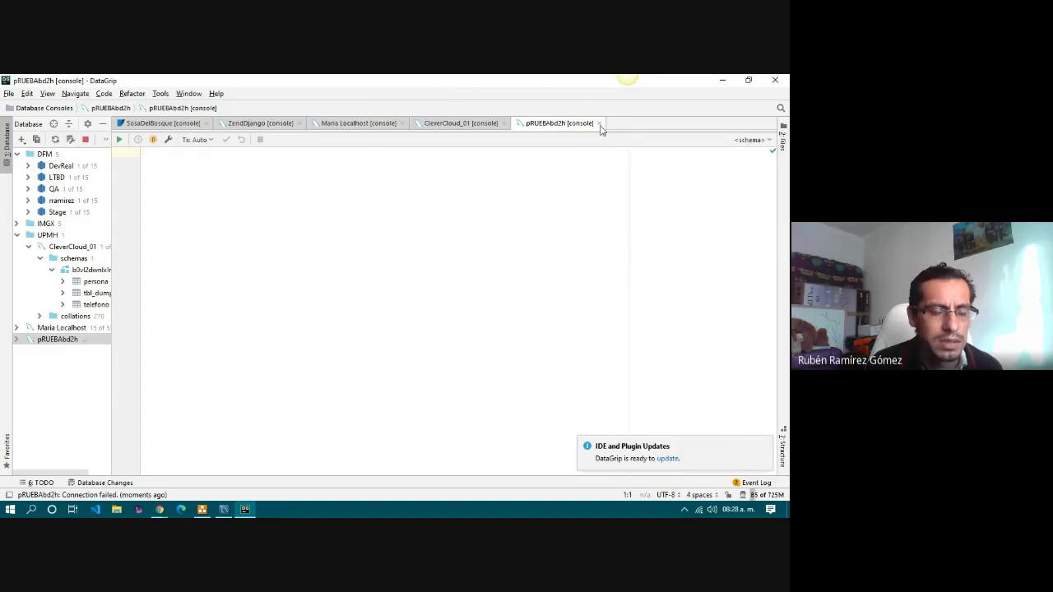
left_click(600, 124)
left_click(59, 341)
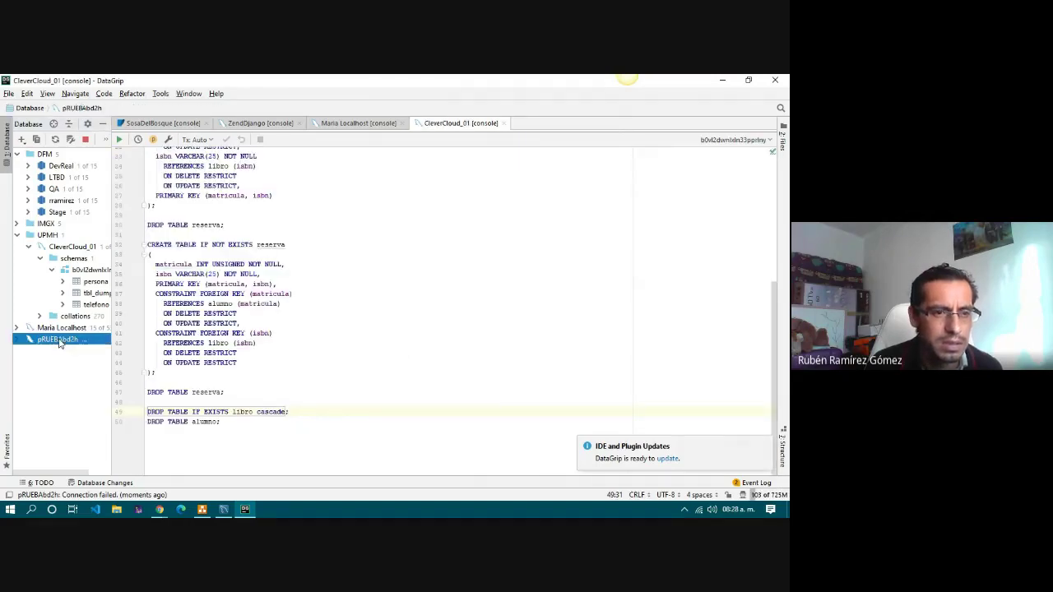
right_click(59, 340)
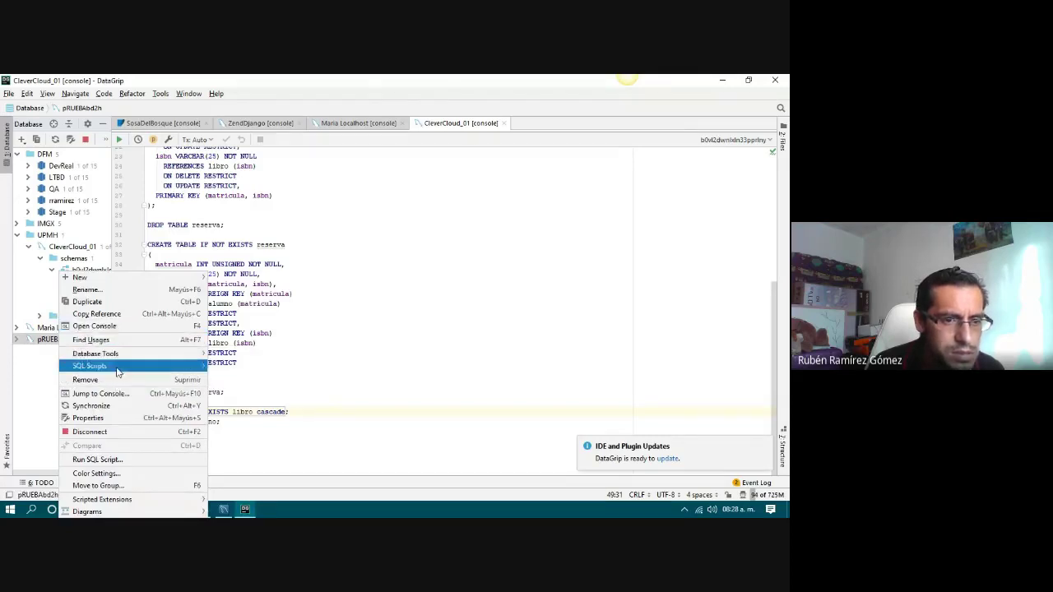
left_click(112, 419)
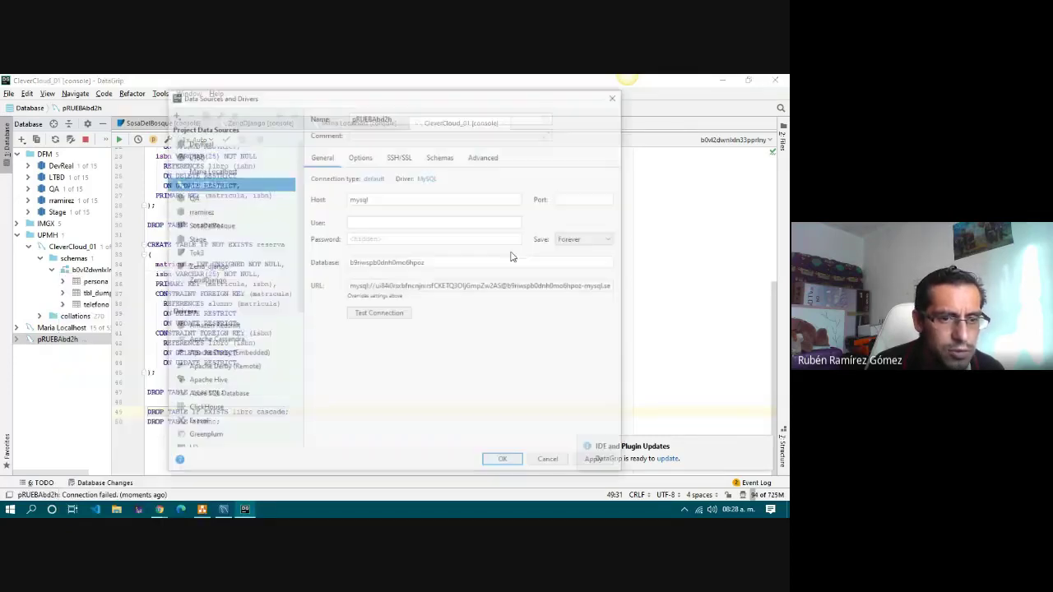
left_click(369, 315)
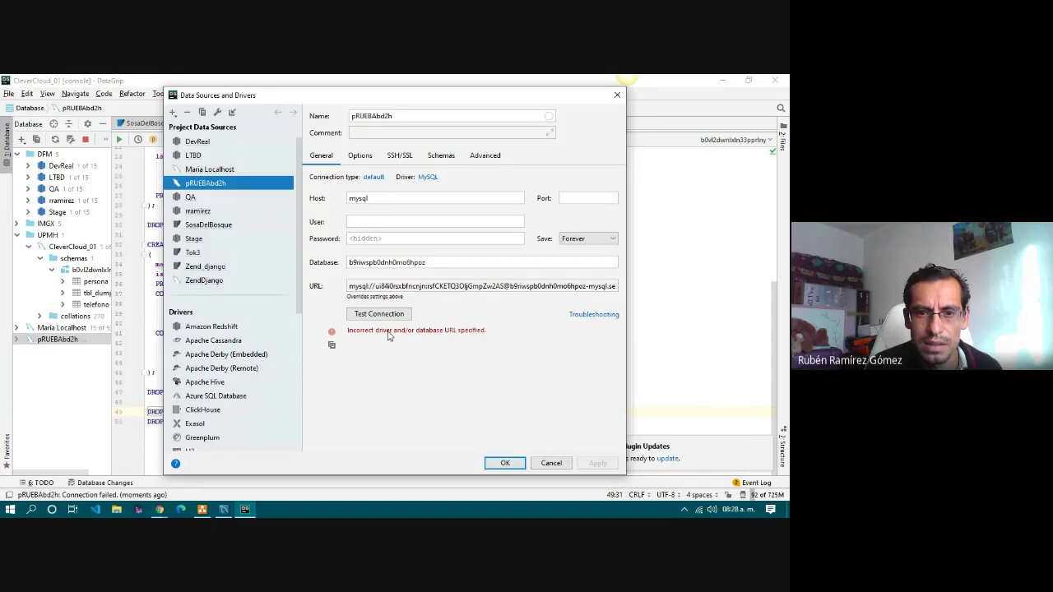
Prefix the URL with jdbc:, confirm the connection test succeeds, and save the settings.
double_click(360, 286)
left_click(358, 286)
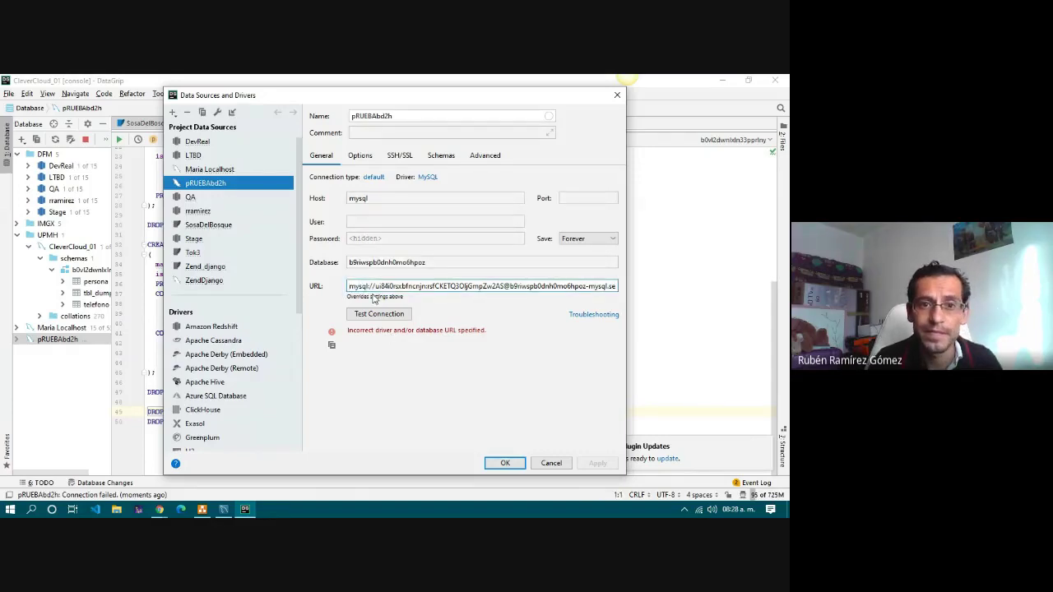
type("j")
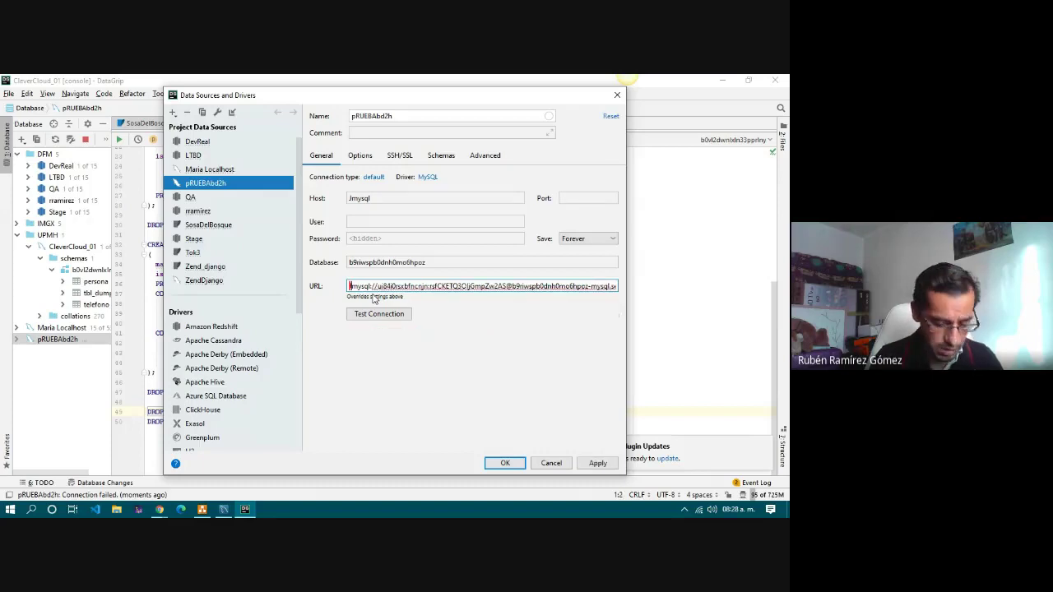
key("BackSpace")
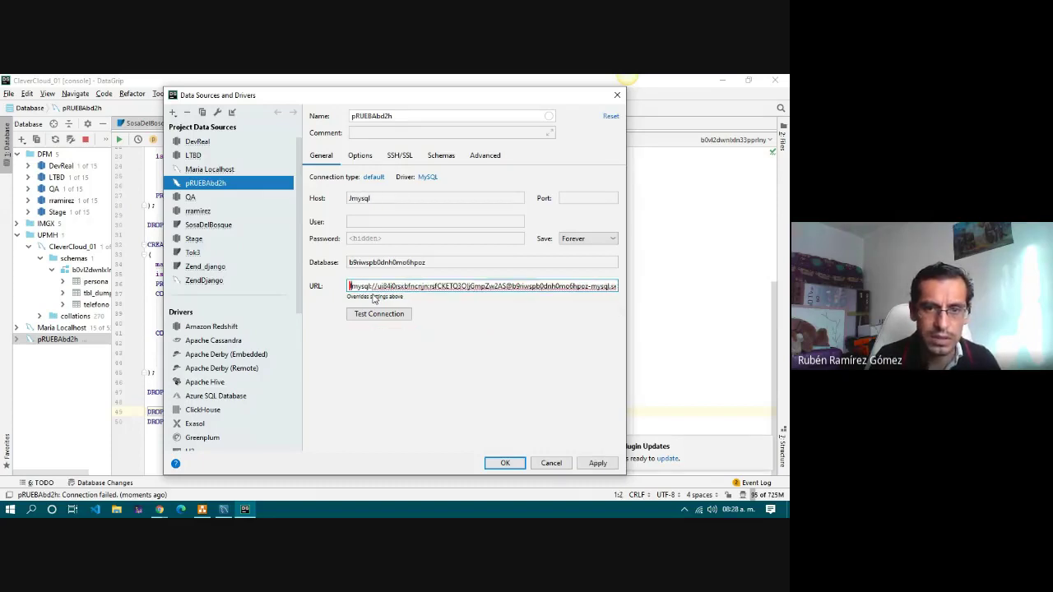
type("jdb")
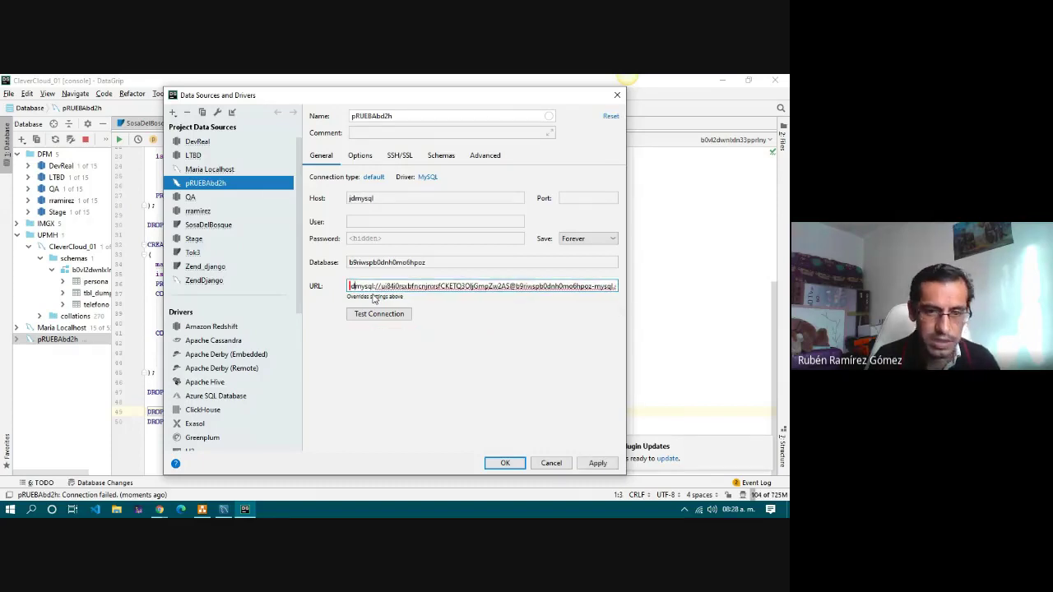
type("c:")
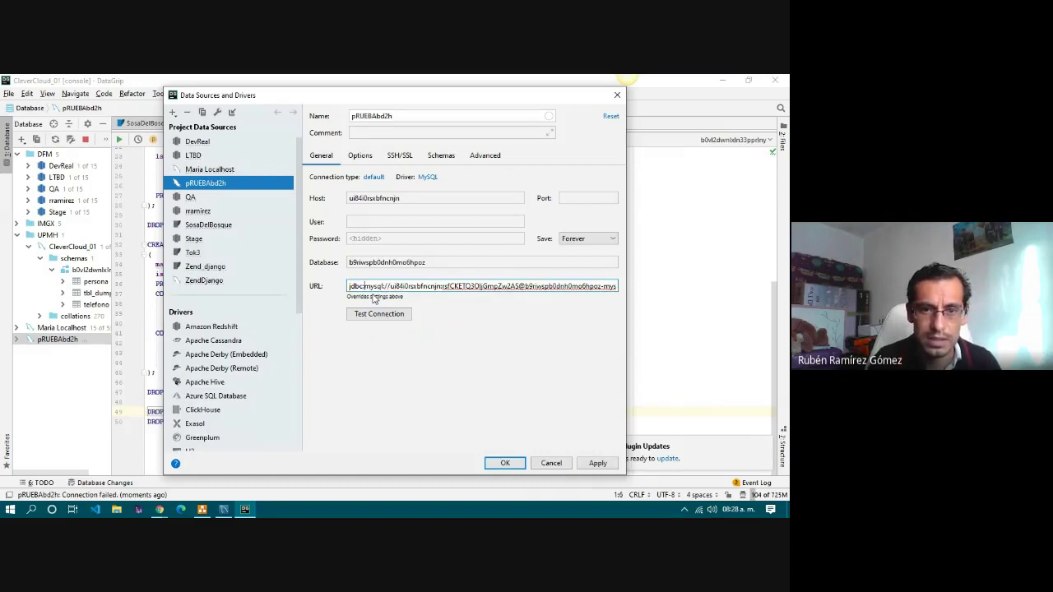
left_click(391, 316)
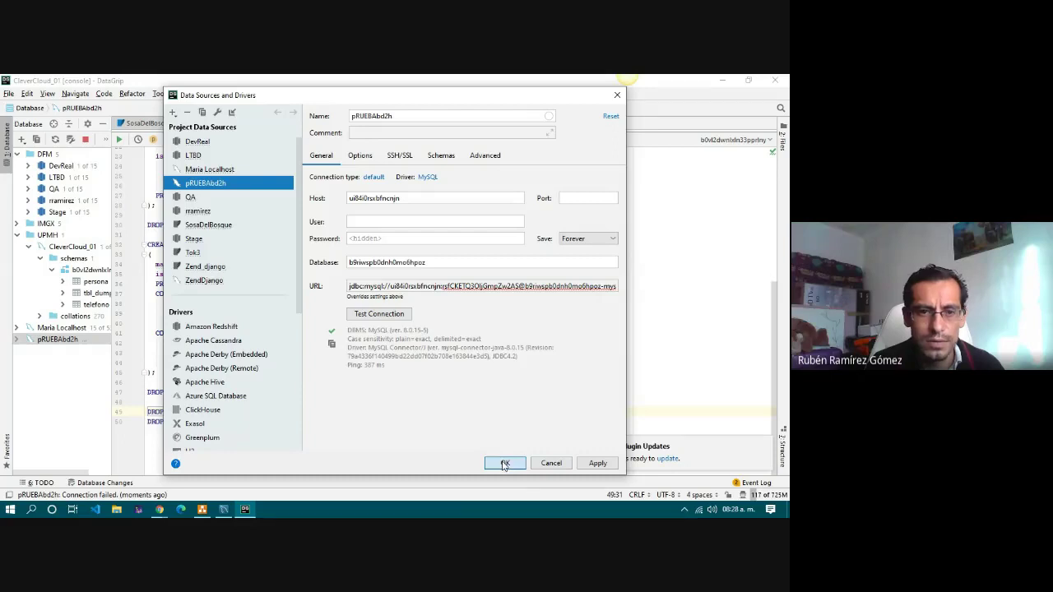
left_click(504, 465)
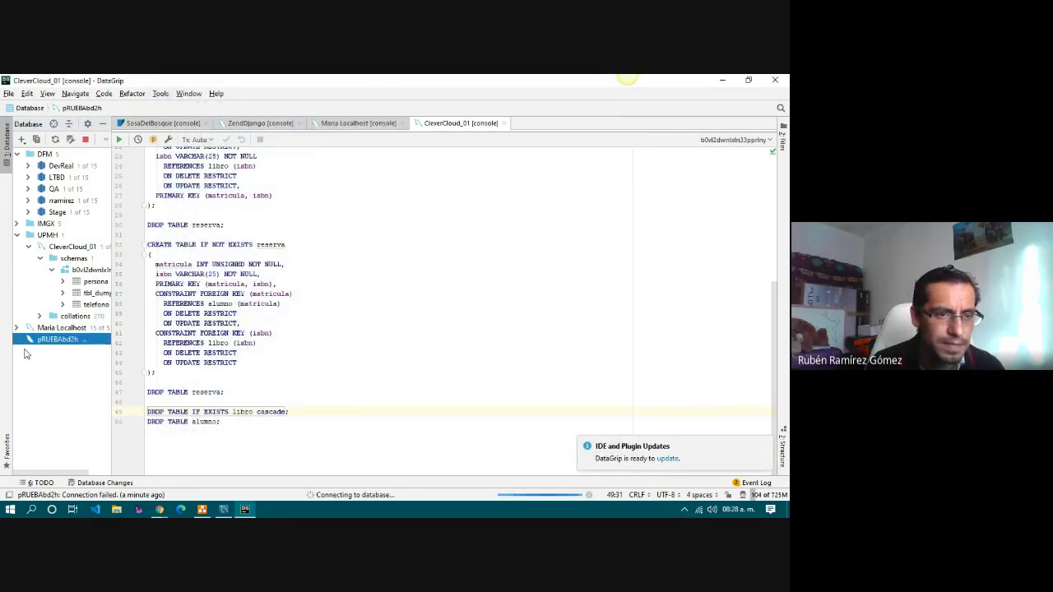
Open the pRUEBAbd2h console from Database Consoles in the Files panel, then hide the panel.
right_click(65, 344)
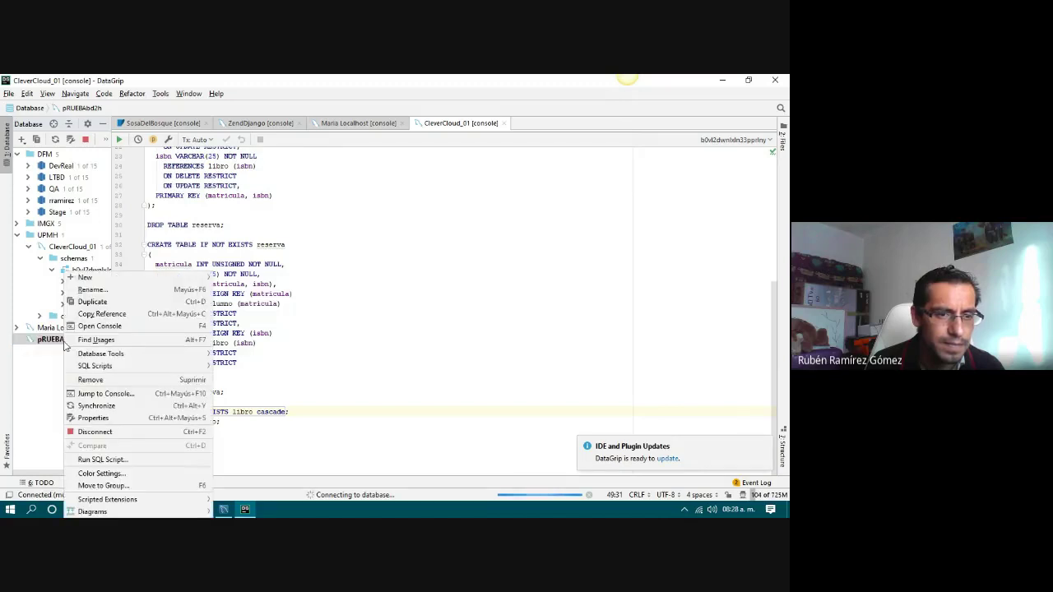
left_click(46, 344)
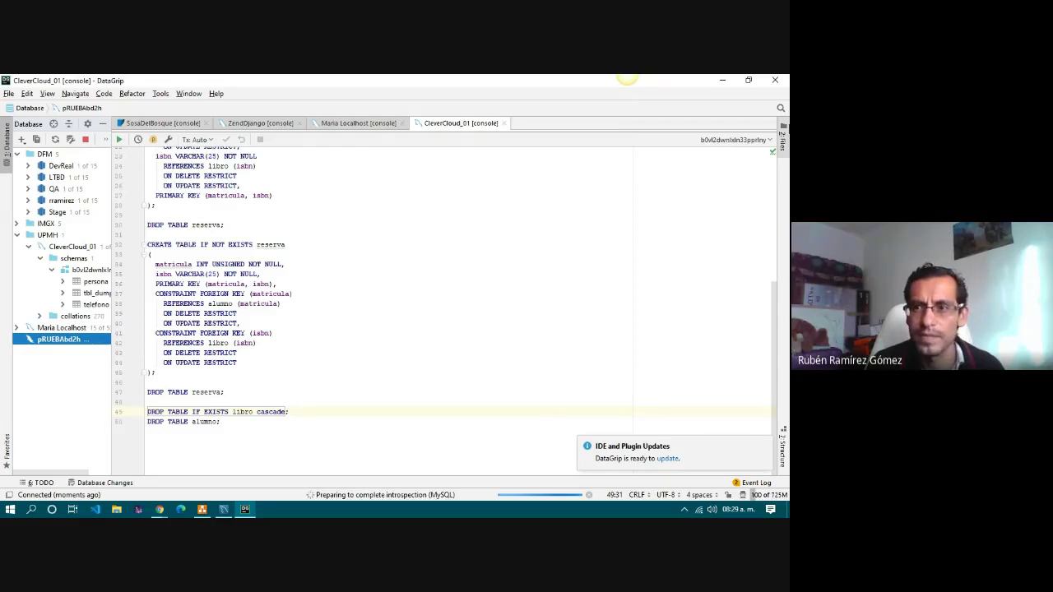
left_click(781, 145)
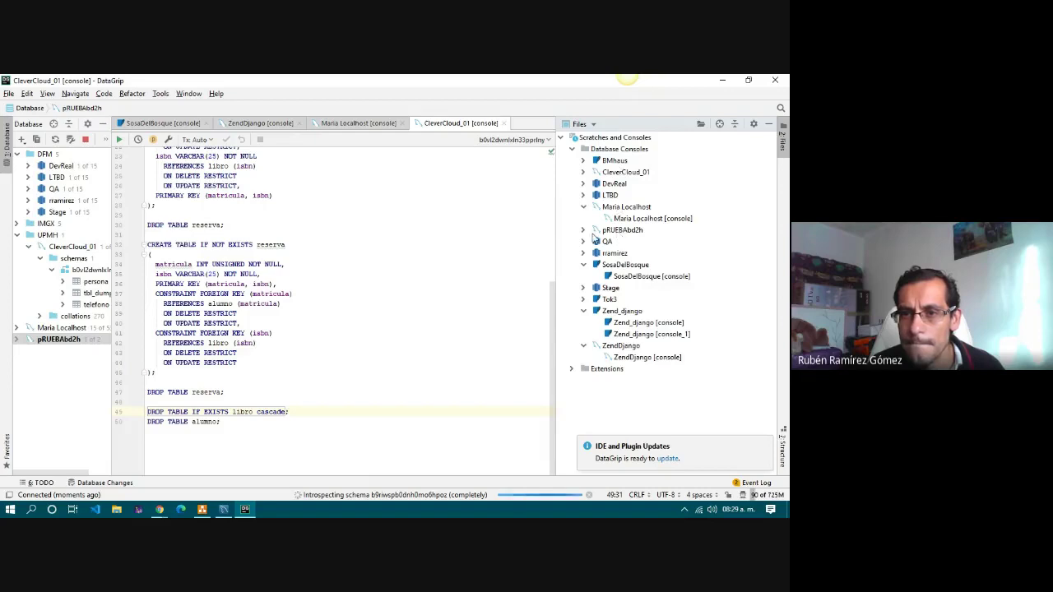
left_click(582, 234)
left_click(583, 231)
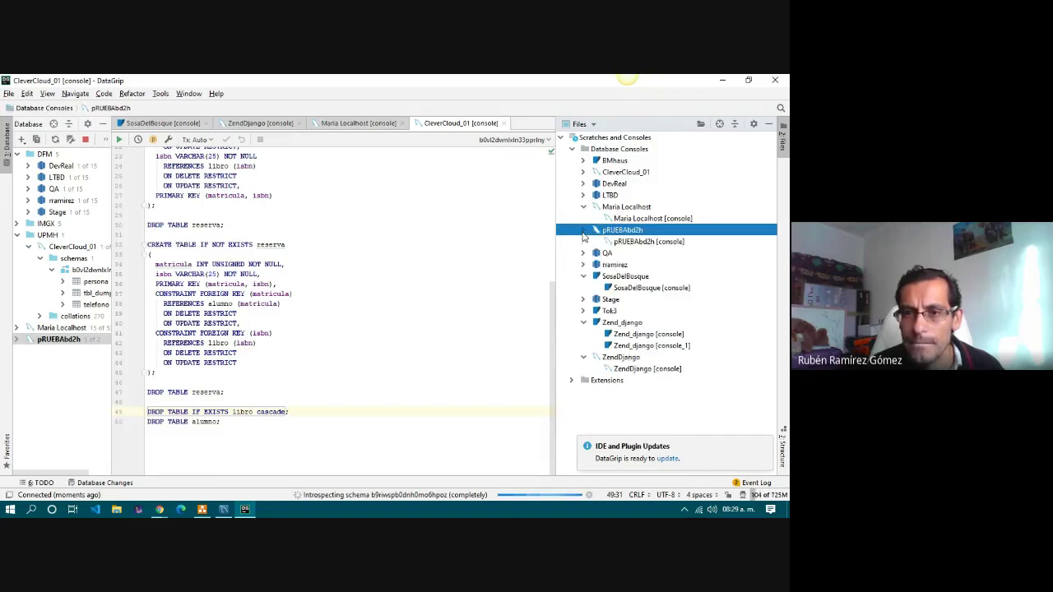
double_click(625, 241)
left_click(767, 125)
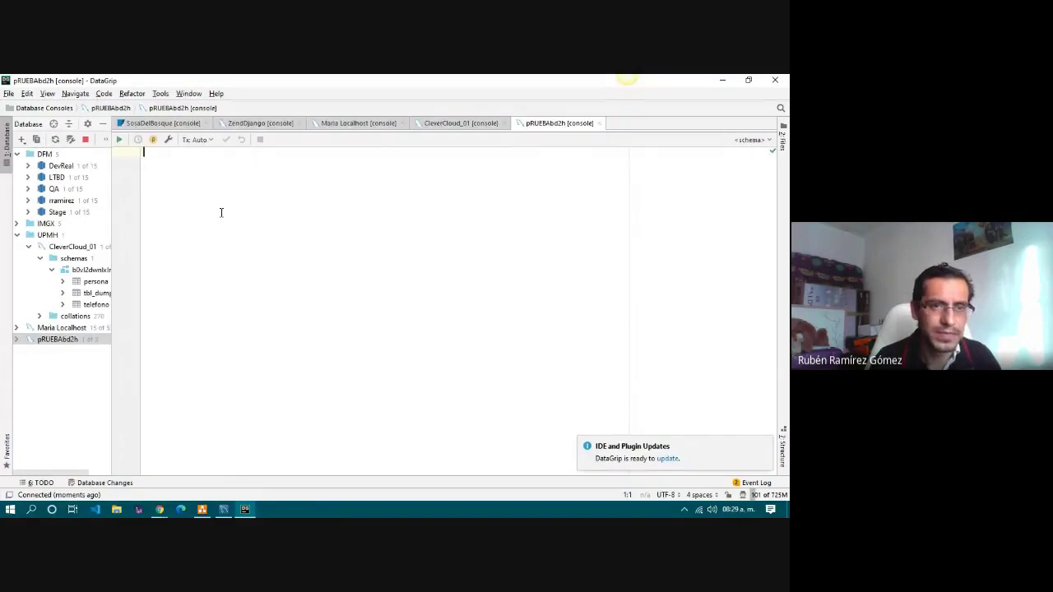
Type SHOW TABLES; in the pRUEBAbd2h console and run it with Ctrl+Enter.
type("SELE")
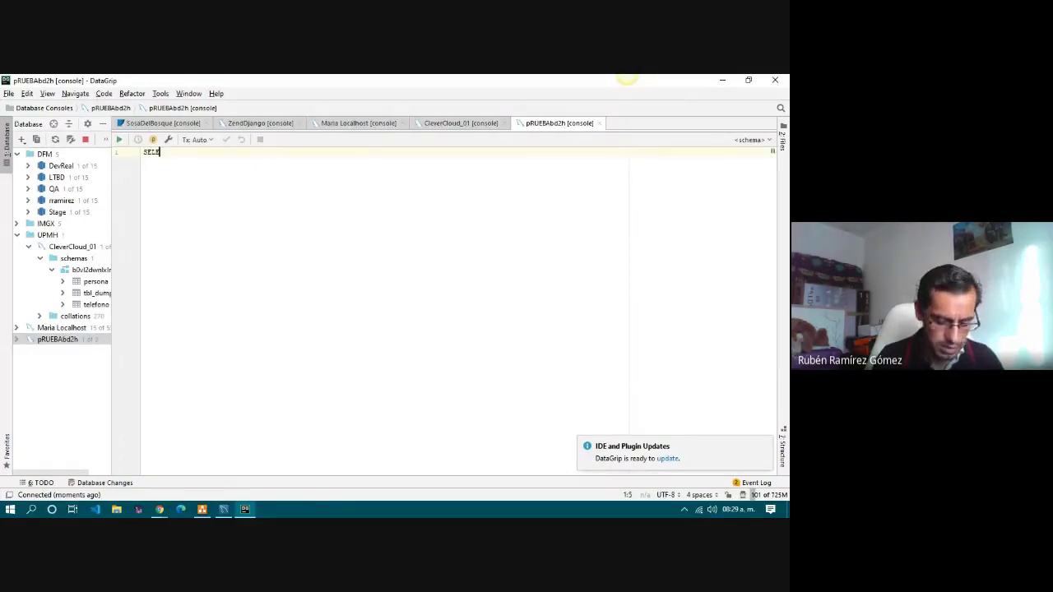
key("BackSpace")
key("BackSpace")
key("BackSpace")
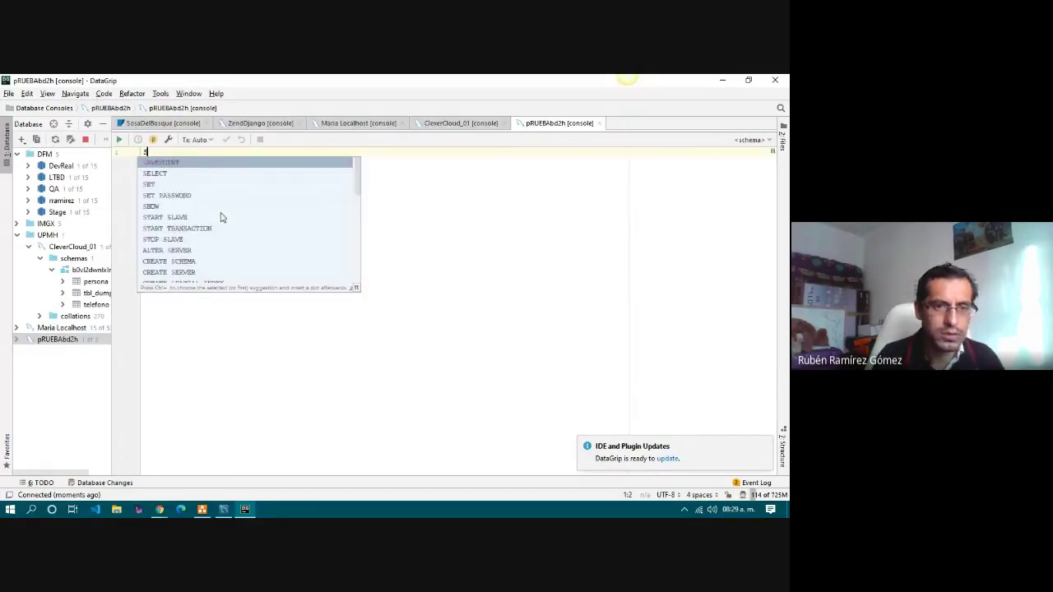
type("HOW TABLES;")
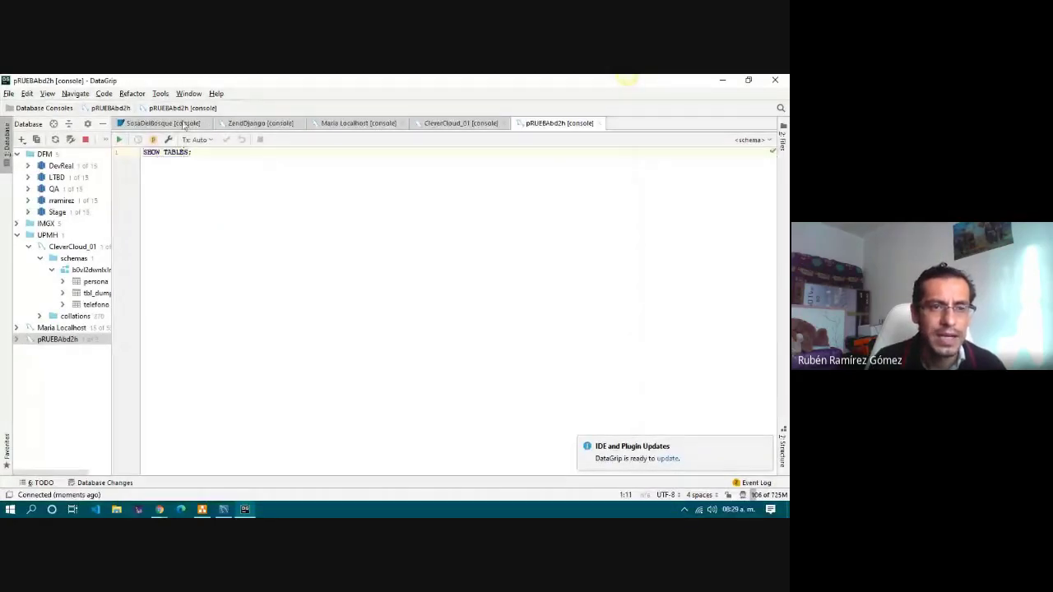
key("ctrl+Return")
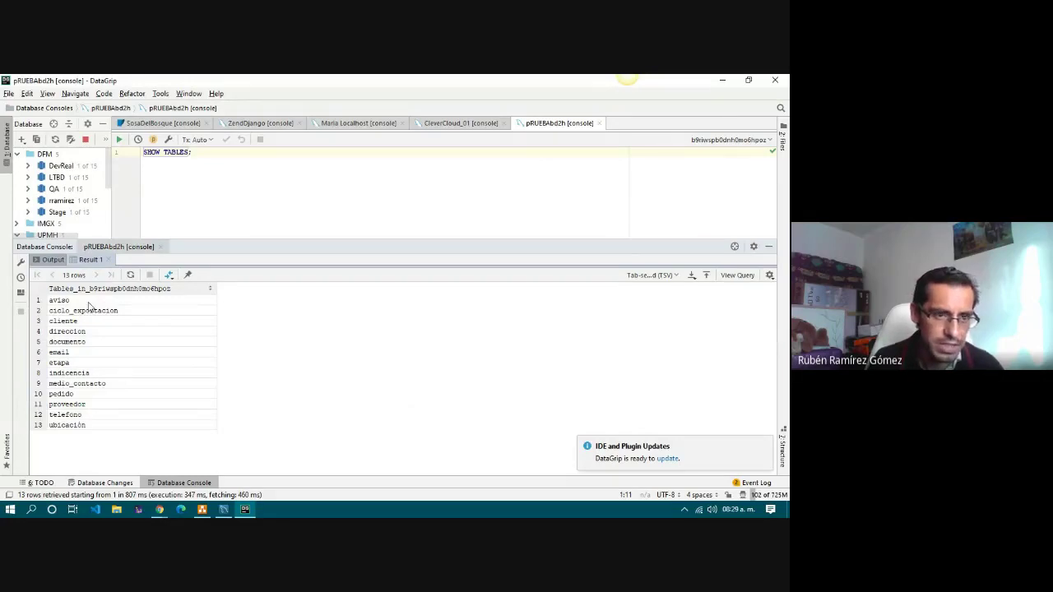
Walk through the listed tables from ciclo_exportacion to ubicación, then return to DB.drawio.
left_click(113, 313)
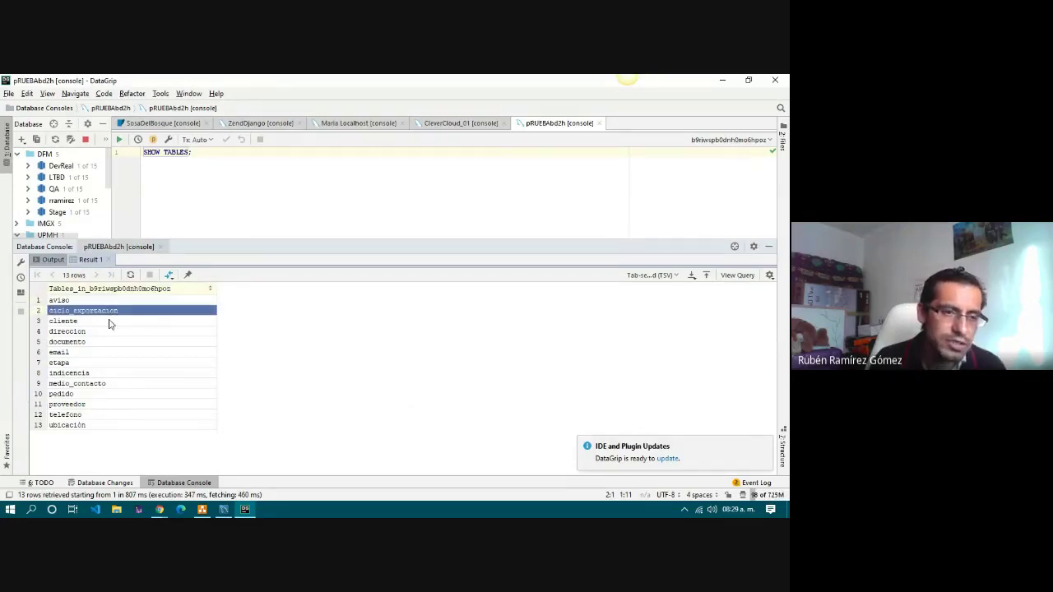
left_click(110, 325)
left_click(112, 333)
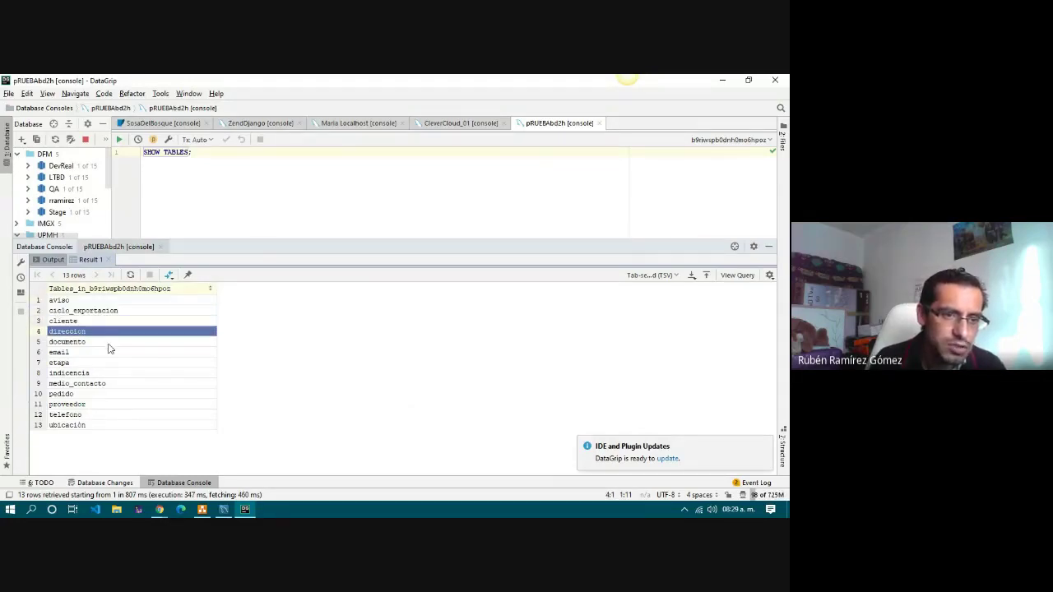
left_click(108, 343)
left_click(105, 353)
left_click(104, 363)
left_click(104, 373)
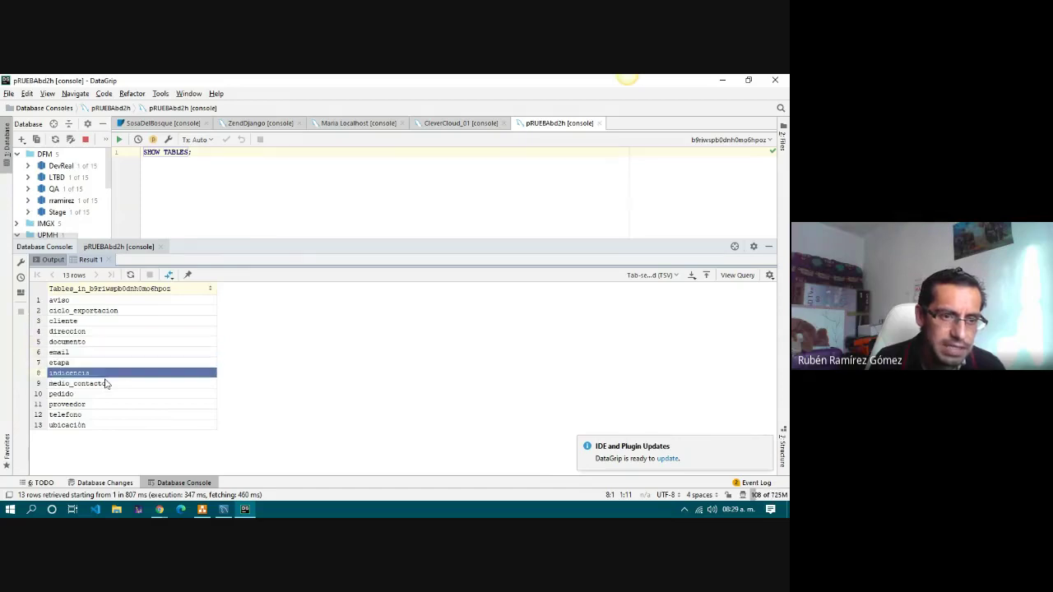
left_click(106, 384)
left_click(110, 395)
left_click(108, 405)
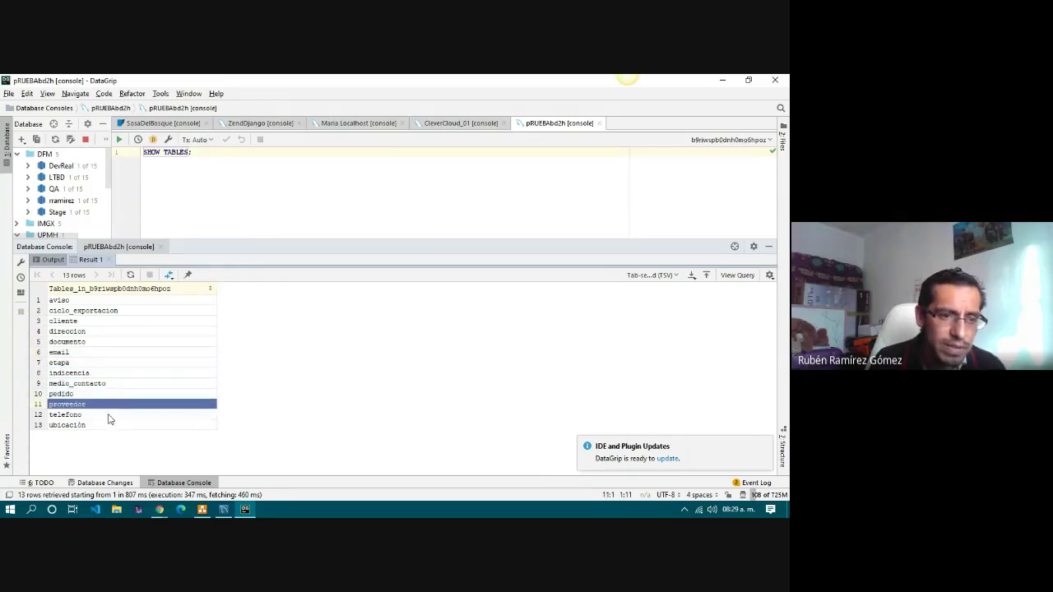
left_click(110, 415)
left_click(112, 425)
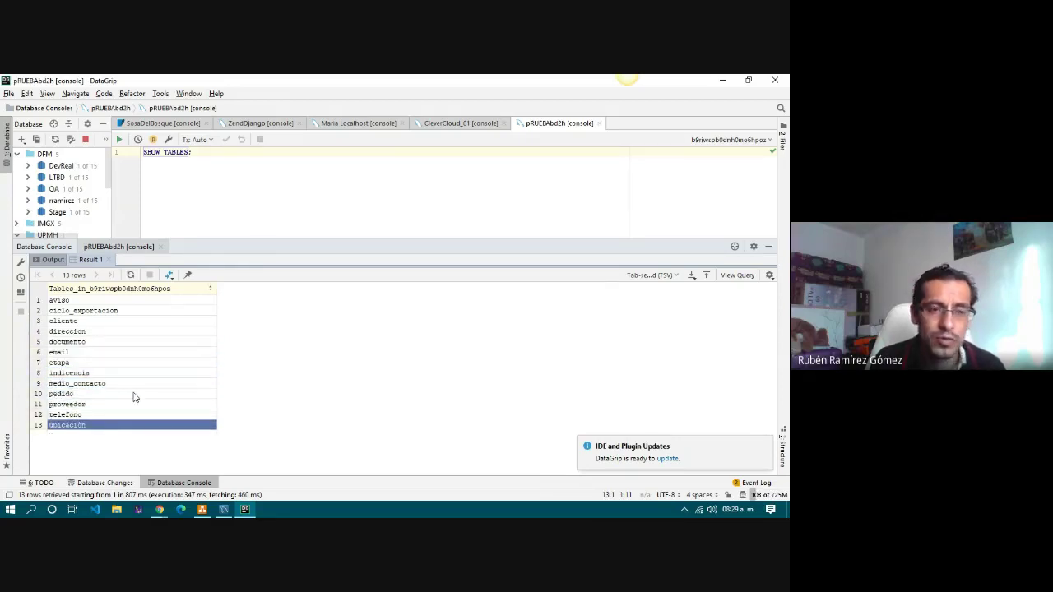
left_click(201, 510)
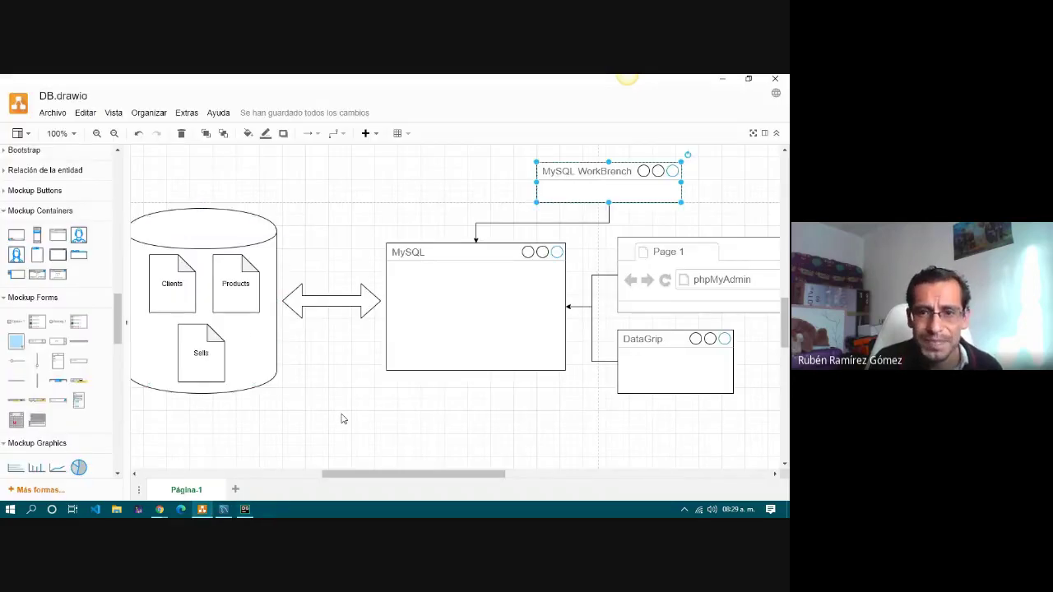
Nudge the MySQL box slightly down in the diagram.
scroll(341, 419, "down", 2)
left_click_drag(430, 298, 428, 306)
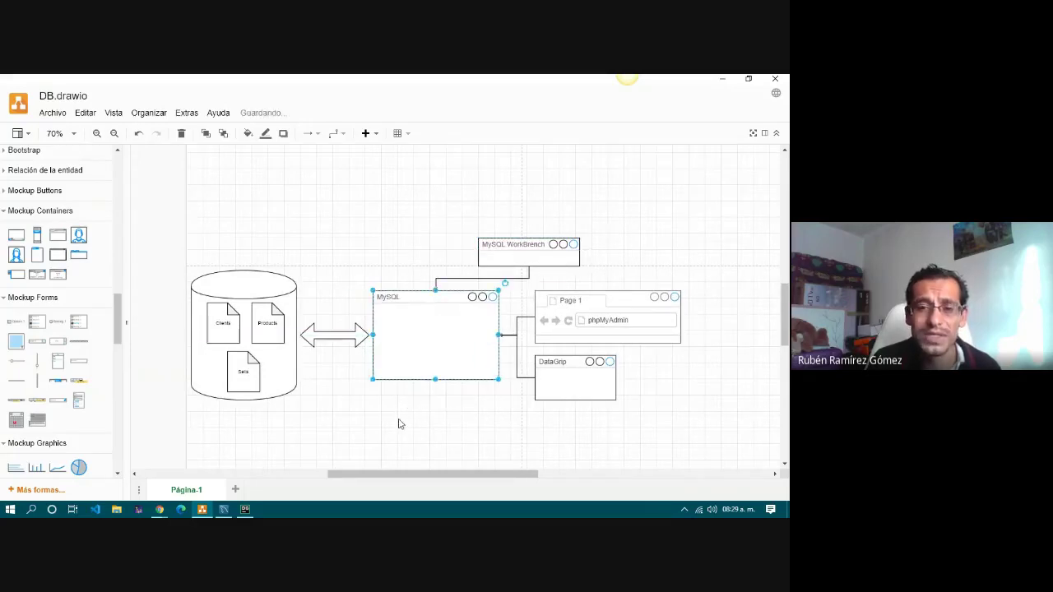
left_click(400, 425)
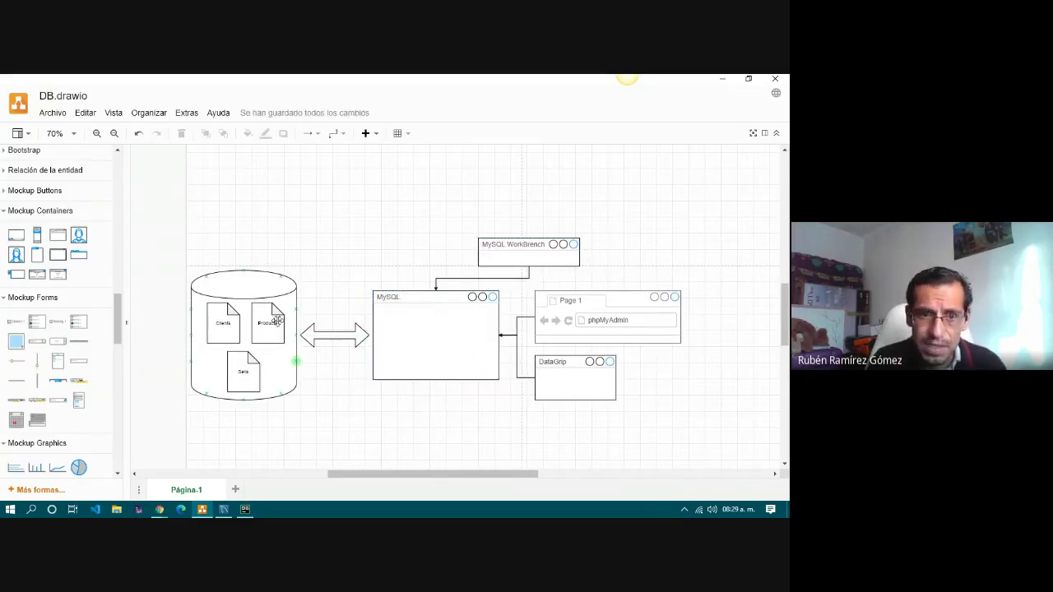
left_click(419, 298)
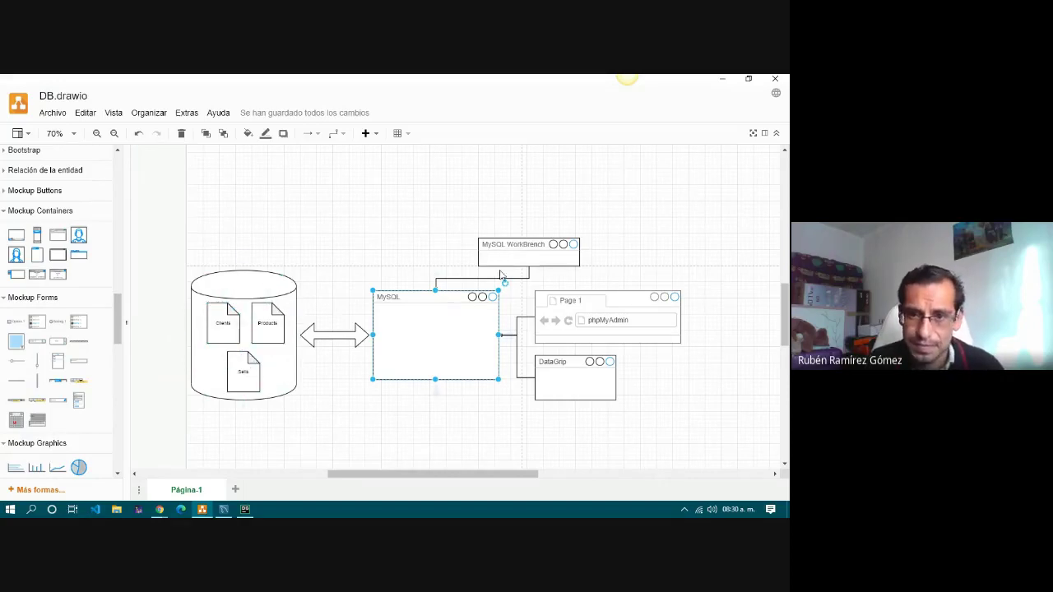
Shift the MySQL WorkBench and DataGrip boxes right into a column with phpMyAdmin.
left_click_drag(516, 249, 573, 253)
left_click_drag(558, 364, 567, 364)
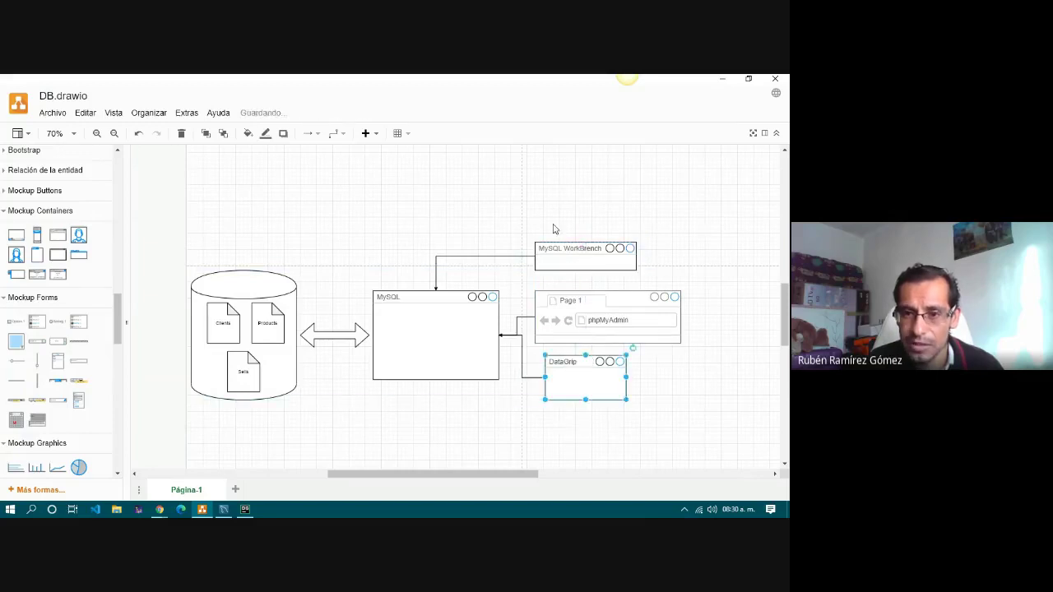
left_click(623, 198)
left_click_drag(515, 216, 726, 428)
left_click(610, 194)
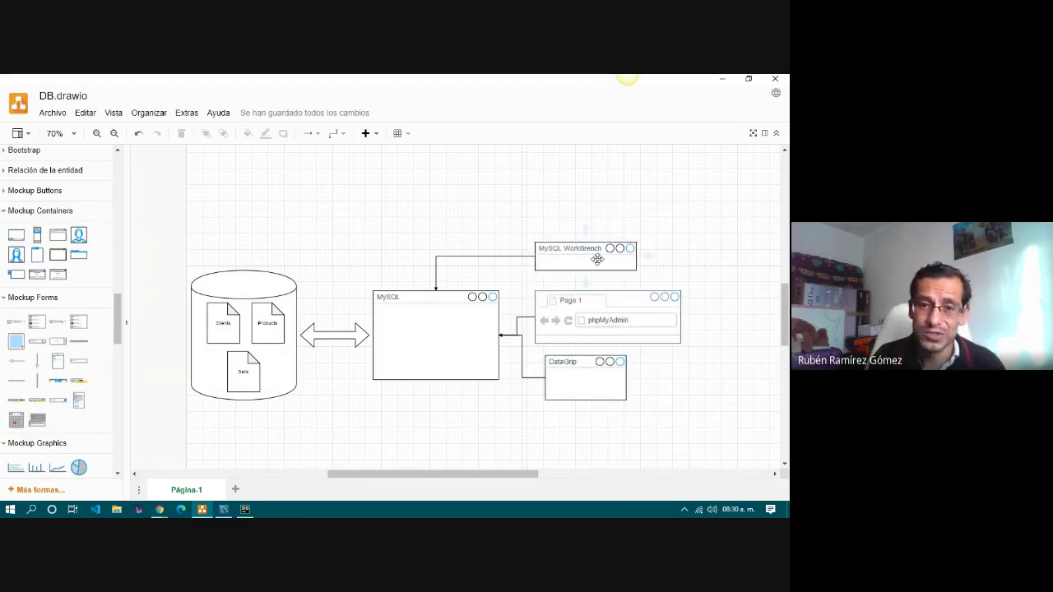
left_click(416, 323)
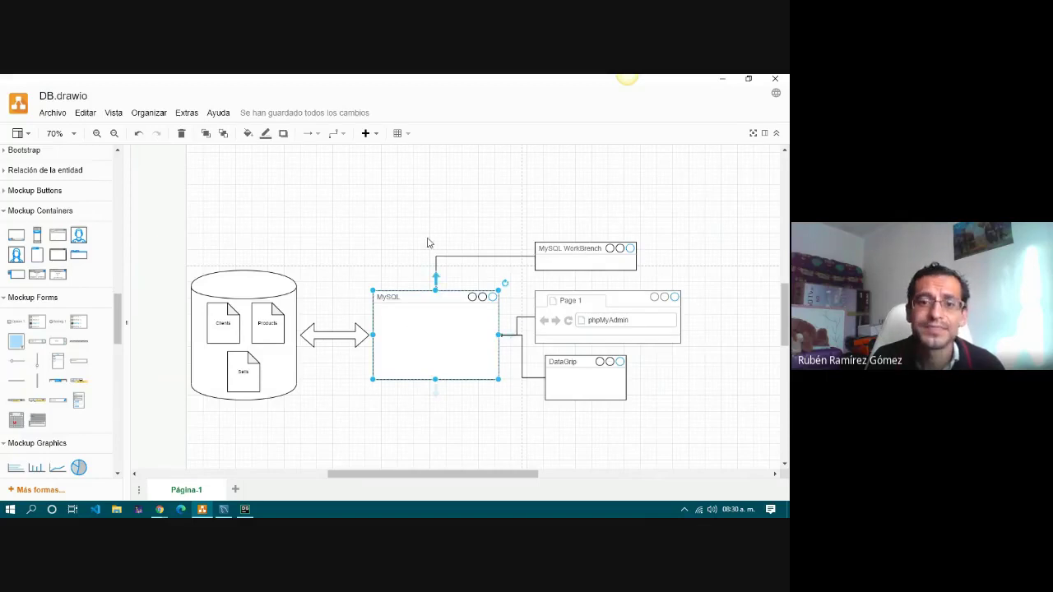
left_click(377, 205)
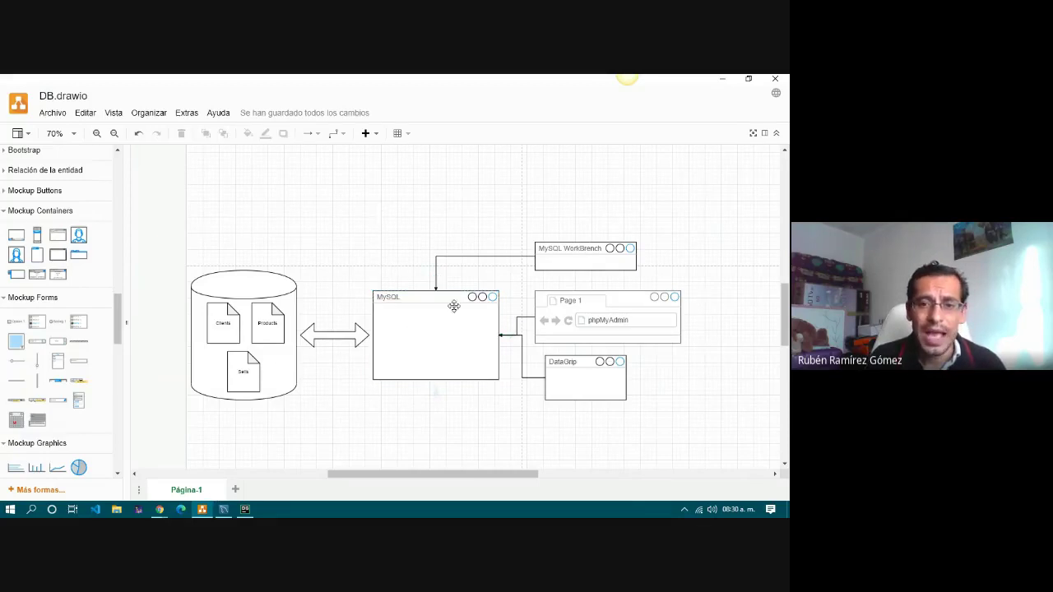
left_click(590, 314)
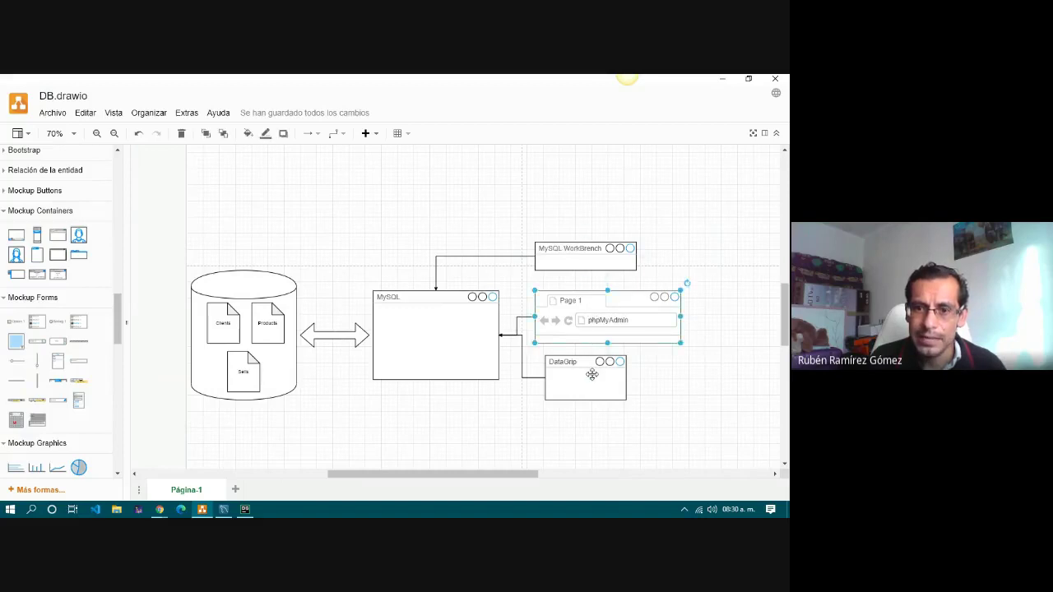
left_click(591, 372)
left_click(592, 315)
left_click(581, 250)
left_click(585, 320)
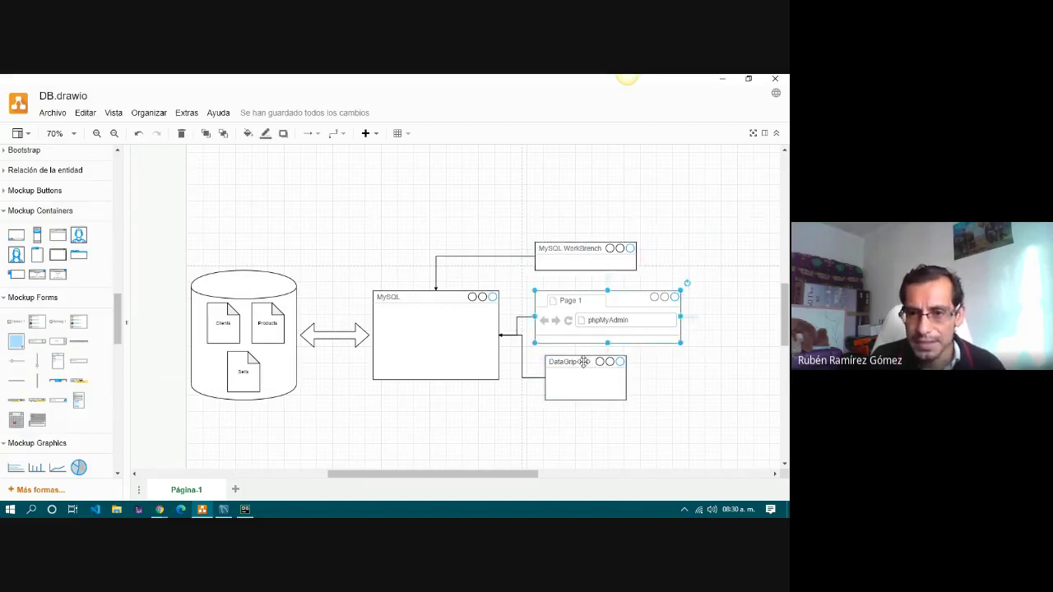
left_click(583, 374)
left_click(580, 317)
left_click(573, 251)
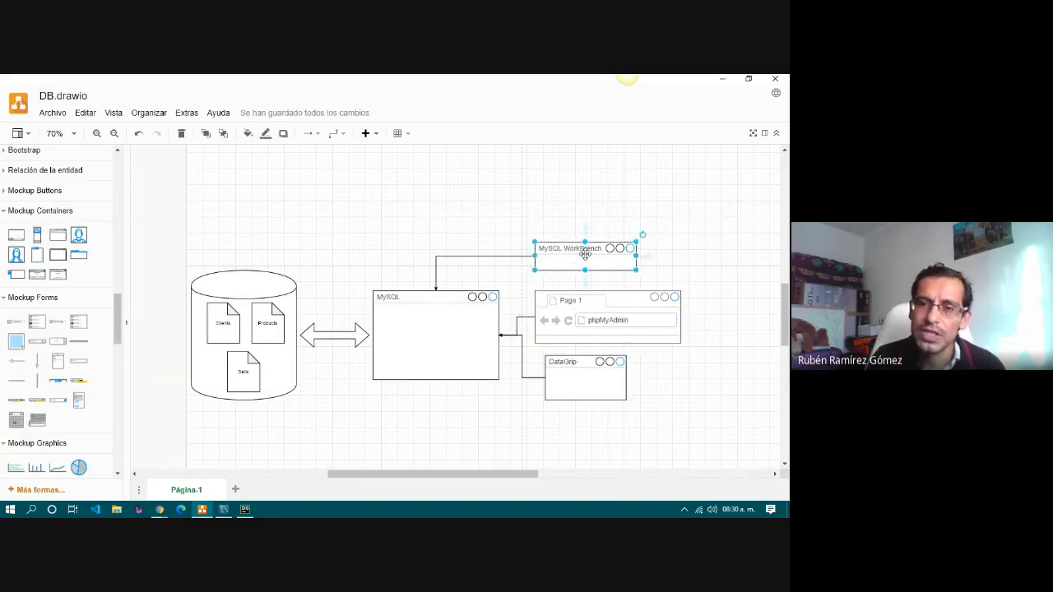
left_click(579, 374)
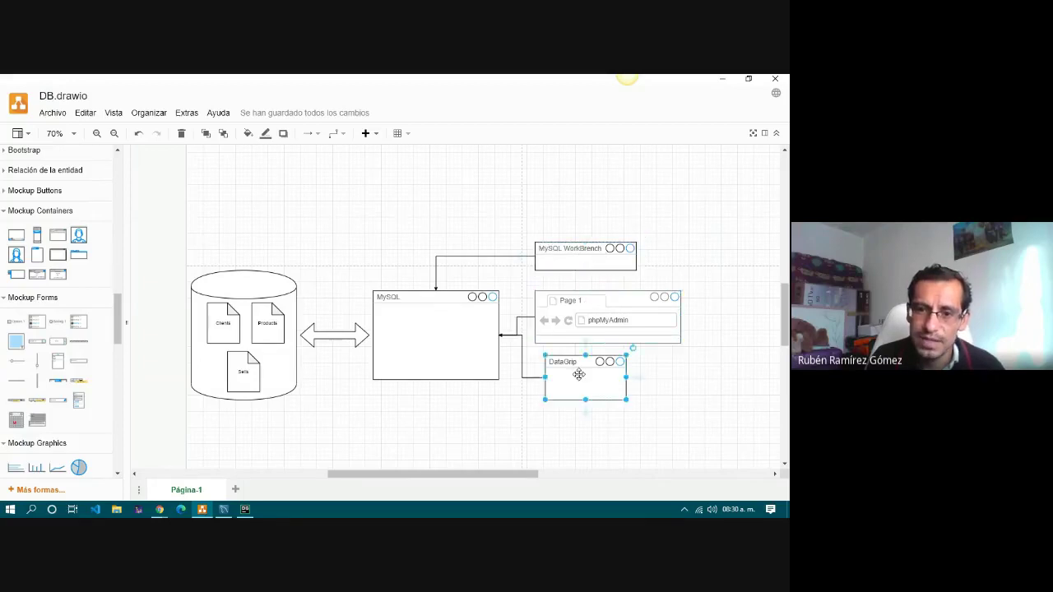
left_click(581, 328)
left_click(579, 254)
left_click(577, 329)
left_click(576, 376)
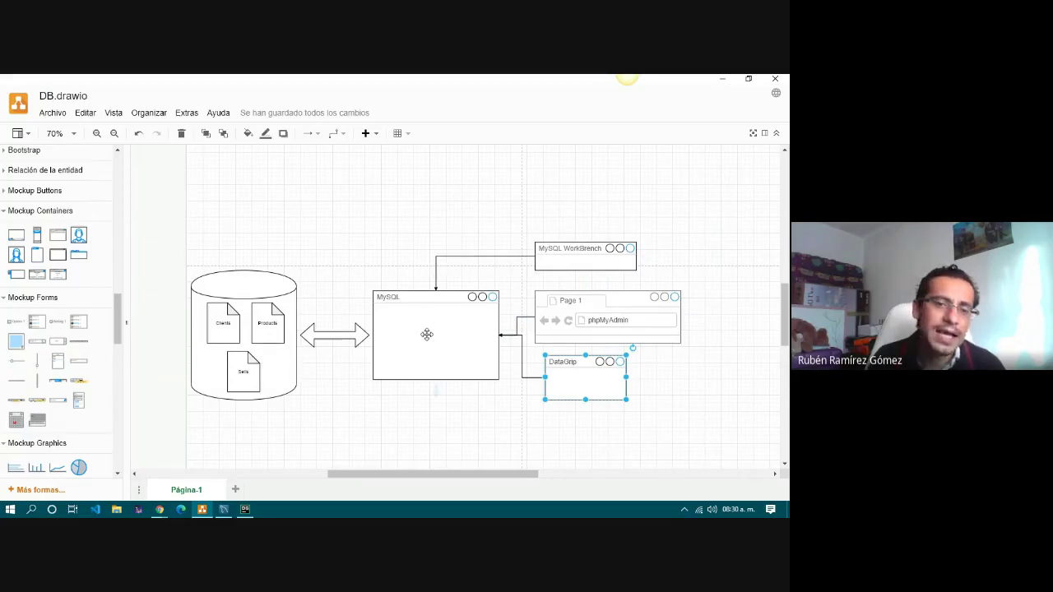
left_click(426, 335)
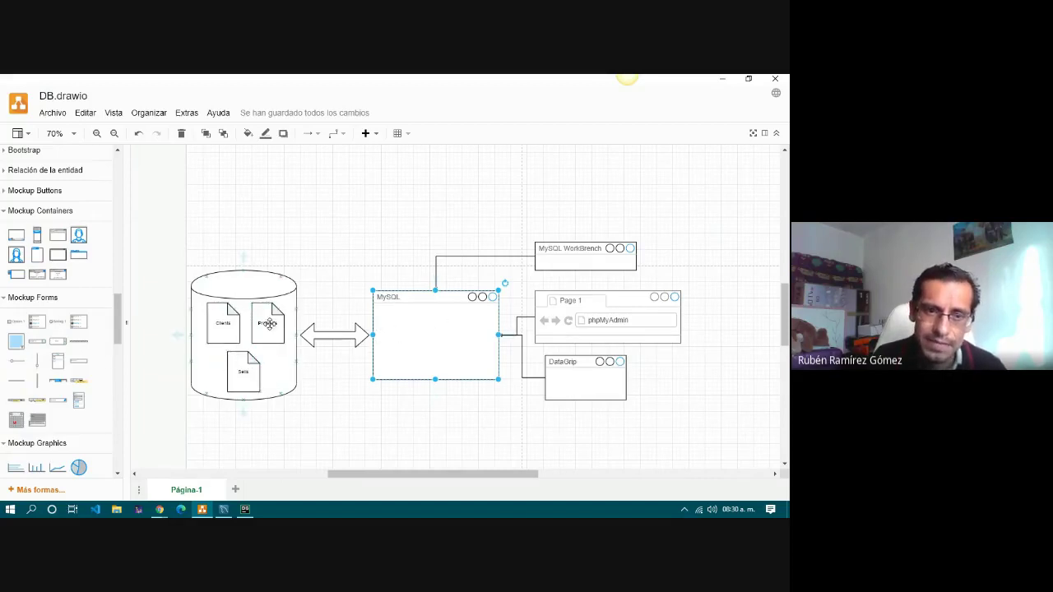
left_click(337, 279)
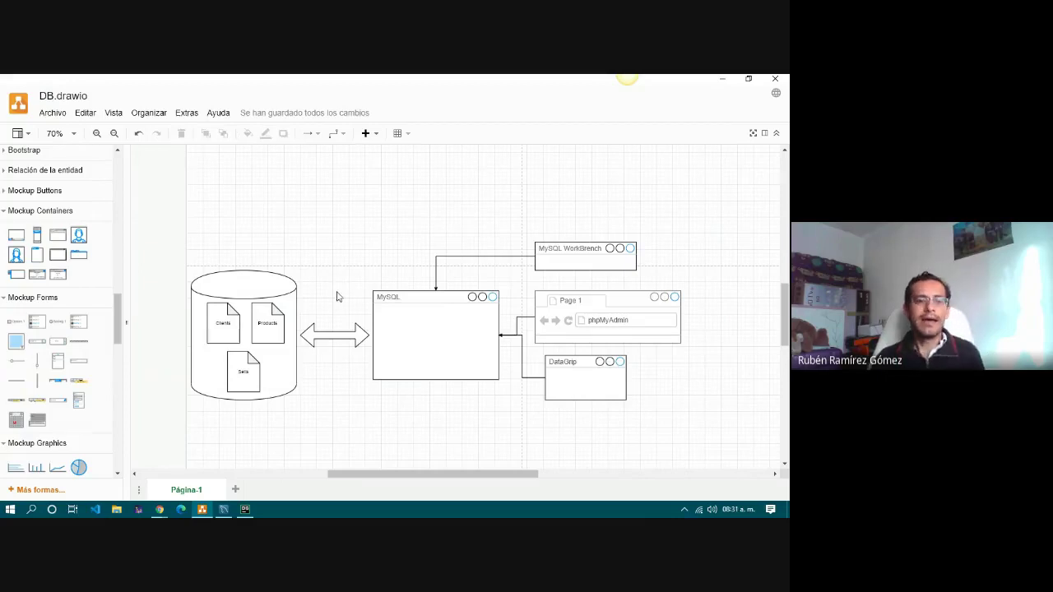
Bring the Google Meet call forward from the Clever Cloud Chrome window, showing the participant grid.
mouse_move(160, 510)
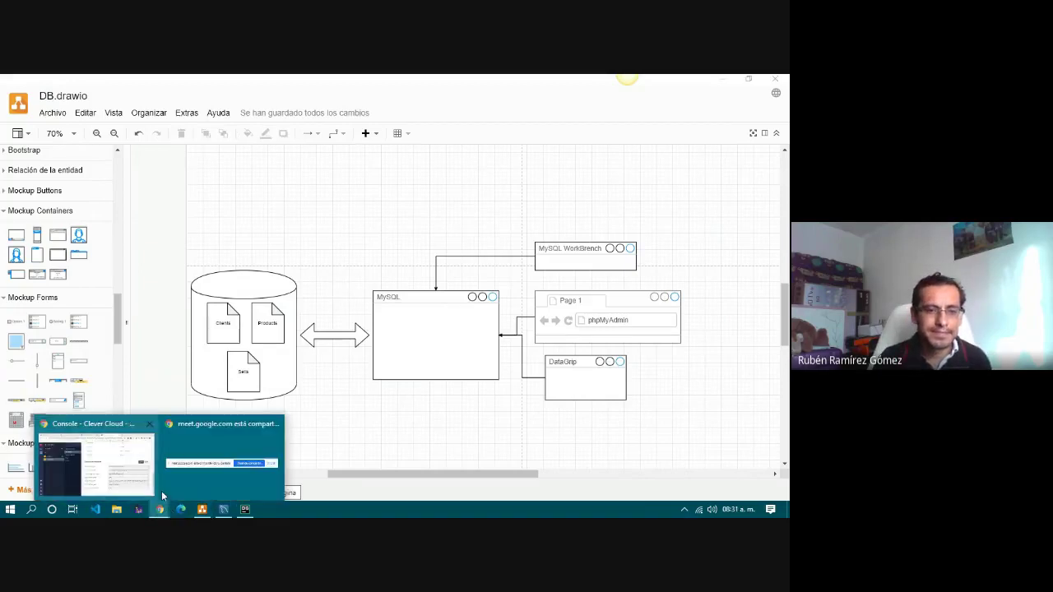
left_click(132, 480)
left_click(337, 83)
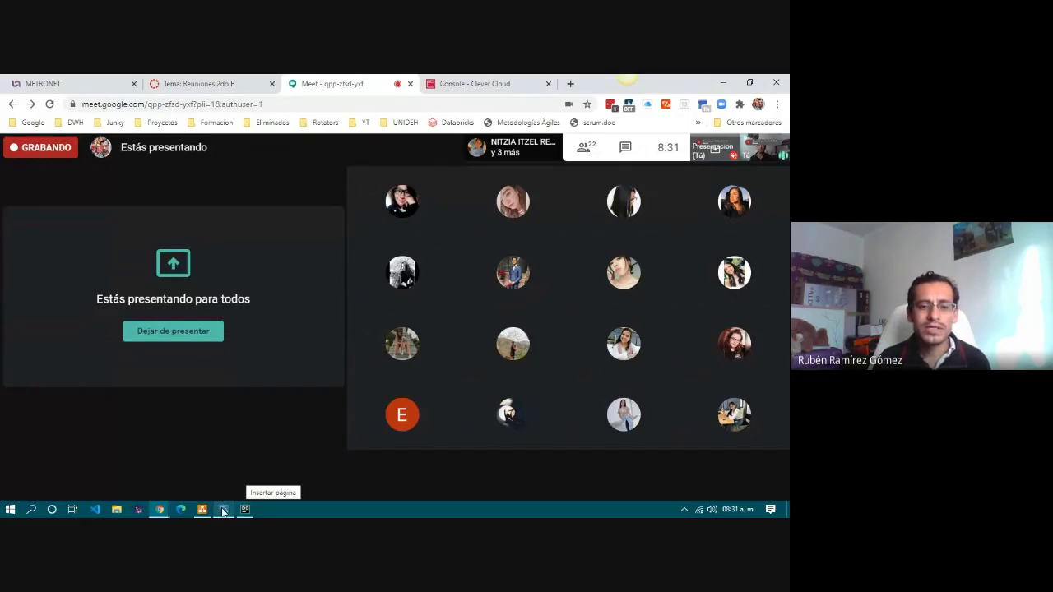
mouse_move(223, 512)
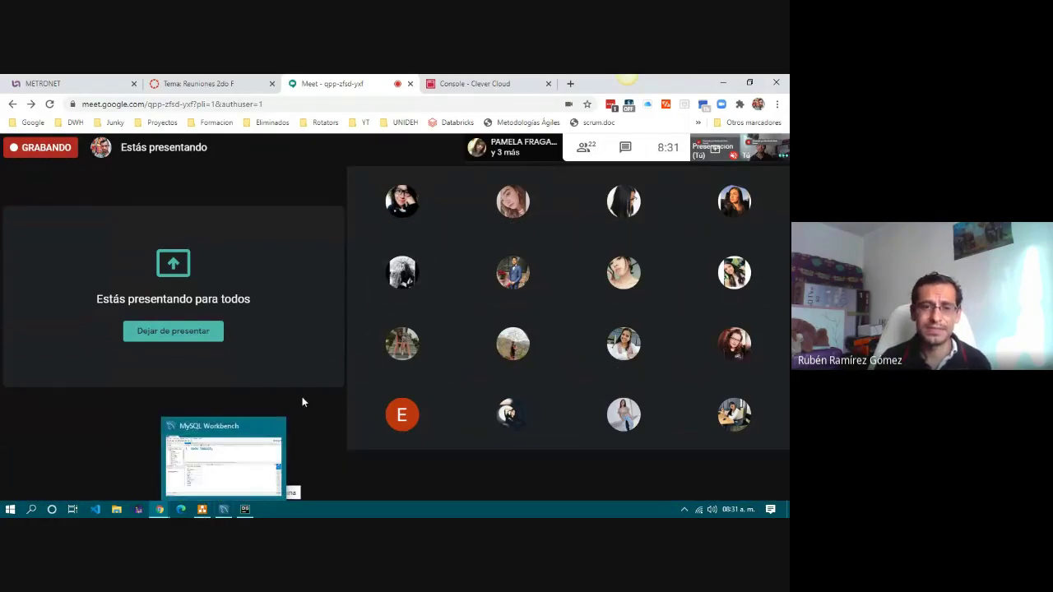
mouse_move(302, 398)
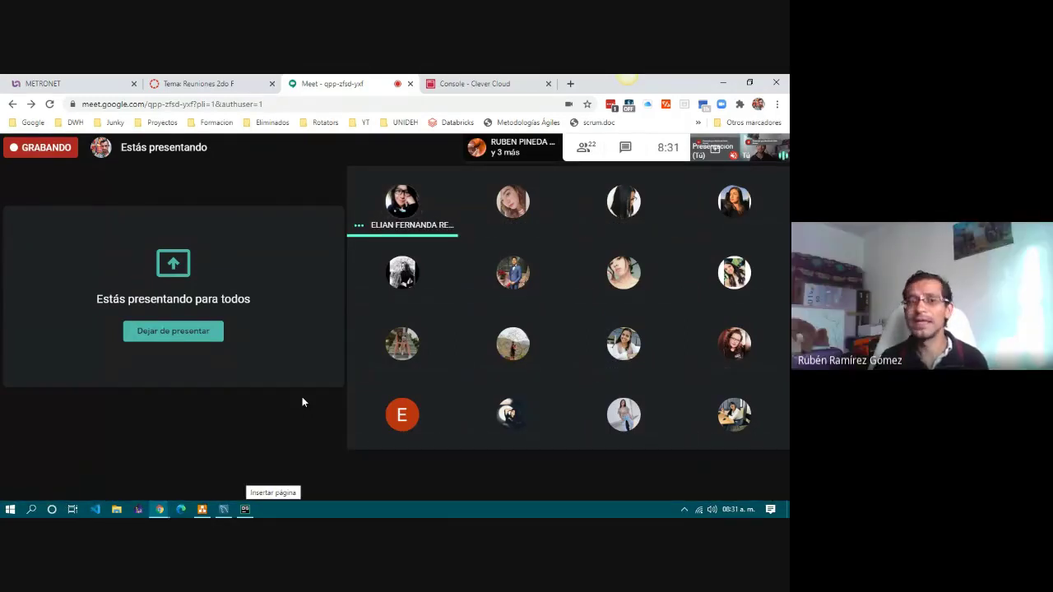
mouse_move(300, 446)
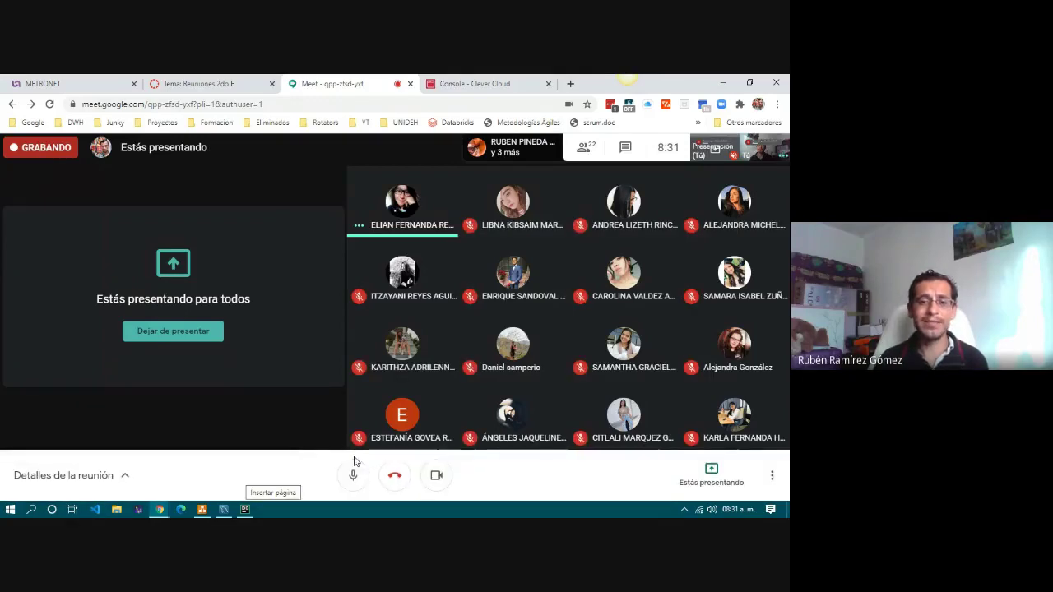
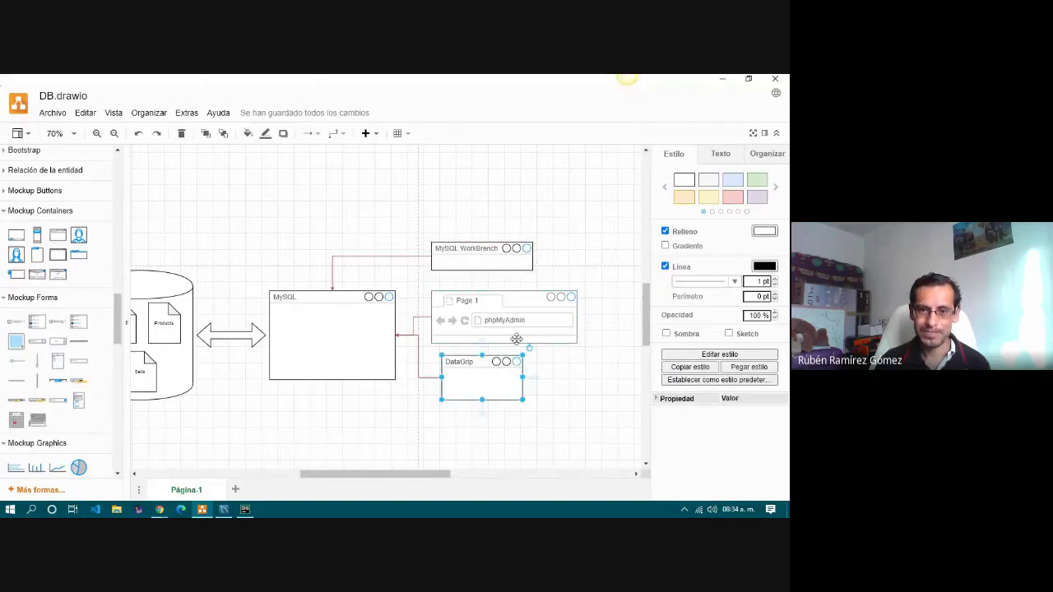
left_click(488, 251)
left_click(502, 298)
left_click(503, 375)
left_click(504, 319)
left_click(487, 265)
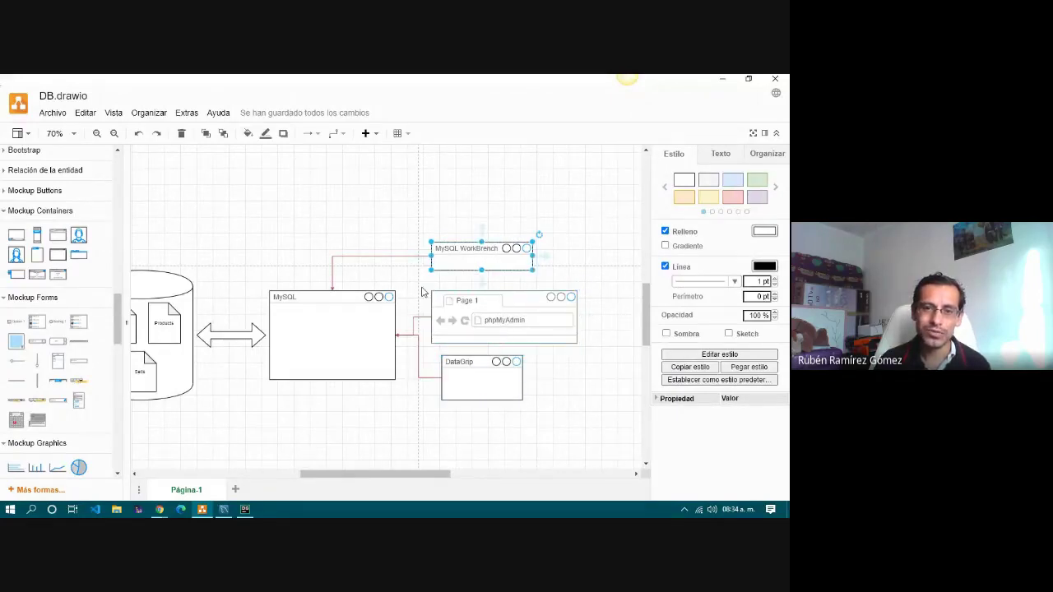
left_click(356, 316)
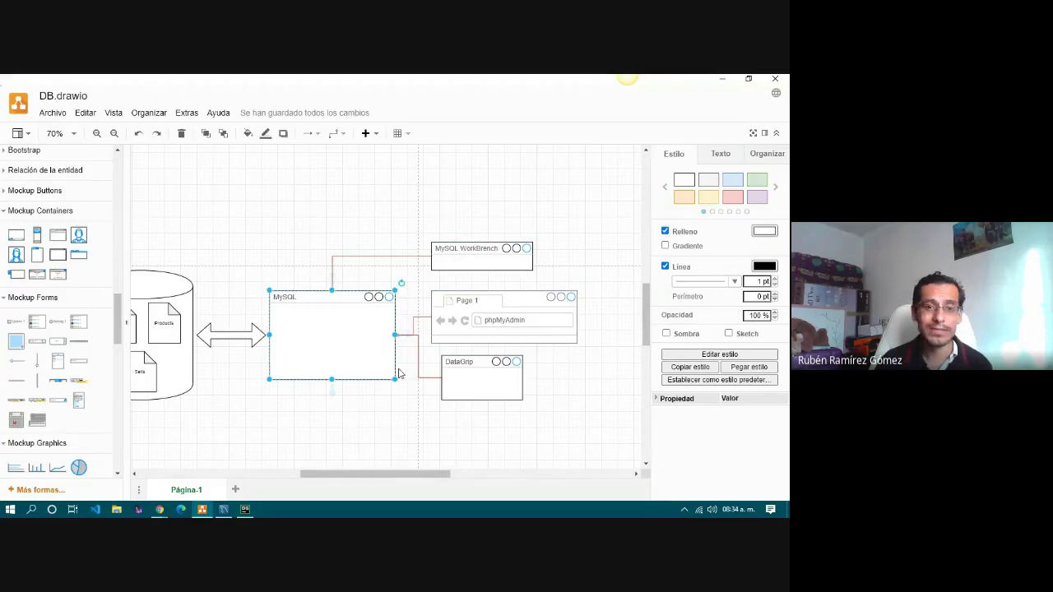
left_click_drag(416, 474, 375, 476)
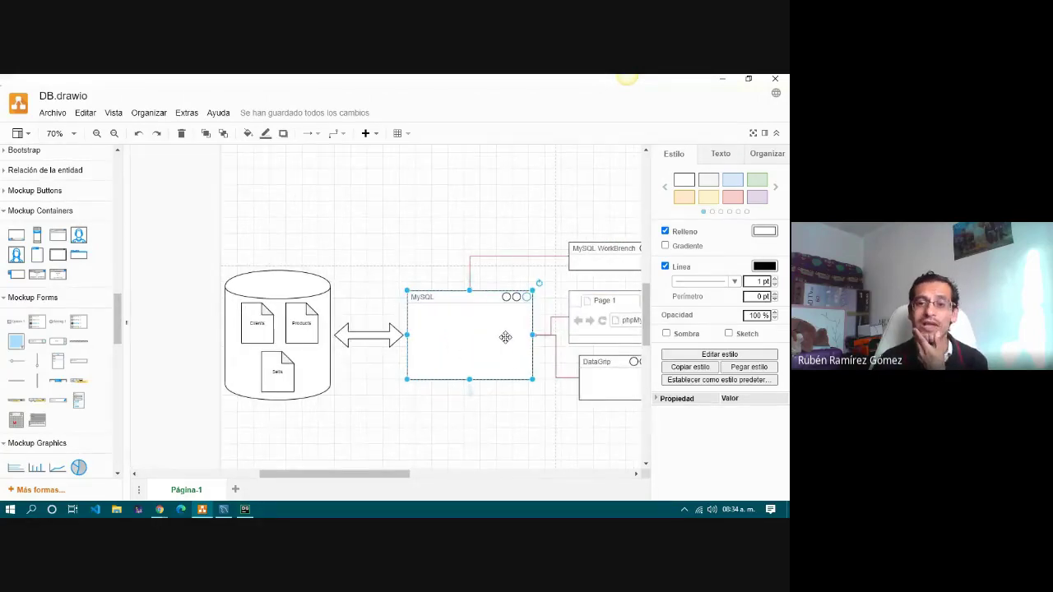
left_click(325, 374)
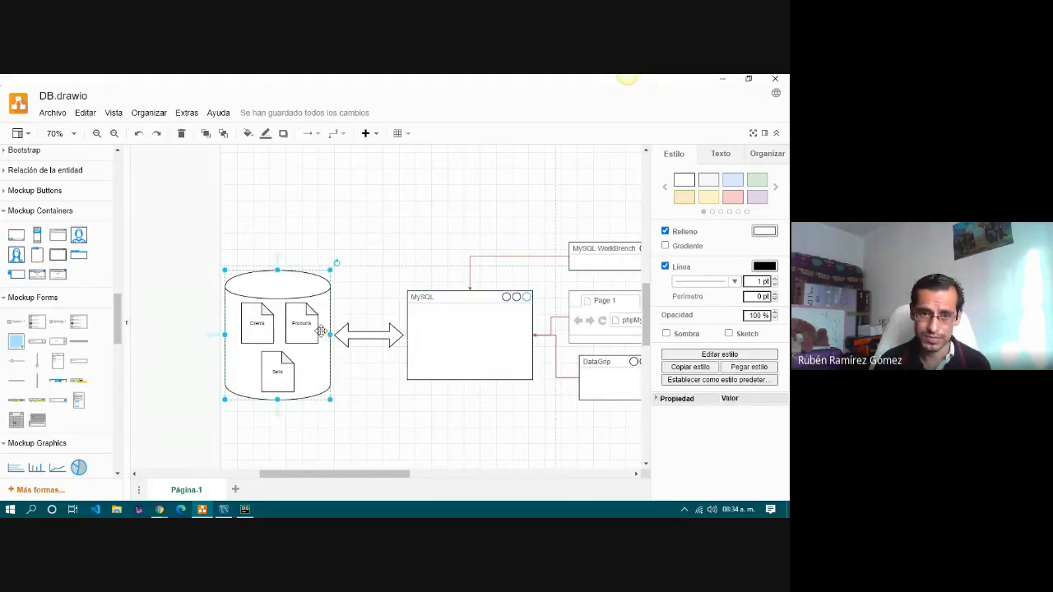
left_click(467, 336)
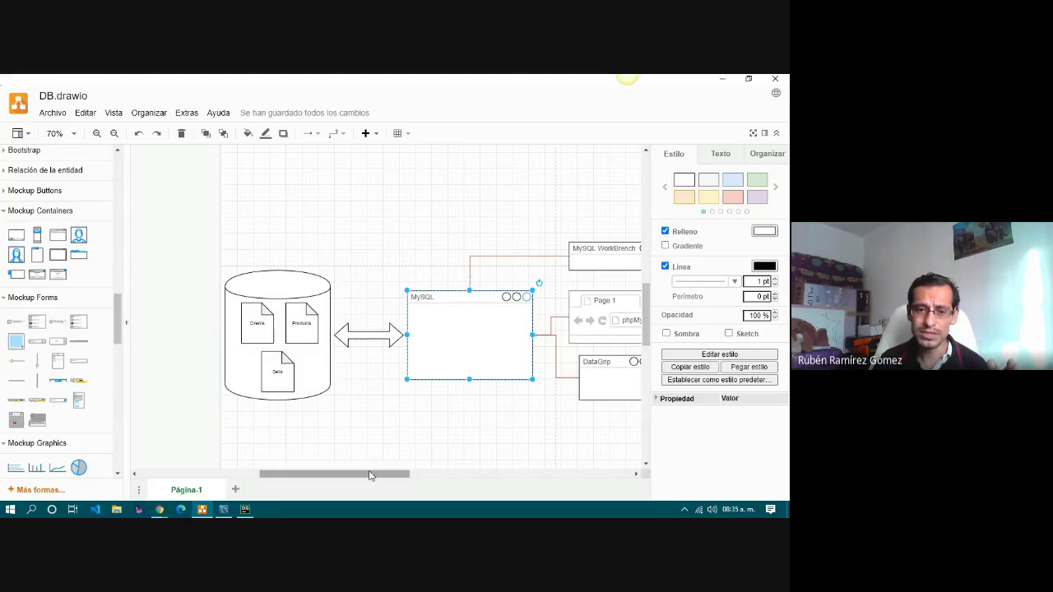
left_click_drag(370, 475, 433, 475)
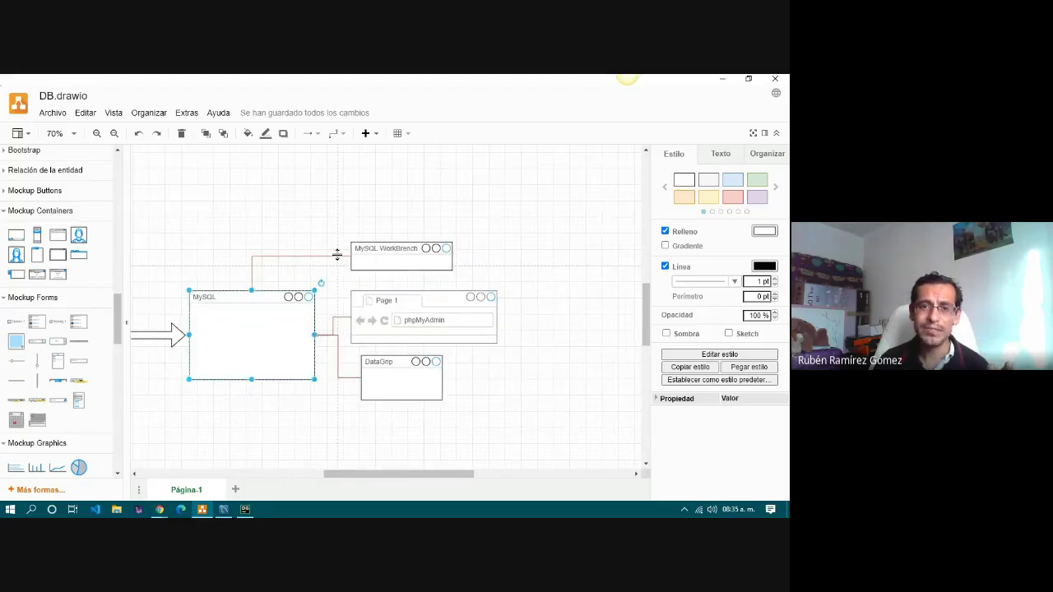
left_click(387, 260)
left_click(399, 308)
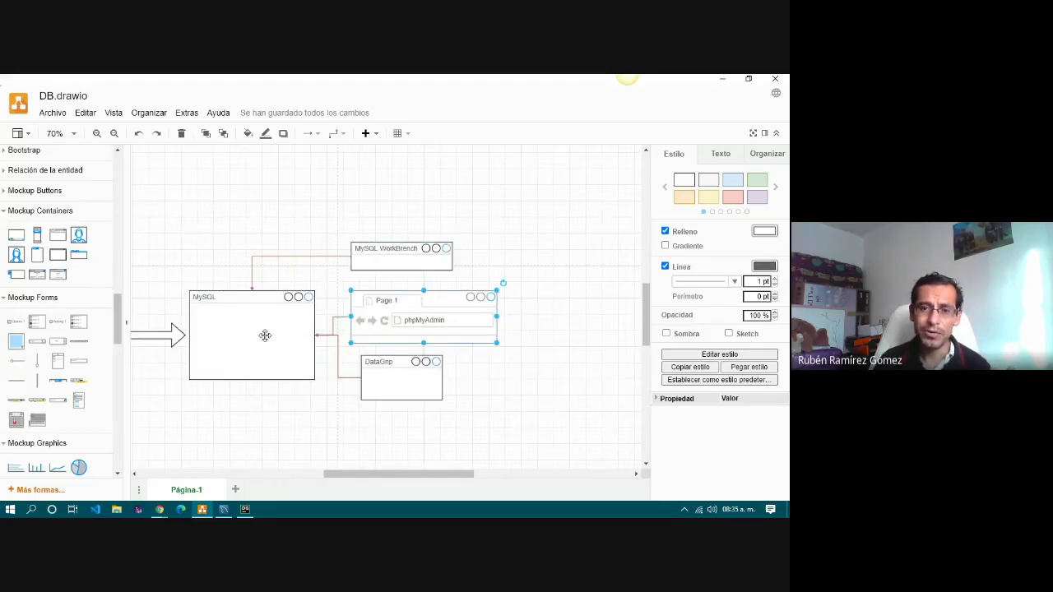
left_click(410, 380)
left_click(391, 320)
left_click(396, 255)
left_click(395, 313)
left_click(394, 359)
left_click(403, 317)
left_click(402, 259)
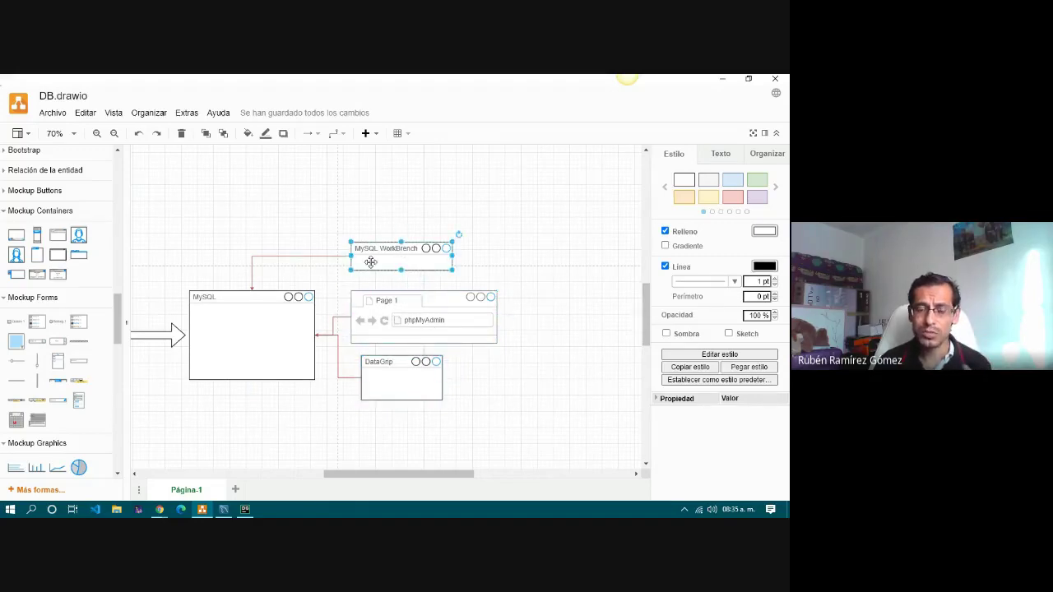
left_click(302, 251)
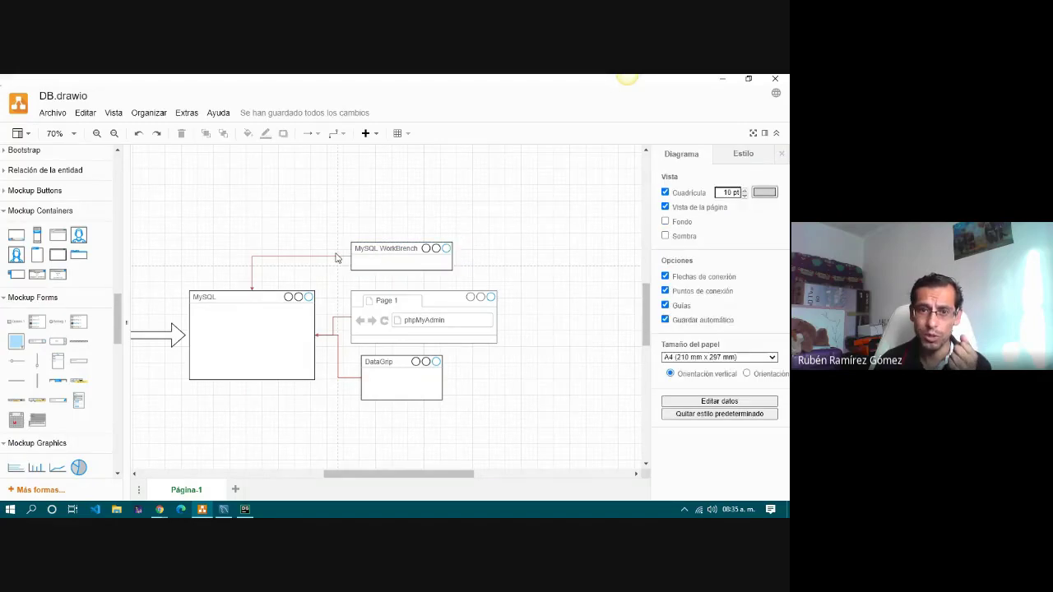
left_click(383, 253)
left_click(386, 379)
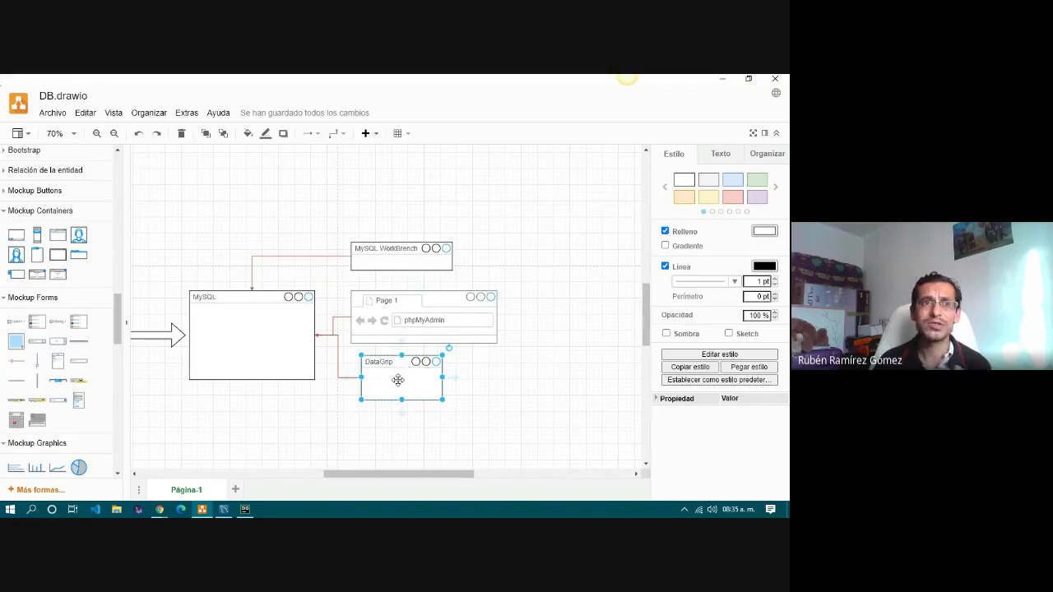
left_click(319, 335)
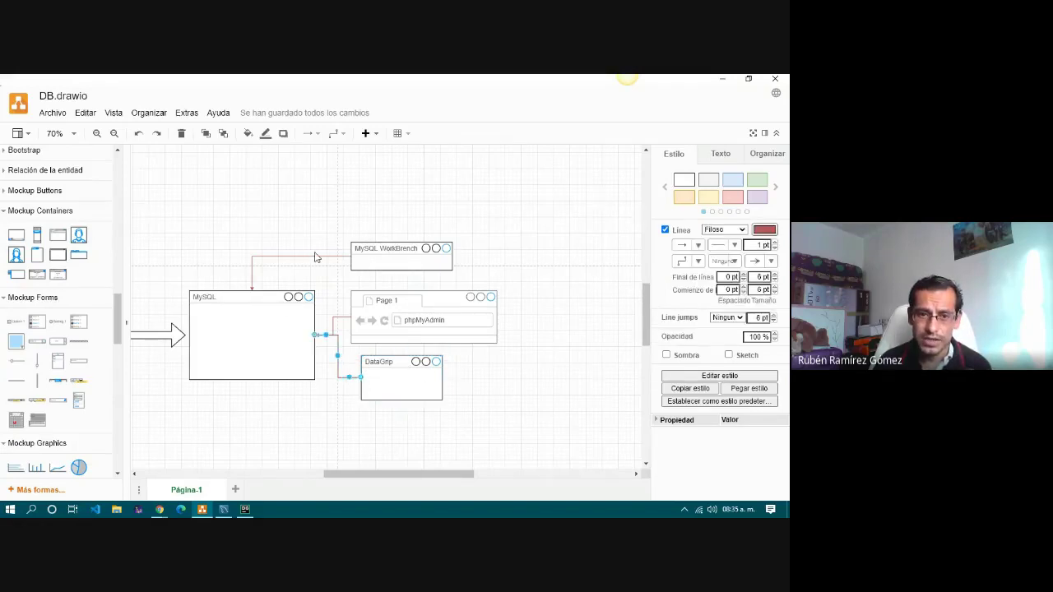
left_click(313, 257)
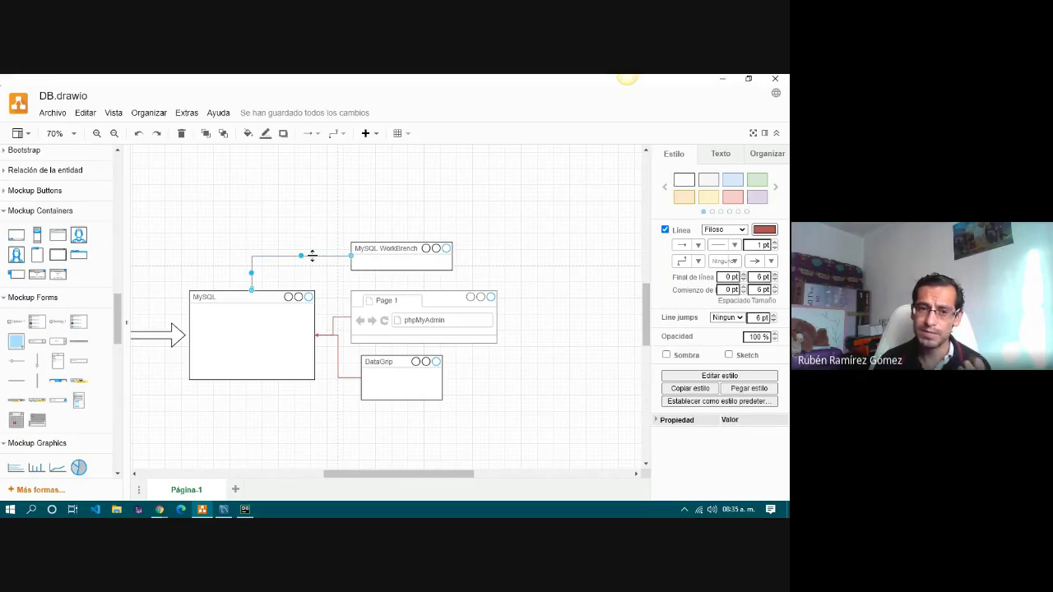
left_click(336, 376)
left_click(402, 309)
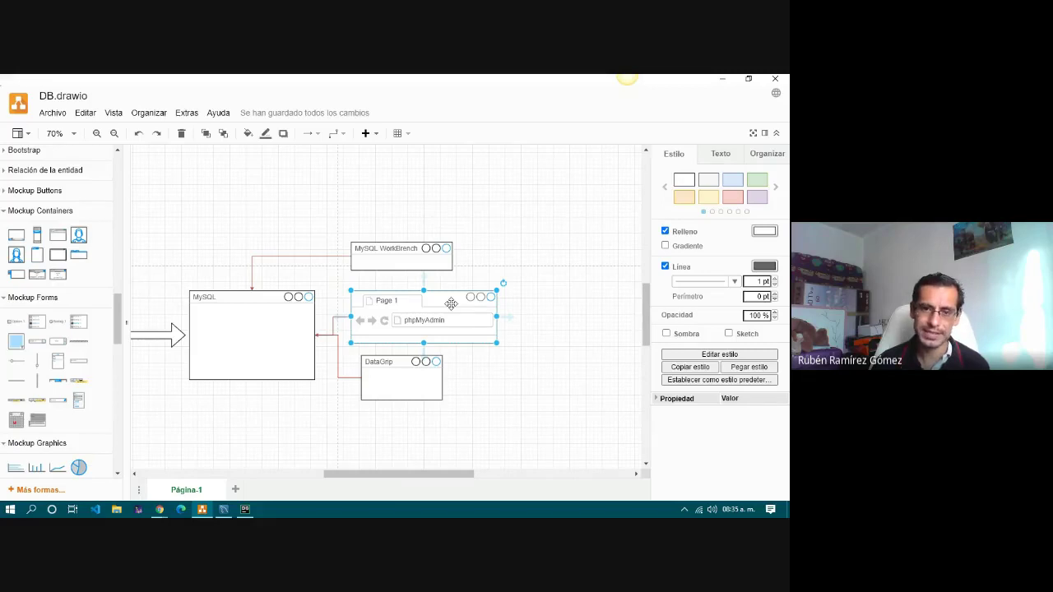
left_click(415, 383)
left_click(423, 259)
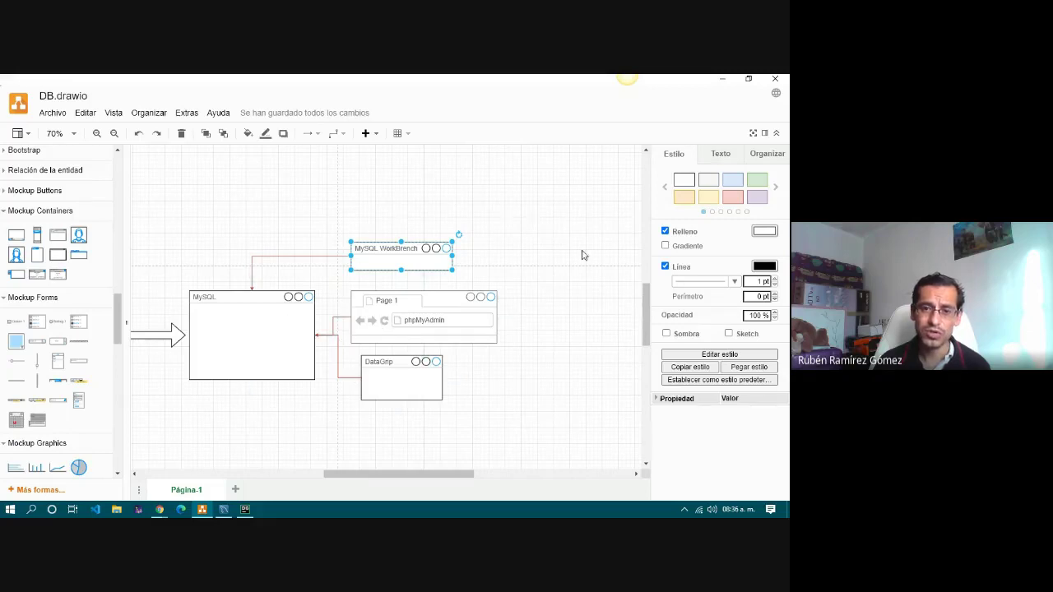
left_click(387, 215)
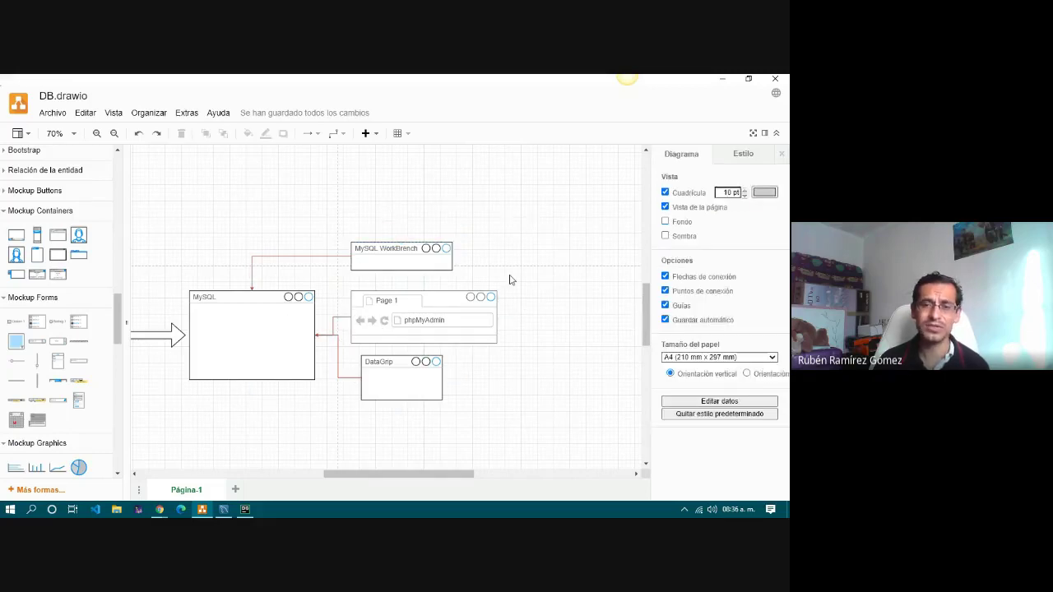
left_click(405, 252)
left_click(423, 306)
left_click(414, 379)
left_click(411, 297)
left_click(407, 253)
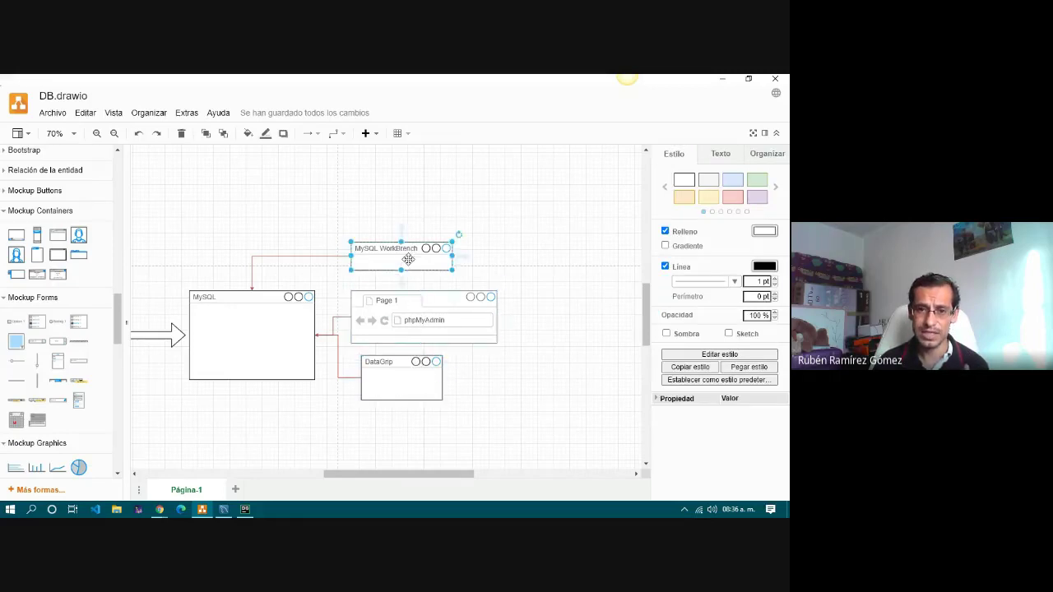
left_click(412, 330)
left_click(413, 372)
left_click(575, 327)
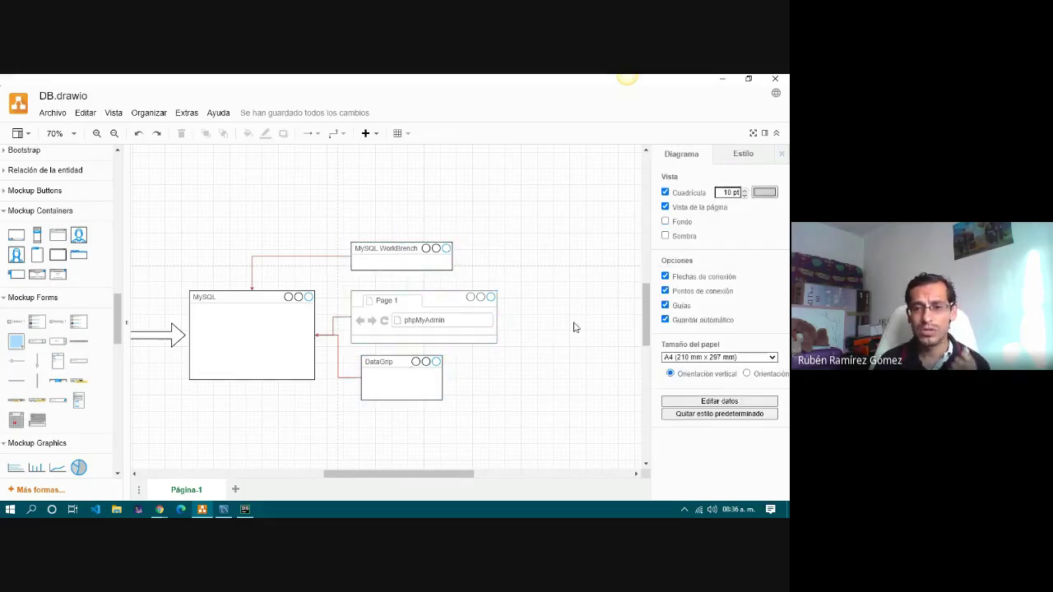
left_click(240, 328)
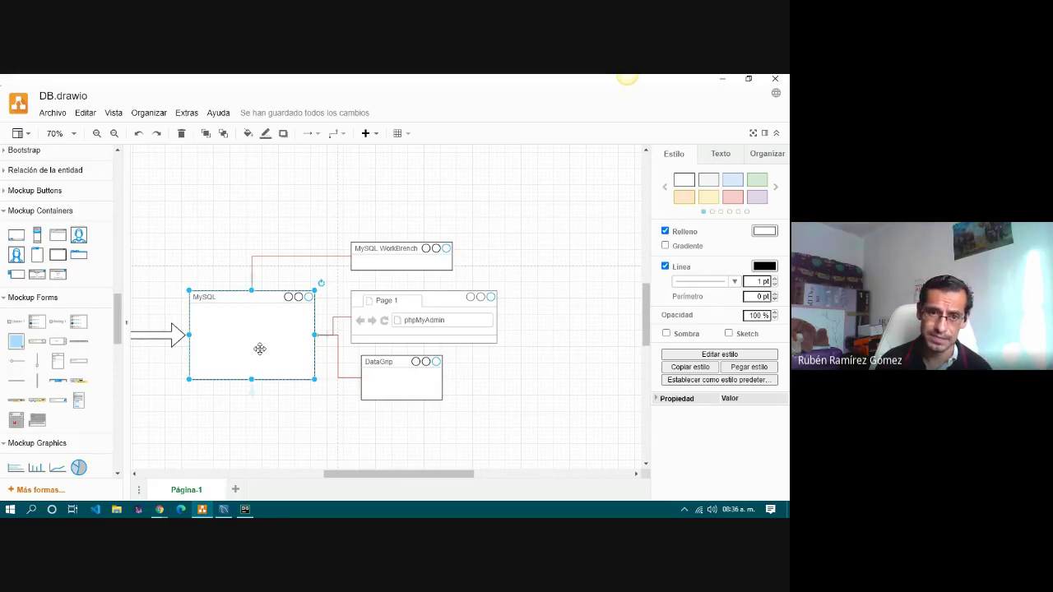
left_click(381, 463)
left_click_drag(400, 475, 357, 486)
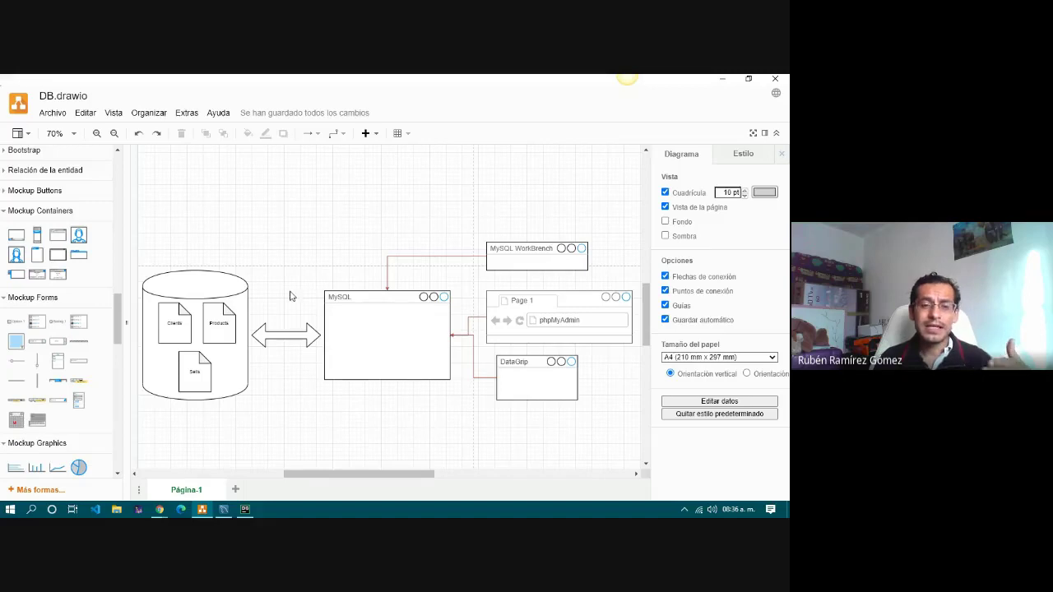
Select the database, MySQL, WorkBench, phpMyAdmin and DataGrip boxes in turn to review the diagram.
left_click(176, 288)
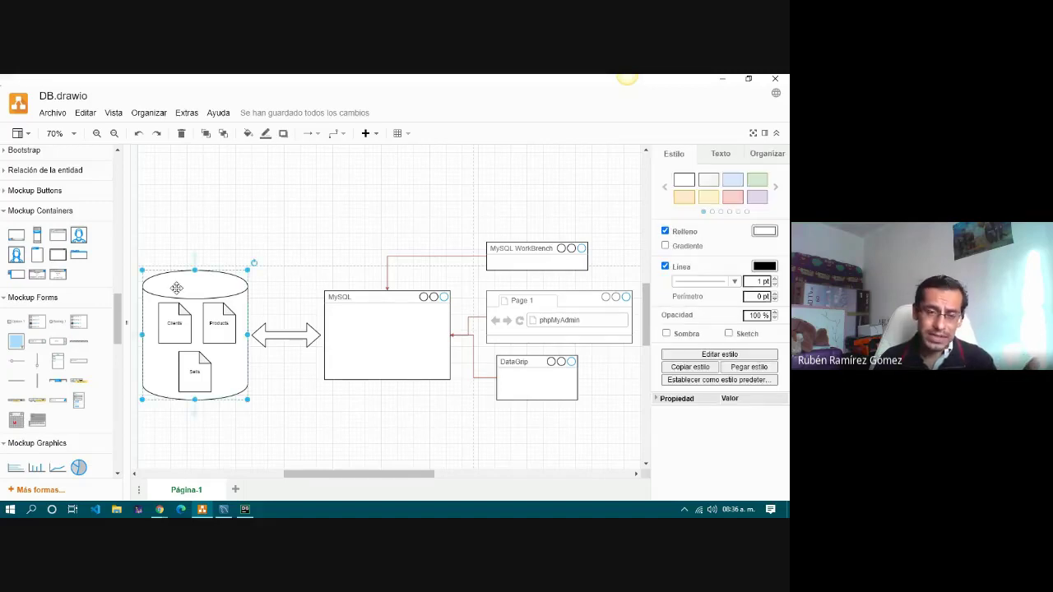
left_click(376, 300)
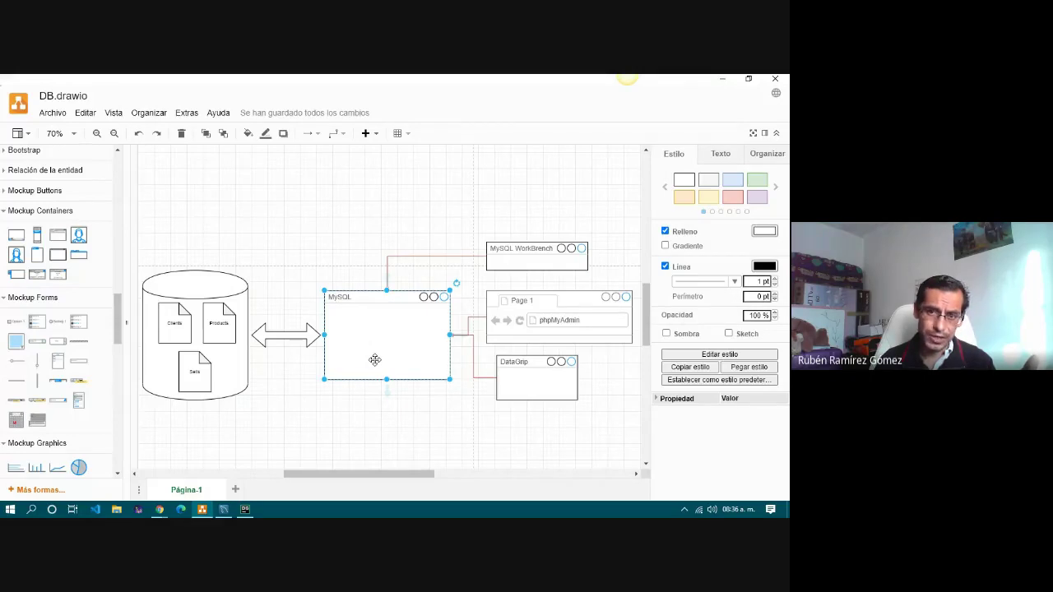
left_click(544, 260)
left_click(544, 309)
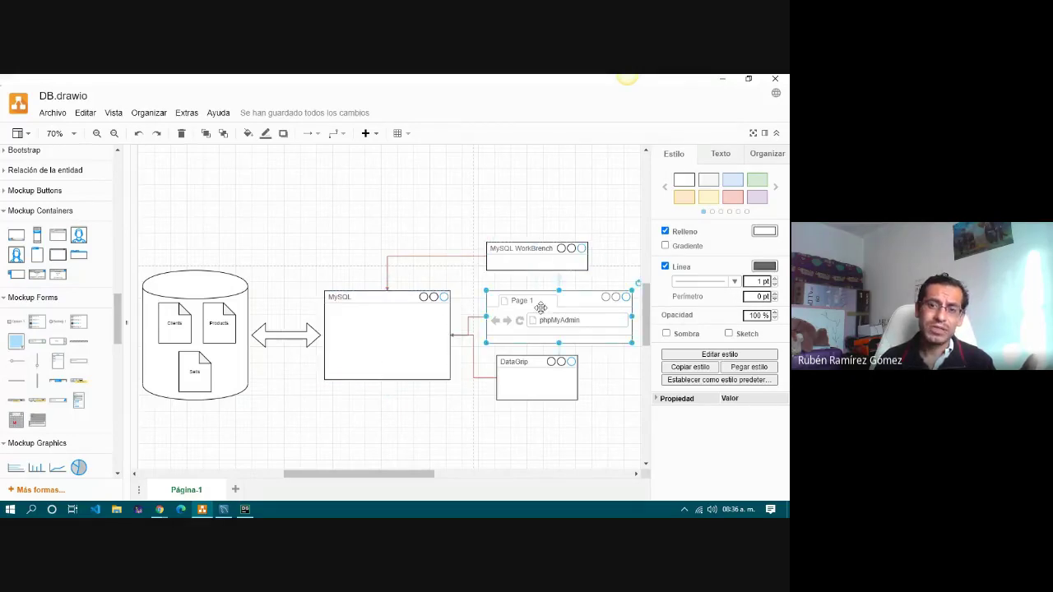
left_click(540, 380)
left_click(541, 323)
left_click(539, 260)
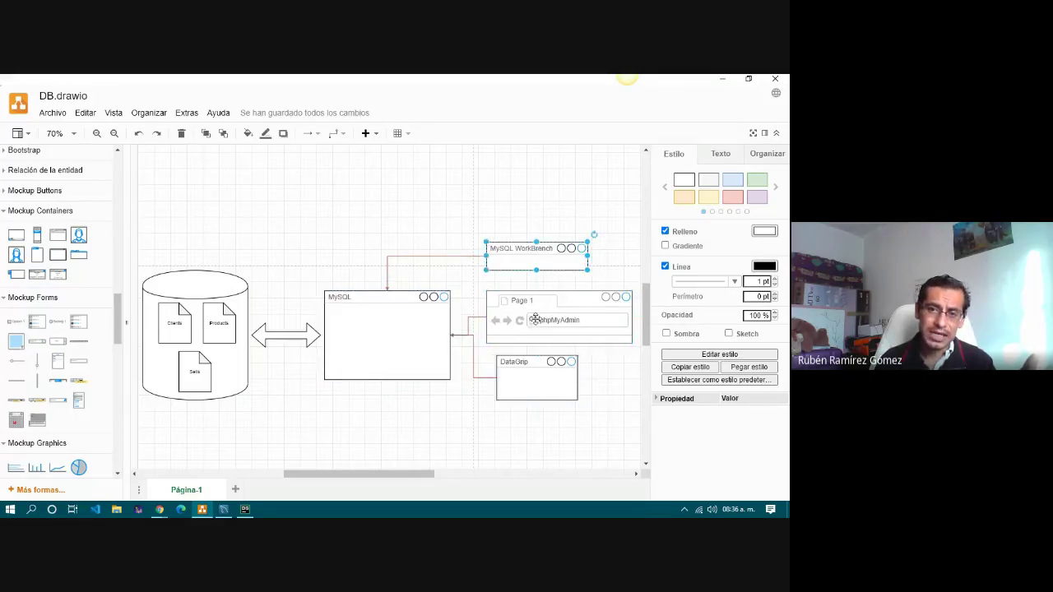
left_click(534, 382)
left_click(537, 326)
left_click(535, 260)
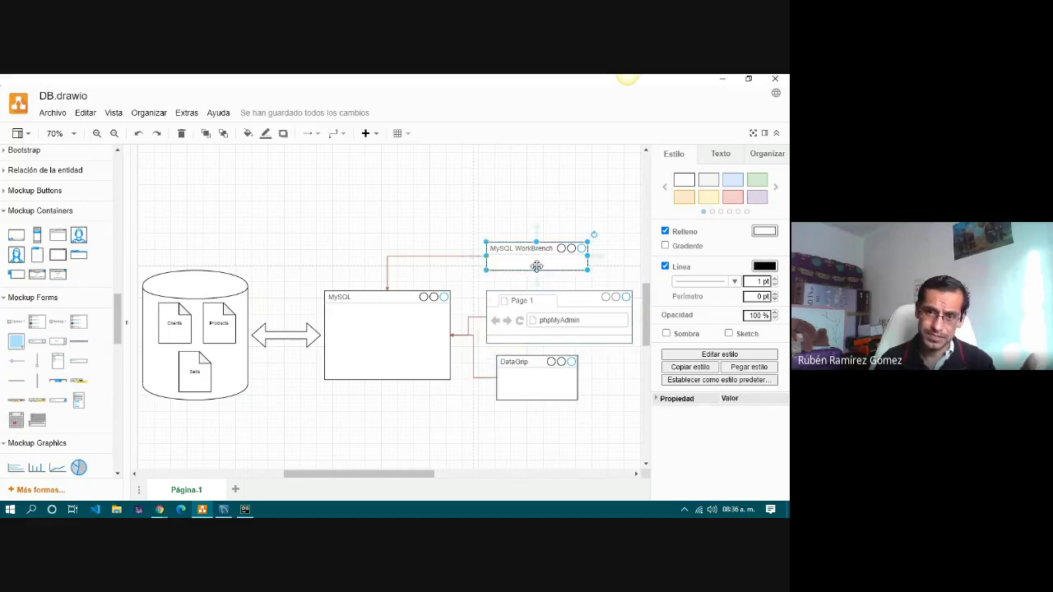
left_click(539, 332)
left_click(539, 377)
left_click(543, 329)
left_click(541, 263)
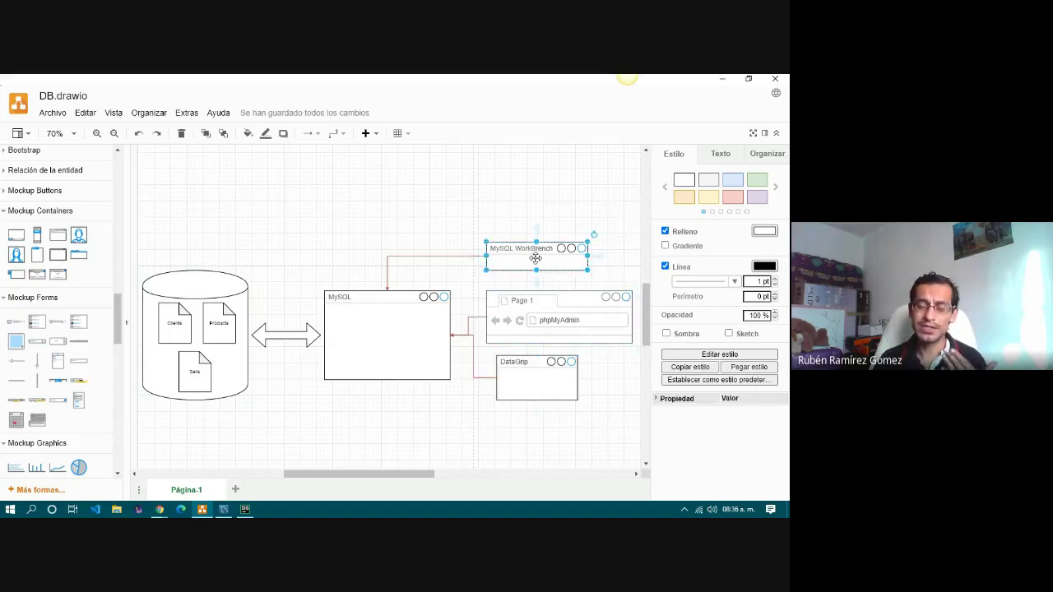
left_click(365, 329)
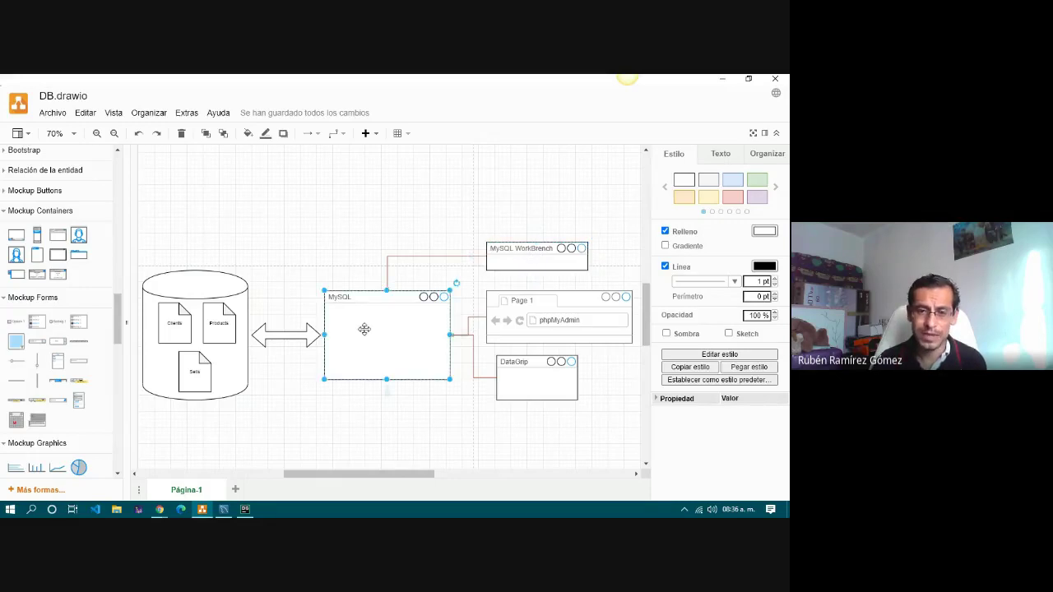
left_click(542, 334)
left_click(550, 366)
left_click(546, 262)
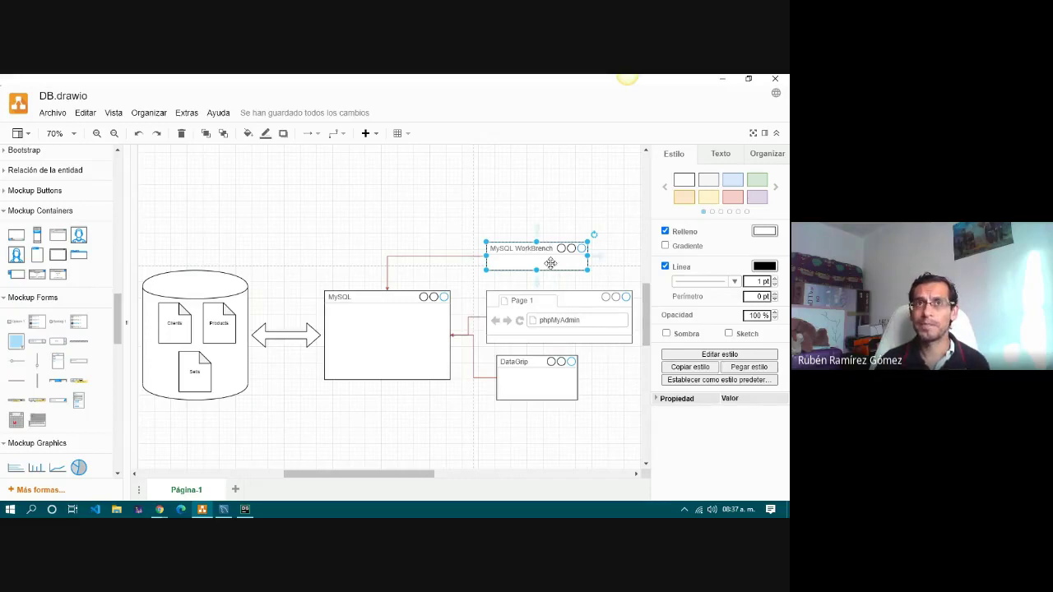
left_click(382, 320)
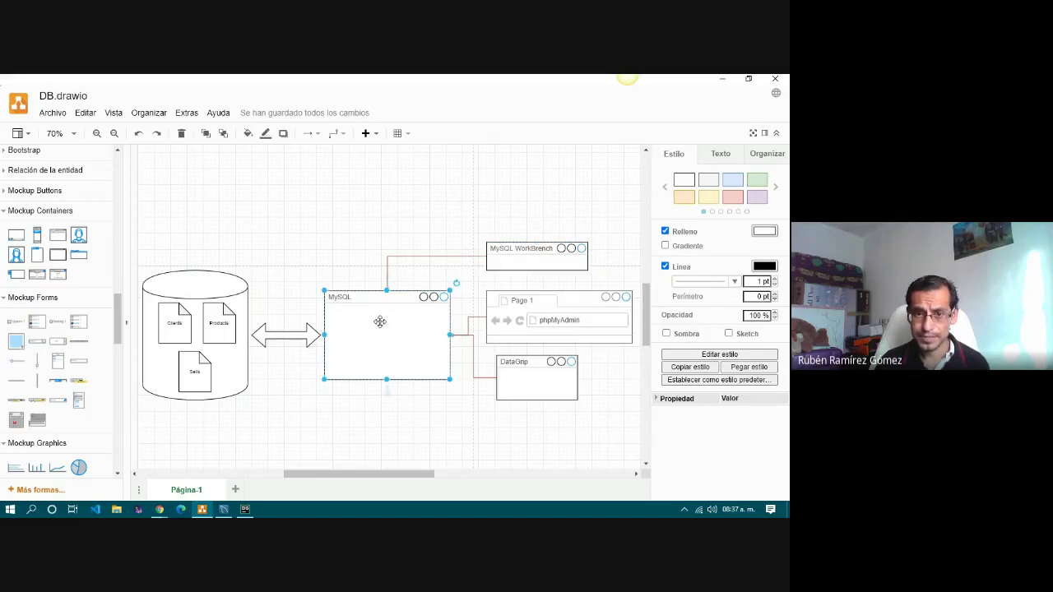
left_click(539, 256)
left_click(538, 322)
left_click(540, 371)
left_click(546, 330)
left_click(532, 252)
left_click(541, 328)
left_click(536, 369)
left_click(536, 319)
left_click(533, 247)
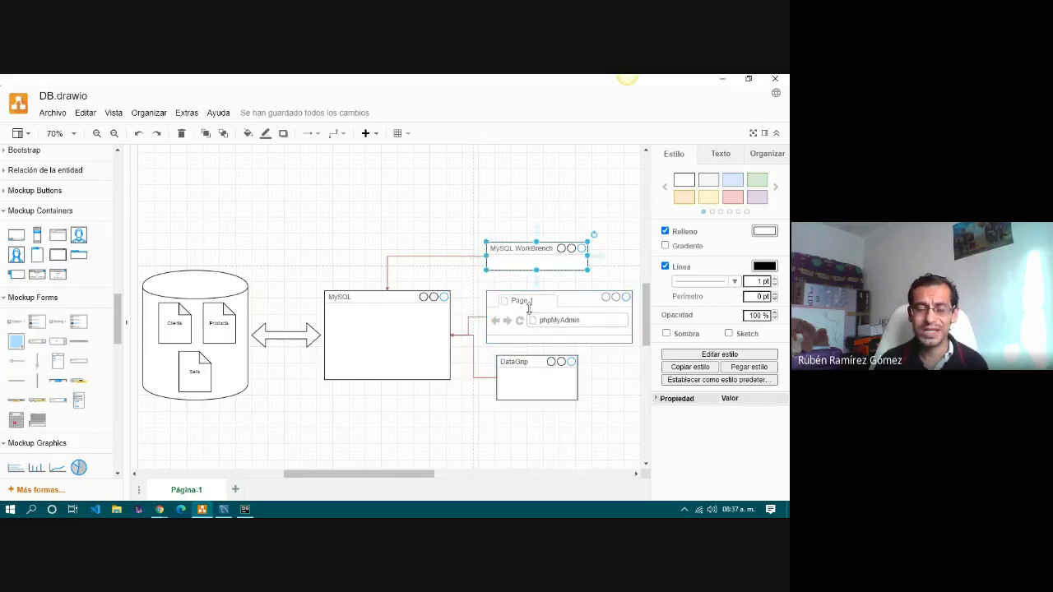
left_click(528, 320)
left_click(537, 361)
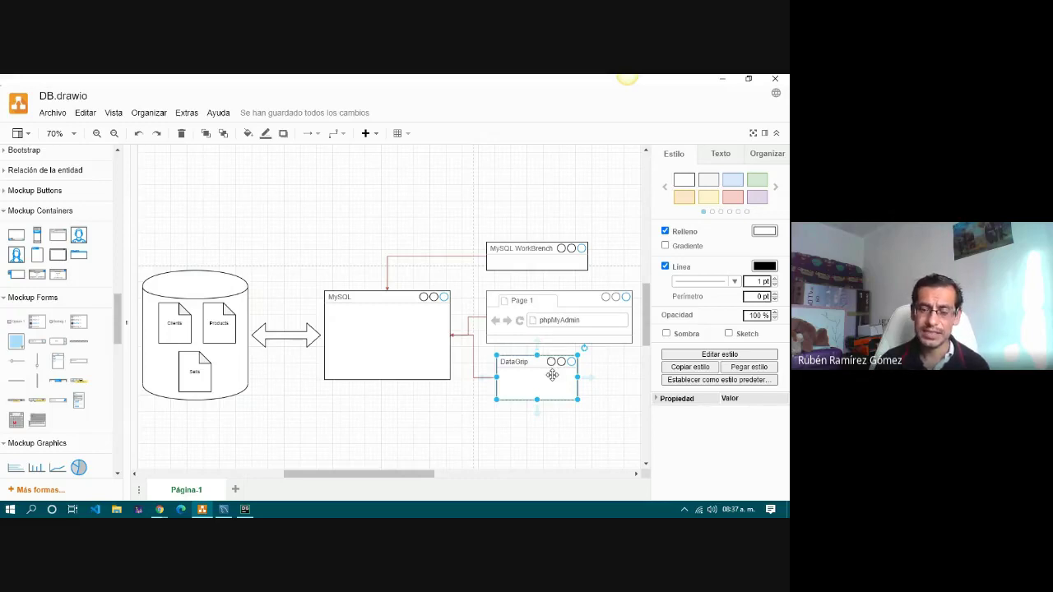
left_click(355, 333)
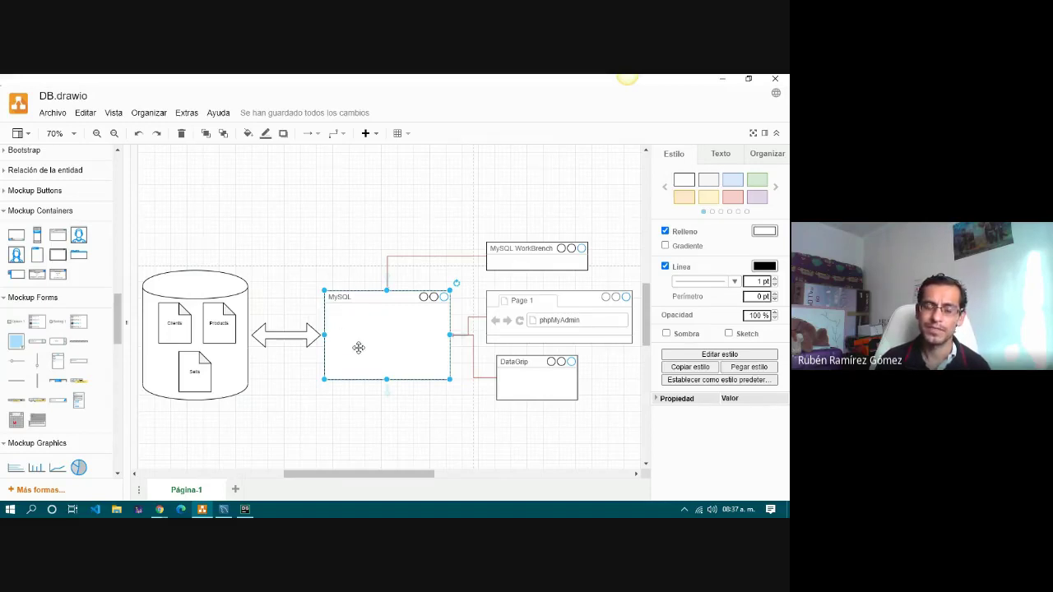
left_click(538, 252)
left_click(551, 313)
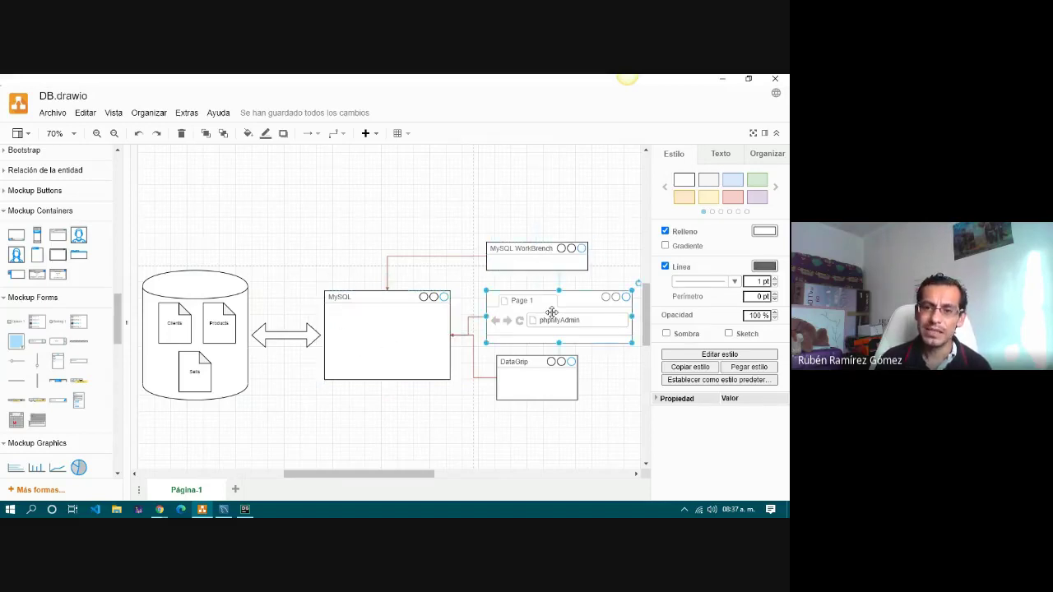
left_click(553, 373)
left_click(567, 321)
left_click(554, 264)
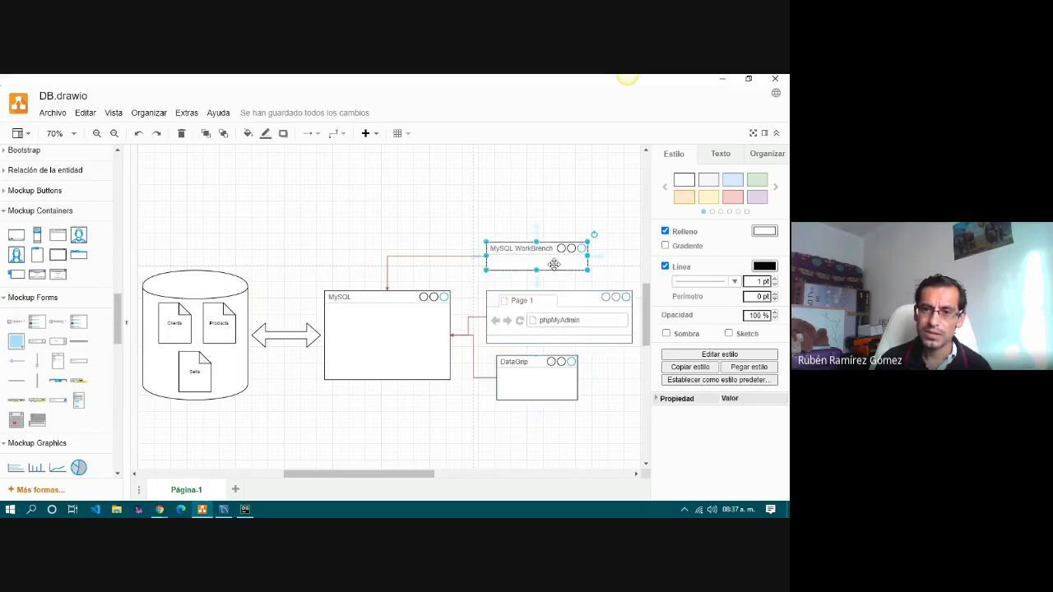
left_click(585, 328)
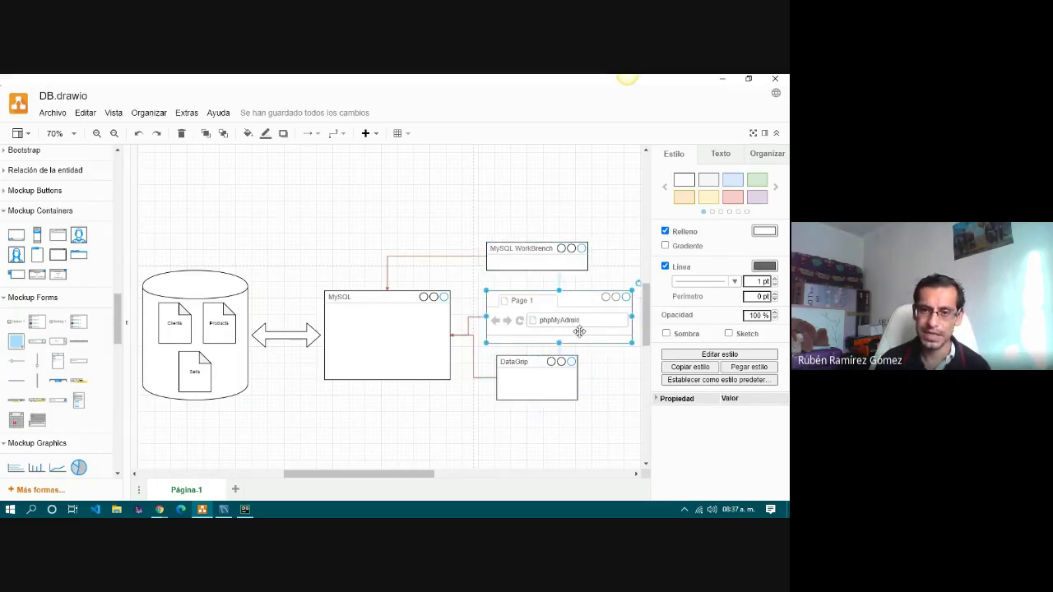
left_click(542, 374)
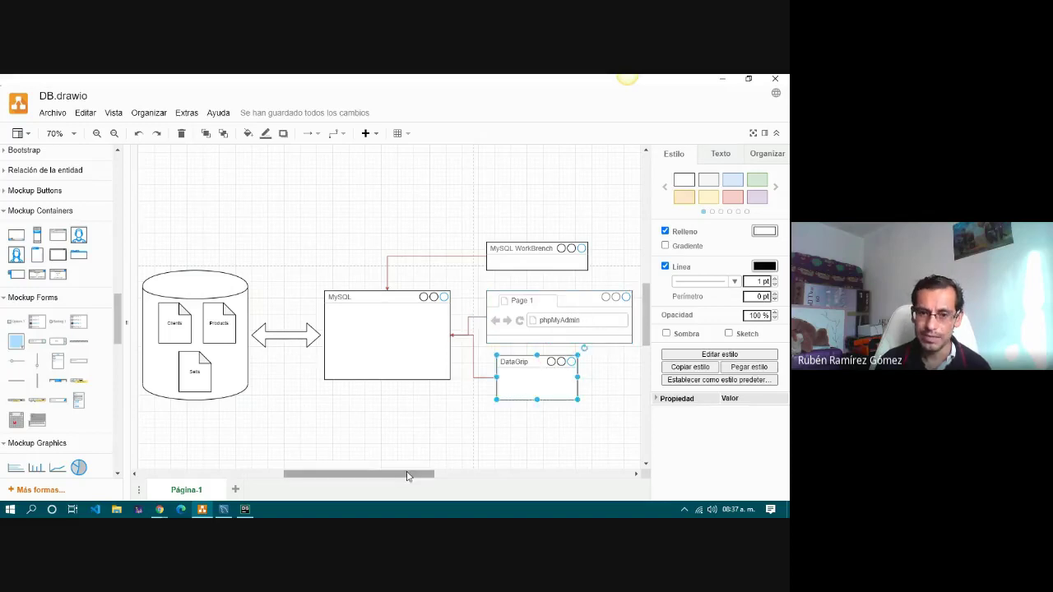
Toggle off the Format panel, shift the canvas, and clear the selection around the MySQL box.
left_click_drag(404, 475, 407, 475)
left_click(764, 134)
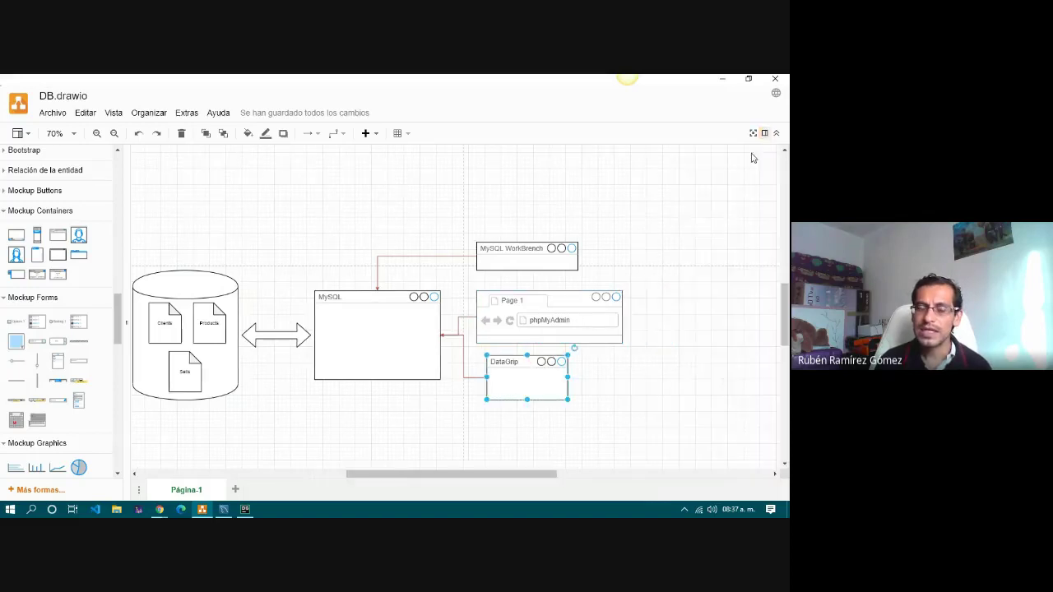
left_click_drag(485, 474, 463, 474)
left_click(493, 437)
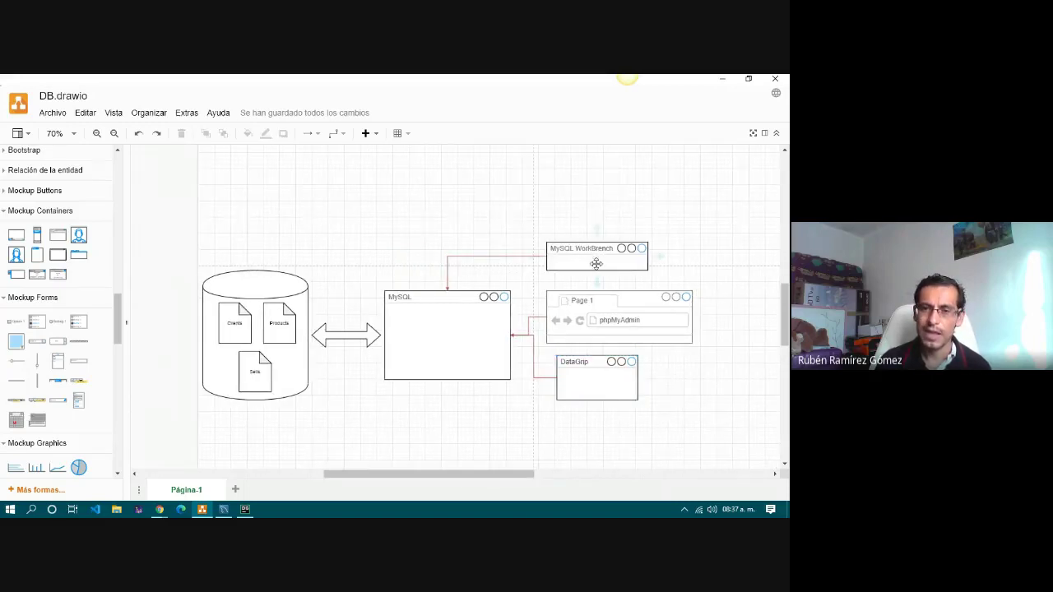
left_click(436, 333)
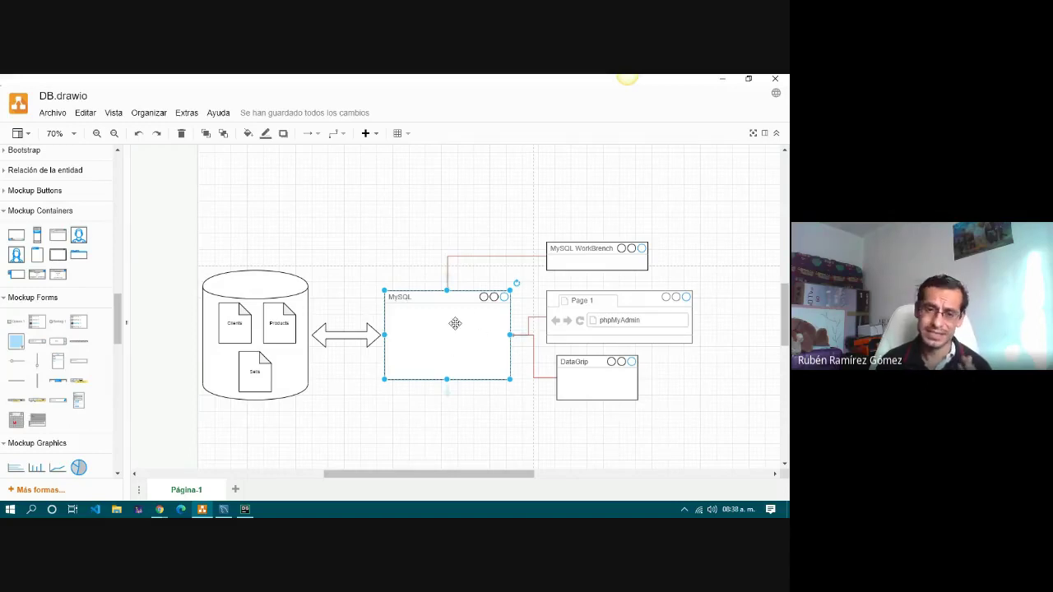
left_click(478, 236)
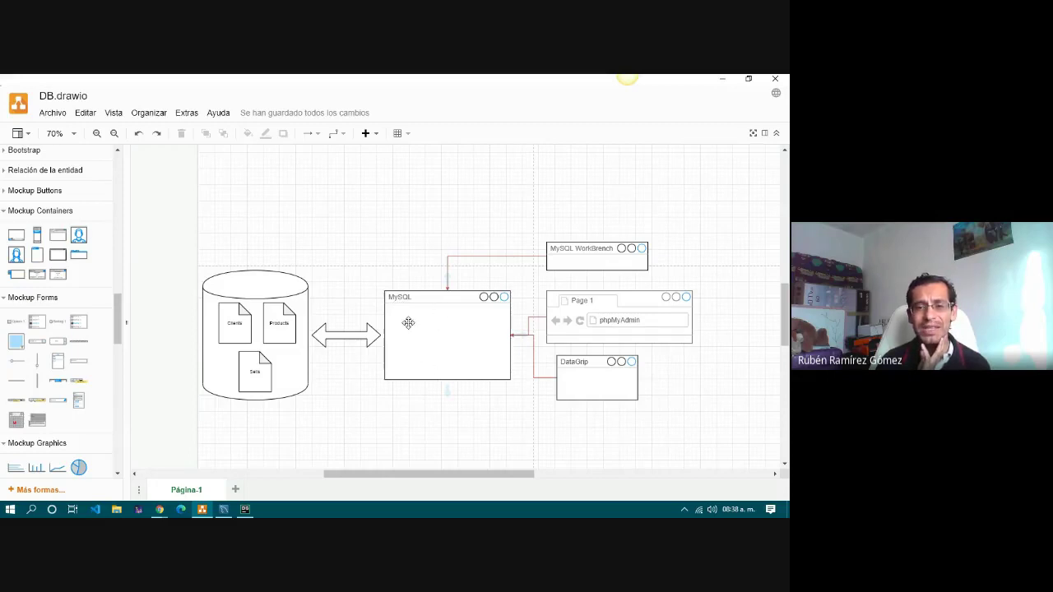
left_click(453, 347)
left_click(464, 450)
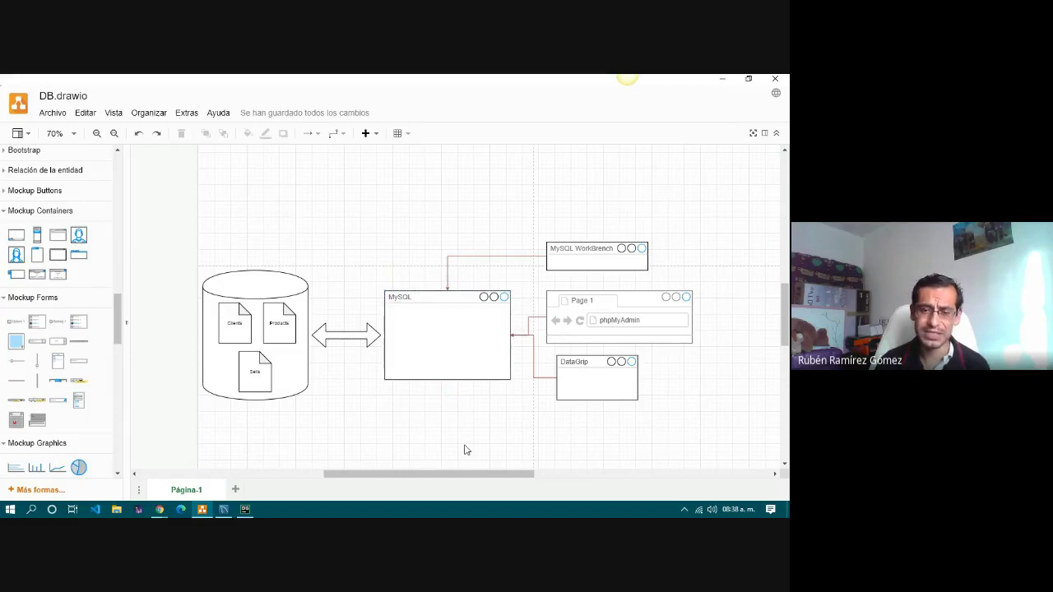
Insert a plain Window mockup shape, replacing a mistaken browser window, and place it below MySQL.
scroll(459, 409, "down", 3)
scroll(459, 409, "up", 2)
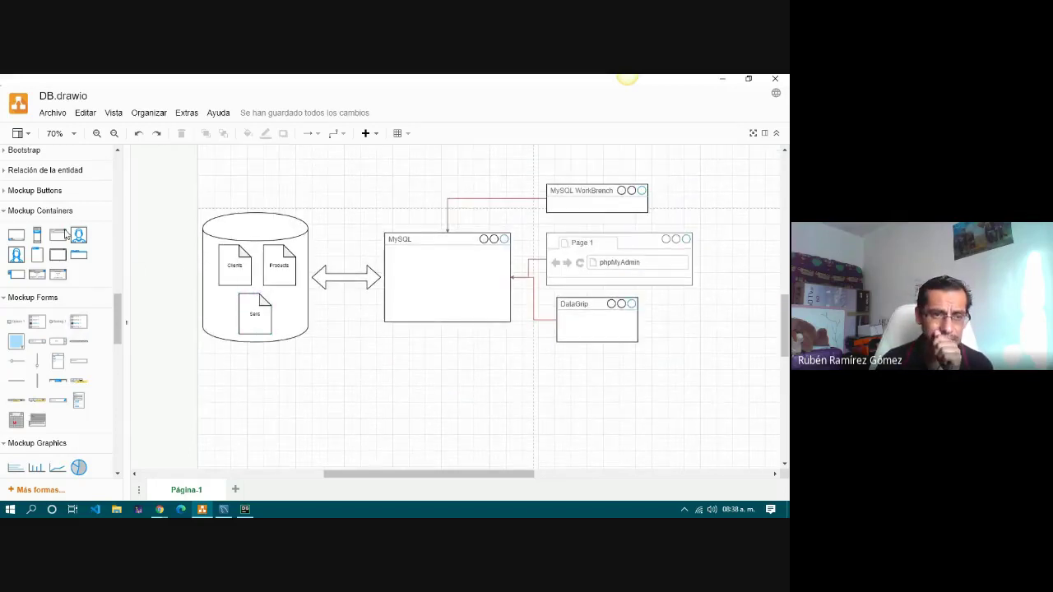
mouse_move(59, 256)
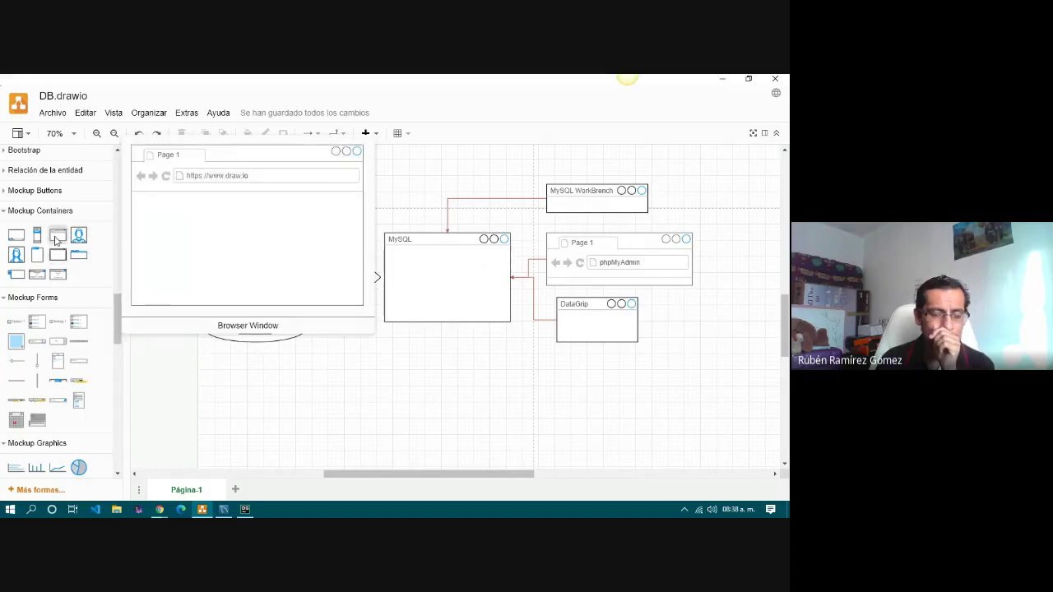
left_click(56, 239)
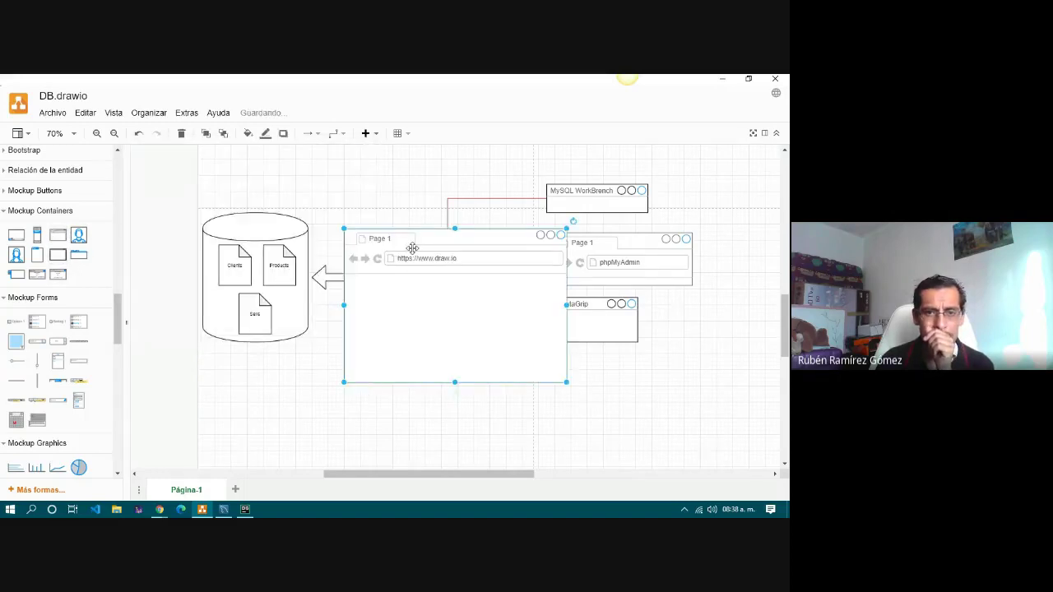
key("Delete")
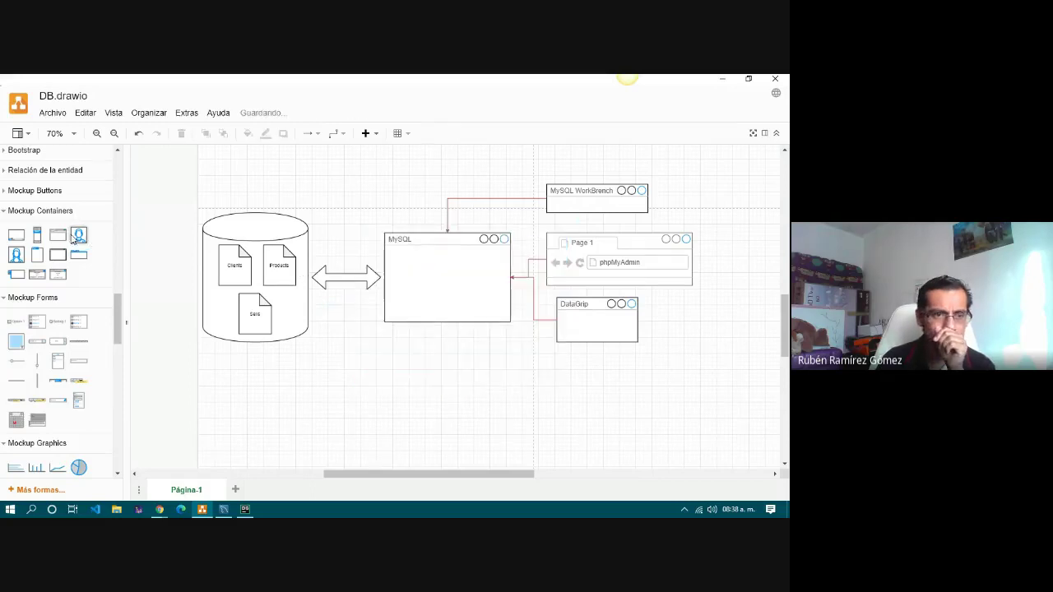
left_click(58, 259)
left_click_drag(379, 250, 500, 369)
Title the window 'mysql client' and connect it to the MySQL box with a line.
double_click(501, 357)
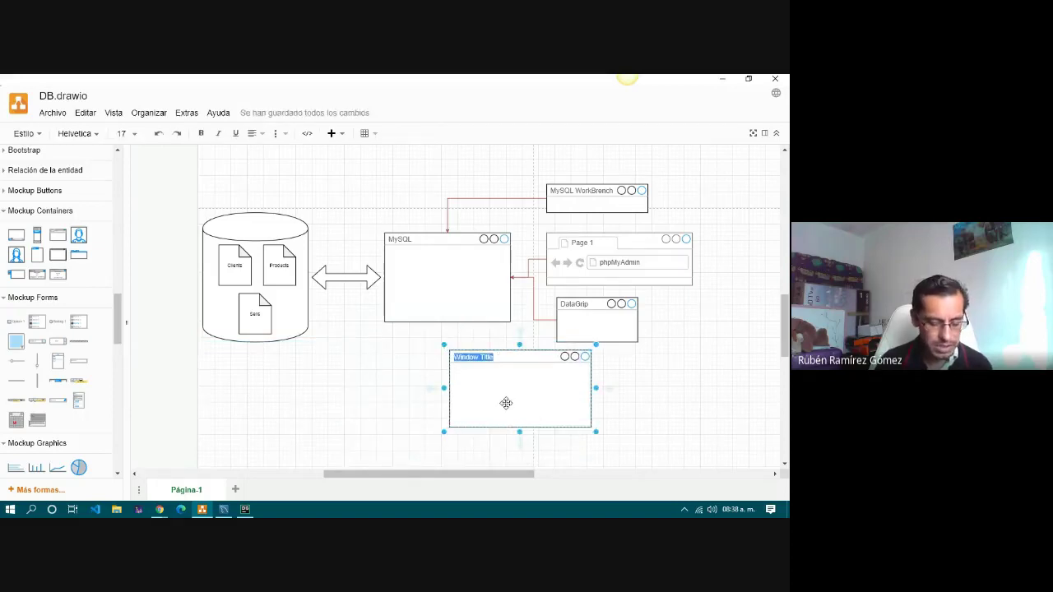
type("MY")
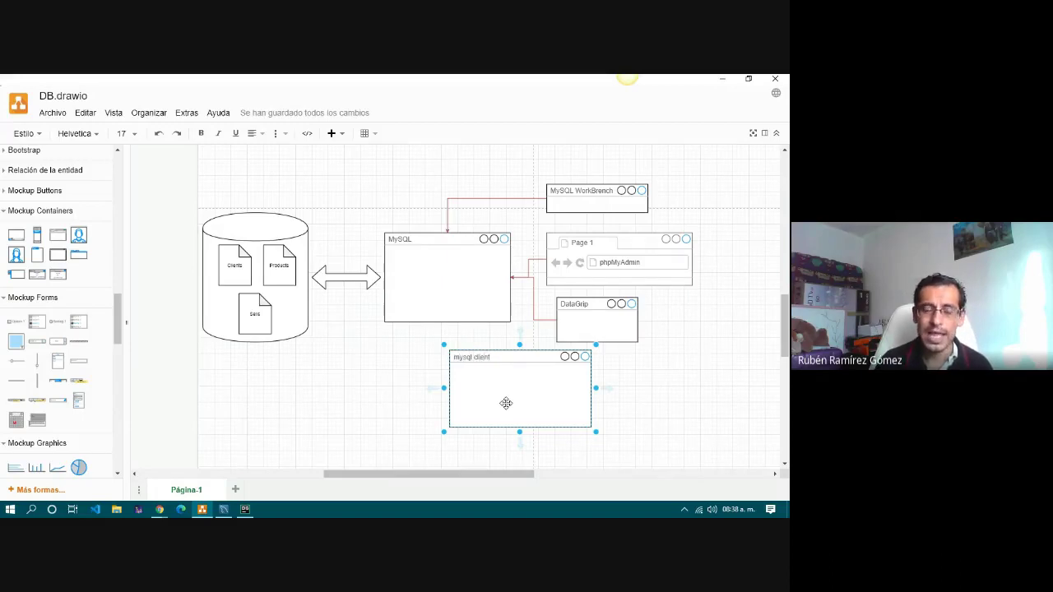
left_click_drag(494, 383, 431, 289)
left_click(499, 373)
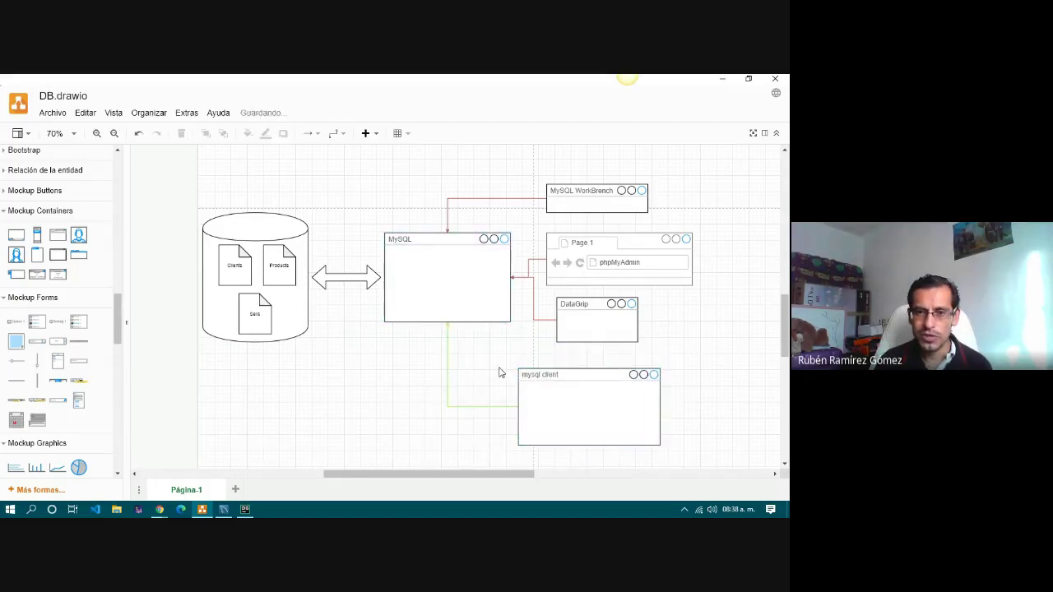
left_click(574, 400)
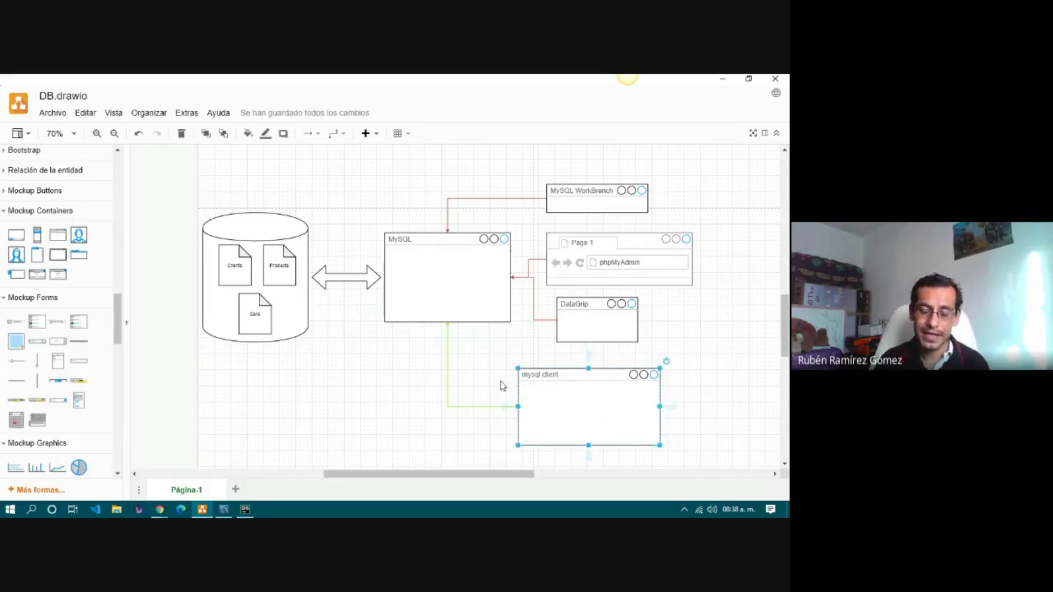
left_click(9, 509)
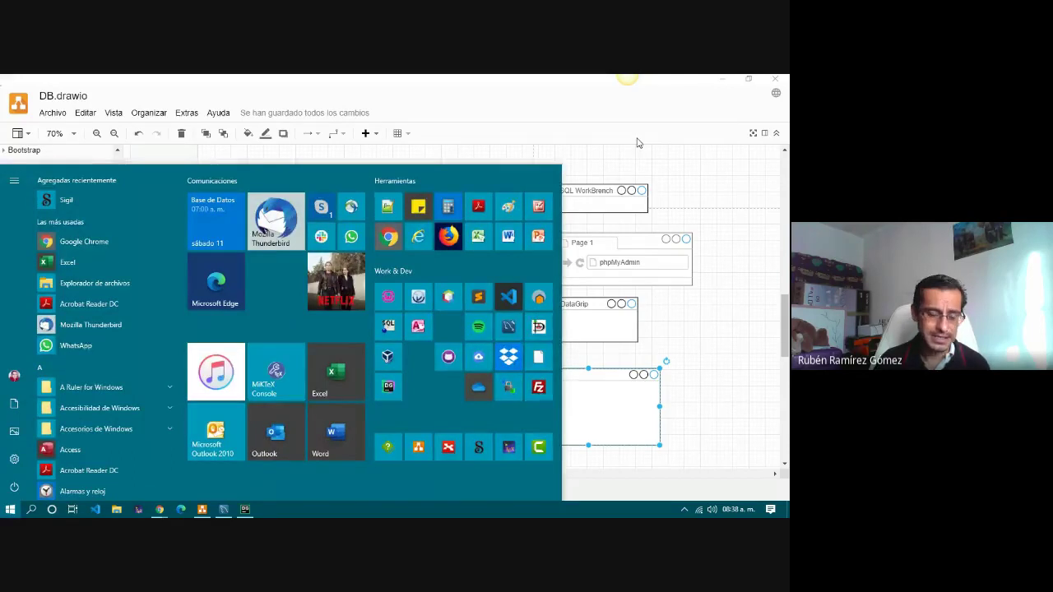
Open Command Prompt through Win+R and run mysql, which is reported as not recognised.
key("Escape")
key("super+r")
key("Escape")
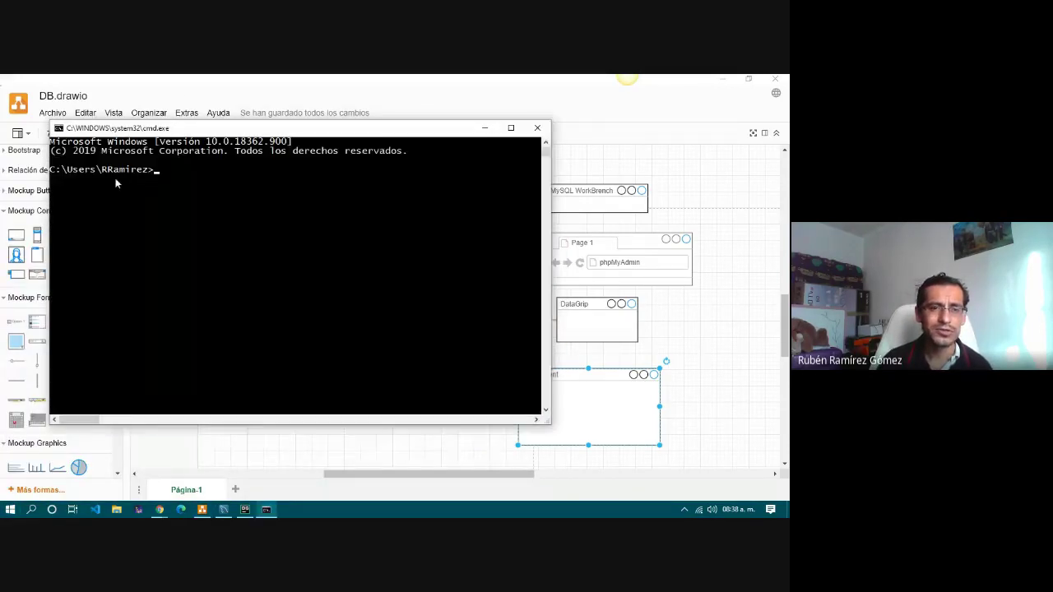
left_click_drag(167, 133, 370, 167)
type("mysql")
key("Return")
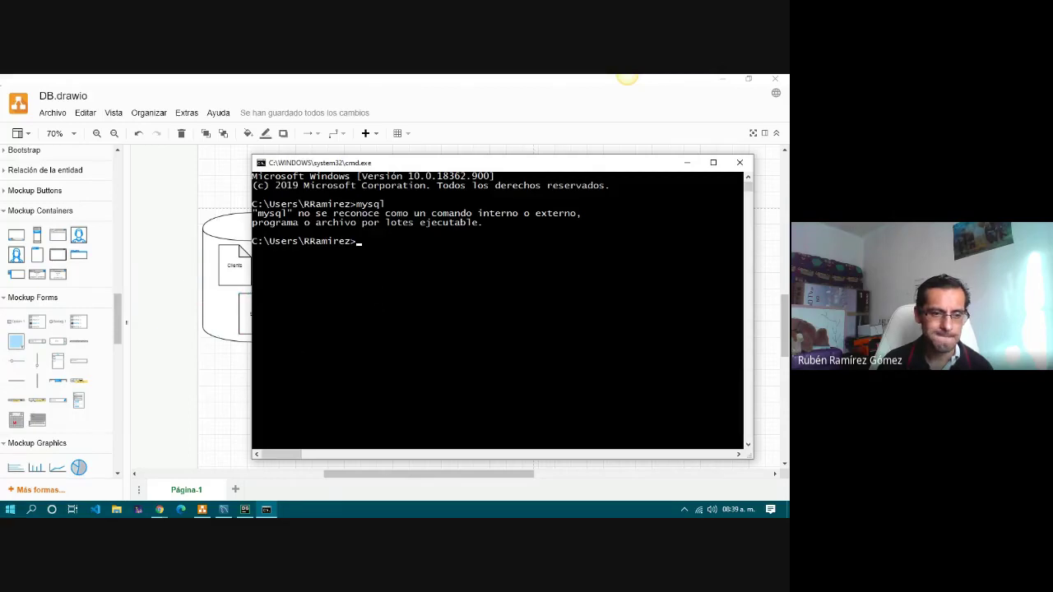
Open and close a second command prompt, then open a File Explorer window.
left_click(10, 510)
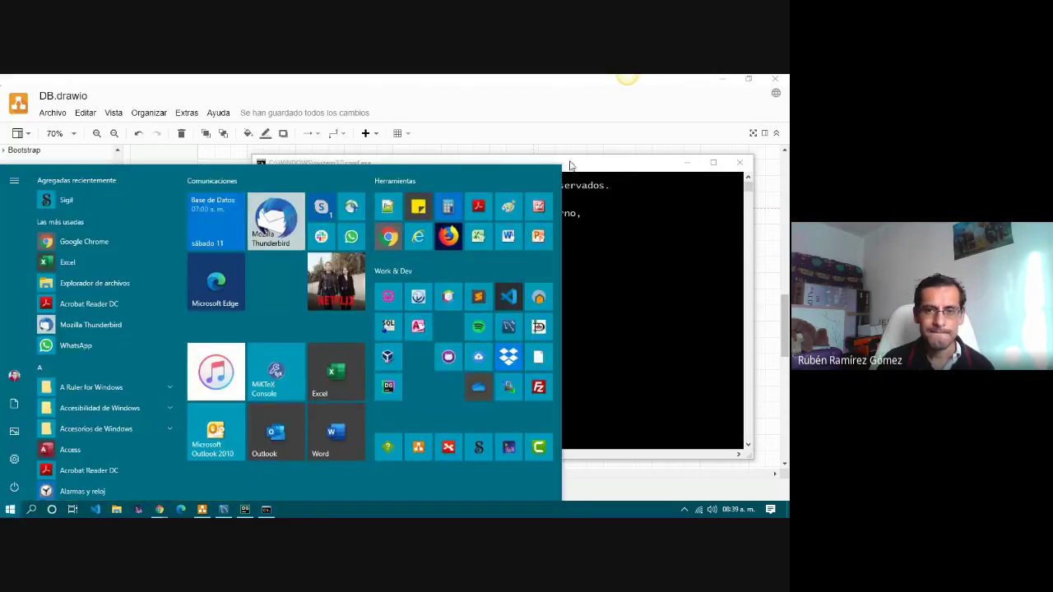
left_click(613, 174)
key("super+r")
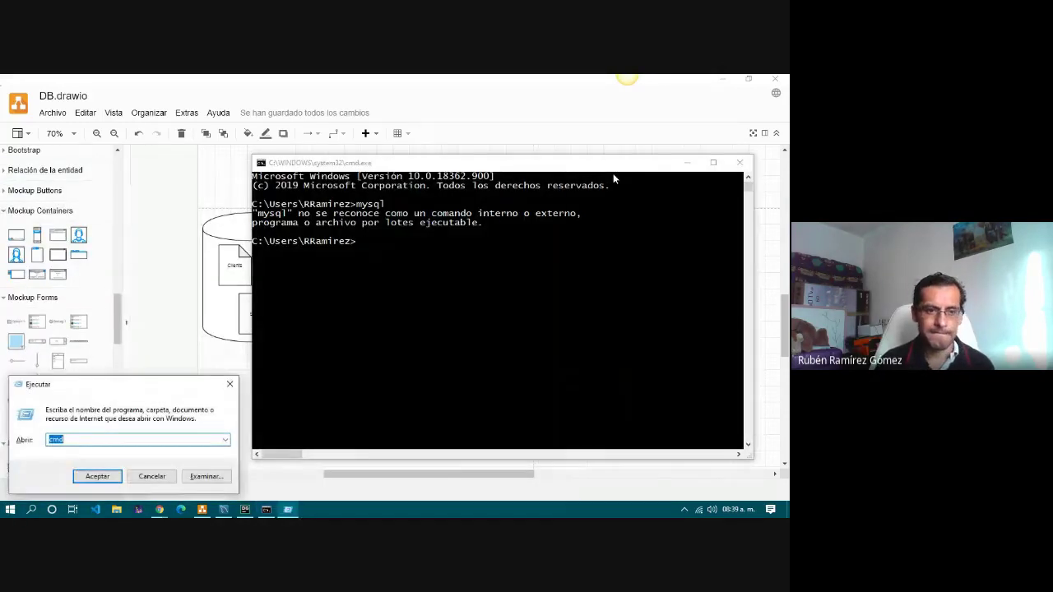
left_click(98, 478)
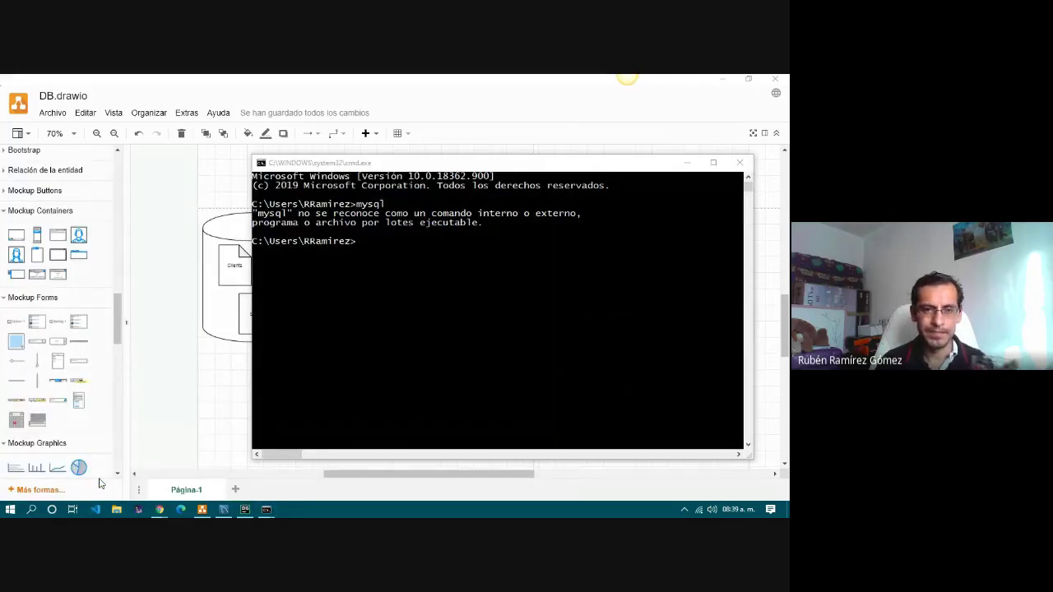
left_click(552, 143)
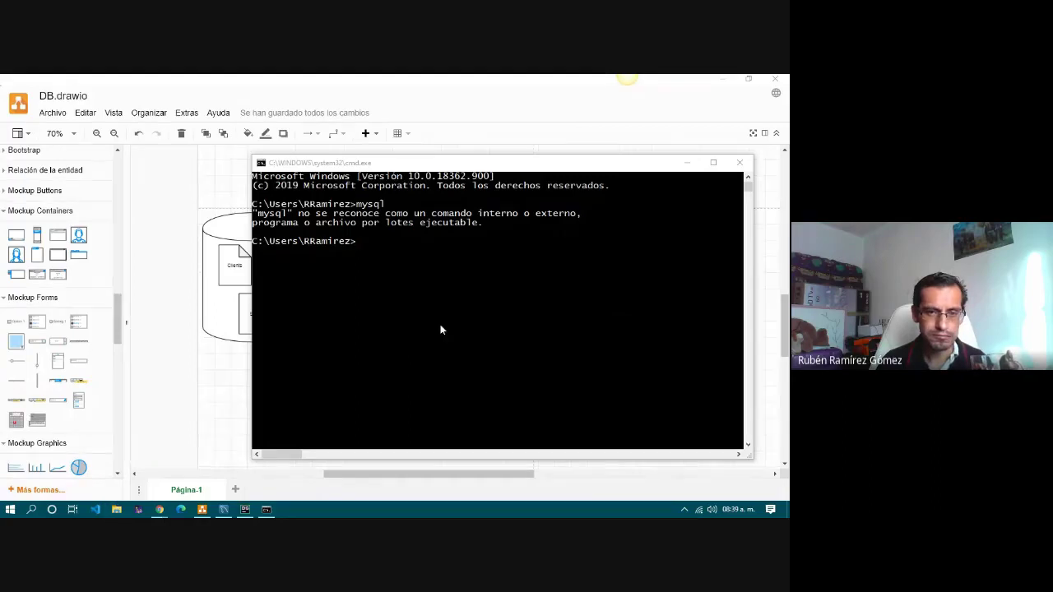
key("super+e")
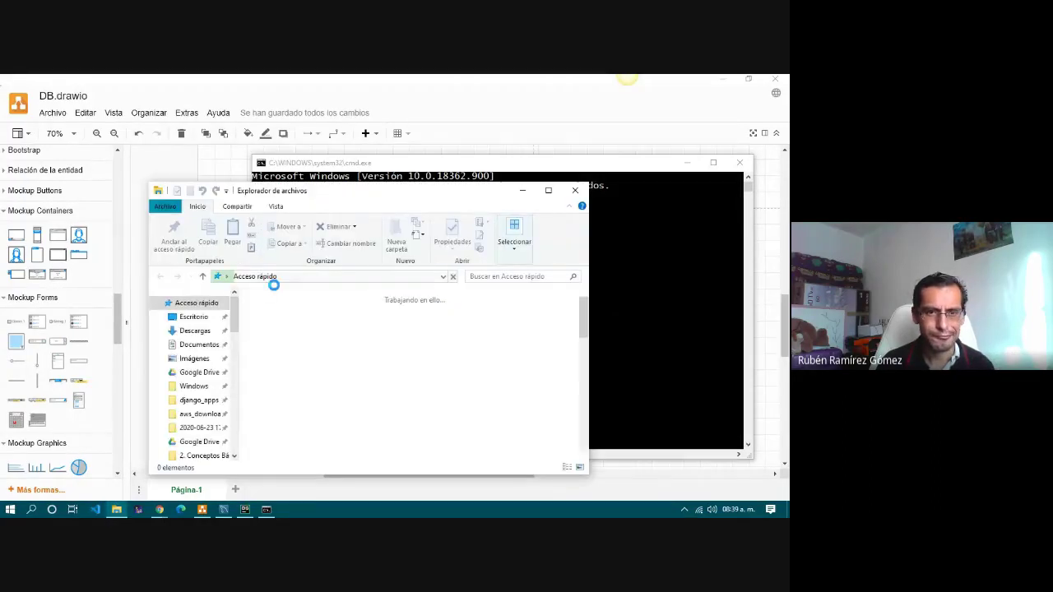
Go to C:\Archivos de programa (x86)\MySQL and open the MySQL Installer for Windows folder.
left_click(356, 278)
type("c:\\ar")
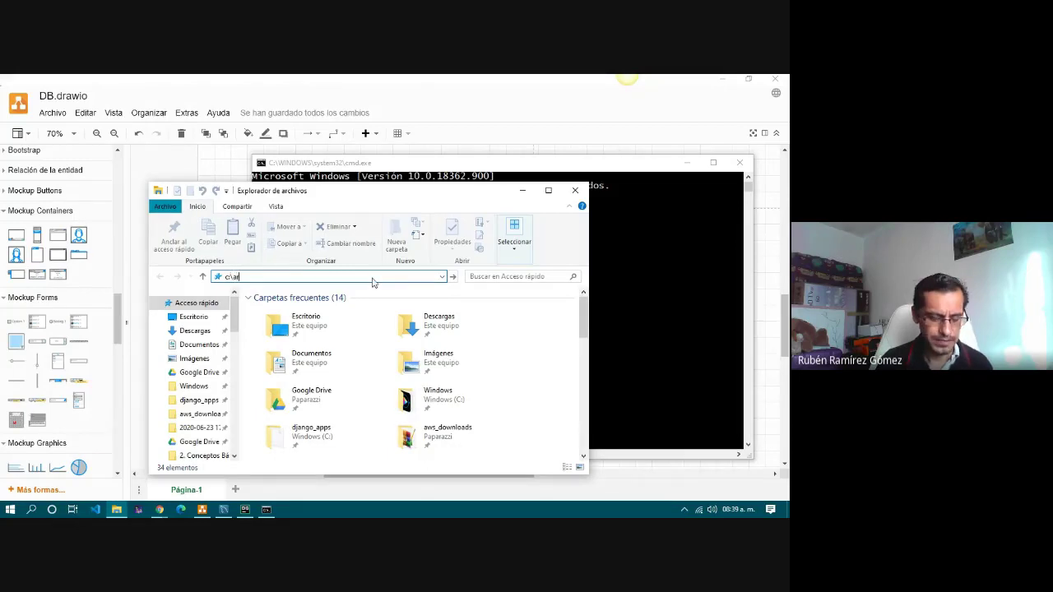
type("c")
key("Down")
type("\\m")
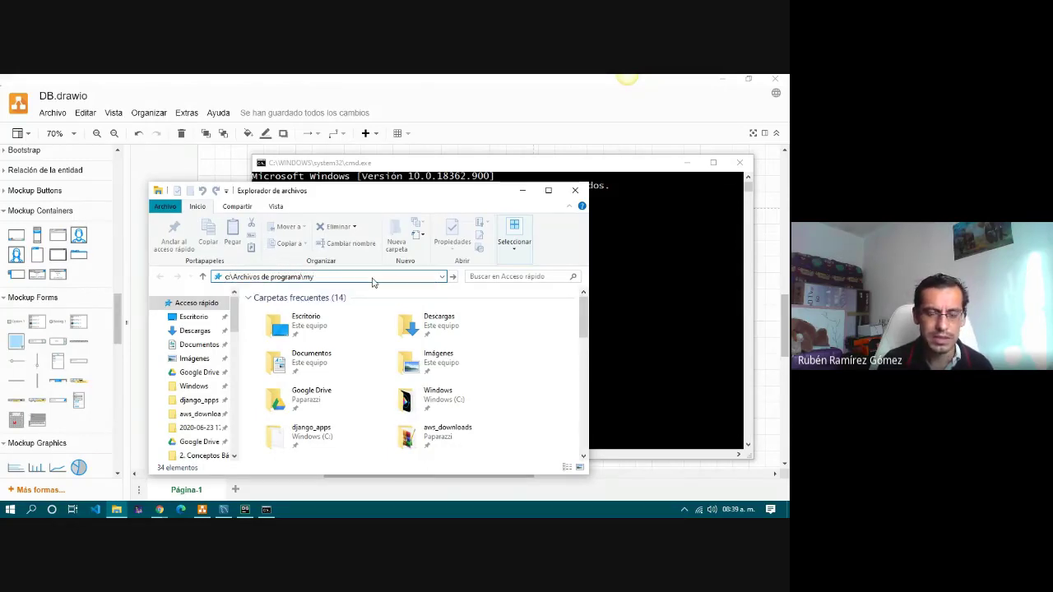
type("a")
key("Down")
key("Down")
type("\\")
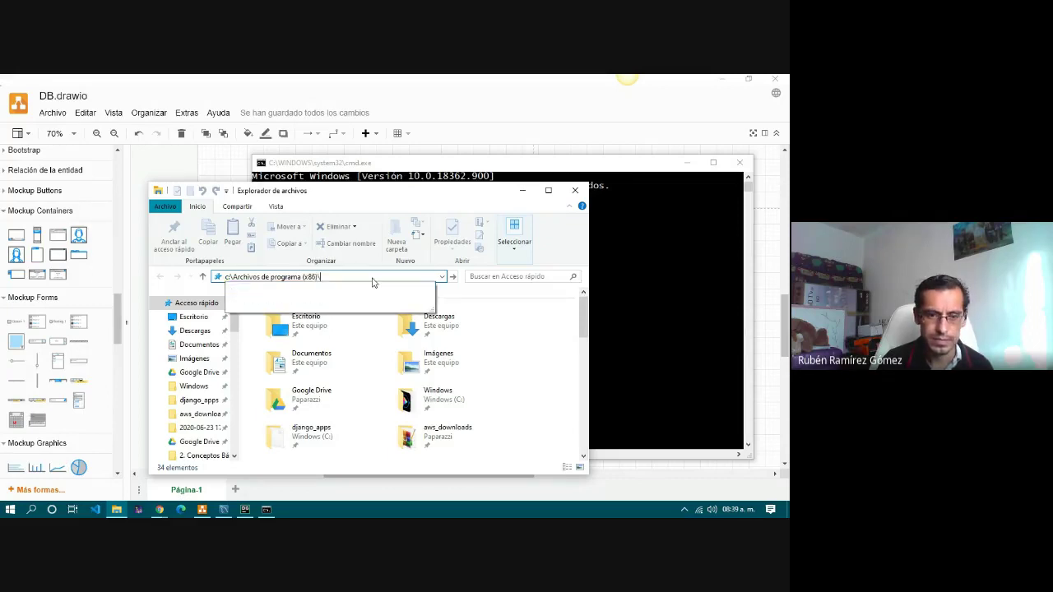
type("my")
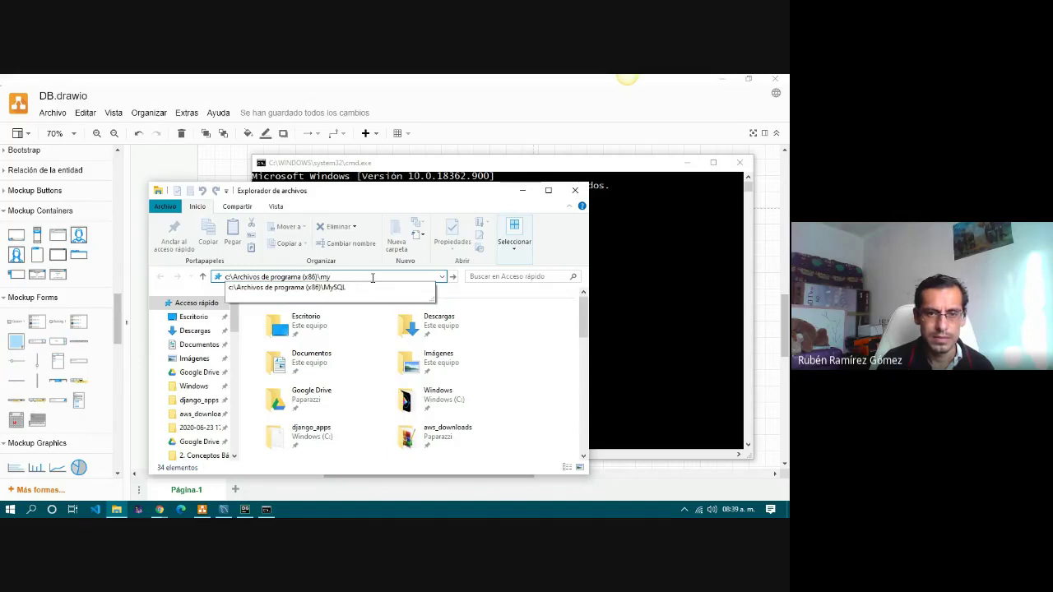
key("Down")
type("\\")
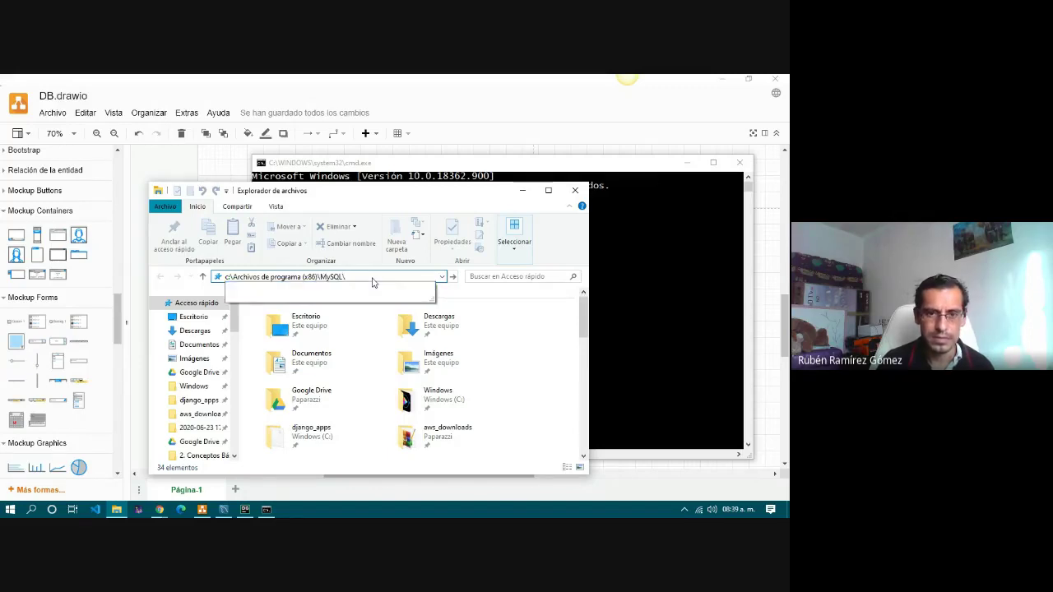
key("Return")
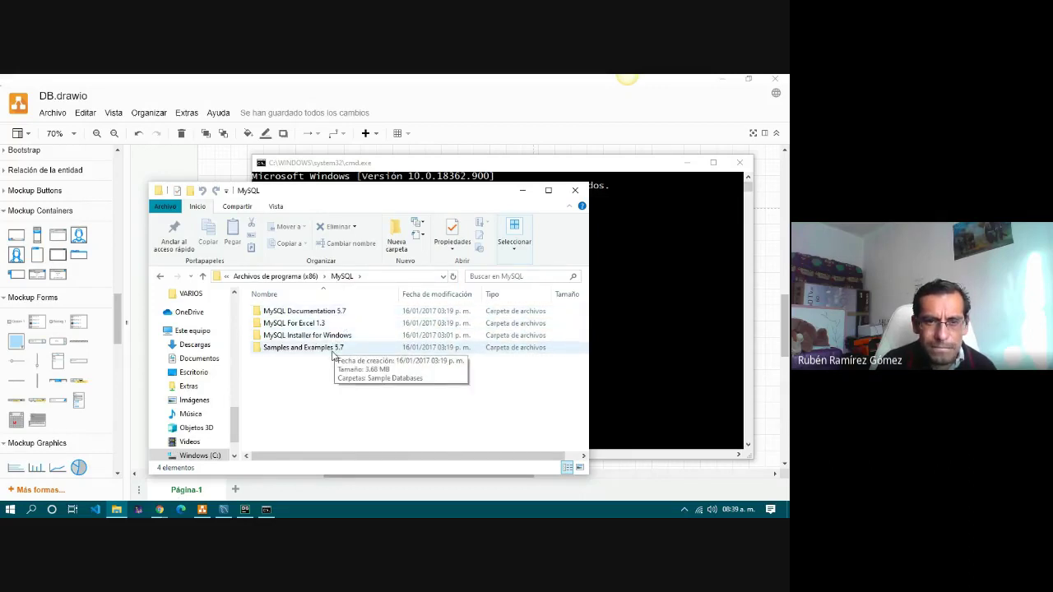
double_click(333, 337)
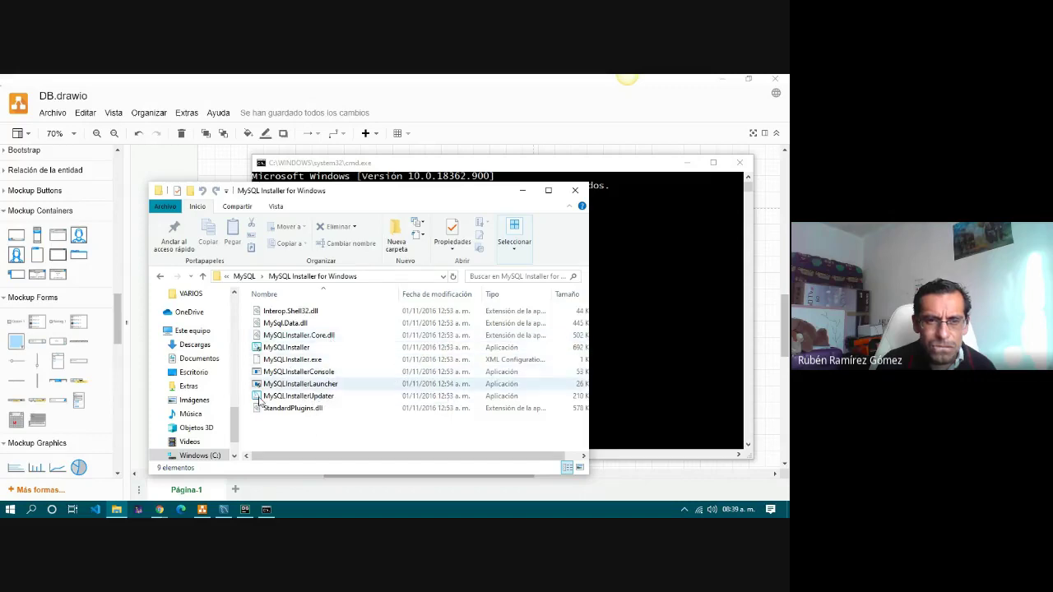
Return via the breadcrumb to Archivos de programa (x86) and browse its subfolder list.
scroll(238, 419, "up", 2)
left_click(227, 277)
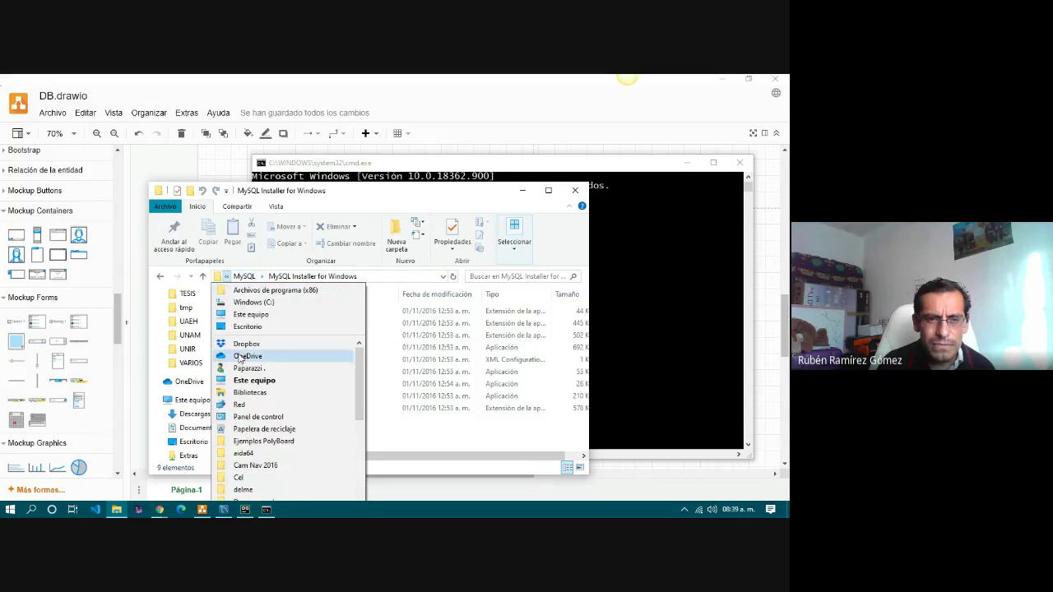
left_click(273, 291)
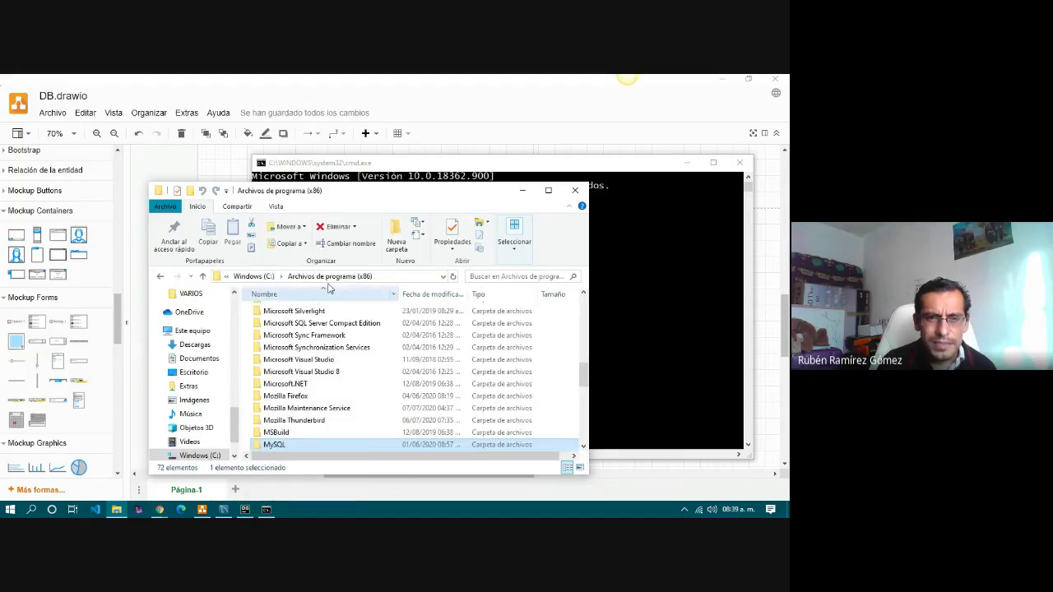
left_click(378, 276)
scroll(424, 387, "down", 6)
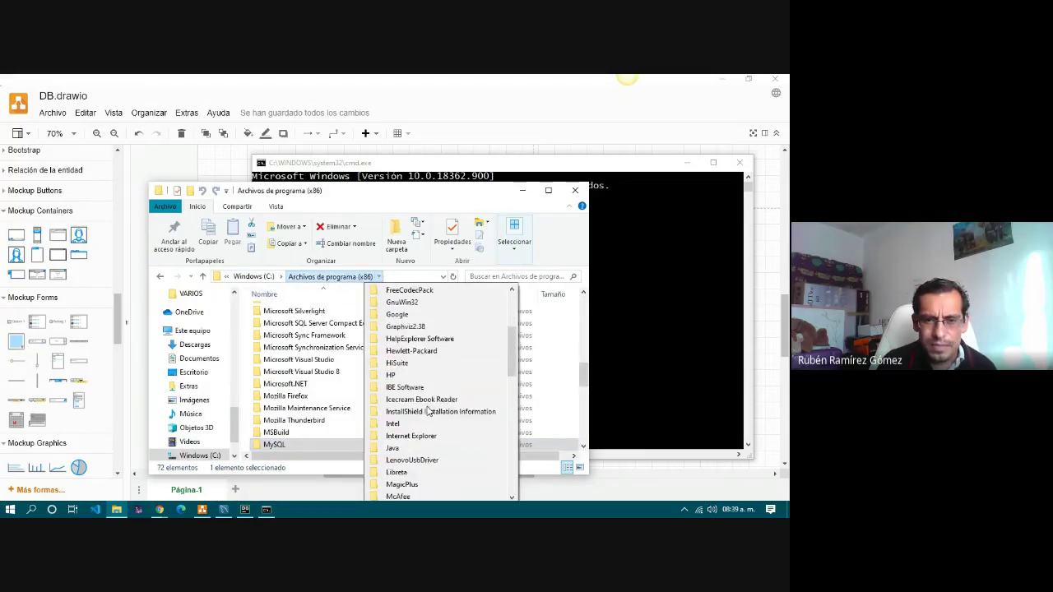
scroll(428, 412, "down", 4)
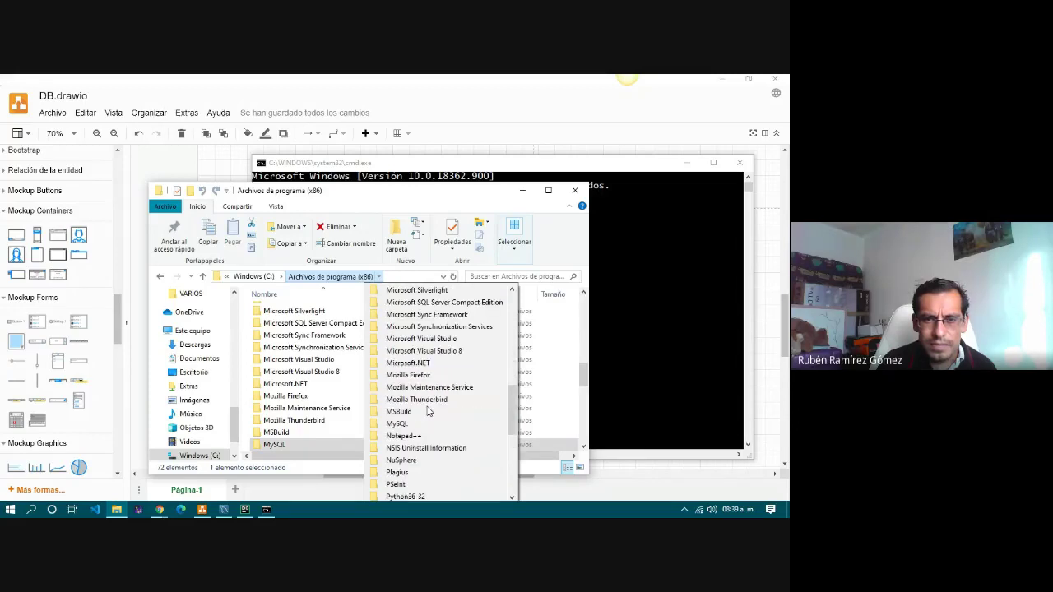
scroll(427, 412, "up", 1)
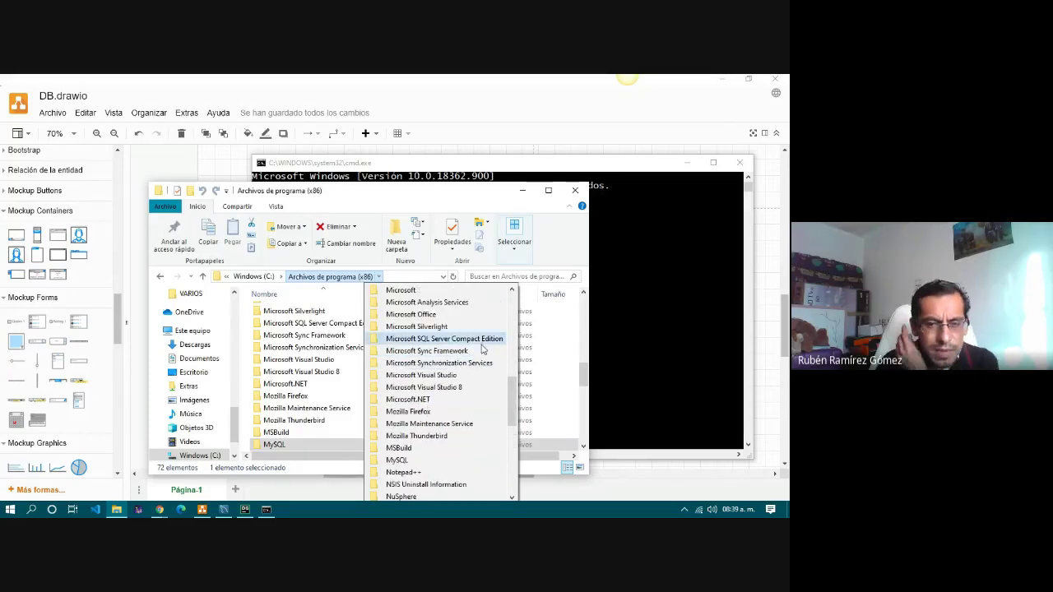
scroll(458, 416, "down", 3)
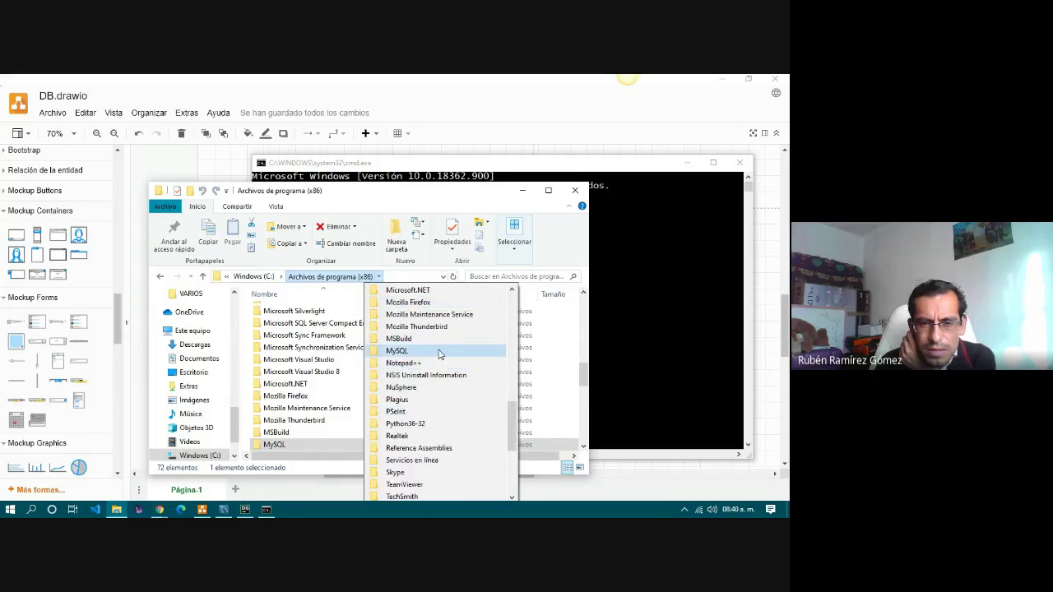
scroll(446, 428, "down", 5)
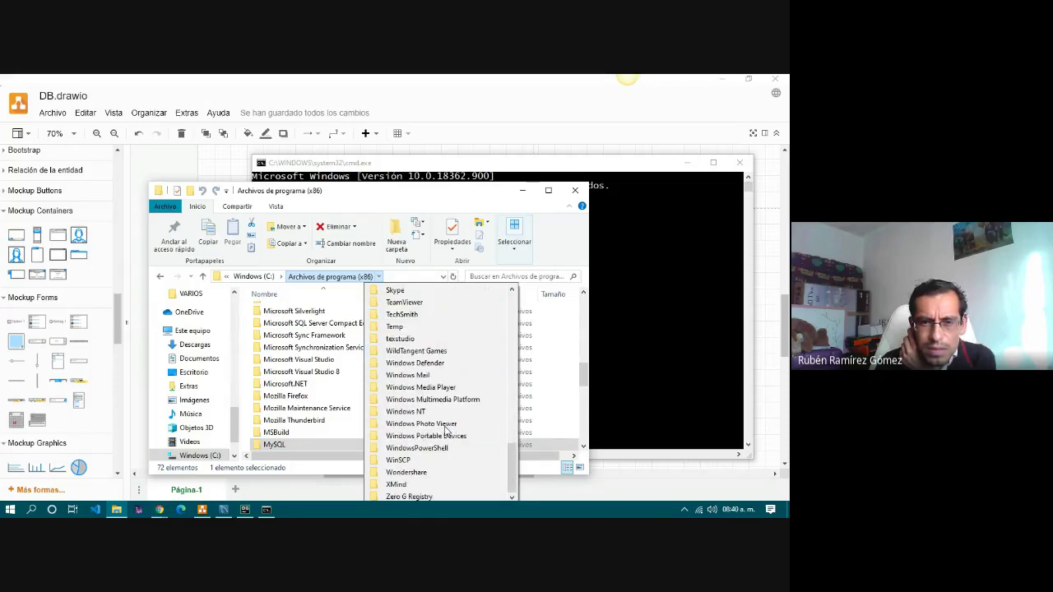
left_click(301, 372)
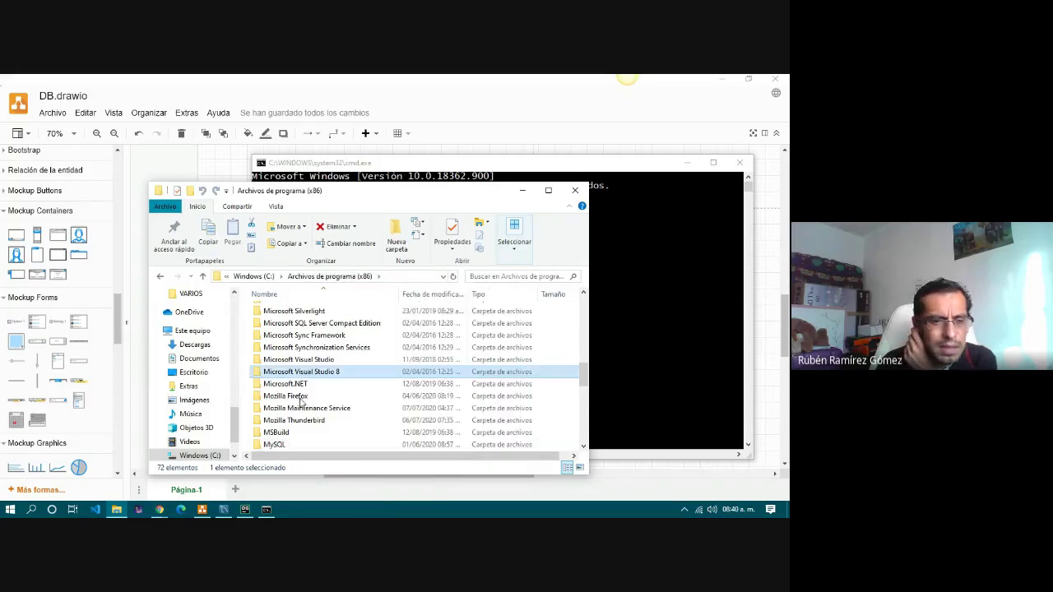
Open the file location of the MySQL Workbench Start-menu shortcut.
left_click(11, 510)
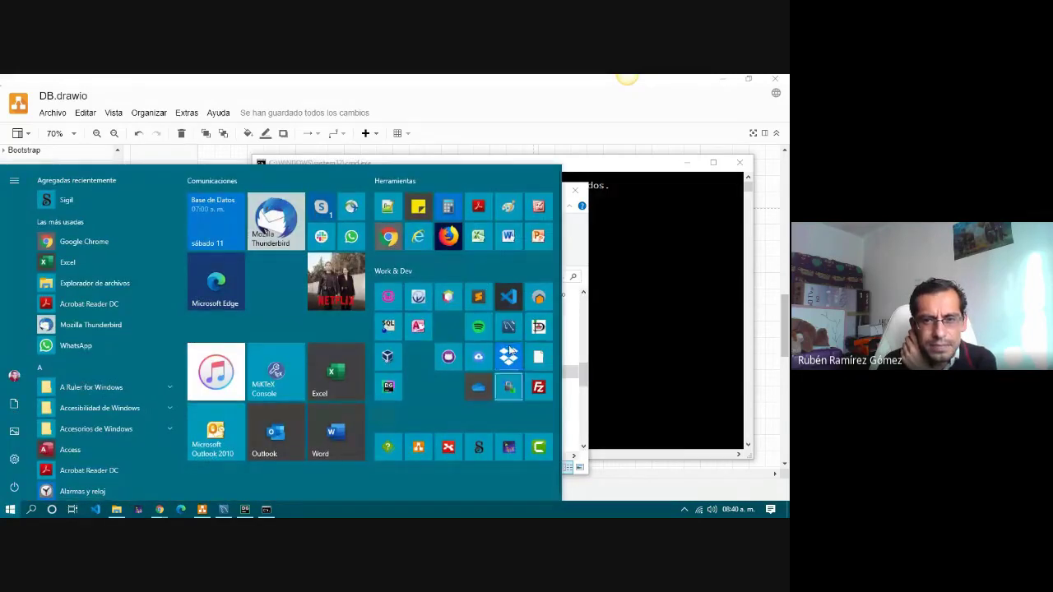
right_click(510, 330)
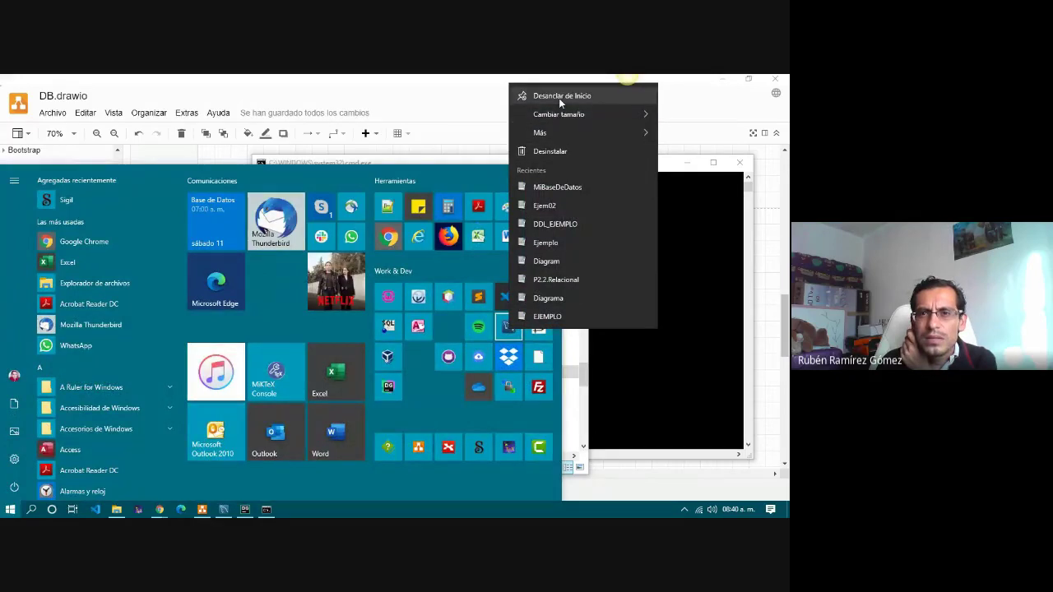
mouse_move(560, 133)
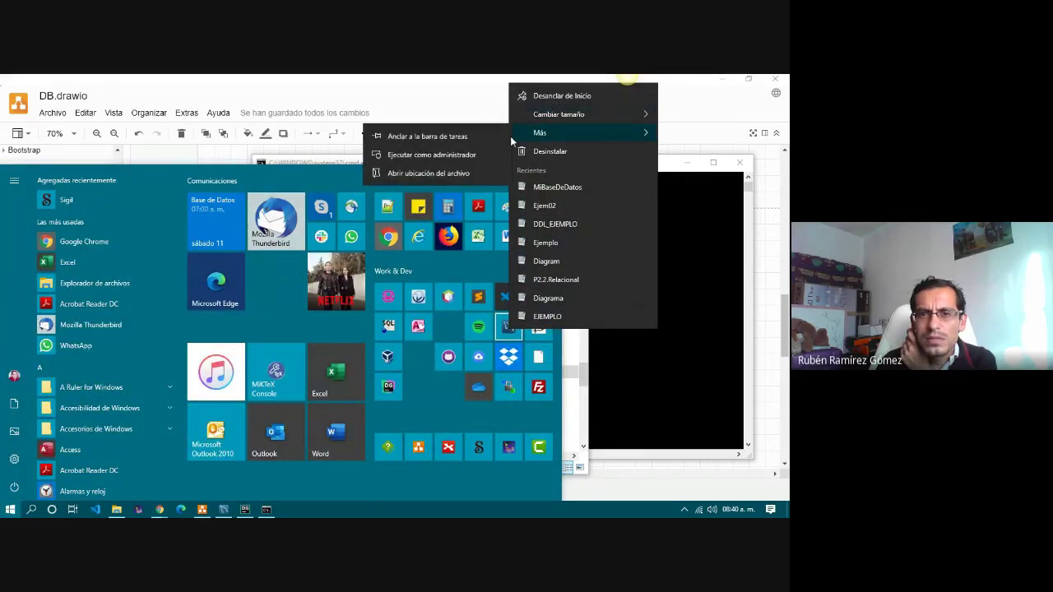
left_click(421, 173)
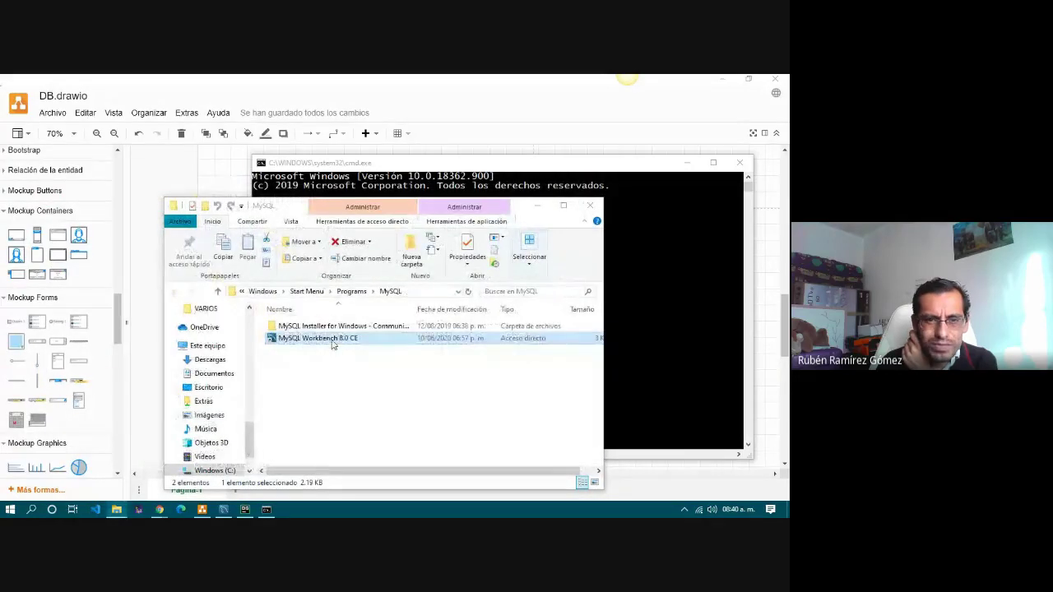
Follow the shortcut's Properties to the MySQL Workbench 8.0 CE folder and copy its path.
right_click(331, 339)
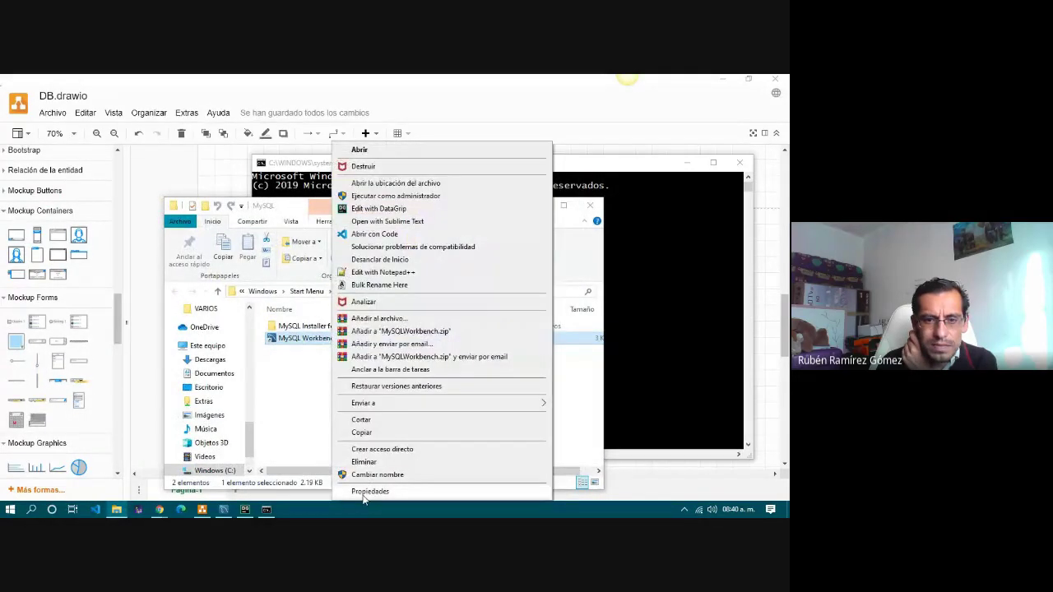
left_click(371, 492)
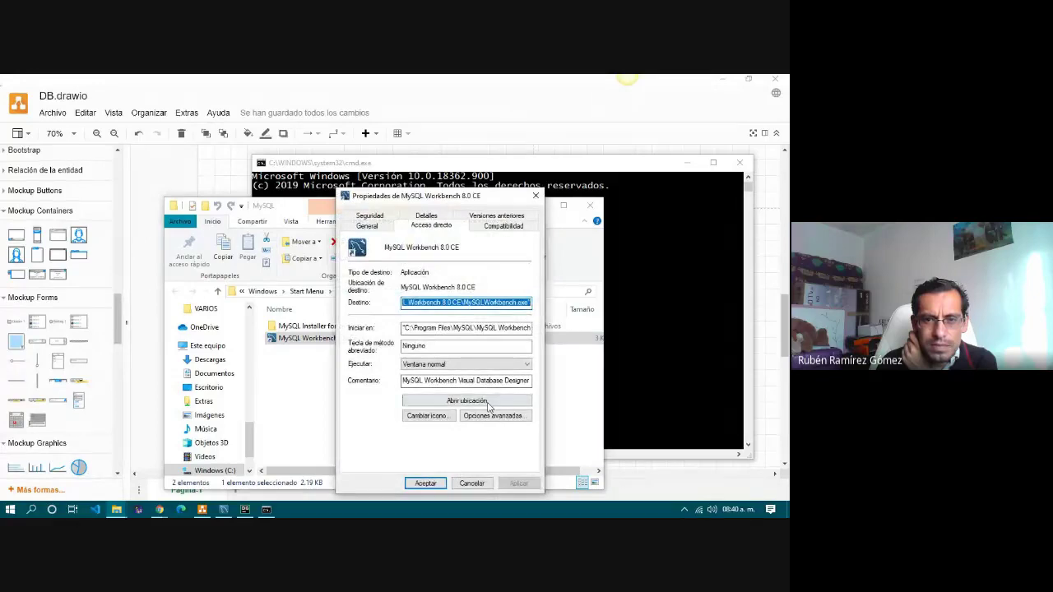
left_click(491, 401)
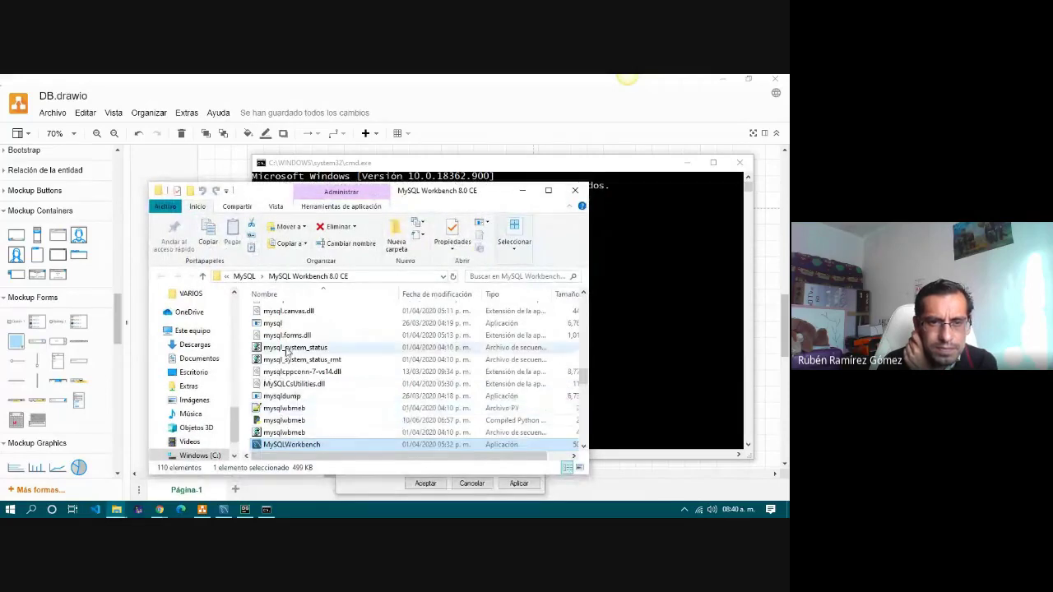
left_click(280, 323)
left_click(370, 280)
key("super+c")
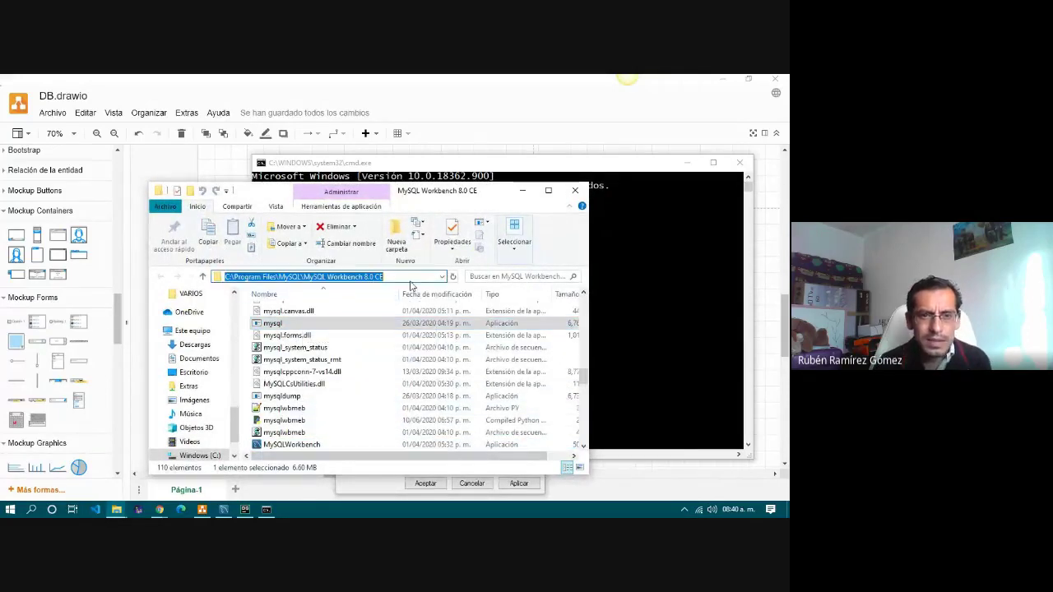
left_click(617, 317)
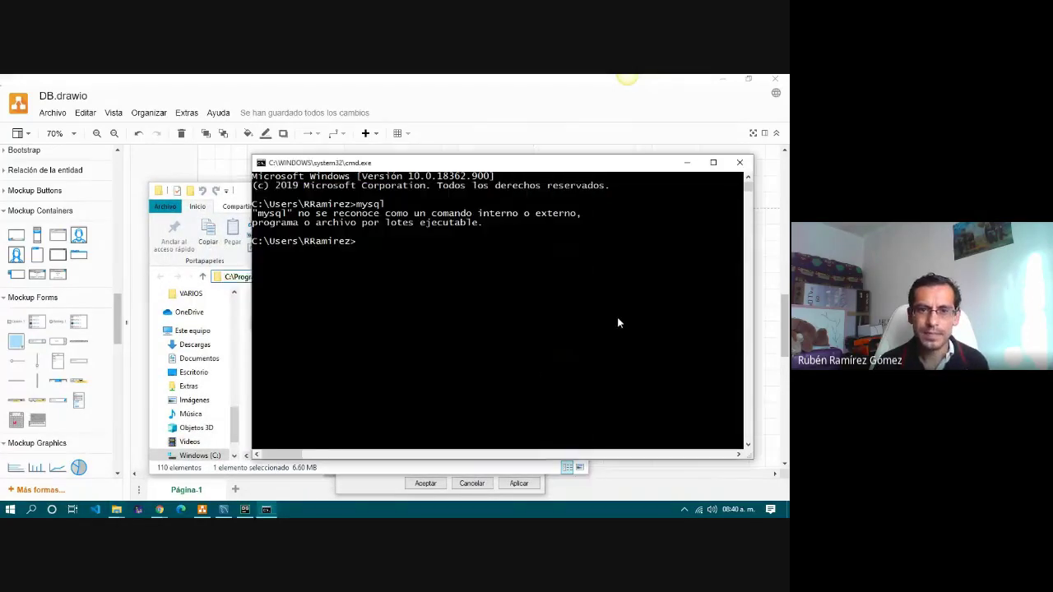
Change directory in Command Prompt to the pasted MySQL Workbench 8.0 CE folder path.
left_click(245, 195)
left_click(514, 181)
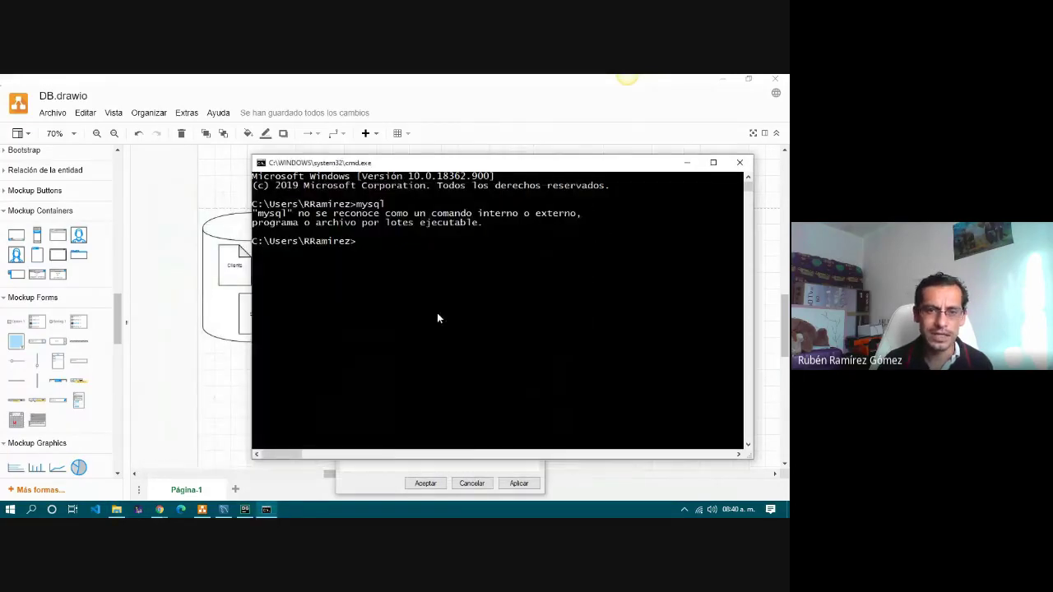
type("cd my")
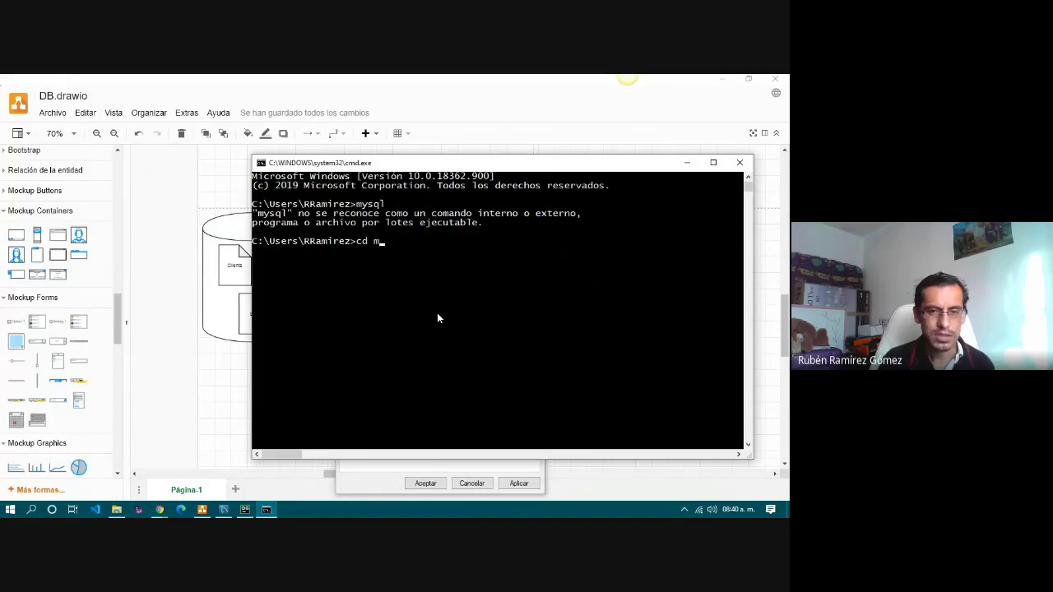
key("BackSpace")
key("BackSpace")
key("ctrl+v")
key("BackSpace")
key("BackSpace")
key("Return")
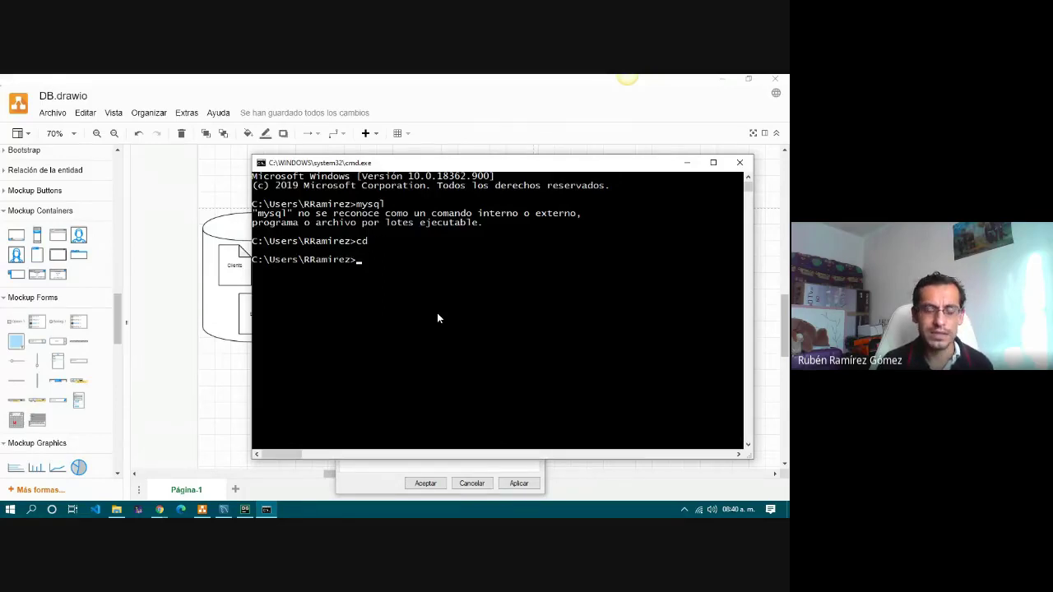
type("cd")
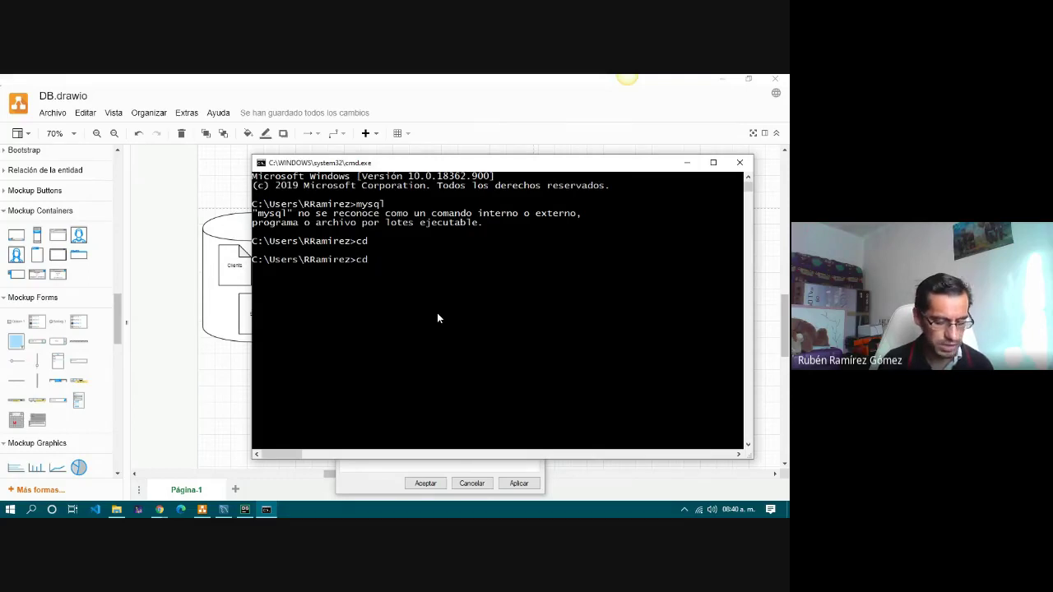
right_click(438, 319)
key("Return")
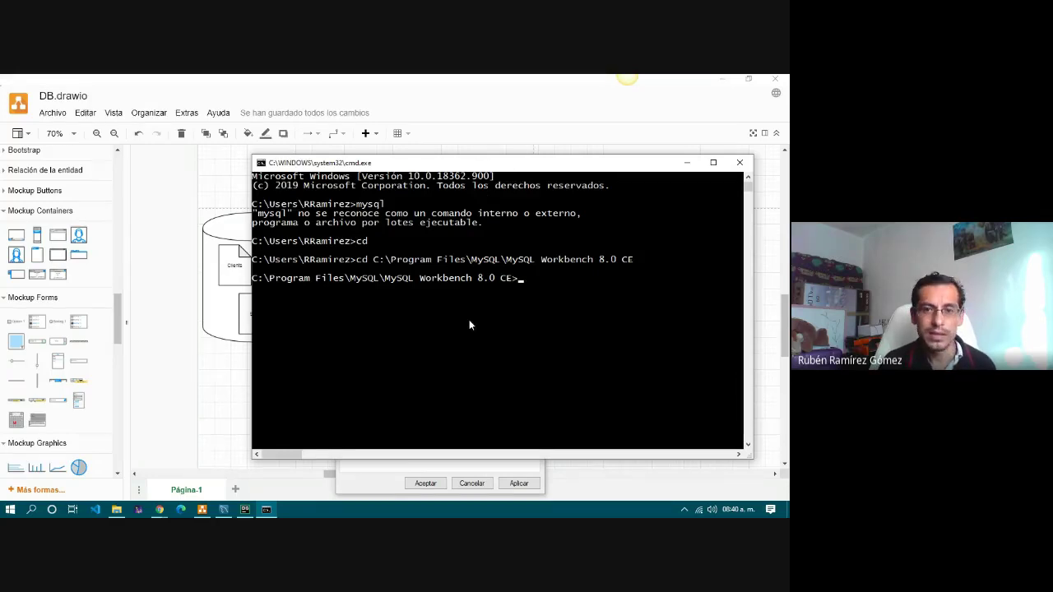
Start typing mysql -h, enlarge the console, and paste the host name copied from Clever Cloud.
type("mysql")
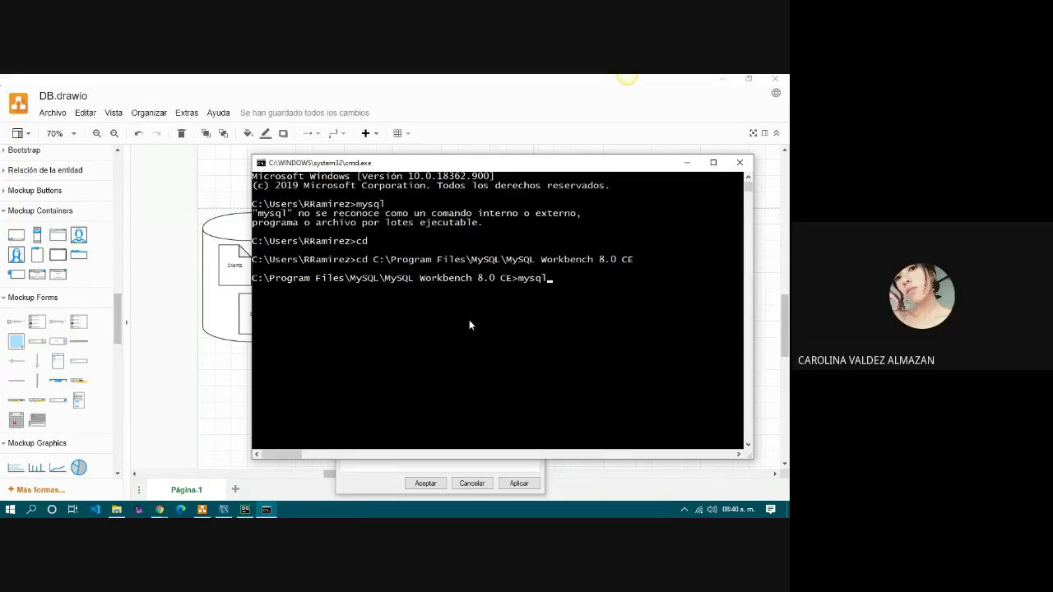
type(" -h")
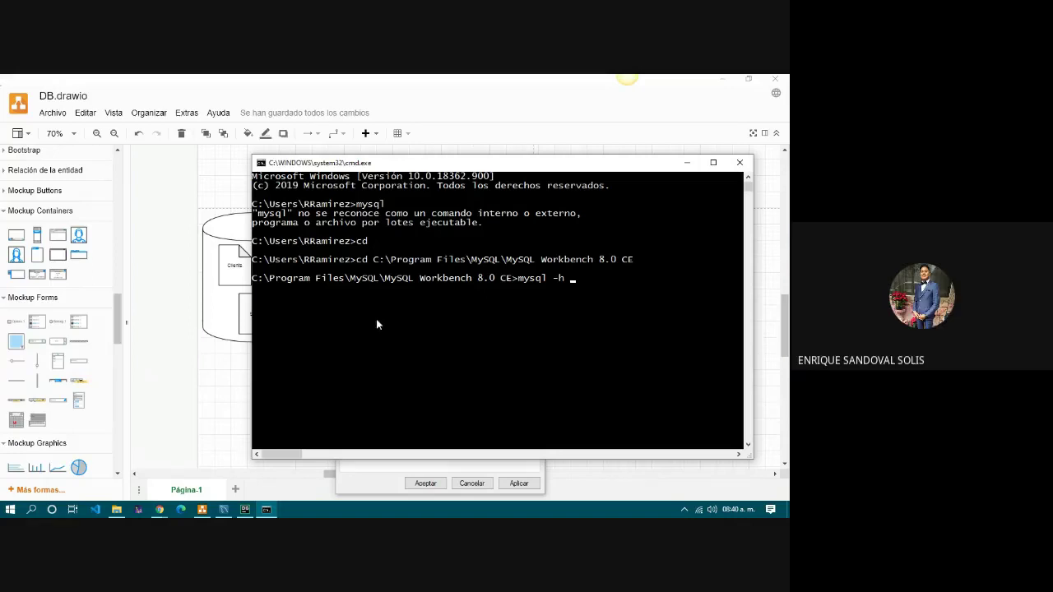
left_click_drag(422, 164, 234, 165)
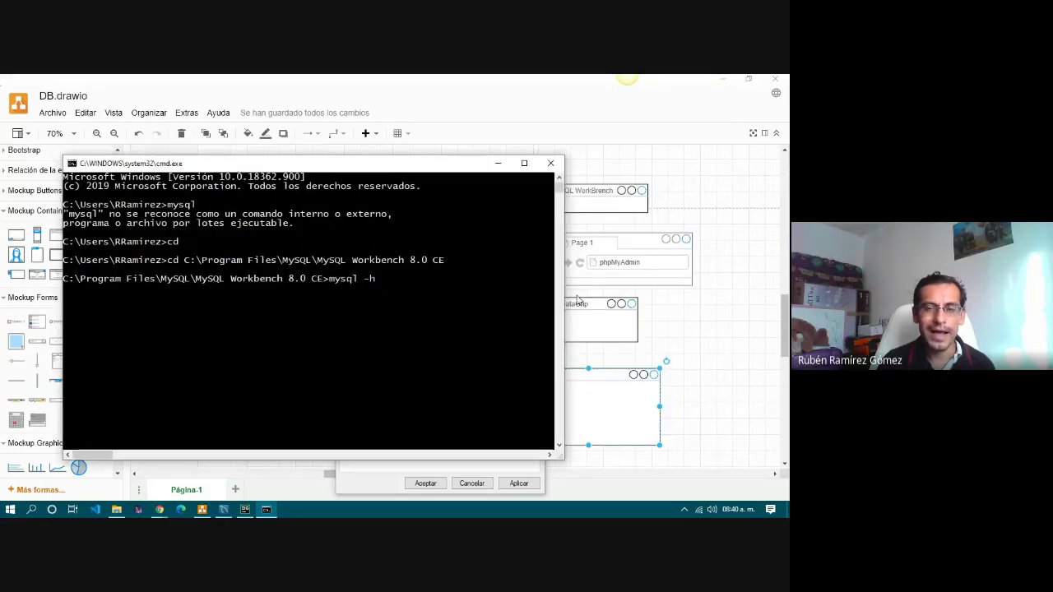
left_click_drag(566, 293, 761, 283)
left_click_drag(490, 170, 458, 167)
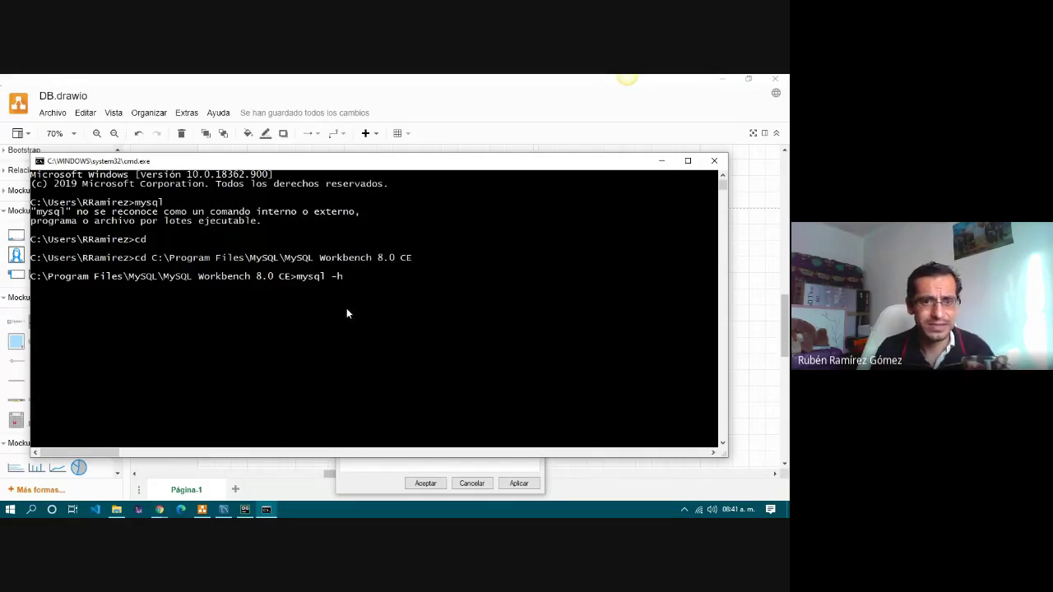
mouse_move(161, 512)
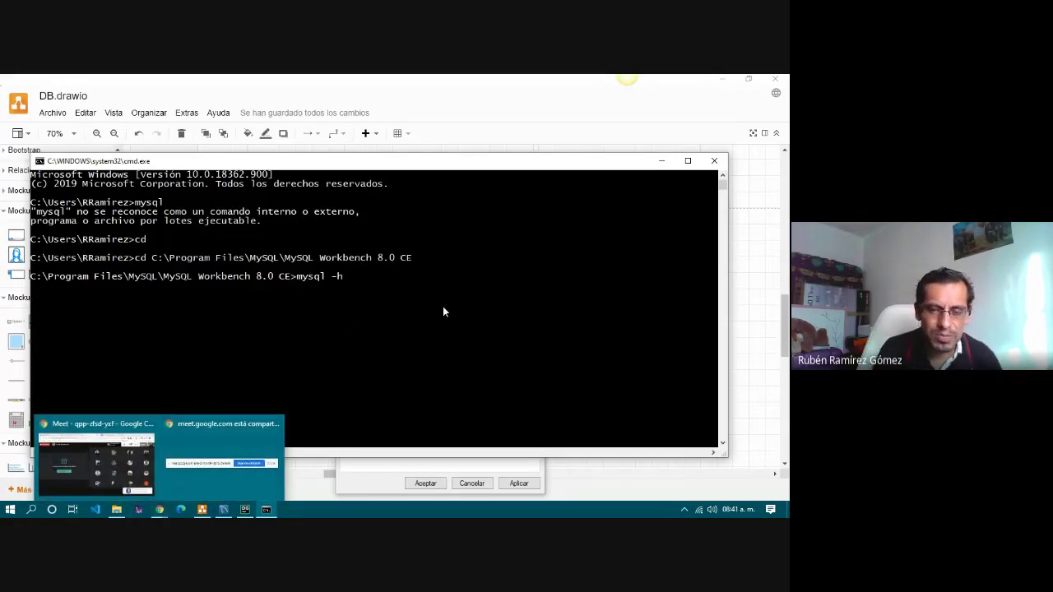
left_click(375, 184)
key("Escape")
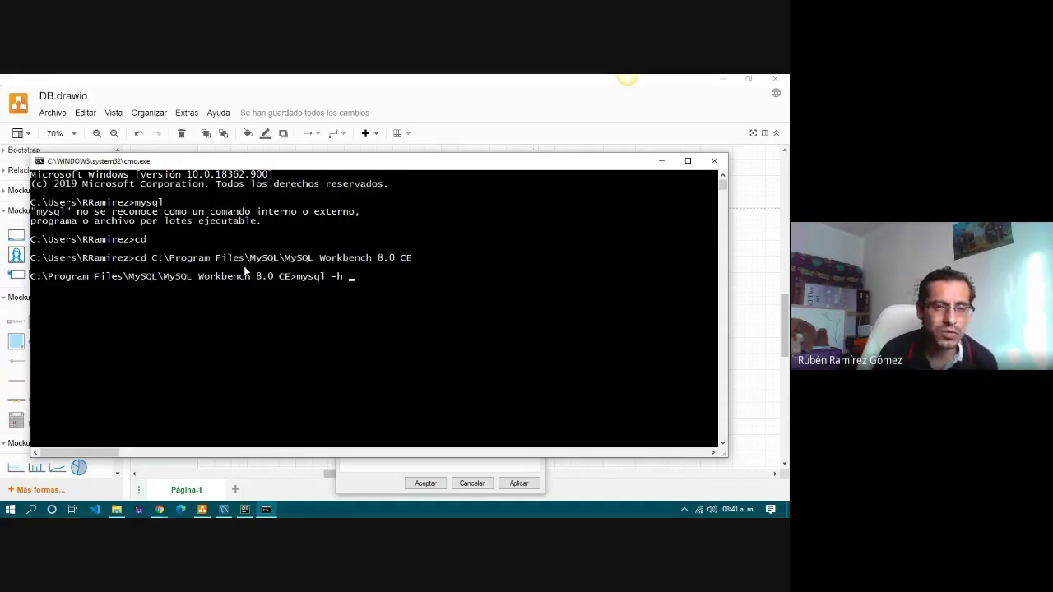
left_click(220, 510)
left_click(160, 511)
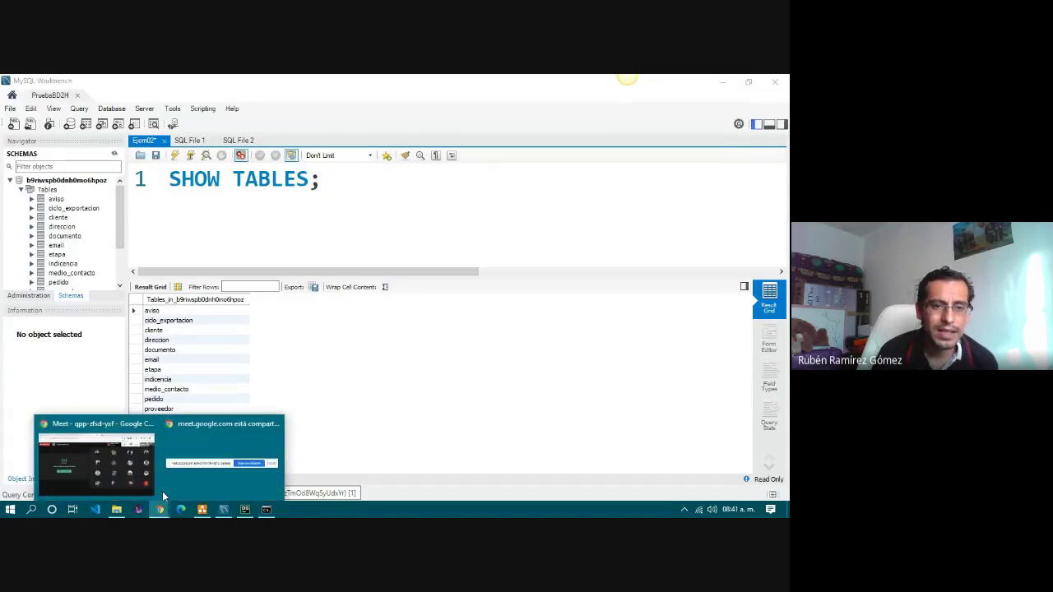
left_click(124, 467)
left_click(477, 84)
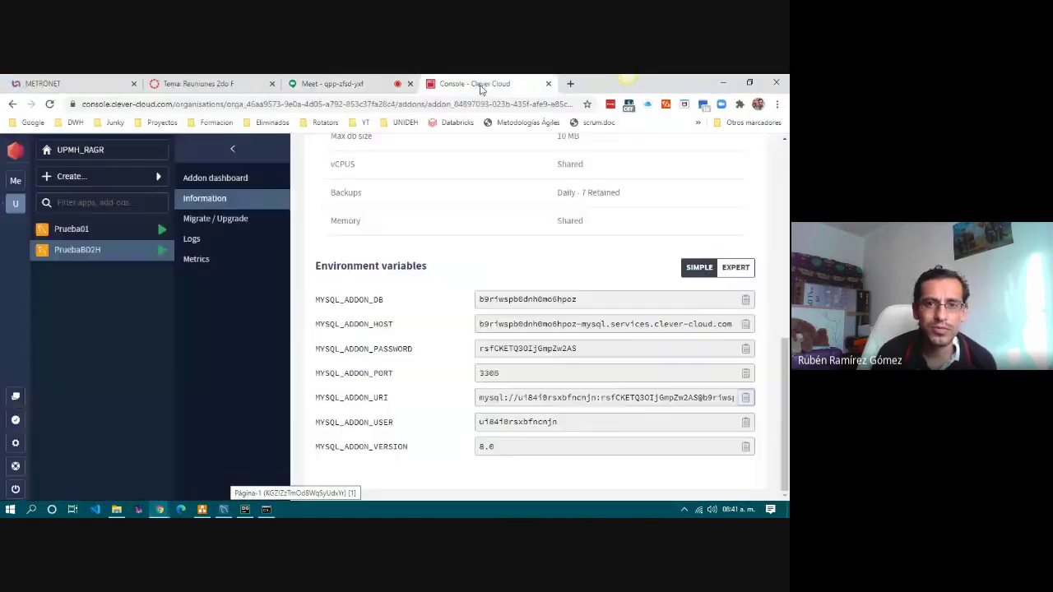
left_click(745, 325)
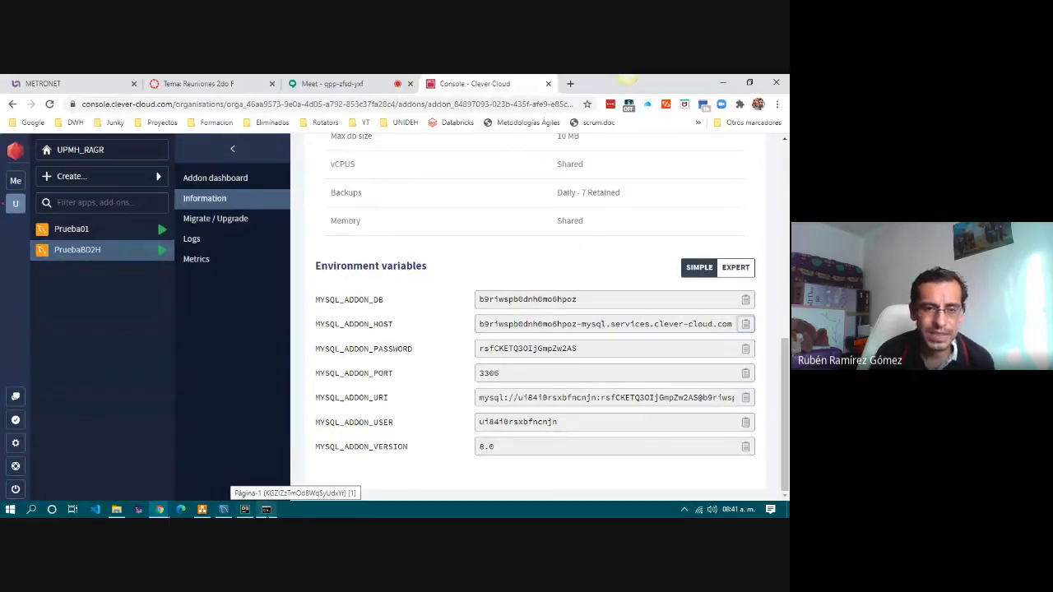
left_click(266, 509)
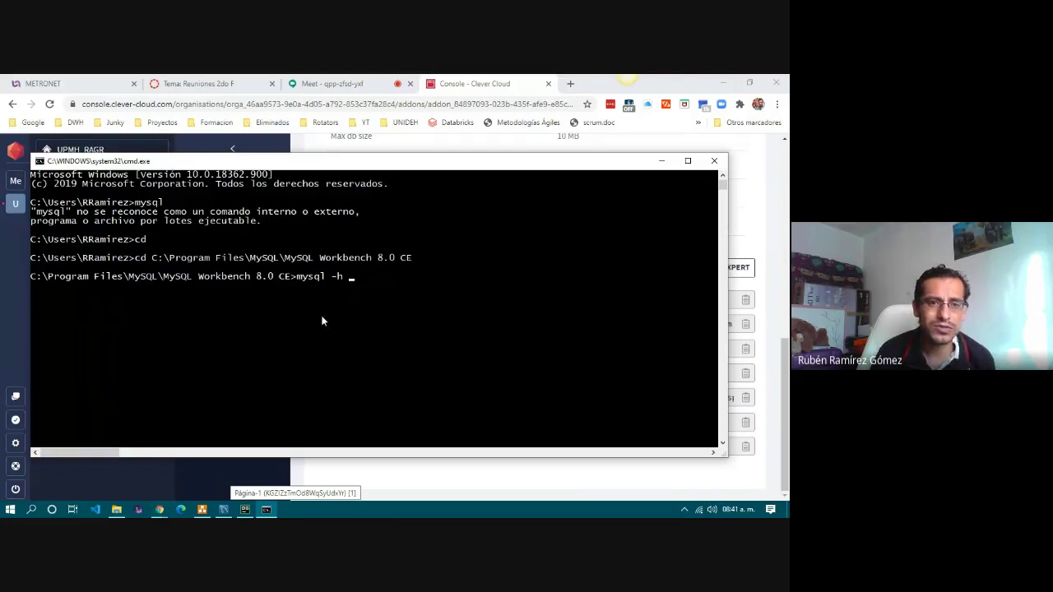
key("ctrl+v")
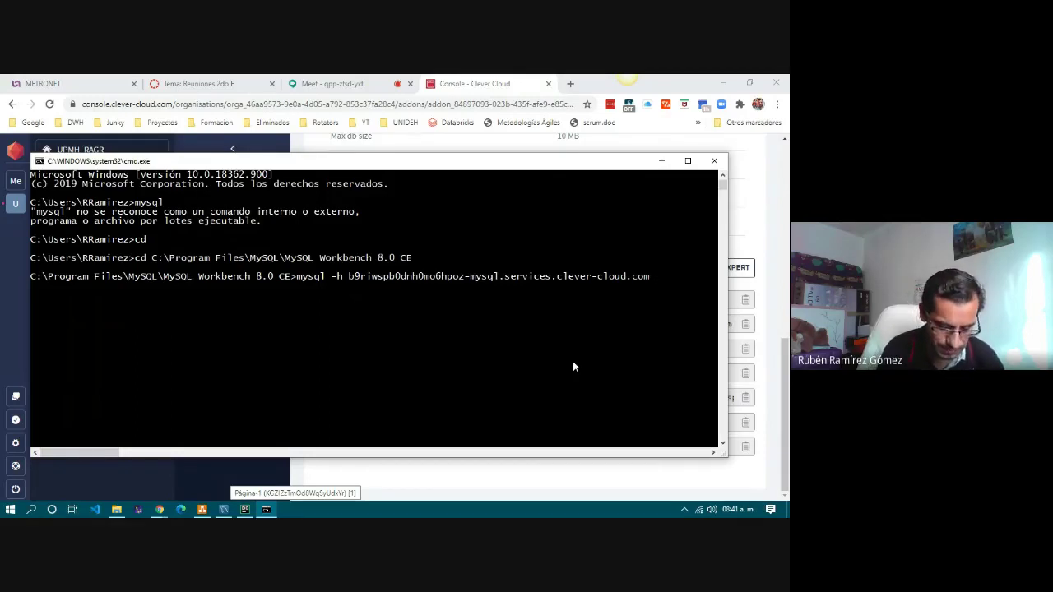
Append -u with the copied Clever Cloud user name and -p, then run the connection command.
type("-u")
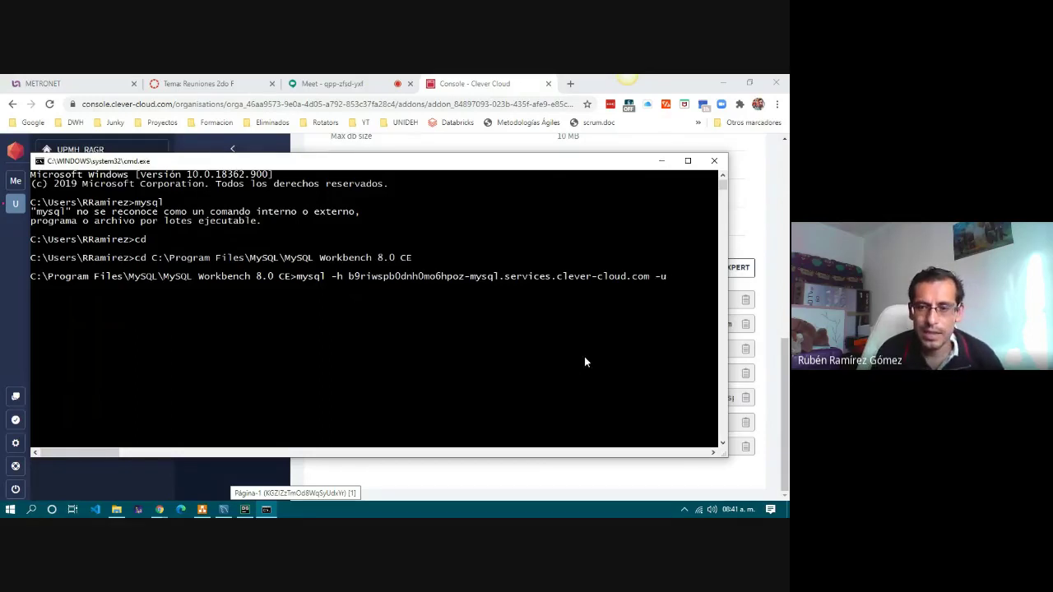
key("alt+Tab")
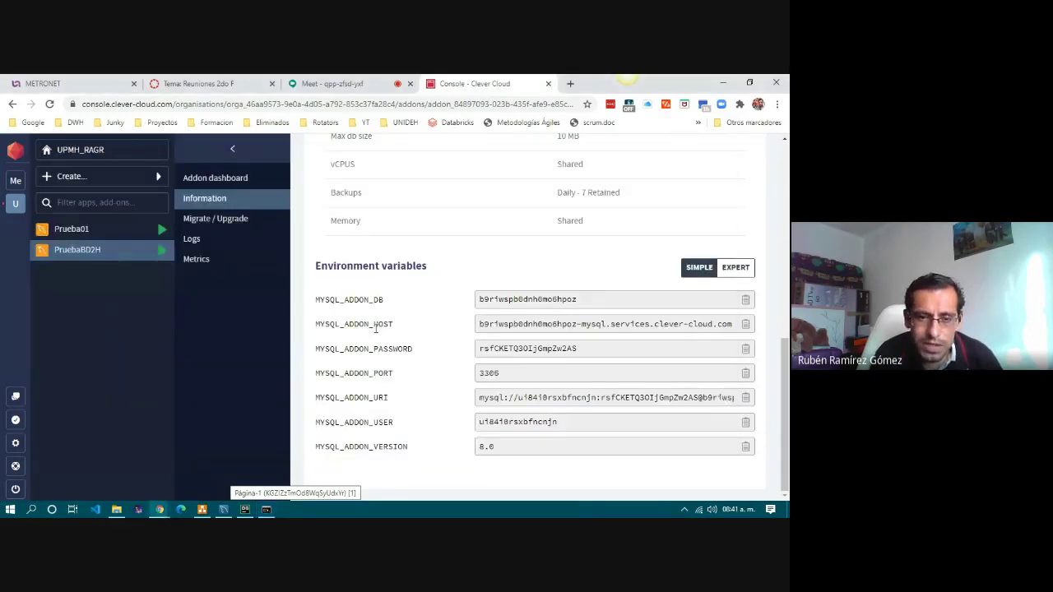
left_click(745, 422)
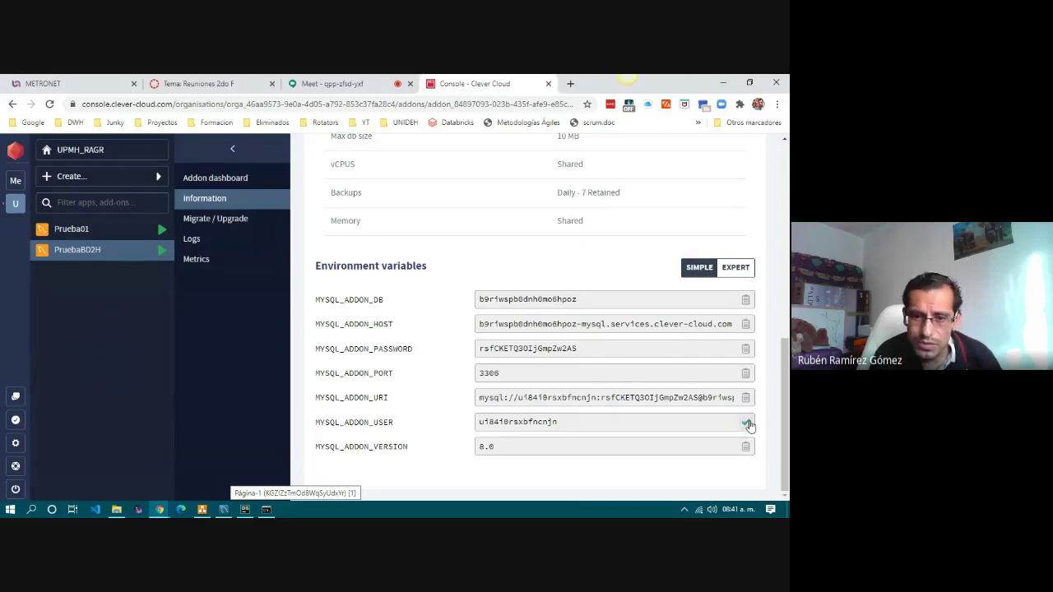
left_click(258, 512)
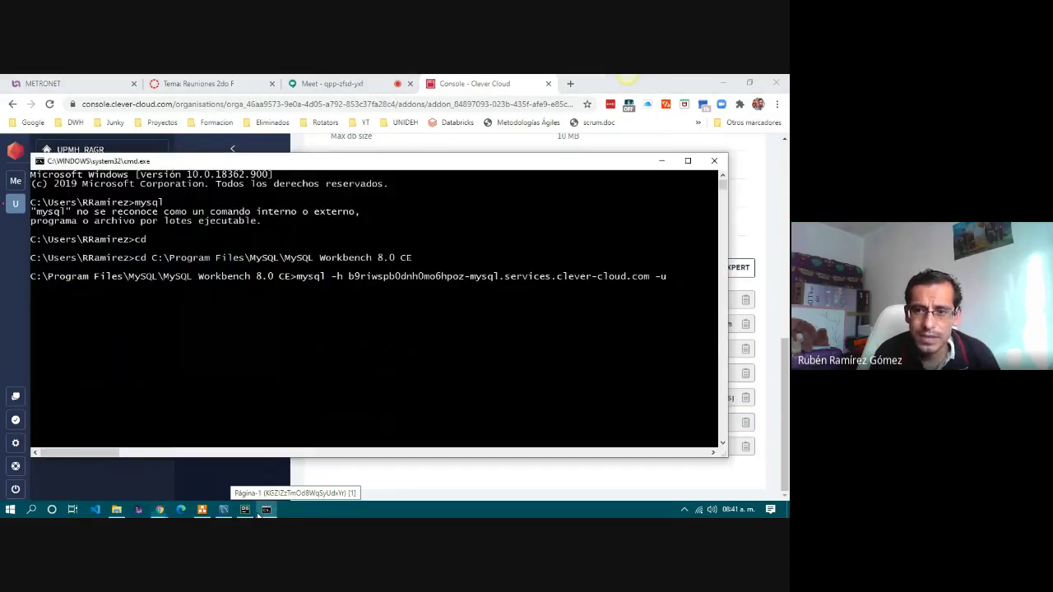
right_click(382, 385)
type("-p")
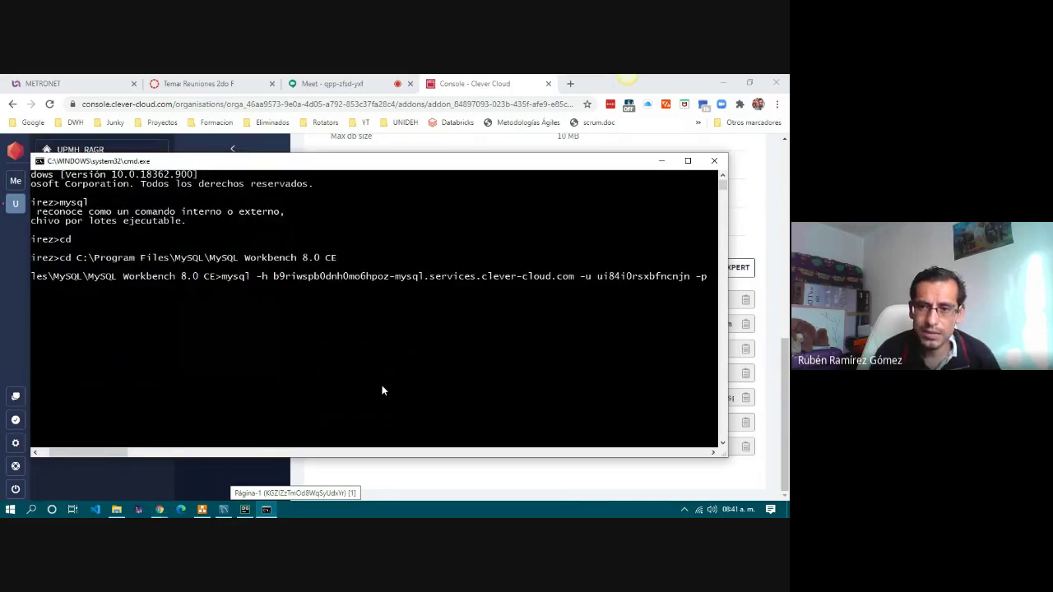
left_click(783, 222)
scroll(688, 315, "down", 10)
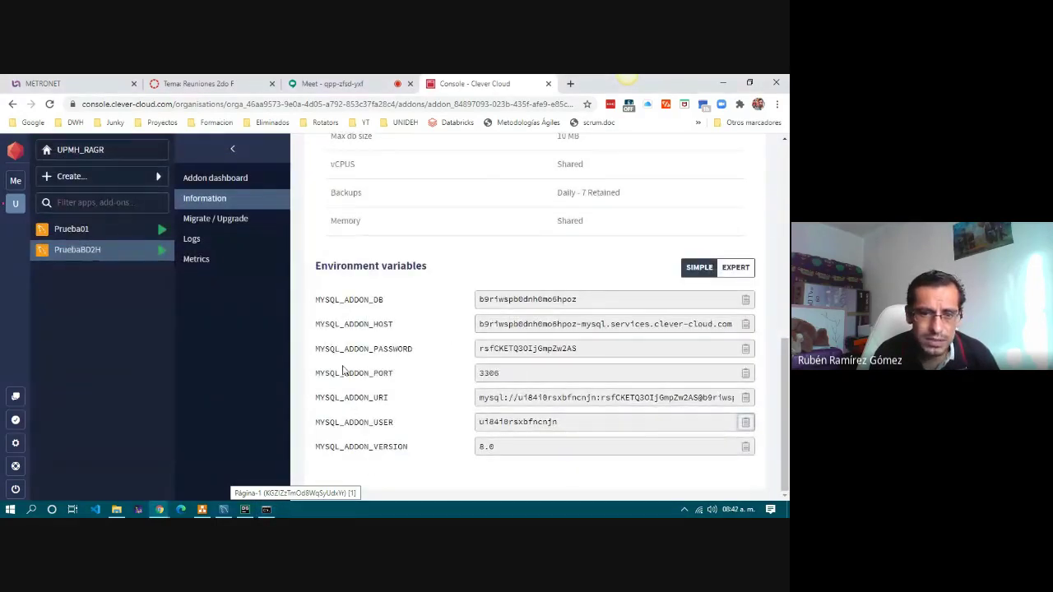
double_click(391, 348)
left_click(745, 349)
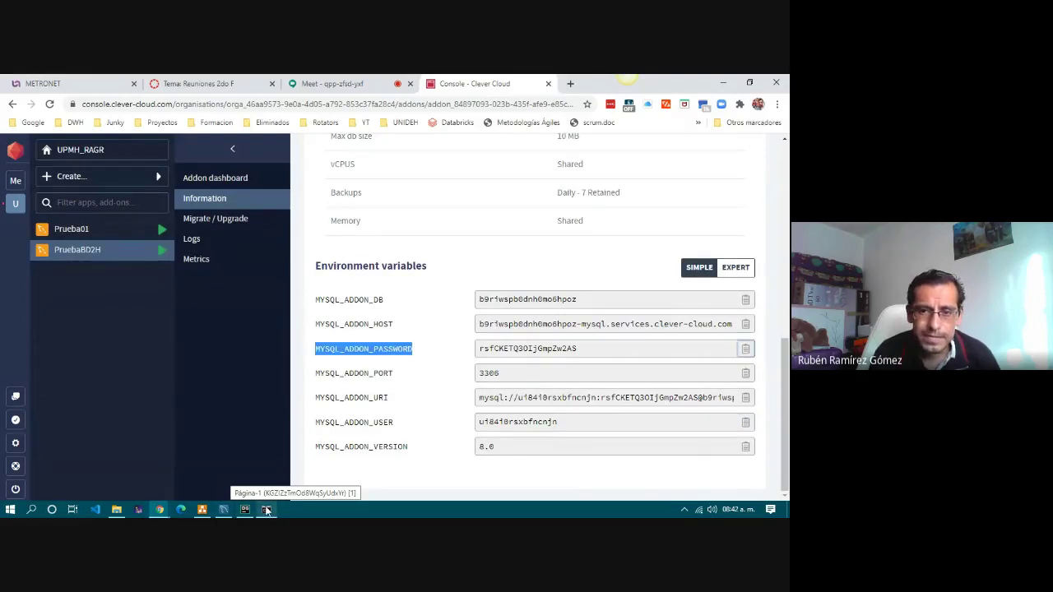
left_click(266, 510)
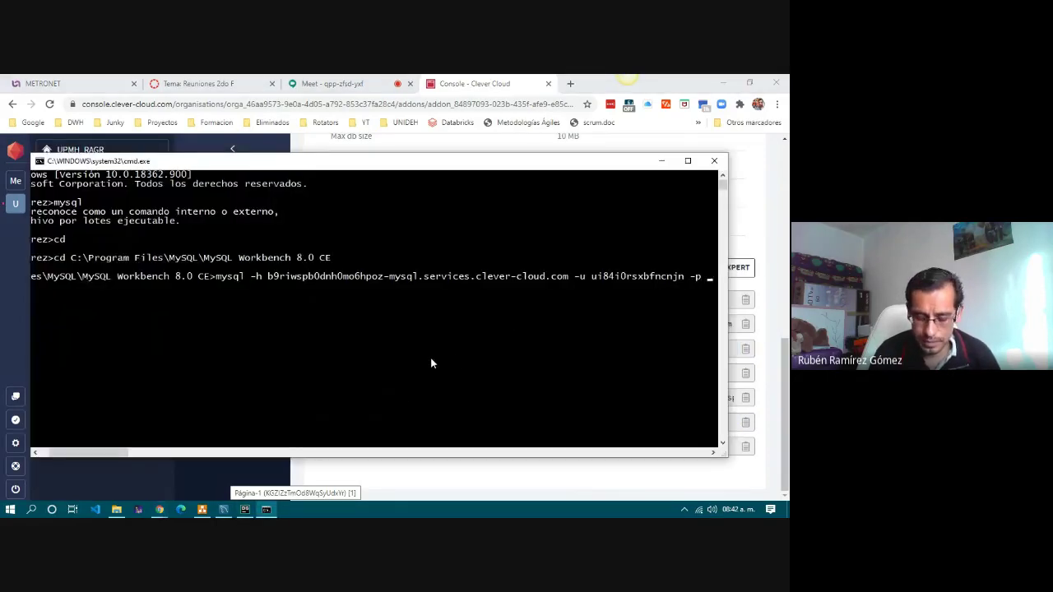
key("Return")
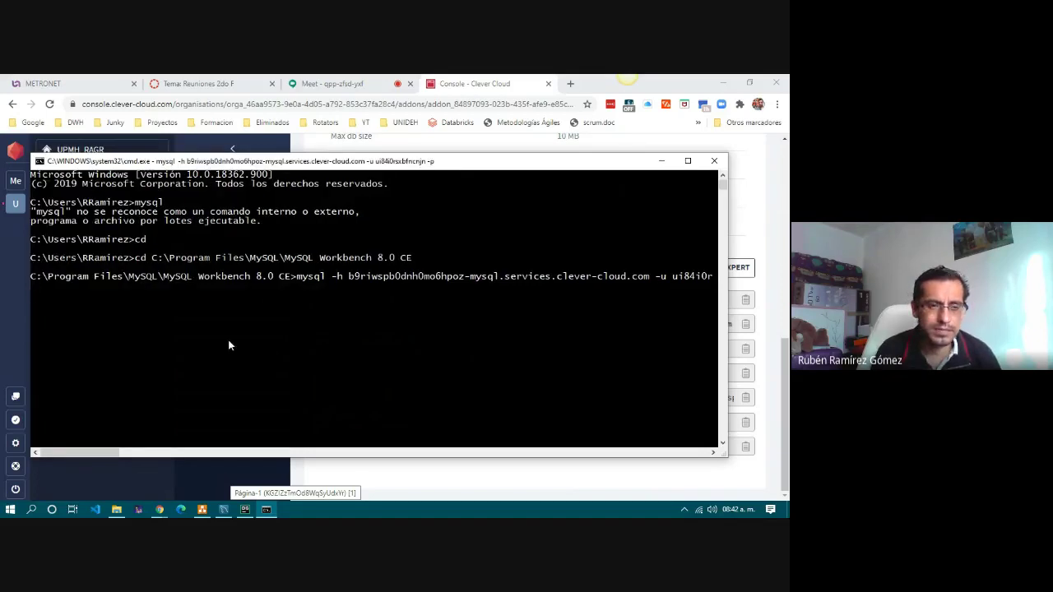
left_click(688, 161)
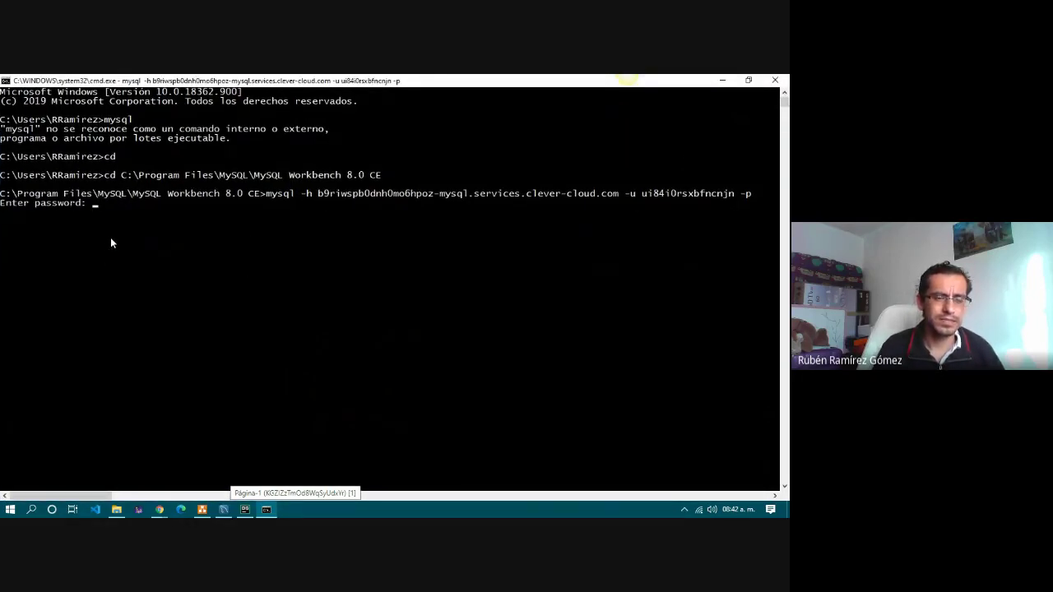
Paste the database password to log in, then run show databases;.
key("ctrl+v")
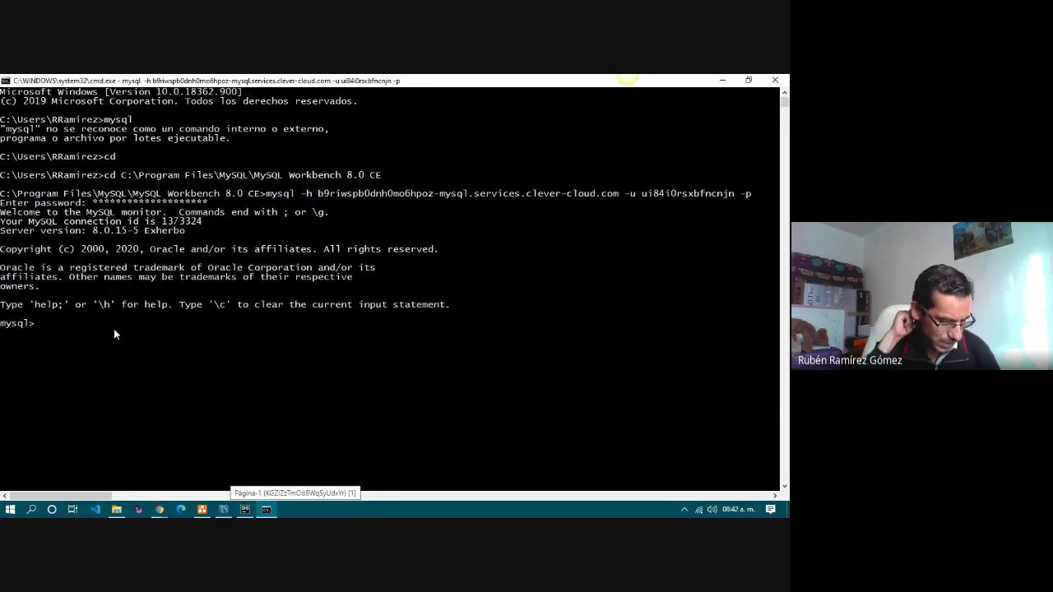
type("show da")
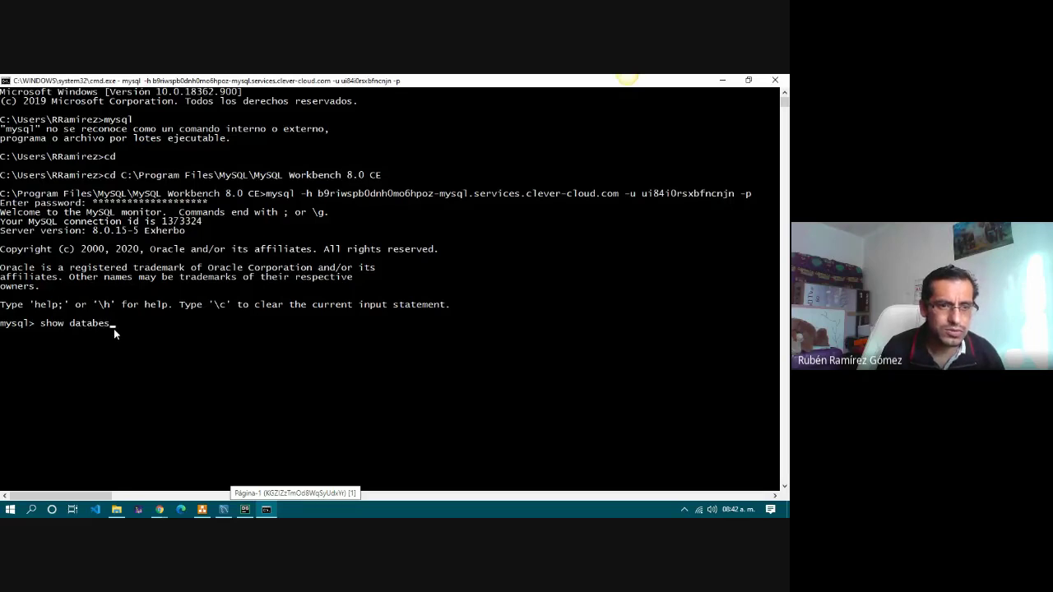
type("tabases;")
key("Return")
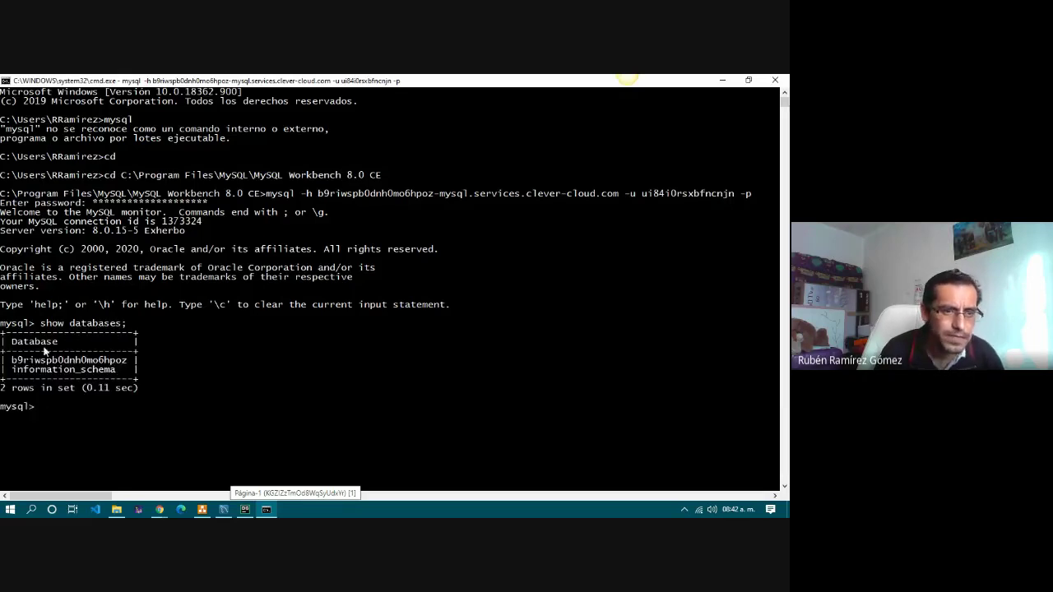
Copy the first database name and switch to it with a use command.
left_click_drag(12, 360, 126, 361)
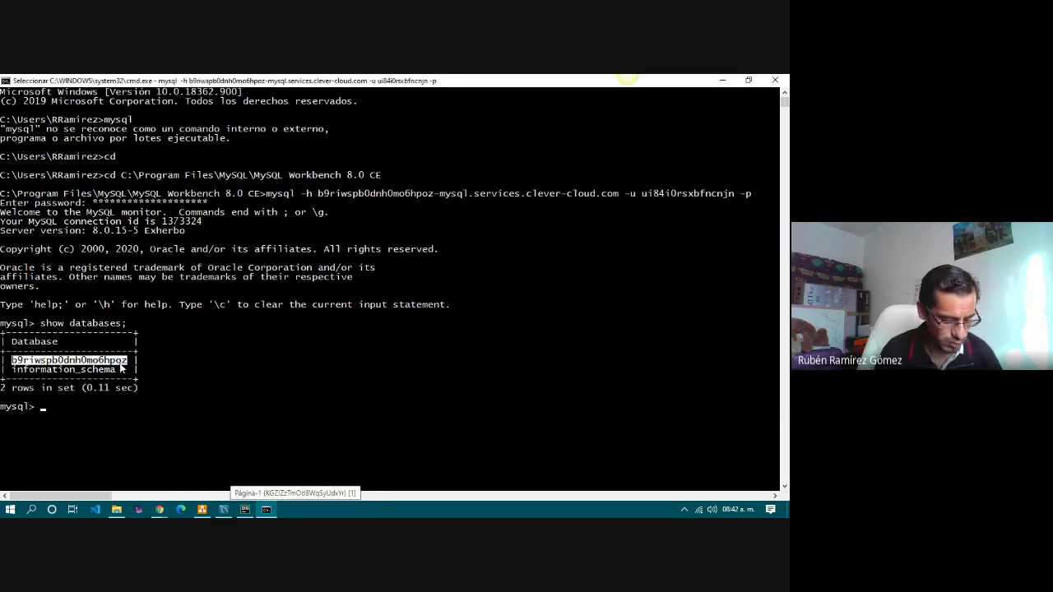
key("ctrl+c")
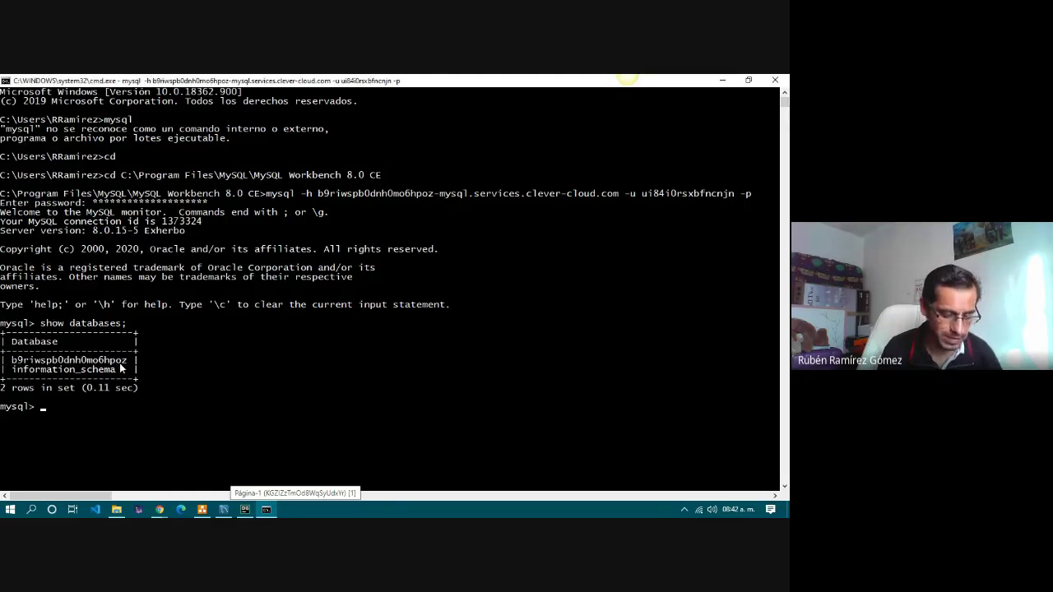
type("use")
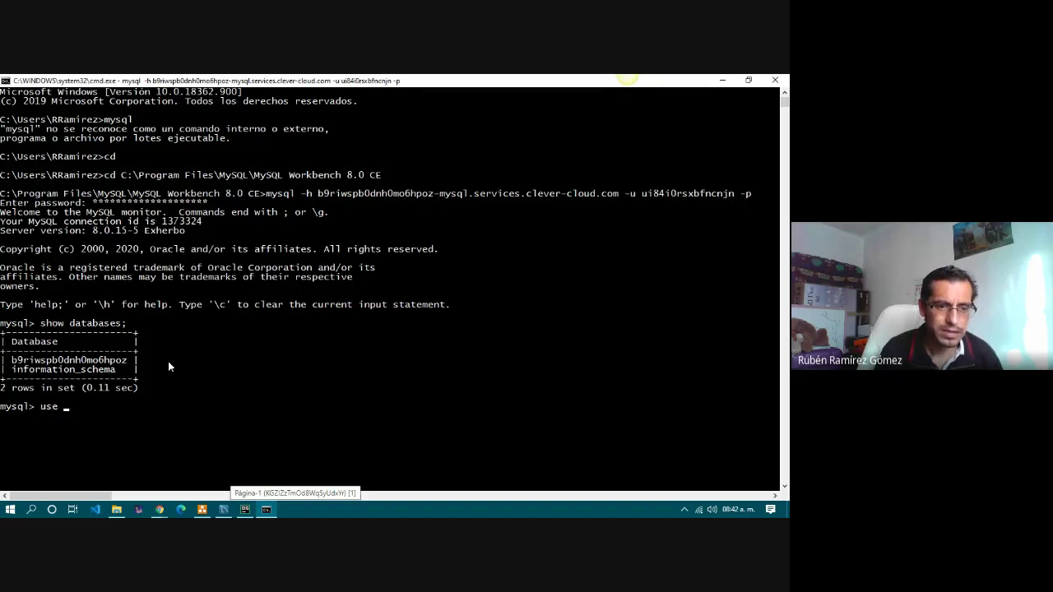
key("ctrl+v")
type(";")
key("Return")
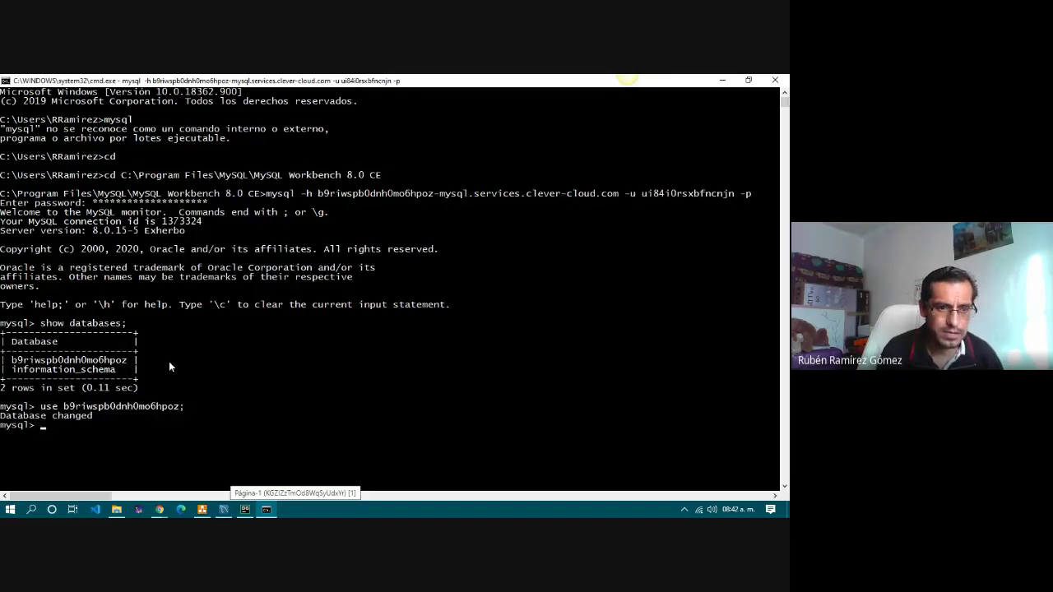
Run show tables; to list the database's 13 tables, including cliente and pedido.
scroll(169, 361, "down", 5)
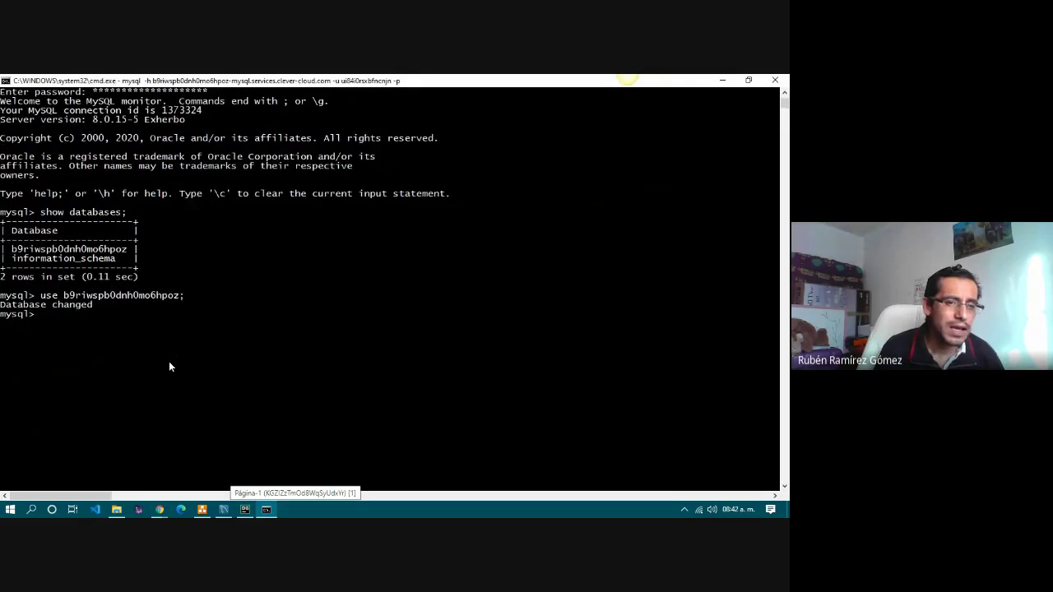
scroll(82, 321, "down", 2)
type("show dat")
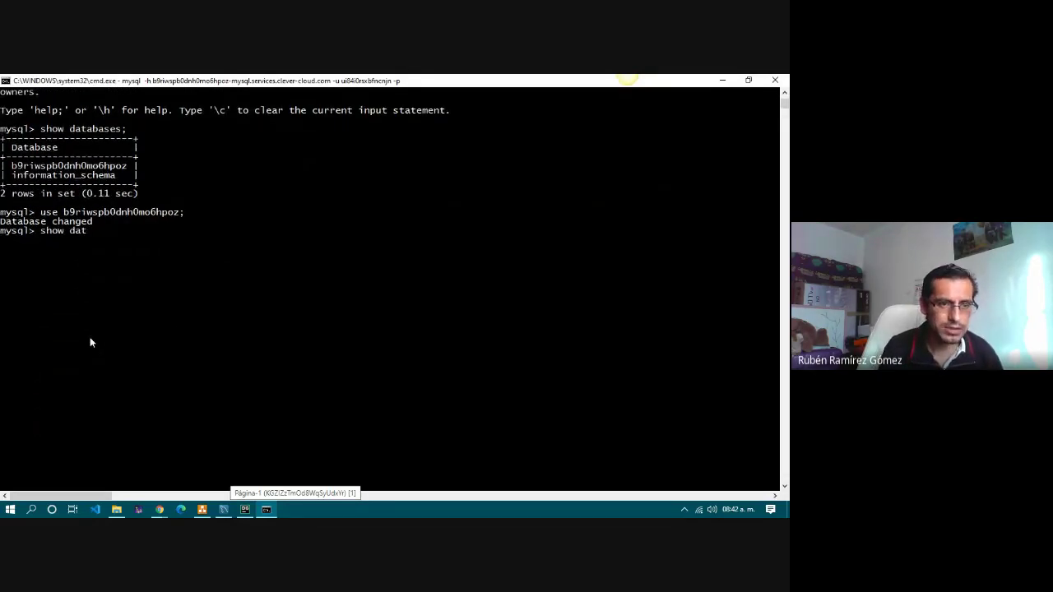
key("BackSpace")
key("BackSpace")
key("BackSpace")
type("tables;")
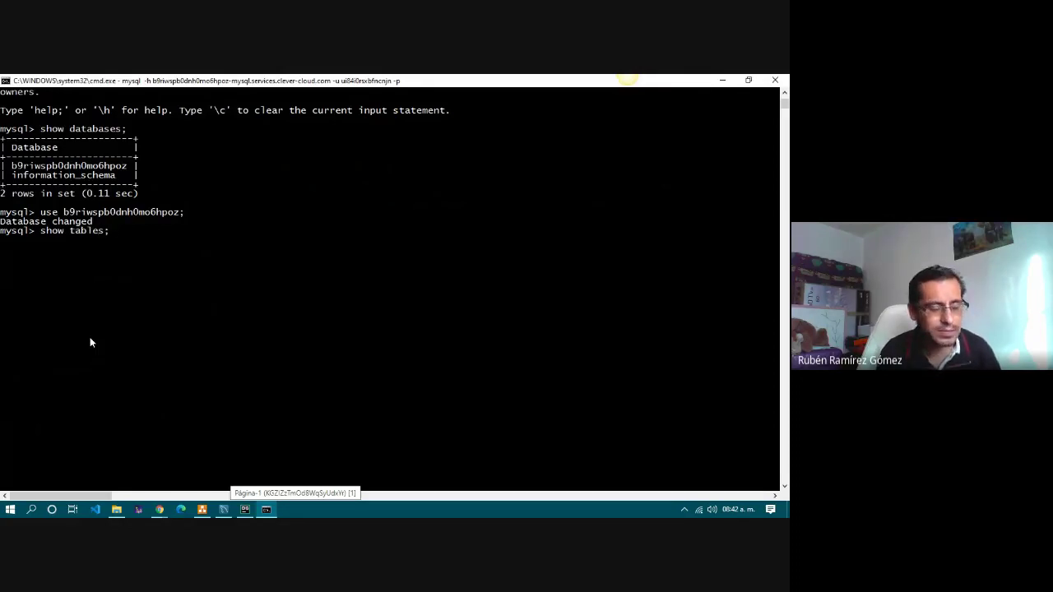
key("Return")
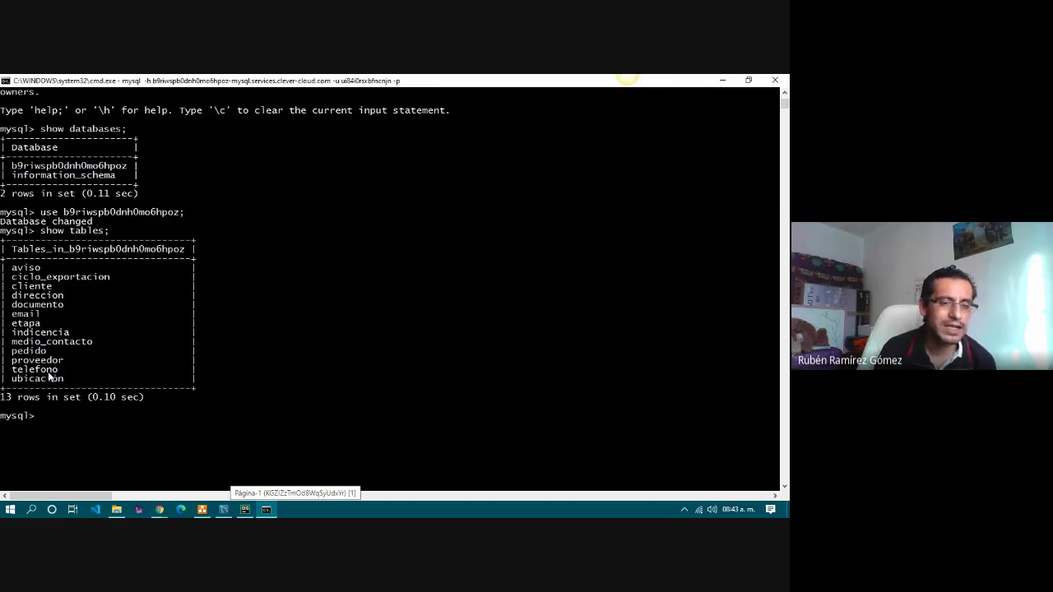
double_click(519, 83)
Narrow the console, move it aside, review its output, then bring forward Clever Cloud's environment variables page.
left_click_drag(732, 285, 527, 286)
left_click_drag(371, 168, 603, 203)
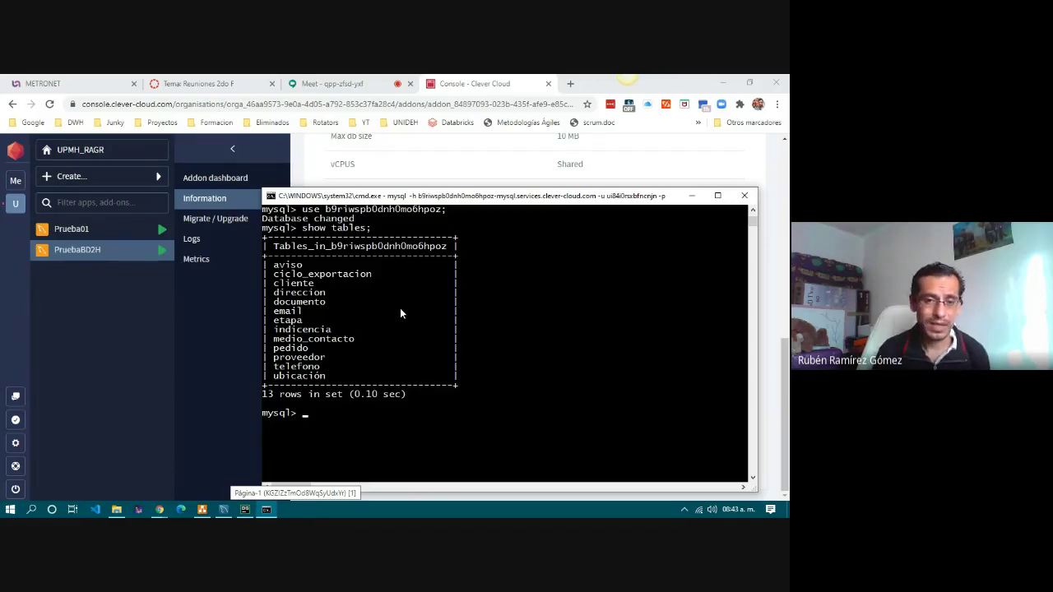
scroll(400, 308, "up", 8)
scroll(412, 317, "down", 3)
scroll(424, 322, "down", 3)
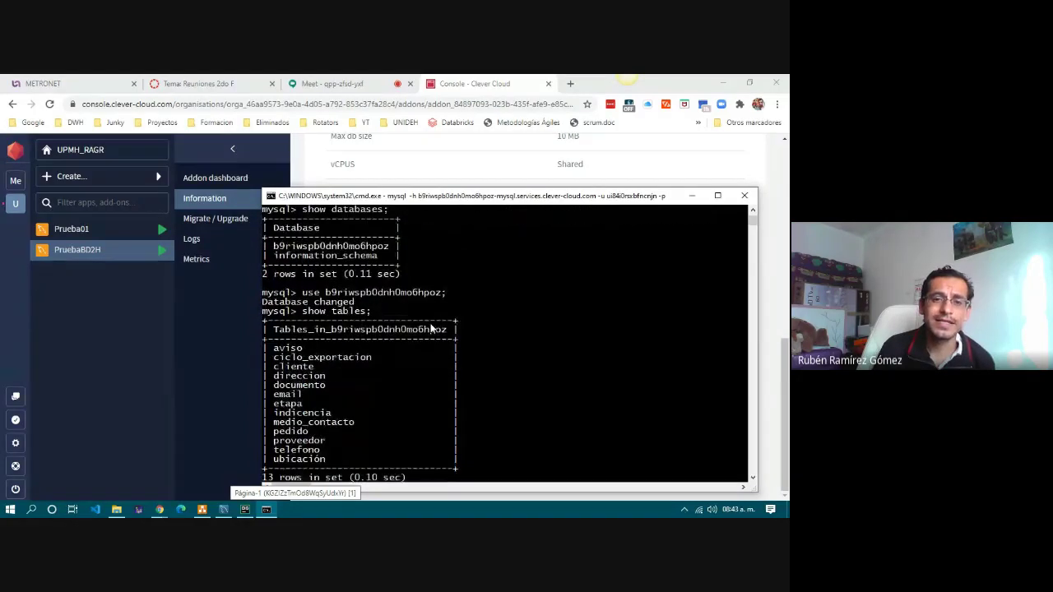
scroll(431, 330, "down", 3)
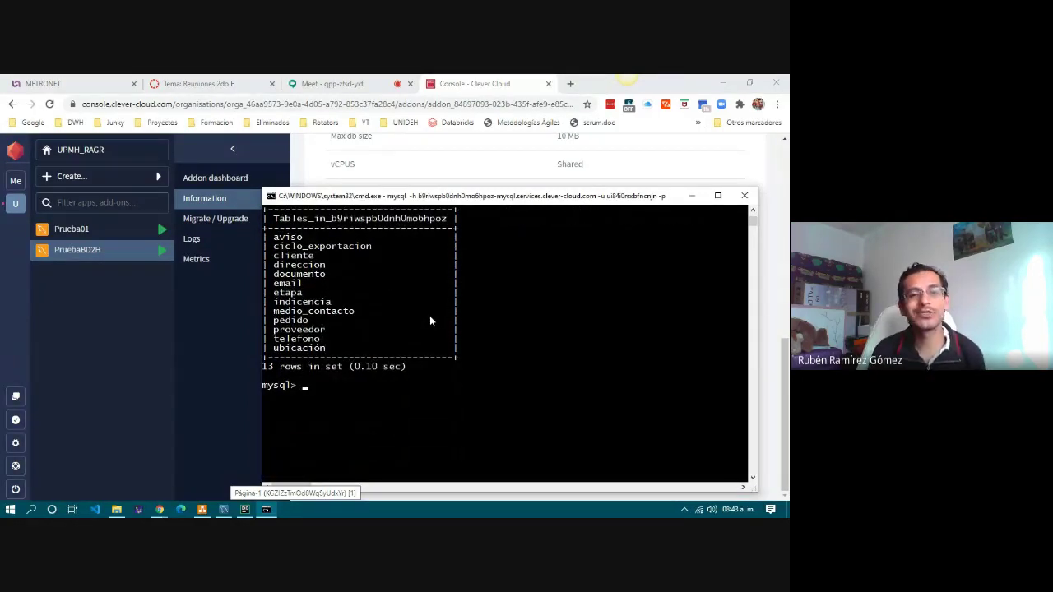
scroll(453, 333, "up", 5)
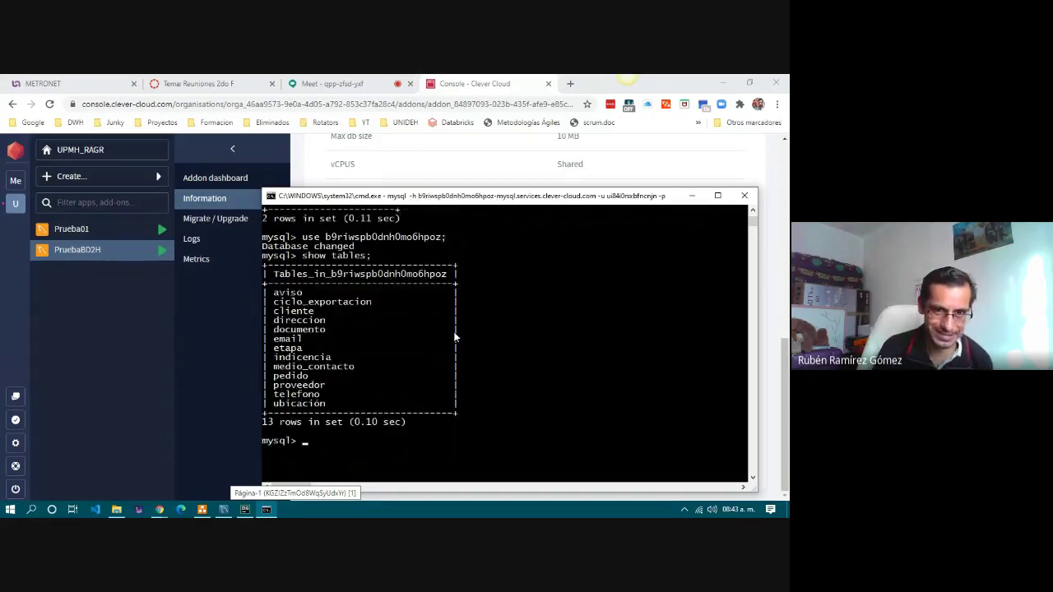
scroll(453, 332, "down", 4)
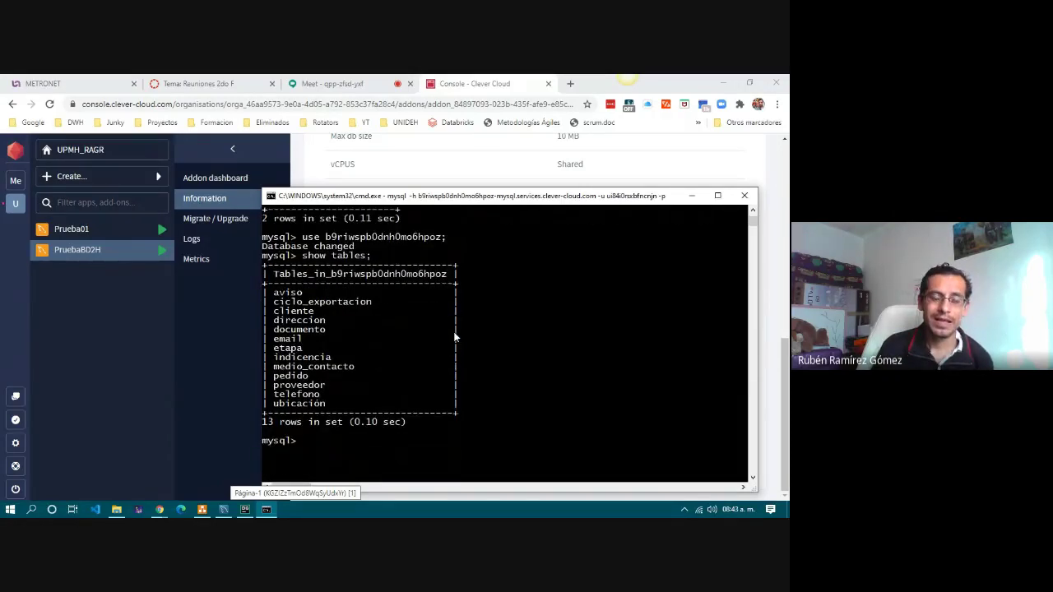
scroll(441, 337, "up", 1)
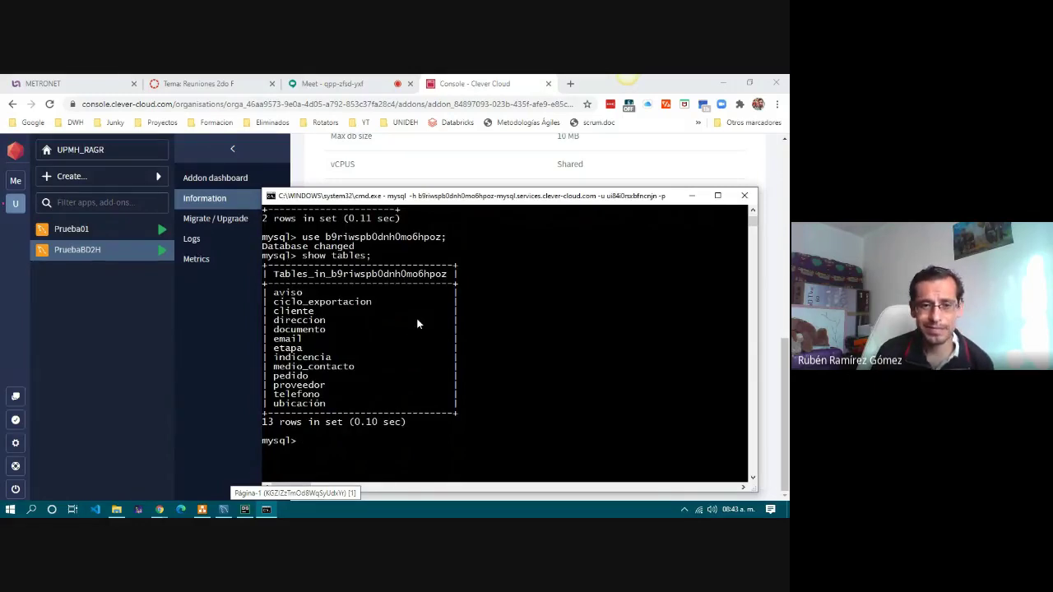
scroll(424, 386, "up", 1)
scroll(424, 386, "up", 1)
scroll(423, 386, "down", 1)
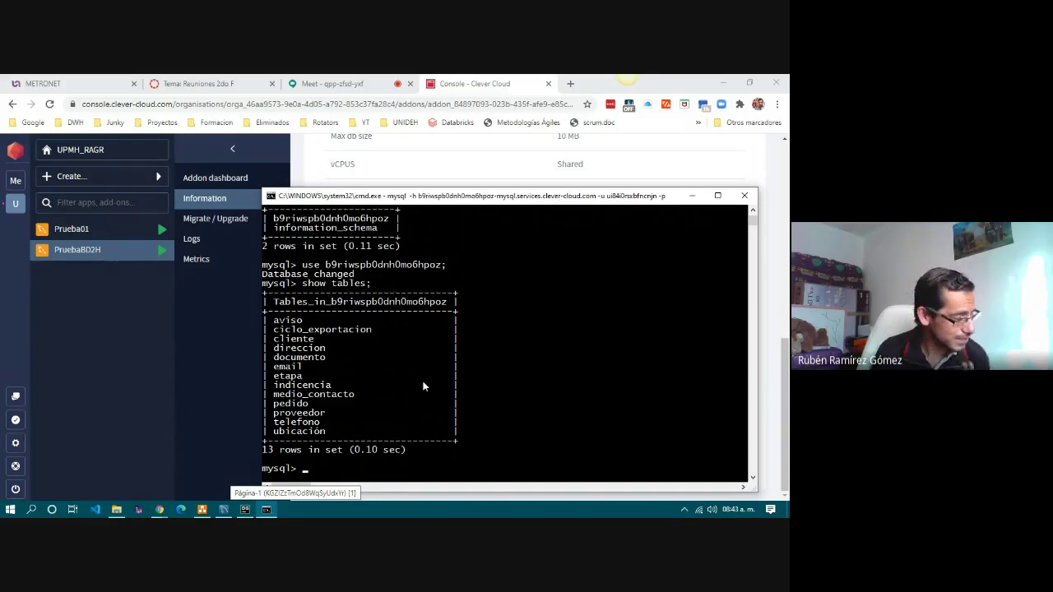
scroll(424, 386, "down", 1)
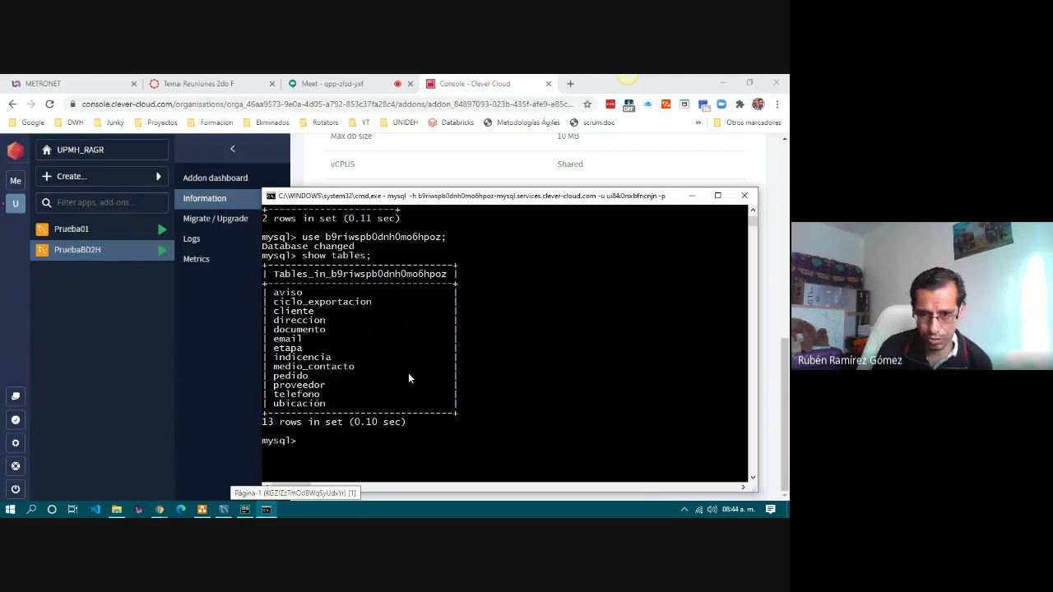
left_click(771, 167)
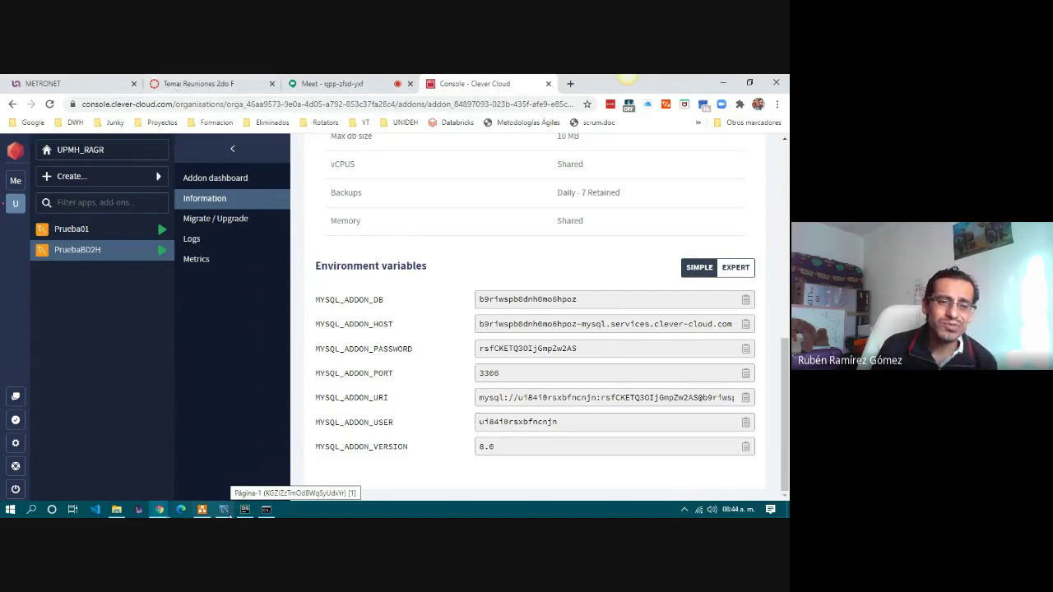
Return to DB.drawio and highlight the WorkBench, phpMyAdmin, DataGrip and mysql client shapes in turn.
left_click(202, 511)
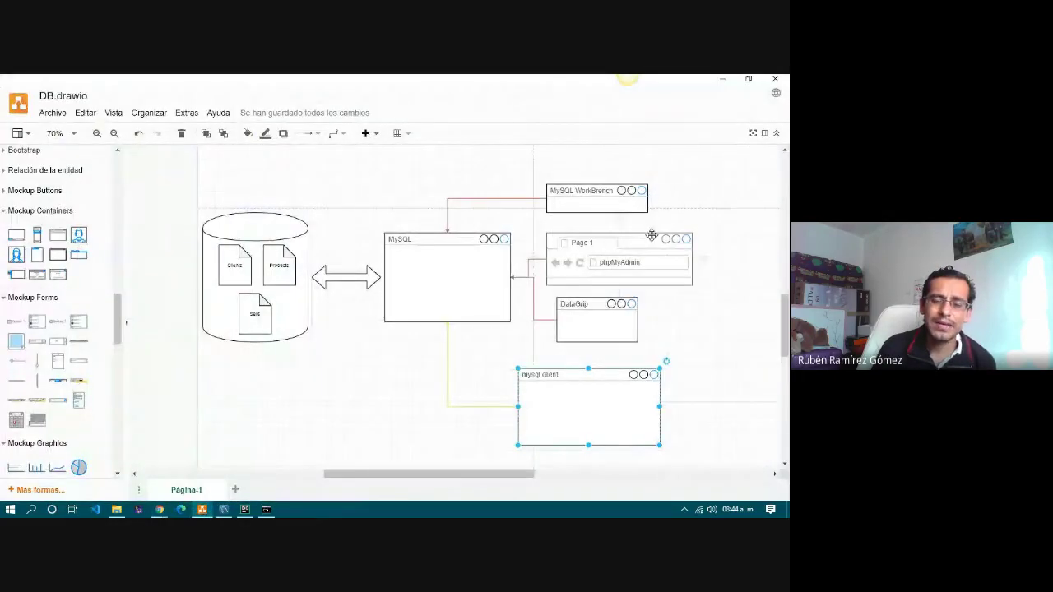
left_click(271, 387)
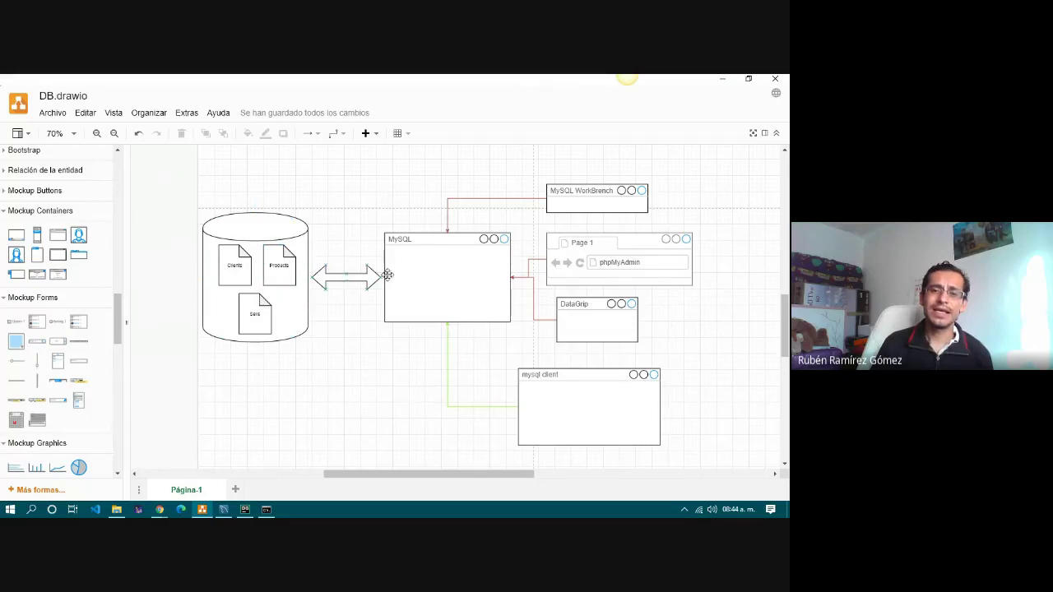
left_click(584, 198)
left_click(598, 262)
left_click(591, 327)
left_click(581, 413)
left_click(592, 312)
left_click(595, 262)
left_click(595, 198)
left_click(598, 273)
left_click(593, 317)
left_click(593, 397)
left_click(608, 315)
left_click(609, 200)
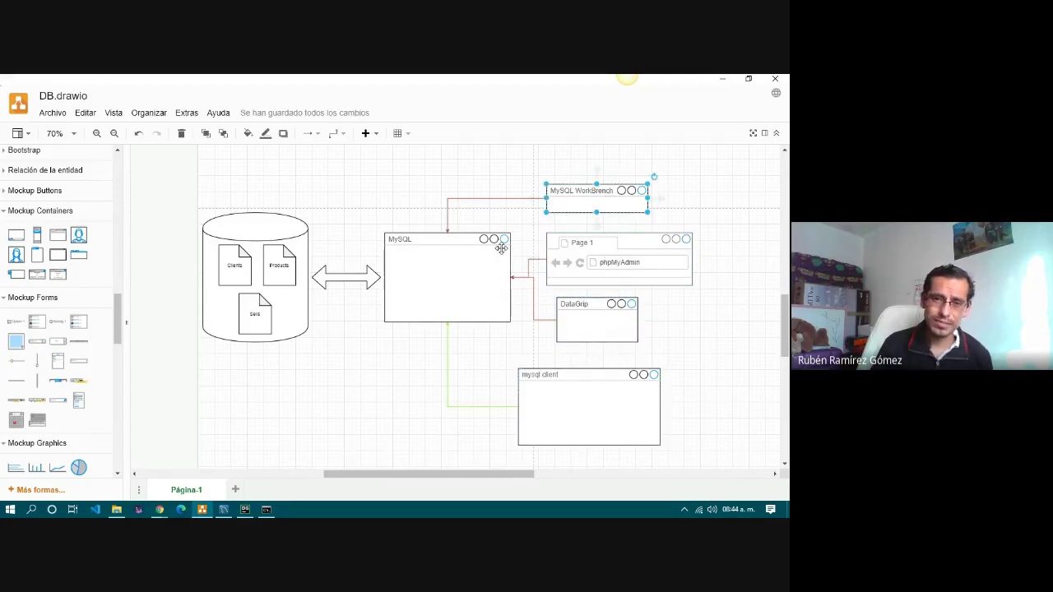
left_click(360, 371)
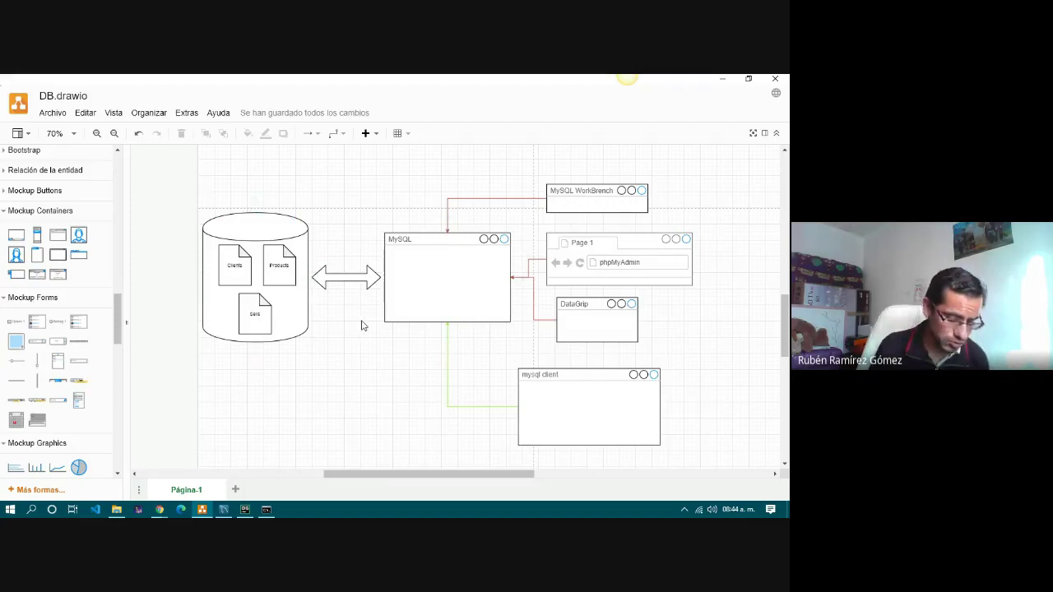
Highlight the central MySQL server shape, then each linked client tool again.
left_click(472, 259)
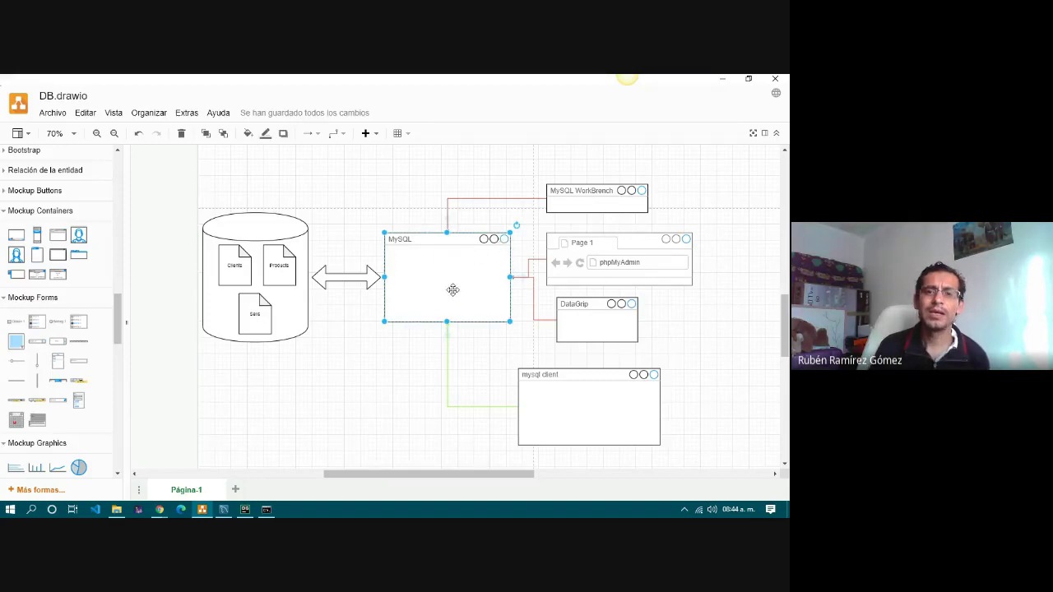
left_click(601, 204)
left_click(608, 246)
left_click(590, 421)
left_click(596, 334)
left_click(610, 251)
left_click(599, 202)
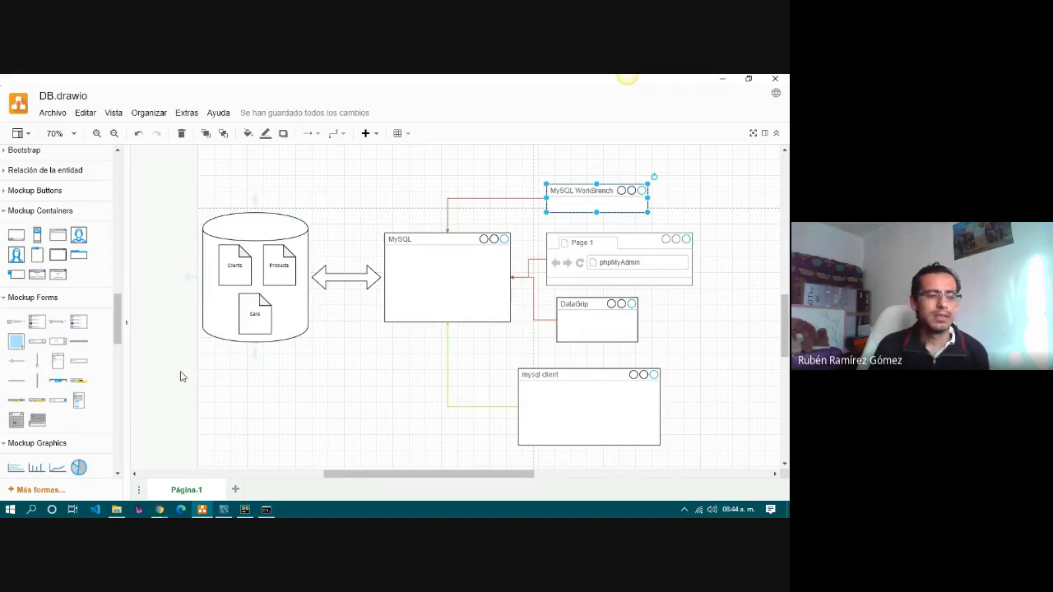
left_click(301, 383)
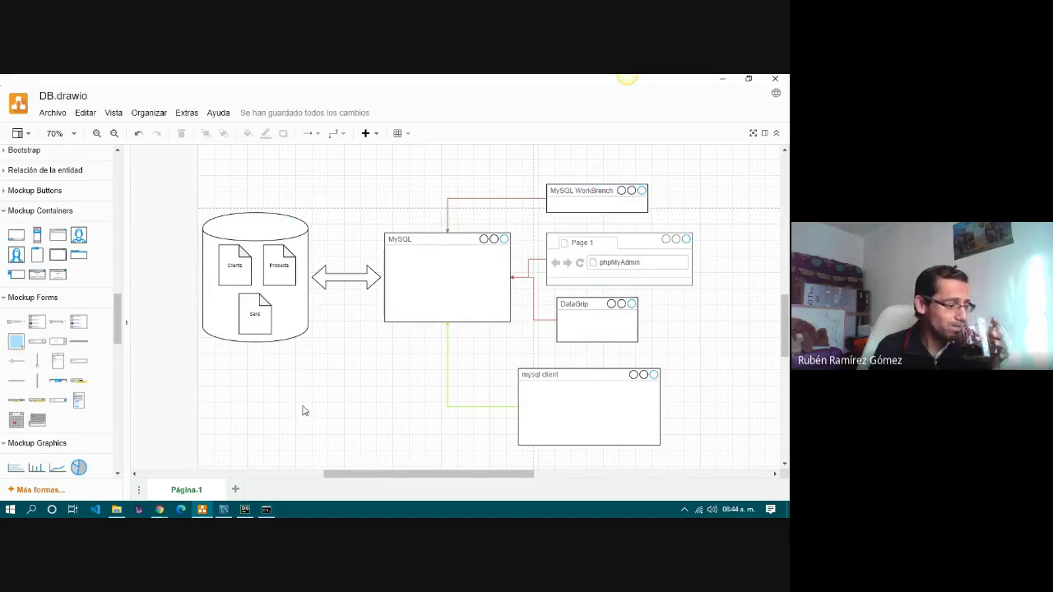
left_click_drag(359, 474, 378, 474)
From the Clever Cloud Chrome window, go to the Meet tab and choose Dejar de presentar.
mouse_move(160, 509)
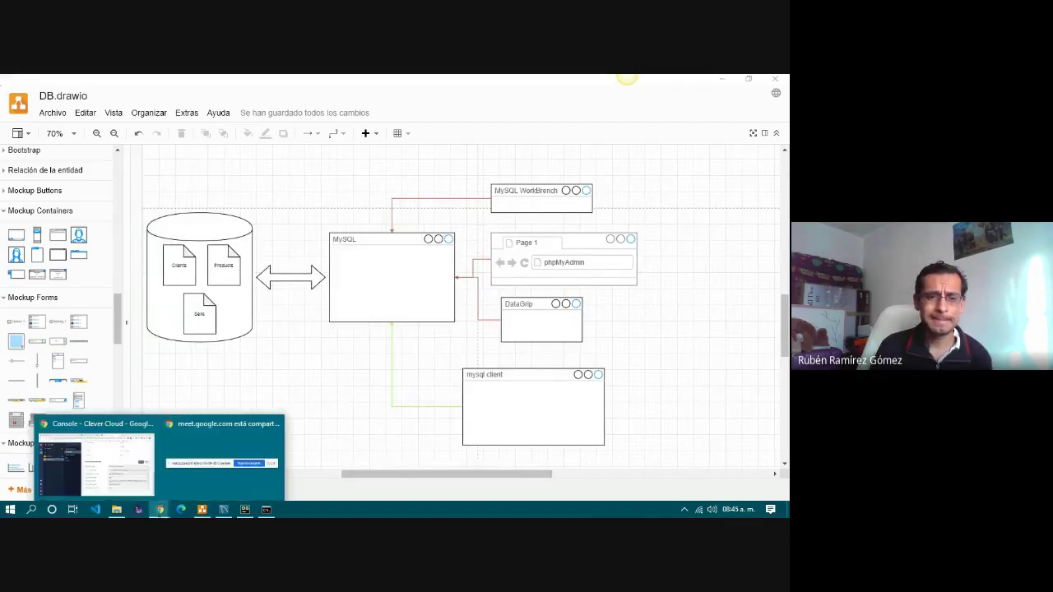
left_click(123, 454)
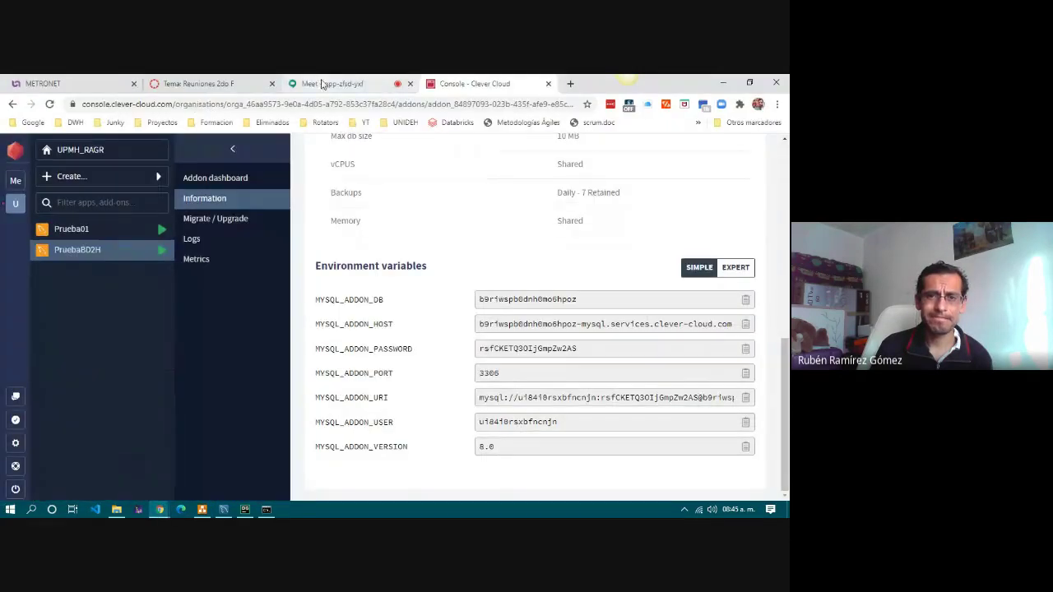
left_click(323, 84)
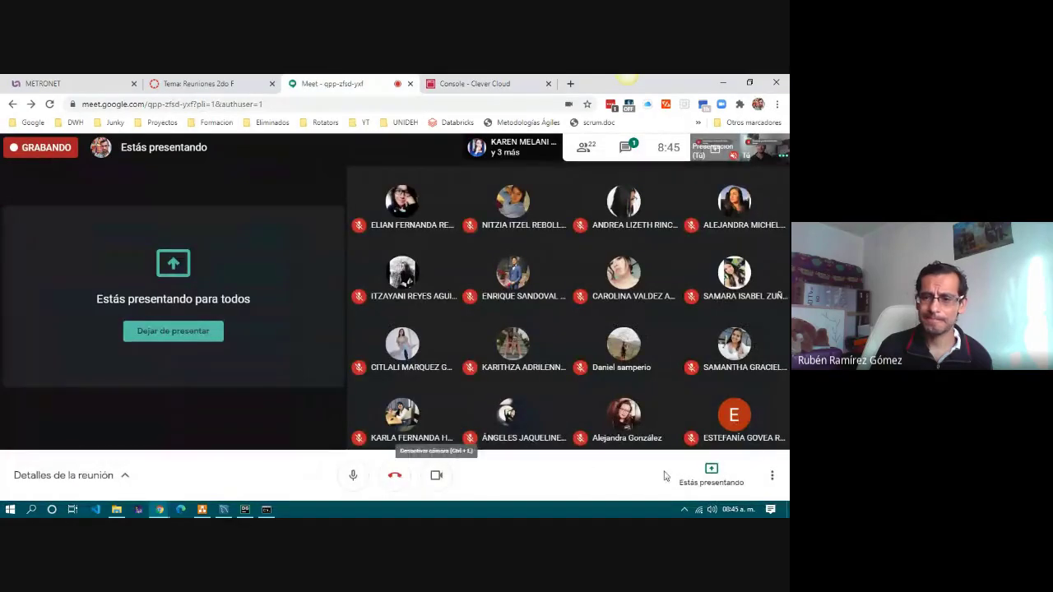
left_click(204, 338)
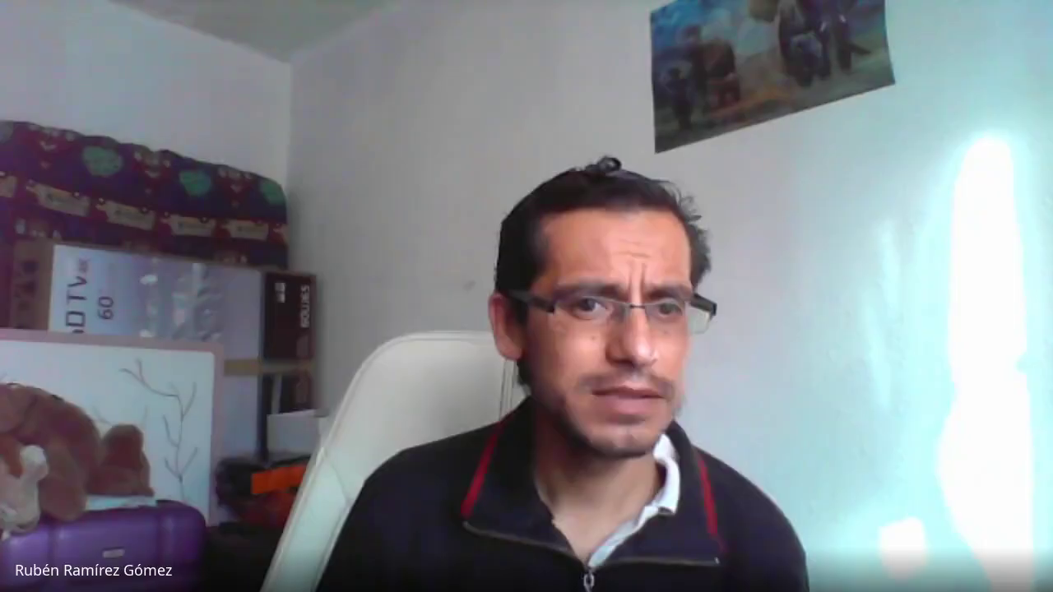
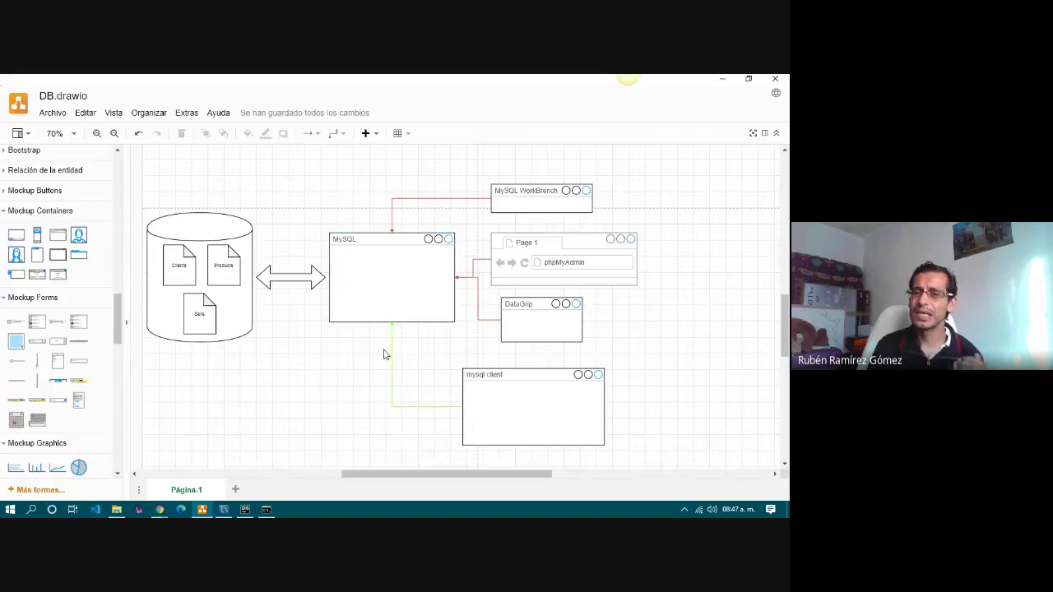
Add a plain Window mockup to the page, deleting a mistakenly added browser mockup.
left_click(391, 351)
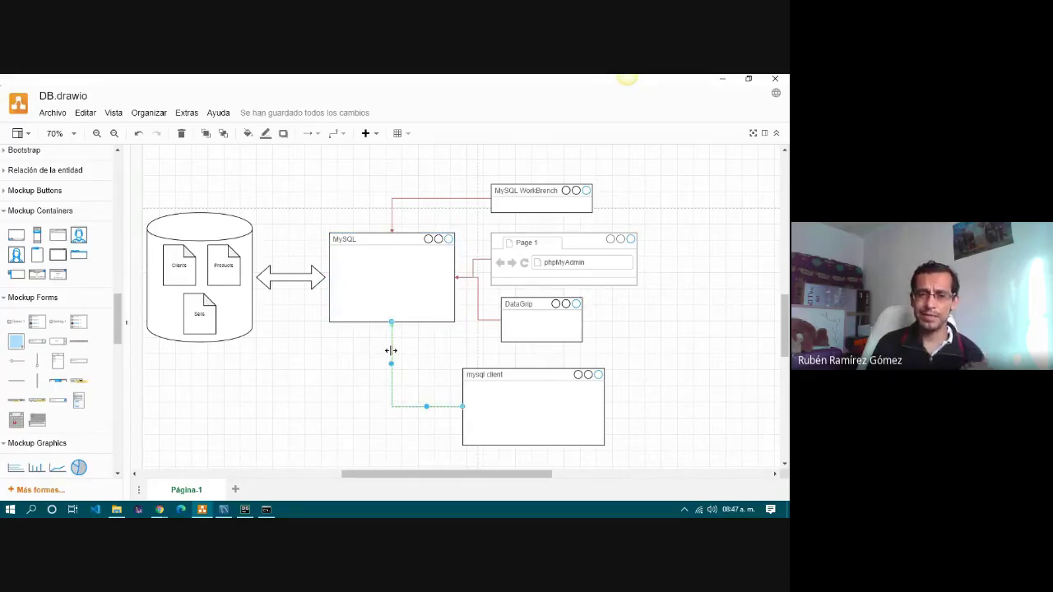
left_click(386, 278)
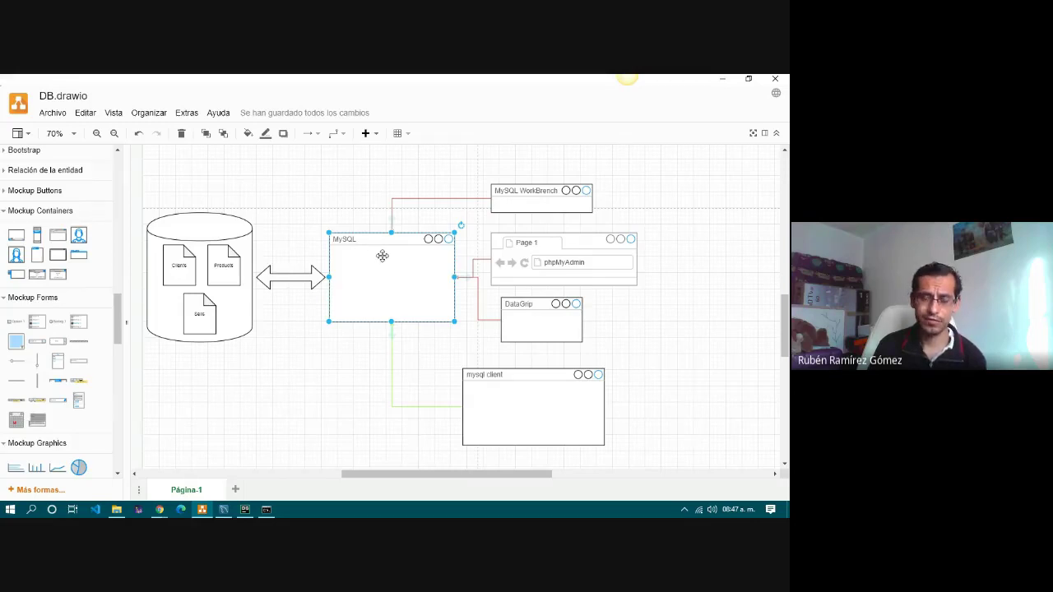
scroll(326, 191, "up", 3)
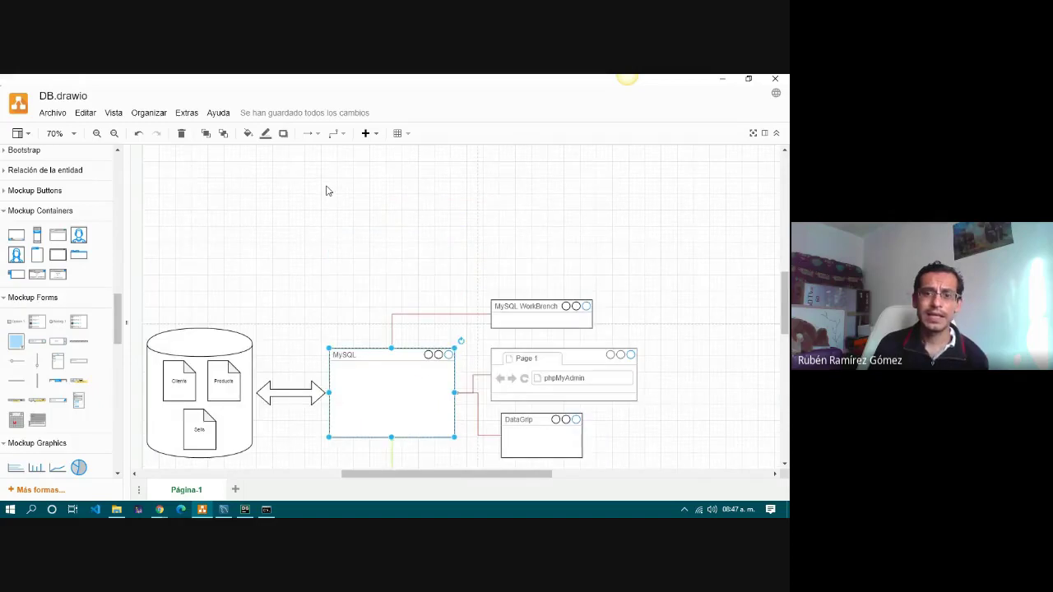
left_click(58, 235)
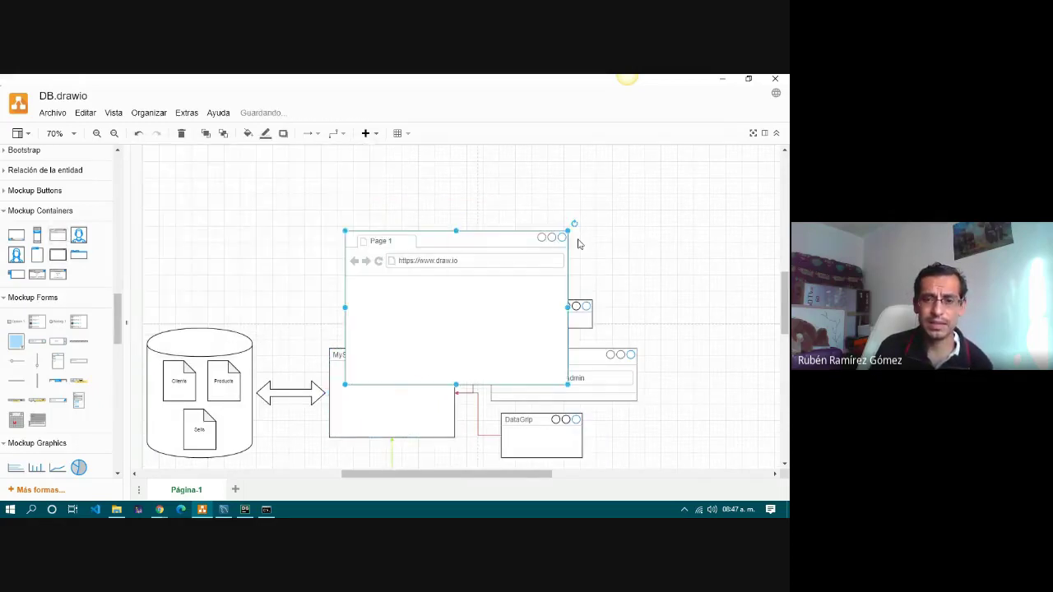
key("Delete")
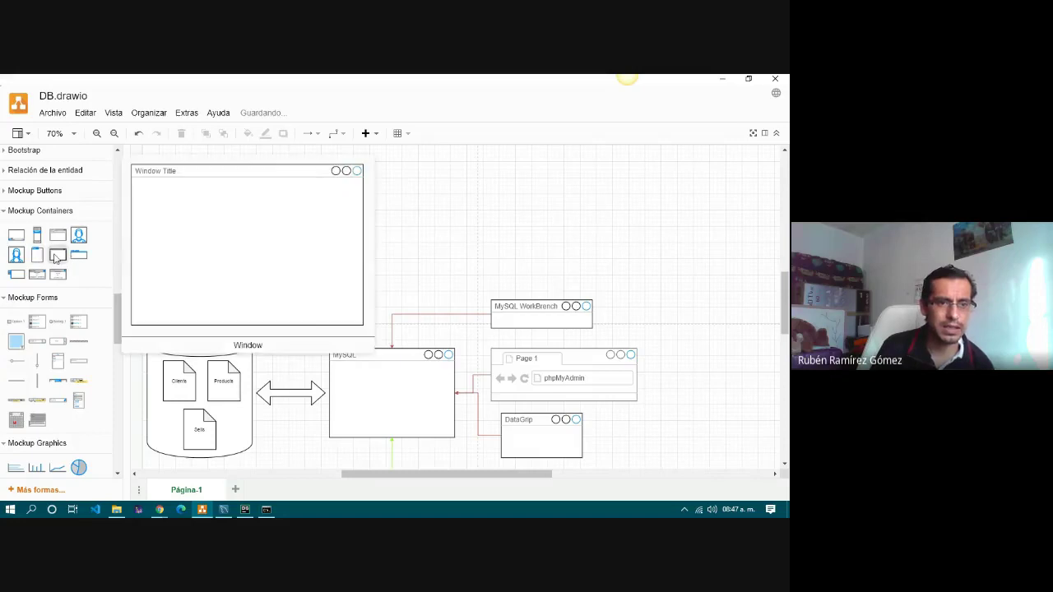
left_click(58, 256)
Place the new window above the diagram, resize it to 350x230 and title it 'MySQL'.
mouse_move(444, 259)
left_mouse_down()
mouse_move(411, 209)
mouse_move(358, 164)
mouse_move(377, 165)
left_mouse_up()
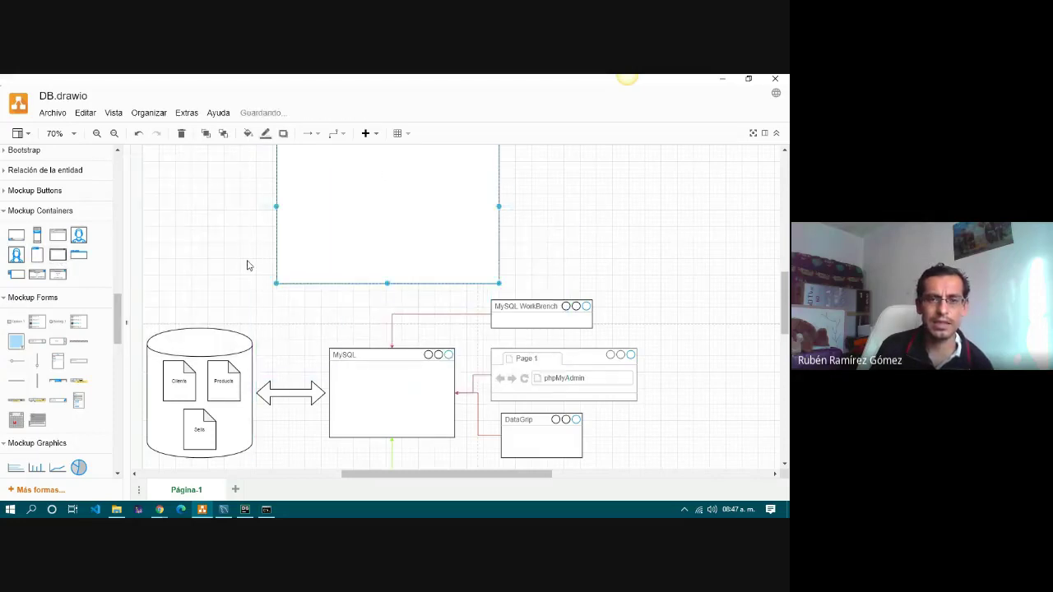
left_click_drag(276, 187, 357, 249)
left_click_drag(395, 288, 373, 272)
double_click(377, 246)
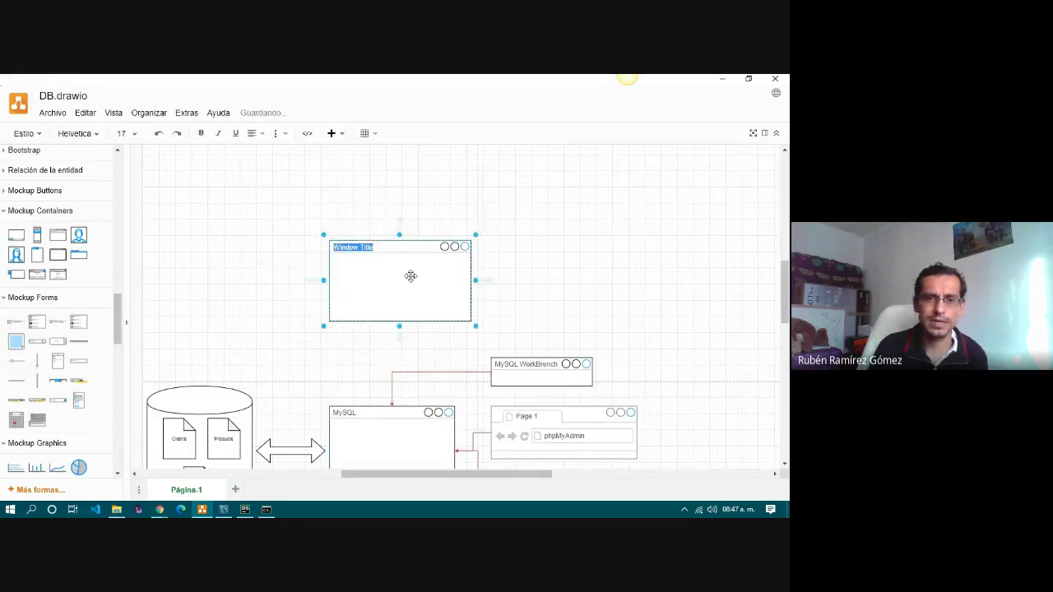
type("M")
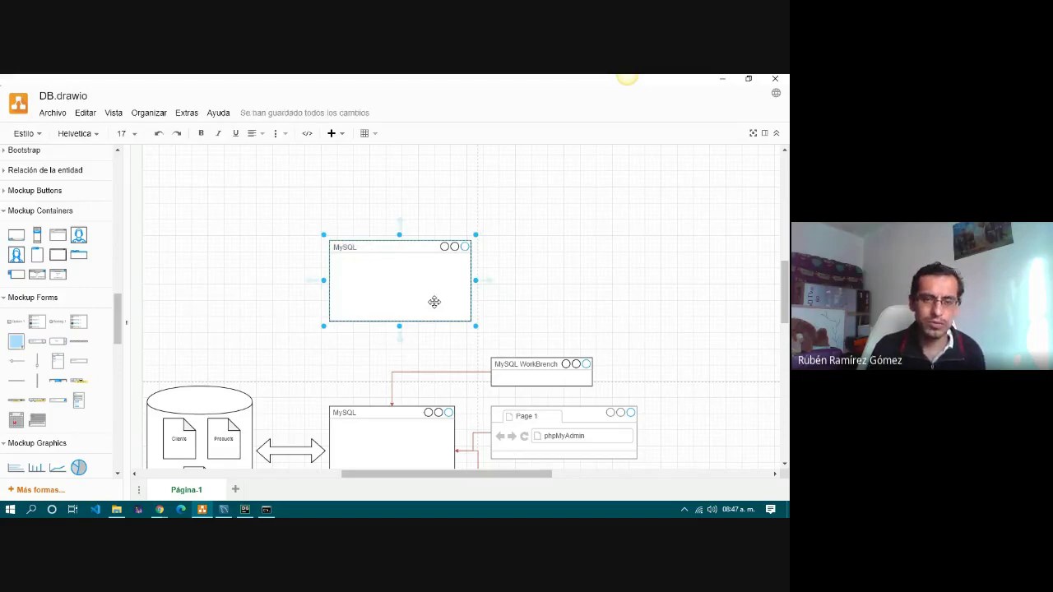
type("ySQL")
left_click(417, 346)
left_click(414, 294)
Give the new upper MySQL window a green fill style.
left_click(765, 134)
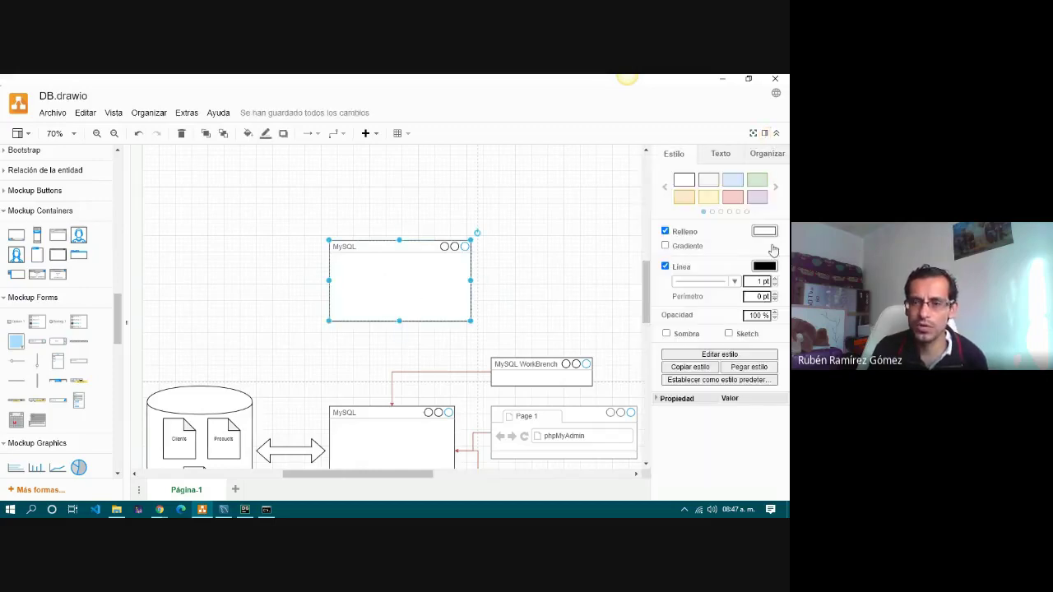
left_click(755, 181)
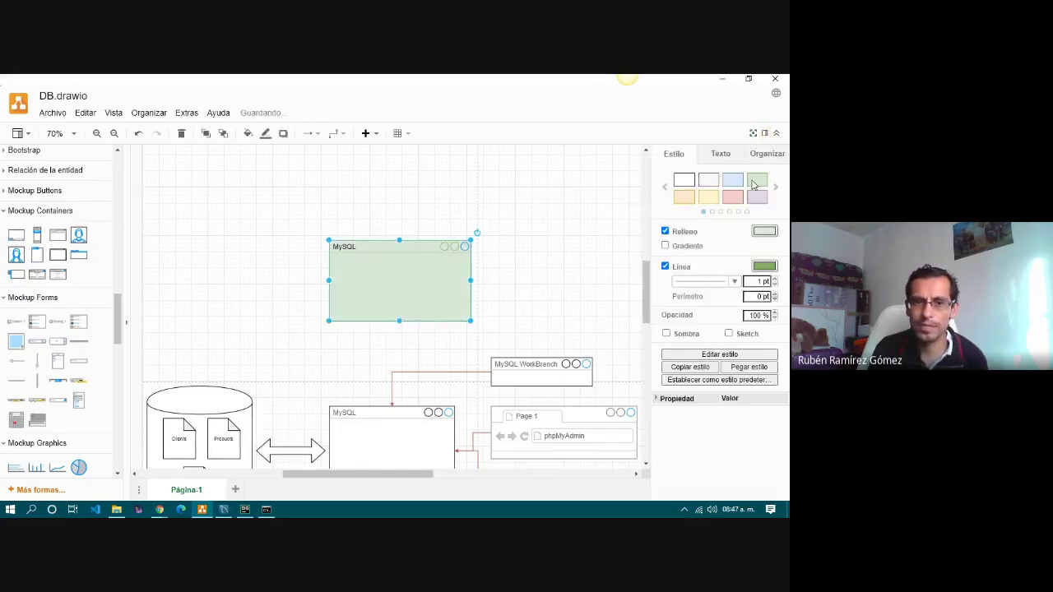
left_click(568, 251)
scroll(565, 264, "down", 2)
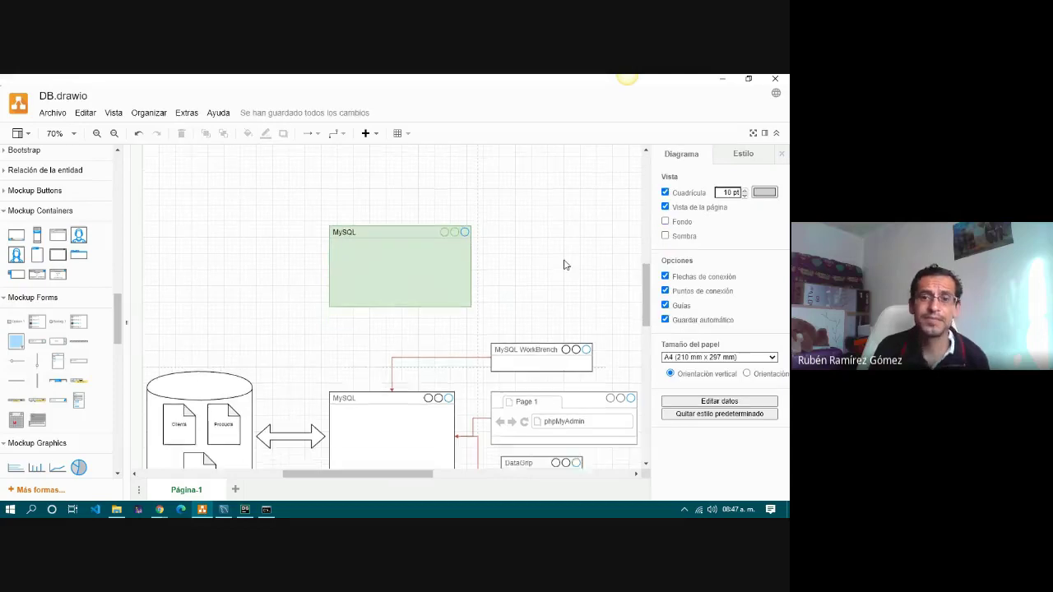
Fill the original MySQL window orange, after briefly trying purple, and hide the Format panel.
left_click(406, 409)
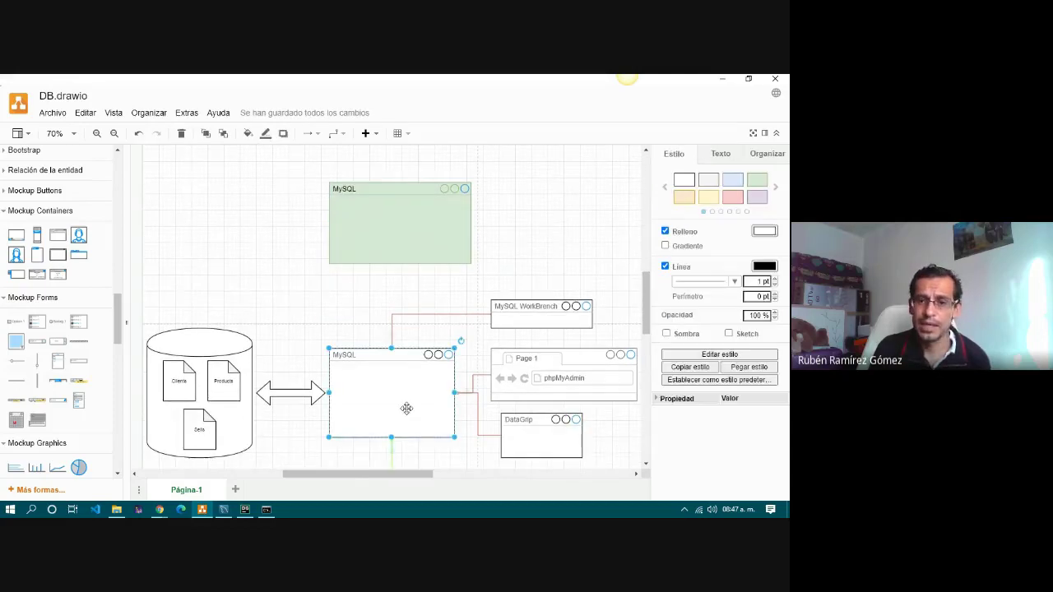
left_click(758, 198)
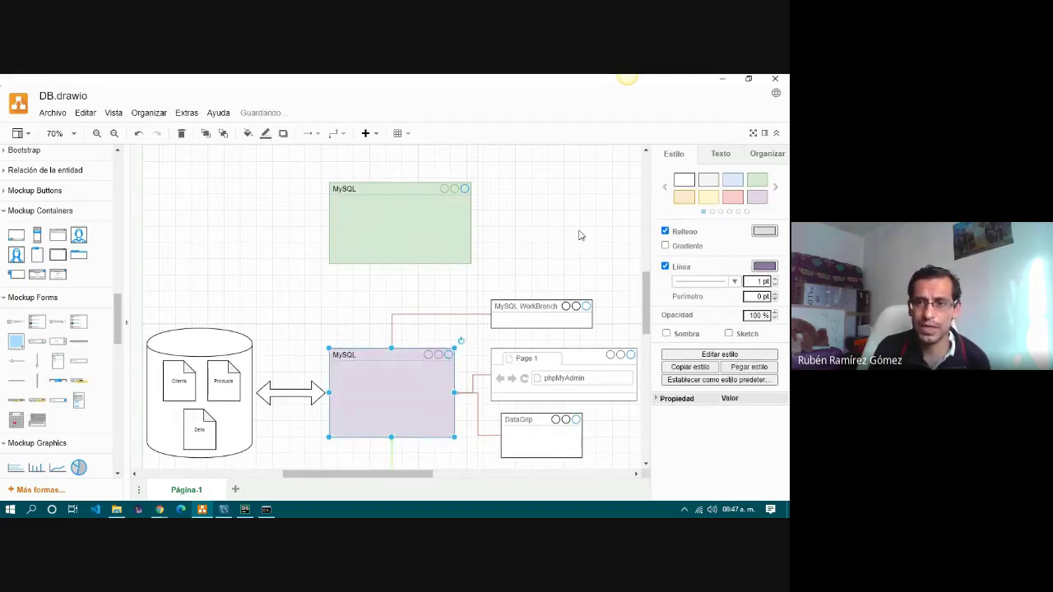
left_click(686, 201)
left_click(611, 233)
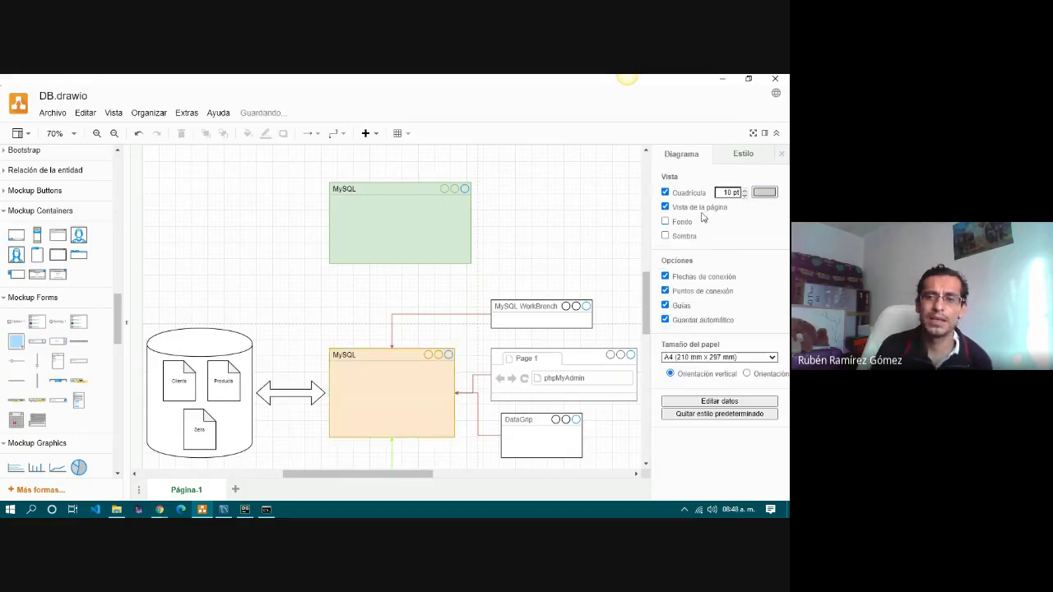
left_click(765, 133)
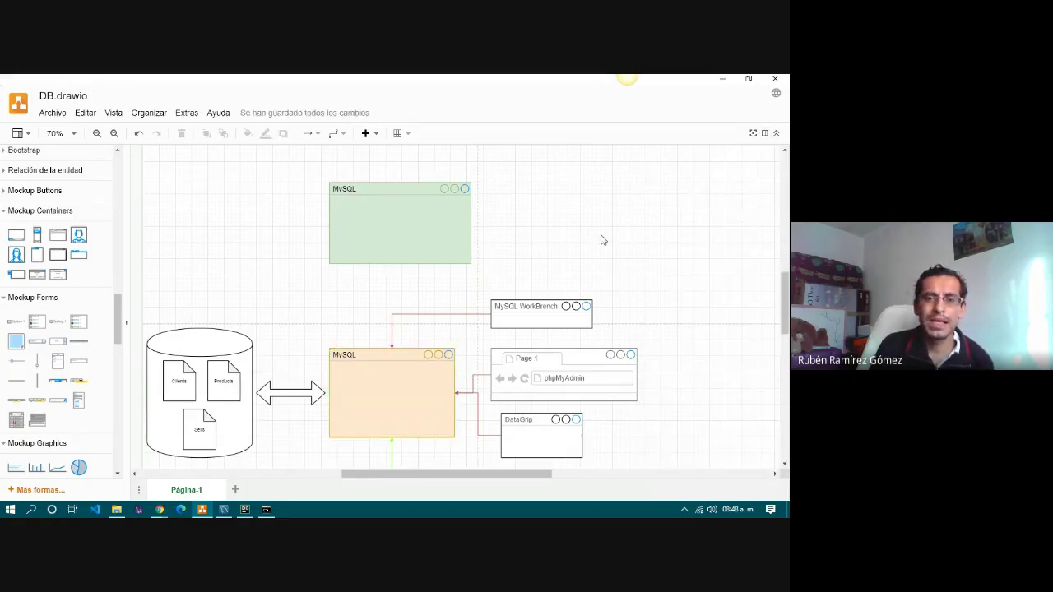
Select the green and orange MySQL windows in turn to review their colours.
left_click(372, 216)
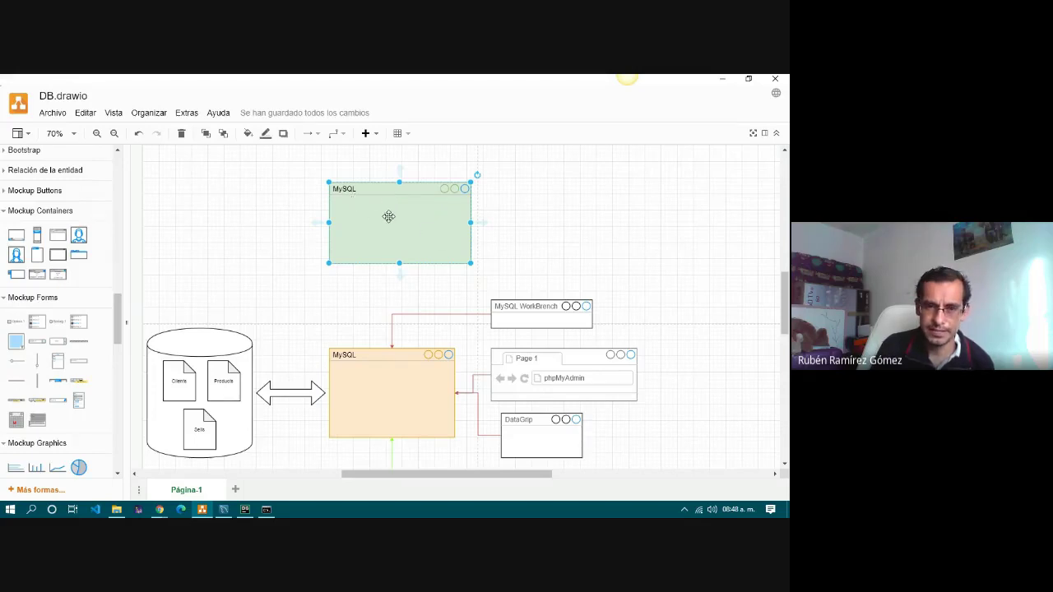
left_click(285, 228)
left_click(388, 210)
left_click(349, 414)
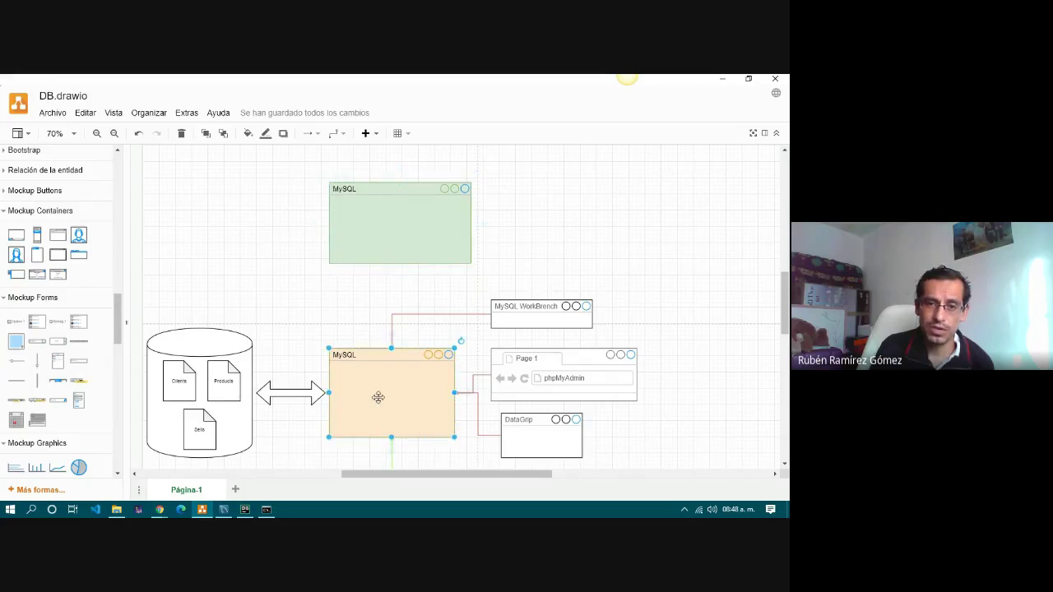
left_click(274, 287)
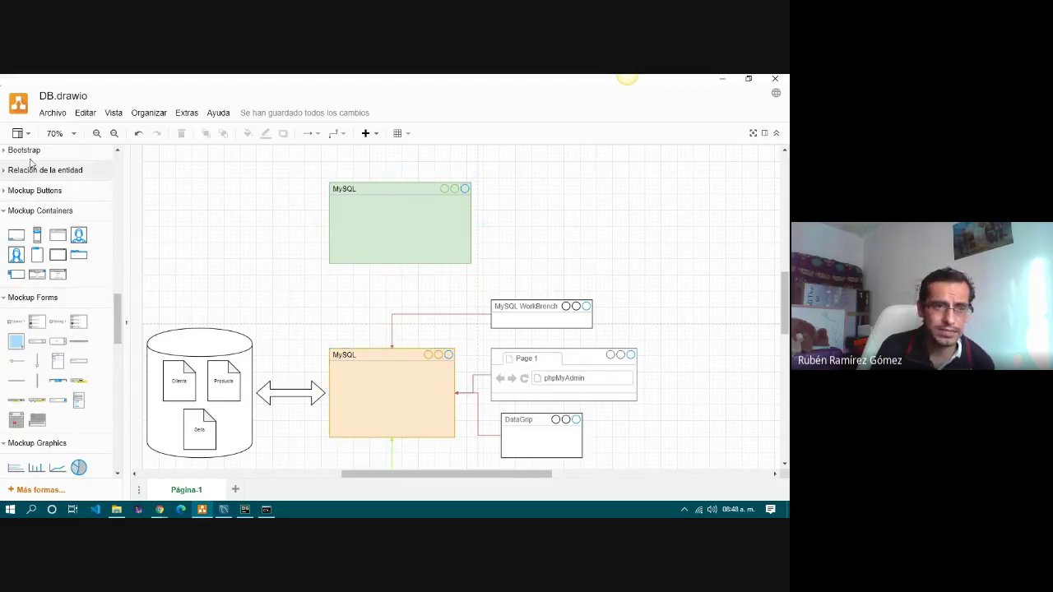
Add three Cylinder shapes and stack them in a vertical column at the page's top-left.
scroll(37, 245, "up", 10)
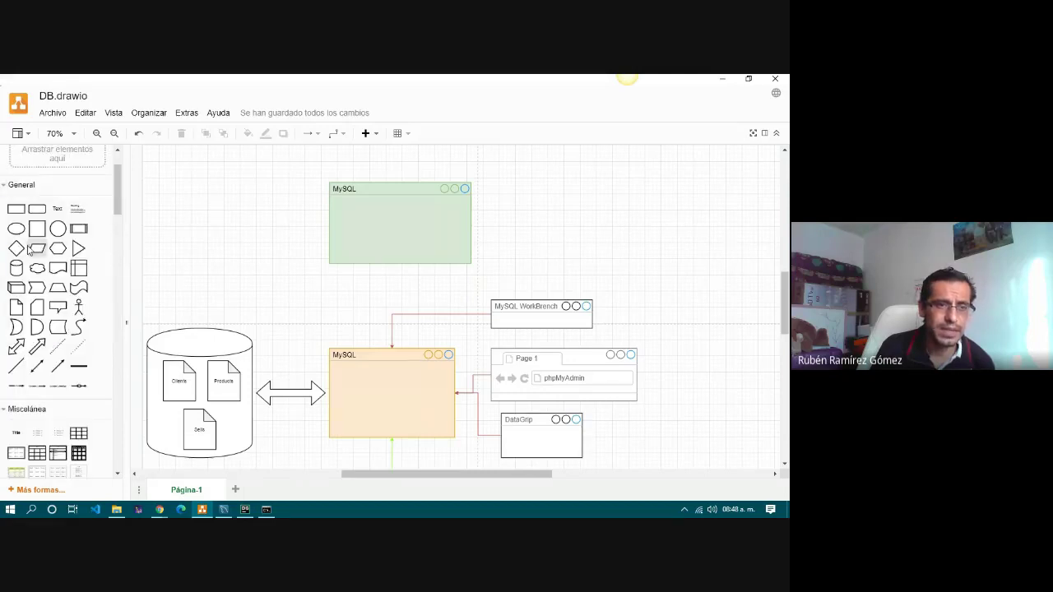
left_click(19, 279)
left_click_drag(436, 306, 168, 171)
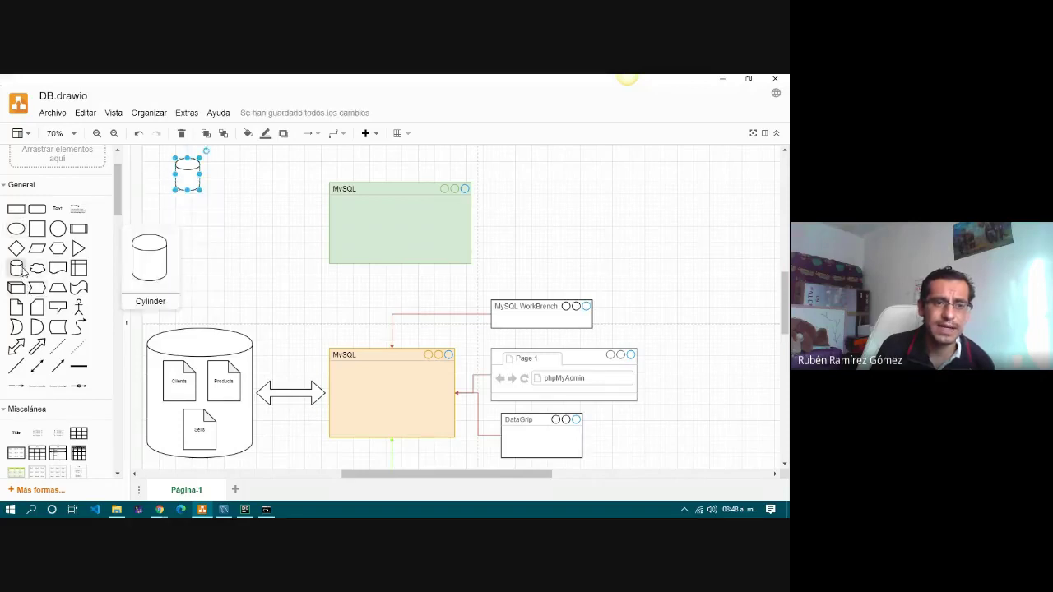
left_click(17, 272)
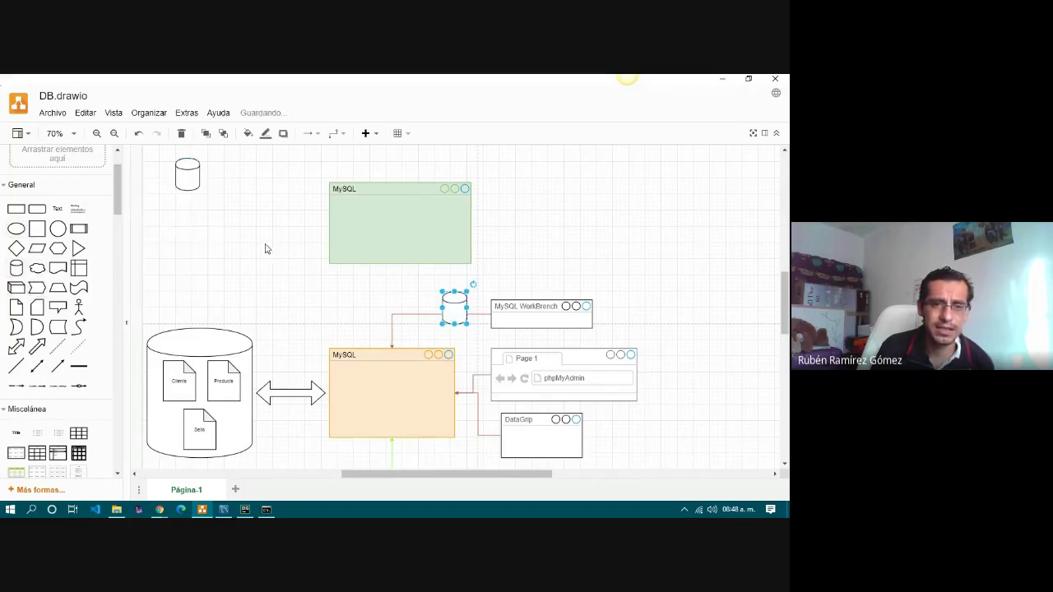
left_click_drag(451, 311, 229, 193)
left_click(16, 272)
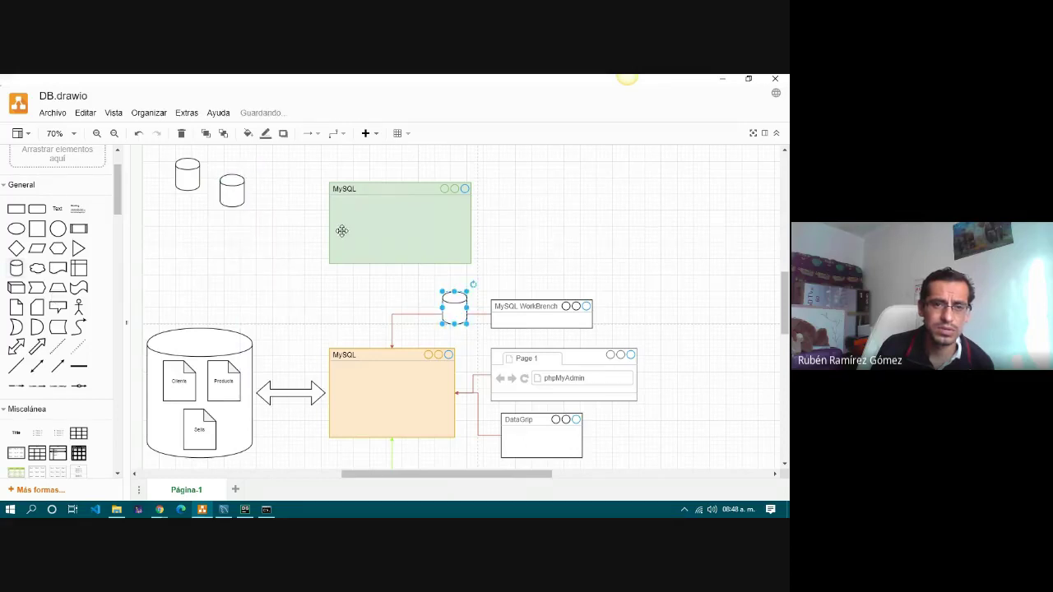
left_click_drag(455, 306, 183, 221)
left_click_drag(231, 192, 183, 273)
left_click(247, 228)
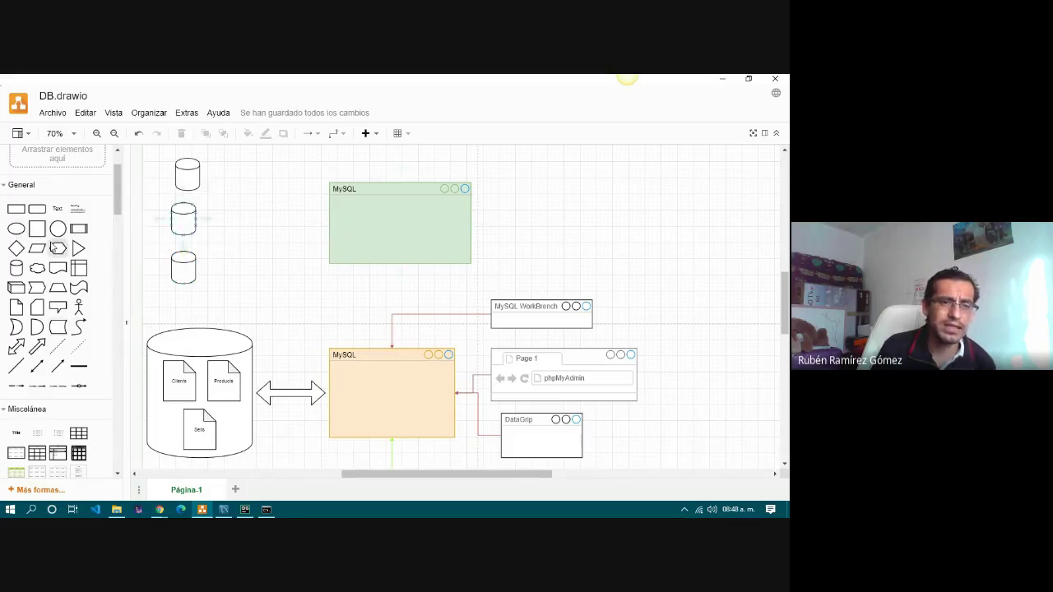
scroll(51, 247, "up", 2)
scroll(51, 247, "down", 3)
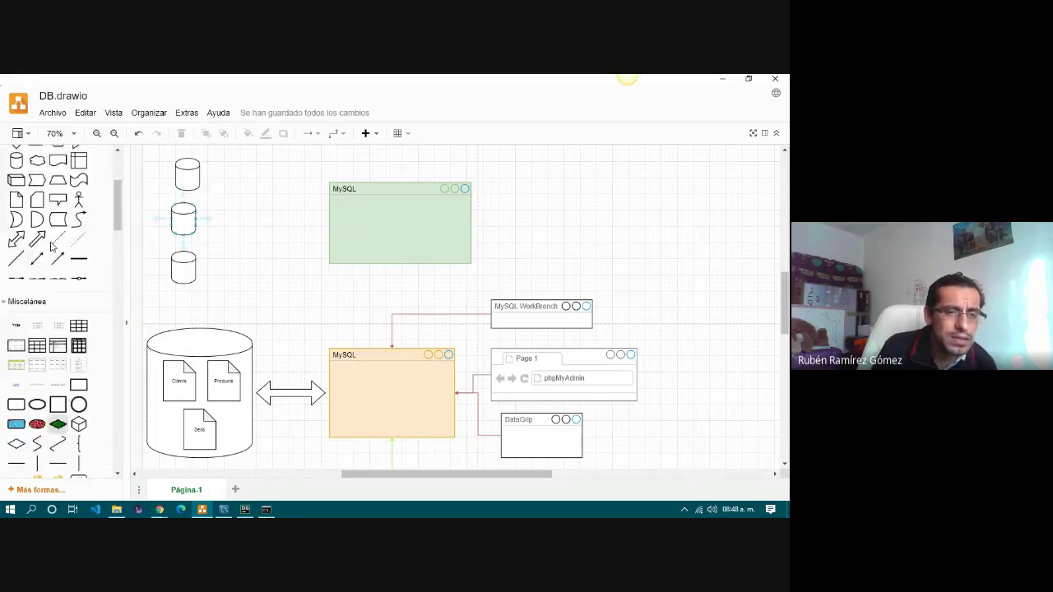
Connect each of the three cylinders to the green MySQL window with double-headed arrows.
left_click(16, 297)
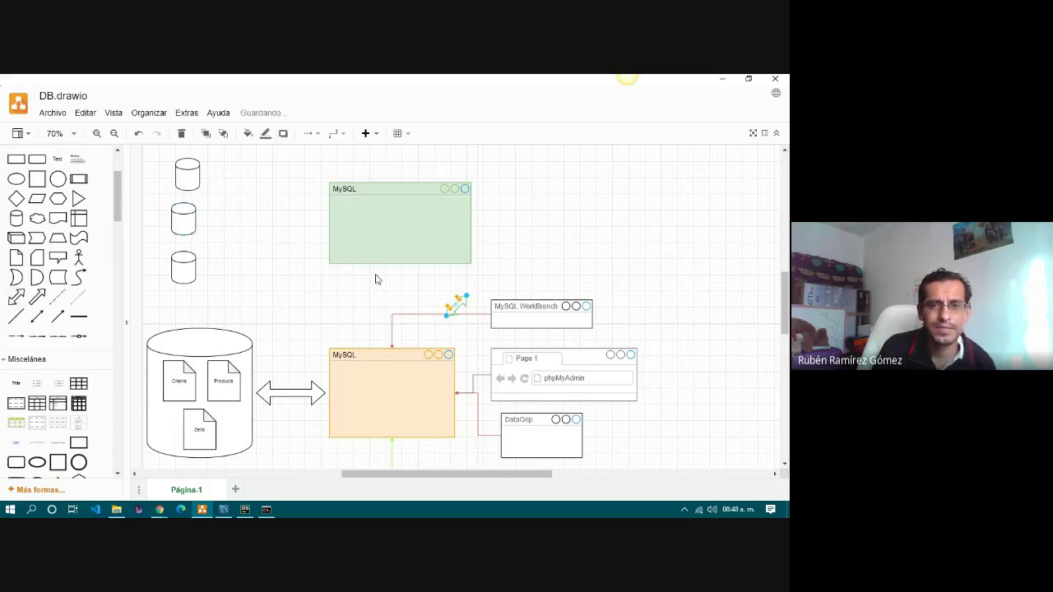
left_click_drag(445, 321, 207, 178)
left_click_drag(467, 296, 324, 206)
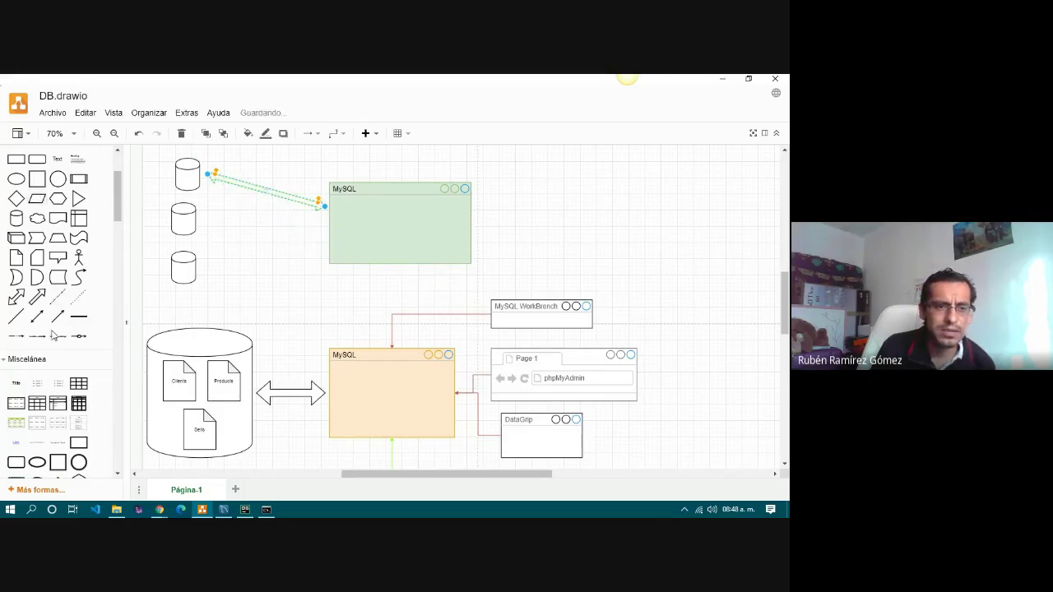
left_click_drag(16, 301, 209, 225)
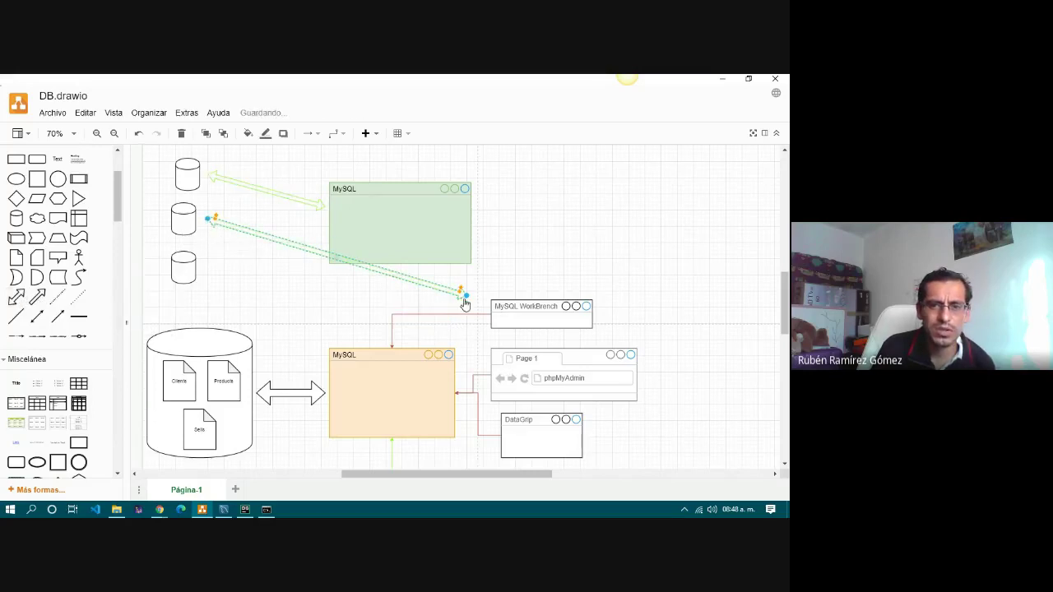
left_click_drag(465, 298, 320, 230)
left_click(17, 298)
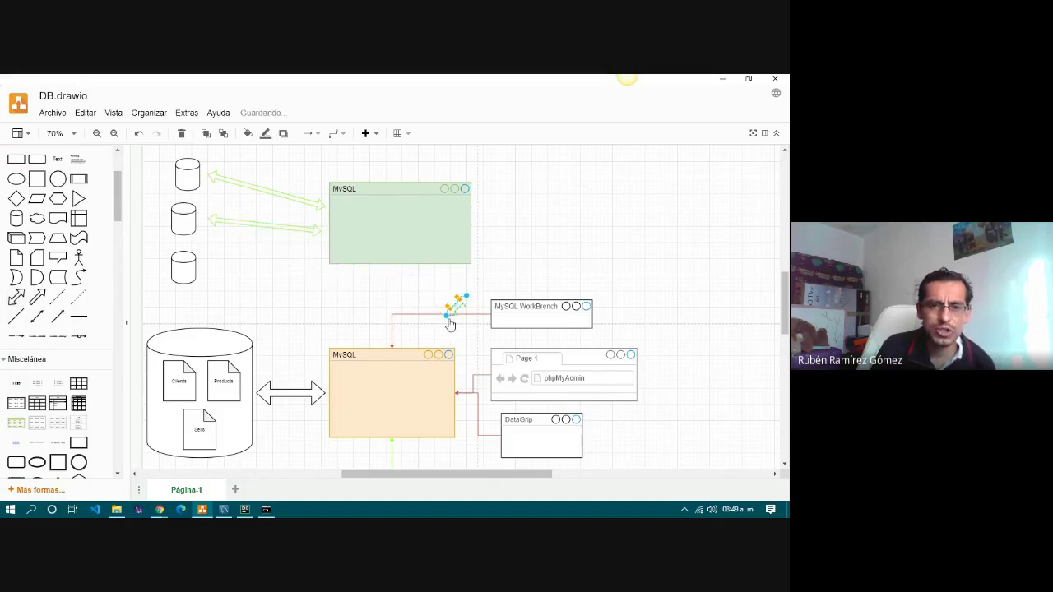
left_click_drag(446, 321, 205, 273)
left_click_drag(468, 302, 319, 251)
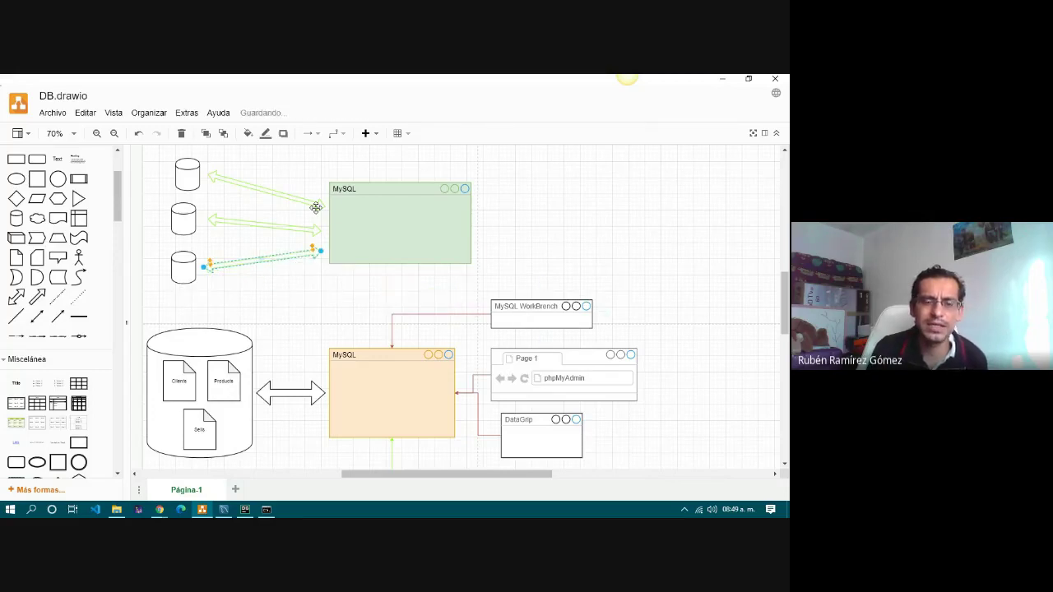
Apply the yellow style to the three arrows.
left_click(315, 207)
left_click(300, 229, "shift")
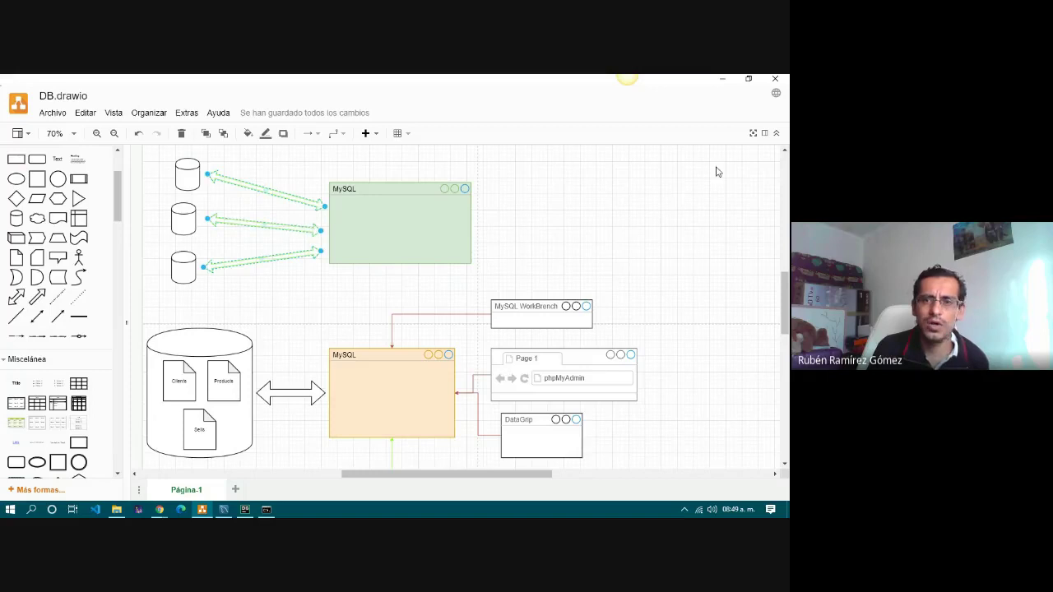
left_click(764, 132)
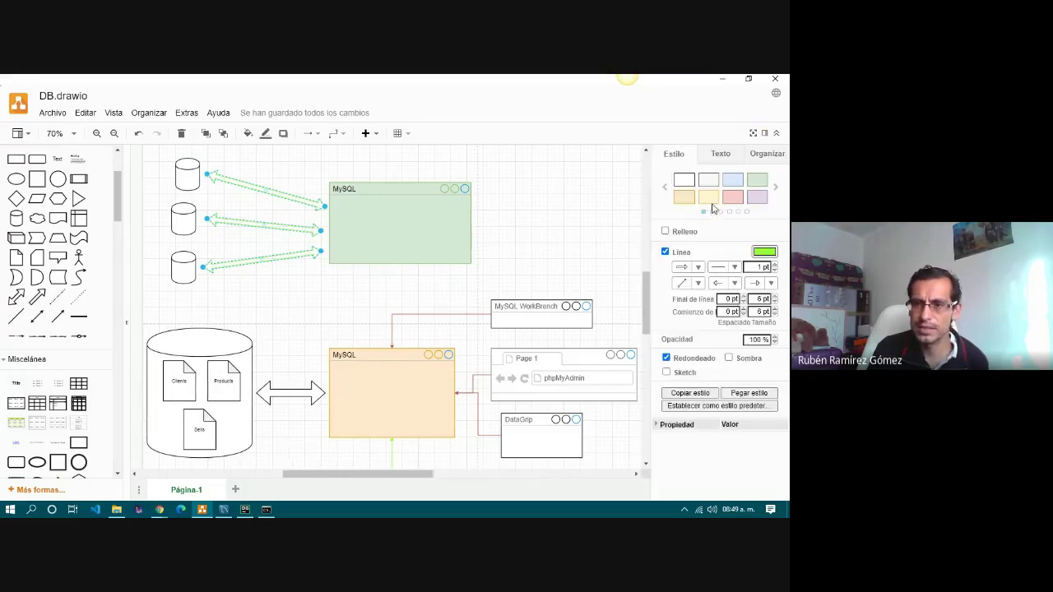
left_click(713, 202)
left_click(600, 229)
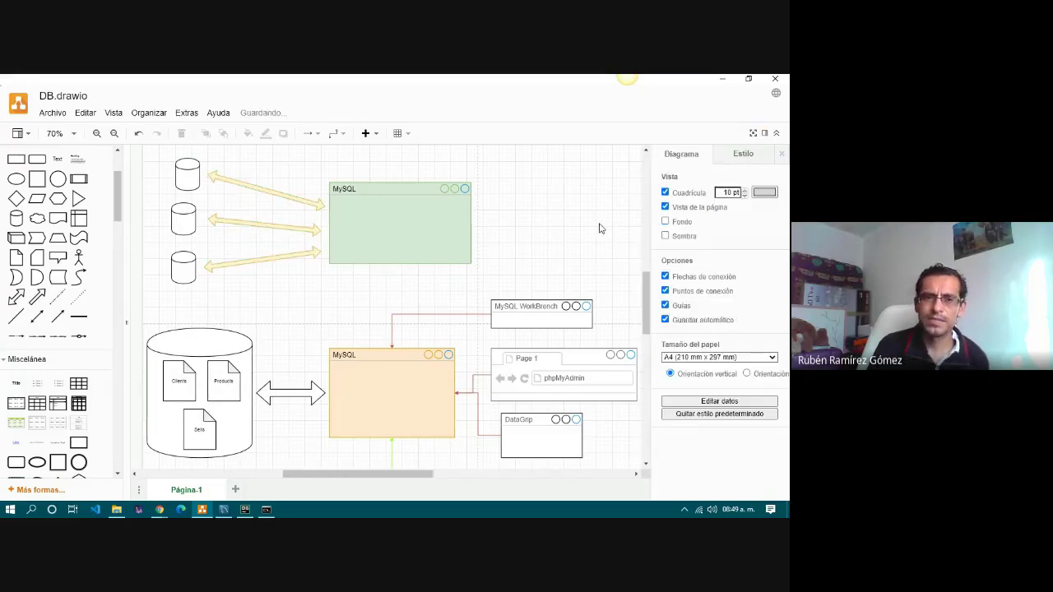
left_click(764, 133)
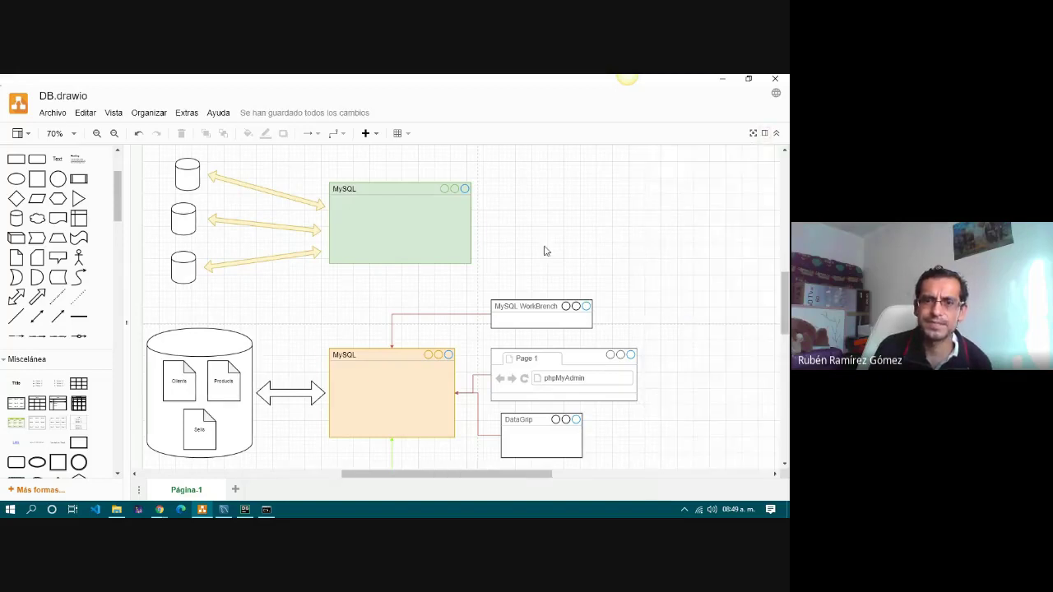
Move the WorkBench, phpMyAdmin and DataGrip windows and the green MySQL box rightward.
left_click_drag(531, 302, 688, 268)
left_click_drag(550, 355, 691, 319)
left_click_drag(535, 421, 702, 388)
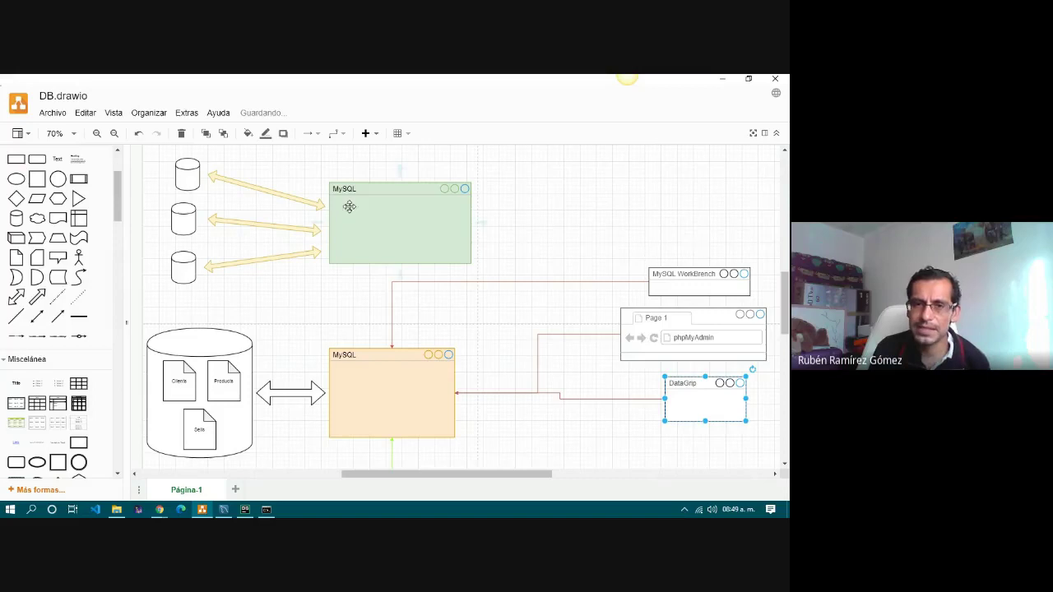
left_click_drag(384, 193, 610, 179)
Reattach the lower, middle and top yellow arrows' ends to the moved MySQL box.
left_click(300, 251)
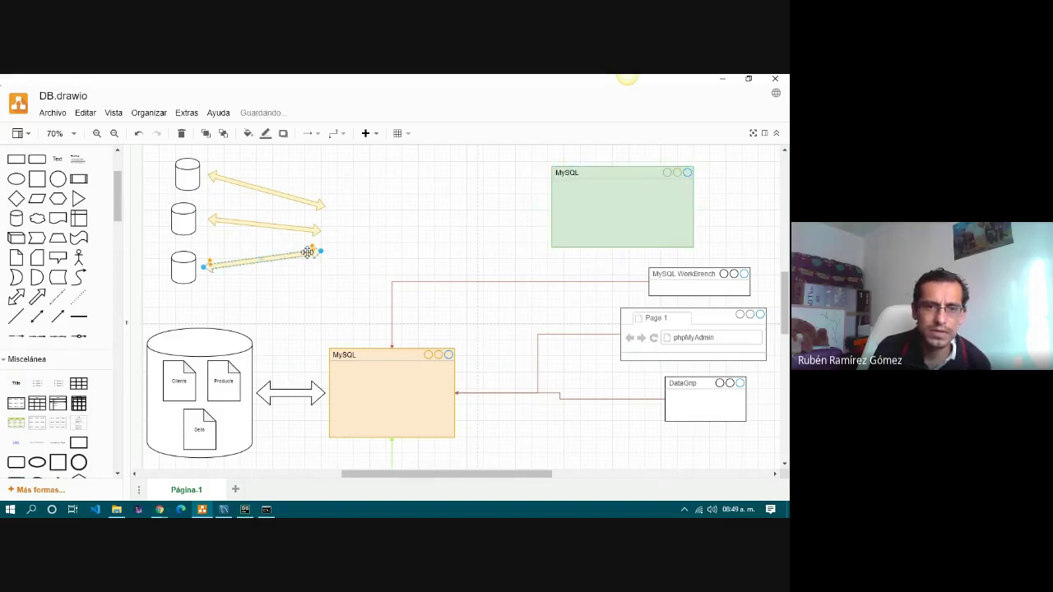
left_click_drag(314, 250, 539, 216)
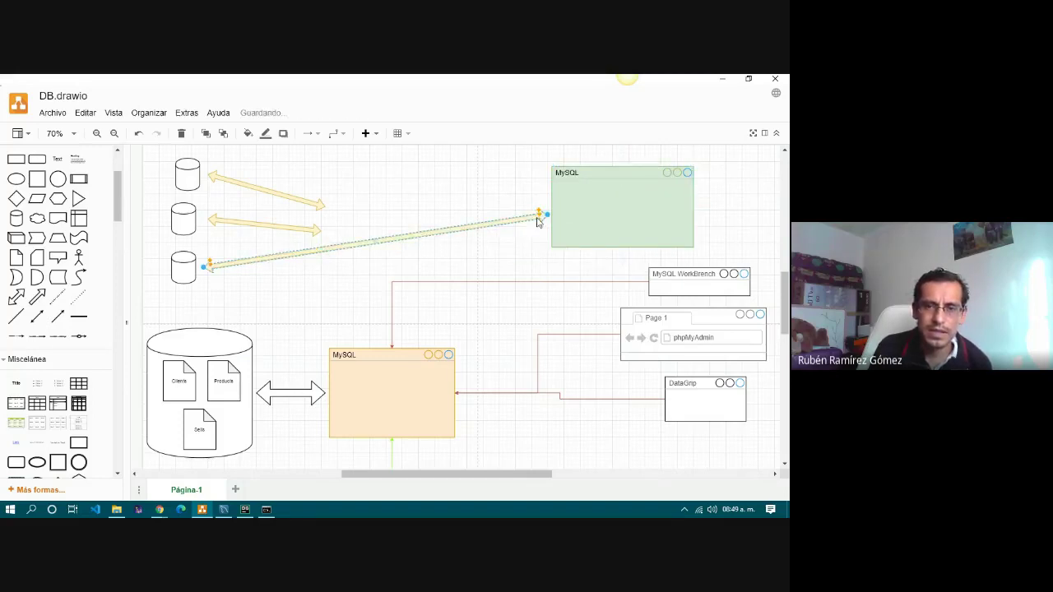
left_click(319, 231)
left_click_drag(319, 232, 545, 197)
left_click(268, 191)
left_click_drag(326, 208, 536, 178)
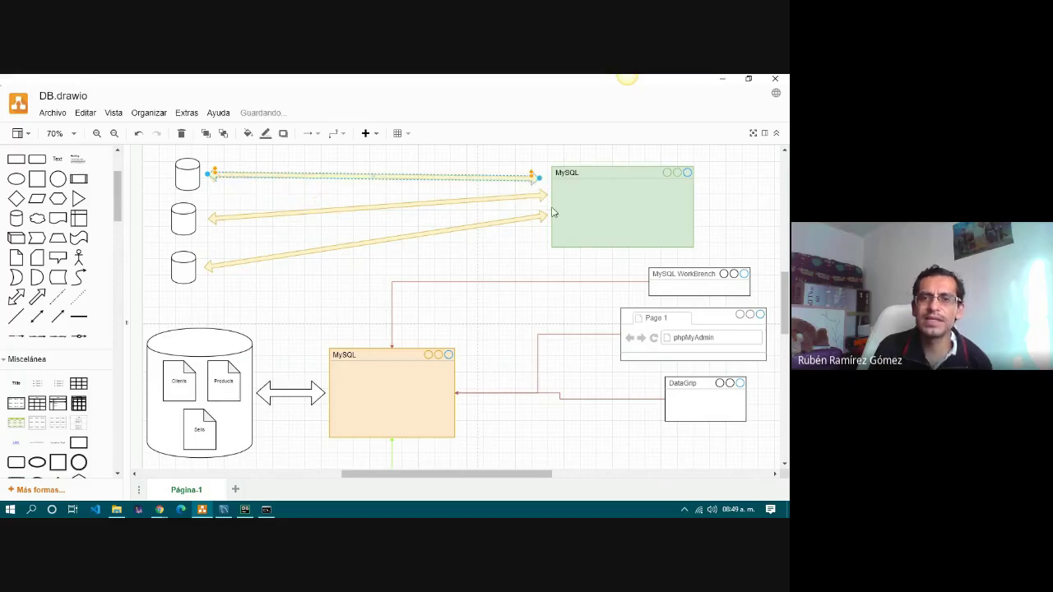
left_click(535, 277)
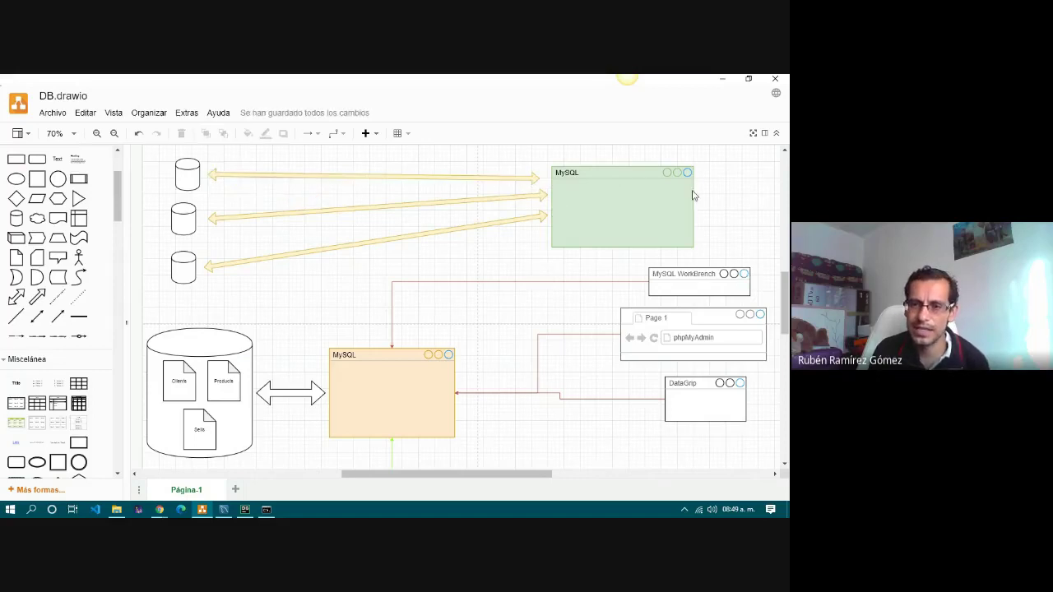
left_click(679, 279)
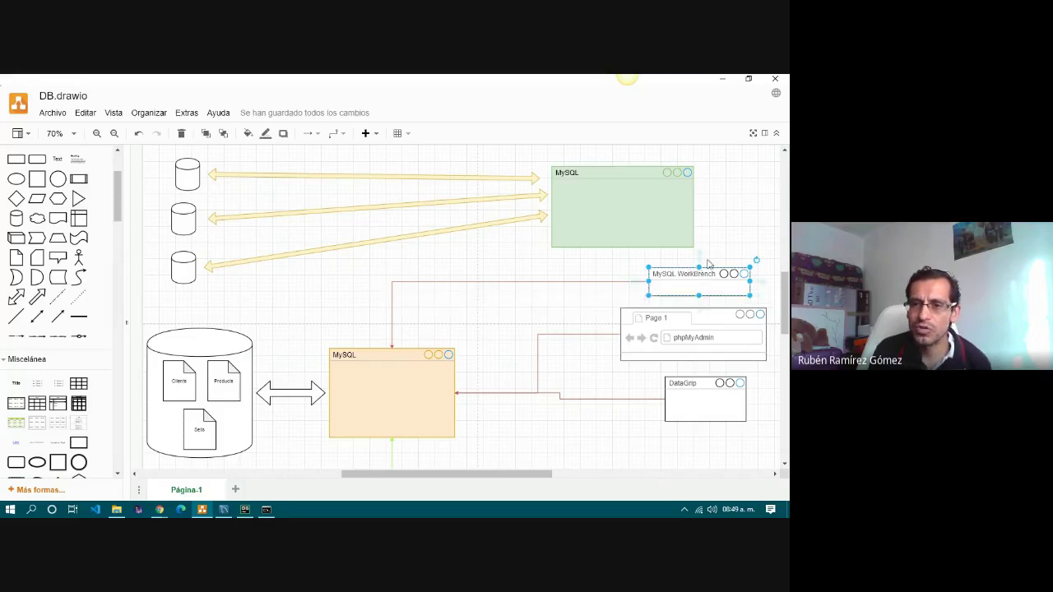
Draw a green connector from MySQL WorkBench to the MySQL box and thicken it to 11 pt.
left_click_drag(700, 260, 623, 207)
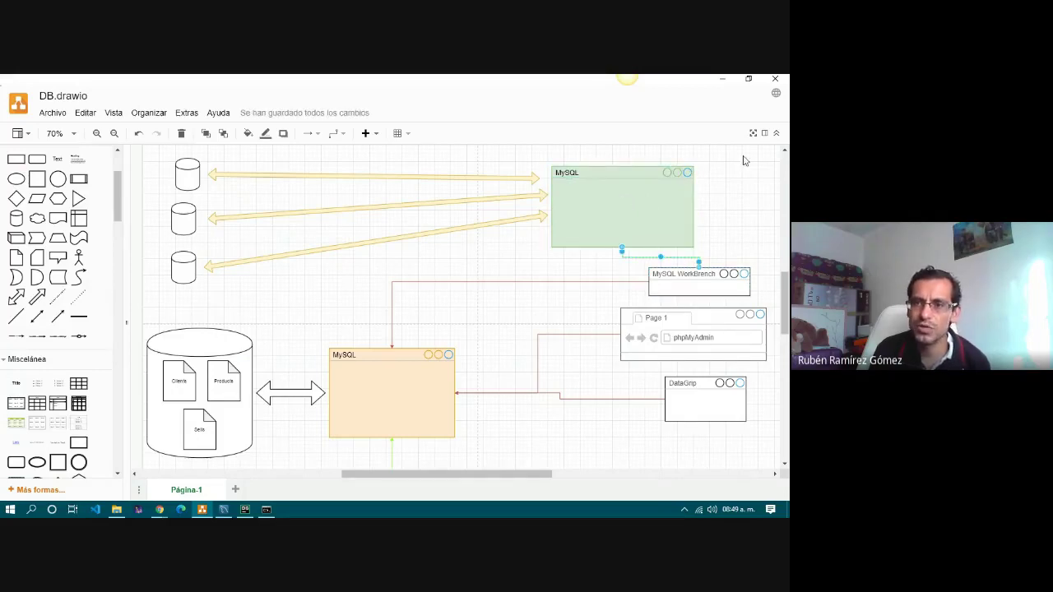
left_click(765, 133)
left_click_drag(376, 474, 448, 474)
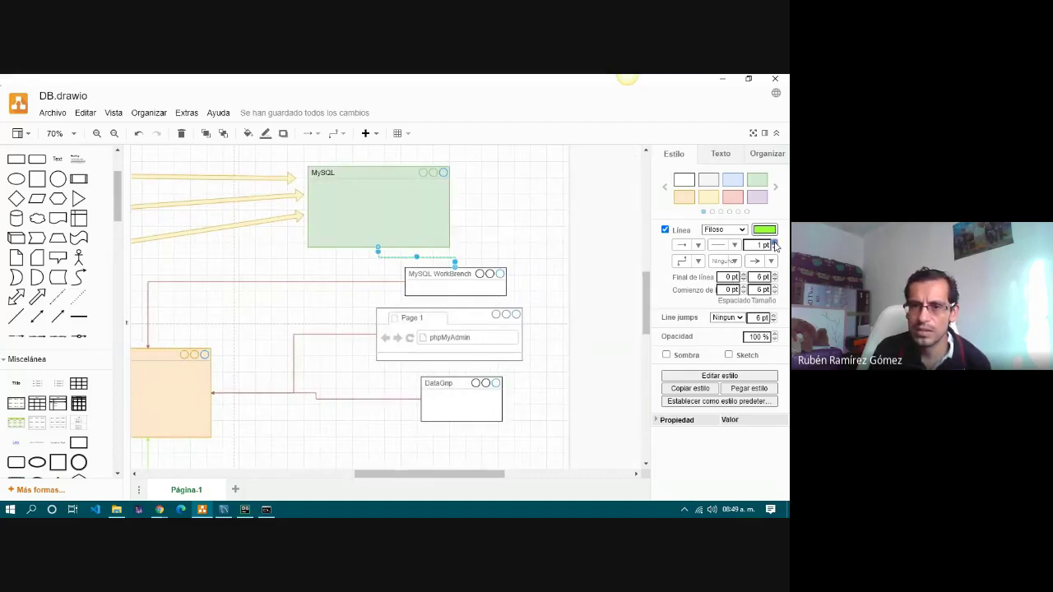
left_click(774, 243)
left_click(774, 243)
left_click(774, 243)
left_click(774, 243)
left_click(774, 243)
left_click(775, 243)
left_click(775, 242)
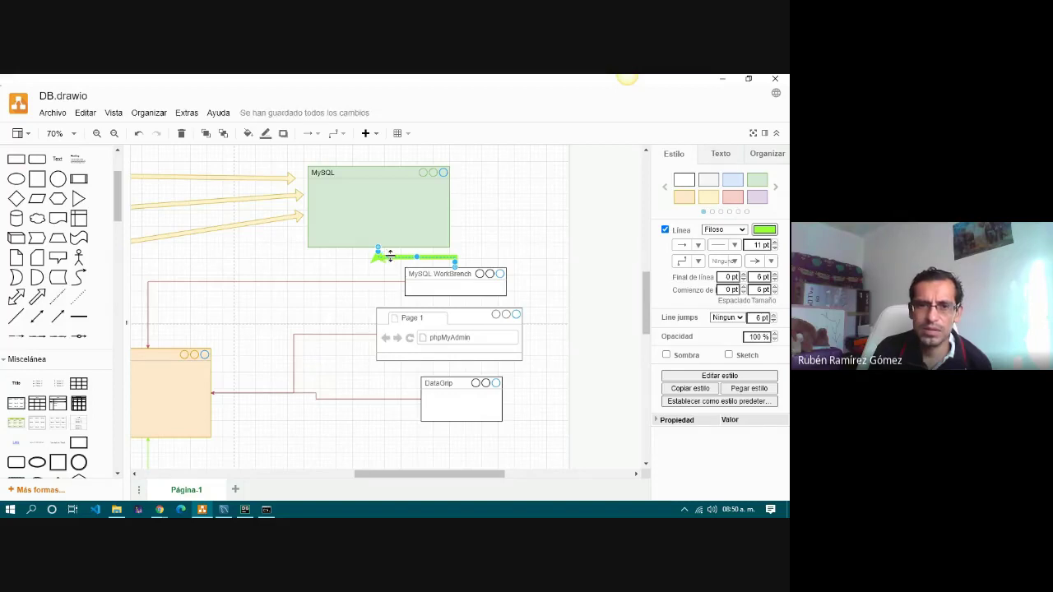
Reroute the green connector so it enters the MySQL box from its right side.
left_click_drag(416, 257, 433, 205)
left_click(433, 205)
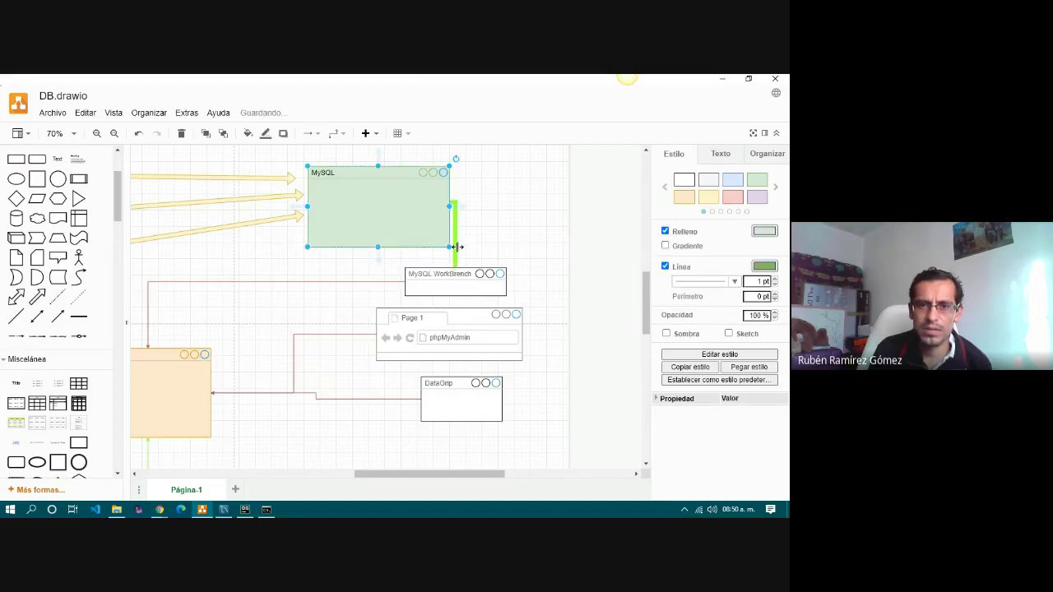
left_click_drag(455, 247, 490, 244)
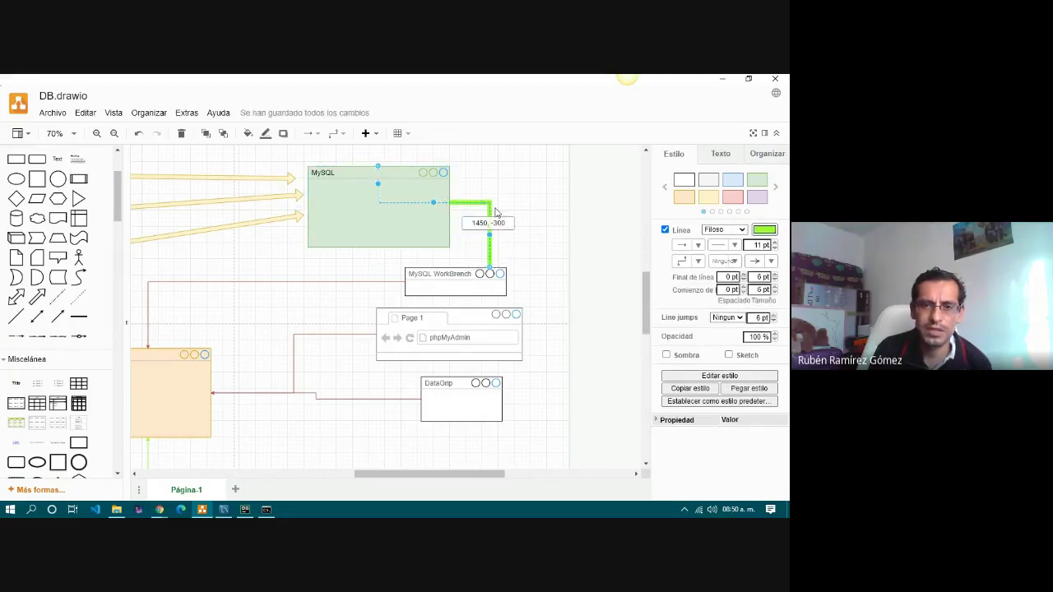
left_click_drag(448, 208, 562, 177)
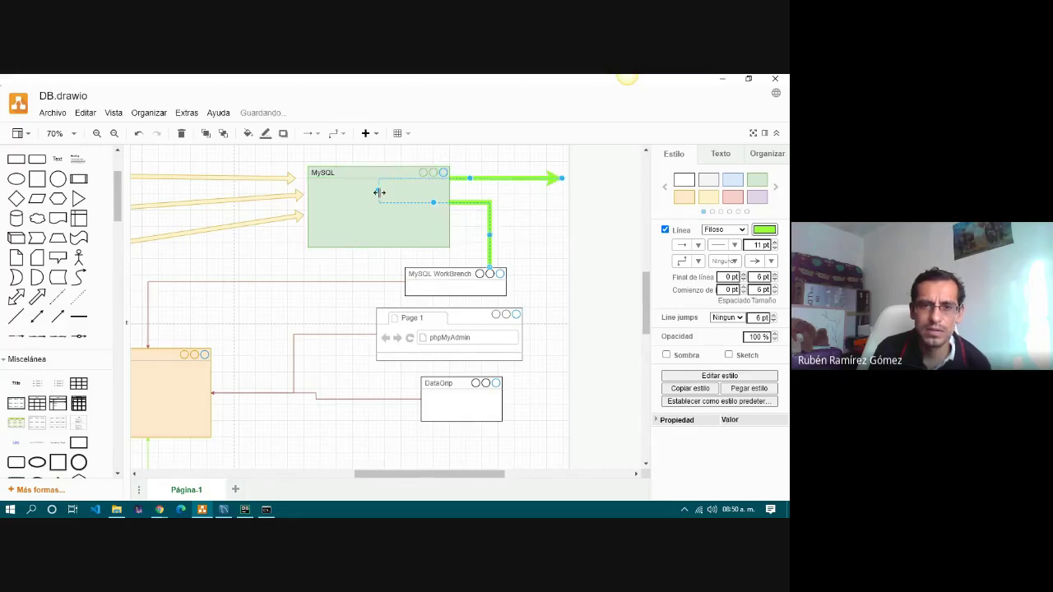
left_click_drag(378, 190, 425, 187)
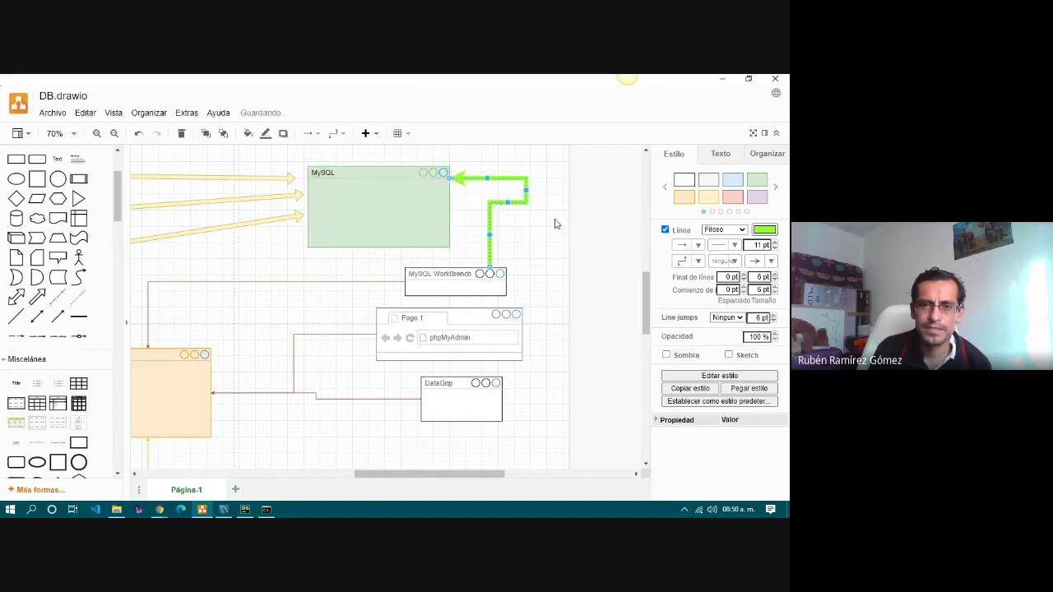
left_click(557, 260)
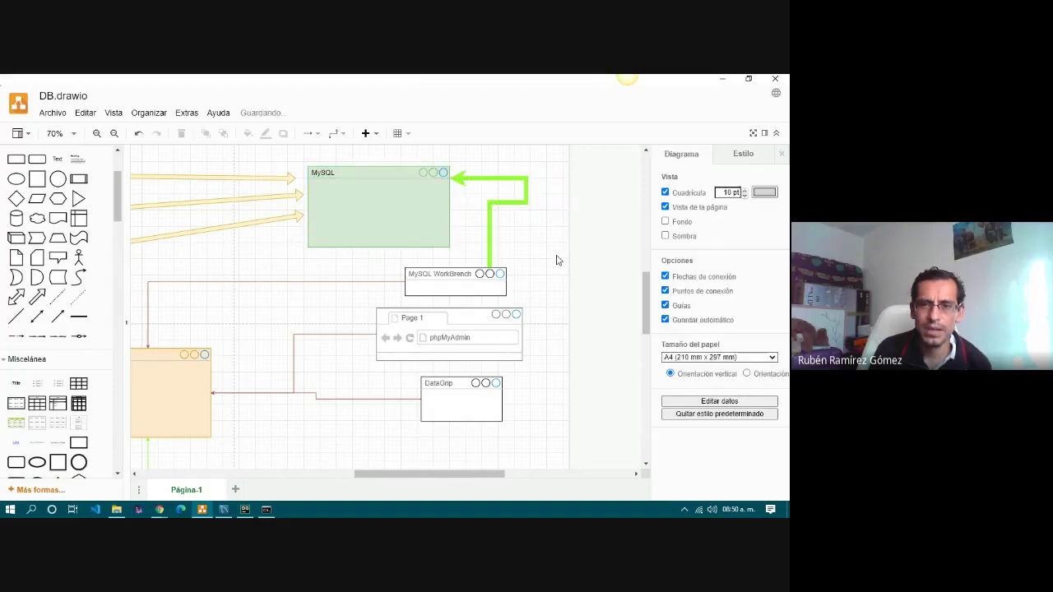
Select the WorkBench, phpMyAdmin and DataGrip windows, the connector and MySQL box in turn.
left_click(435, 274)
left_click(449, 330)
left_click(451, 388)
left_click(493, 233)
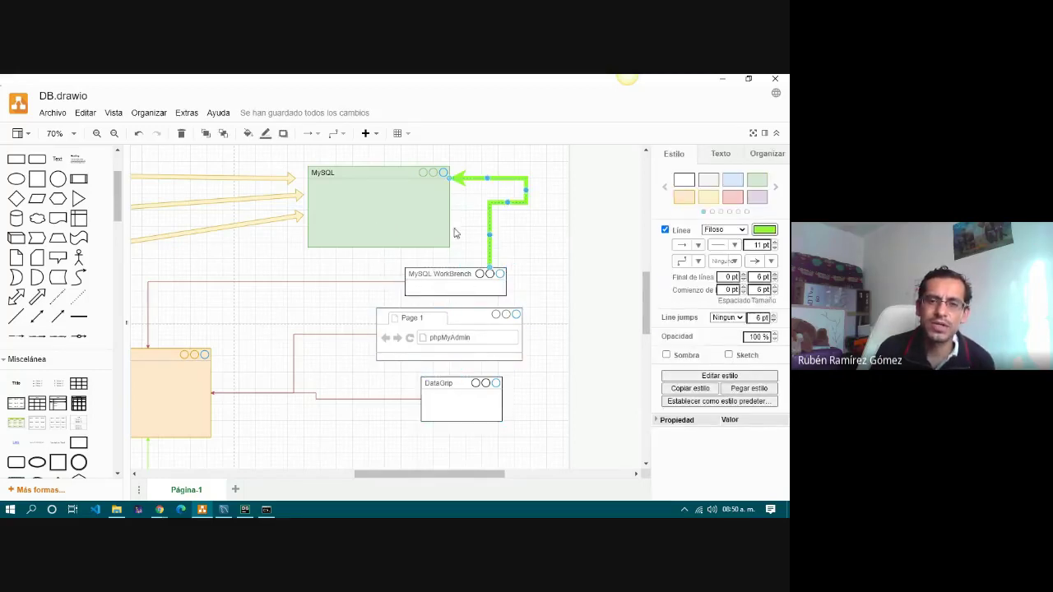
left_click(377, 212)
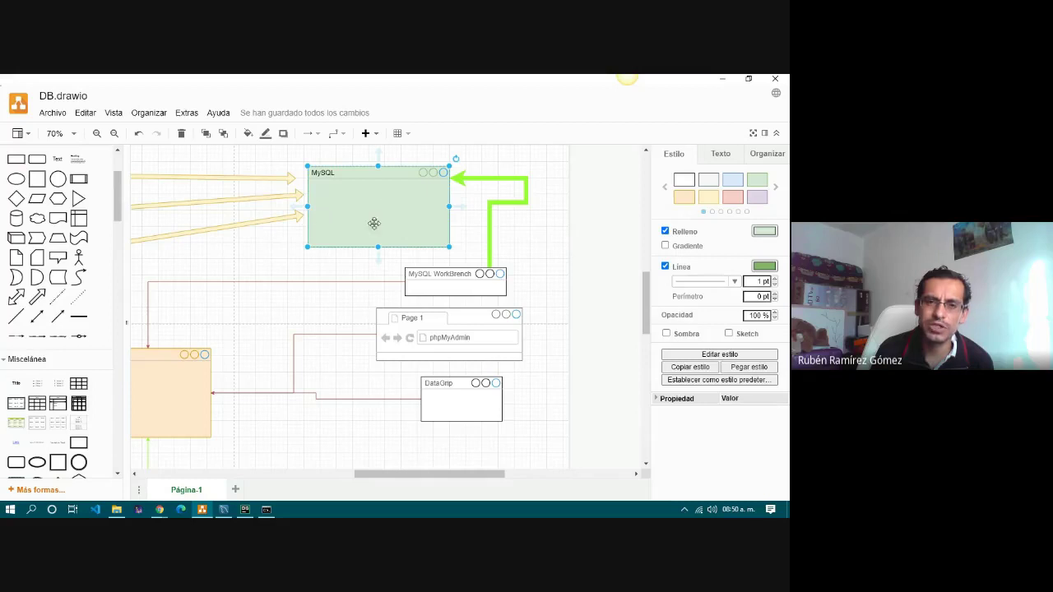
left_click_drag(431, 475, 391, 428)
left_click(371, 282)
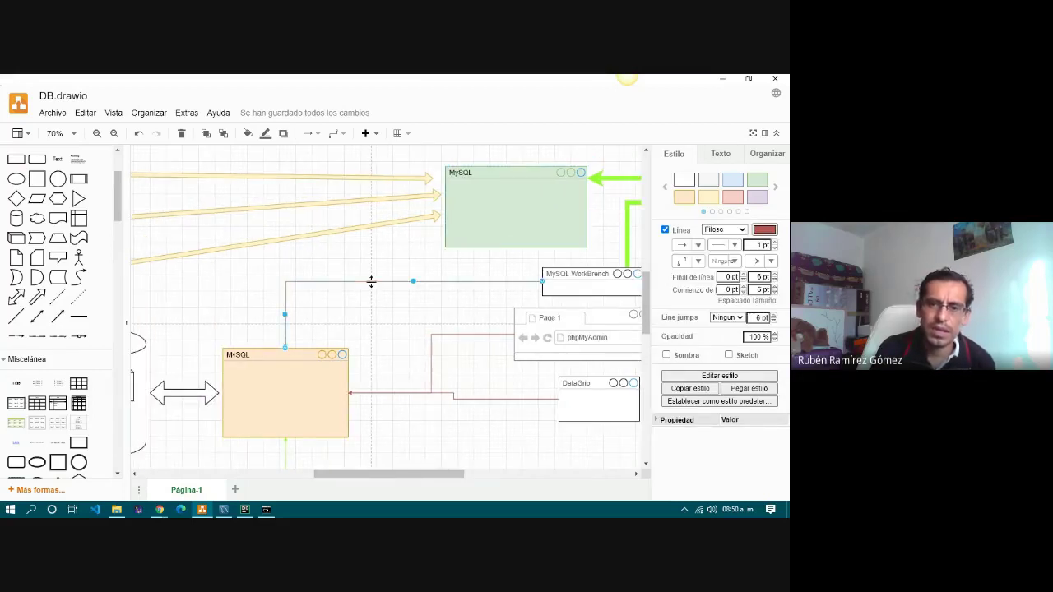
left_click(774, 244)
left_click(774, 244)
left_click(774, 243)
left_click(776, 244)
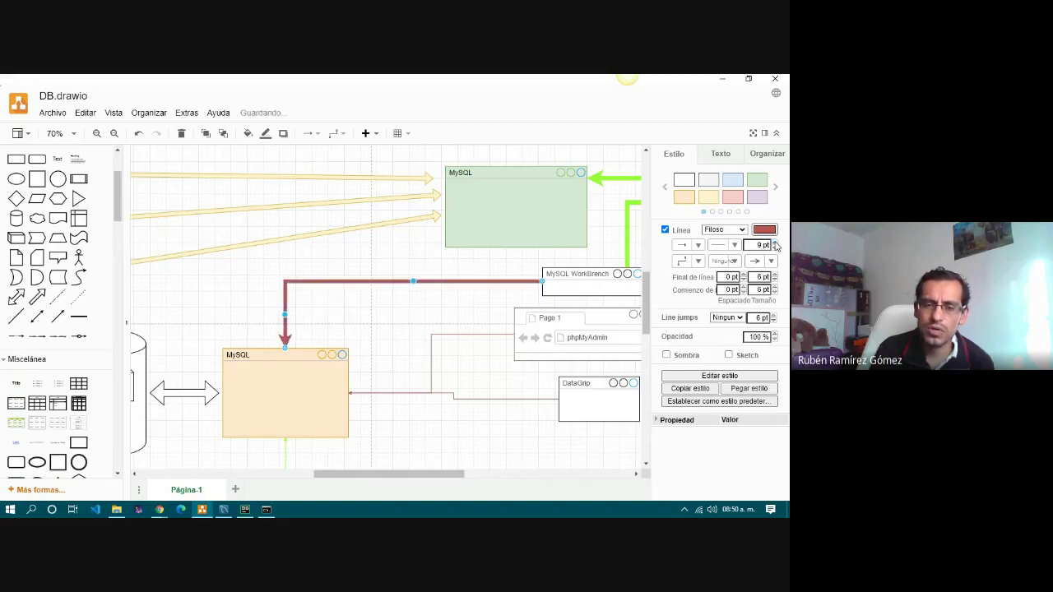
left_click(355, 339)
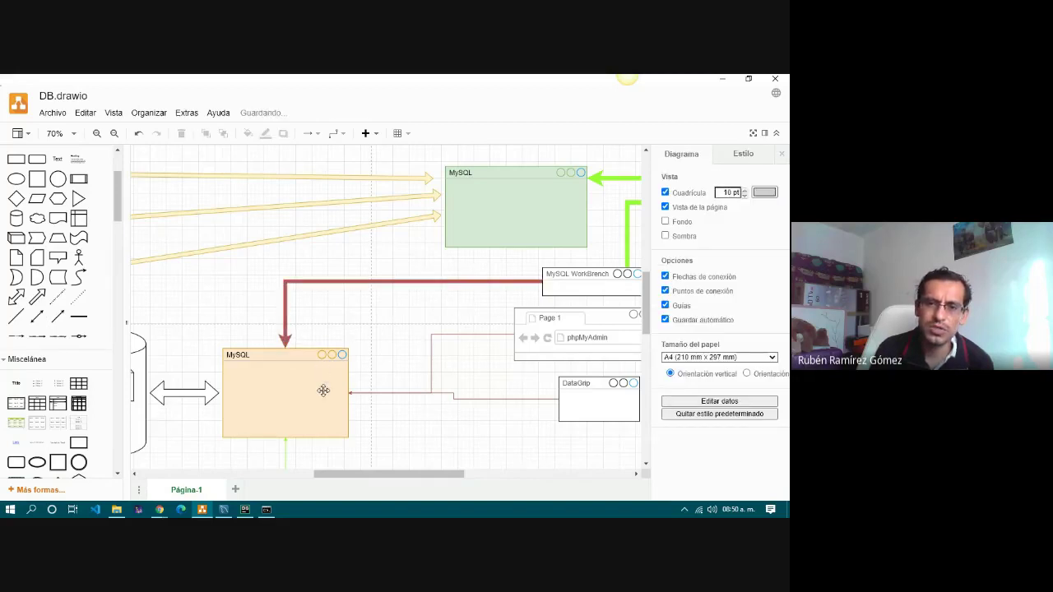
left_click(568, 281)
left_click_drag(404, 475, 453, 476)
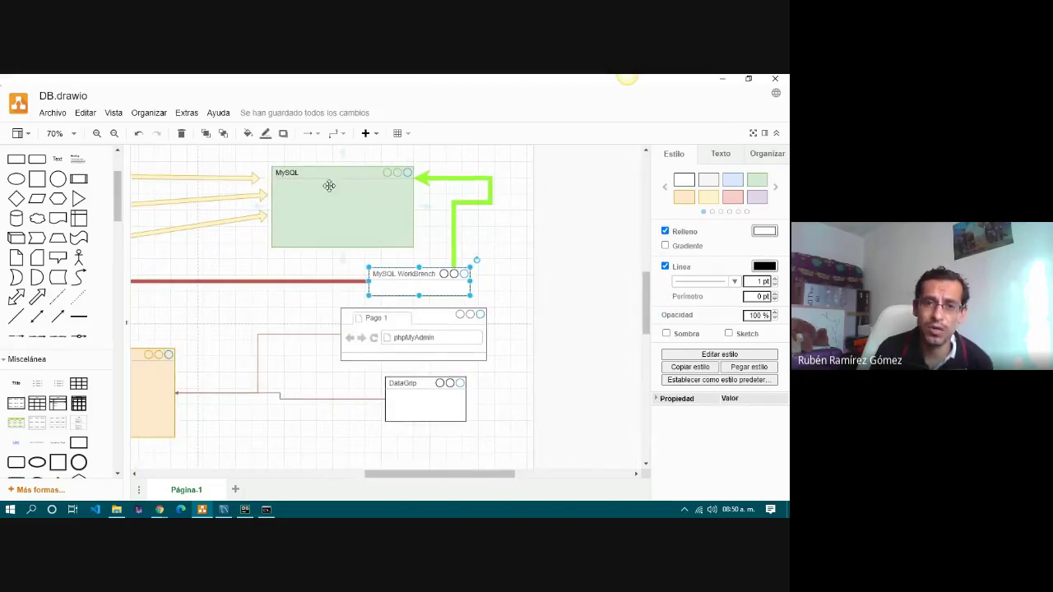
left_click_drag(444, 475, 359, 489)
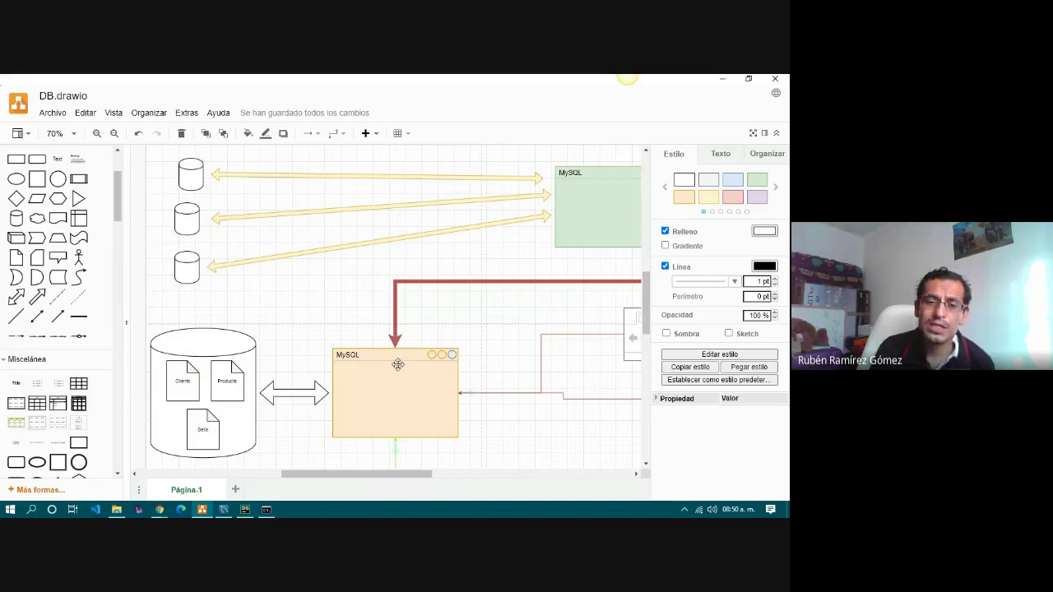
left_click_drag(400, 480, 442, 482)
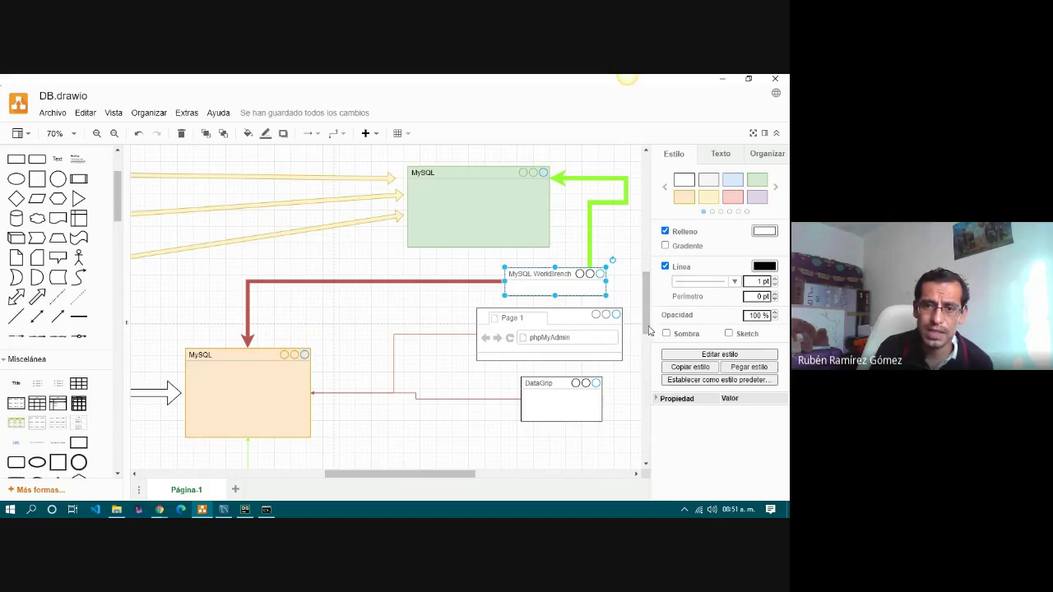
Insert a Cloud shape and enlarge it to roughly 1280 x 550 over the cylinder area.
scroll(646, 315, "down", 3)
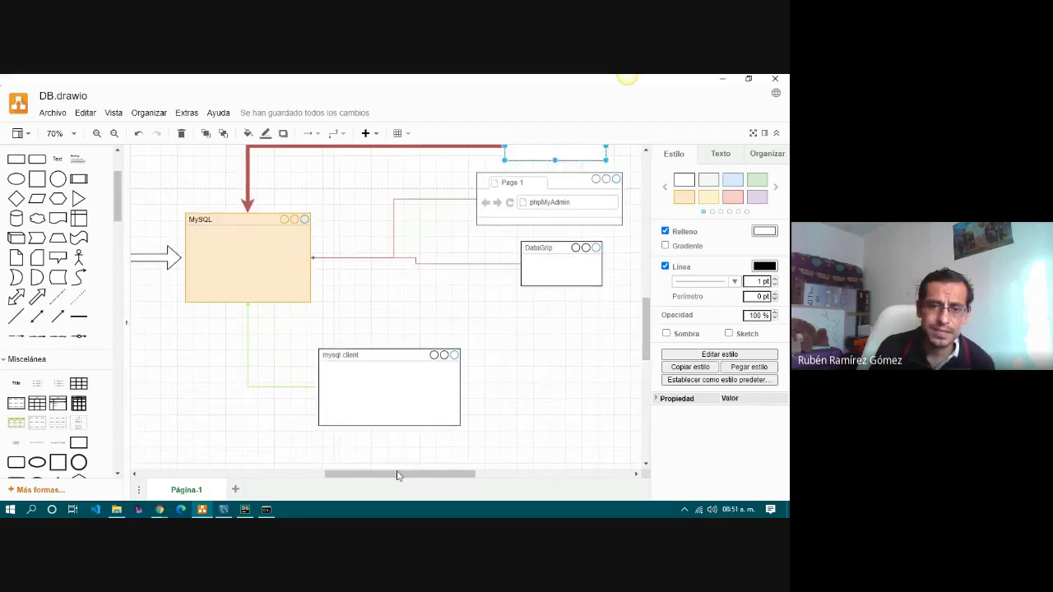
left_click_drag(395, 478, 328, 478)
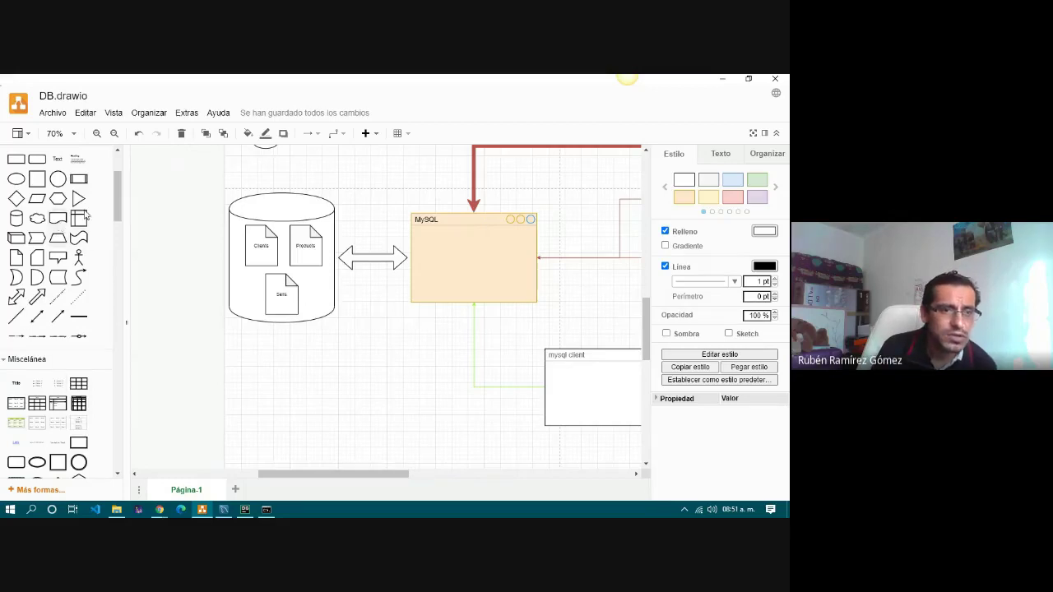
left_click(37, 219)
left_click_drag(383, 306, 581, 342)
left_click_drag(196, 172, 134, 153)
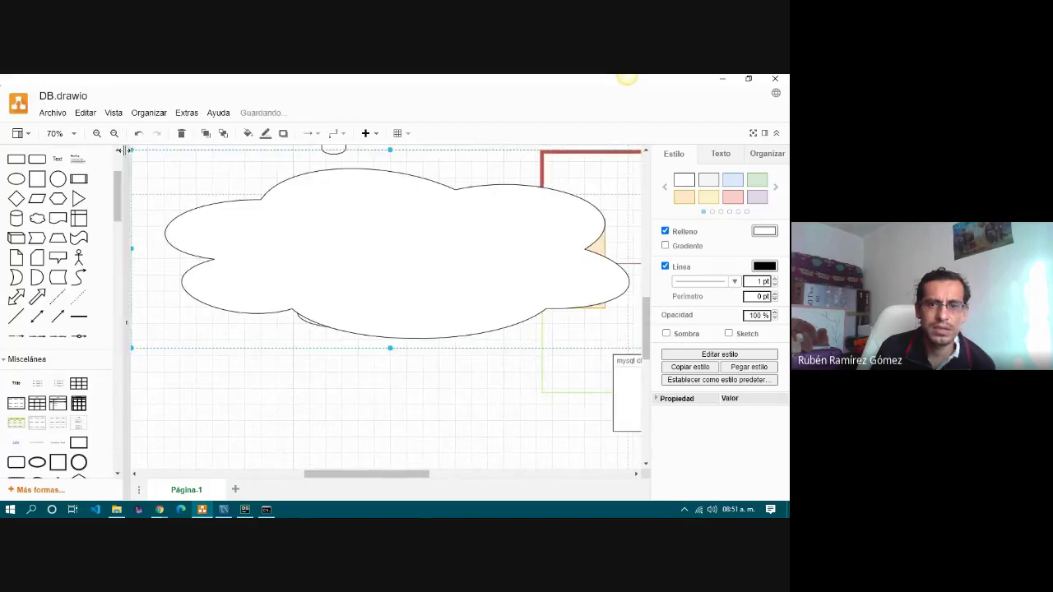
left_click_drag(390, 348, 390, 373)
left_click_drag(386, 474, 449, 474)
left_click(392, 275)
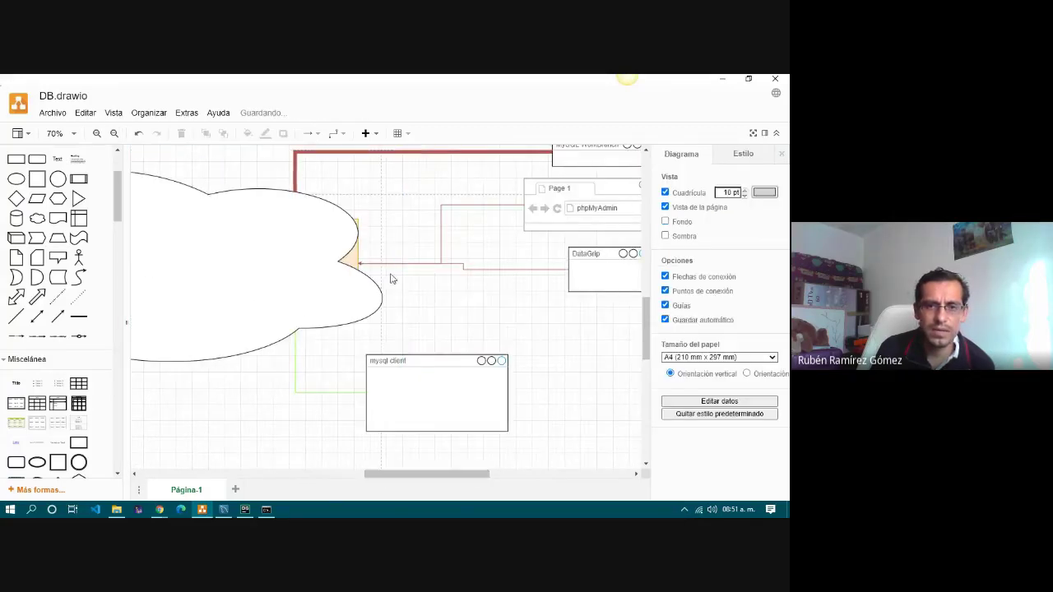
left_click(290, 263)
left_click_drag(404, 261, 446, 261)
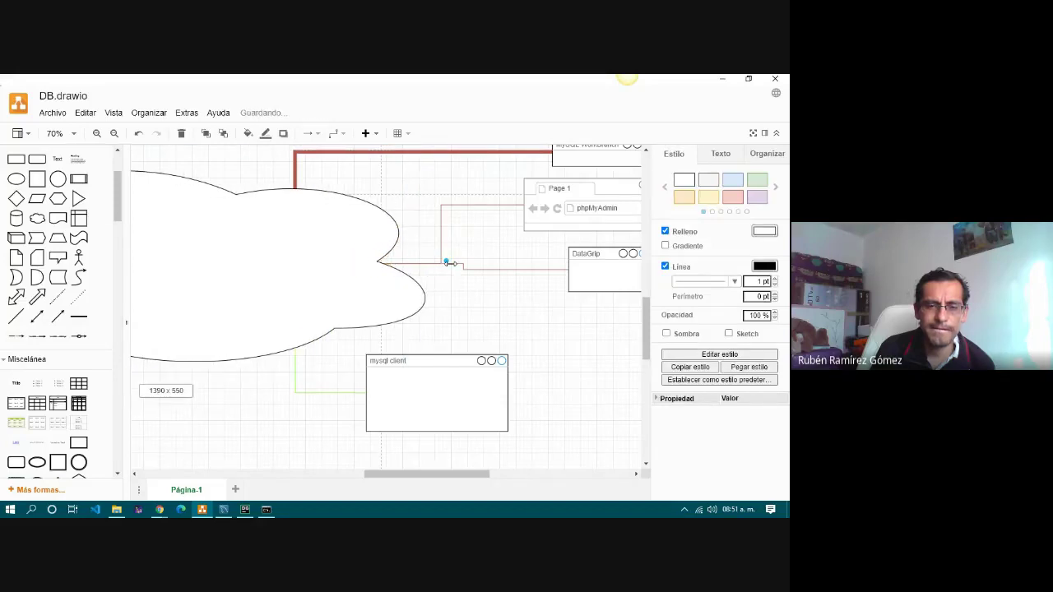
Send the cloud backward (Hacia atrás) behind the cylinder and orange MySQL box.
right_click(255, 317)
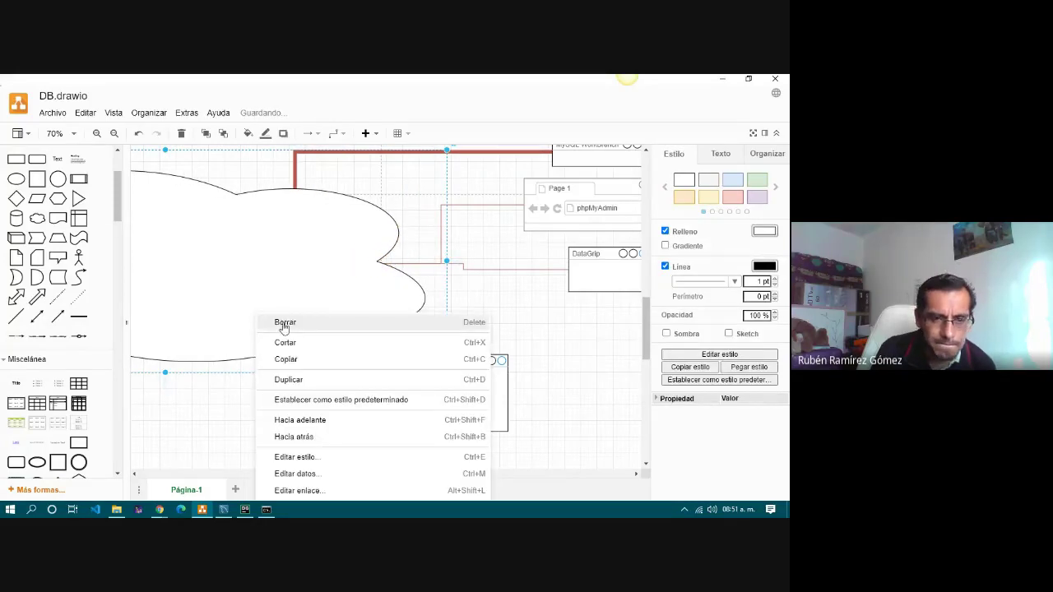
left_click(326, 438)
left_click(230, 439)
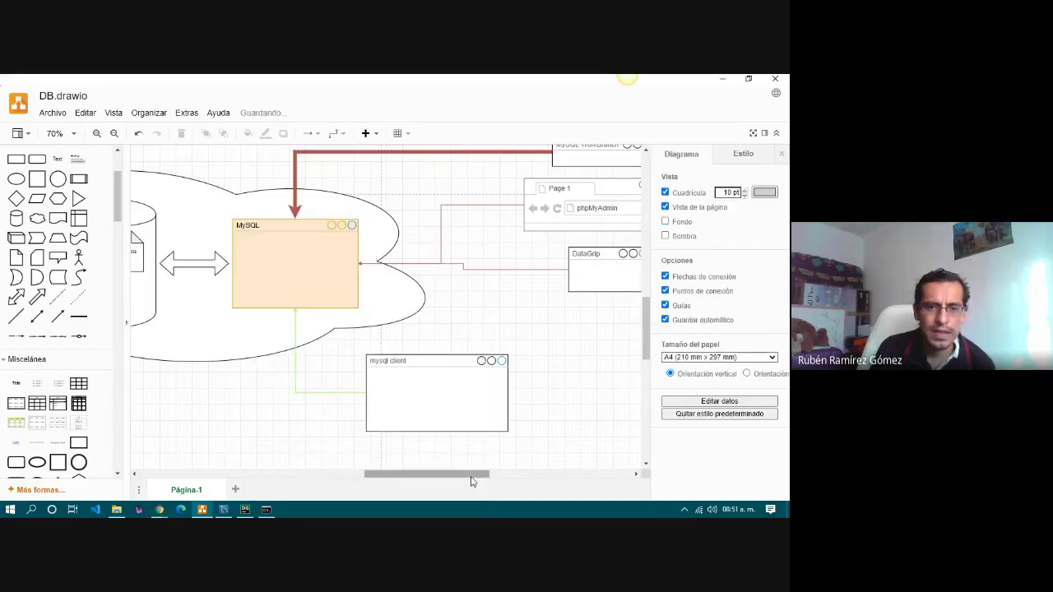
left_click_drag(470, 475, 423, 476)
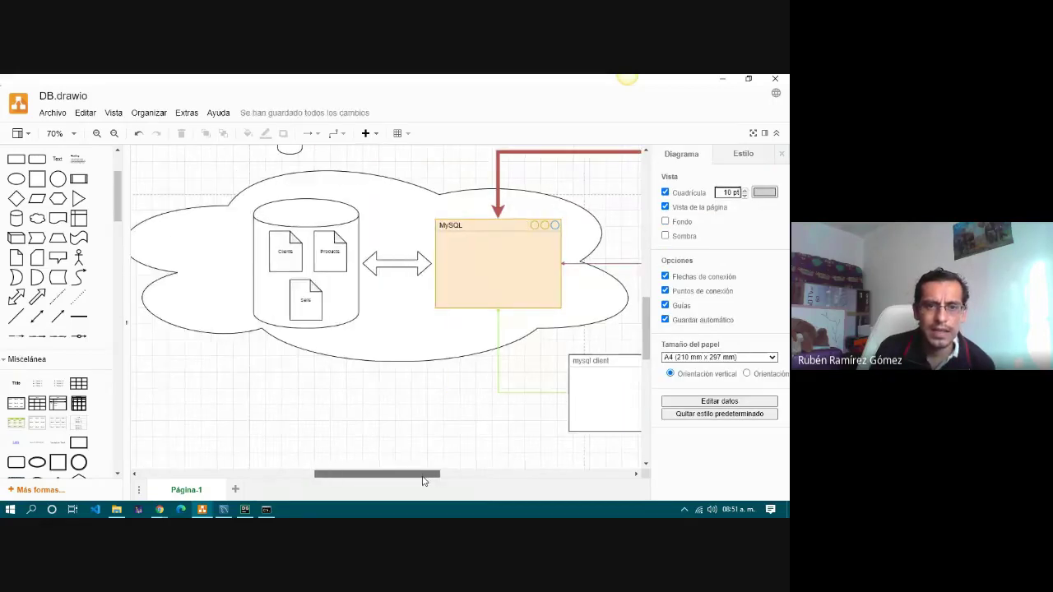
left_click(494, 245)
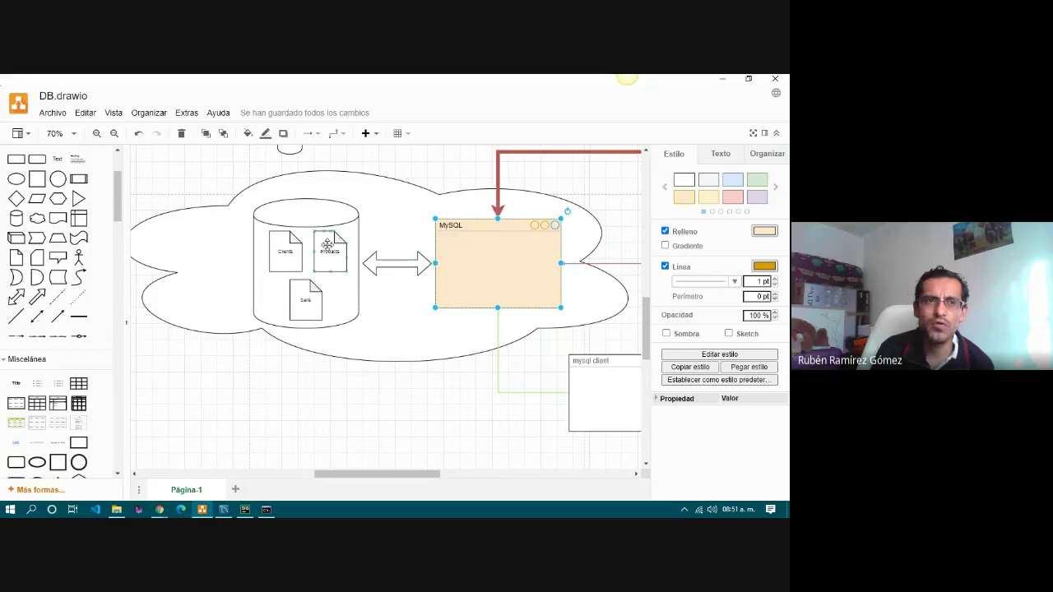
left_click(460, 413)
Select the MySQL WorkBench box, then switch to the MySQL Workbench application.
scroll(460, 411, "up", 2)
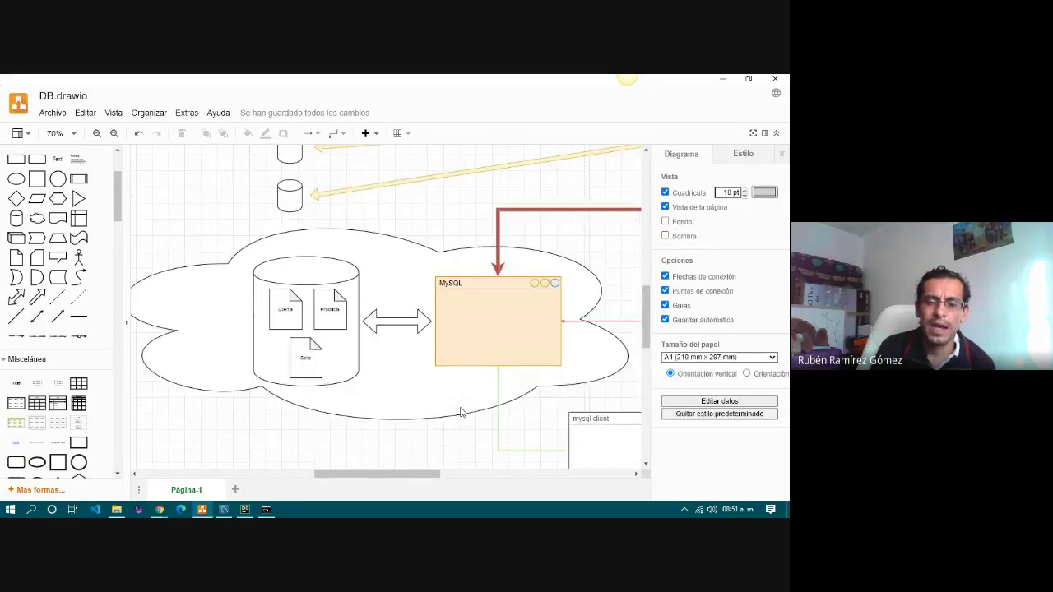
left_click_drag(393, 476, 465, 476)
scroll(475, 377, "up", 4)
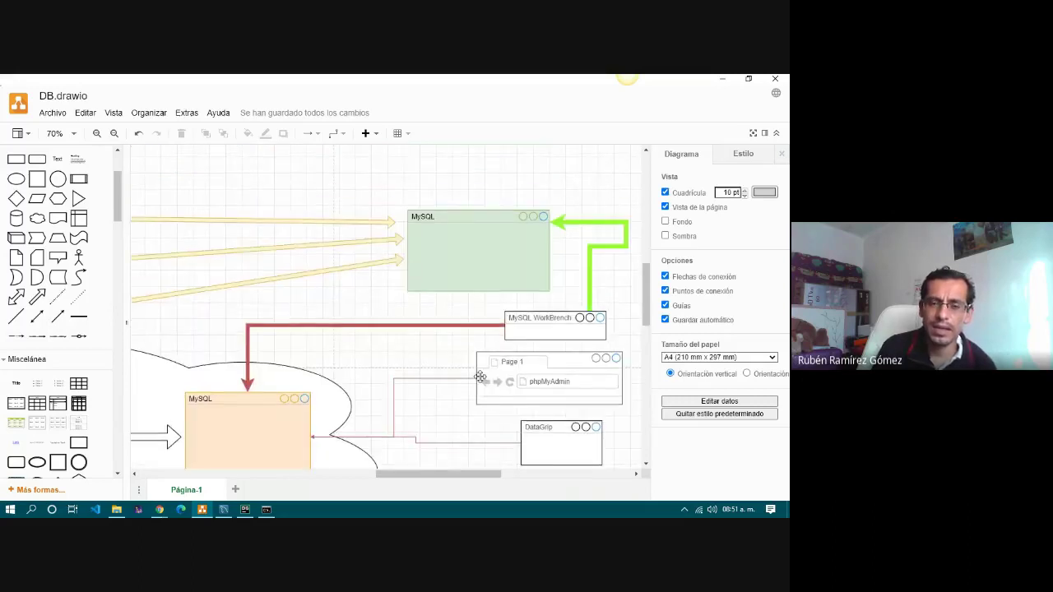
left_click(547, 321)
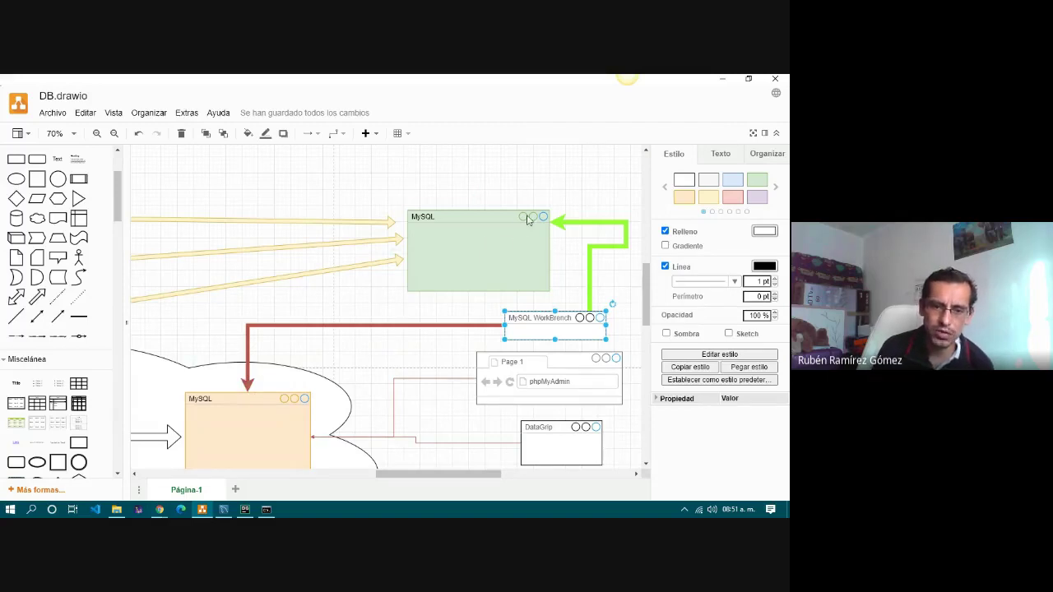
left_click(223, 510)
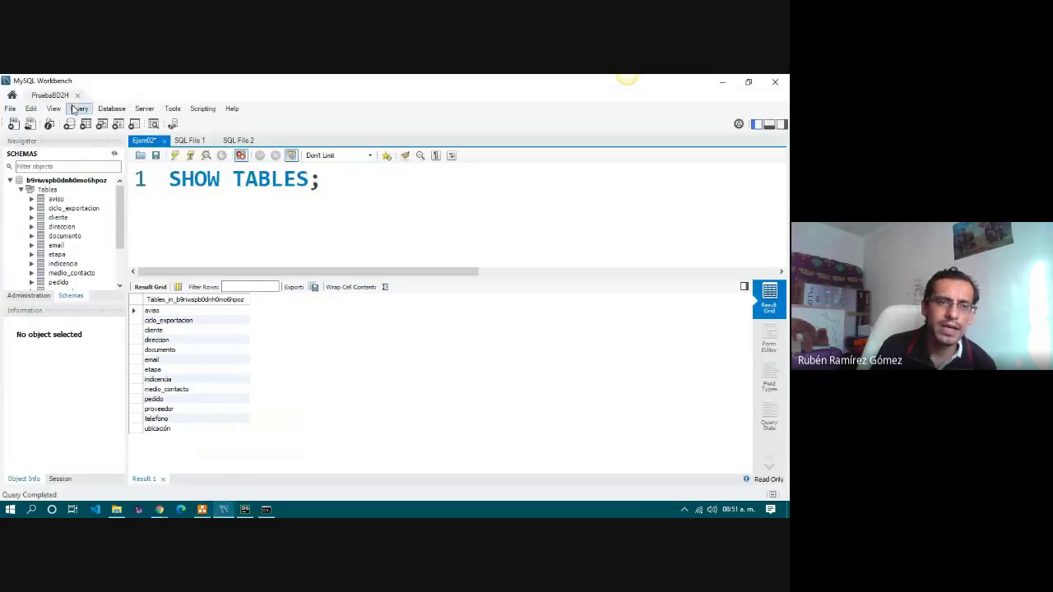
Show Workbench's saved-connections Home page, then minimize Workbench.
left_click(11, 95)
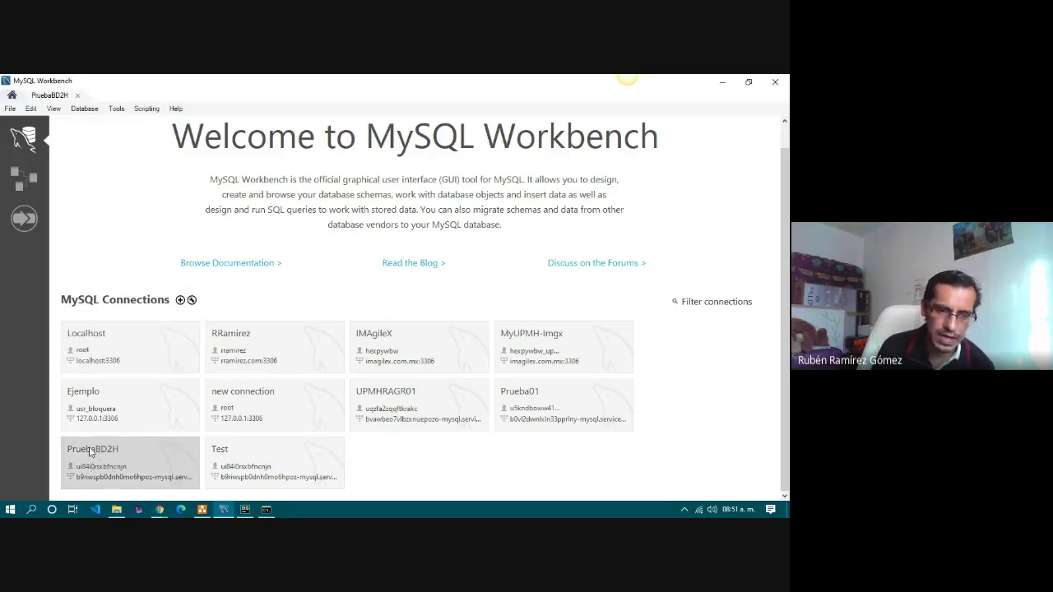
left_click(724, 84)
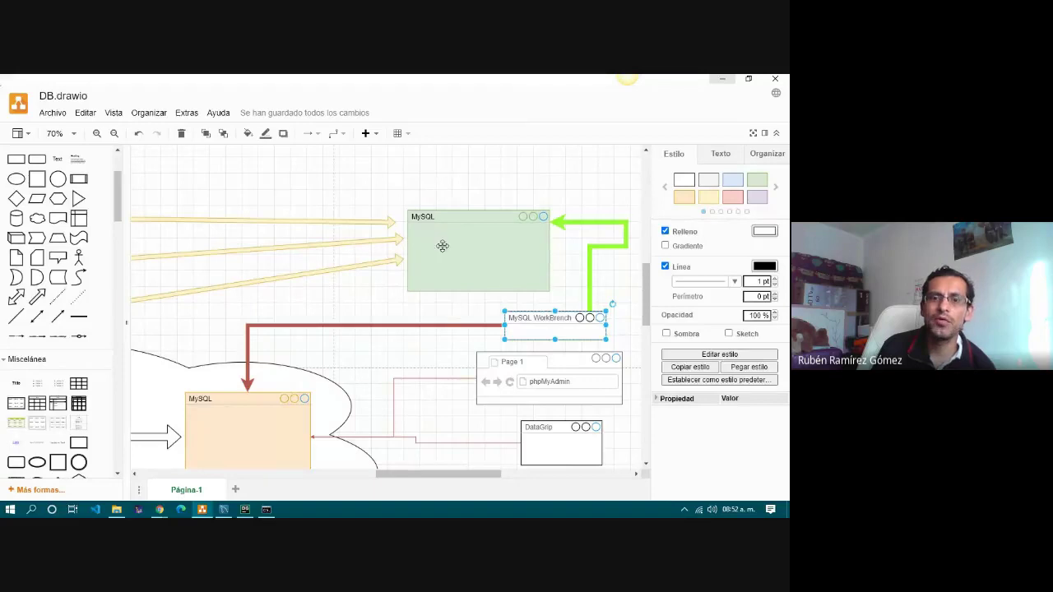
Briefly select and deselect the WorkBench and orange MySQL boxes, then bring Workbench's connections page forward.
left_click(565, 302)
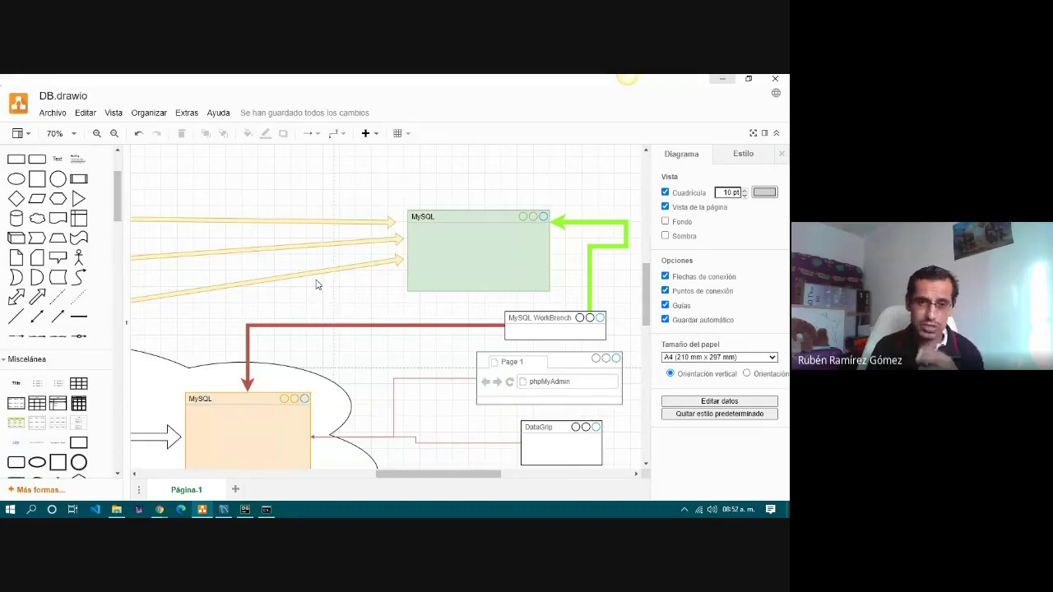
scroll(318, 308, "down", 3)
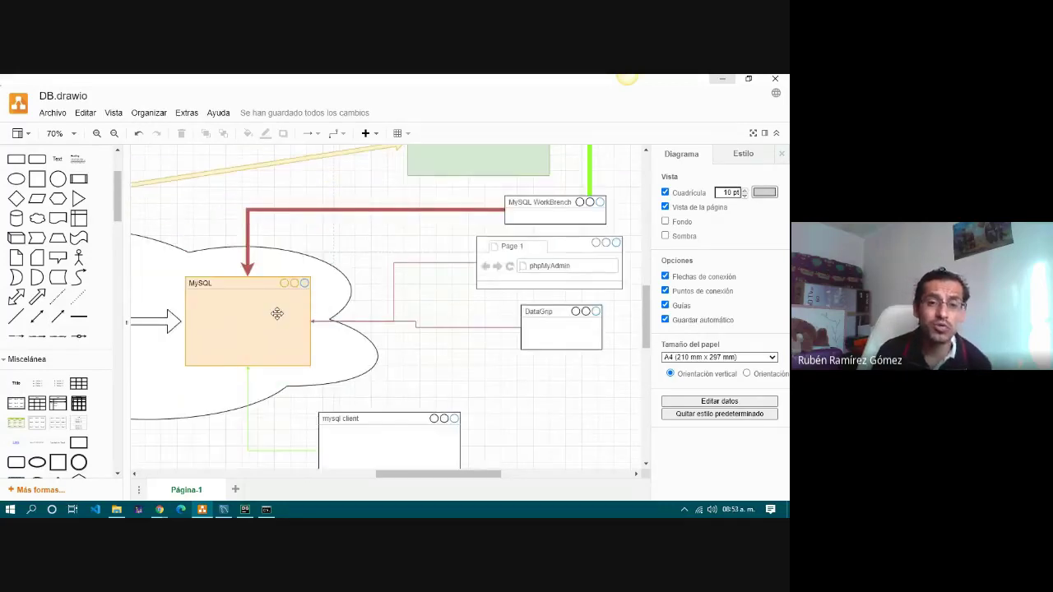
left_click(278, 313)
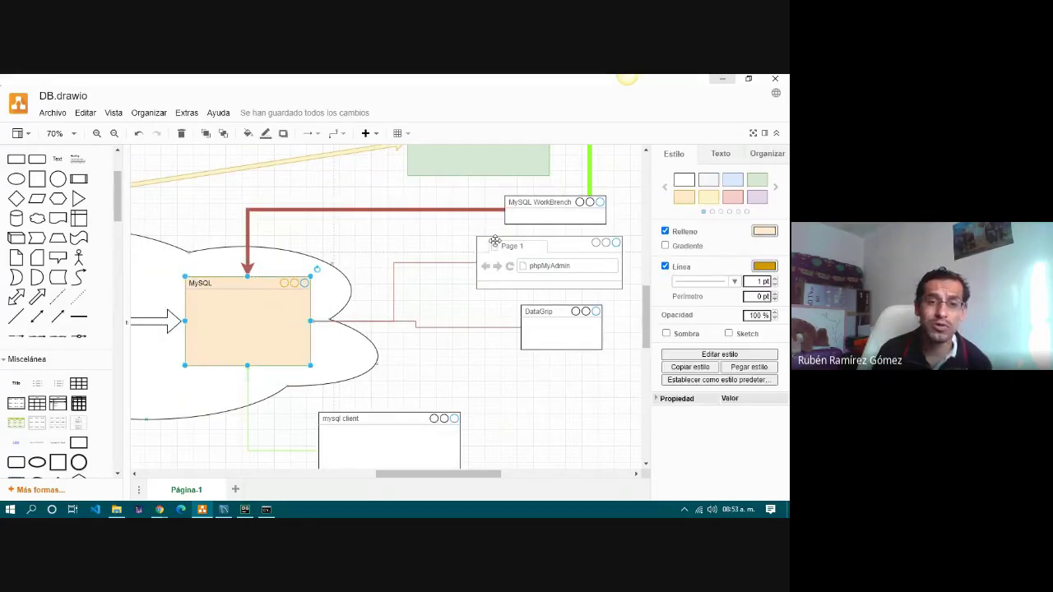
left_click(419, 249)
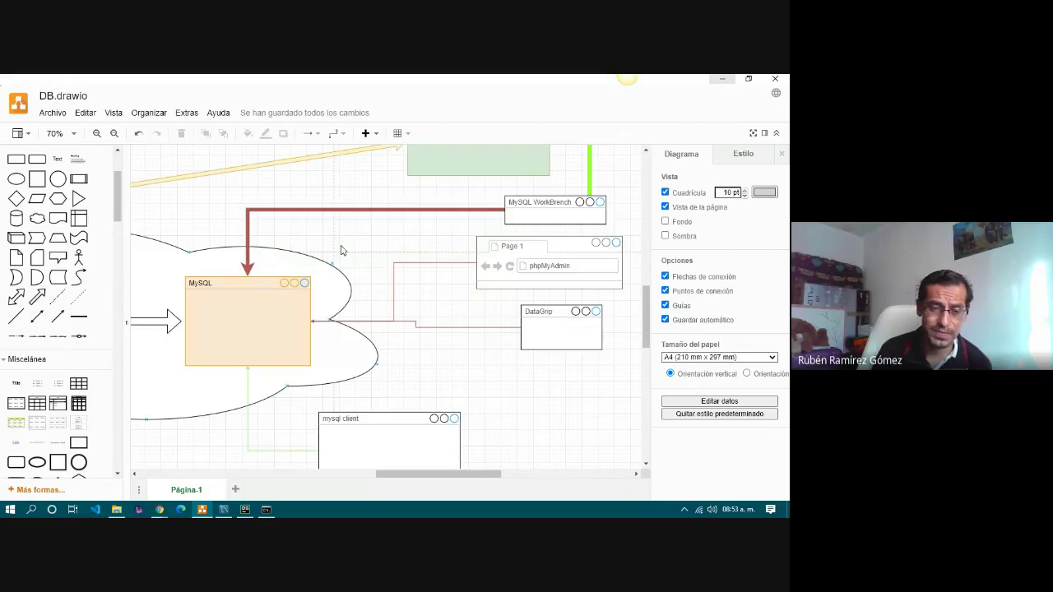
scroll(350, 271, "up", 3)
scroll(349, 272, "up", 3)
scroll(350, 271, "down", 3)
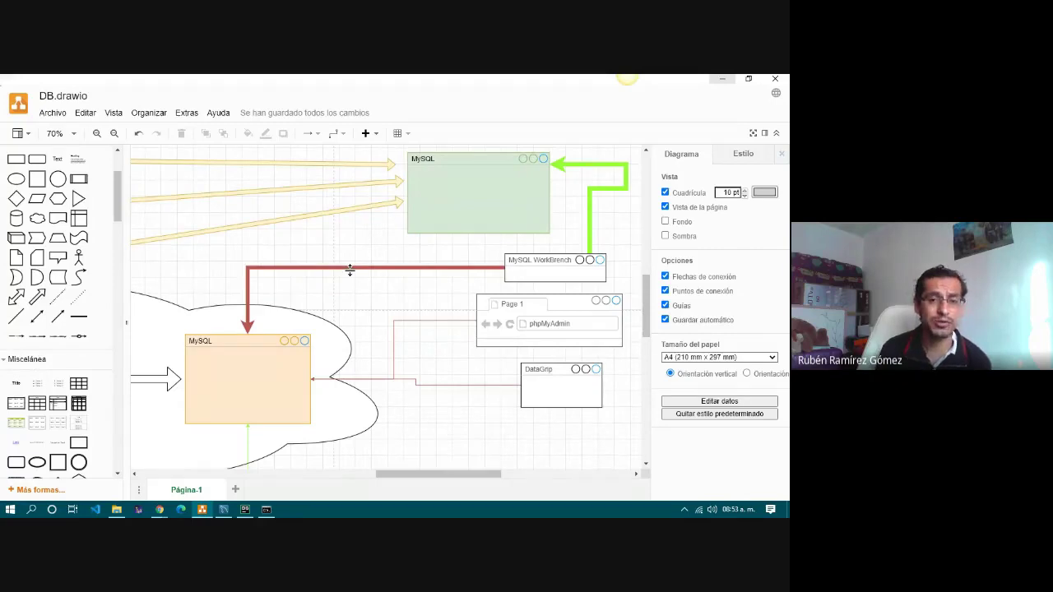
left_click(222, 510)
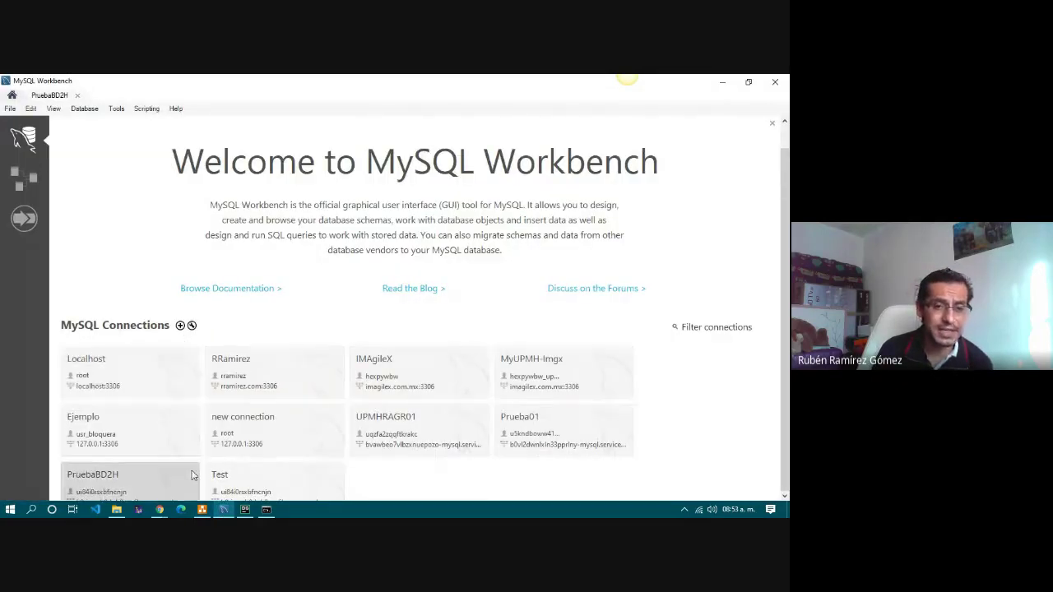
Open Workbench's Setup New Connection dialog, then switch to draw.io and the Google Meet window.
left_click(181, 325)
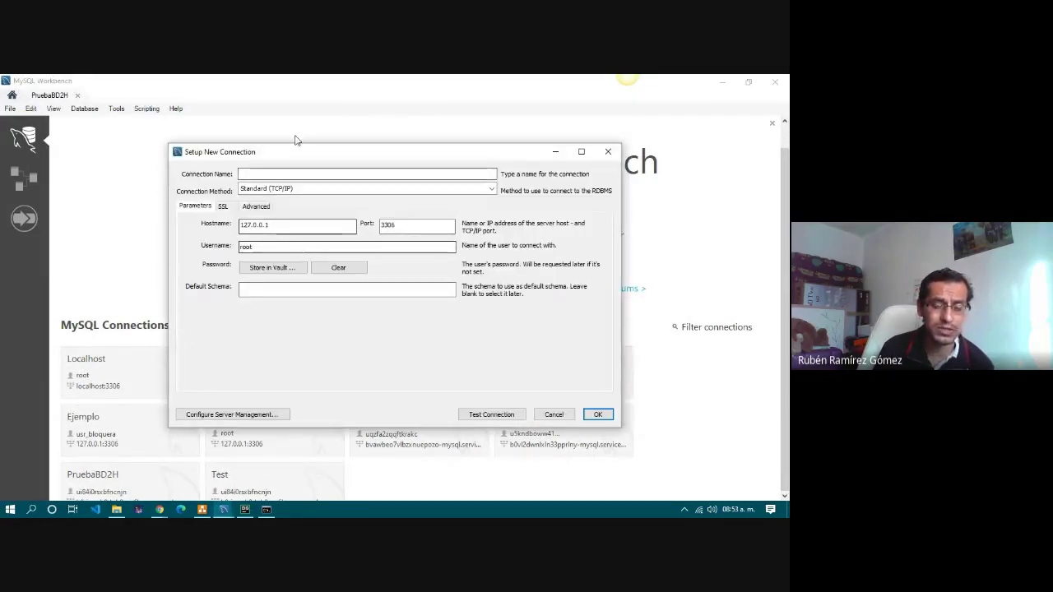
left_click(201, 510)
mouse_move(160, 510)
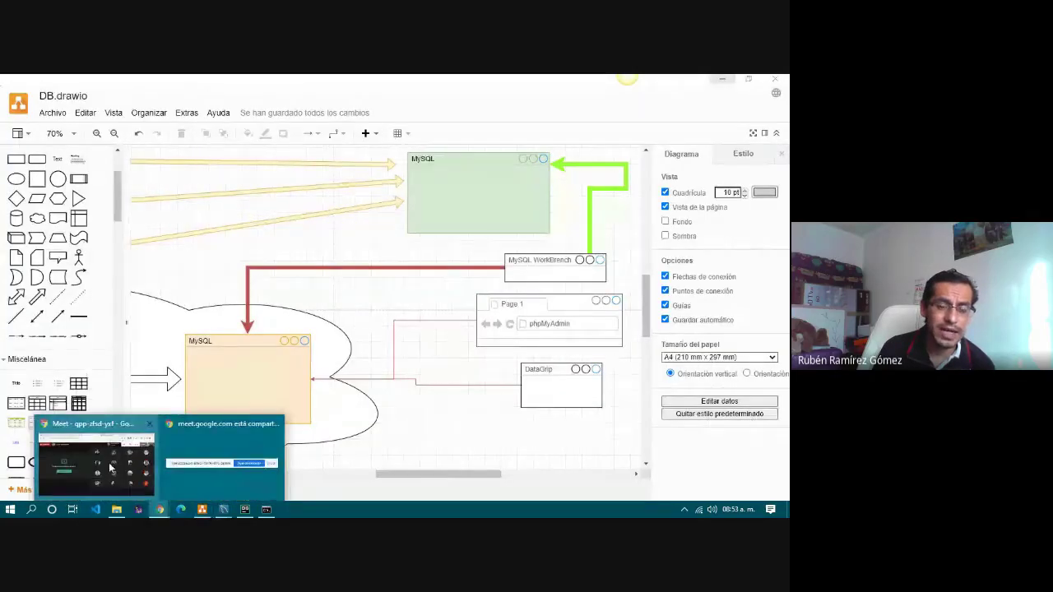
left_click(111, 468)
Open the PruebaBD2H add-on's credentials overview in the Clever Cloud console and collapse its sidebar.
left_click(475, 83)
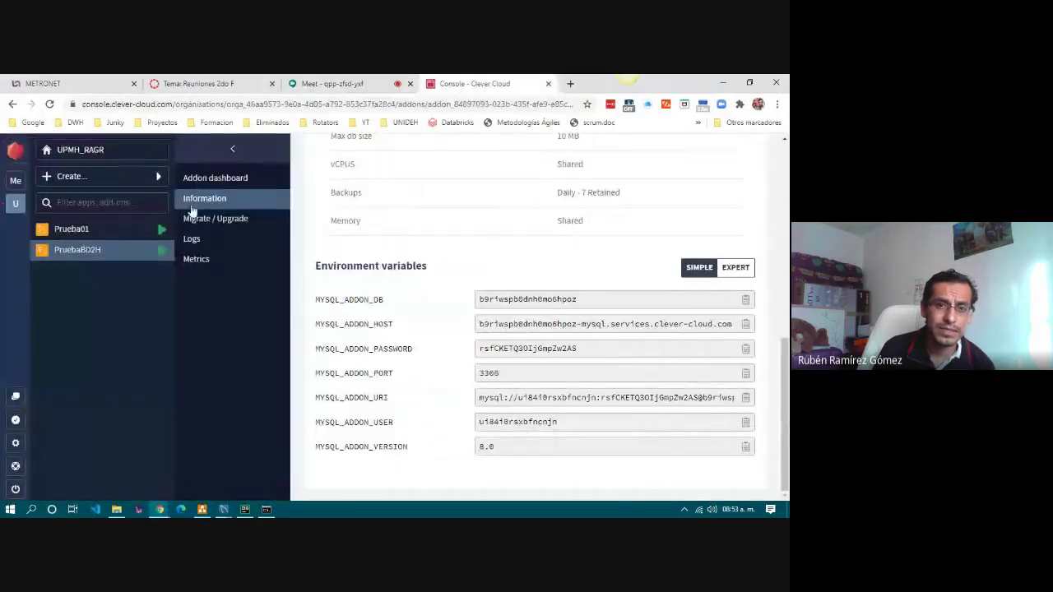
left_click(85, 251)
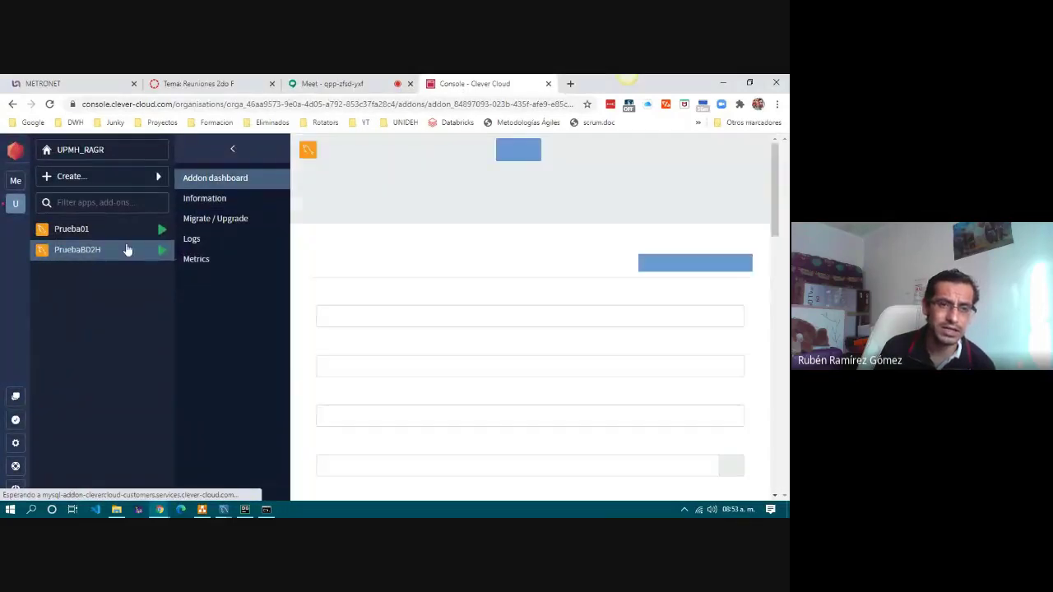
left_click(239, 201)
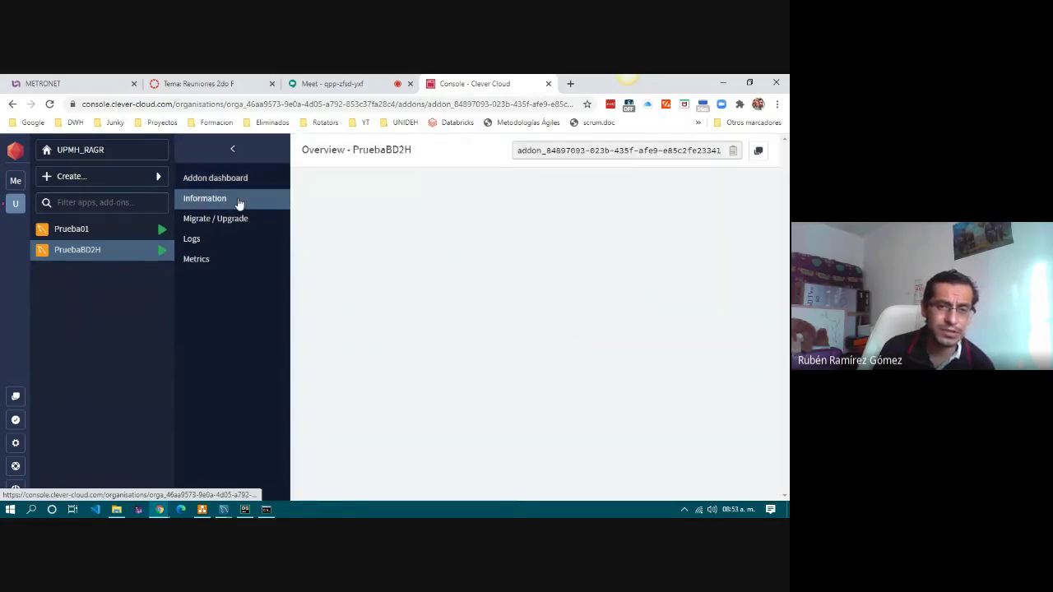
left_click(232, 151)
Scroll to Environment variables and highlight HOST, PORT and USER, then return to Workbench's connection setup.
scroll(349, 340, "down", 6)
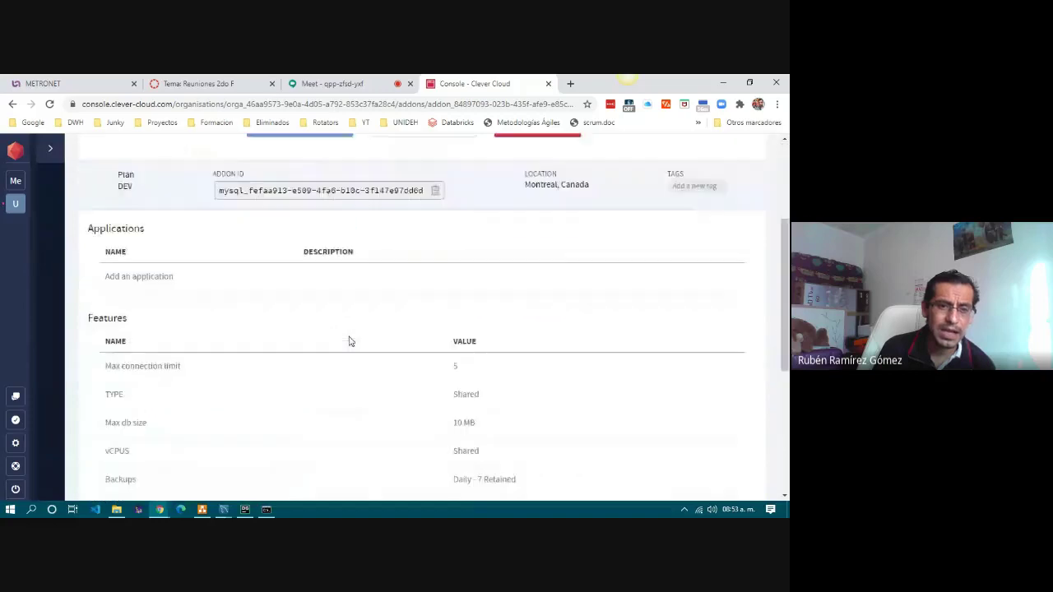
left_click_drag(90, 265, 251, 272)
left_click(251, 272)
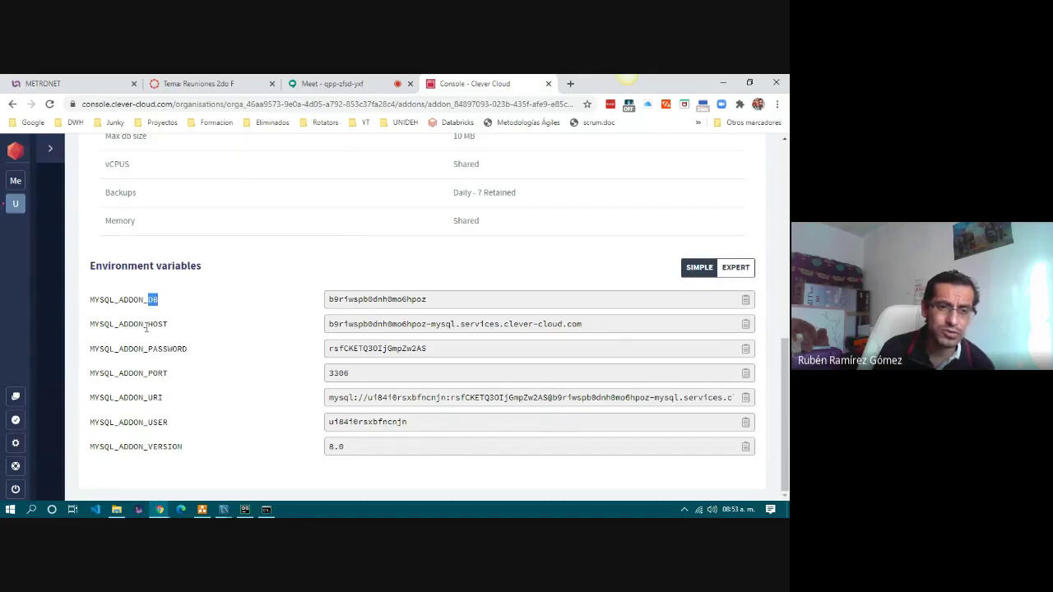
left_click_drag(149, 327, 205, 355)
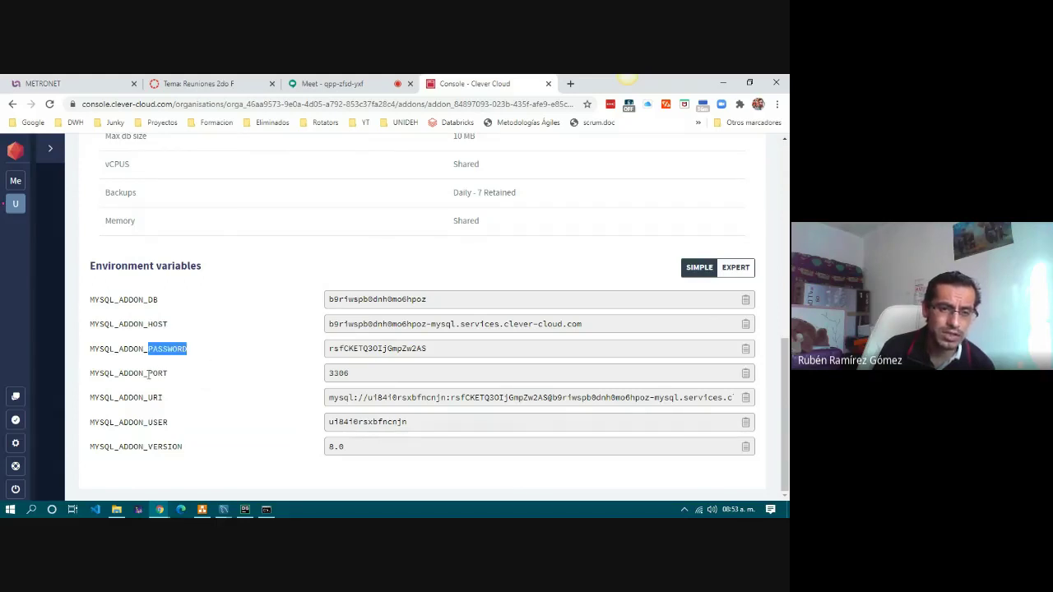
left_click_drag(149, 375, 183, 380)
left_click_drag(152, 425, 179, 429)
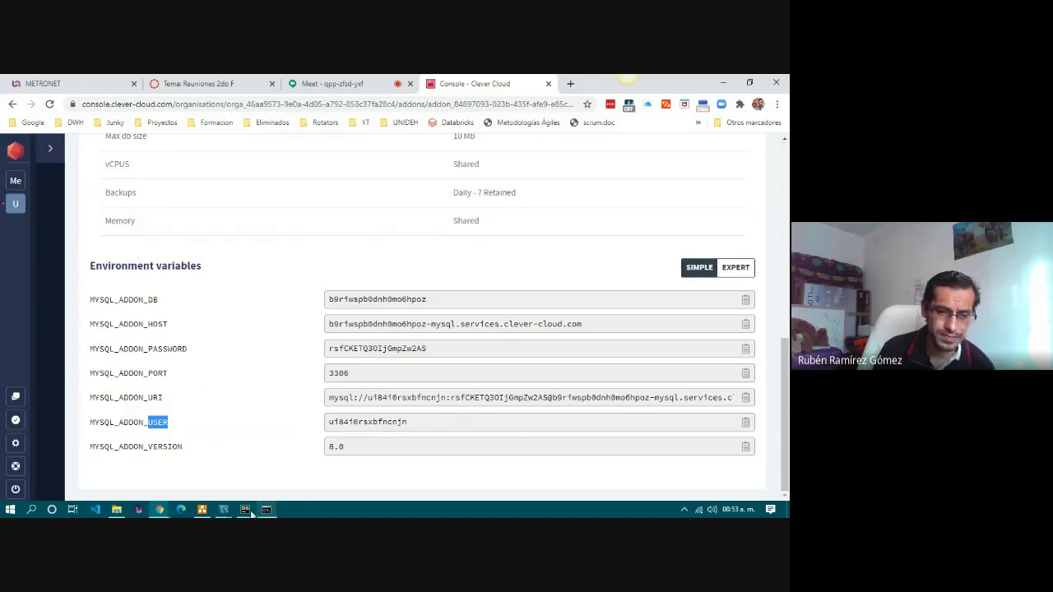
left_click(225, 512)
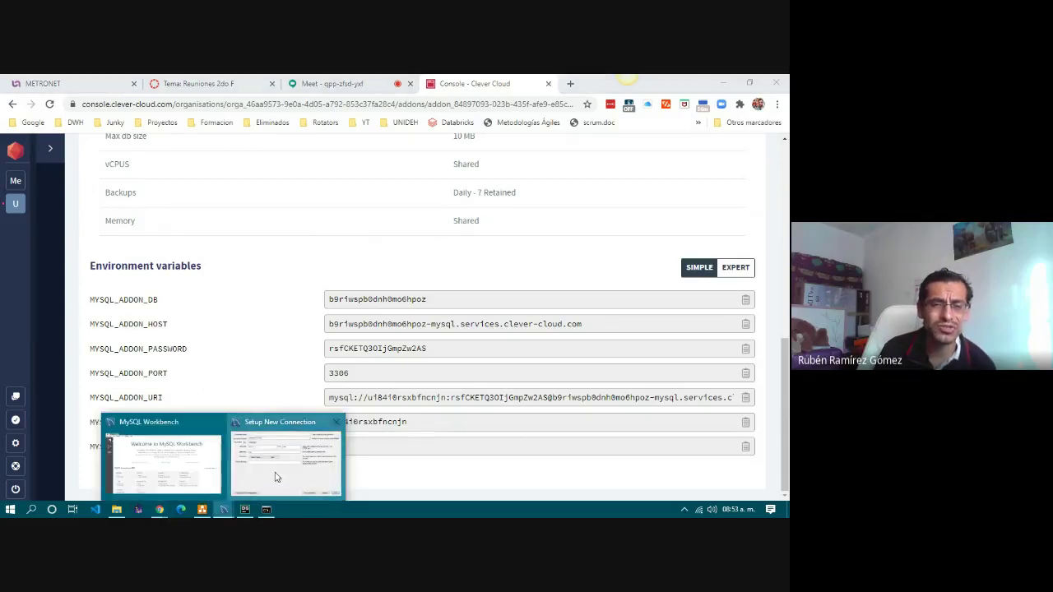
left_click(274, 475)
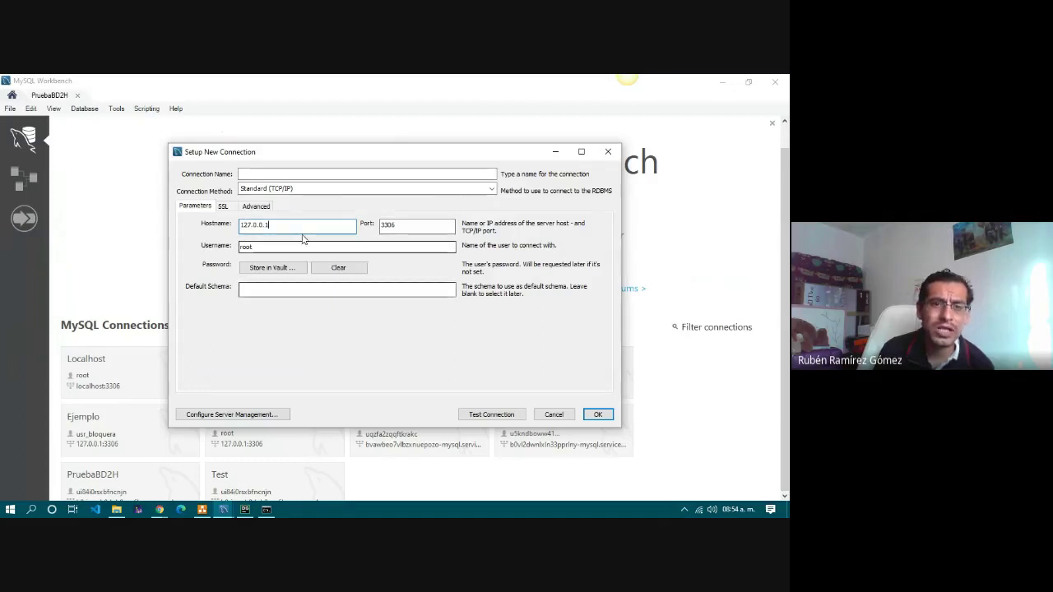
Name the connection 'Con2' and replace hostname 127.0.0.1 with the copied MYSQL_ADDON_HOST value.
left_click(309, 174)
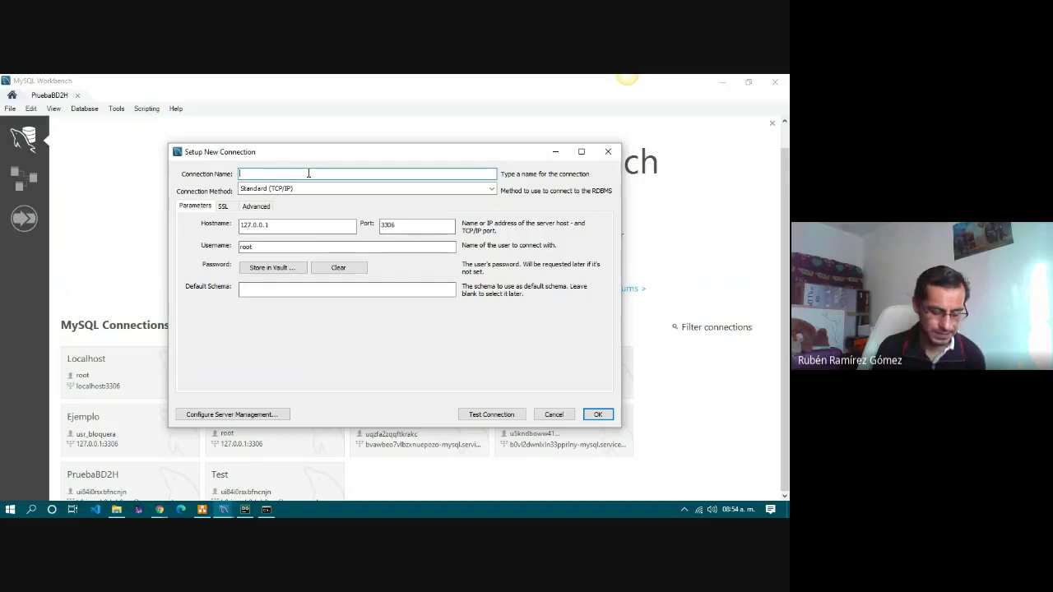
type("Con")
type("2")
left_click(306, 230)
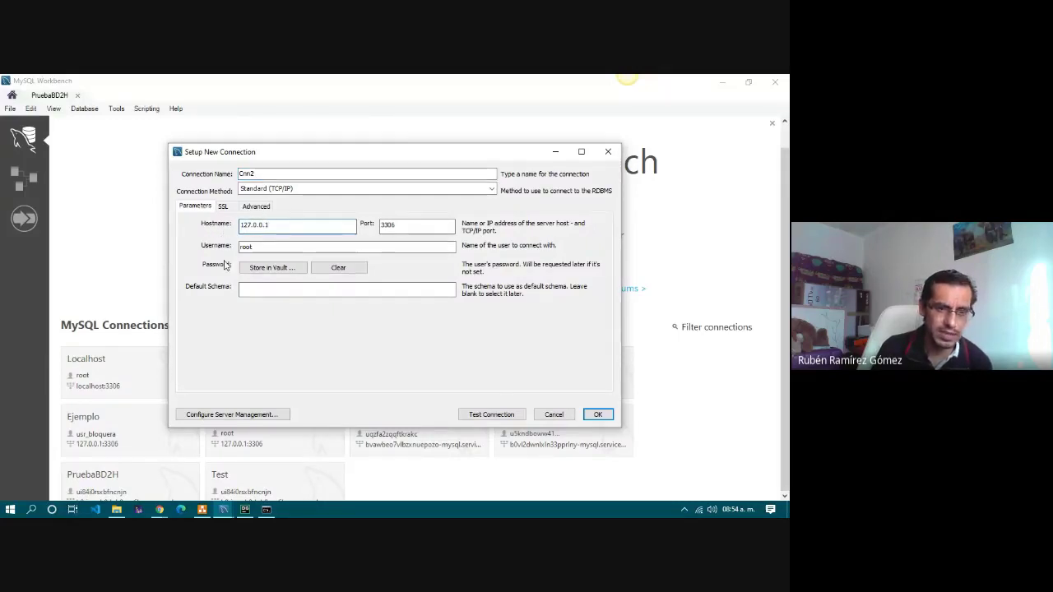
left_click(160, 510)
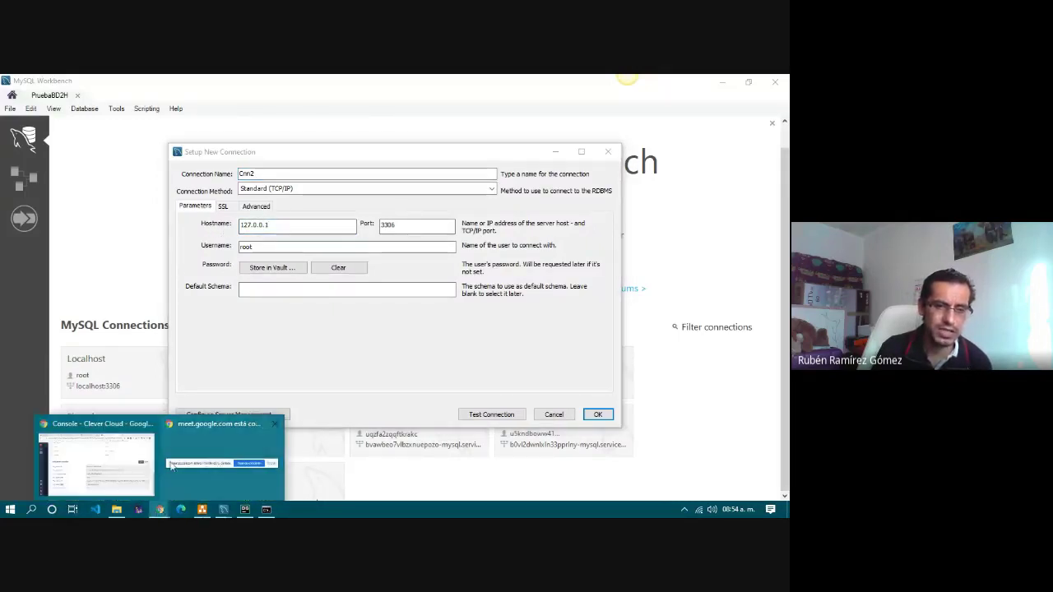
left_click(141, 463)
double_click(151, 324)
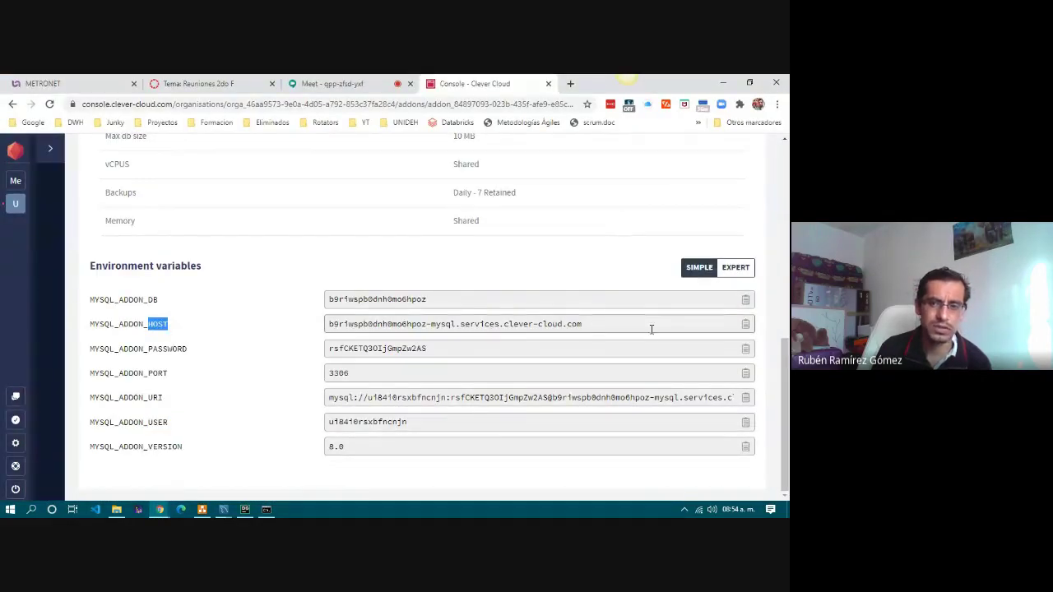
left_click(747, 327)
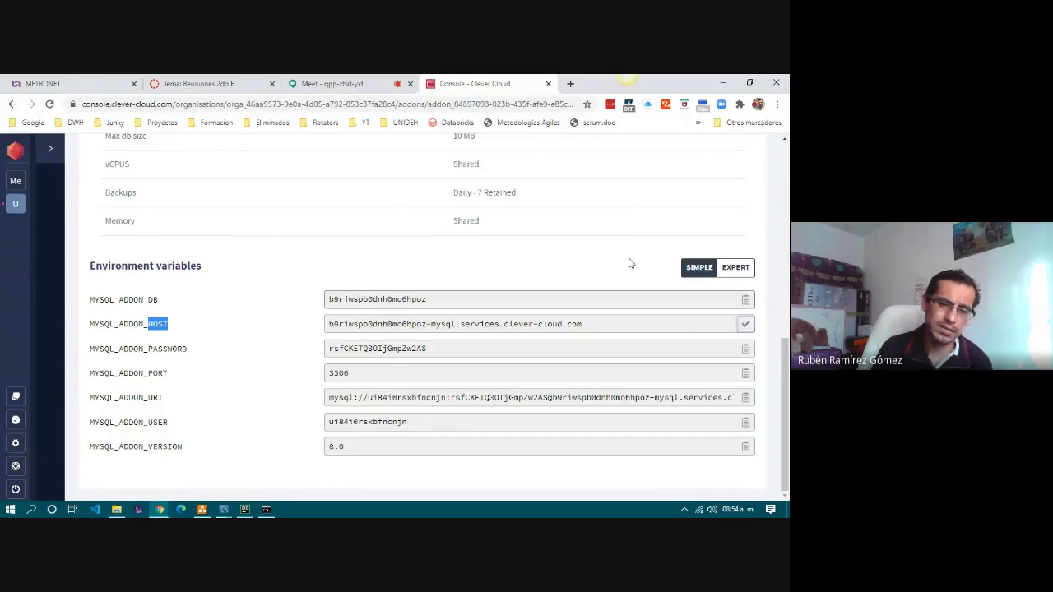
left_click(223, 509)
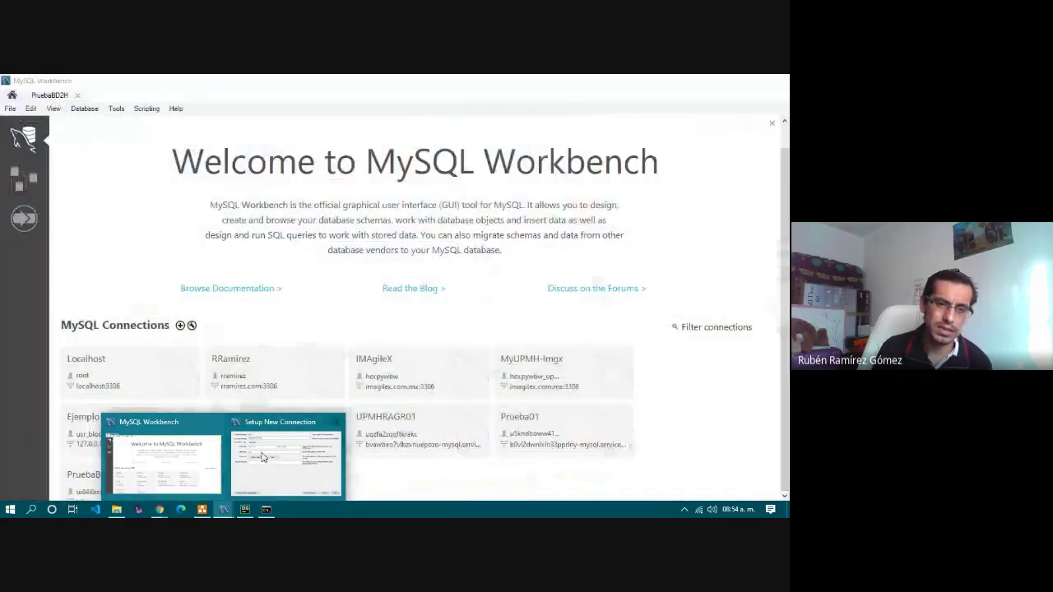
left_click(253, 457)
left_click_drag(294, 224, 176, 218)
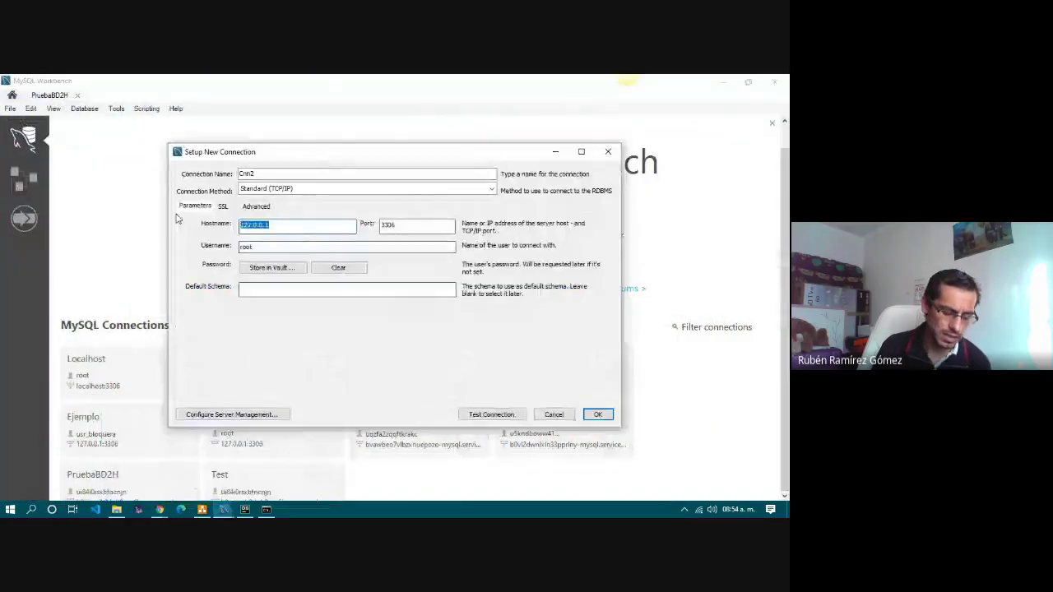
key("ctrl+v")
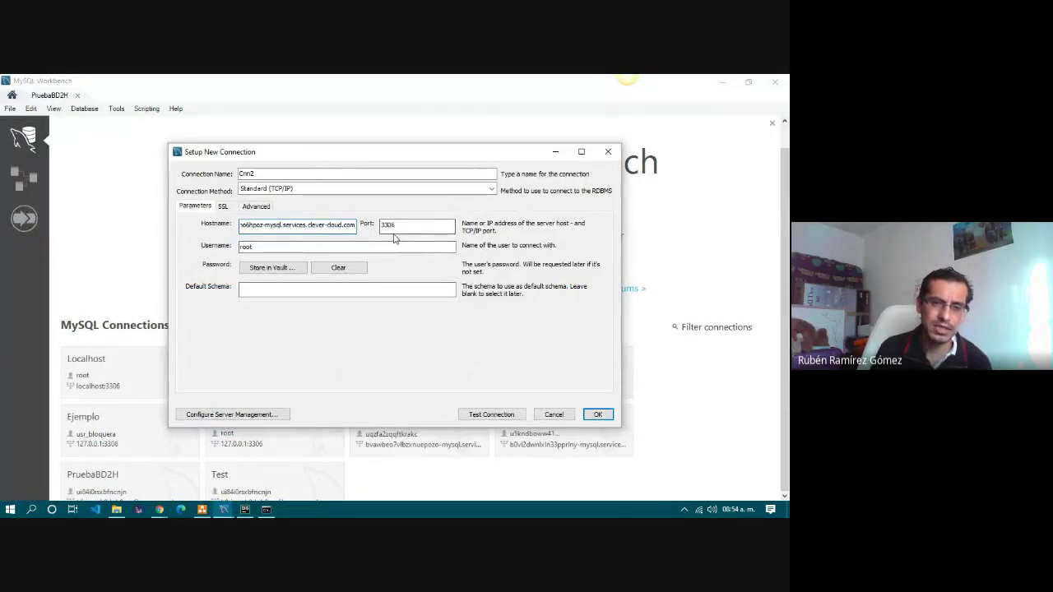
Check the Clever Cloud PORT variable against the connection's port setting.
left_click(159, 510)
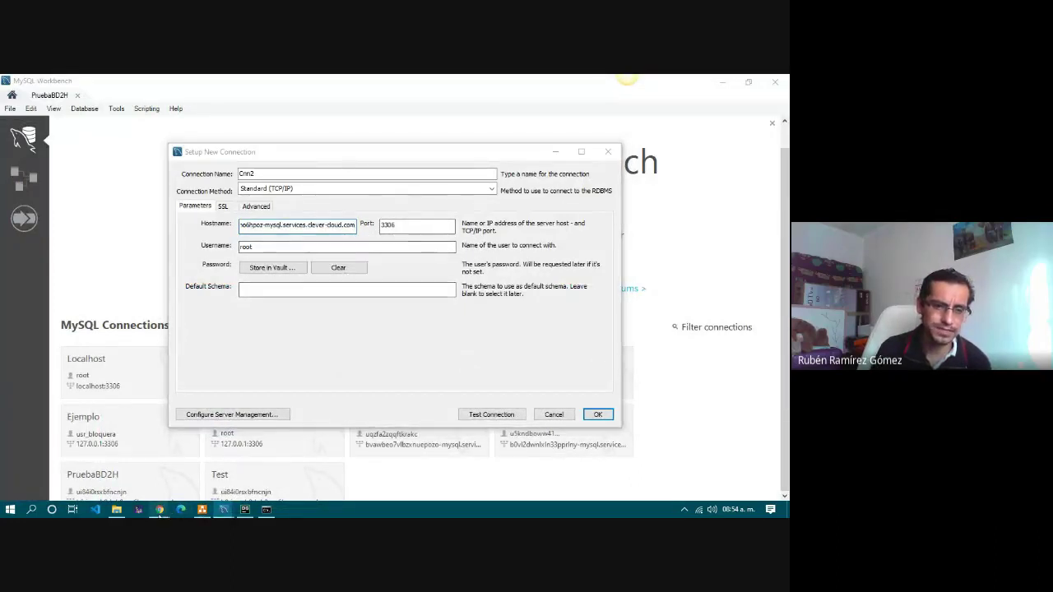
left_click(121, 465)
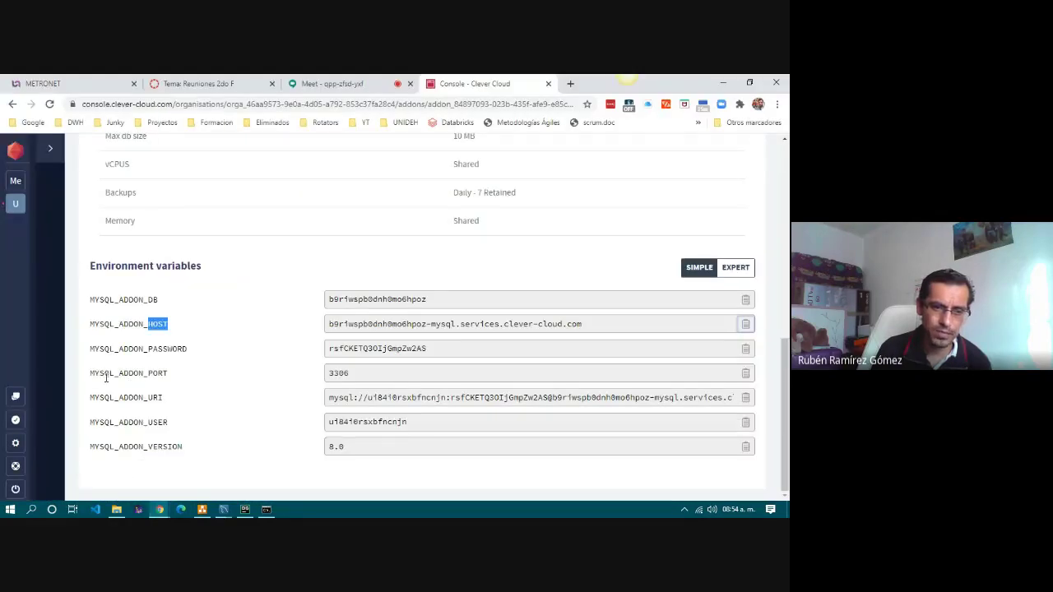
left_click_drag(105, 378, 170, 376)
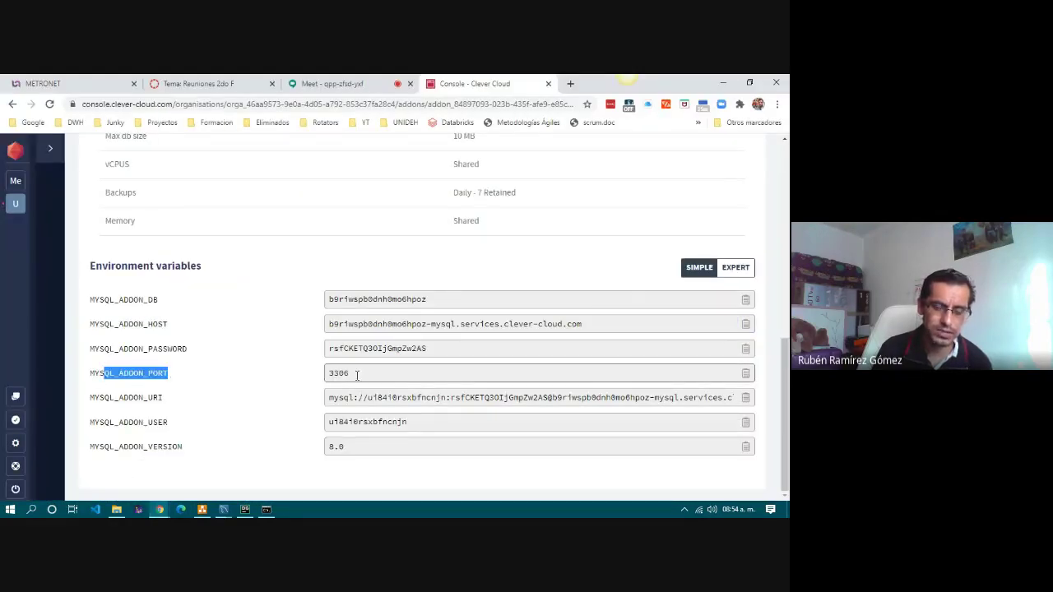
left_click(223, 510)
left_click(185, 470)
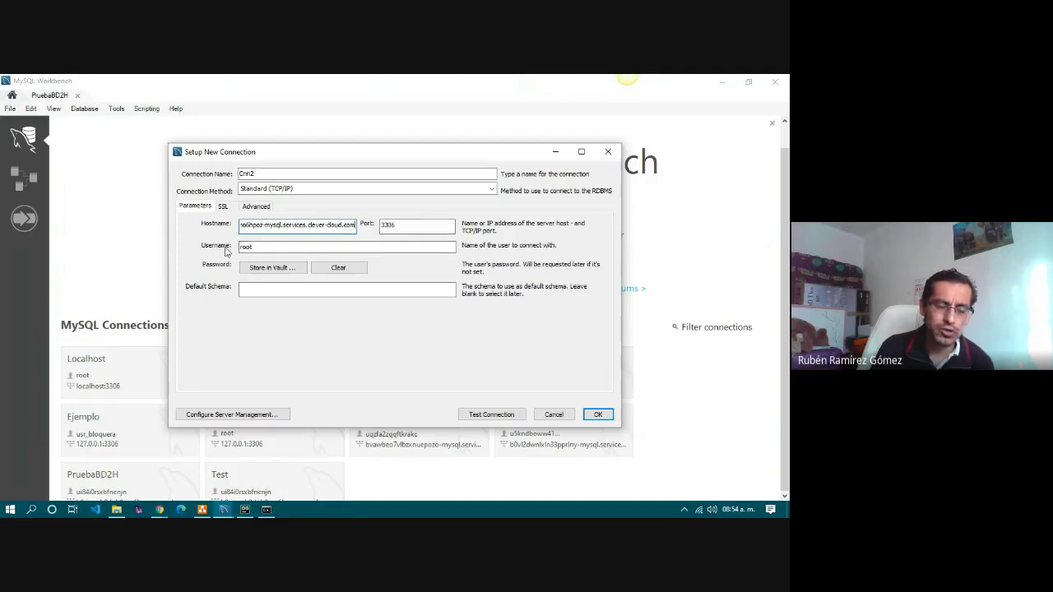
Replace the root username with the copied MYSQL_ADDON_USER value.
left_click(160, 510)
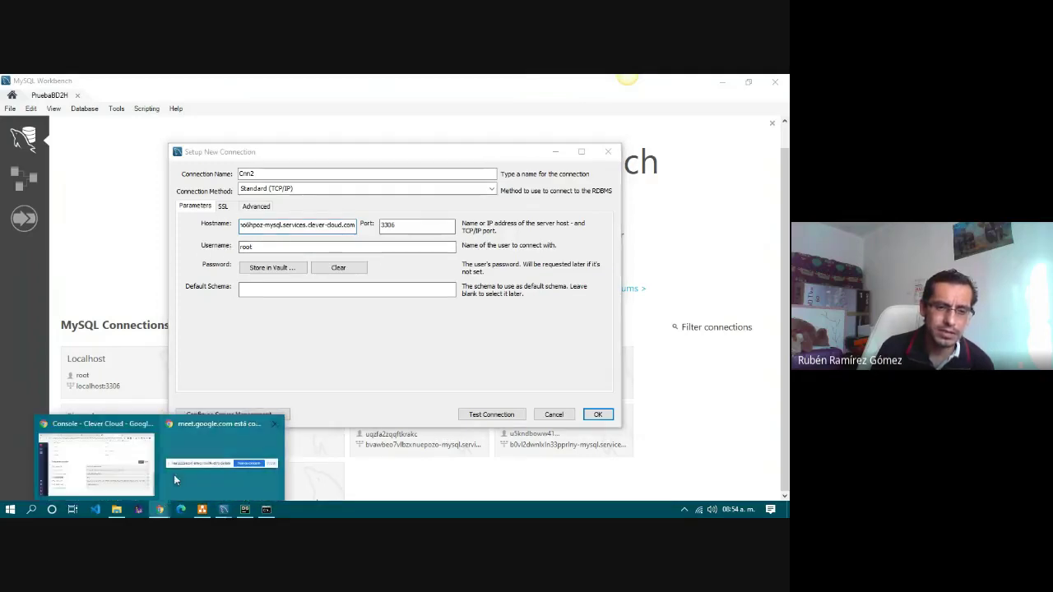
left_click(106, 469)
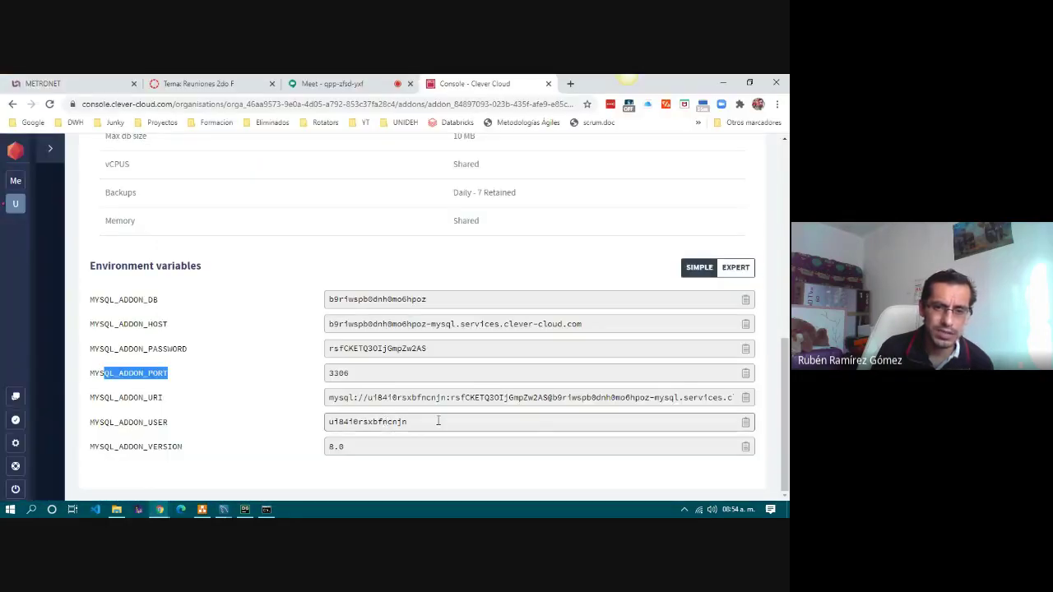
left_click(746, 424)
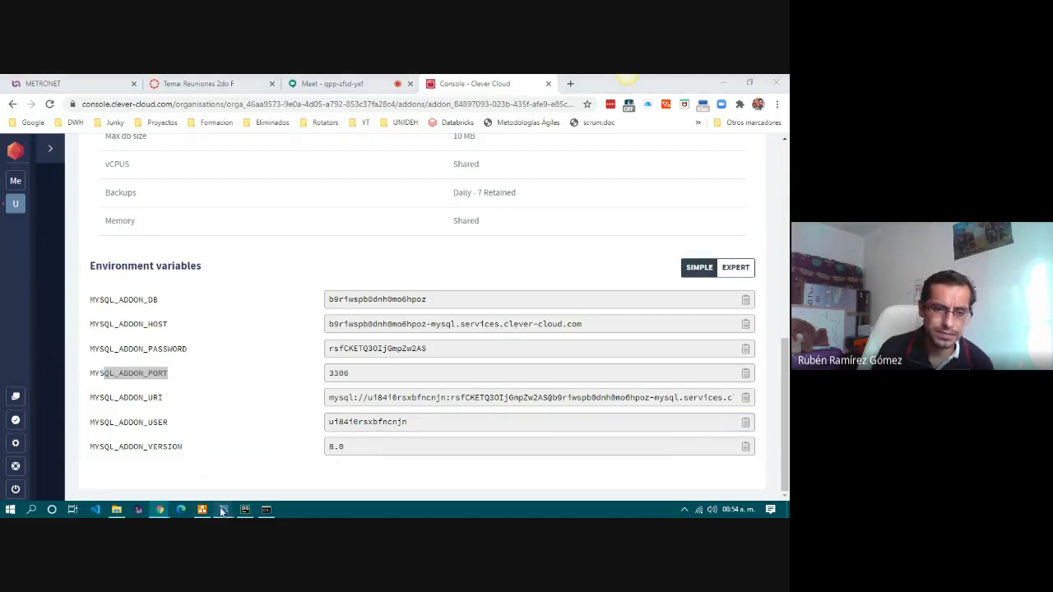
left_click(195, 473)
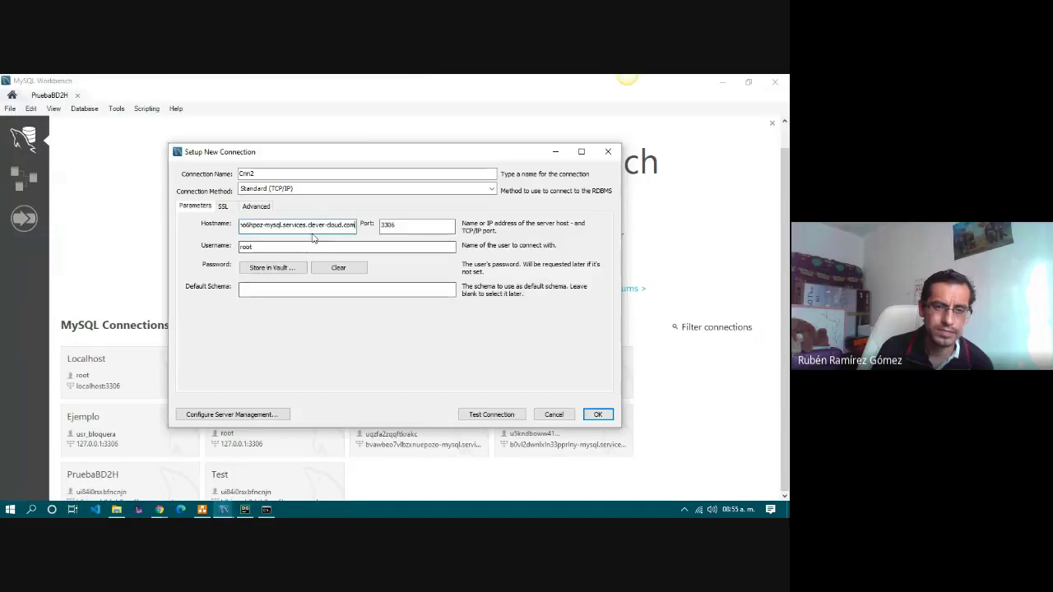
key("Tab")
key("Tab")
key("ctrl+v")
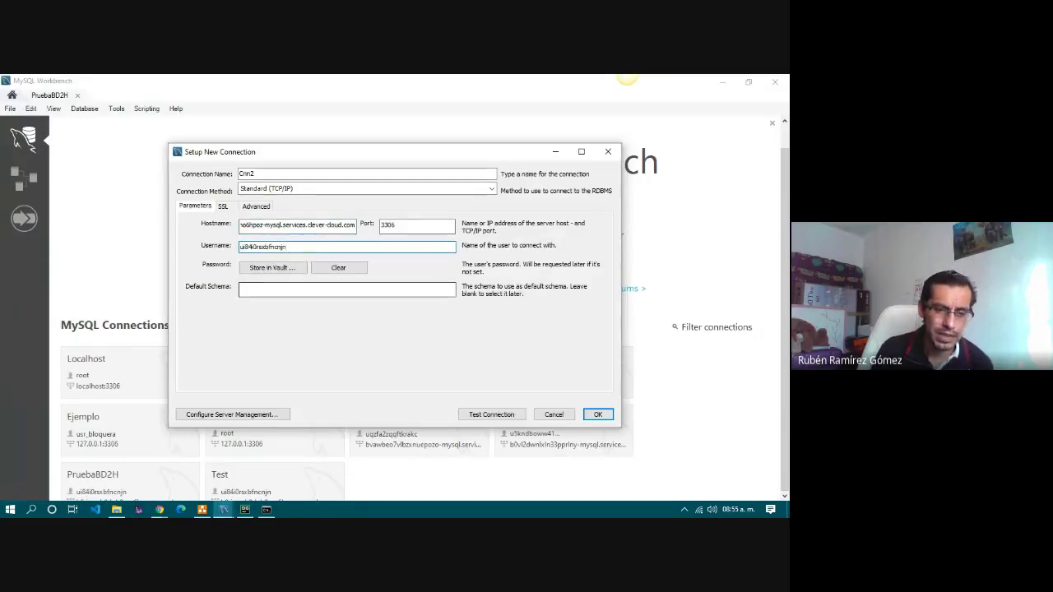
Copy the add-on's PASSWORD value from the Clever Cloud console for the connection.
left_click(160, 510)
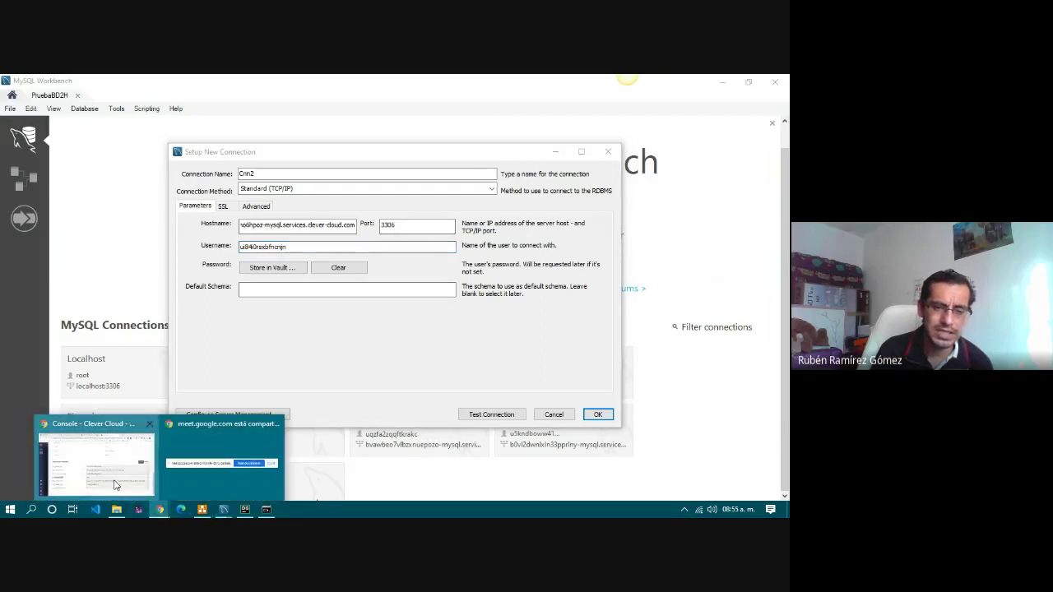
left_click(113, 482)
left_click_drag(149, 348, 203, 352)
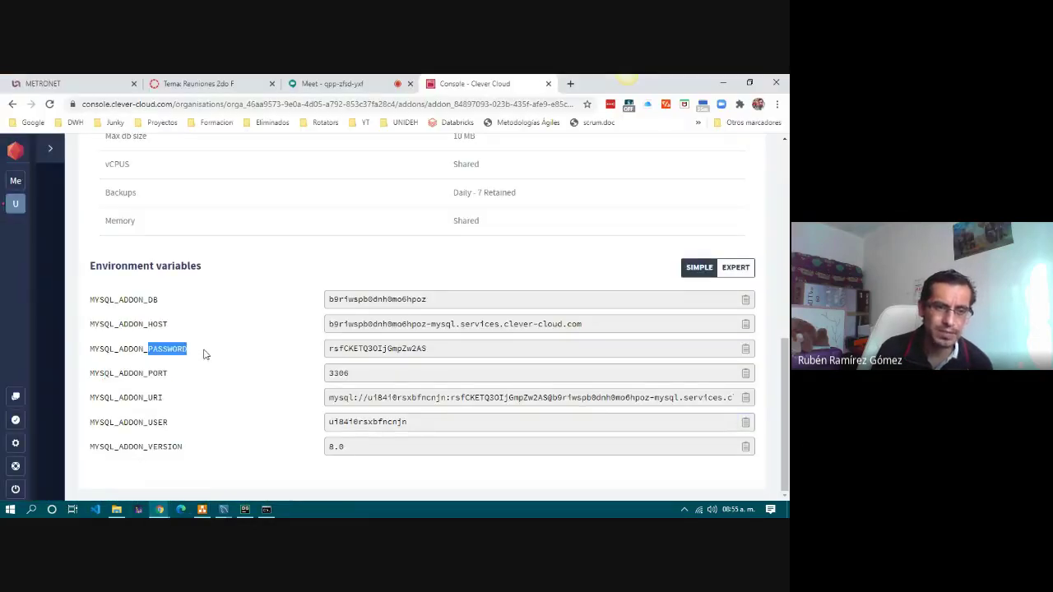
left_click(747, 352)
left_click(223, 510)
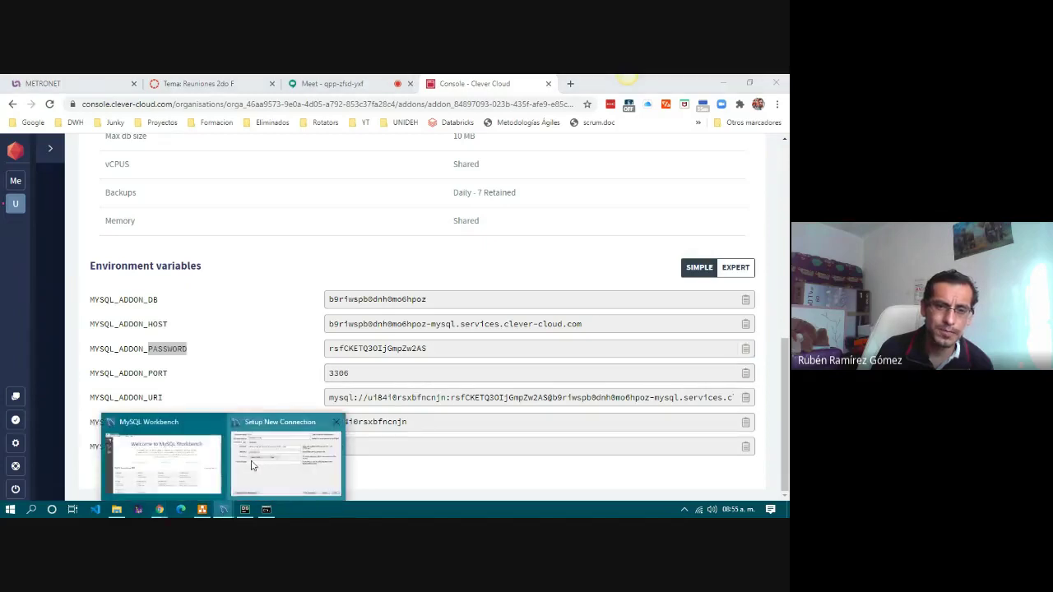
left_click(253, 467)
Store the copied database password in the vault for the connection.
left_click(284, 271)
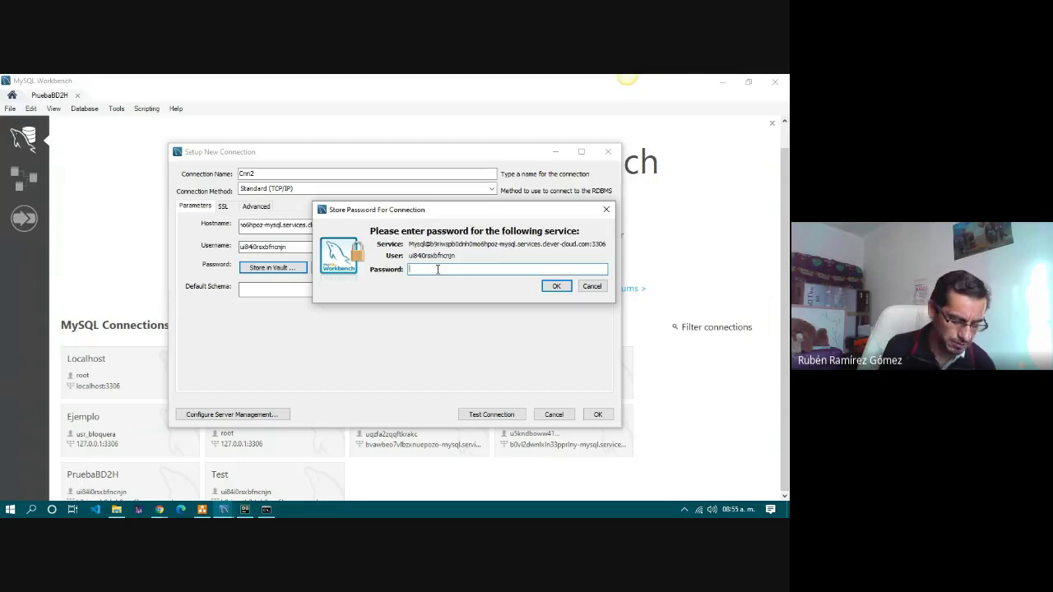
key("ctrl+v")
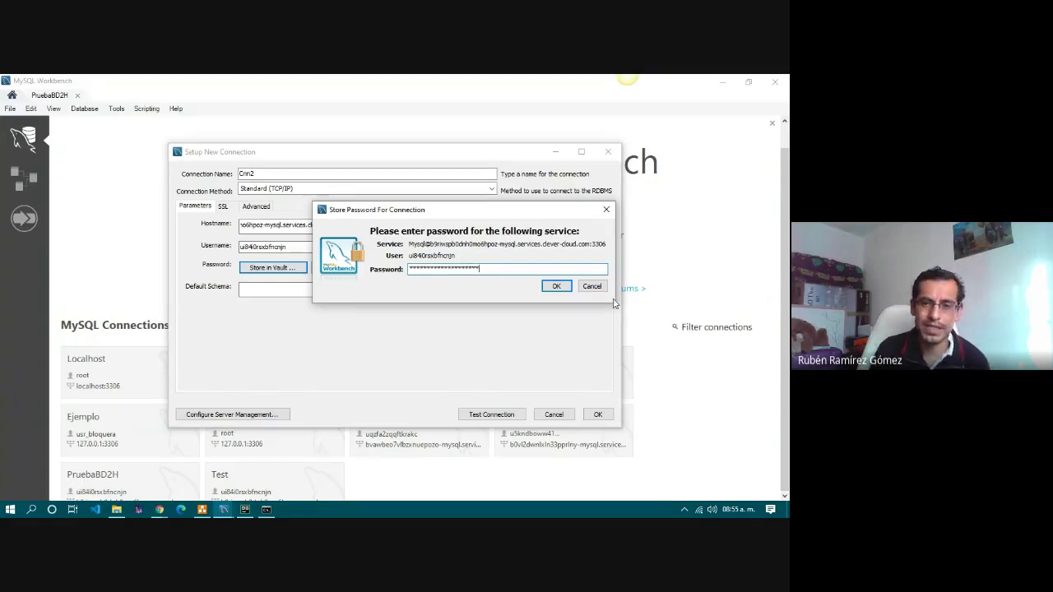
left_click(557, 287)
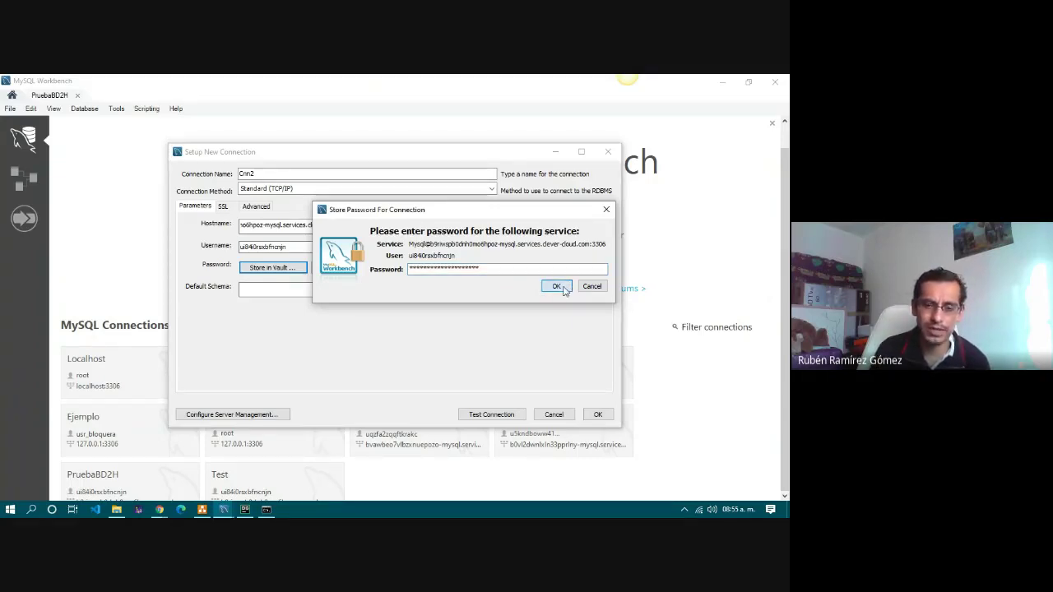
Paste the MYSQL_ADDON_DB database name as Default Schema and test the connection.
left_click(271, 290)
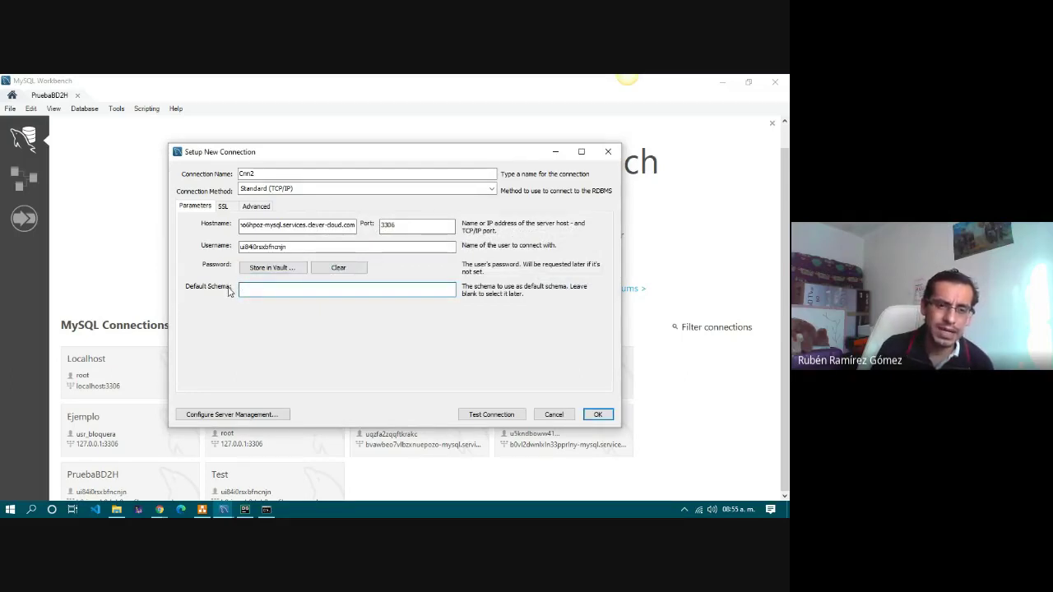
left_click(159, 509)
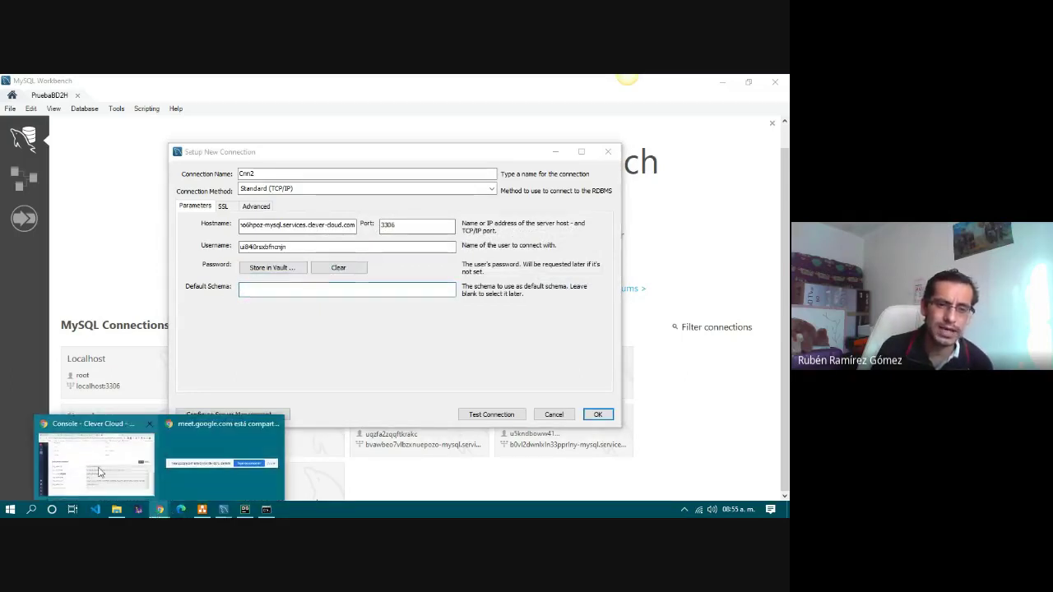
left_click(99, 471)
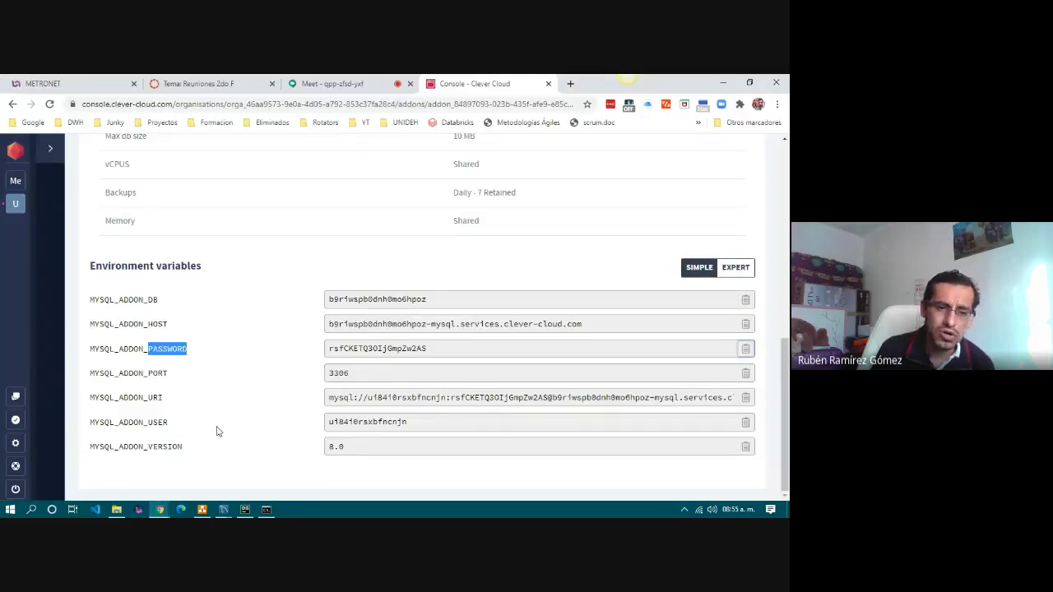
double_click(154, 423)
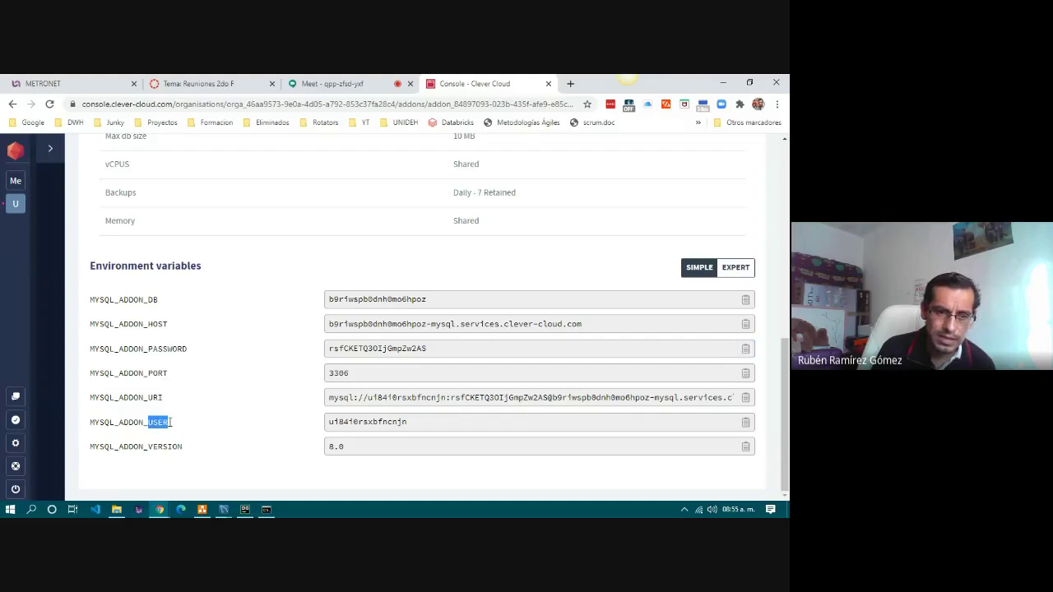
double_click(154, 299)
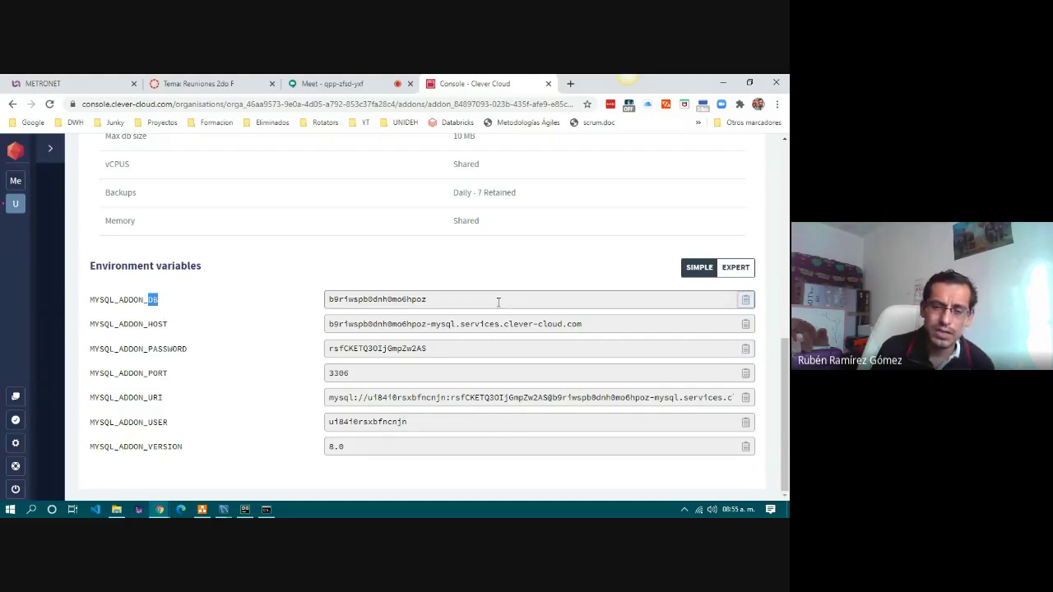
mouse_move(226, 514)
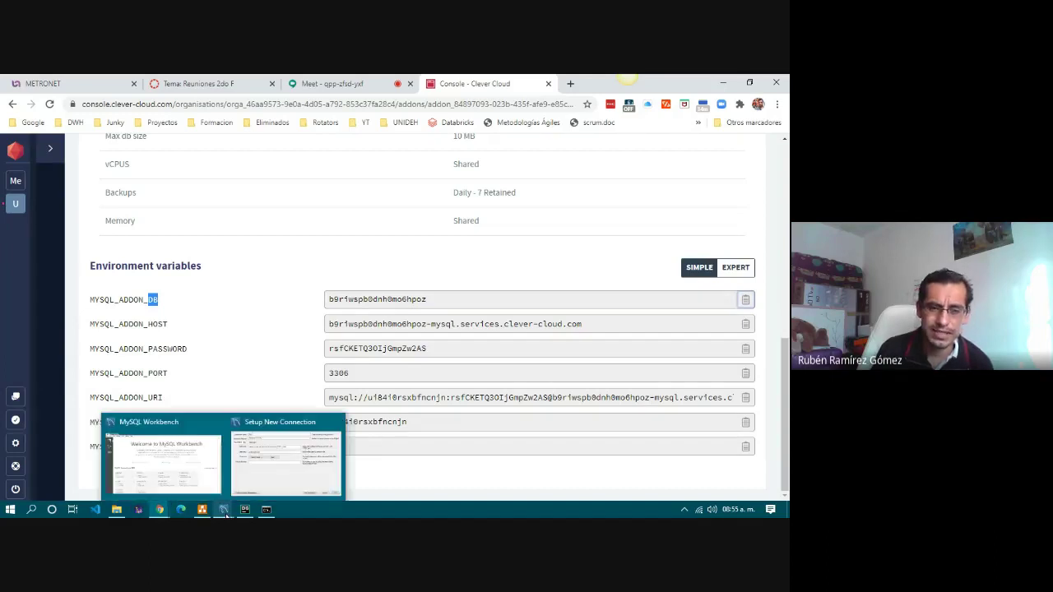
left_click(284, 457)
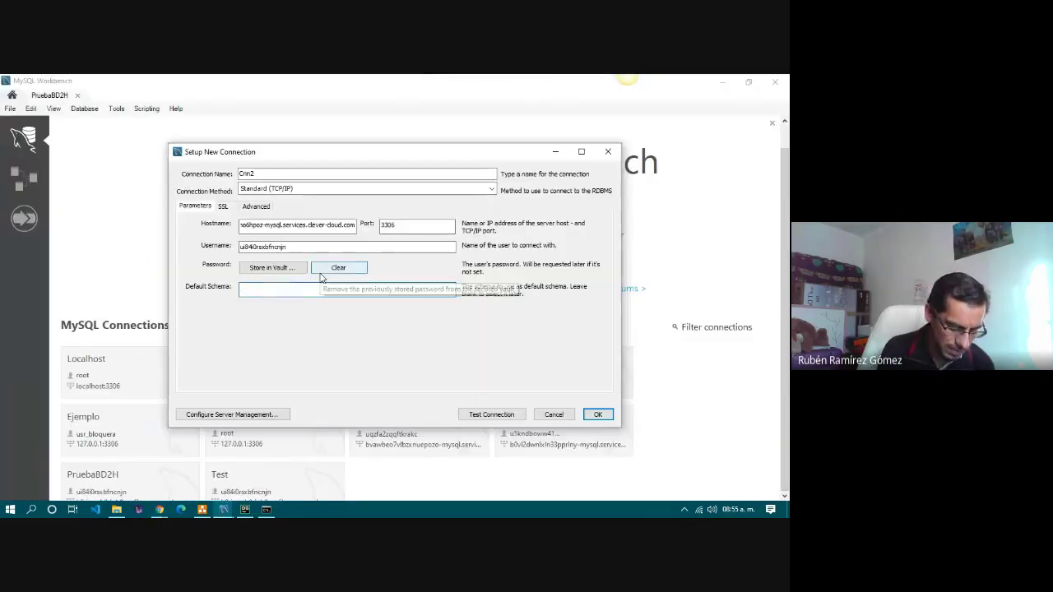
key("ctrl+v")
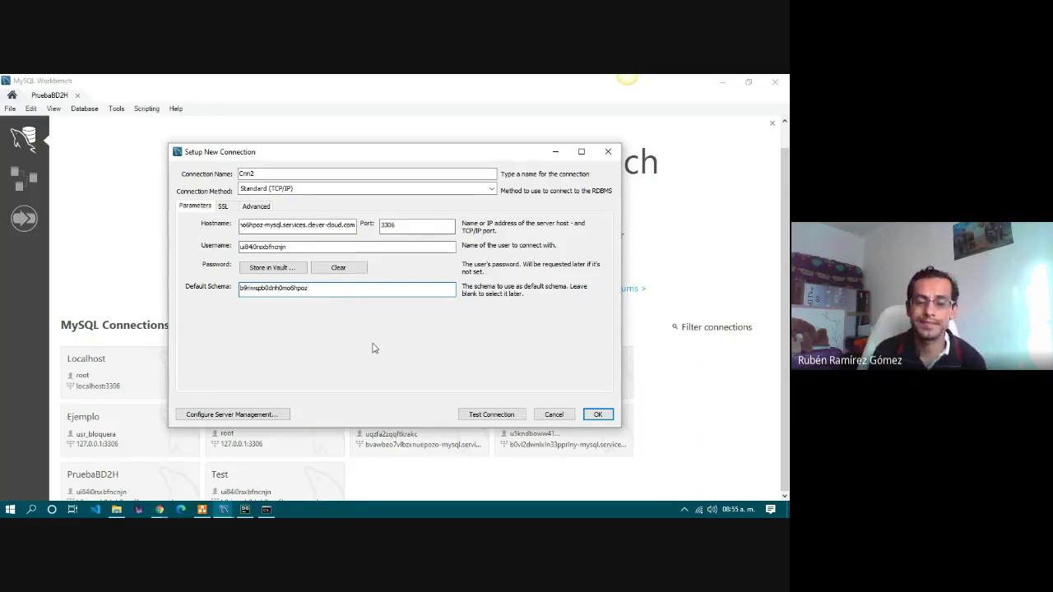
left_click(485, 416)
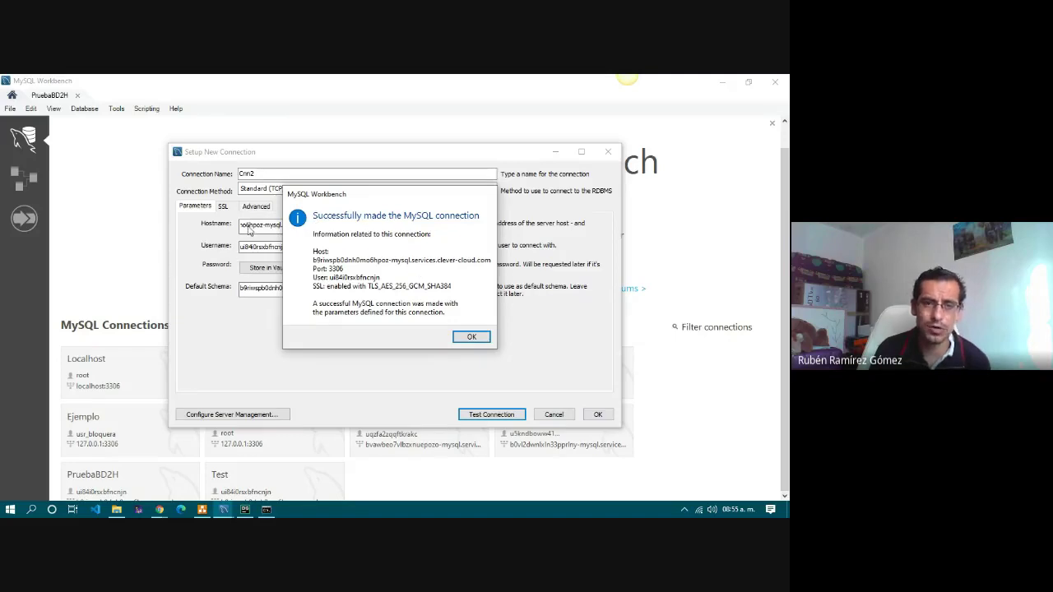
Dismiss the successful connection message and glance back over the browser tabs.
left_click(473, 337)
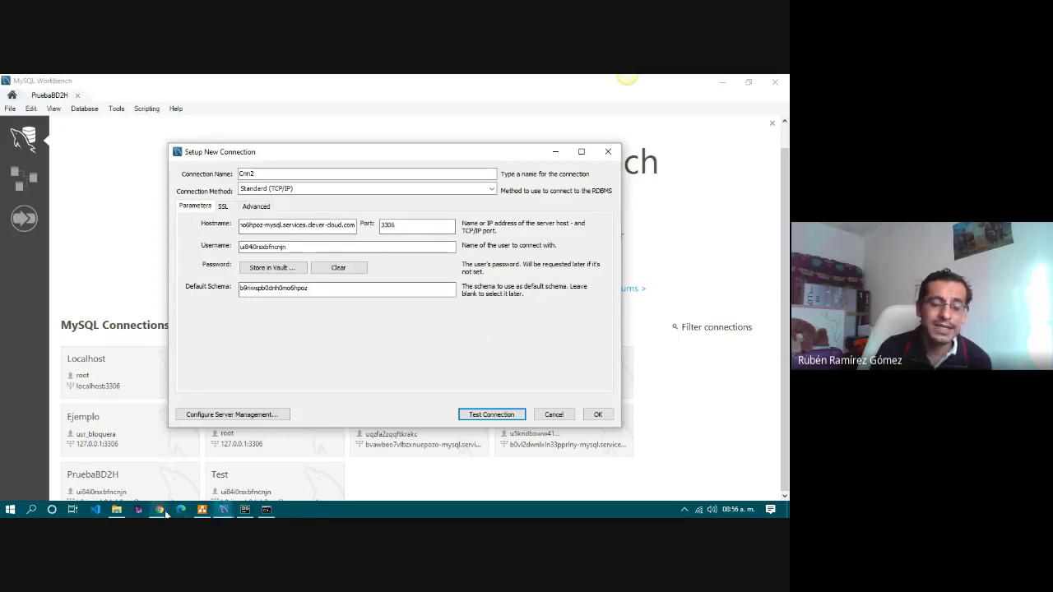
mouse_move(180, 510)
left_click(176, 482)
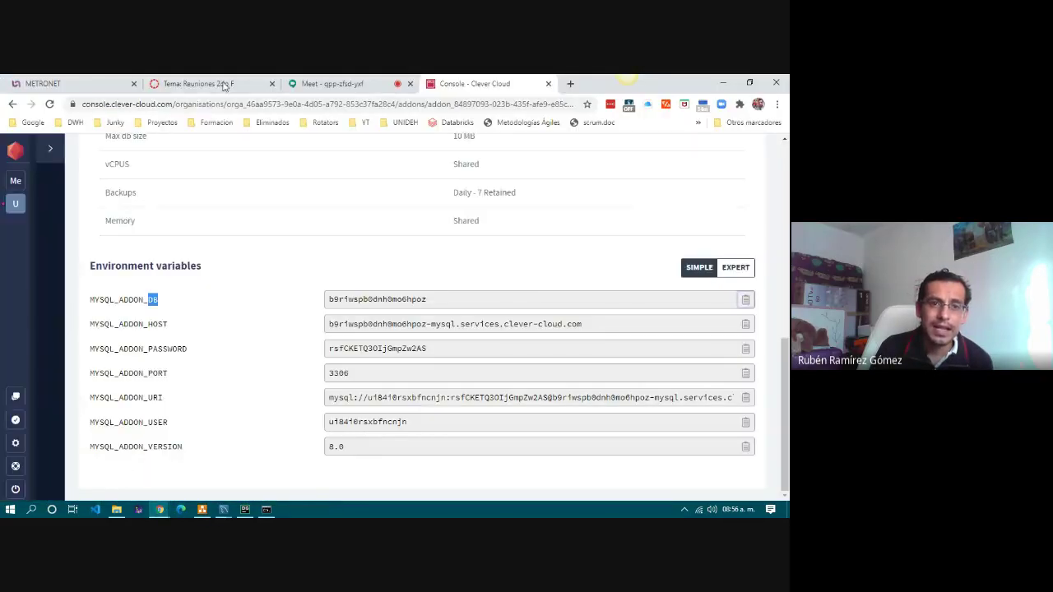
left_click(223, 85)
key("ctrl+Tab")
key("ctrl+Tab")
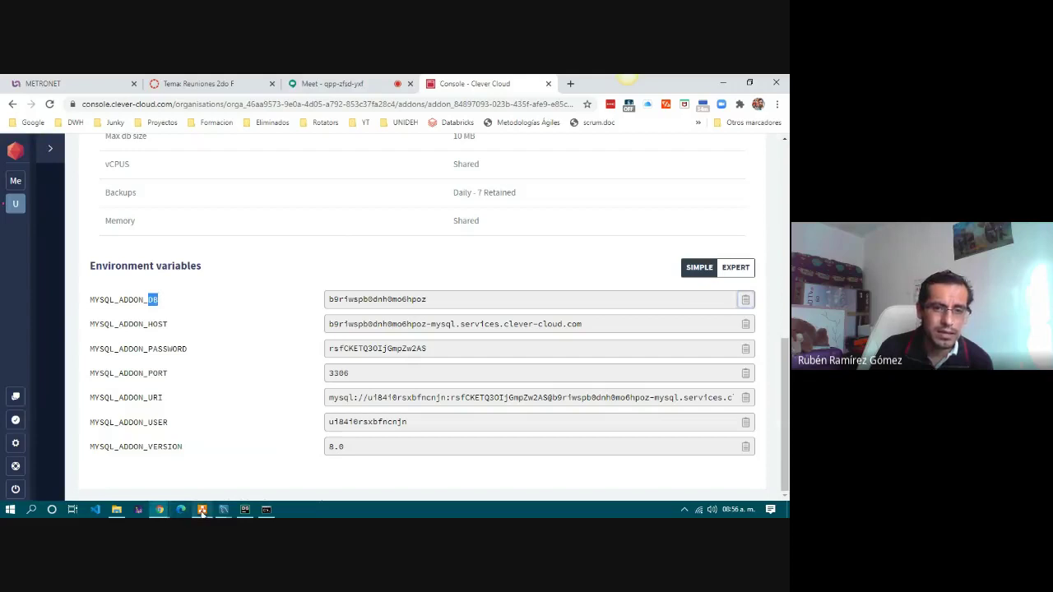
Select the red Workbench-to-MySQL connector in DB.drawio, then return to the connection setup.
left_click(202, 511)
left_click(302, 266)
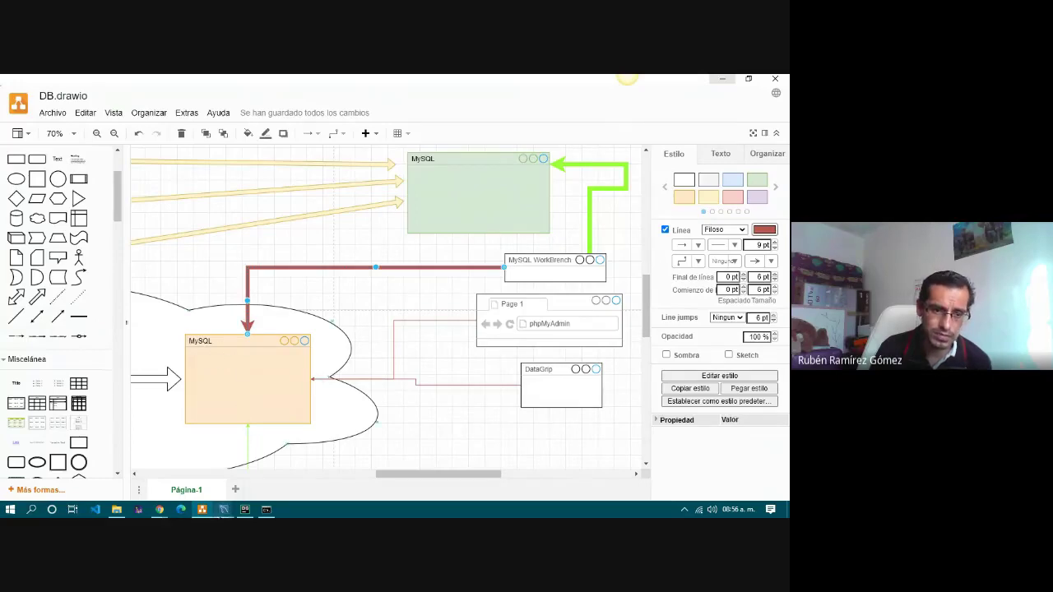
left_click(223, 509)
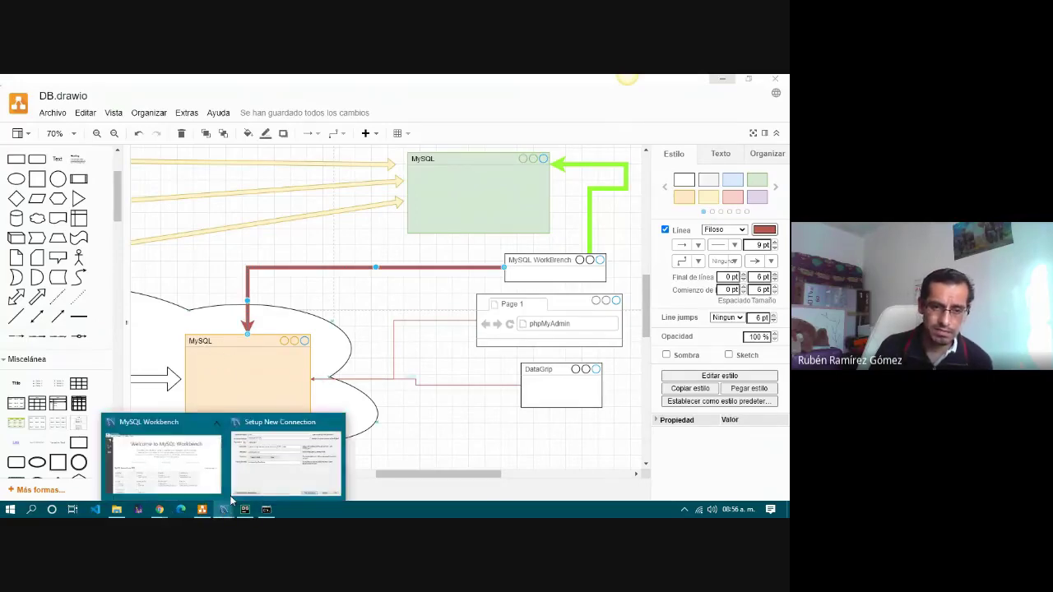
left_click(277, 472)
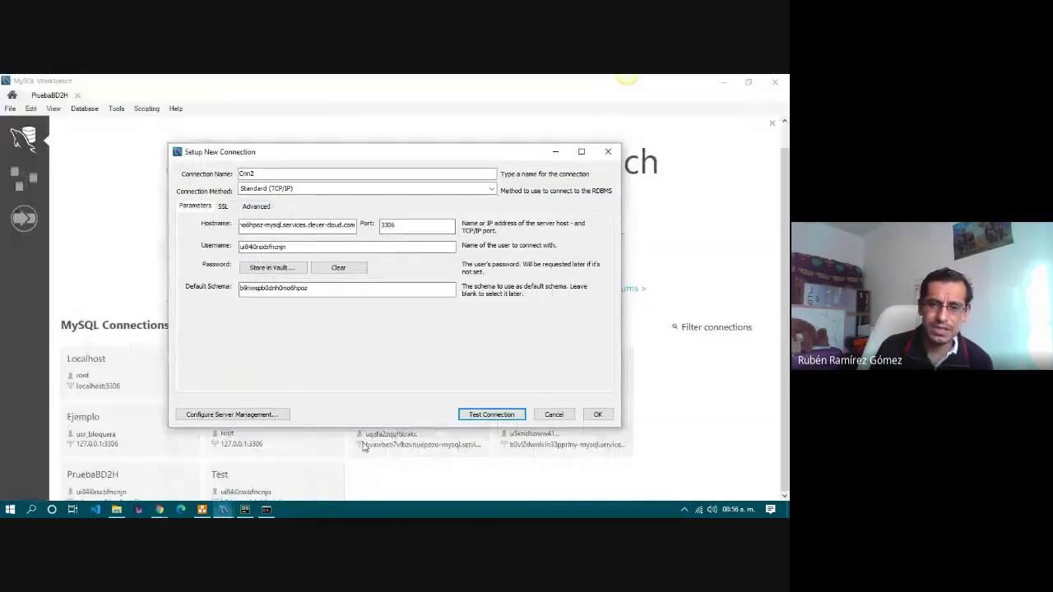
Save and open Cnn2, expanding Tables to list the schema's tables such as aviso and cliente.
left_click(596, 416)
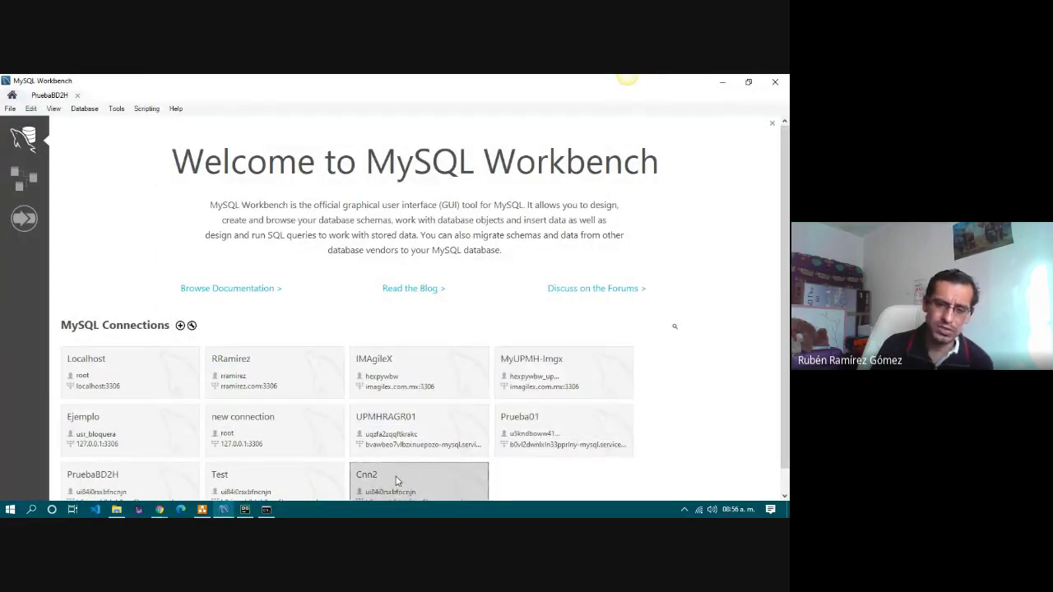
left_click(396, 481)
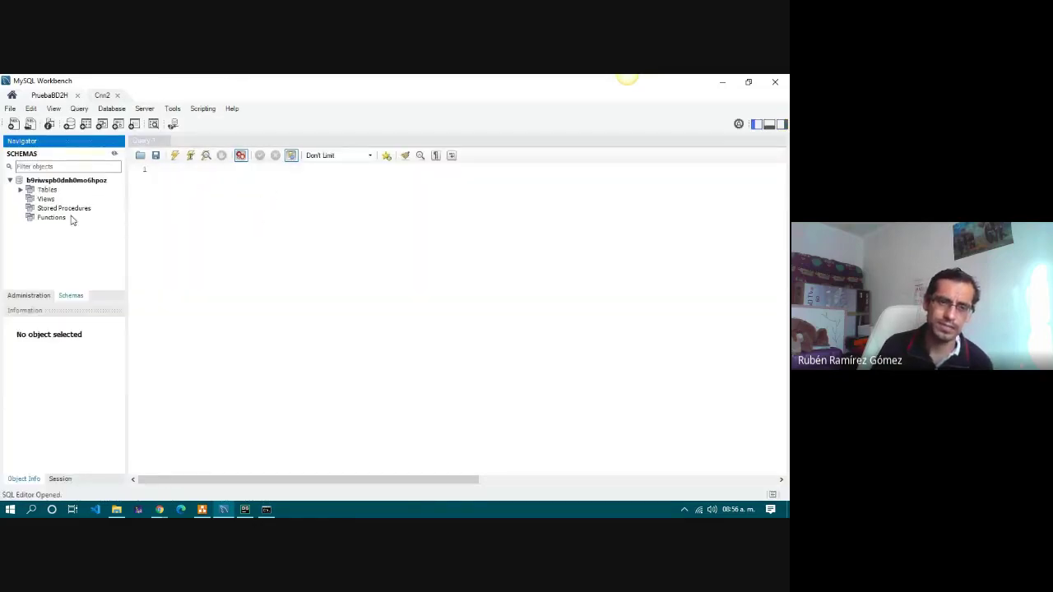
left_click(20, 190)
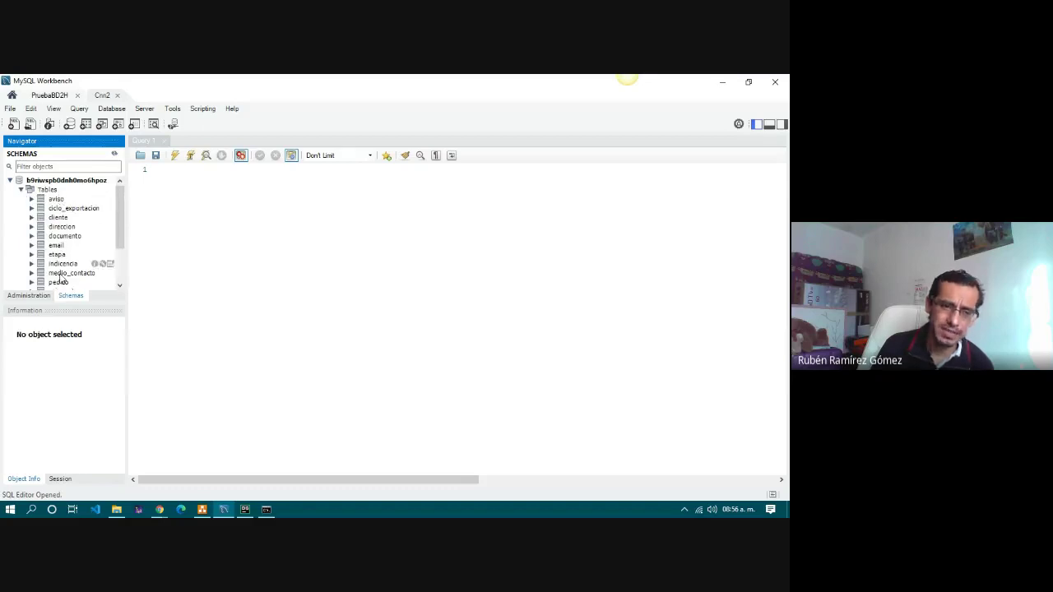
left_click(233, 172)
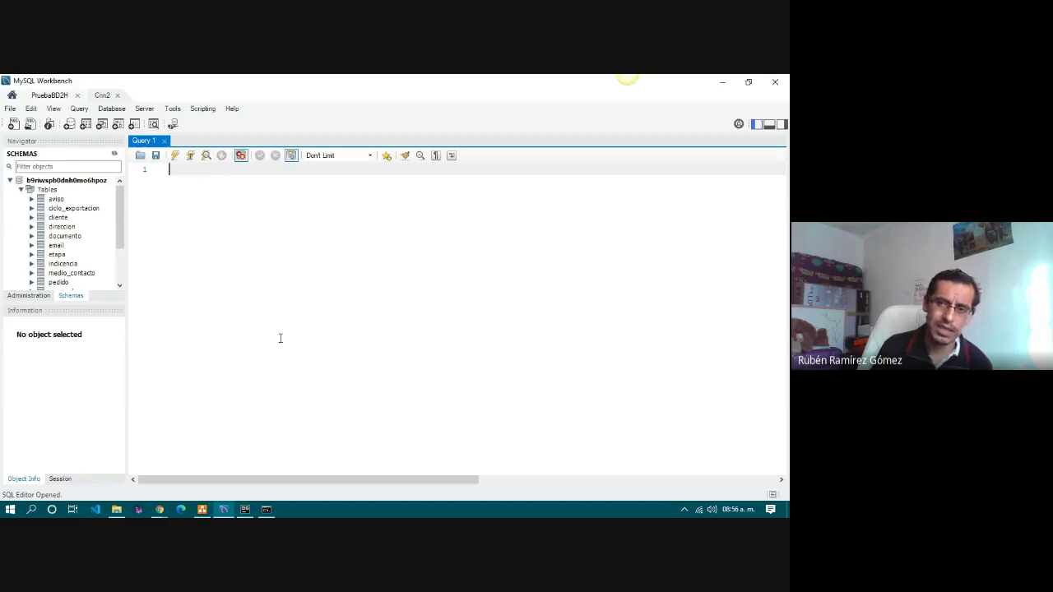
left_click(724, 83)
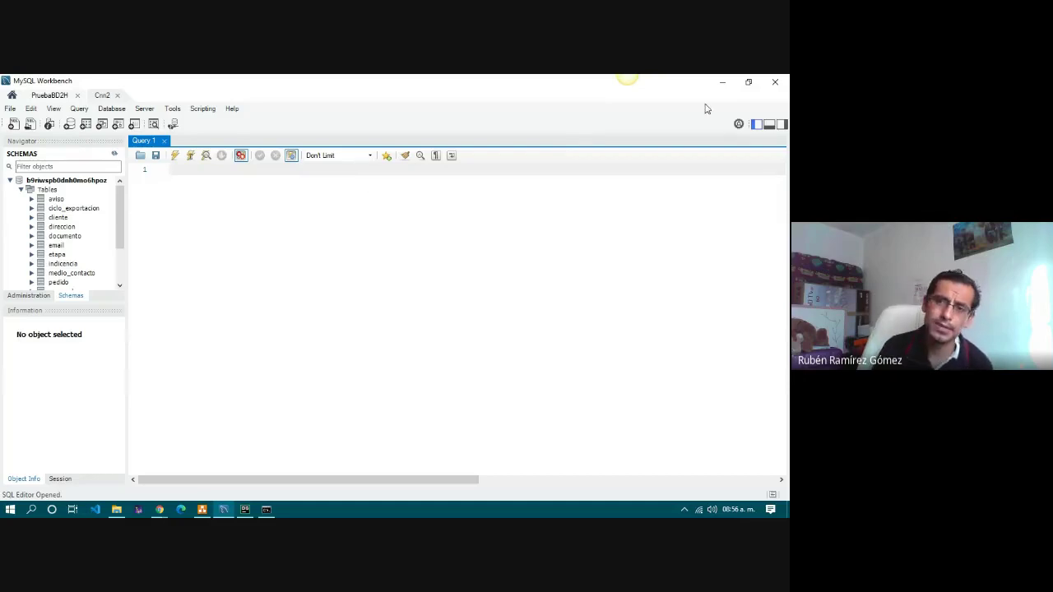
Minimize Workbench and draw.io, then choose Dejar de presentar in the Google Meet call.
left_click(722, 84)
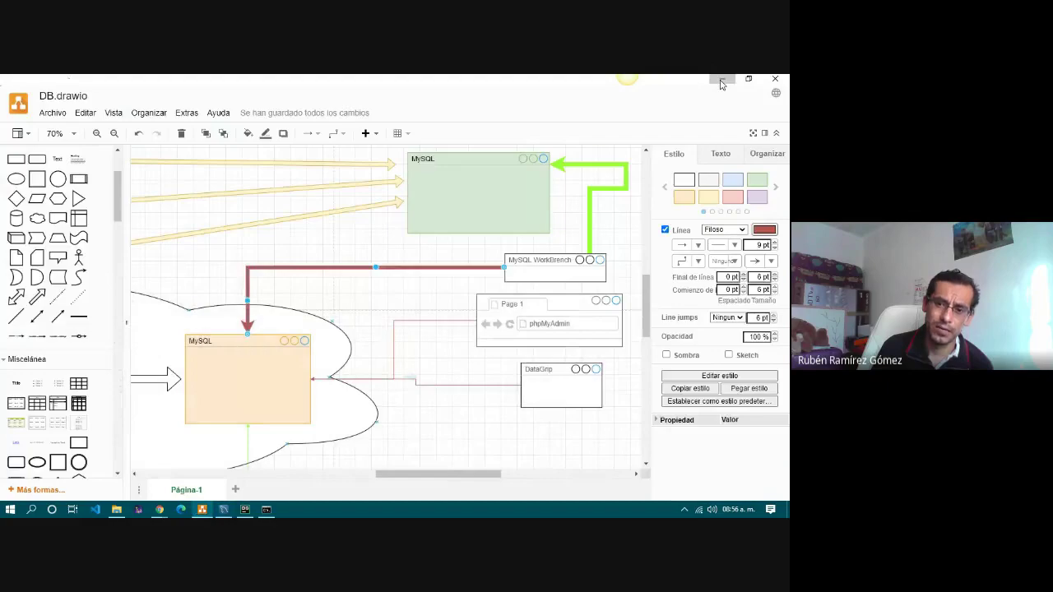
left_click(722, 83)
left_click(362, 83)
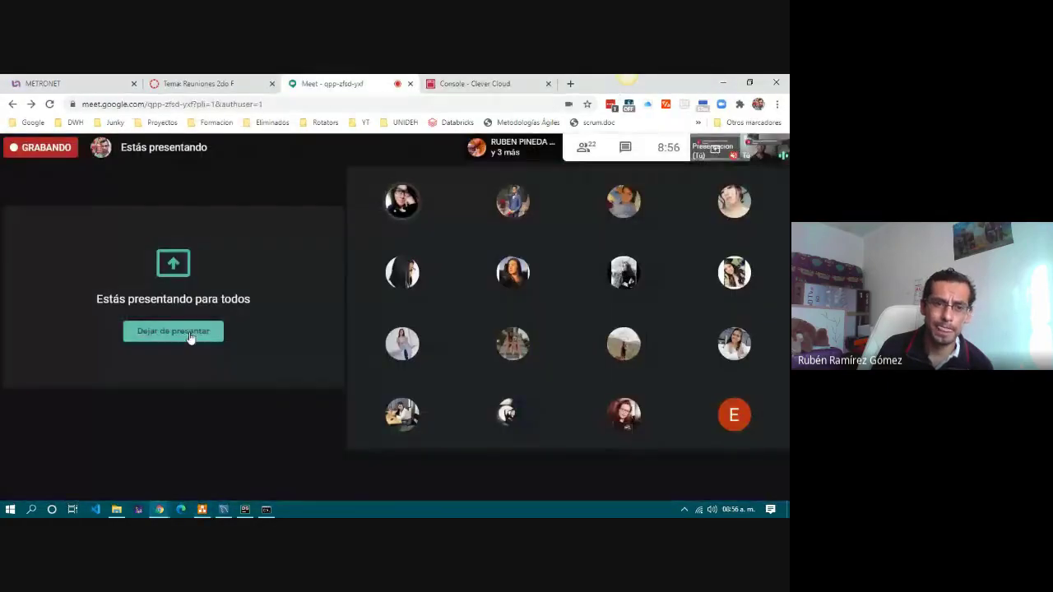
left_click(173, 332)
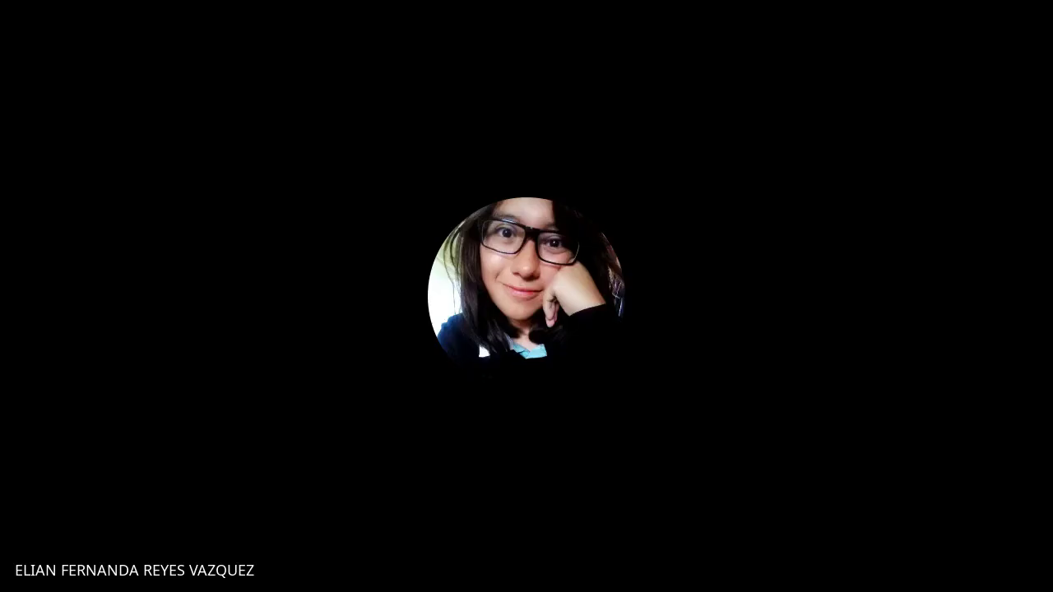
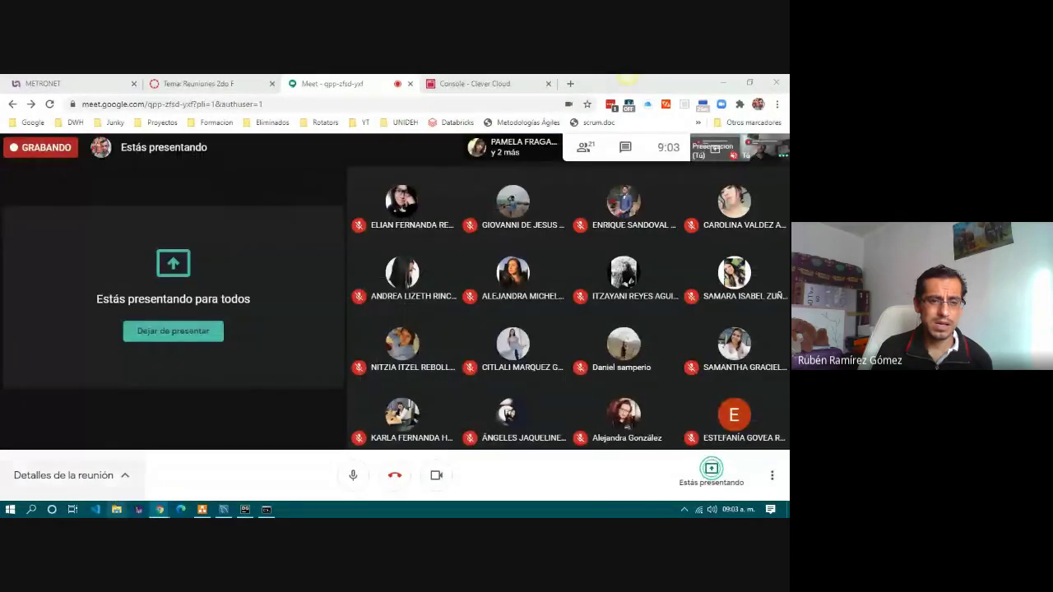
Open File Explorer and maximize its window.
left_click(116, 510)
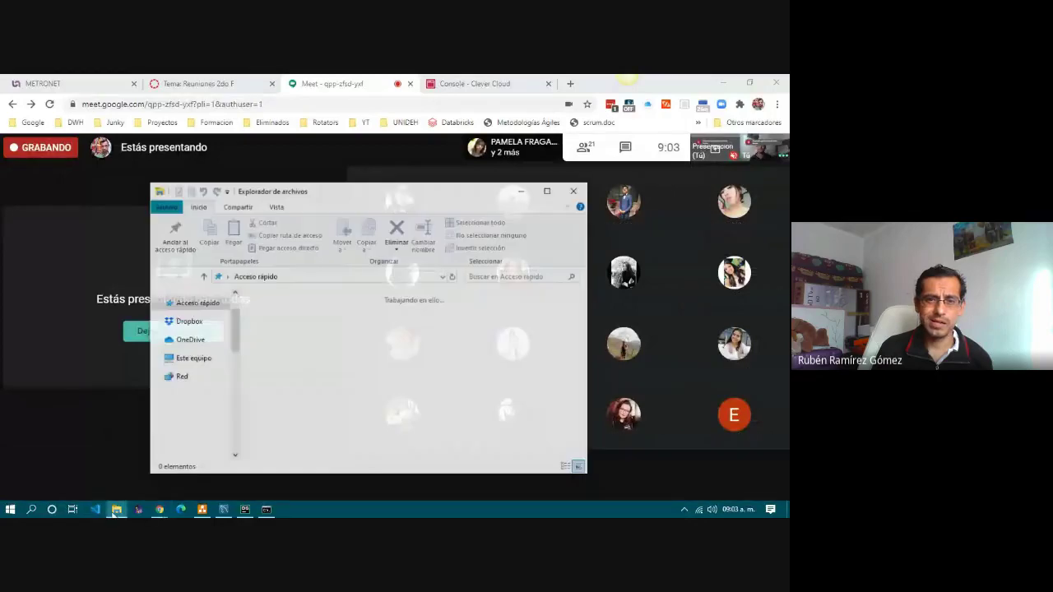
mouse_move(116, 512)
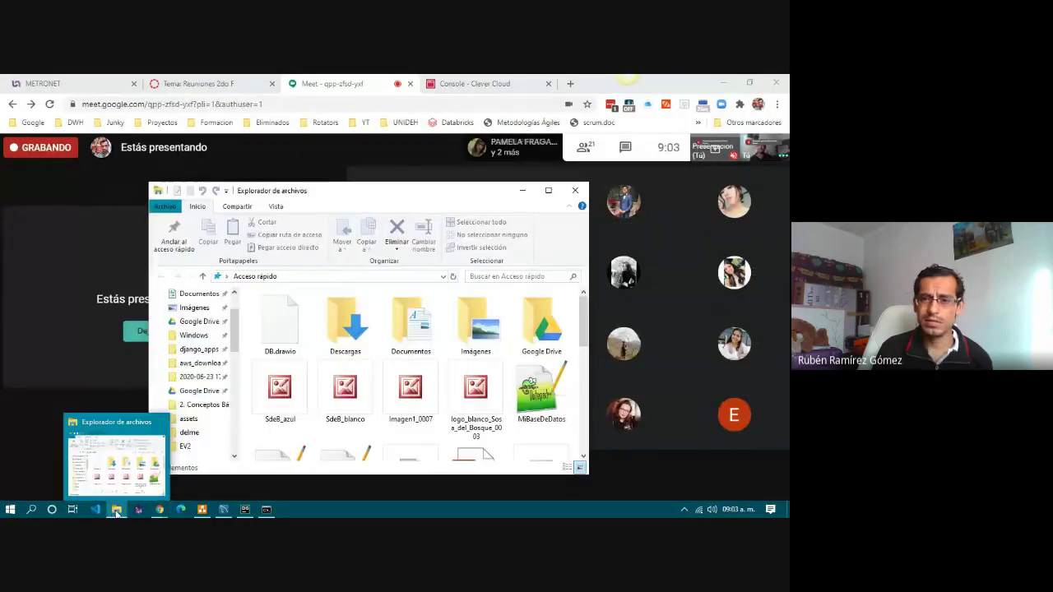
double_click(276, 190)
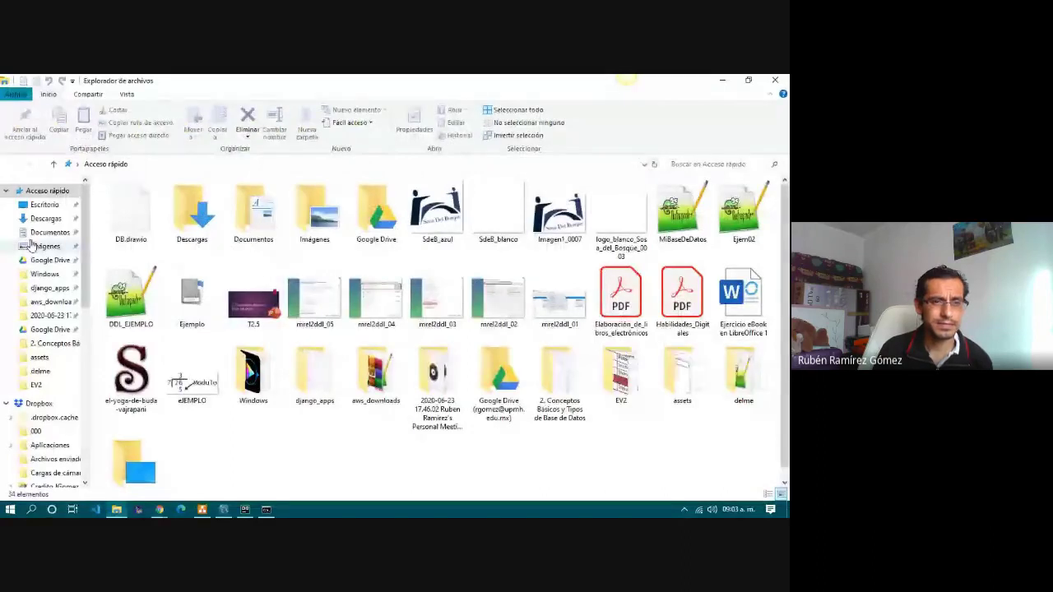
Go to Google Drive > Box > UPMH > Base de Datos > 2. Conceptos Básicos y Tipos de Base de Datos and open the P2.2.Relacional image.
left_click(47, 260)
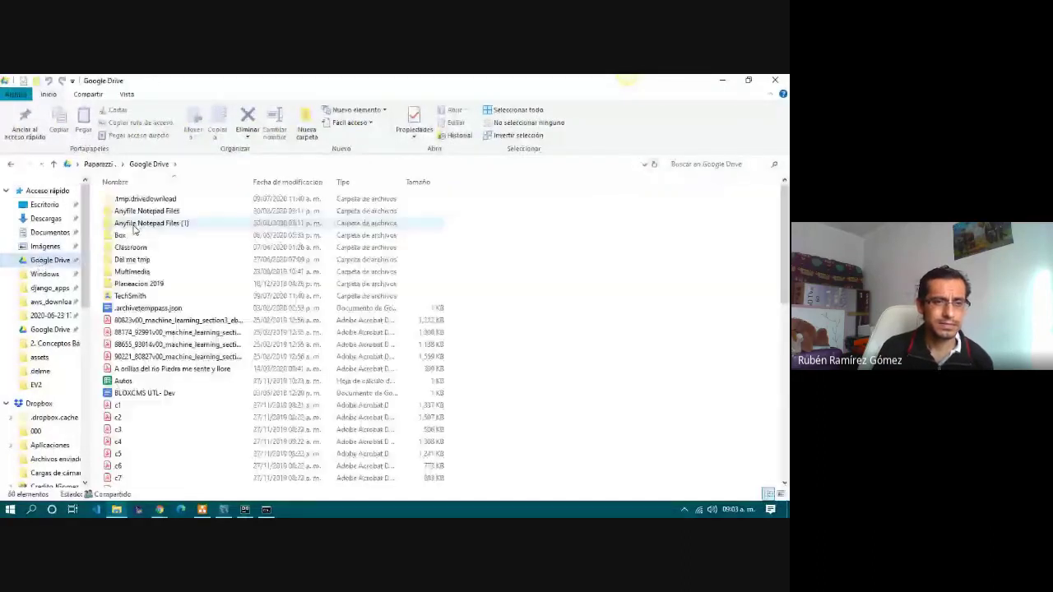
double_click(133, 234)
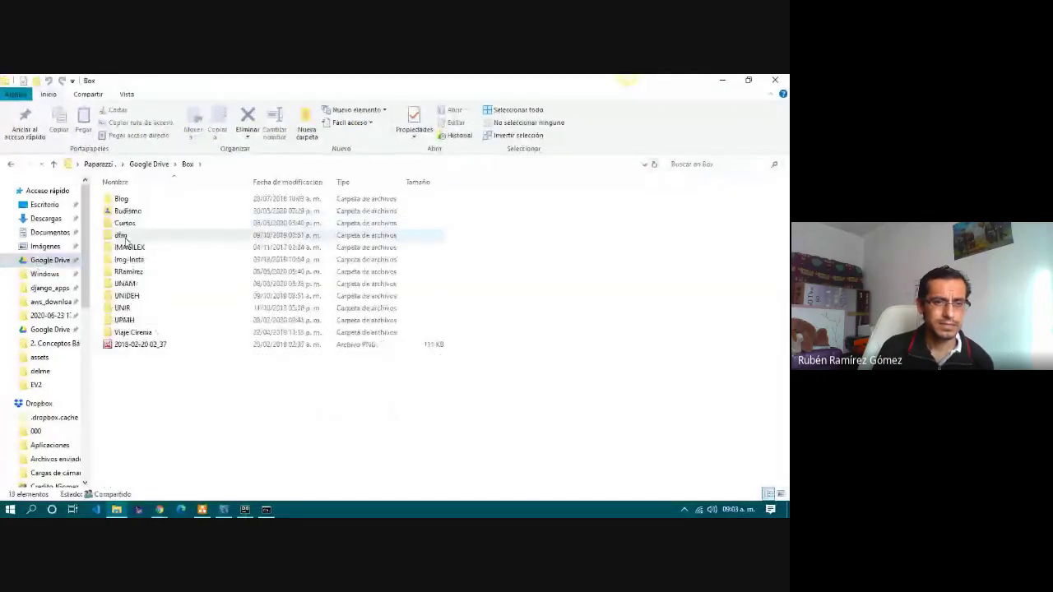
left_click(134, 321)
double_click(133, 321)
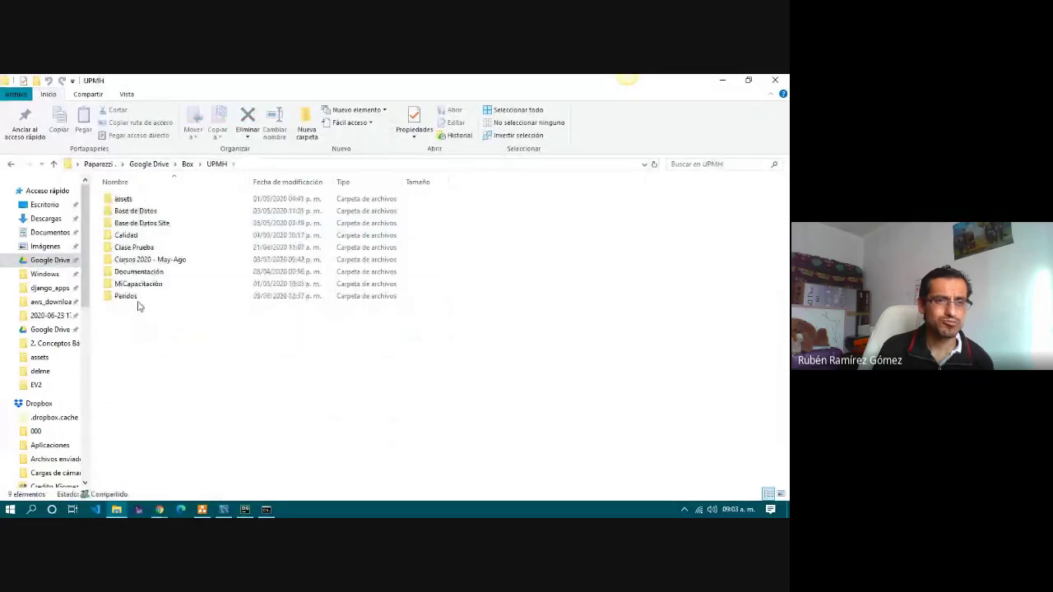
double_click(142, 213)
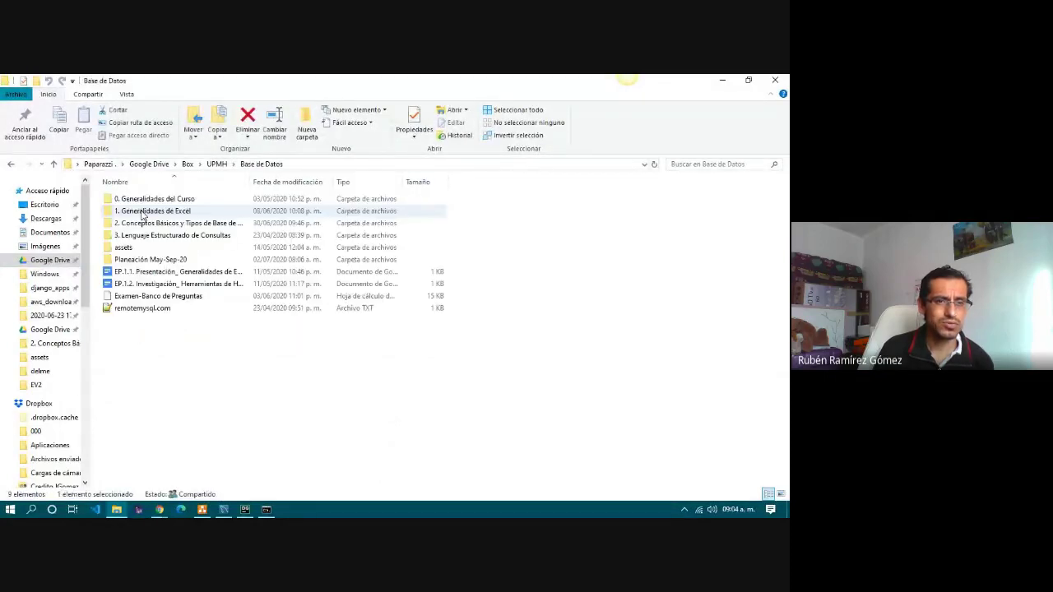
double_click(149, 224)
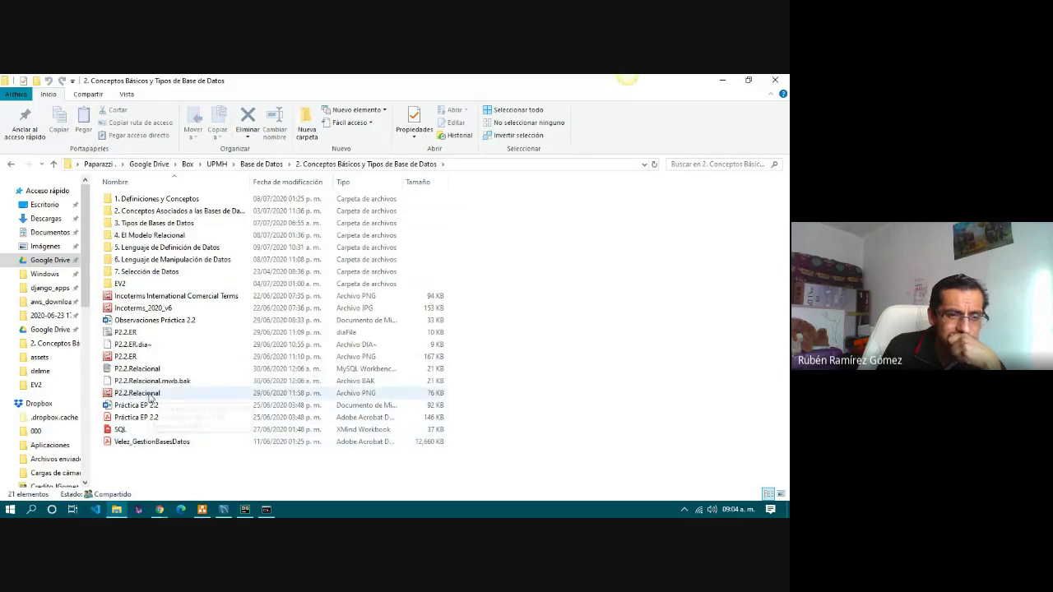
left_click(151, 397)
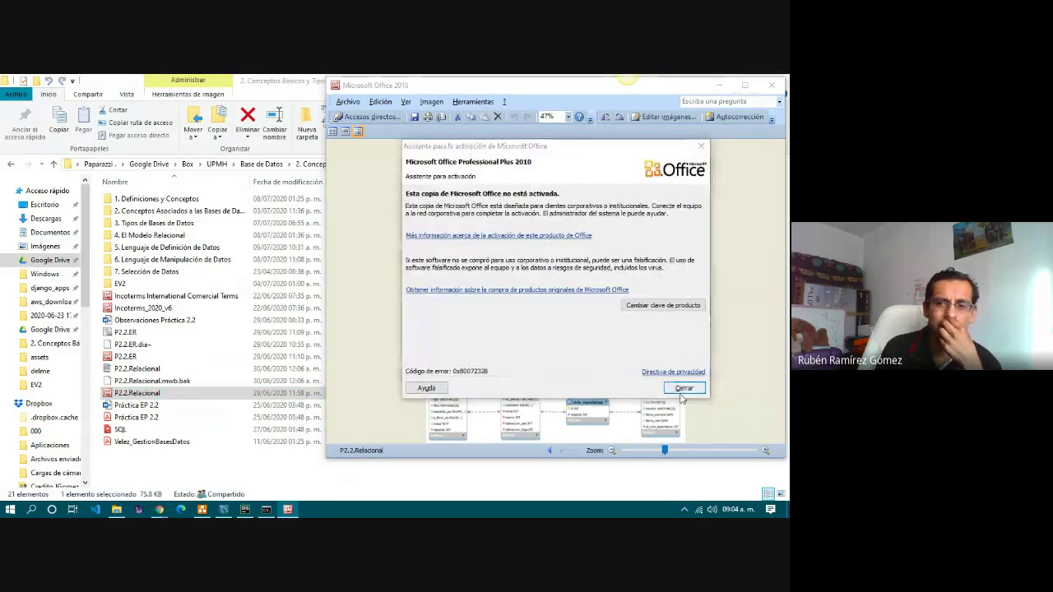
Dismiss the activation notice, maximize Picture Manager and zoom the diagram to 100%.
key("Escape")
left_click(745, 83)
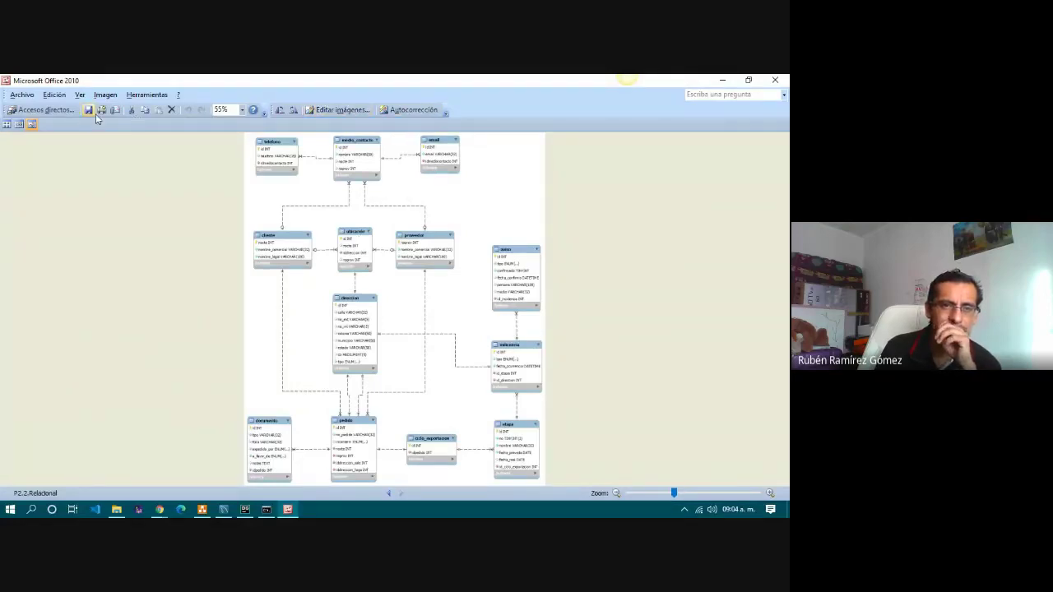
left_click(242, 109)
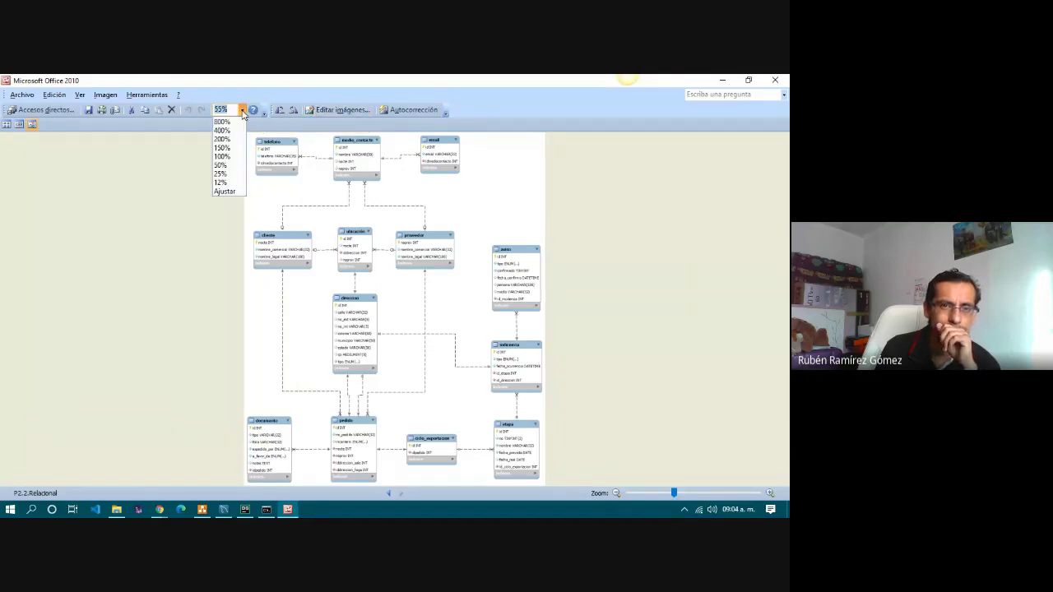
left_click(224, 156)
scroll(296, 214, "up", 3)
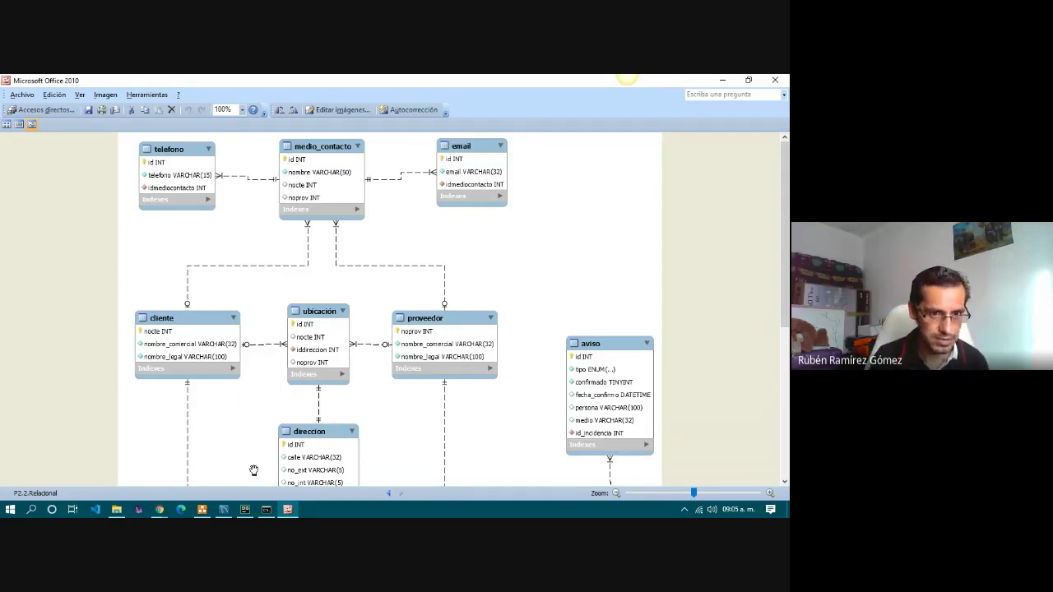
Bring up the Windows Start menu, closing it once before reopening it.
left_click(9, 510)
left_click(614, 172)
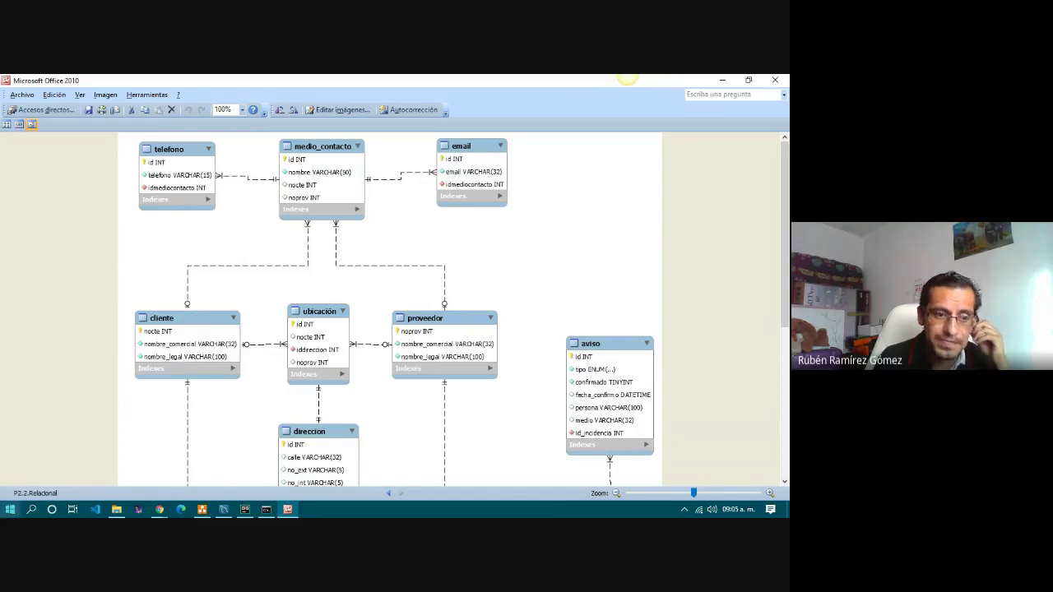
left_click(10, 509)
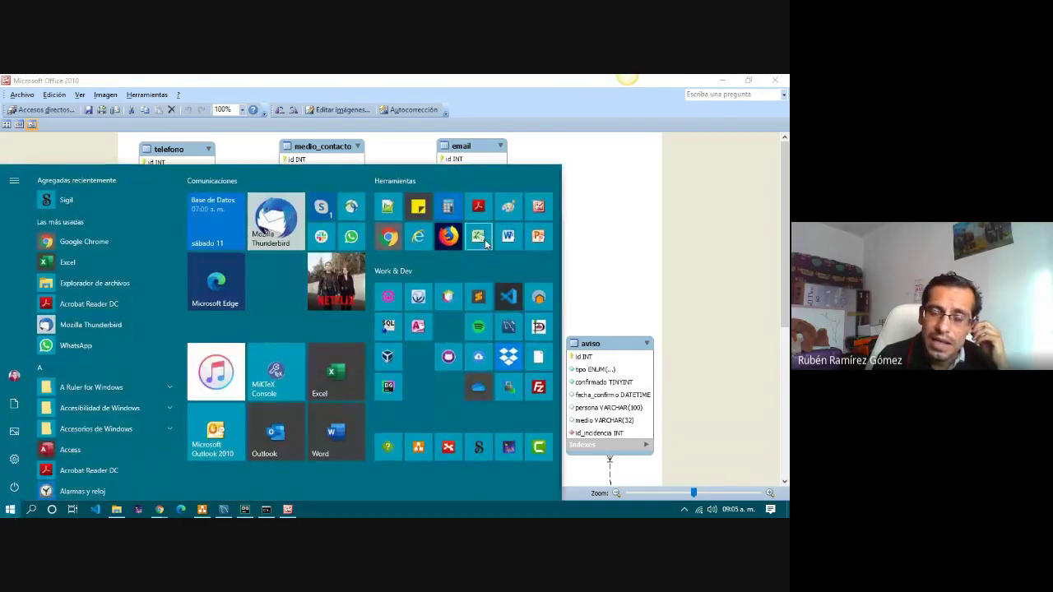
Launch Excel from the Start menu and set the diagram zoom to 150% over the top tables.
left_click(326, 382)
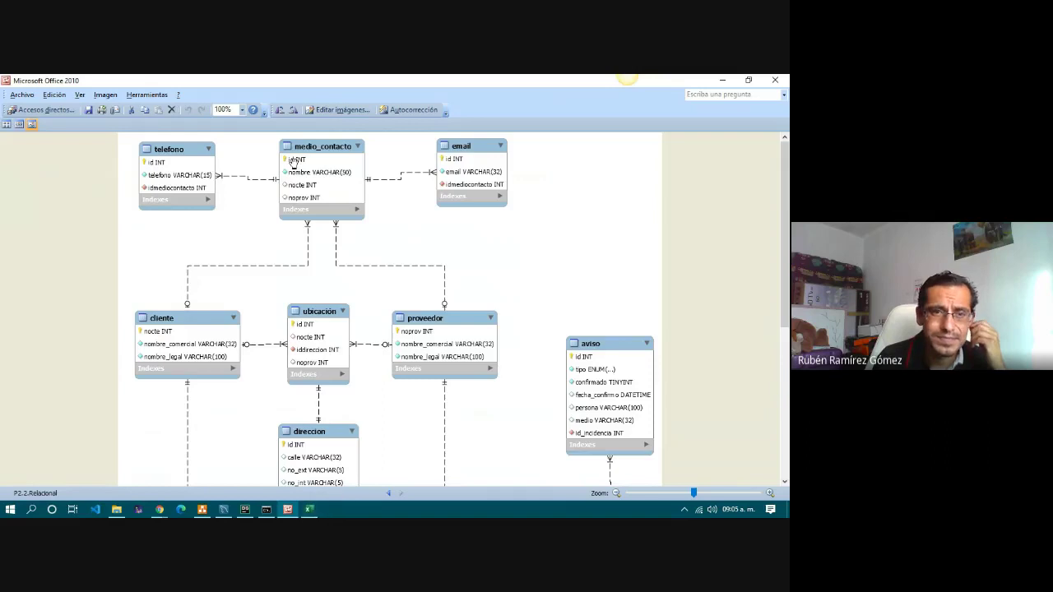
left_click(242, 109)
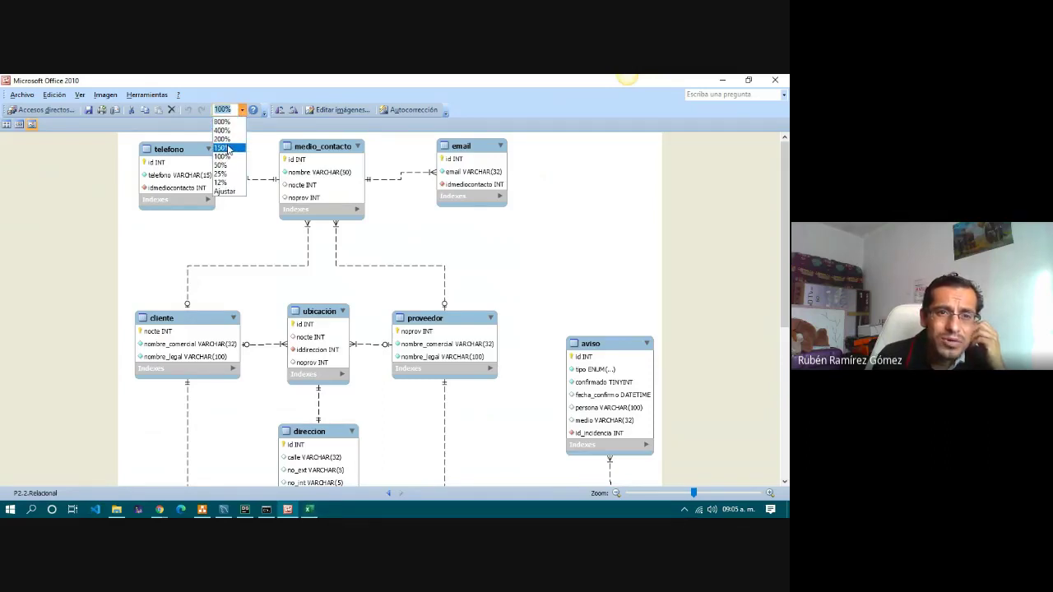
left_click(223, 140)
left_click(242, 110)
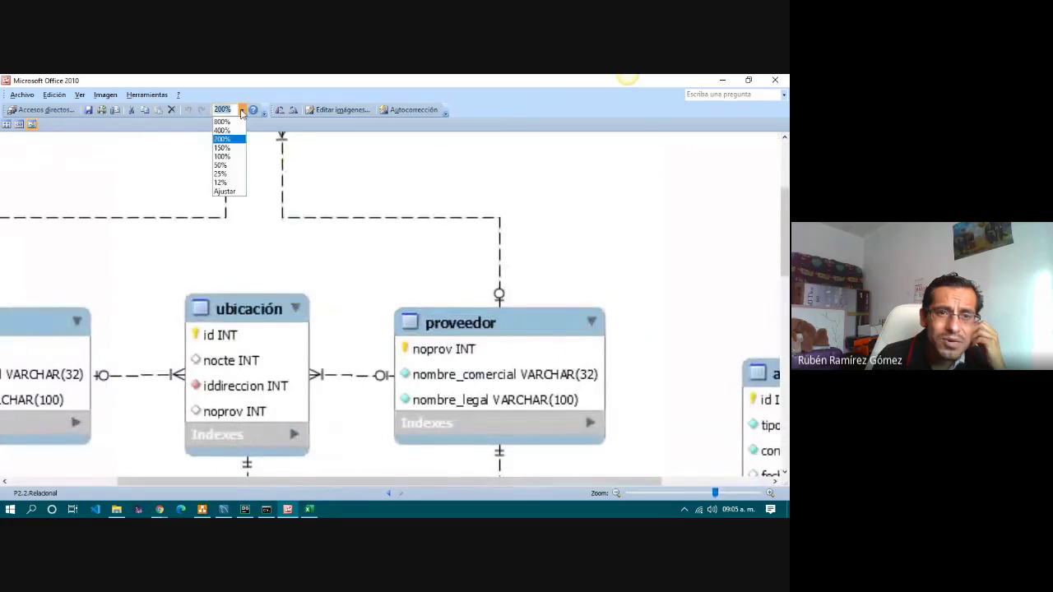
left_click(224, 148)
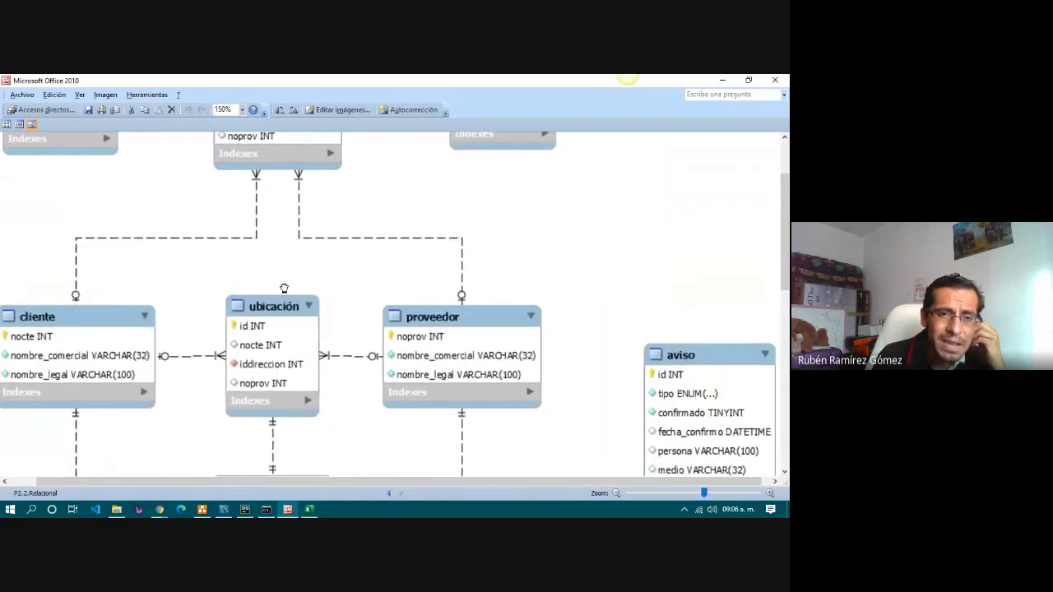
scroll(284, 288, "up", 3)
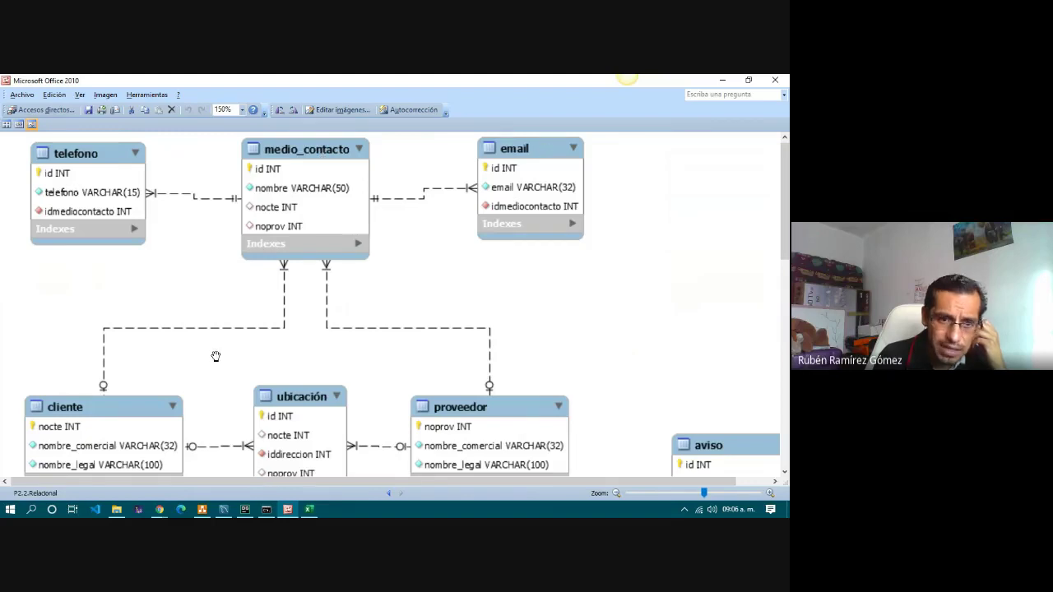
scroll(216, 357, "down", 2)
scroll(169, 416, "up", 2)
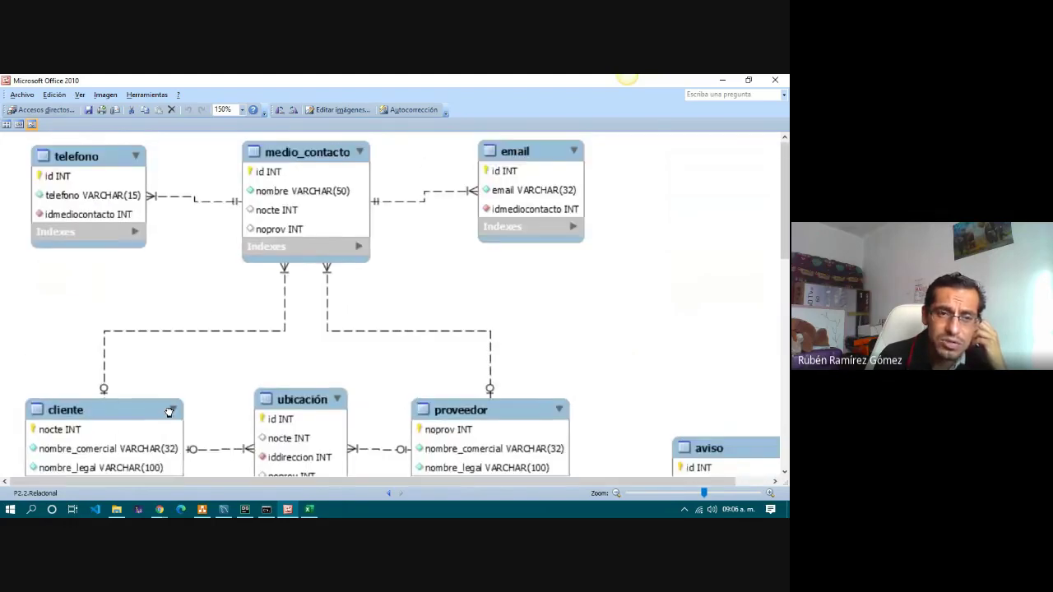
scroll(169, 415, "down", 2)
Create a blank workbook beside the diagram, zoomed to 170% and widened.
left_click(310, 510)
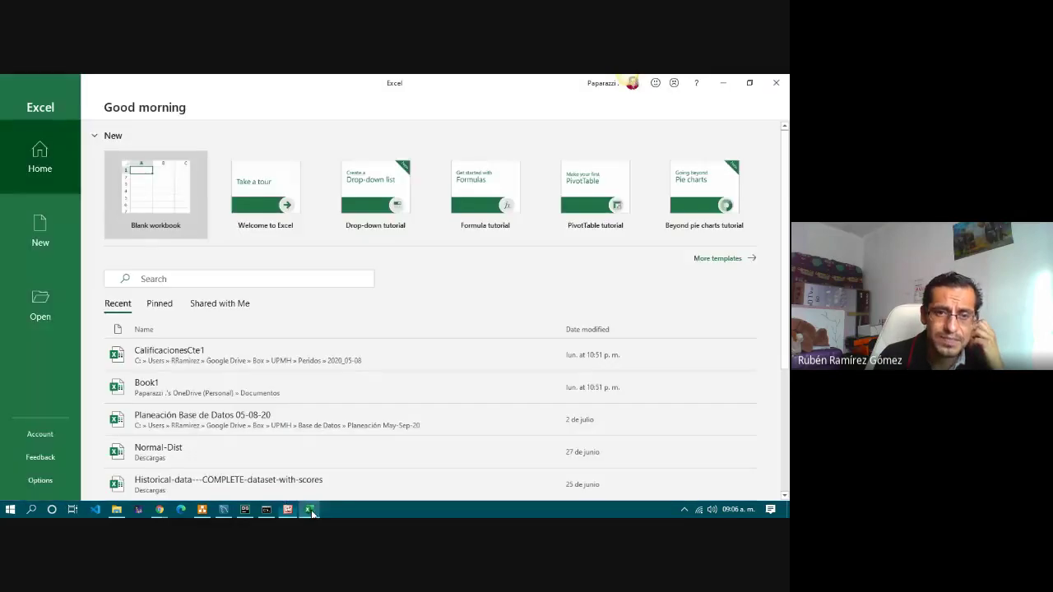
left_click(156, 203)
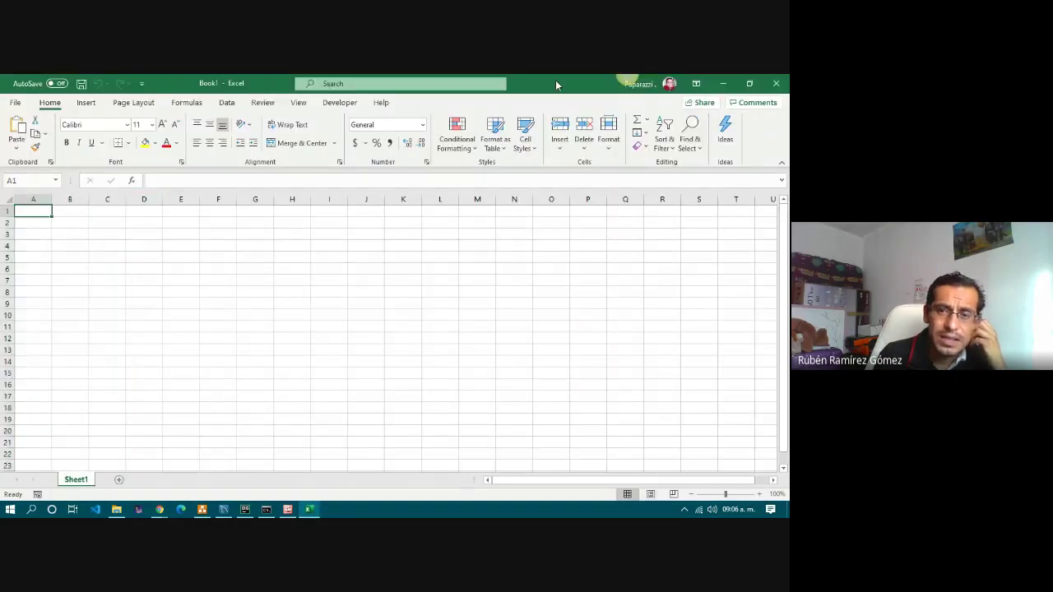
key("super+Right")
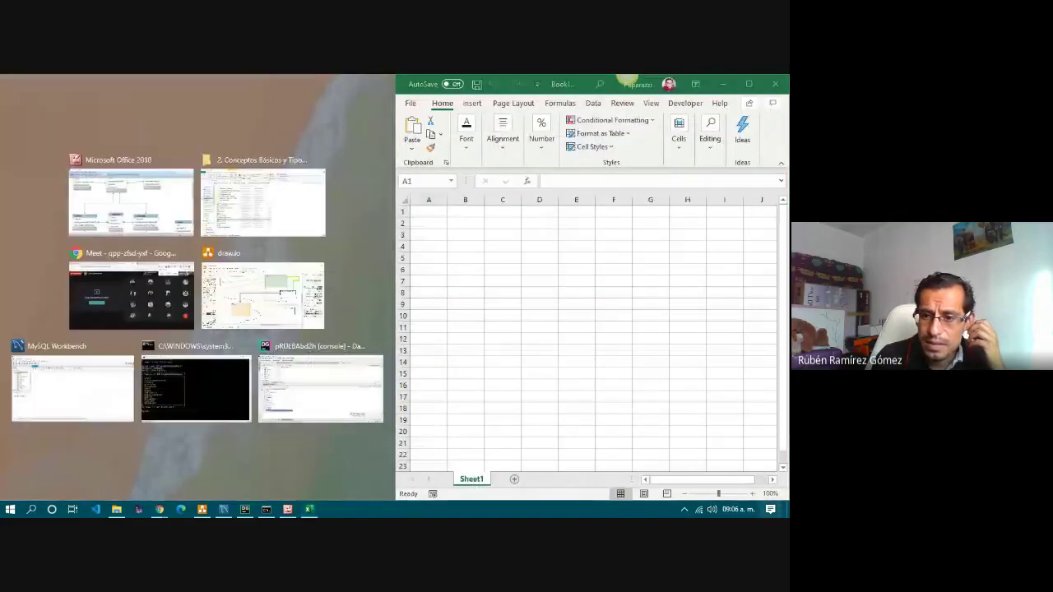
key("Return")
left_click(752, 493)
left_click(752, 494)
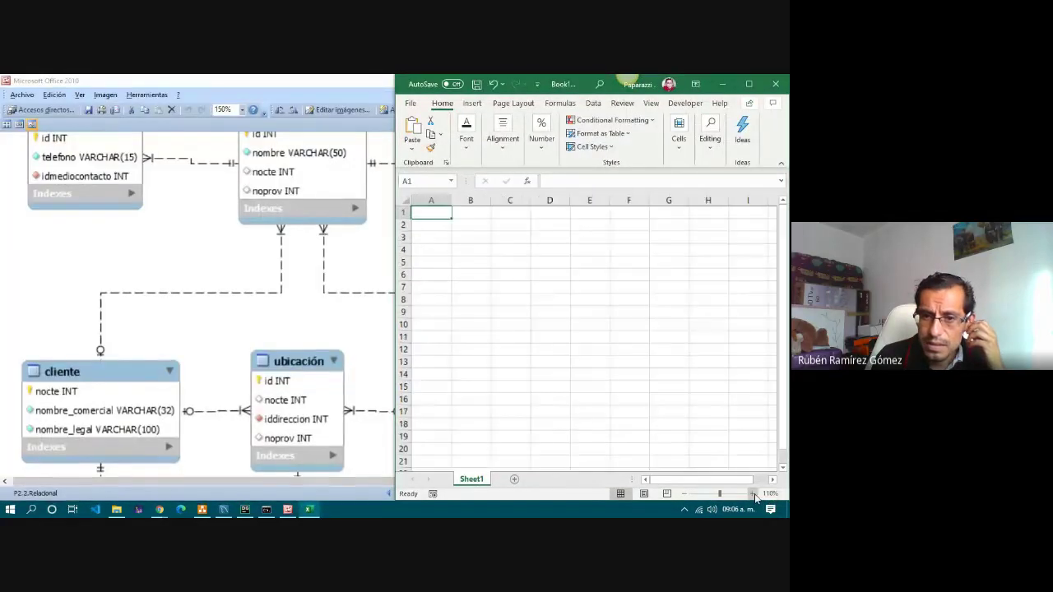
left_click(752, 494)
left_click(752, 493)
left_click(752, 494)
left_click(752, 493)
left_click(752, 494)
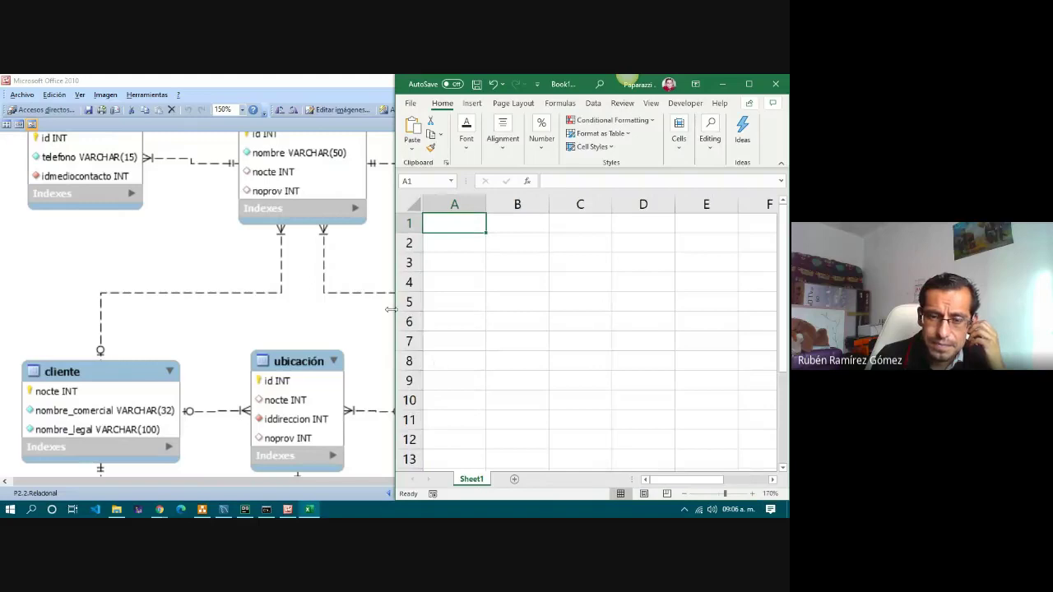
left_click_drag(378, 309, 217, 310)
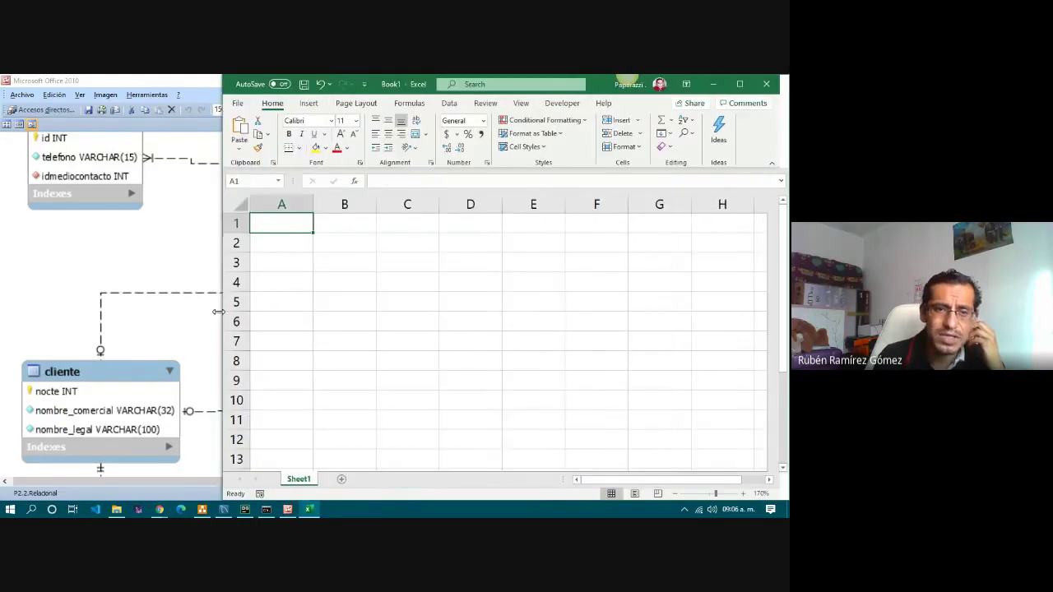
Enter cliente in A1 and headers nocte, nombre_comercial, nombre_legal in A2:C2.
type("cli")
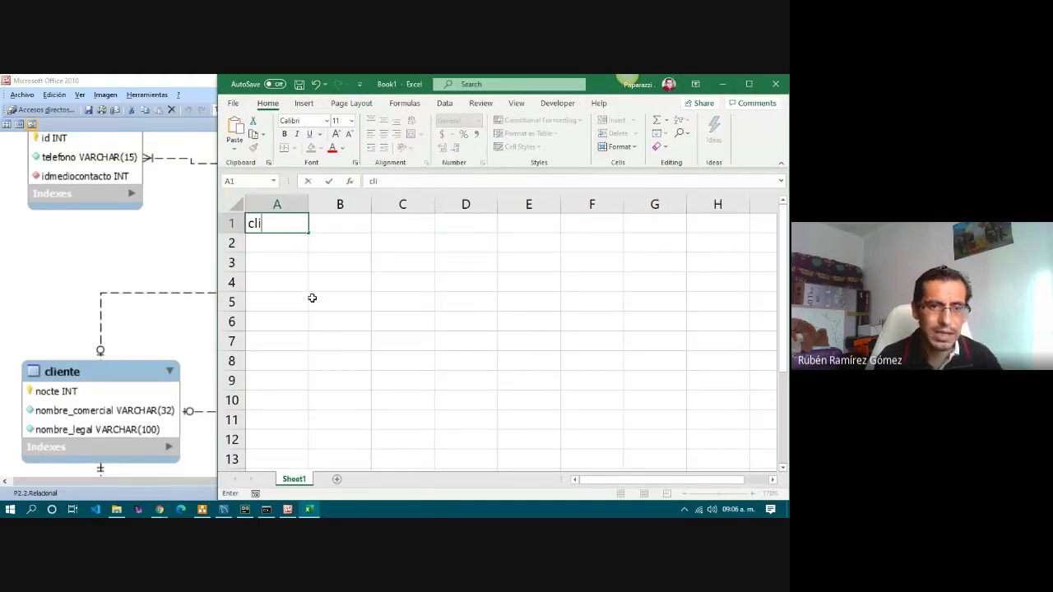
type("ente")
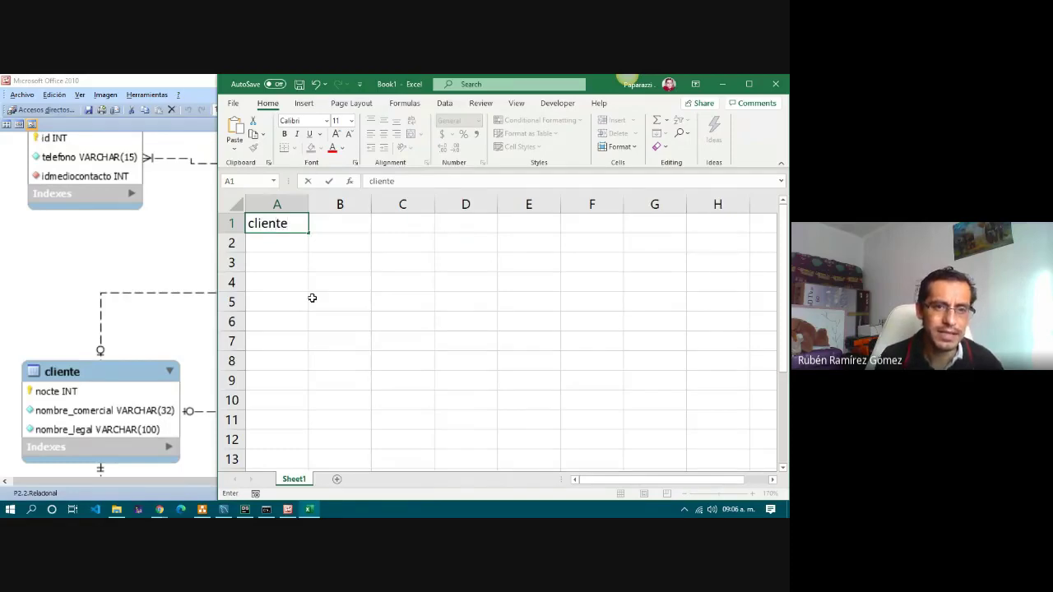
key("Return")
type("no")
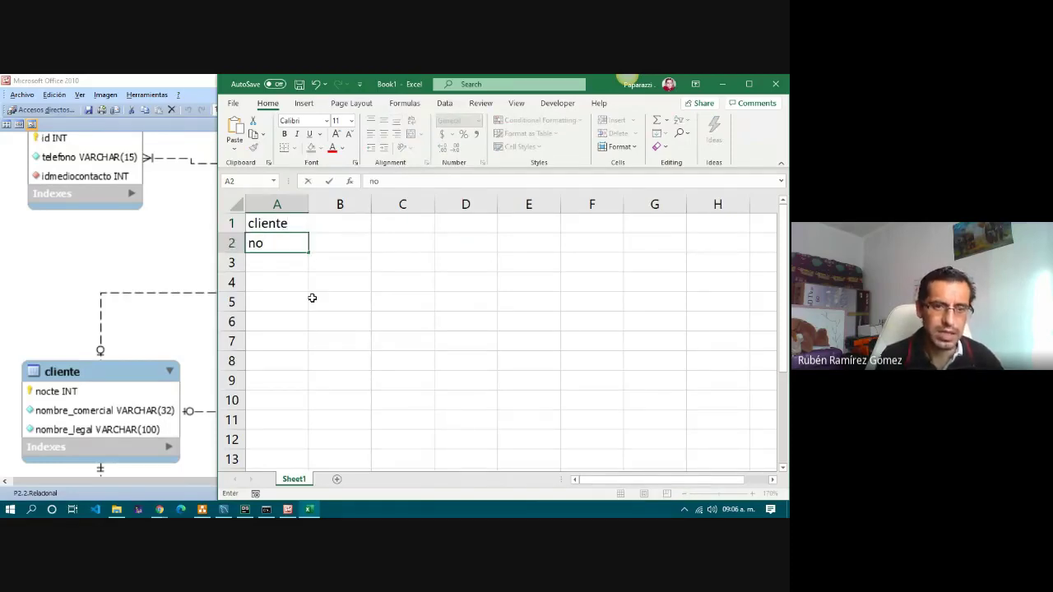
type("cte")
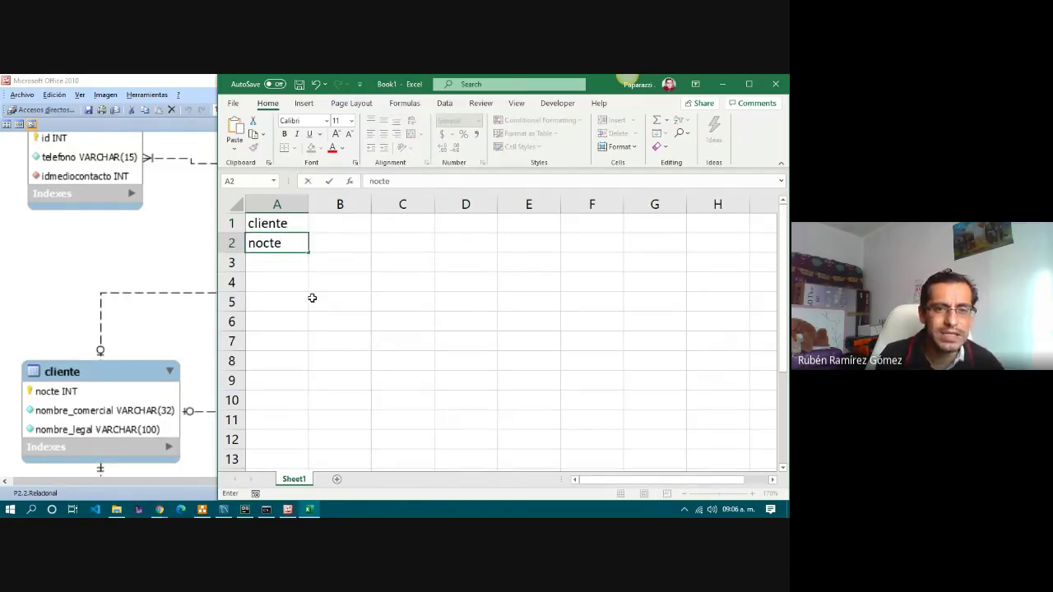
key("Tab")
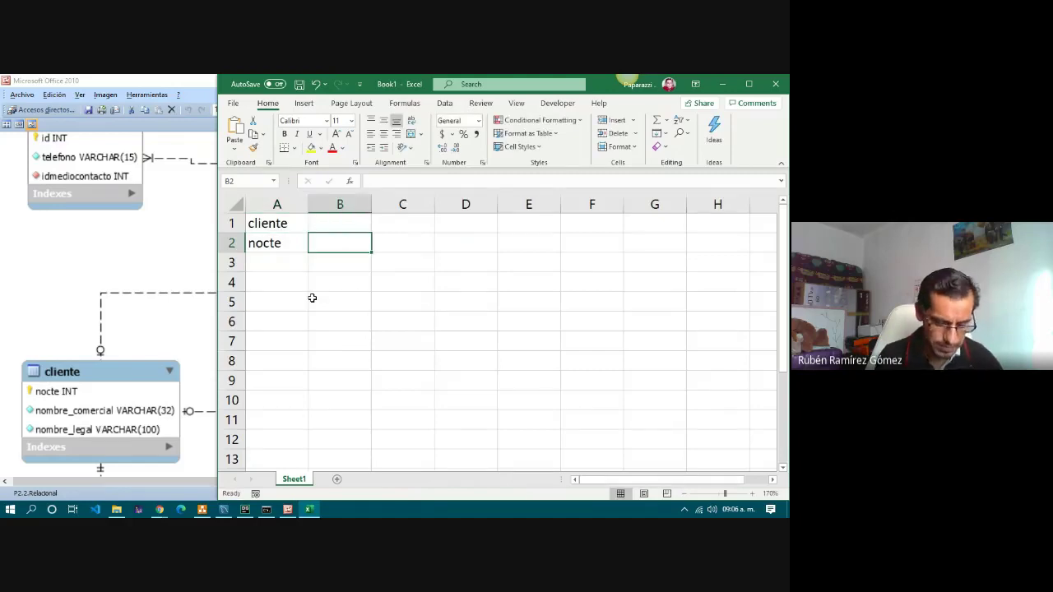
type("nombre_com")
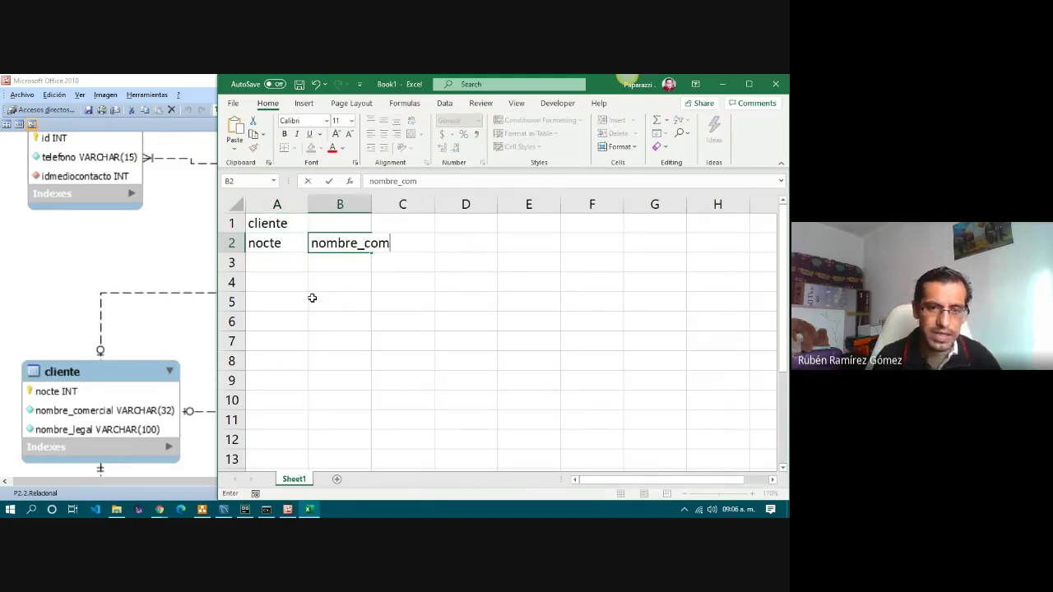
type("ercial")
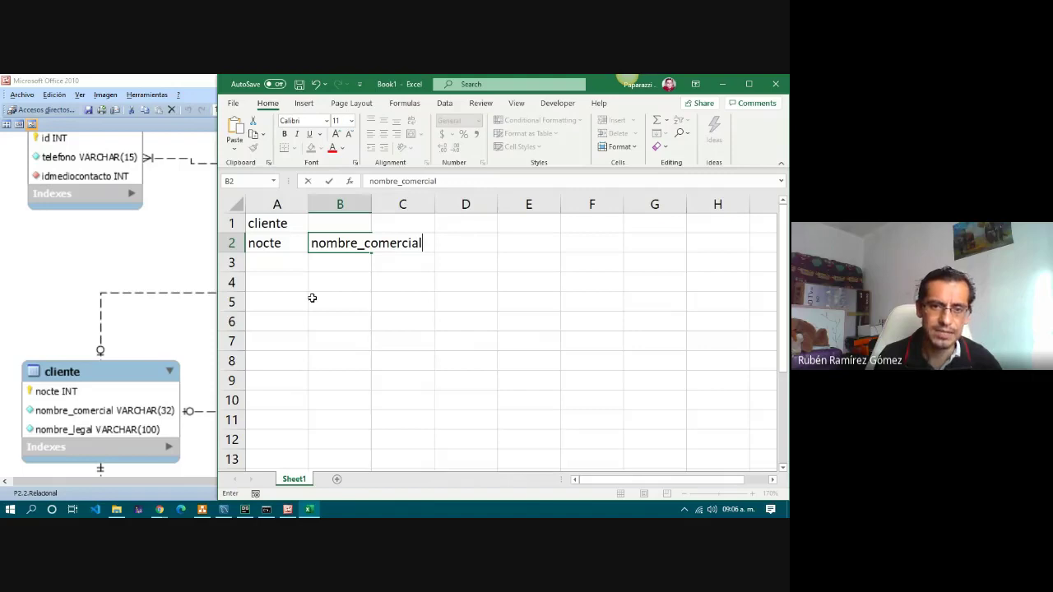
key("Tab")
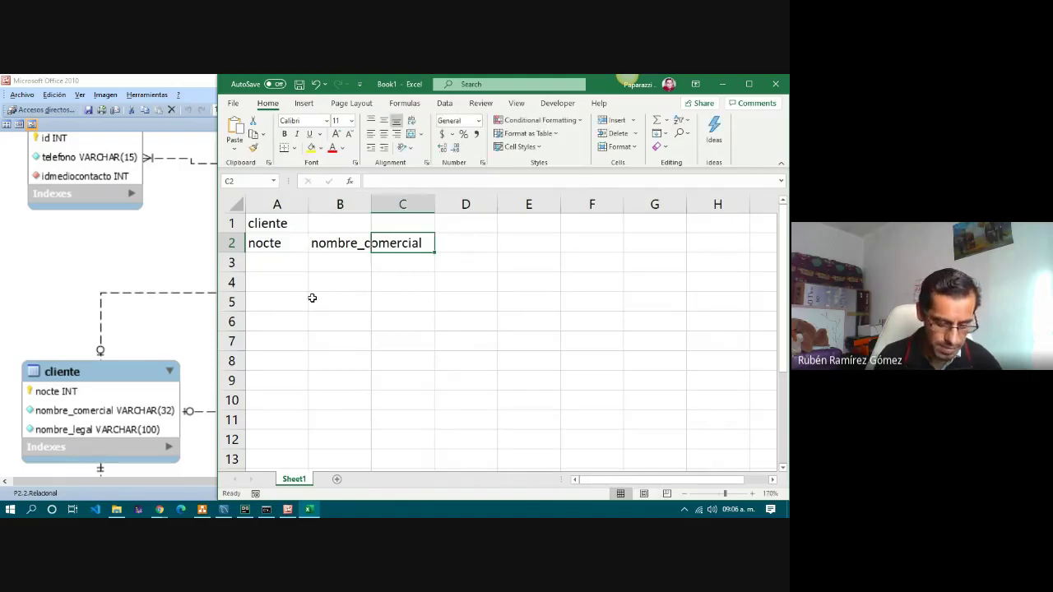
type("nombre_l")
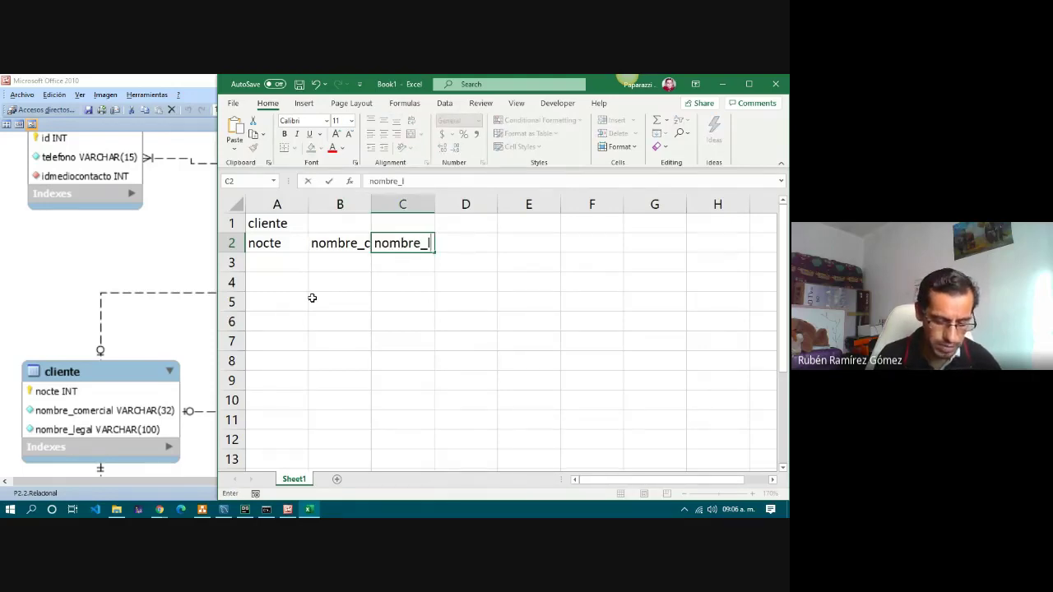
type("egal")
key("Return")
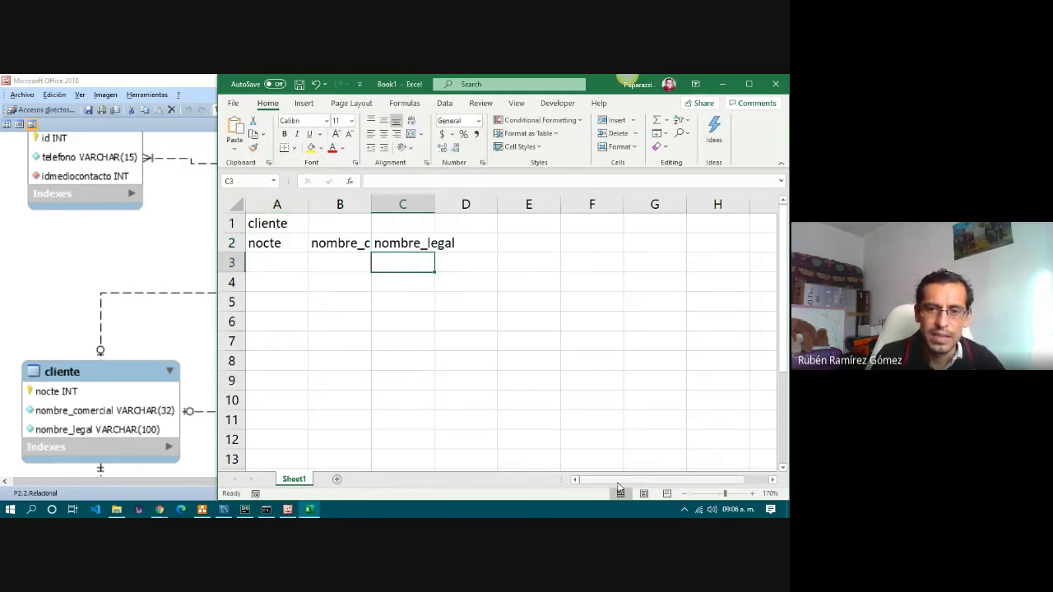
Check the diagram and enter the medio_contacto title in E1.
left_click(543, 218)
left_click(409, 218)
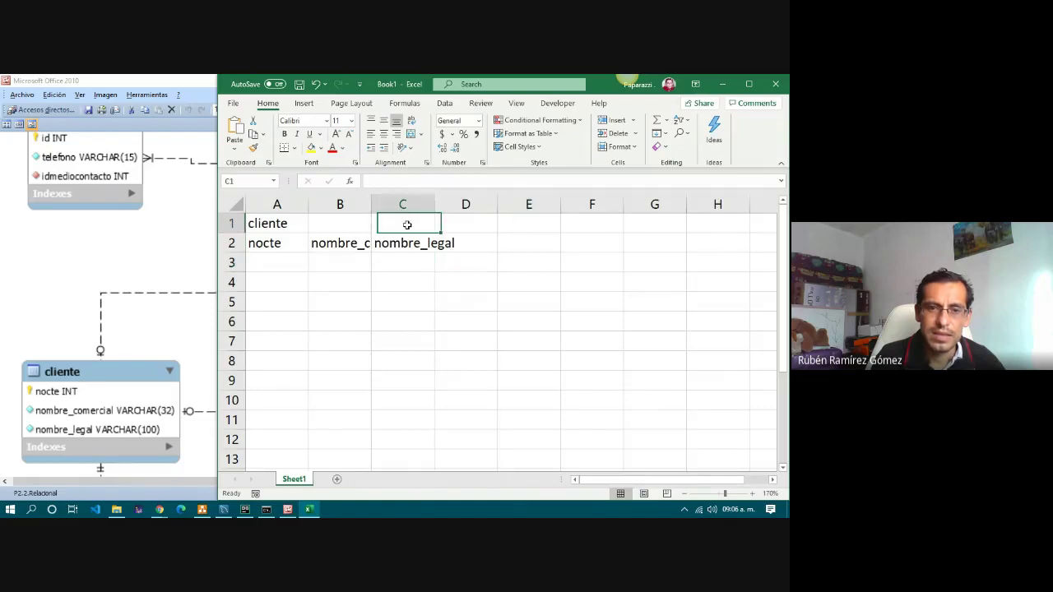
left_click(515, 219)
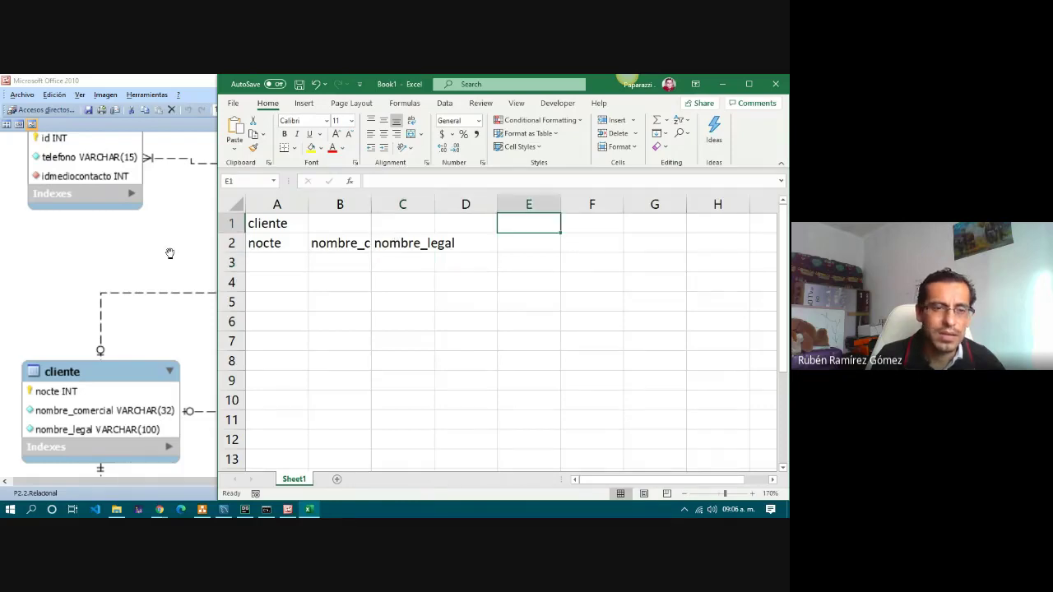
left_click(152, 249)
scroll(211, 292, "up", 1)
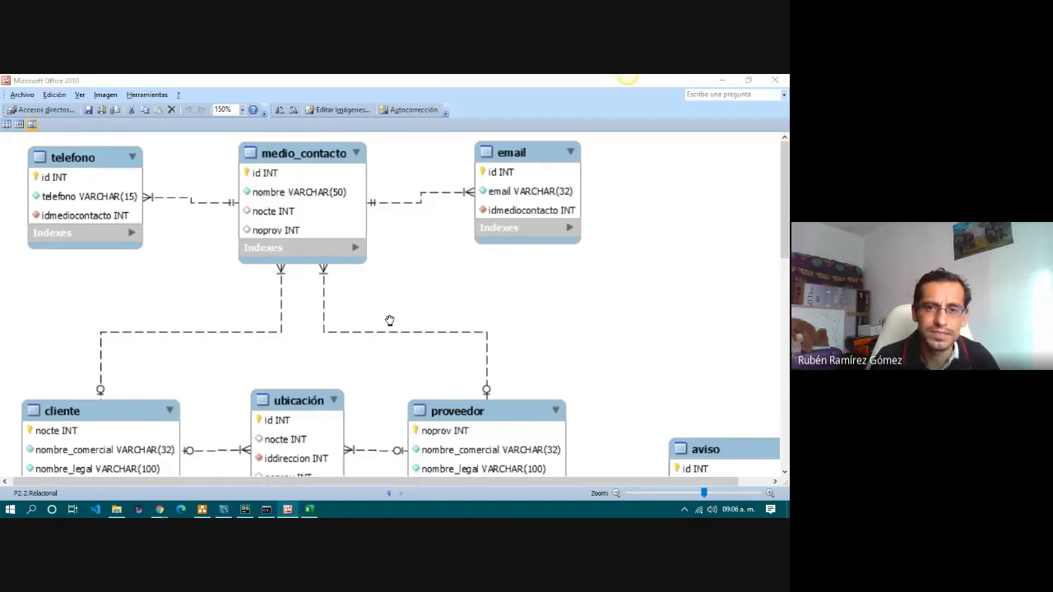
key("alt+Tab")
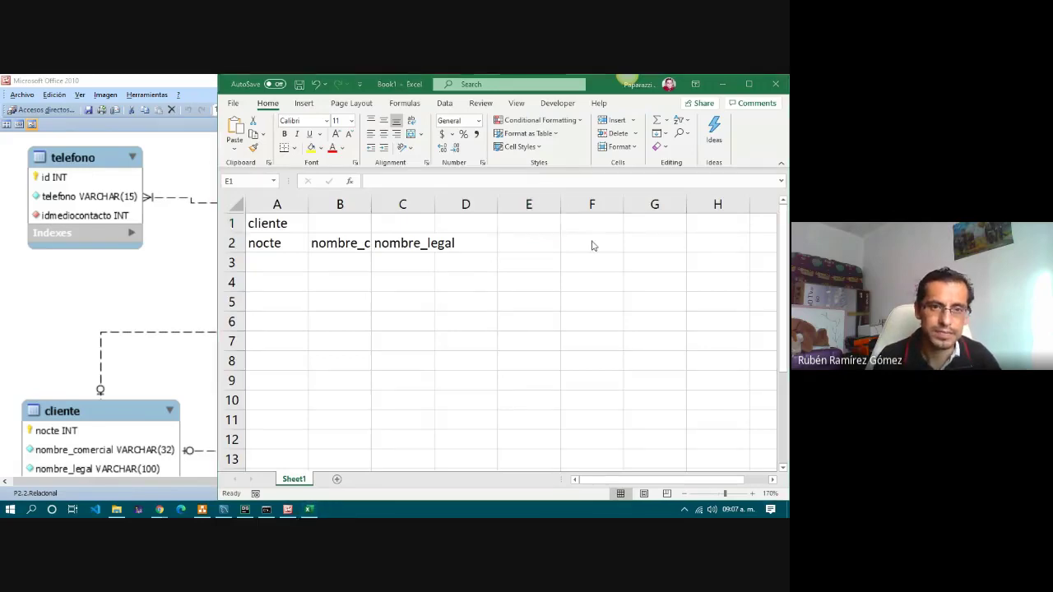
key("alt+Tab")
type("edi")
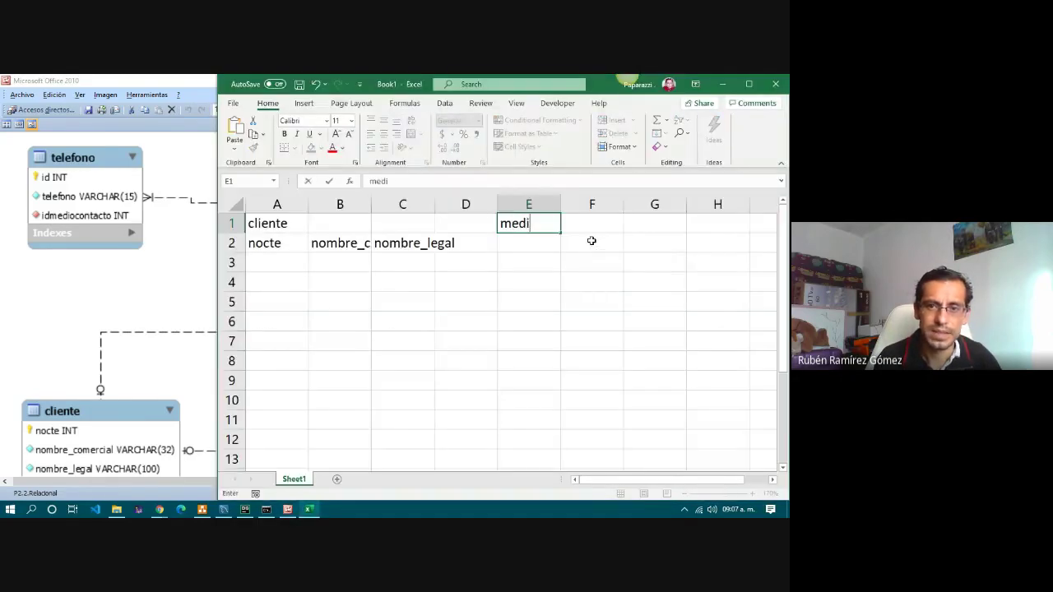
type("o_contacto")
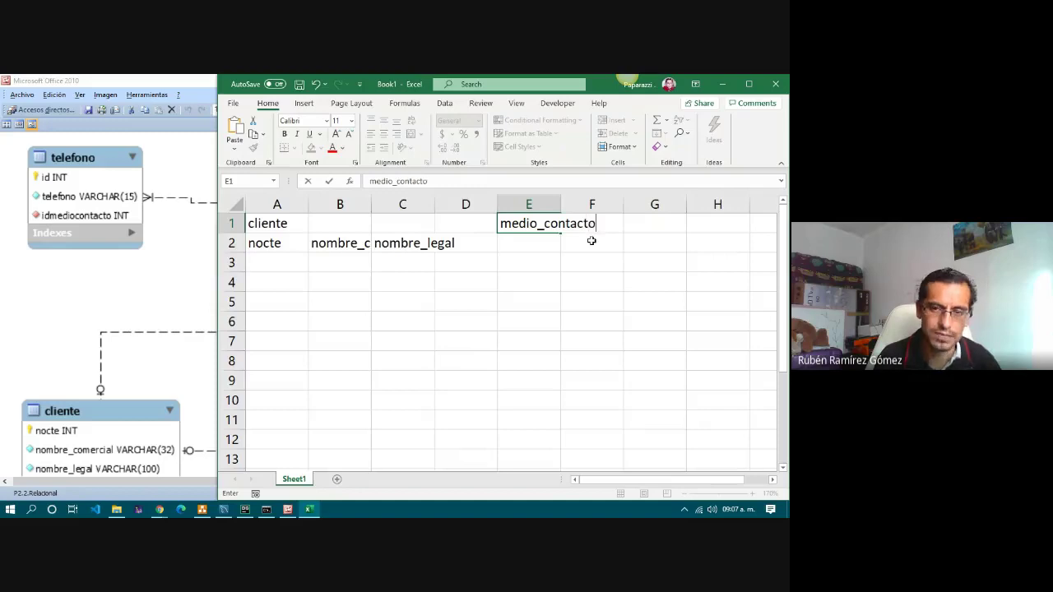
key("Return")
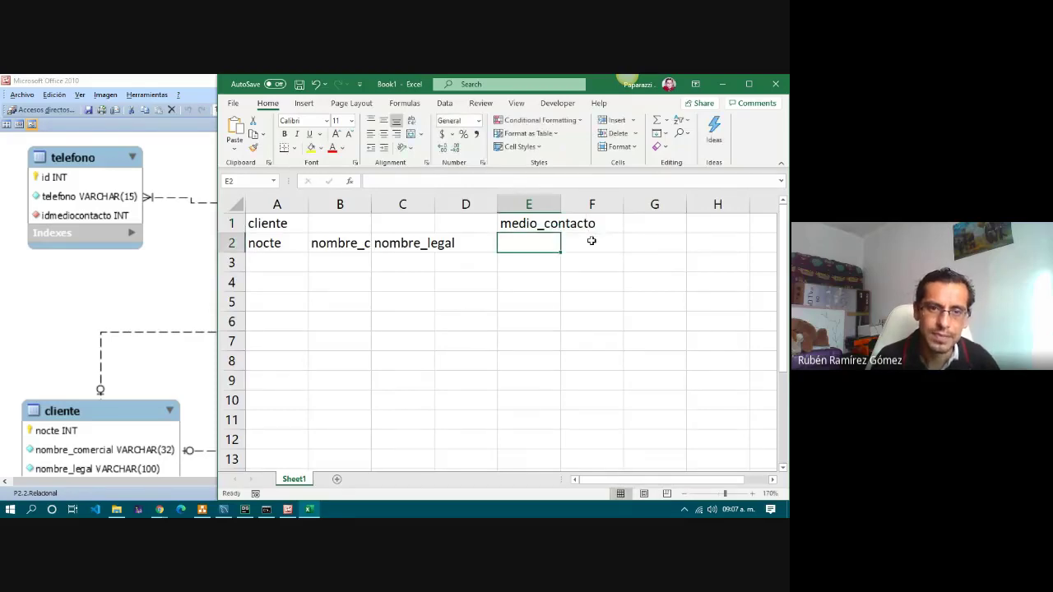
Add the medio_contacto headers id, nombre, nocte and noprov in E2:H2.
key("alt+Tab")
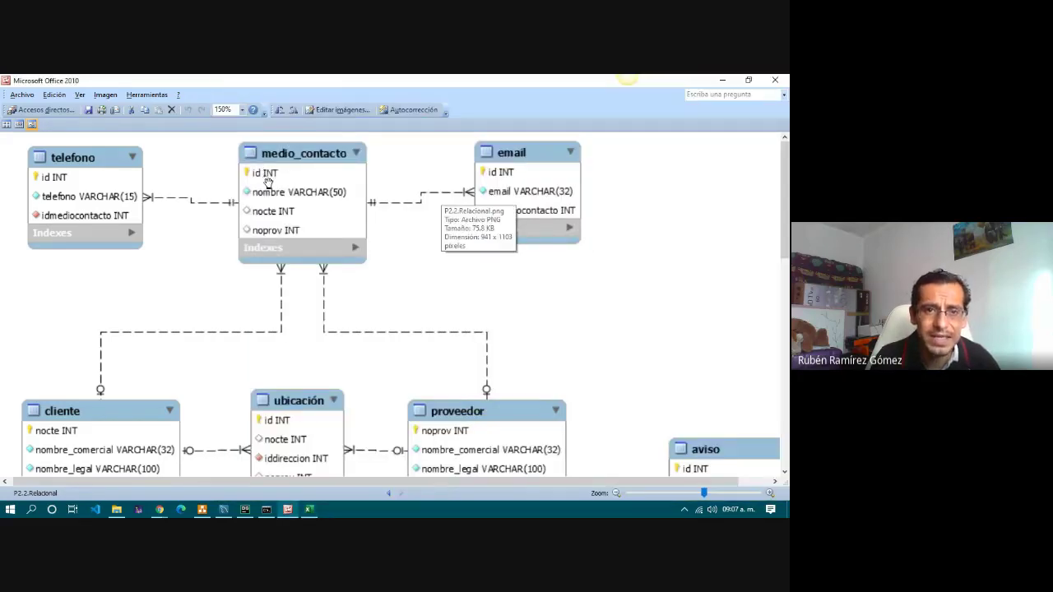
key("alt+Tab")
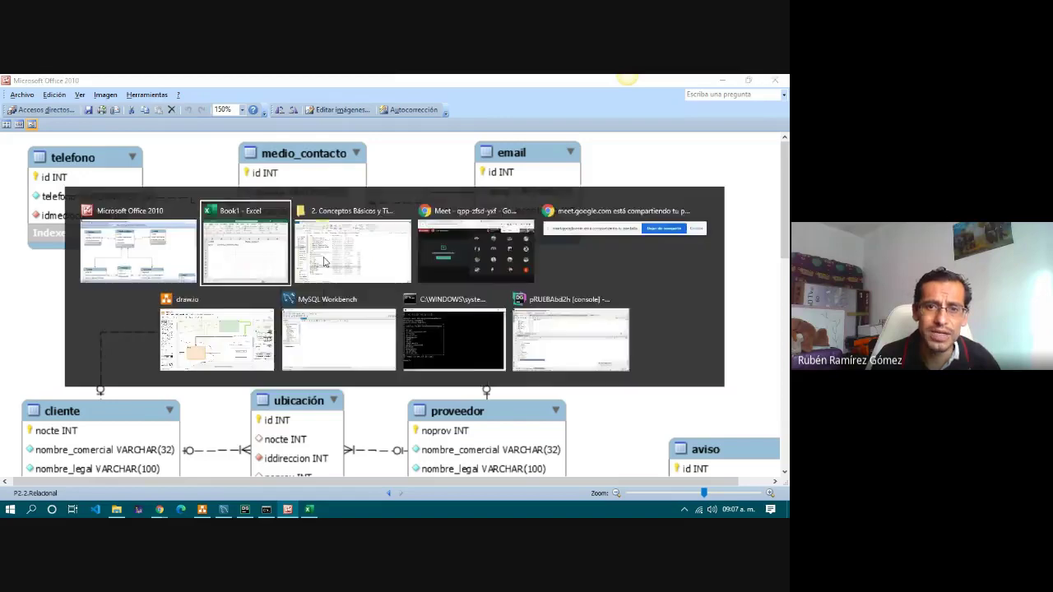
type("id")
key("Return")
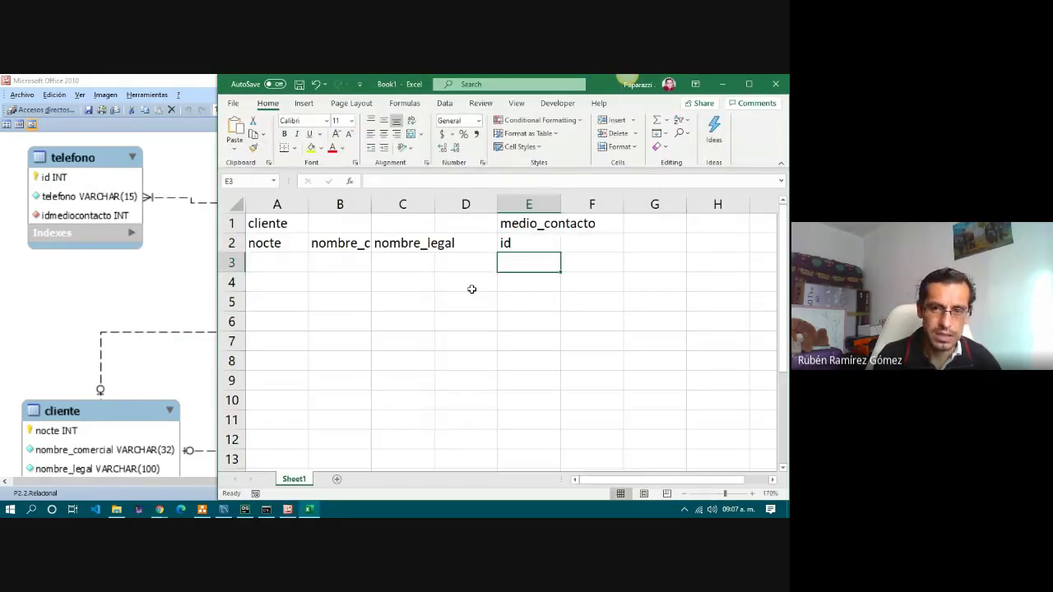
key("Up")
key("Right")
type("no")
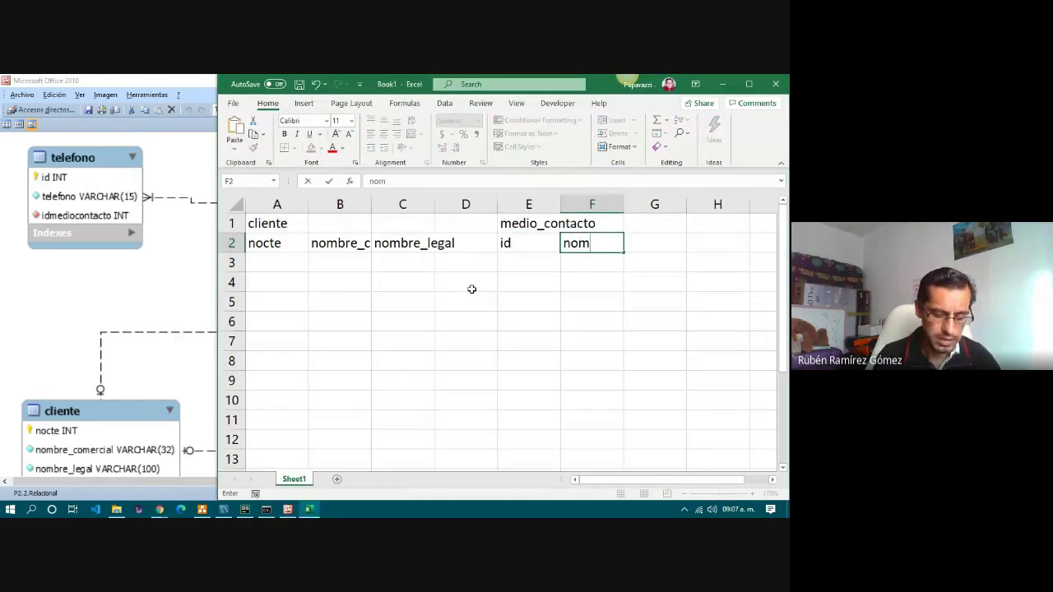
type("mbrew")
key("BackSpace")
key("Tab")
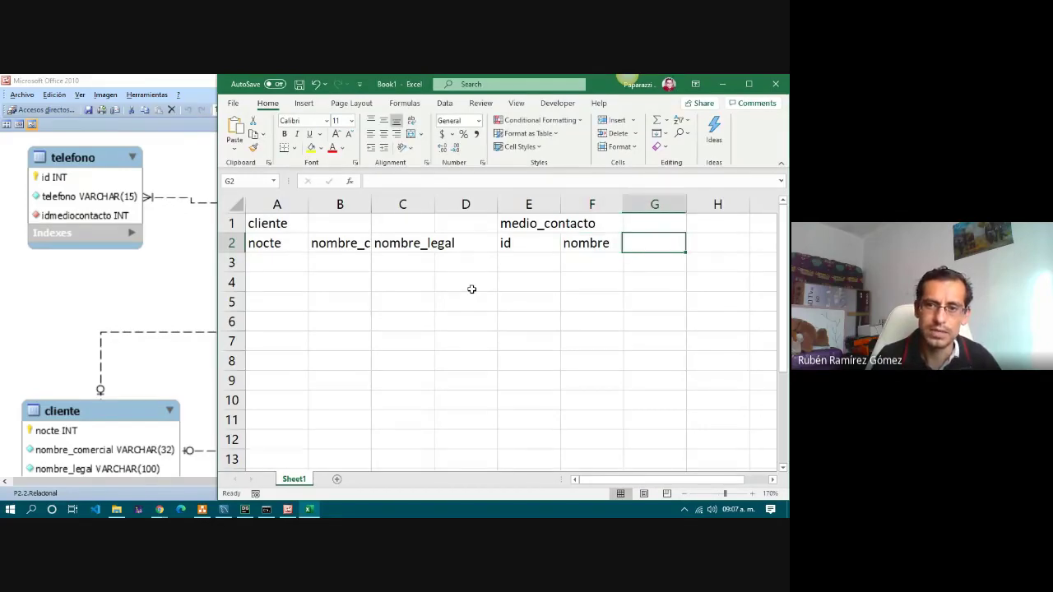
key("alt+Tab")
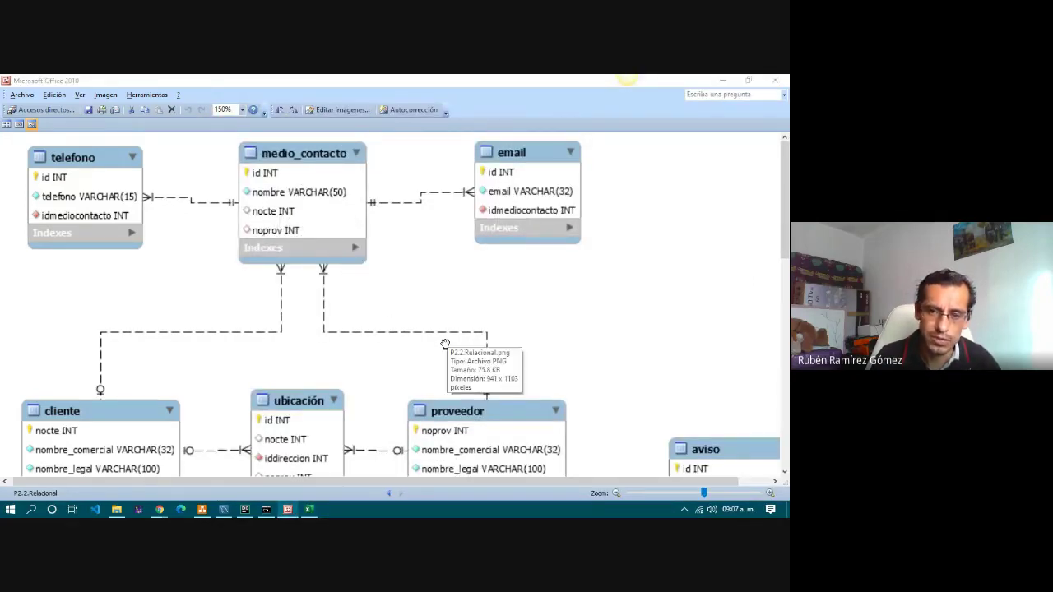
key("alt+Tab")
type("nocte")
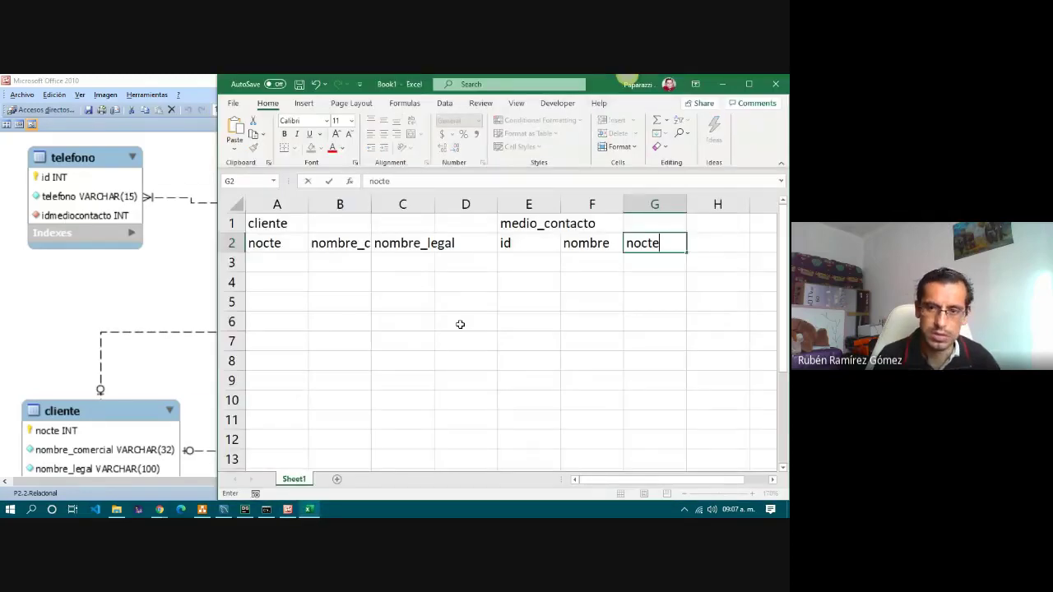
key("Tab")
type("no")
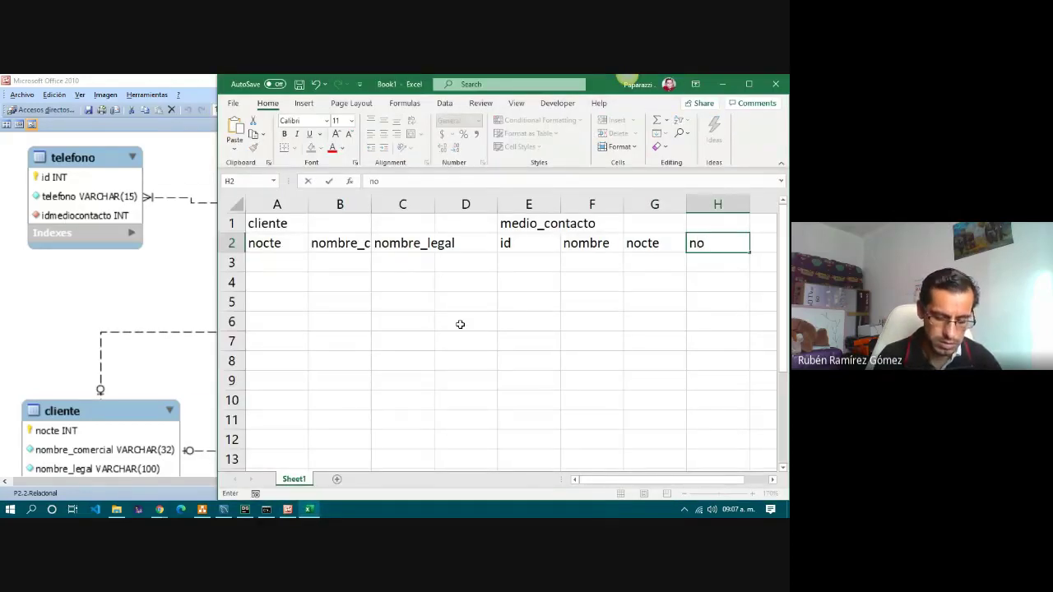
key("Return")
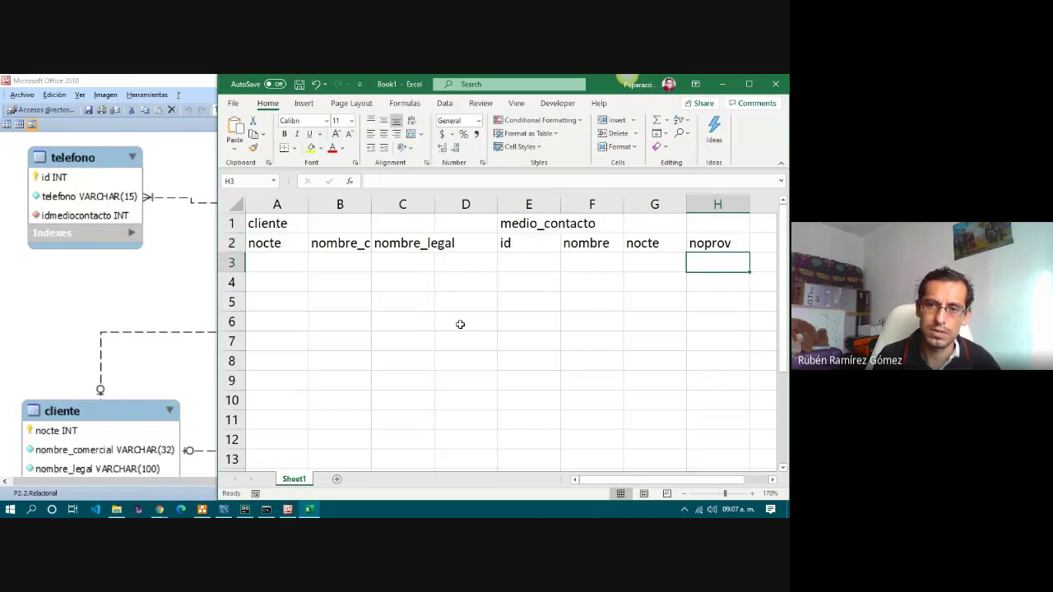
Compare the medio_contacto cells with the diagram and select J1 for the telefono table.
key("Up")
key("Right")
key("Up")
key("Right")
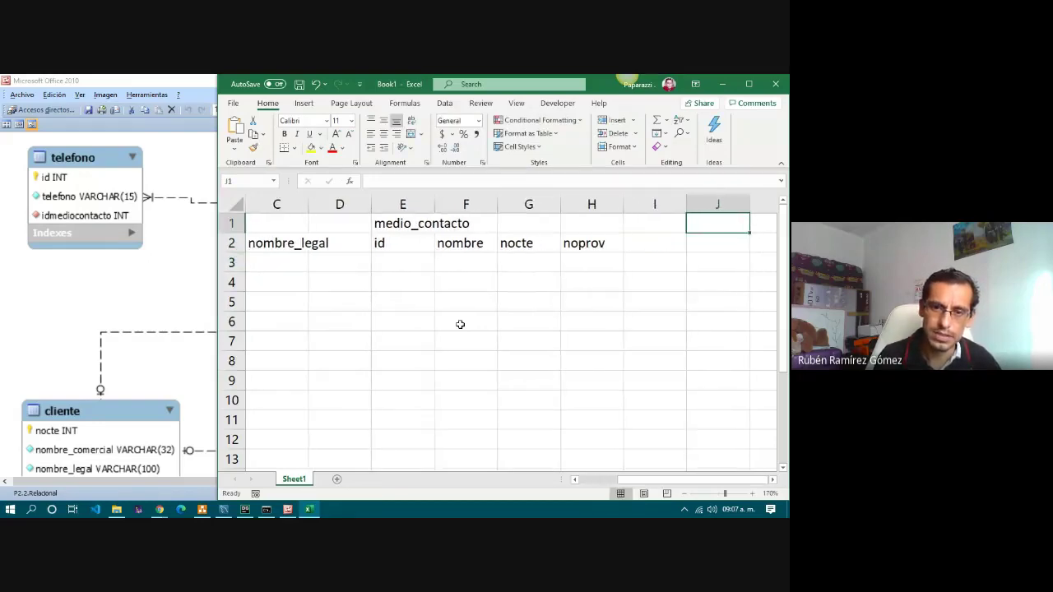
left_click(418, 229)
left_click(534, 249)
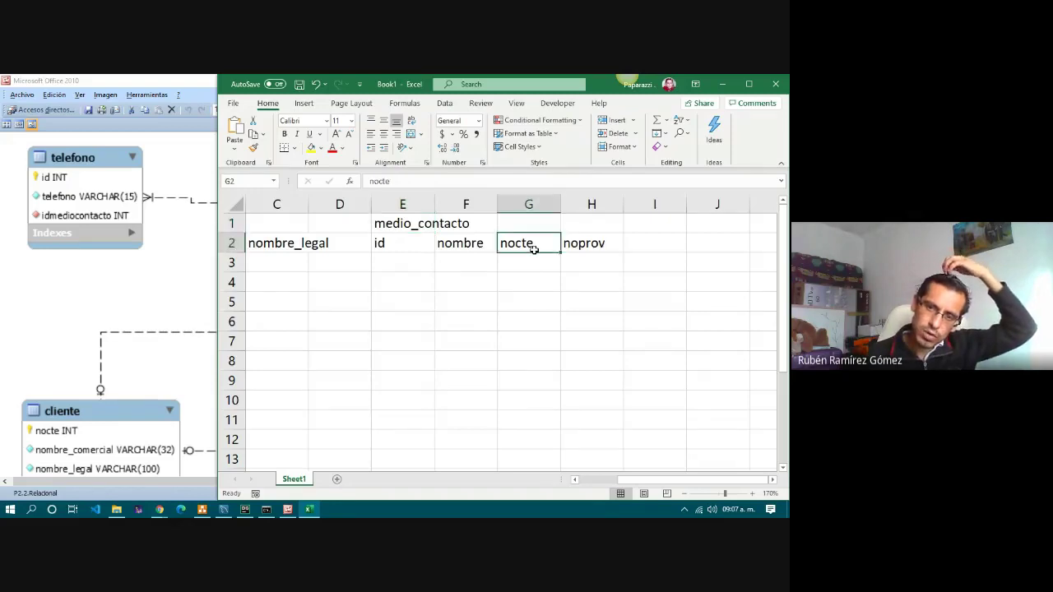
left_click(595, 241)
left_click(170, 271)
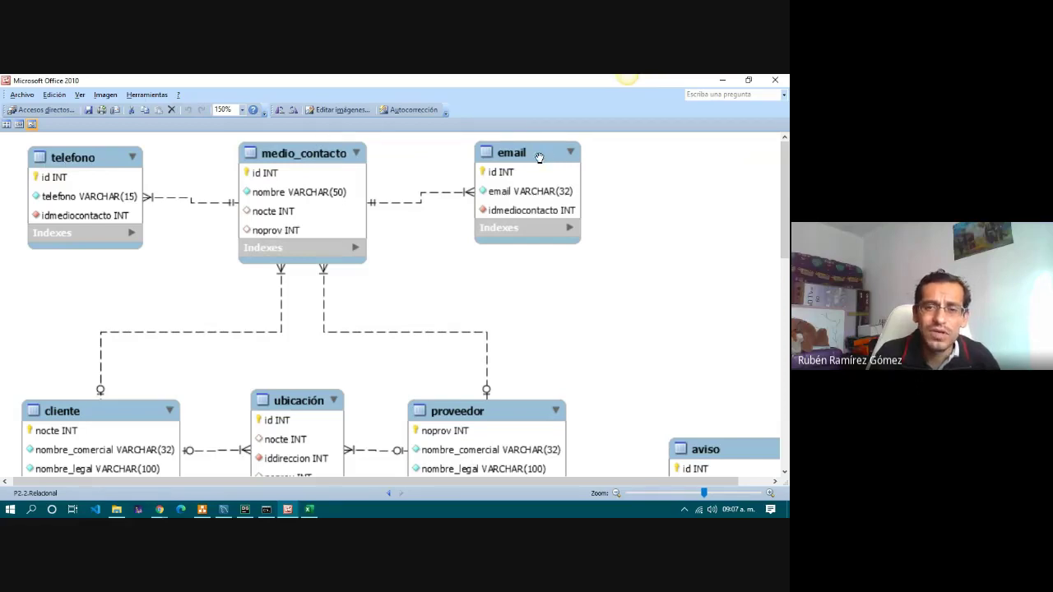
key("alt+Tab")
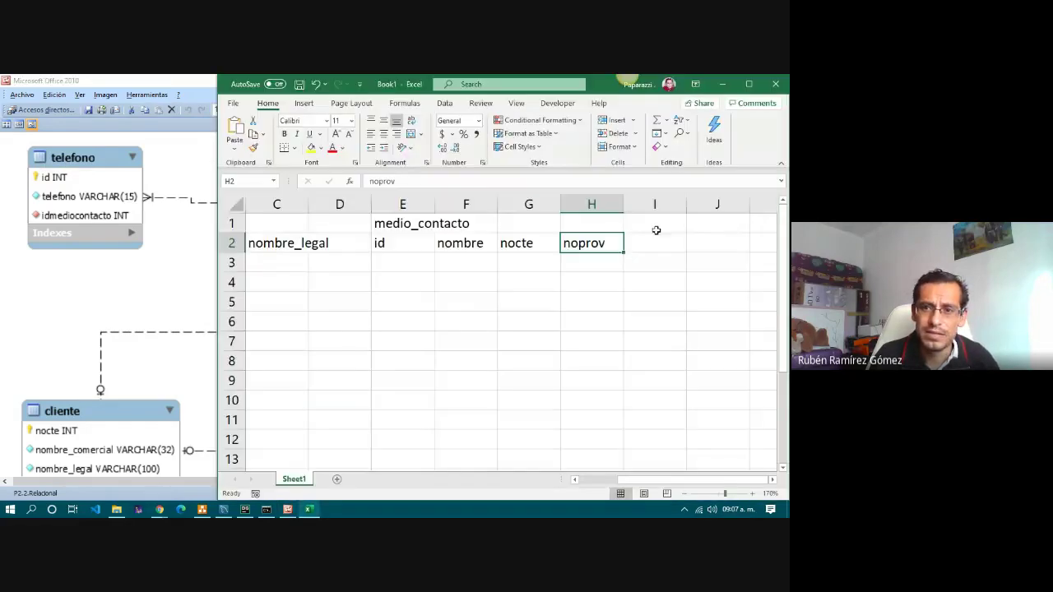
left_click(708, 224)
Enter the telefono title in J1 with headers id, telefono, idmediocontacto in J2:L2.
type("telefono")
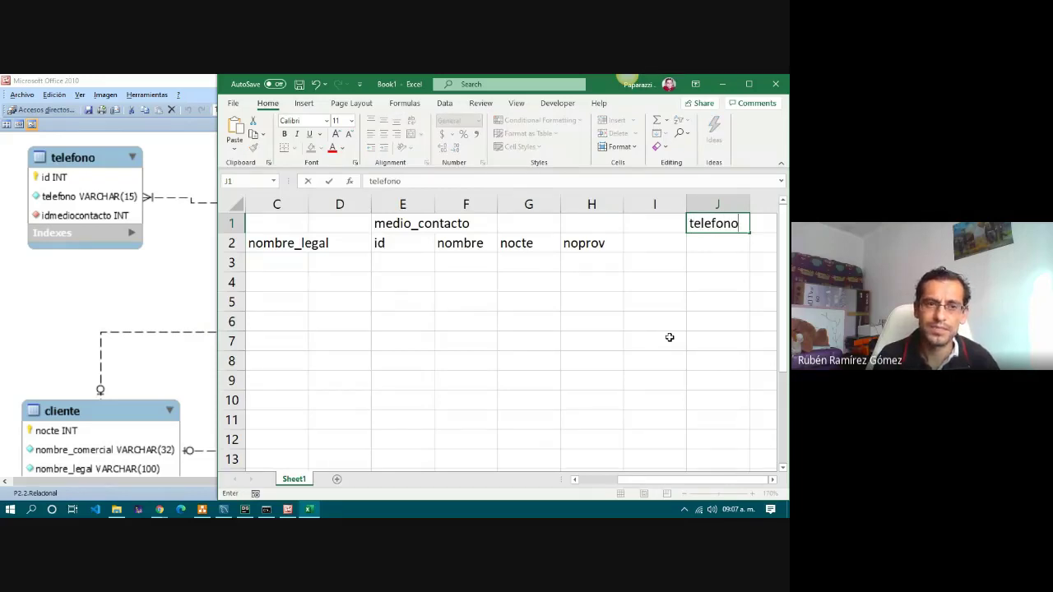
key("Return")
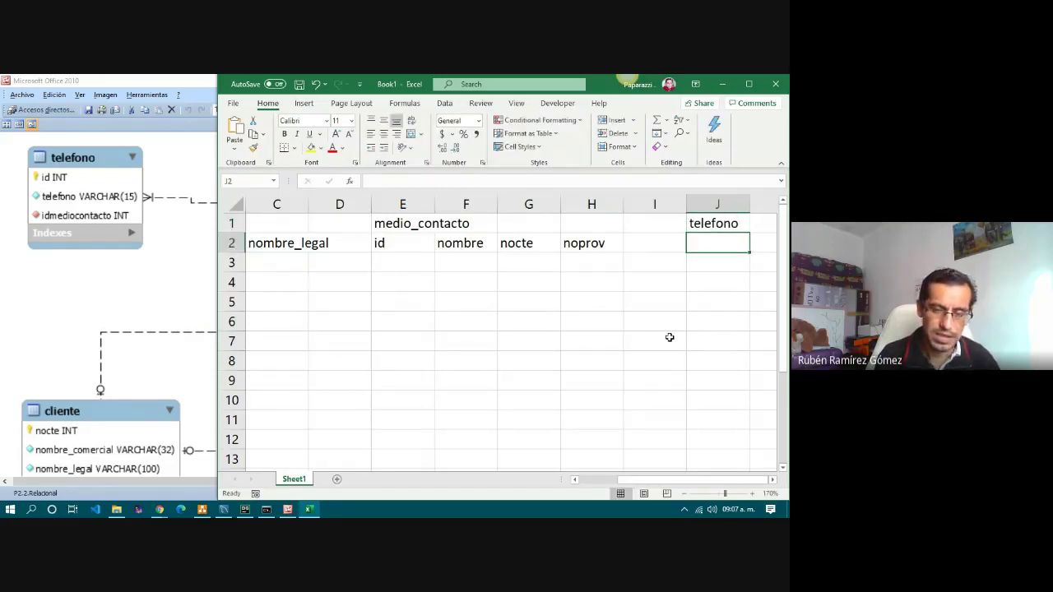
type("id")
key("Tab")
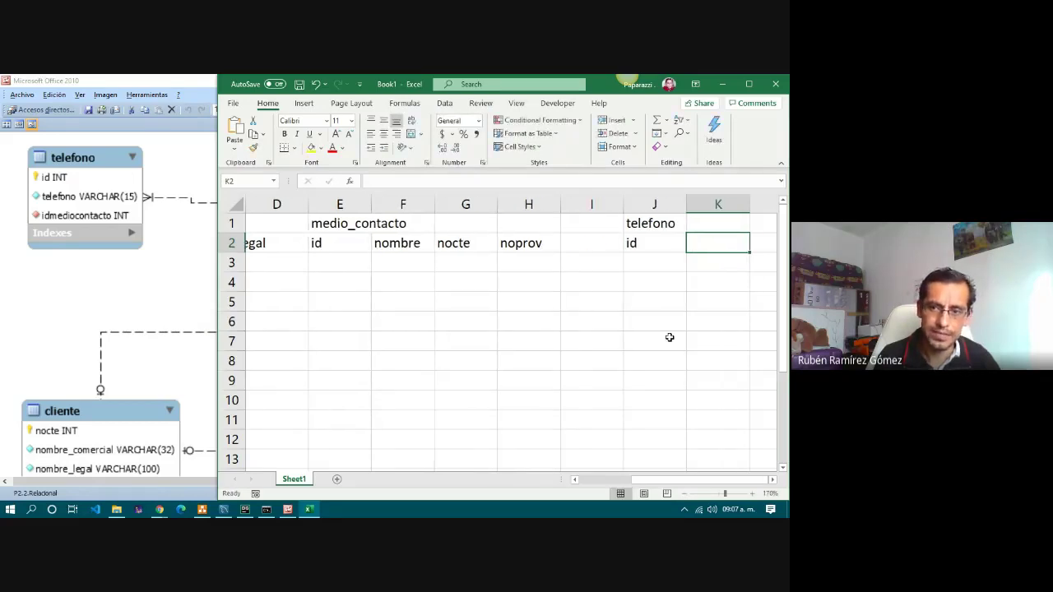
type("telefono")
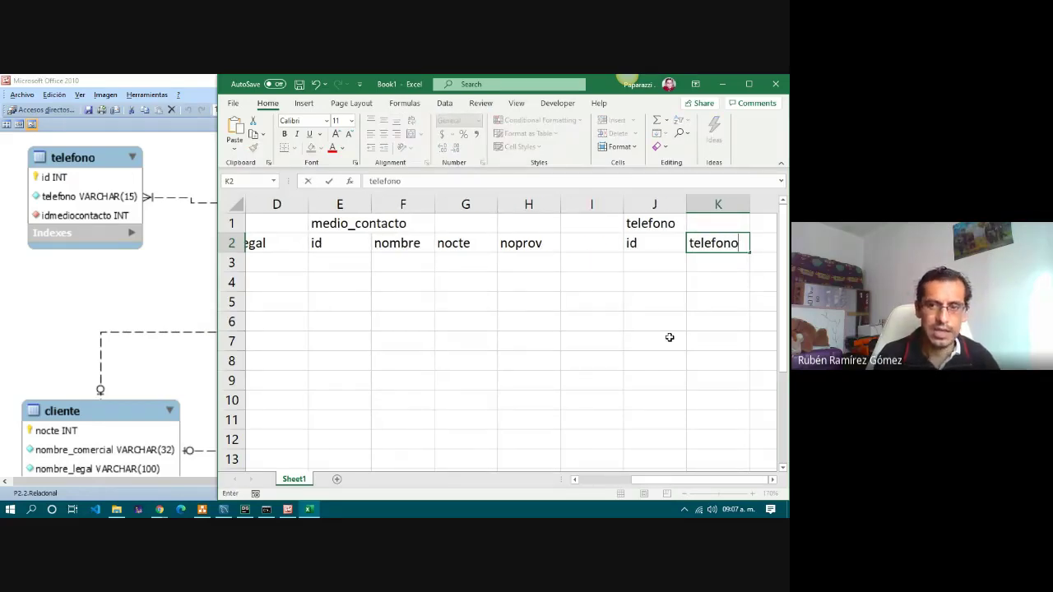
key("Tab")
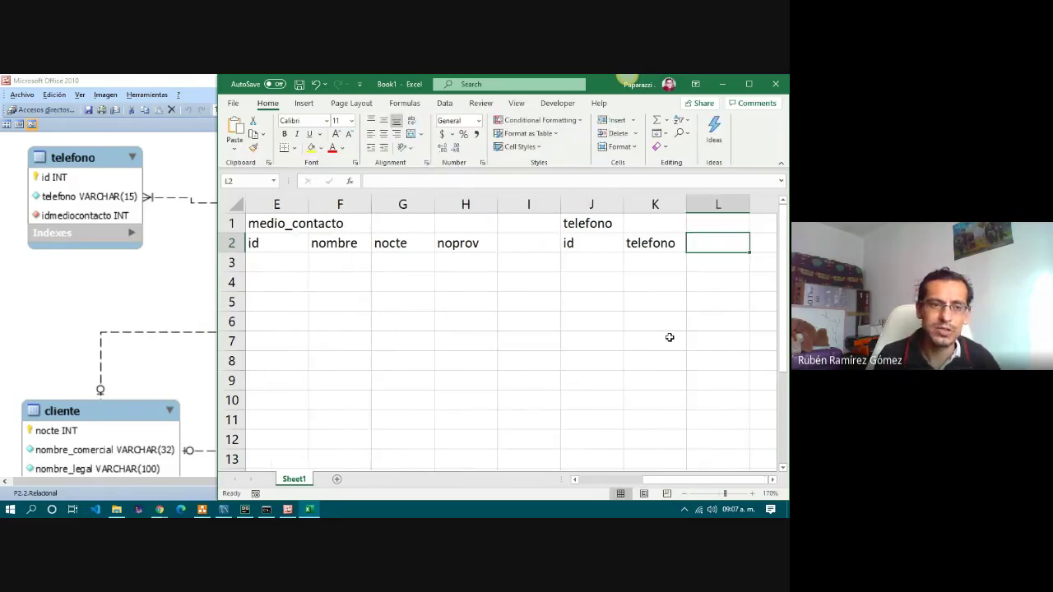
type("id")
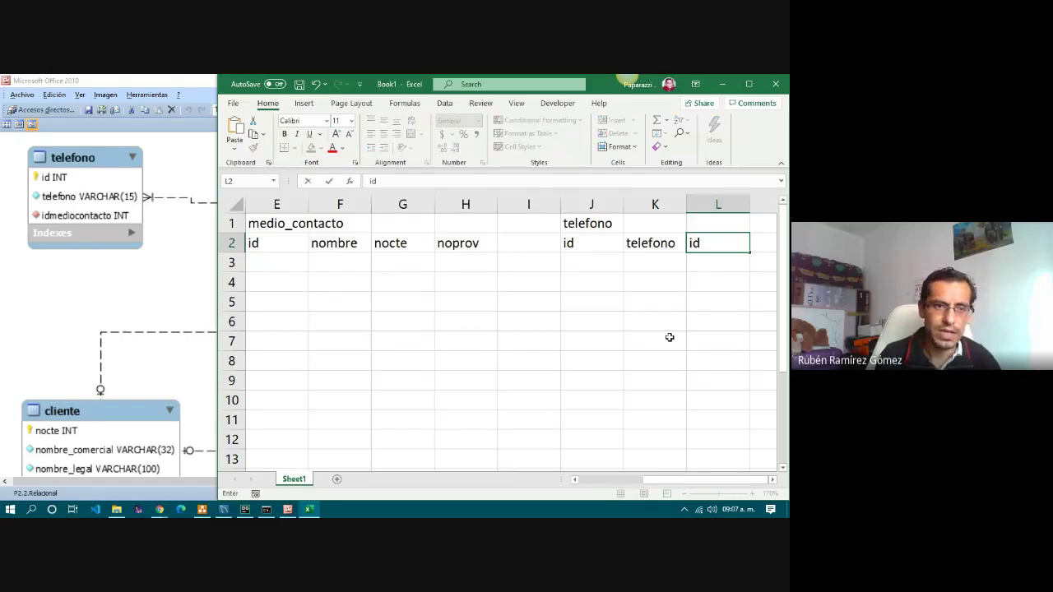
type("medio")
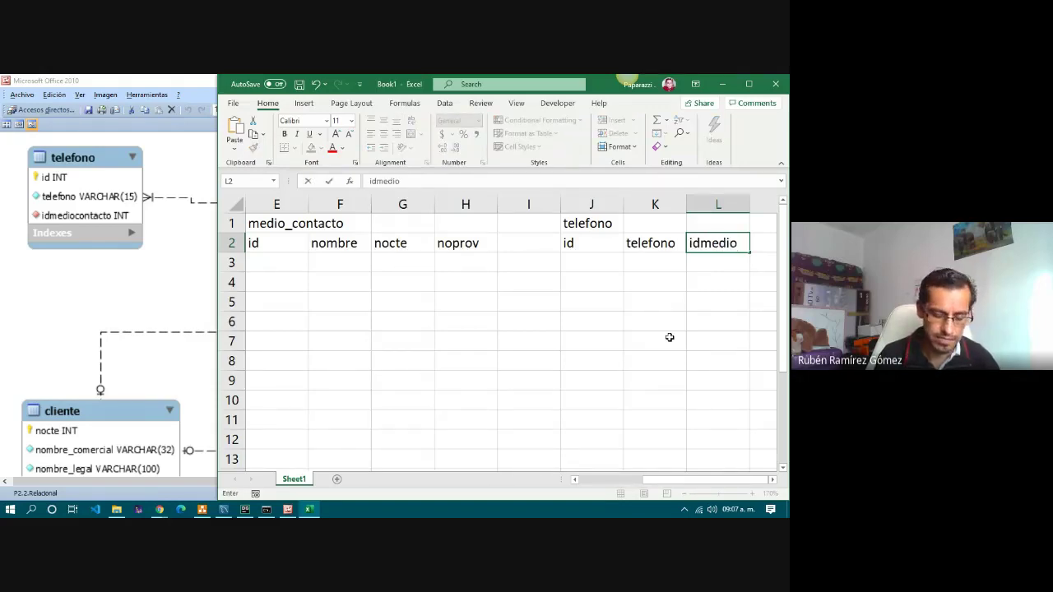
type("contacto")
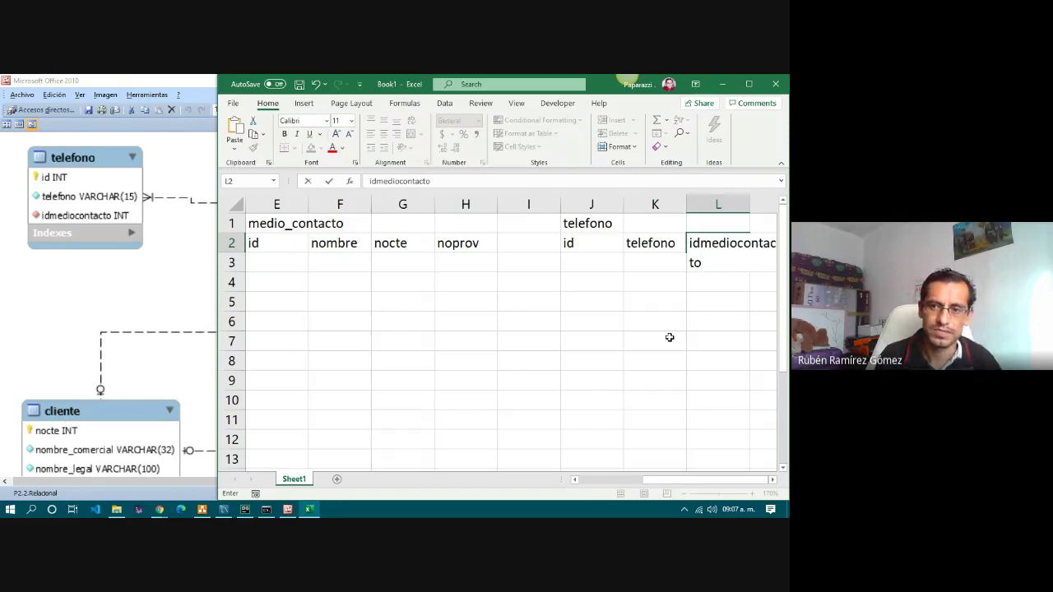
key("Tab")
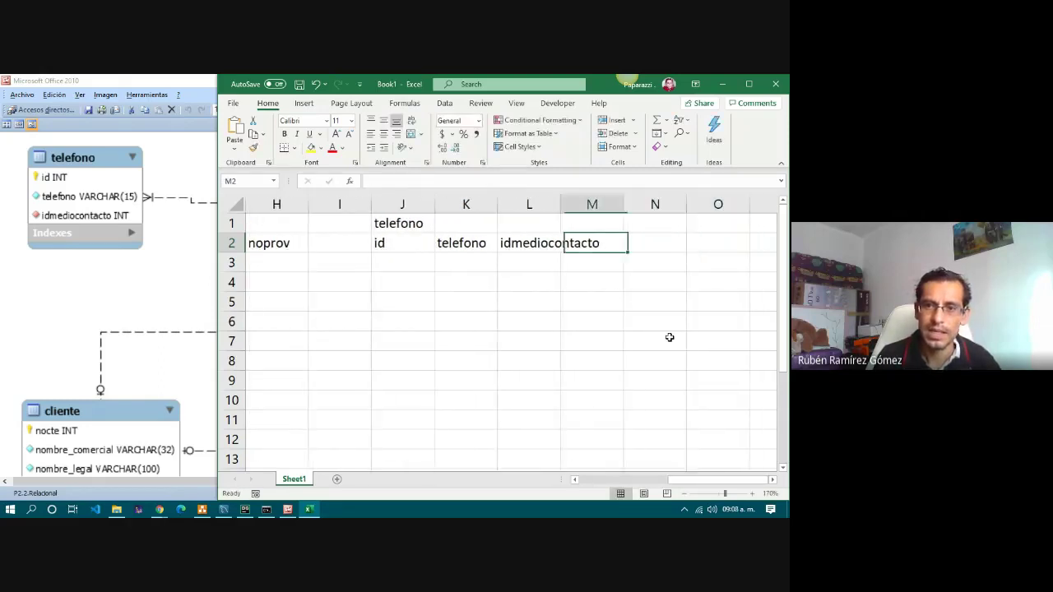
Enter the email table title in N1 and check its fields in the diagram.
key("Left")
key("Right")
key("Right")
key("Up")
type("ema")
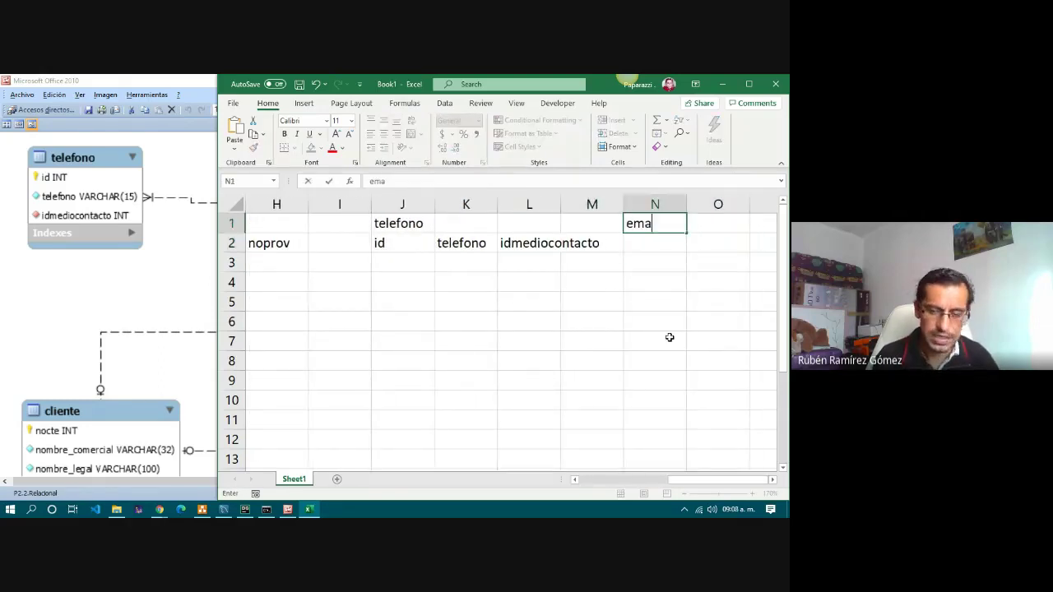
key("Return")
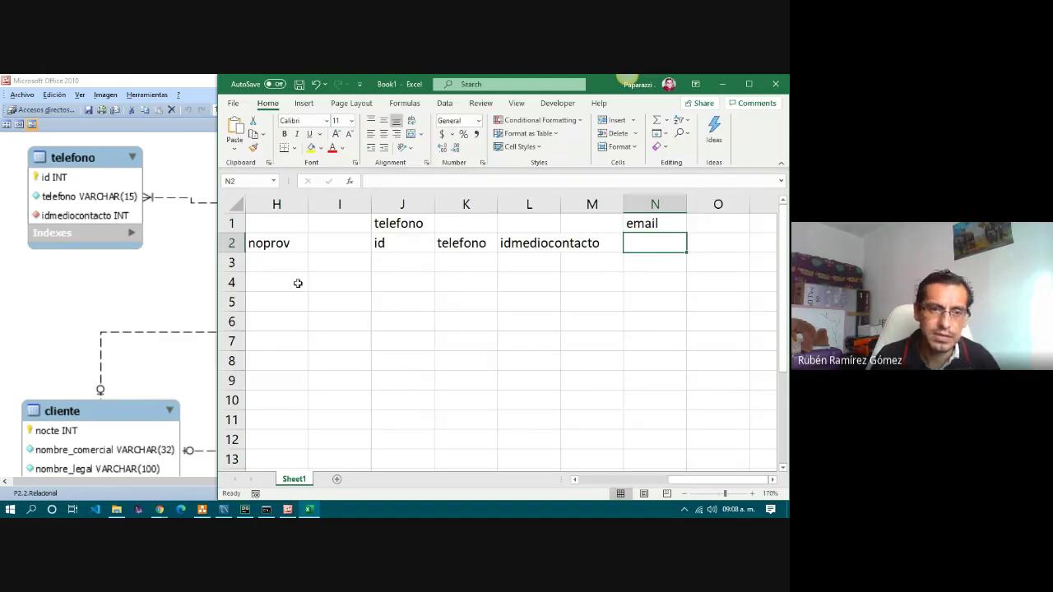
left_click(125, 279)
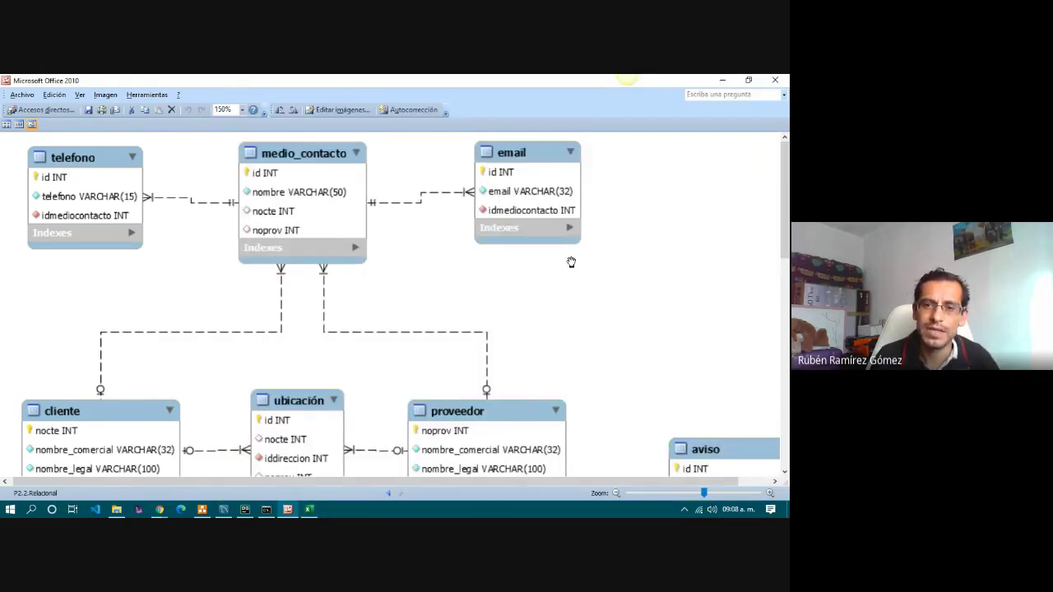
key("alt+Tab")
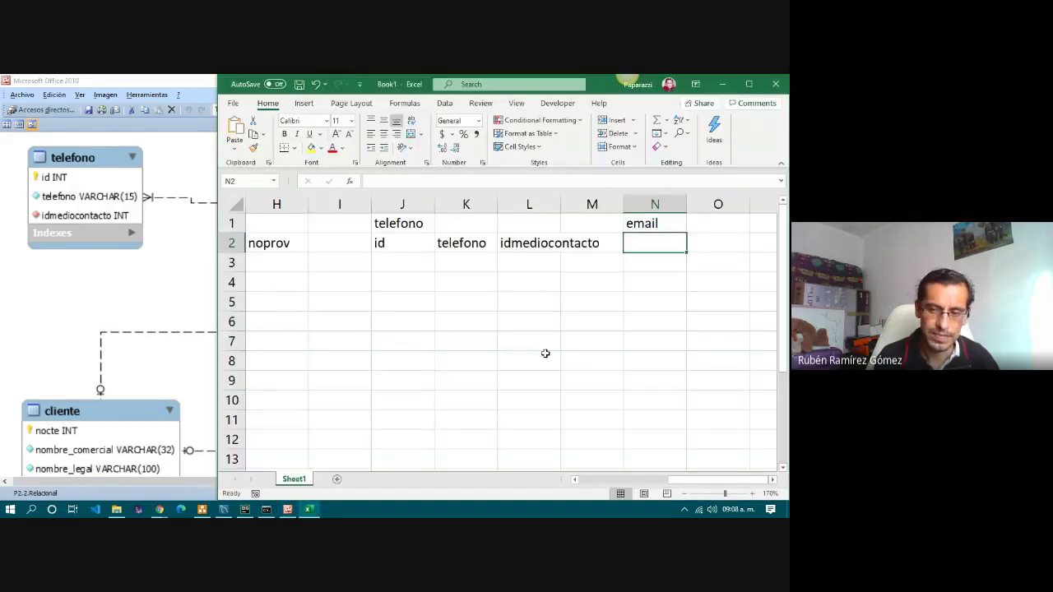
Add the email headers id, email and idmediocontacto in N2:P2.
type("id")
key("Return")
key("Right")
key("Up")
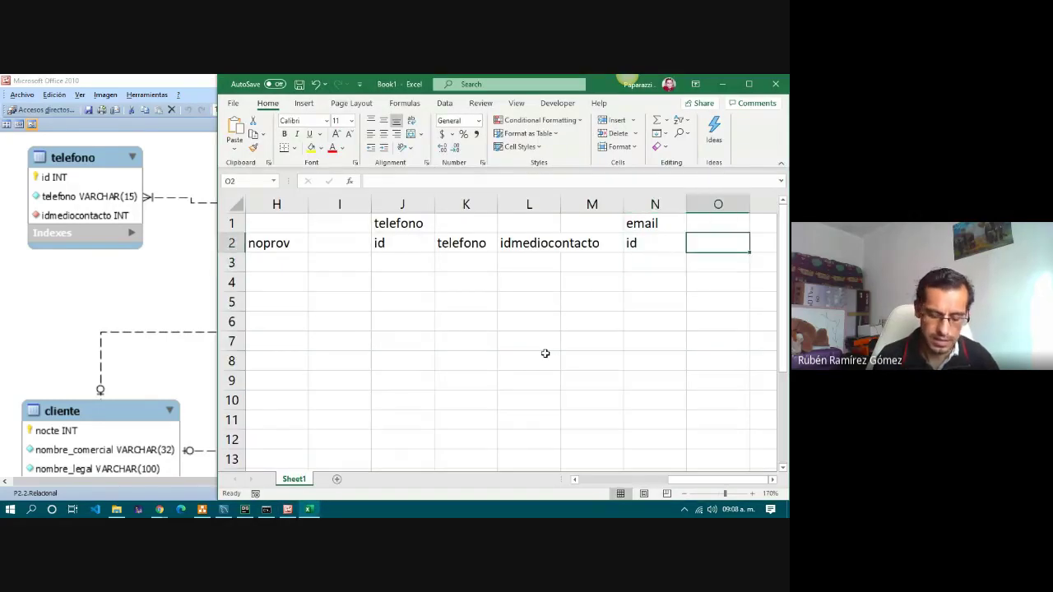
type("email")
key("Tab")
type("me")
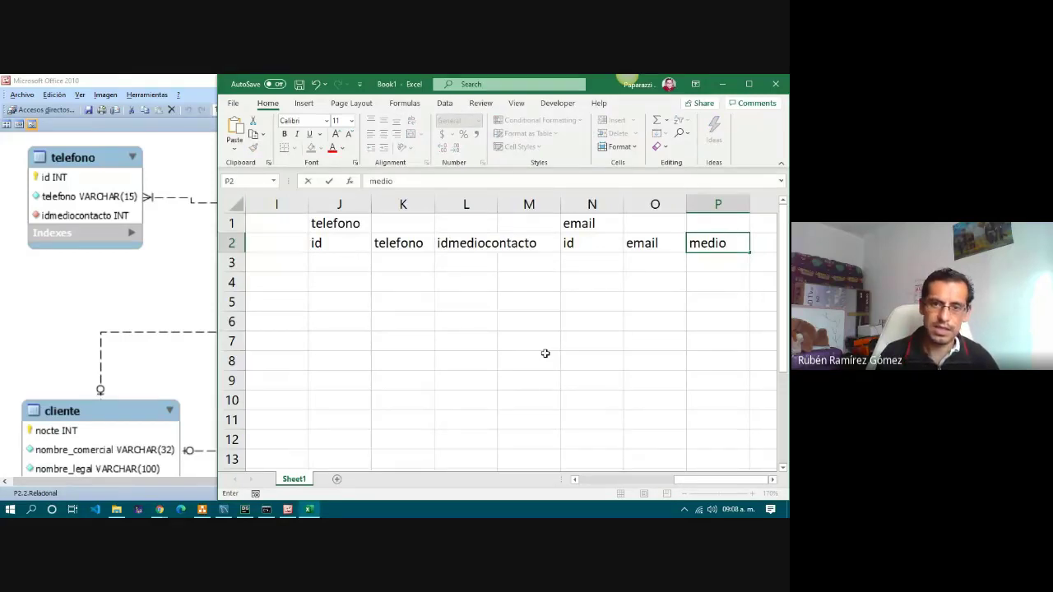
key("BackSpace")
key("BackSpace")
key("BackSpace")
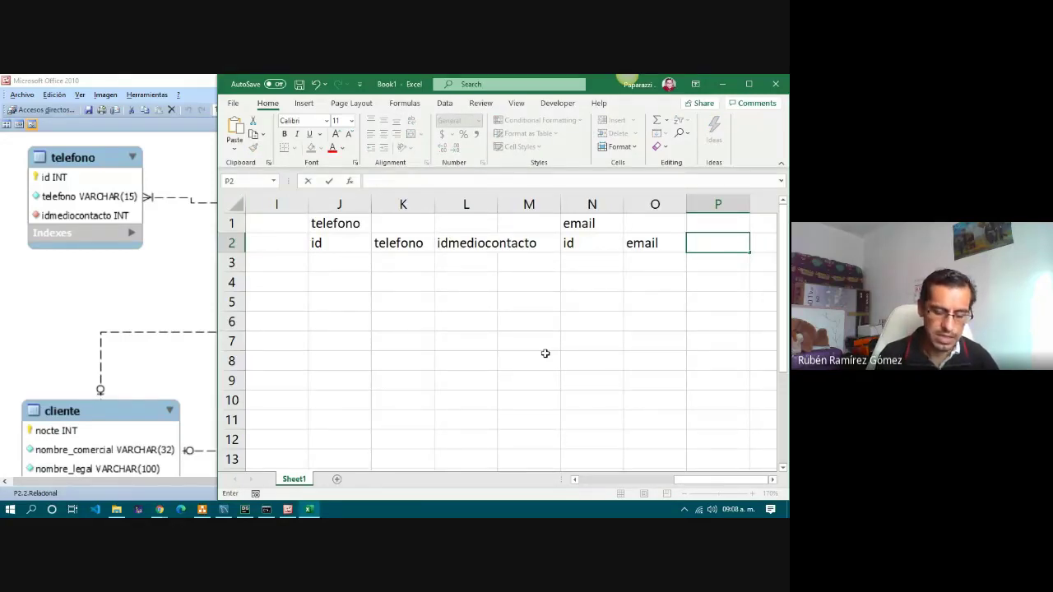
type("idmedio")
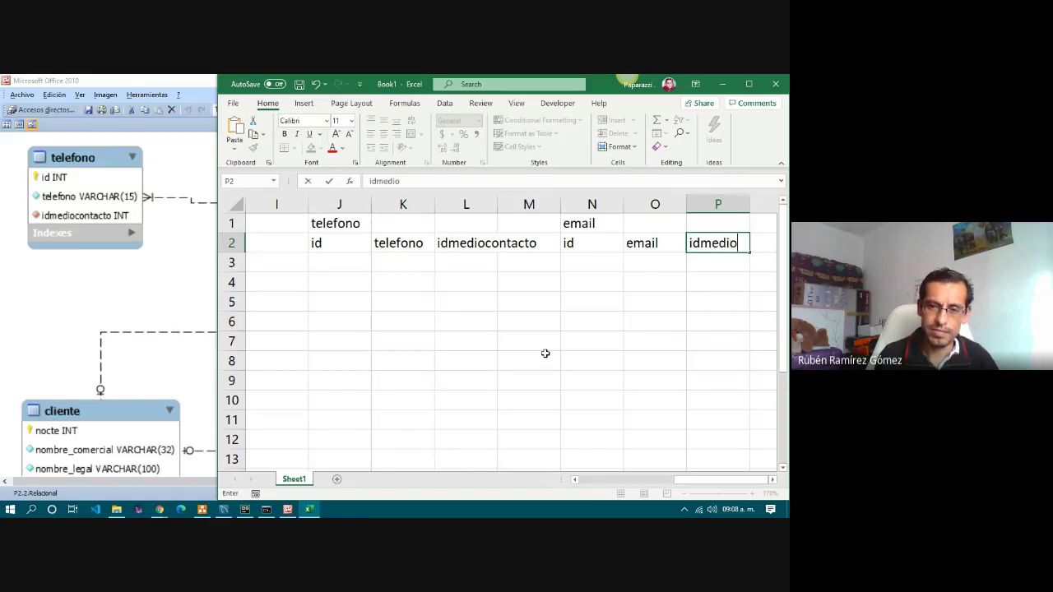
type("contacto")
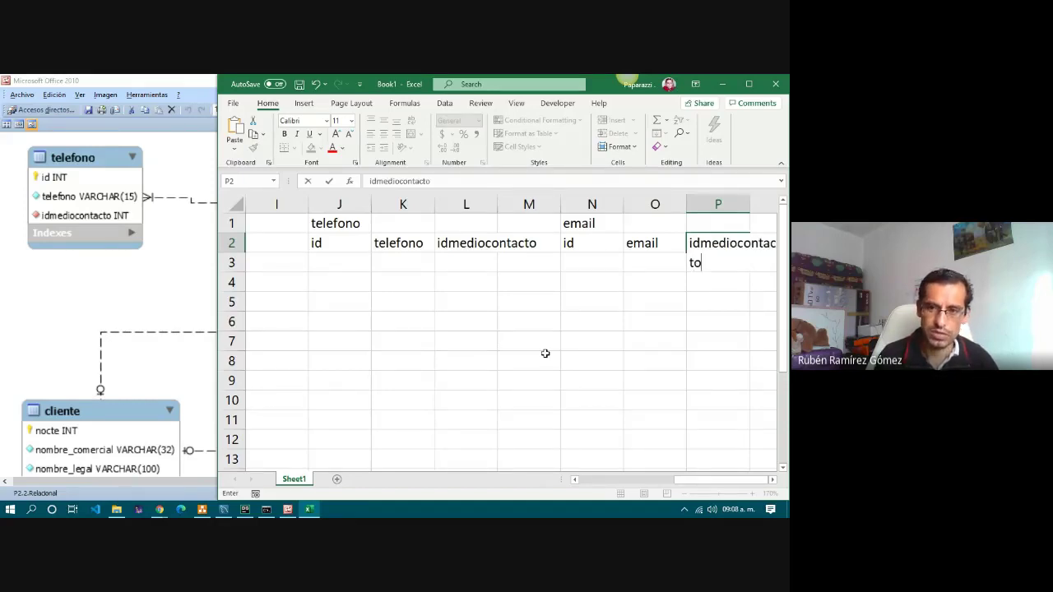
key("Return")
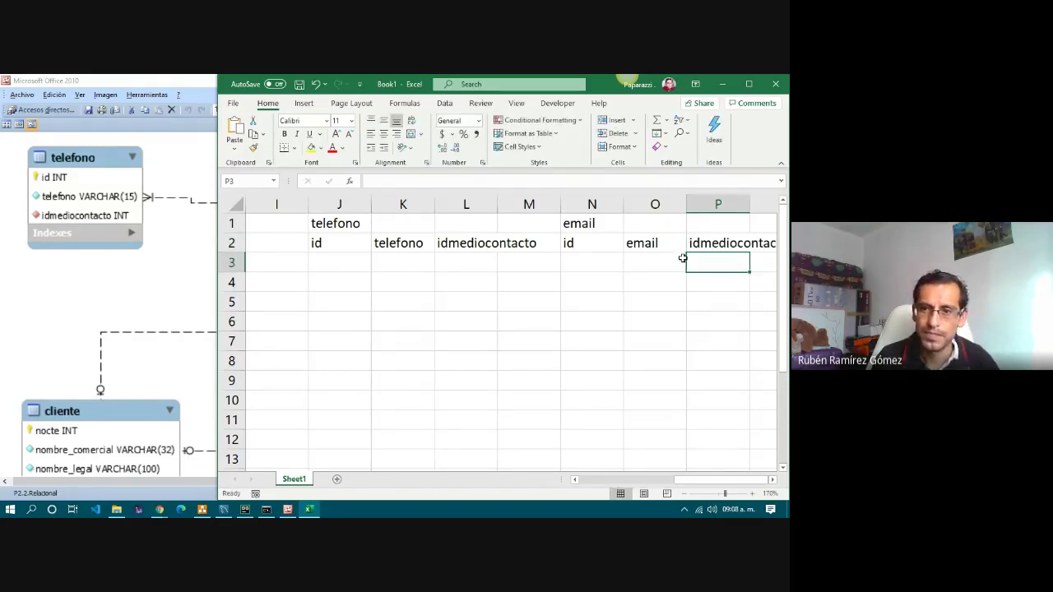
left_click(710, 242)
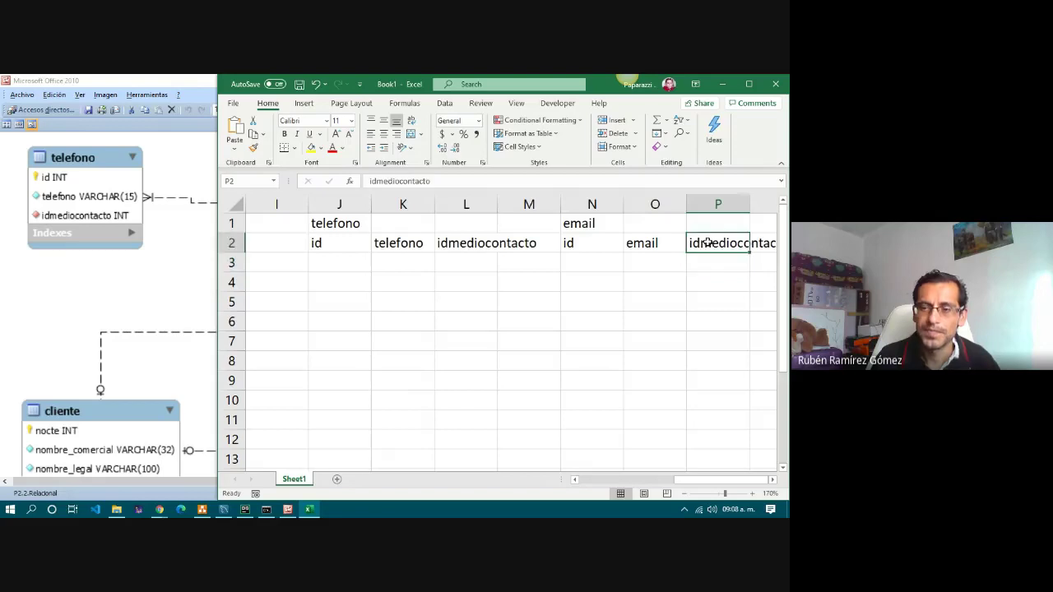
Maximize Excel and format A2:C13 as a light-styled table with headers.
left_click(749, 85)
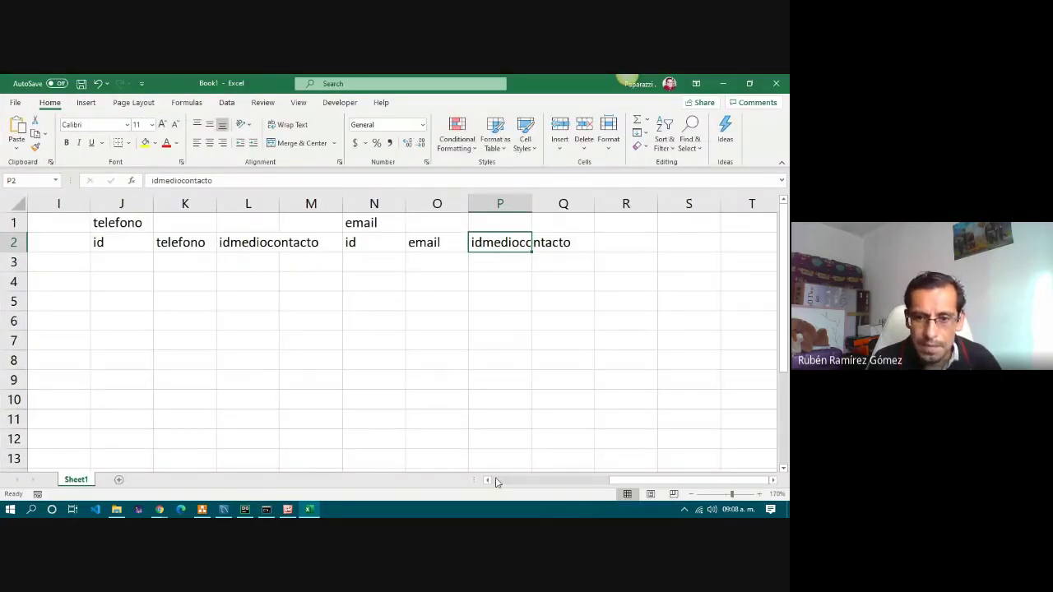
left_click(497, 482)
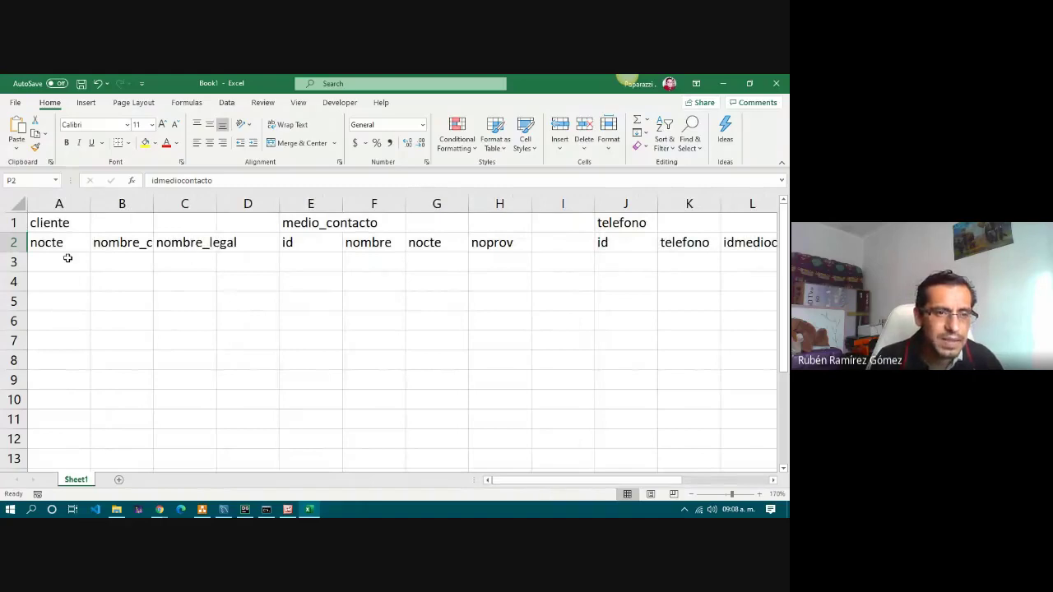
left_click_drag(50, 242, 189, 457)
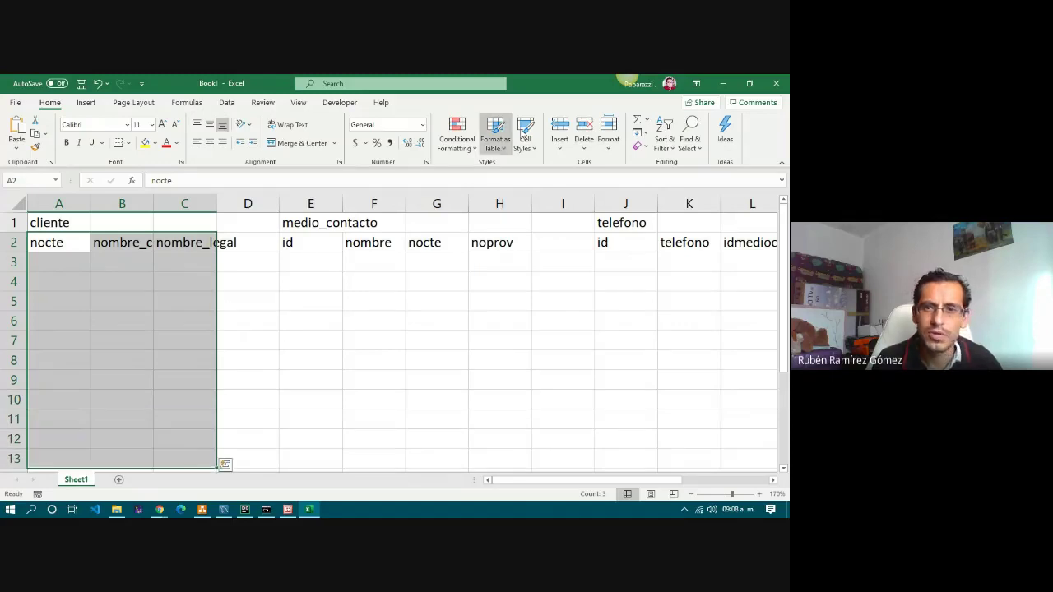
left_click(498, 136)
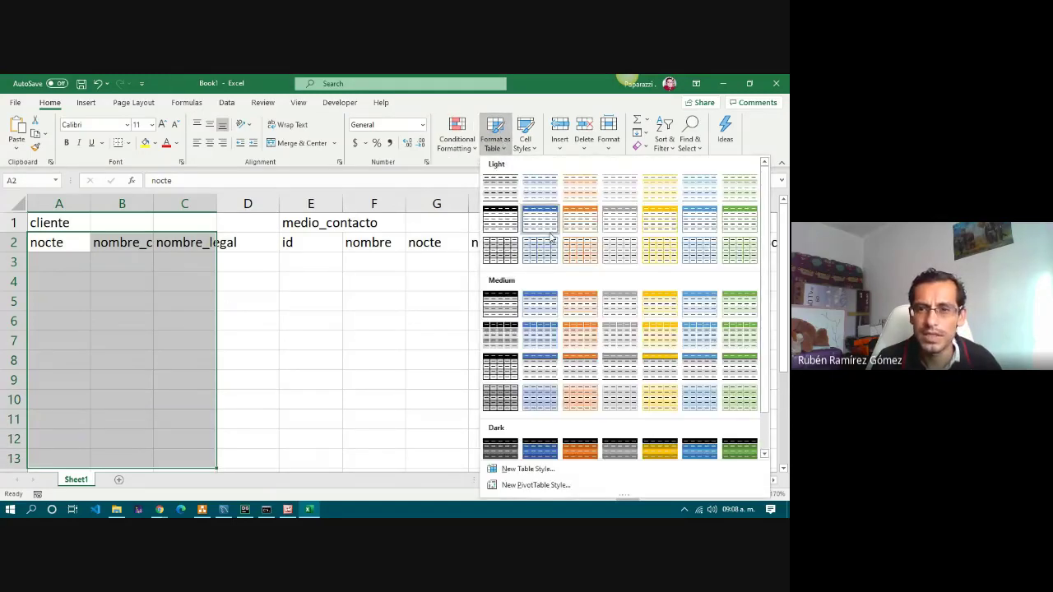
left_click(545, 228)
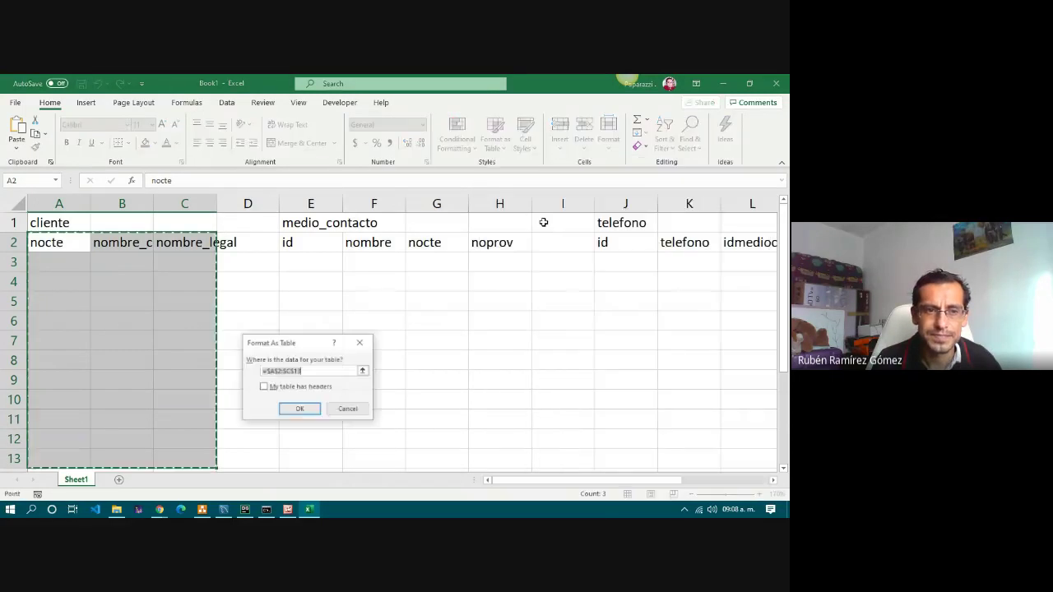
left_click(294, 388)
left_click(301, 409)
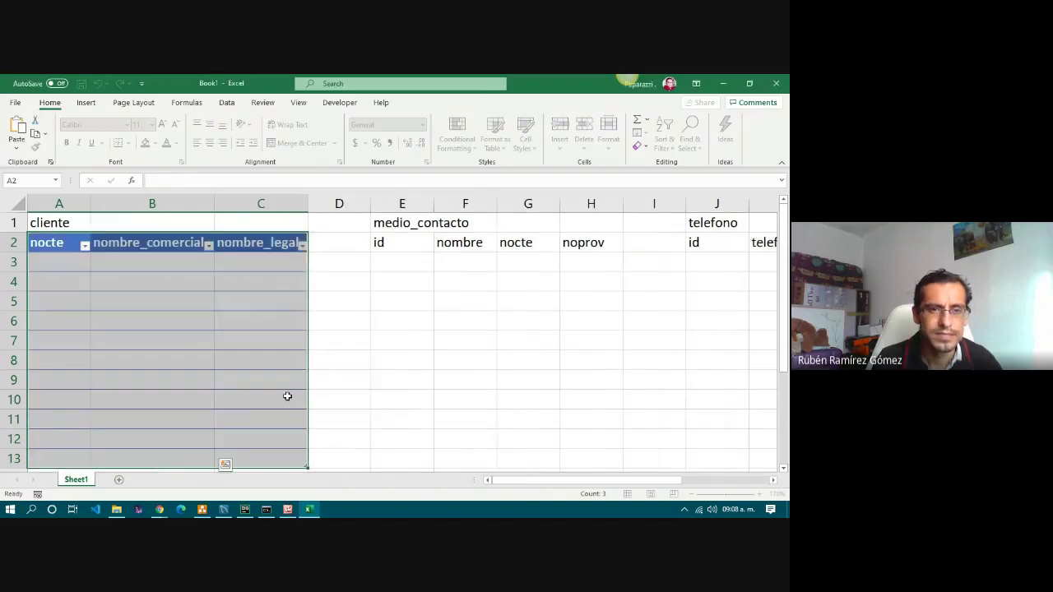
left_click(181, 297)
left_click(74, 223)
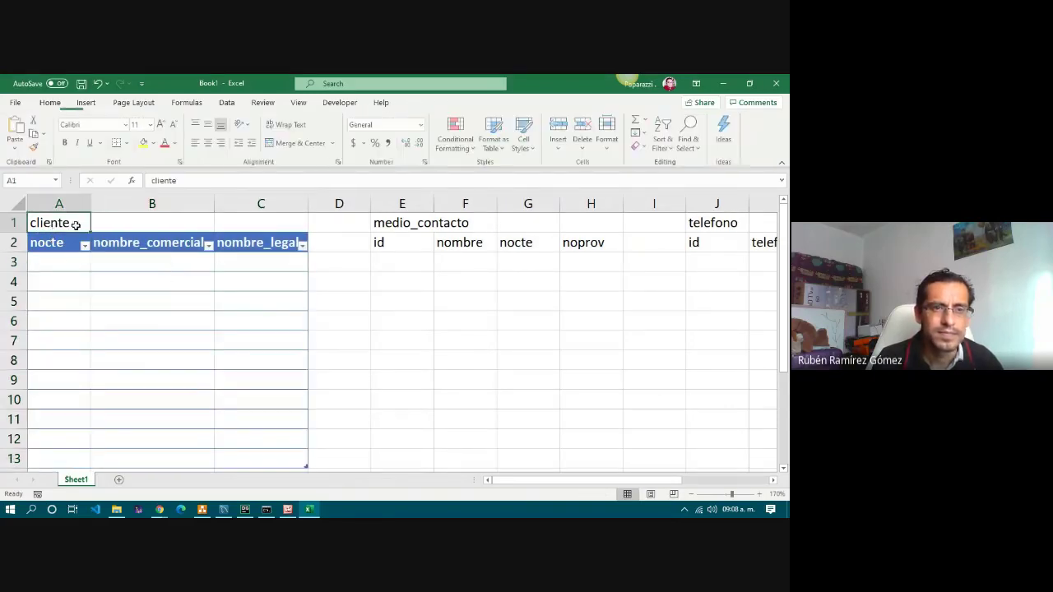
Apply the Heading 4 cell style to the cliente title A1:C1 and medio_contacto title E1:H1.
left_click_drag(49, 224, 270, 223)
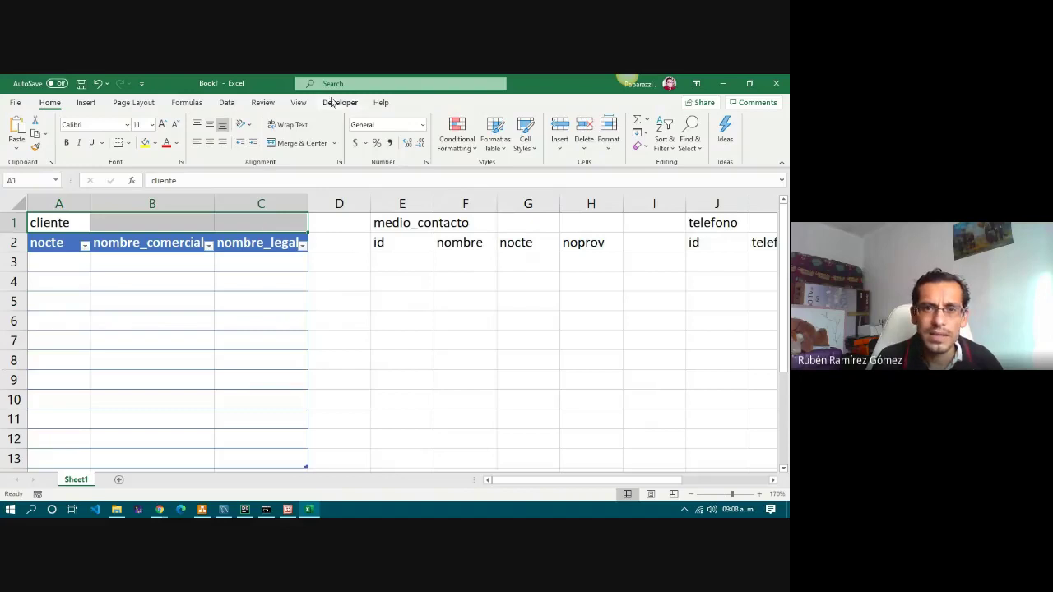
left_click(525, 136)
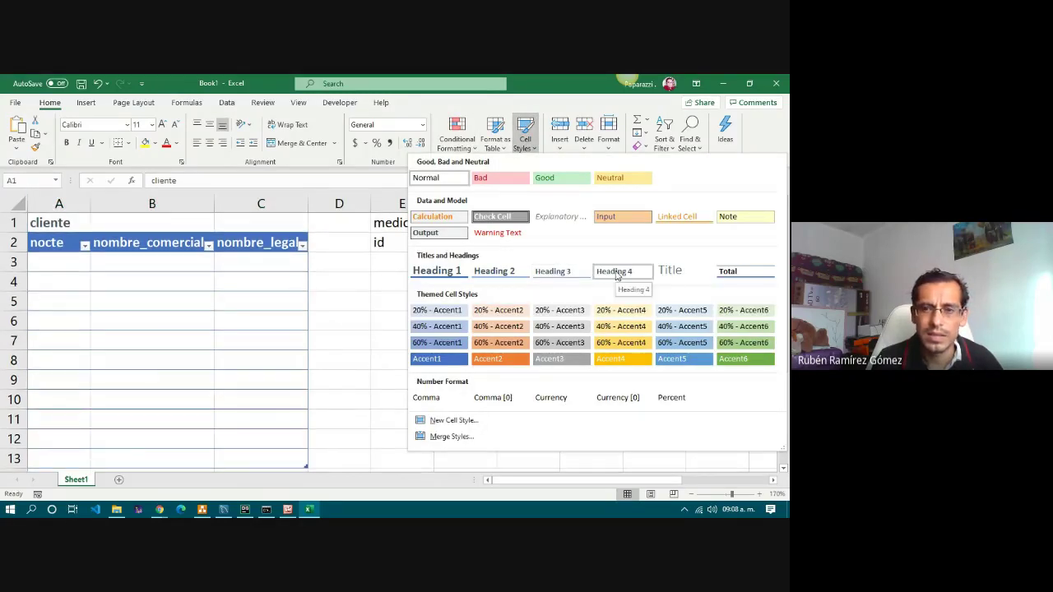
left_click(616, 273)
left_click(339, 281)
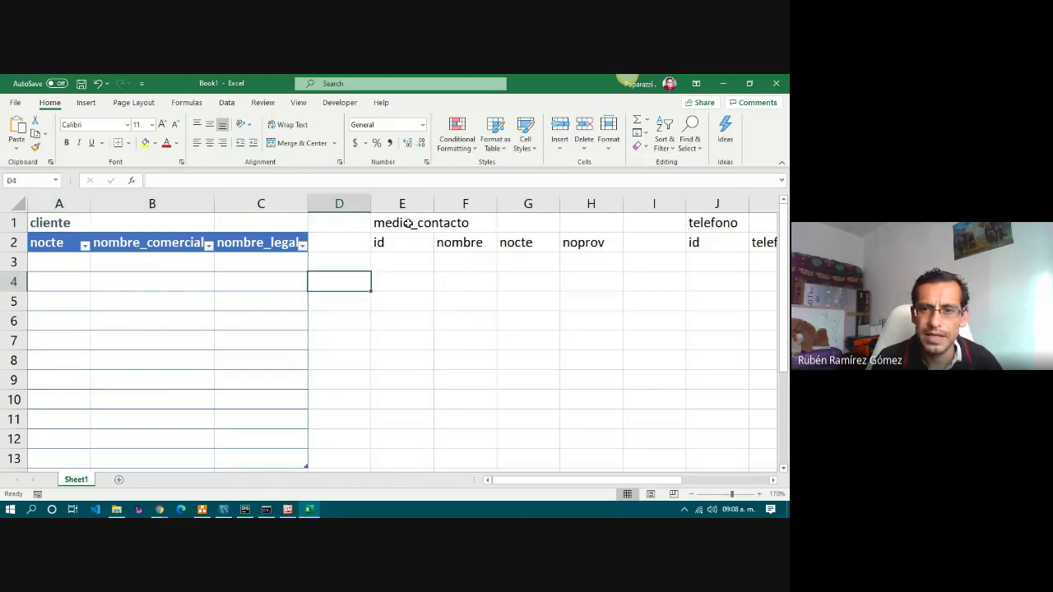
left_click_drag(409, 223, 588, 225)
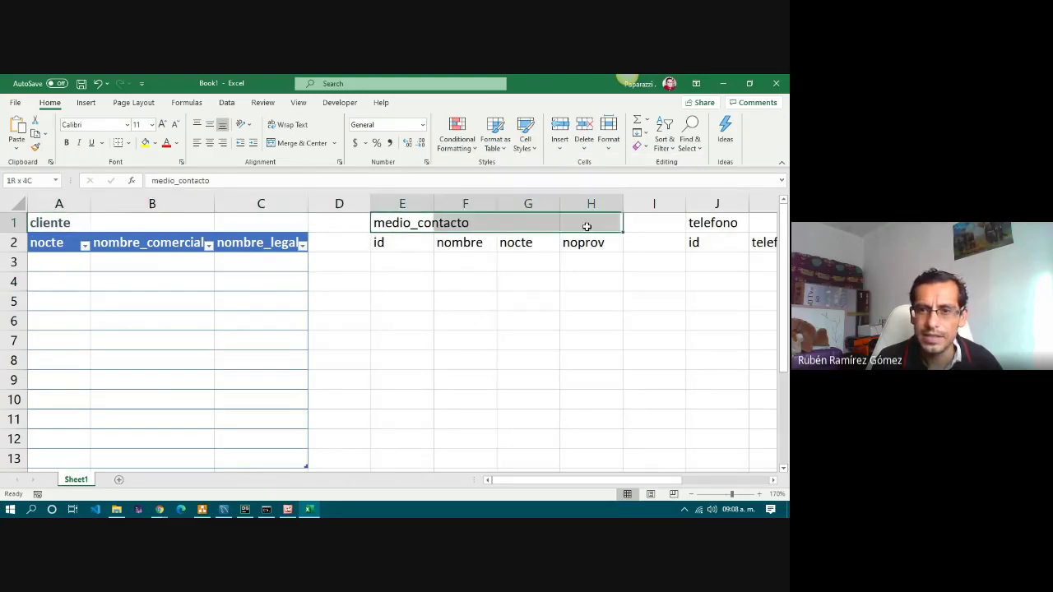
left_click(527, 146)
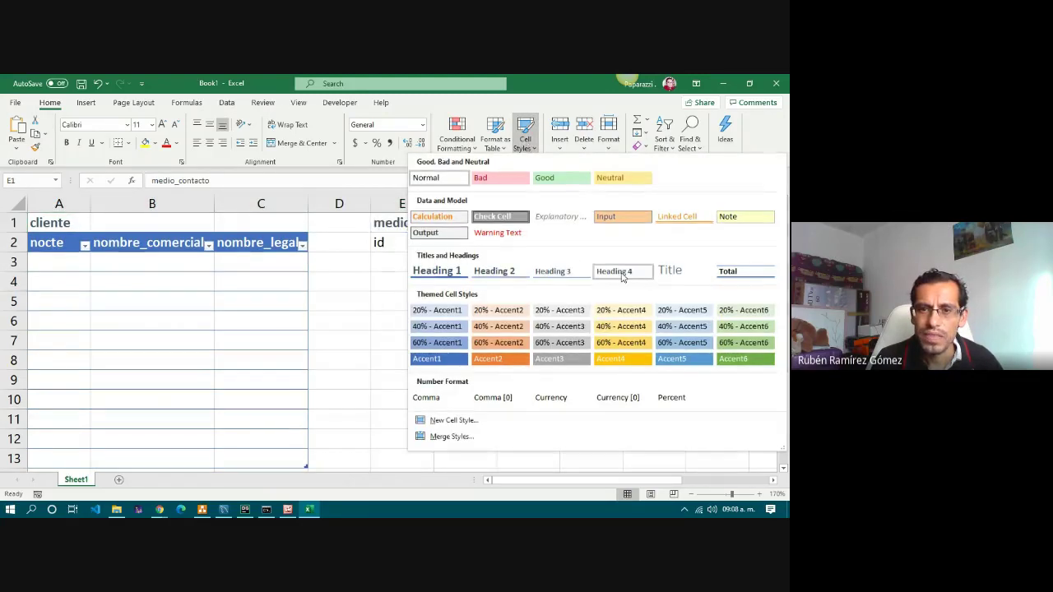
left_click(623, 273)
Format E2:H13 as an orange light-styled table with headers.
left_click_drag(404, 239, 605, 463)
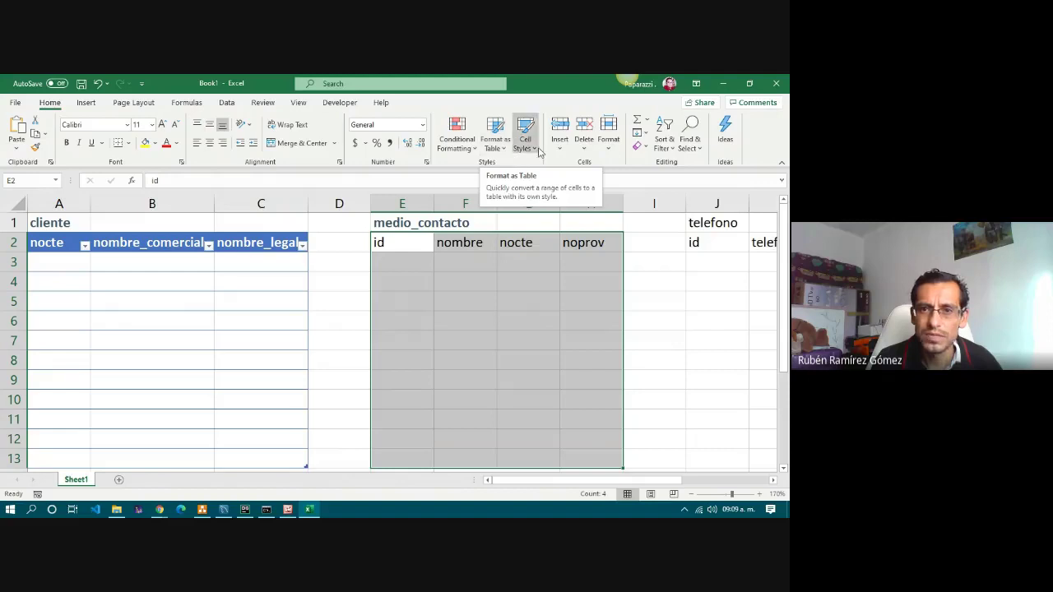
left_click(495, 133)
left_click(573, 222)
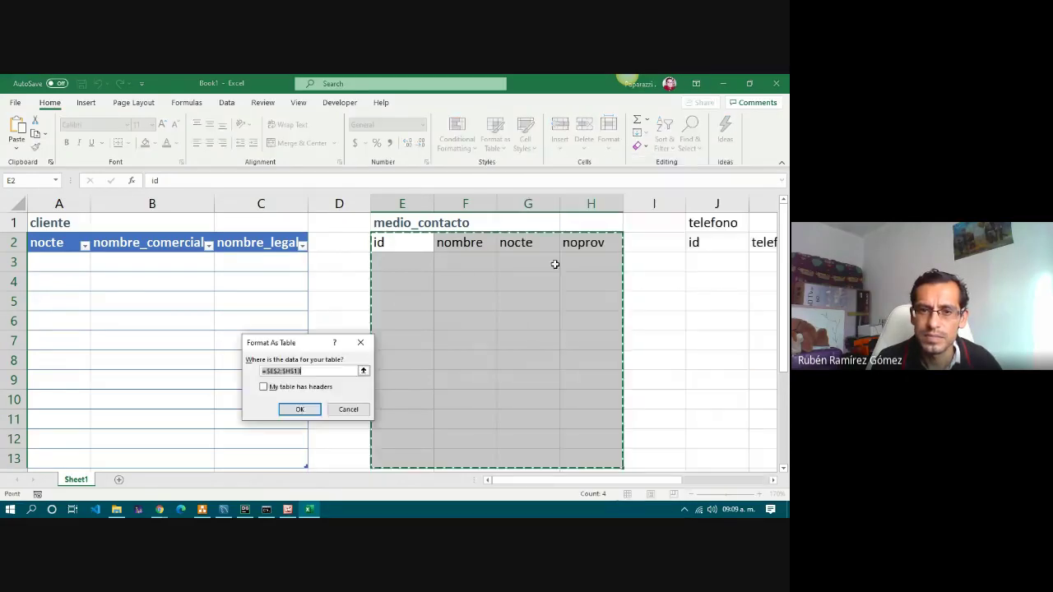
left_click(263, 387)
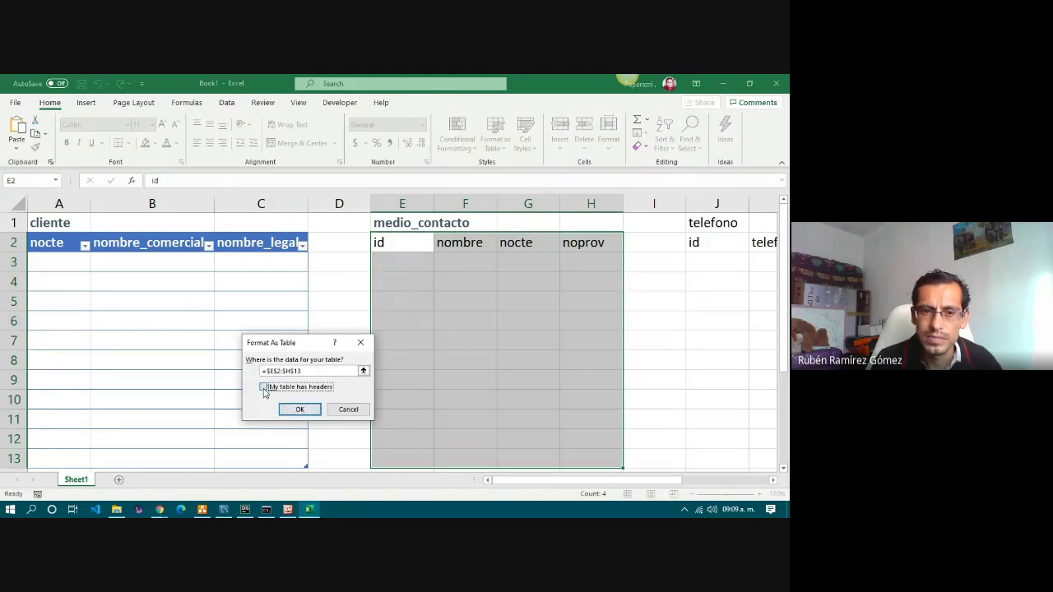
left_click(298, 409)
Autofit columns E–H and merge and centre medio_contacto across E1:H1.
left_click(491, 329)
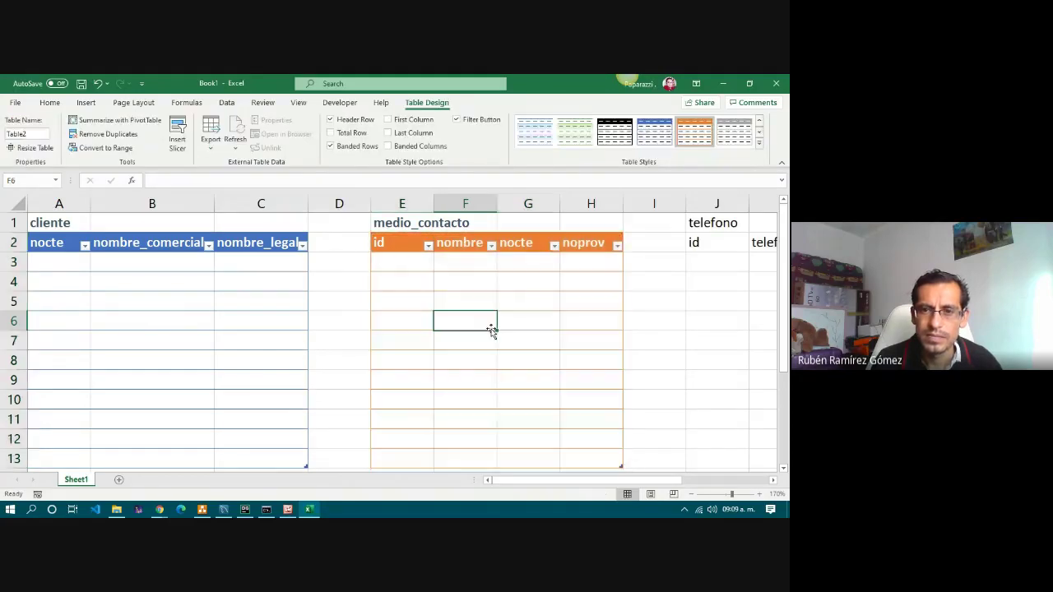
left_click_drag(402, 204, 590, 205)
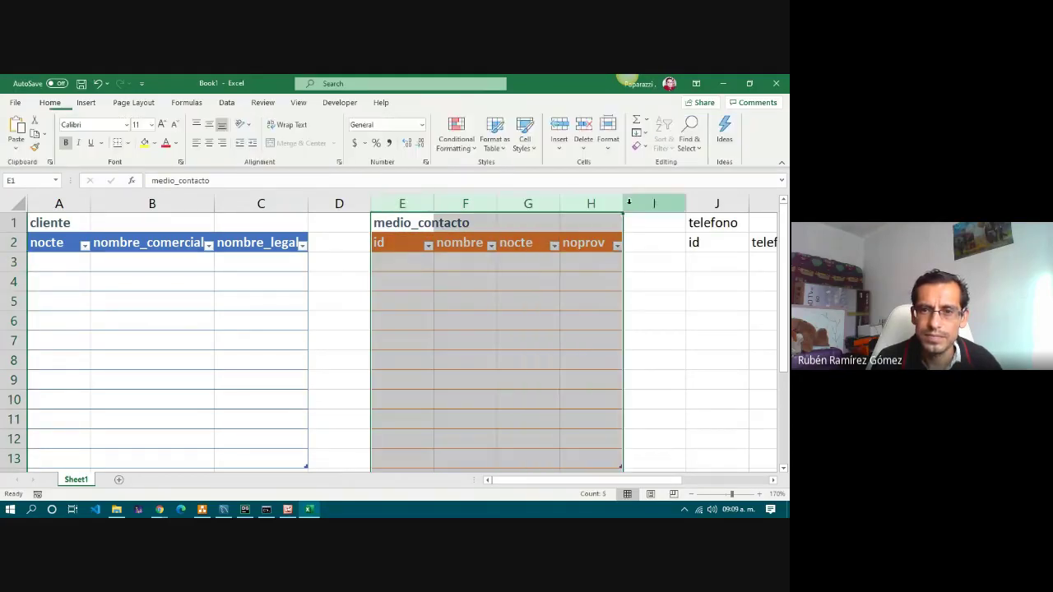
double_click(623, 204)
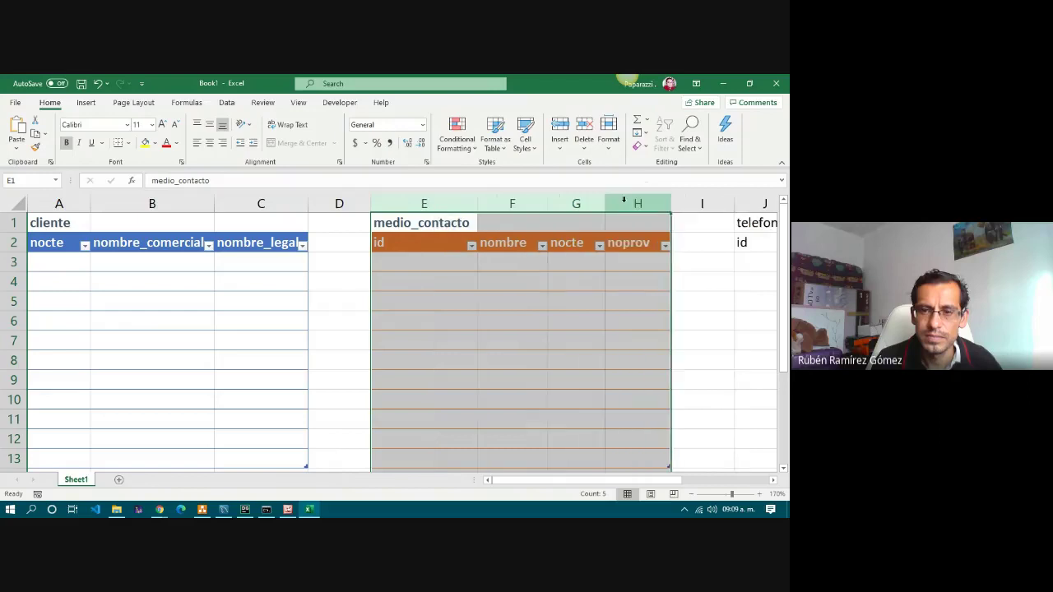
left_click(498, 322)
left_click_drag(413, 225, 637, 219)
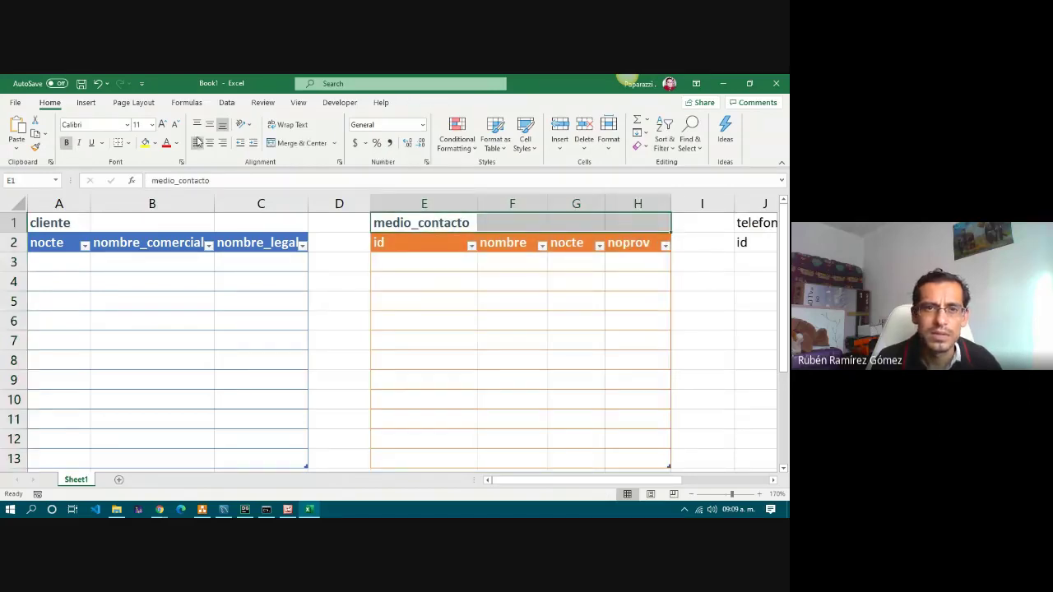
left_click(298, 143)
Refit columns E–H and merge and centre cliente across A1:C1.
left_click(412, 204)
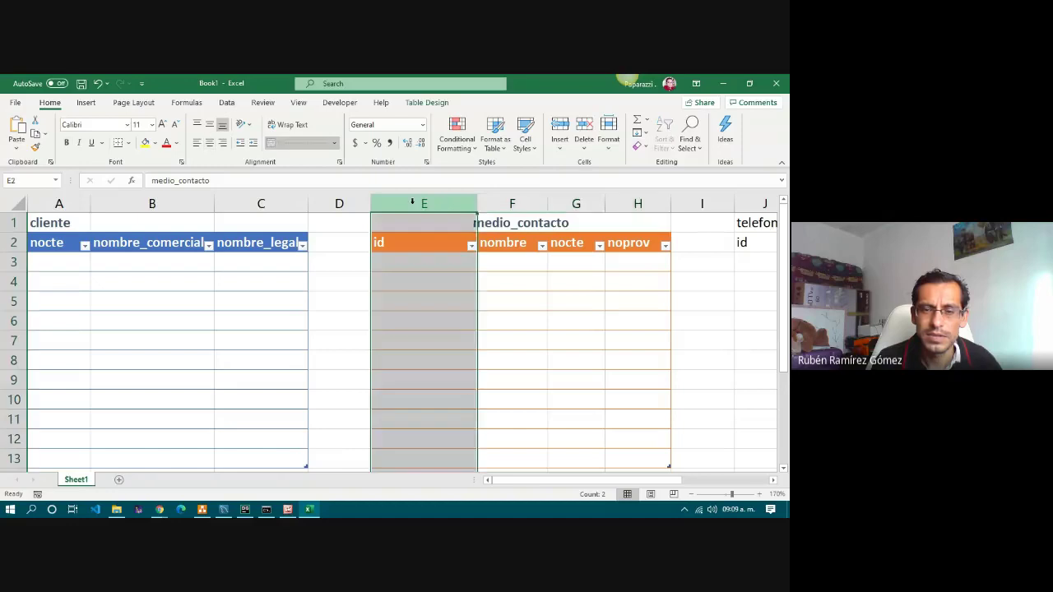
left_click_drag(412, 203, 650, 204)
double_click(670, 204)
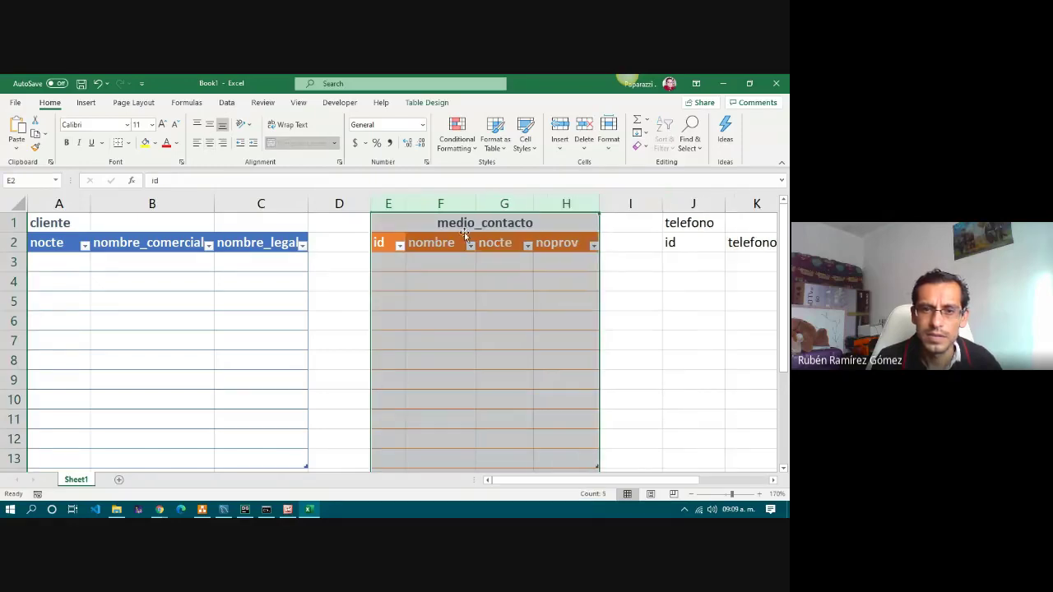
left_click_drag(72, 229, 240, 219)
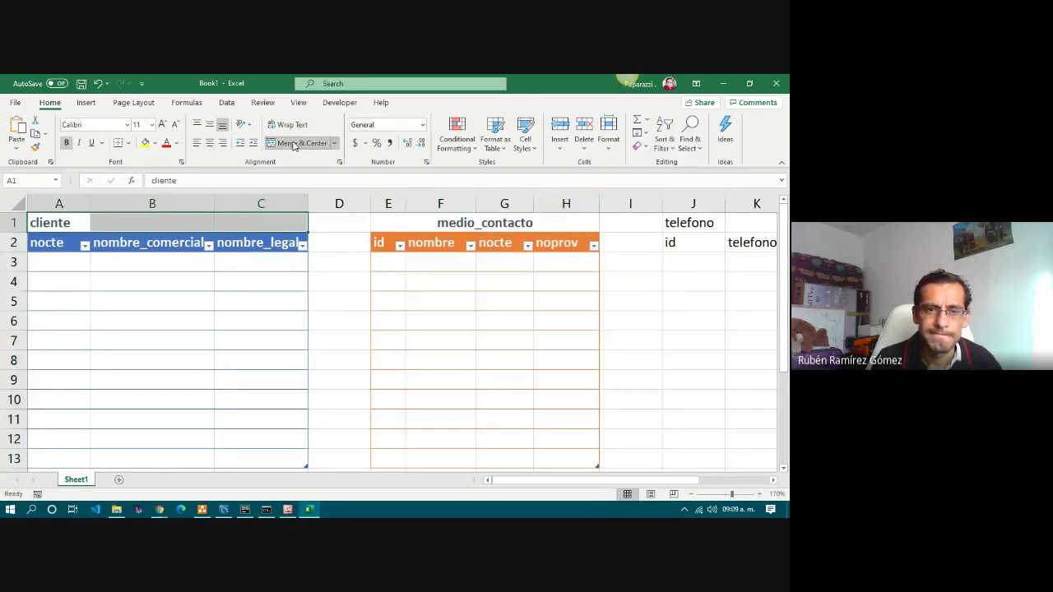
left_click(298, 143)
left_click(425, 313)
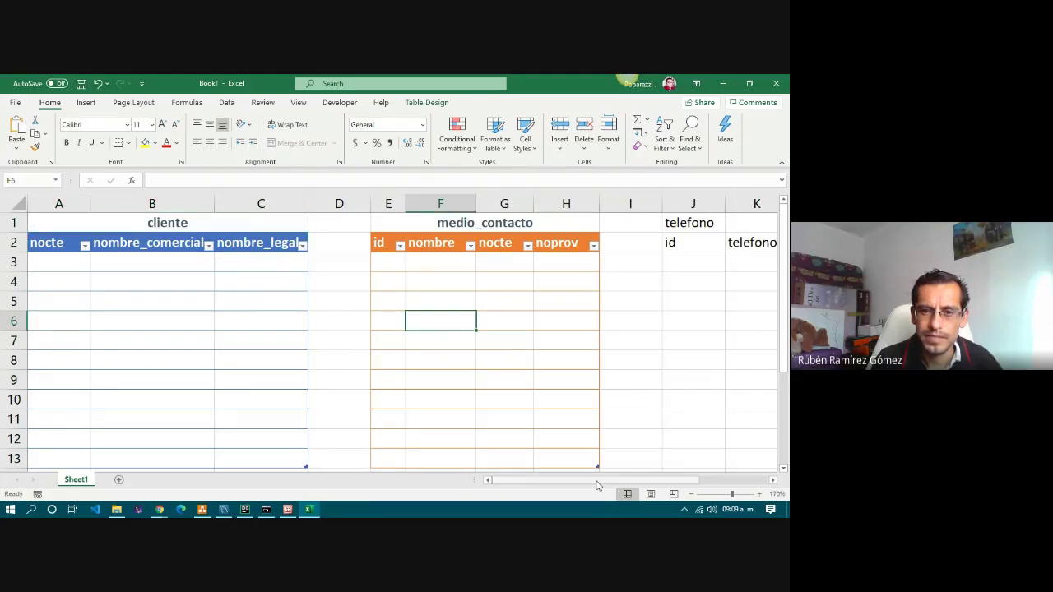
left_click_drag(604, 482, 671, 485)
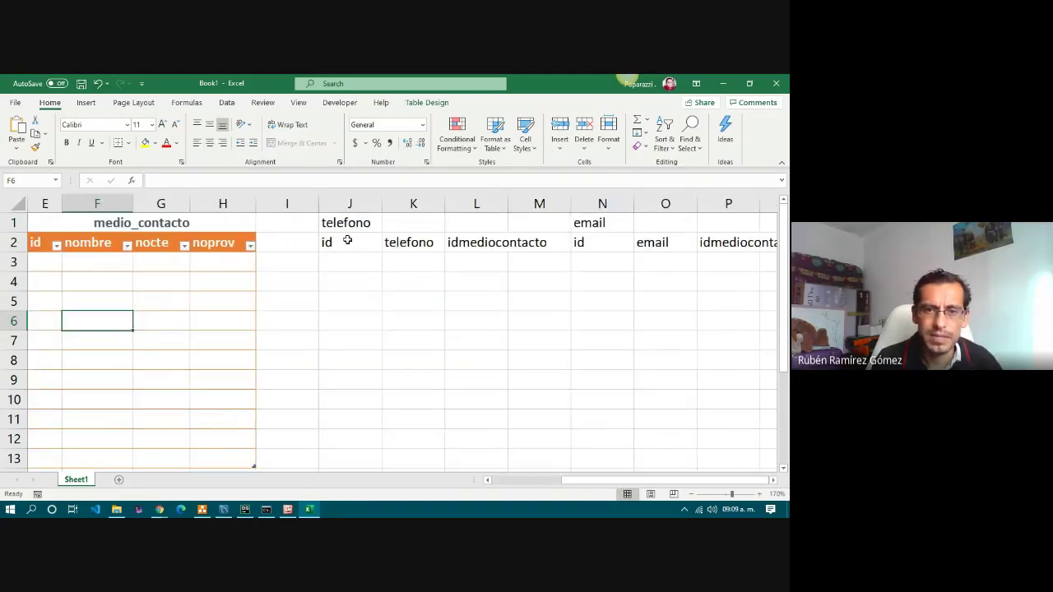
Format the telefono range J2:L13 as a light green table with headers.
left_click_drag(347, 240, 474, 458)
left_click(496, 140)
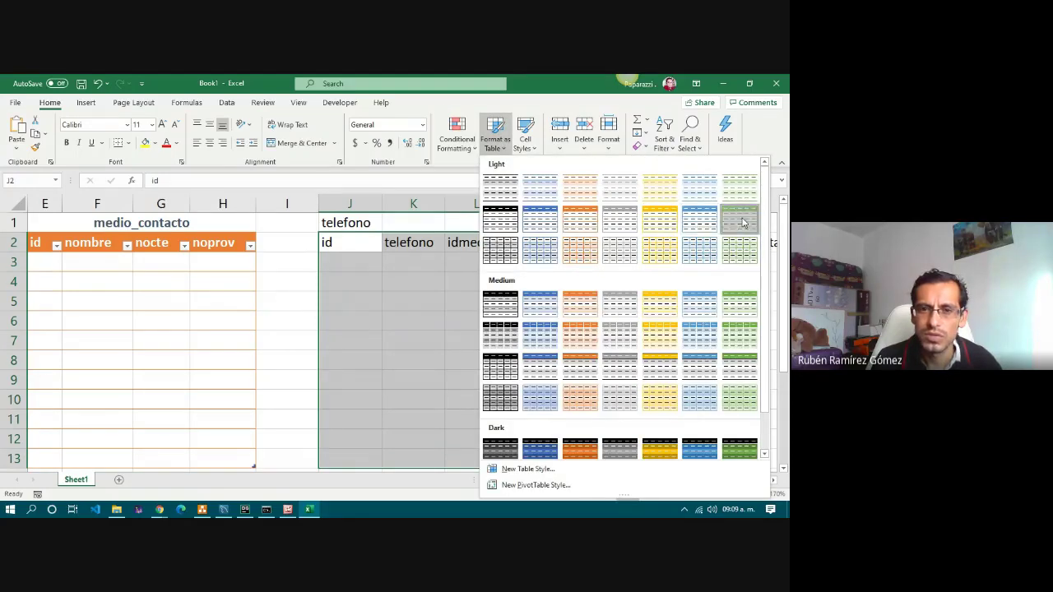
left_click(741, 221)
left_click(263, 387)
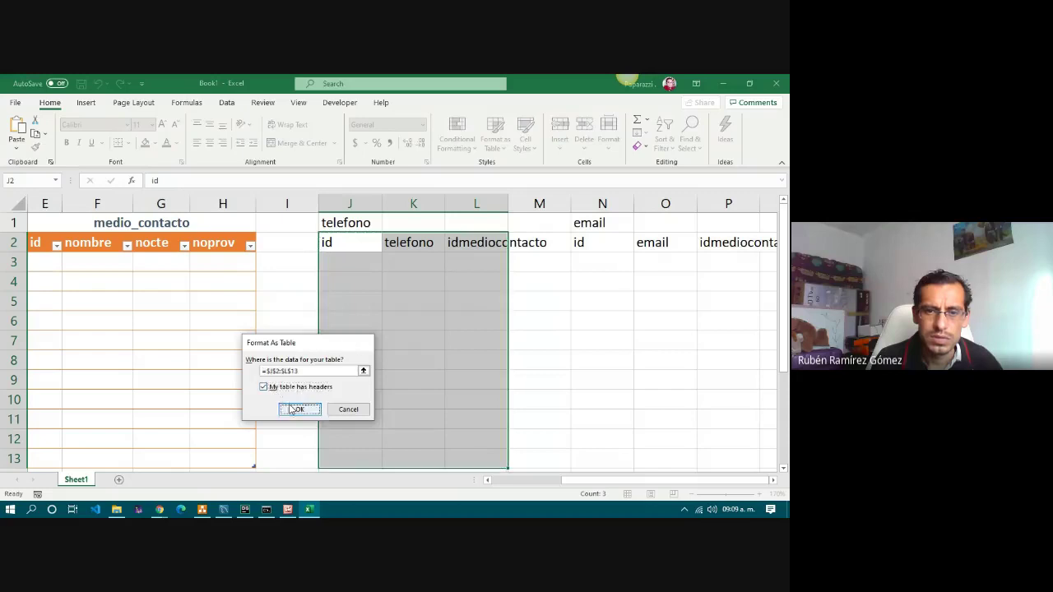
left_click(299, 409)
left_click(382, 320)
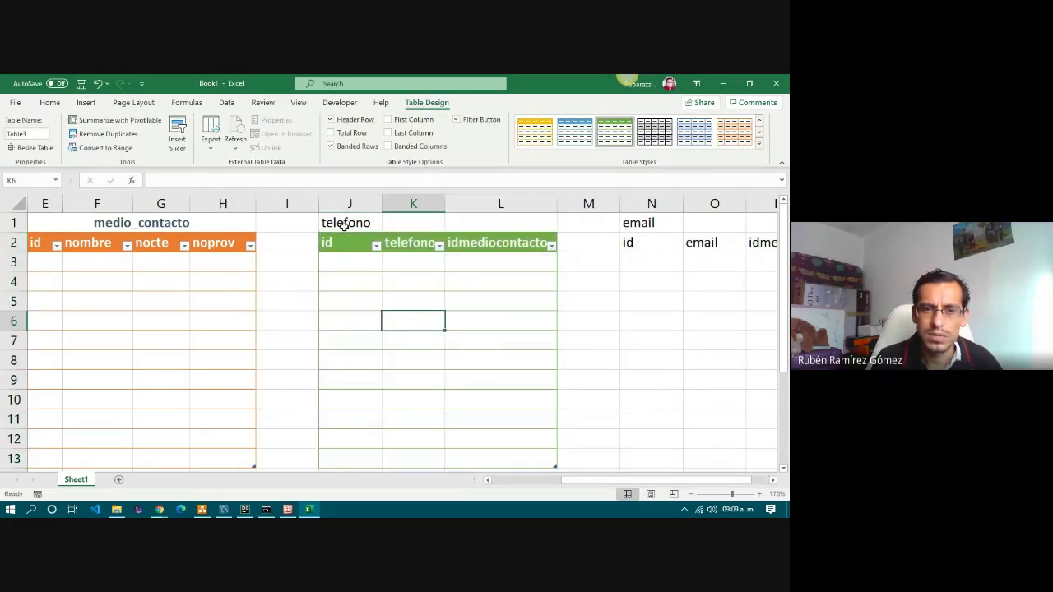
Merge and centre the telefono title across J1:L1 and give it a heading cell style.
left_click_drag(345, 224, 513, 229)
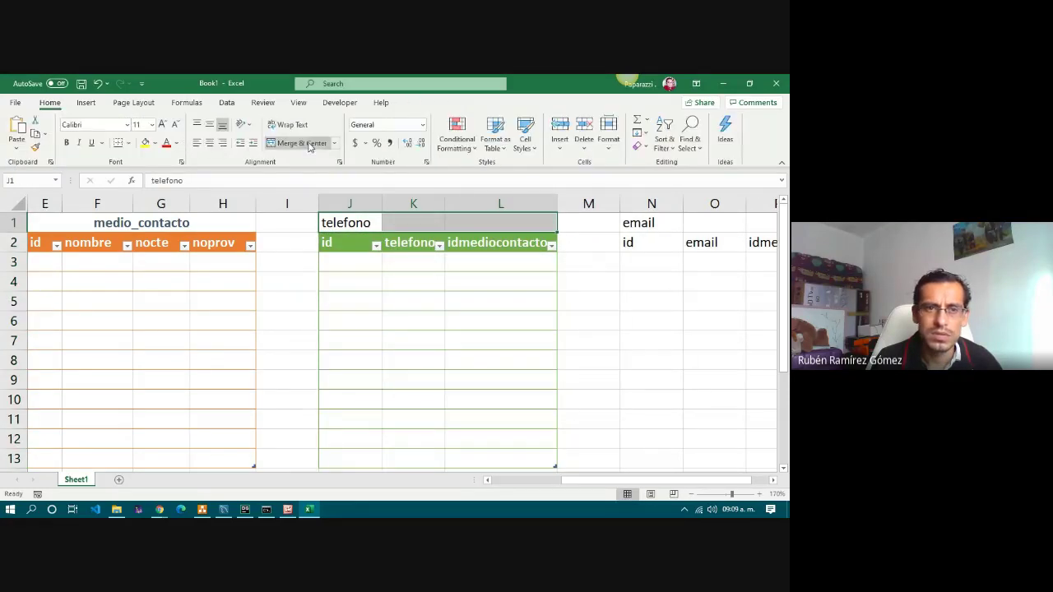
left_click(297, 143)
left_click(526, 138)
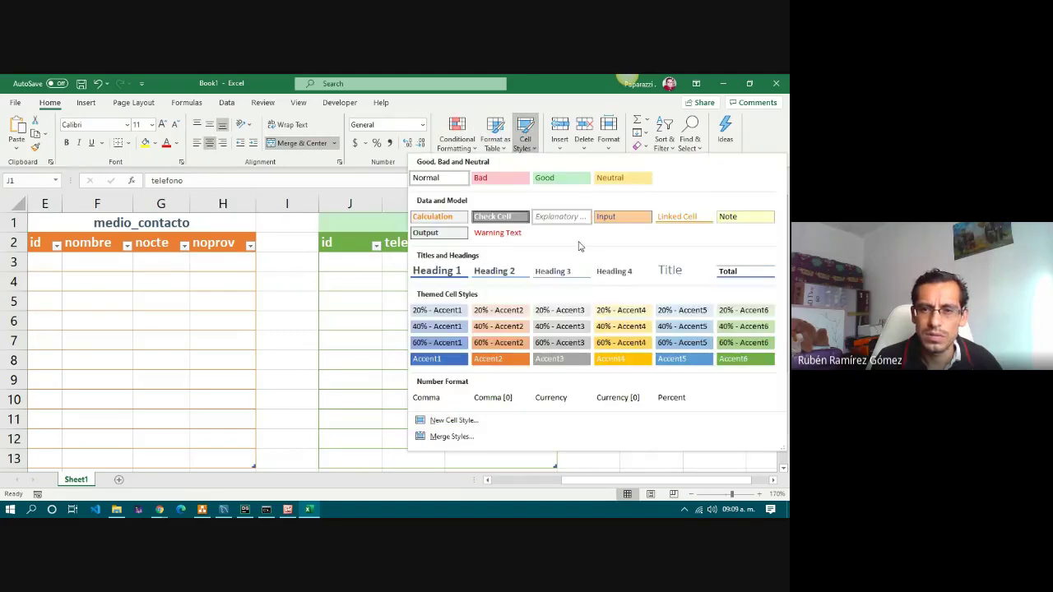
left_click(616, 271)
left_click(493, 306)
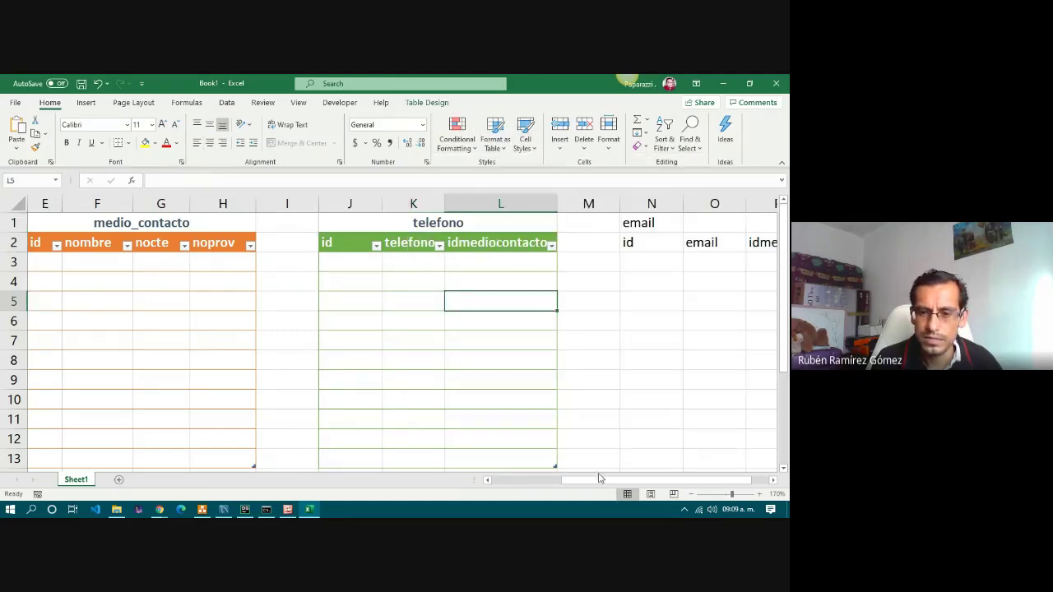
scroll(600, 479, "right", 1)
Turn the email range N2:P13 into a light gray table with headers.
left_click_drag(623, 244, 755, 246)
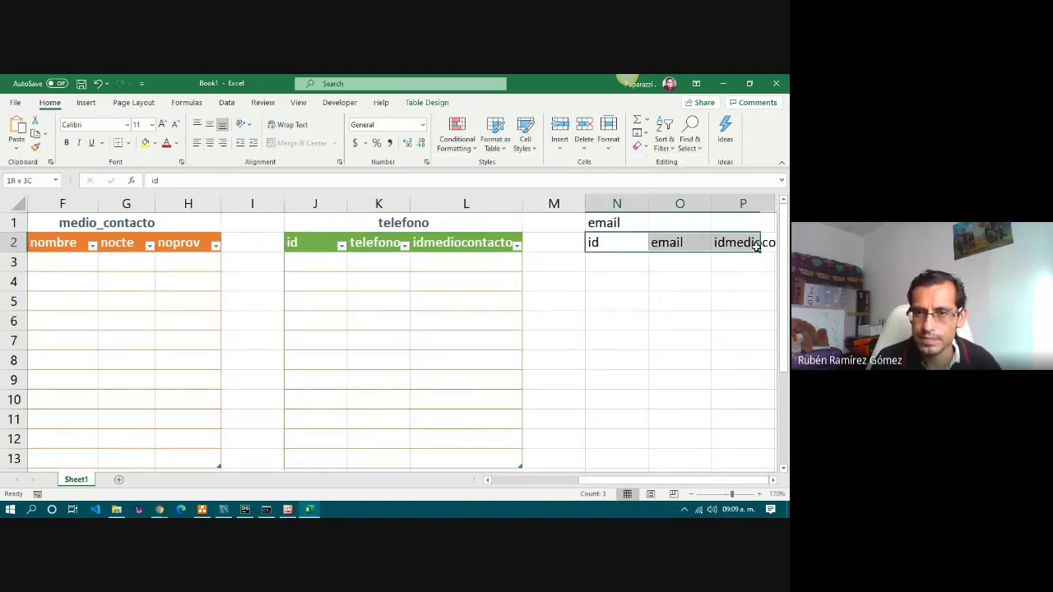
left_click(504, 155)
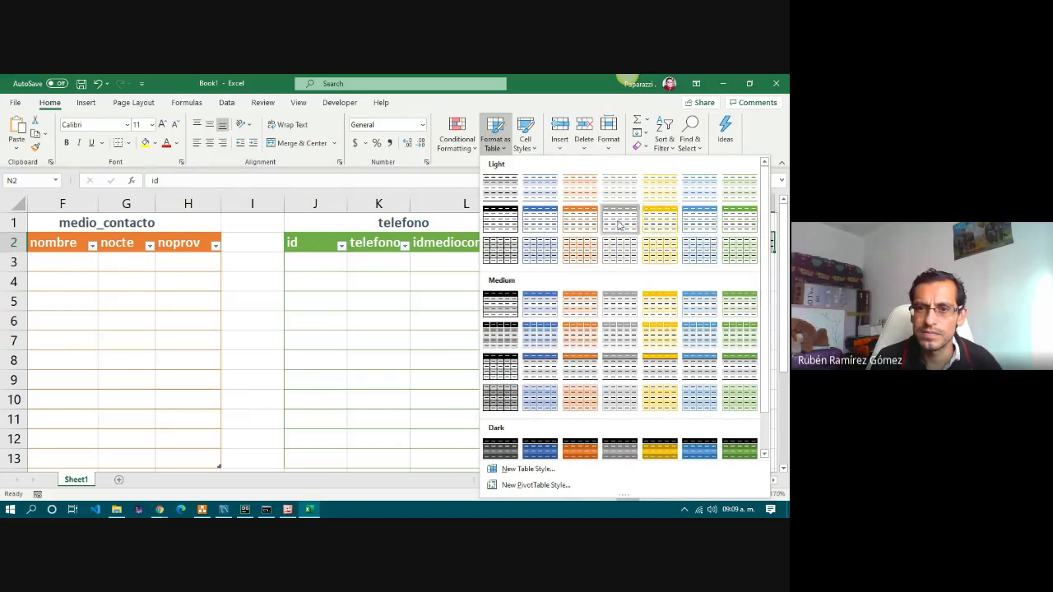
left_click(654, 228)
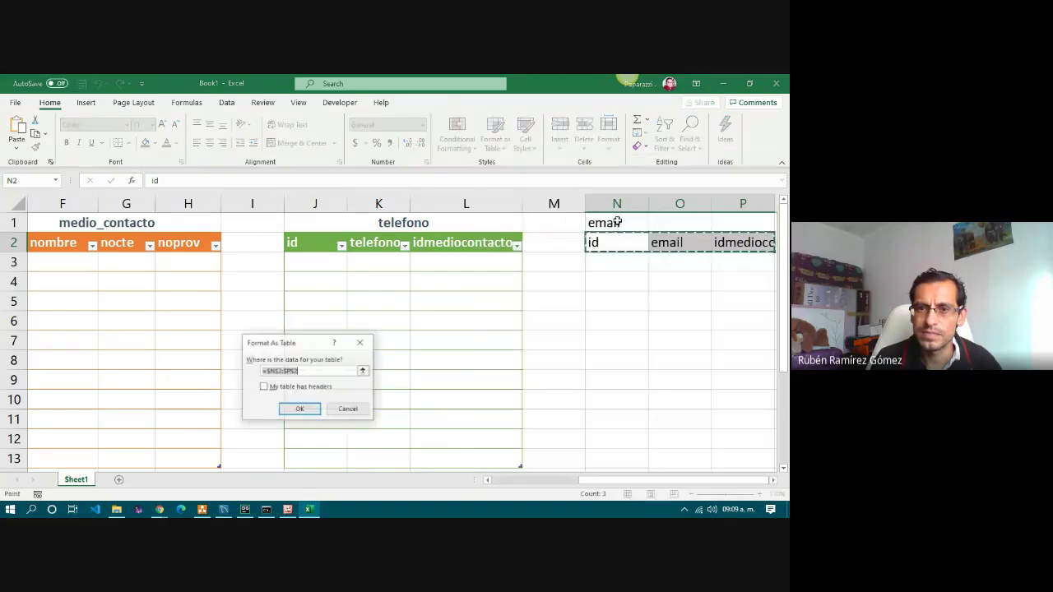
left_click(348, 410)
key("shift+Down")
key("shift+Down")
key("shift+Down")
key("shift+Down")
key("shift+Down")
key("shift+Down")
key("shift+Down")
key("shift+Down")
key("shift+Down")
key("shift+Down")
key("shift+Down")
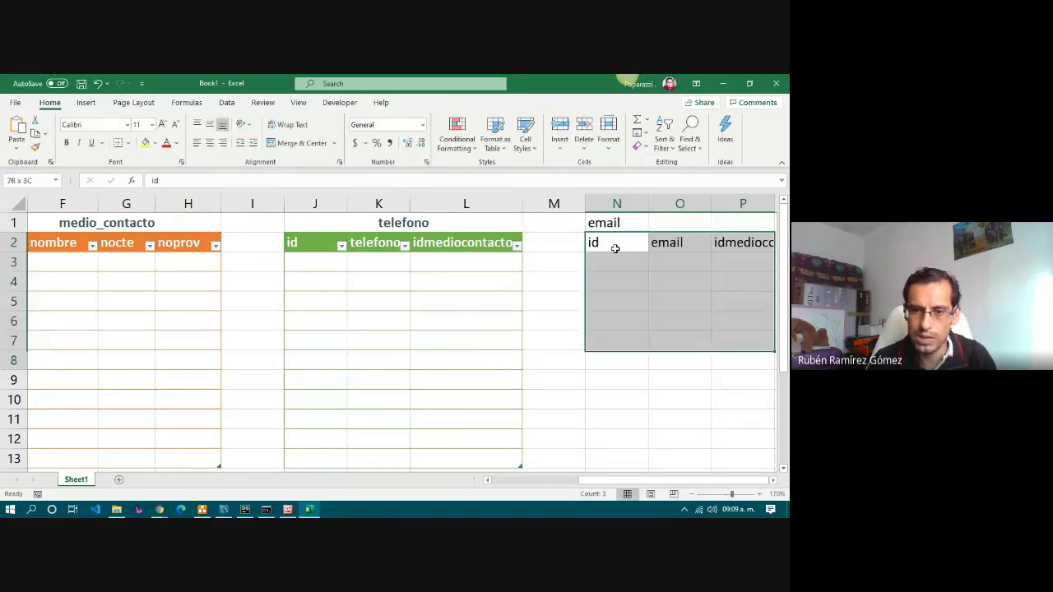
left_click(494, 142)
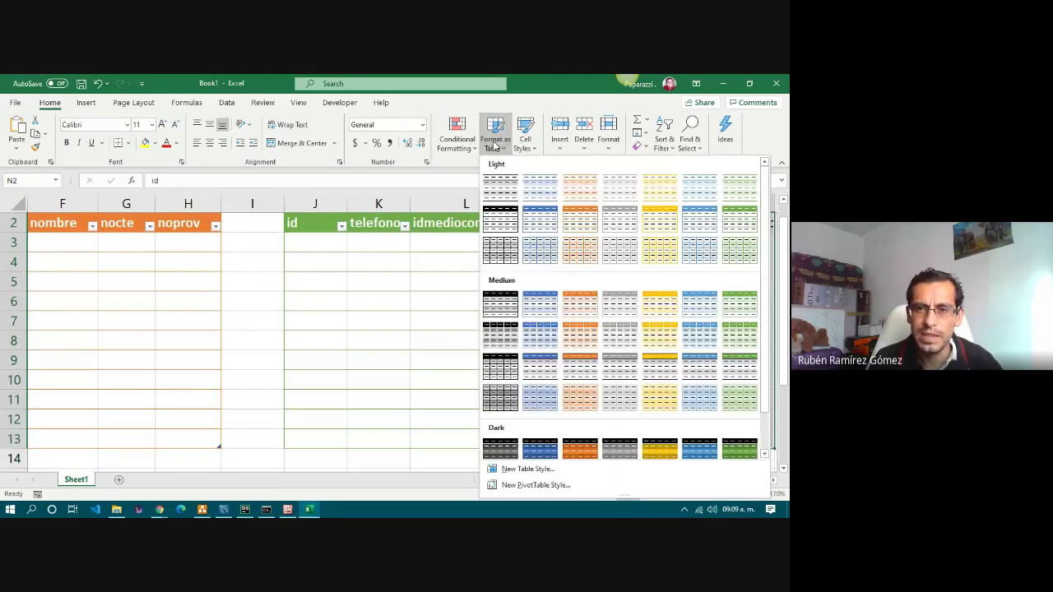
left_click(619, 219)
left_click(312, 393)
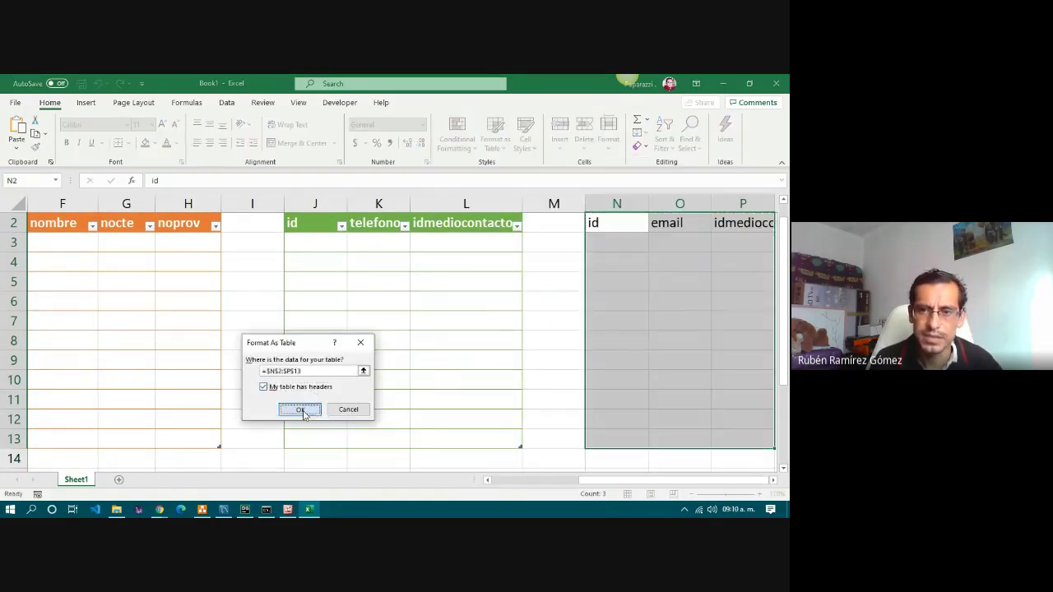
left_click(300, 409)
Give the email title N1:P1 the Heading 4 style and merge and centre it.
left_click_drag(613, 222, 721, 233)
left_click_drag(632, 484, 650, 484)
left_click(497, 138)
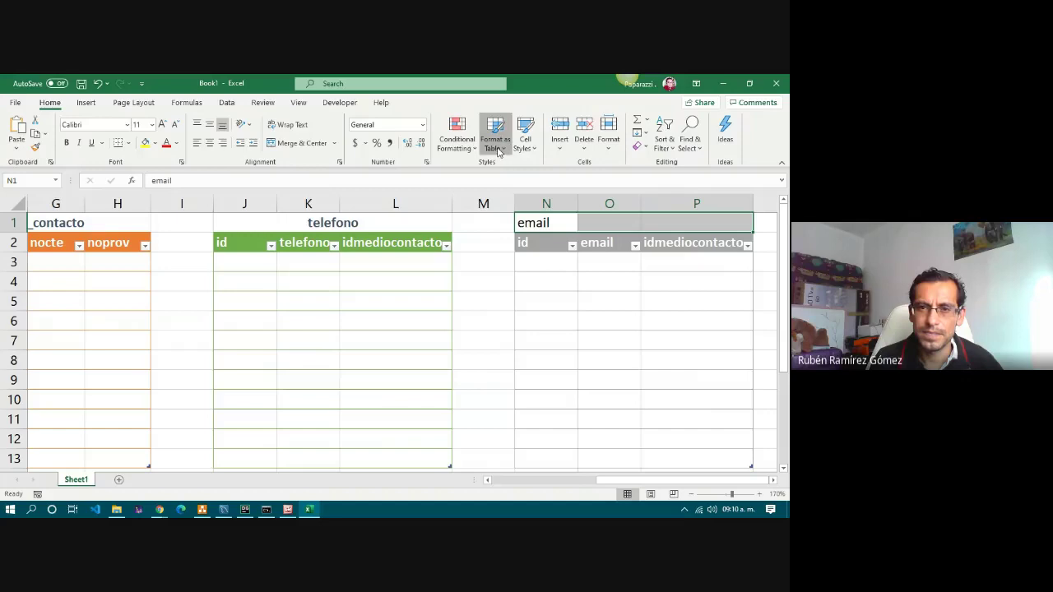
left_click(496, 139)
left_click(532, 141)
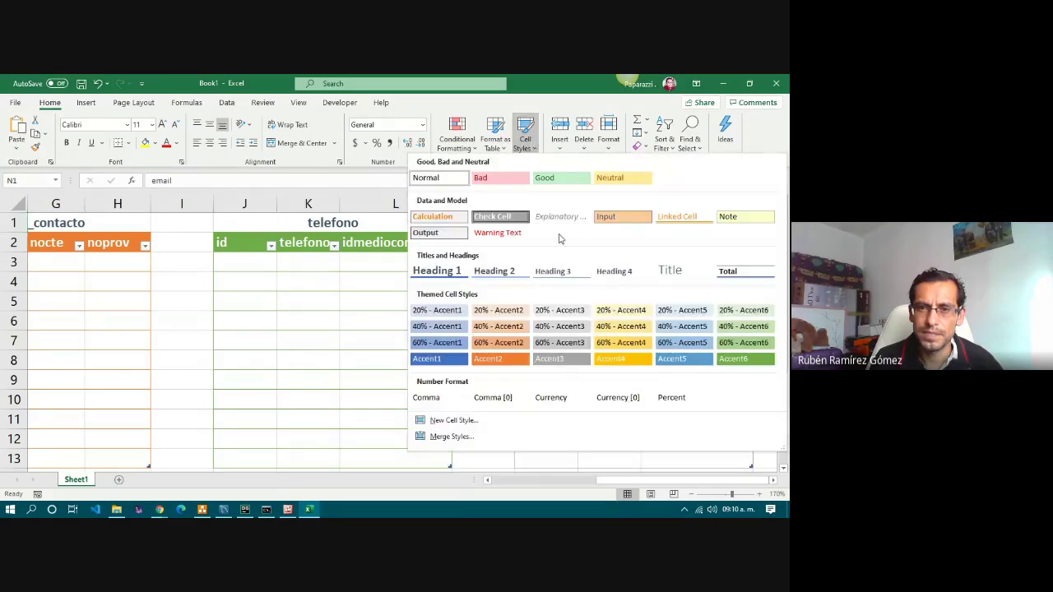
left_click(610, 275)
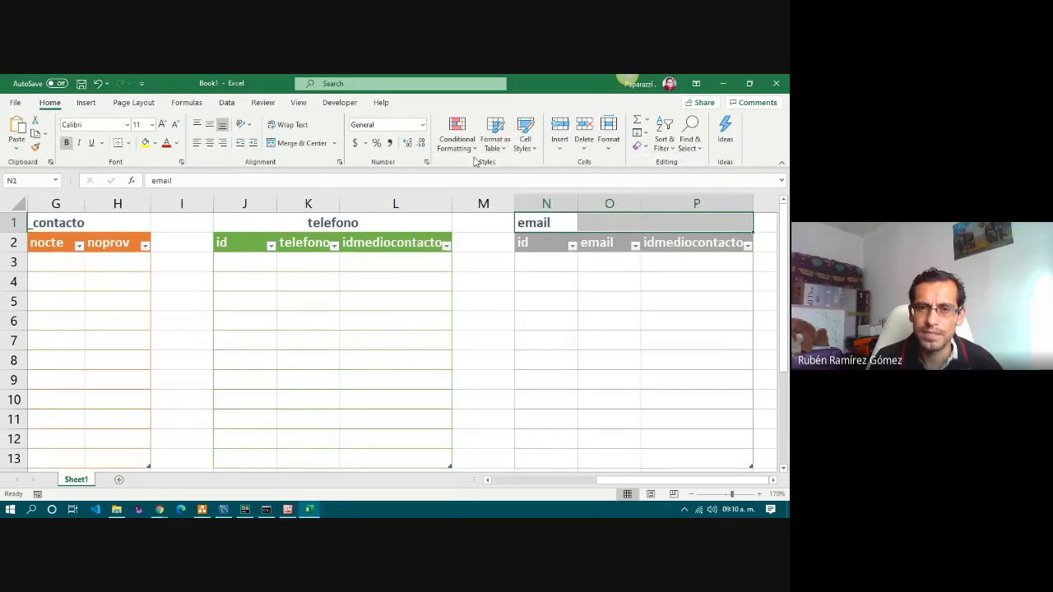
left_click(302, 142)
left_click(593, 337)
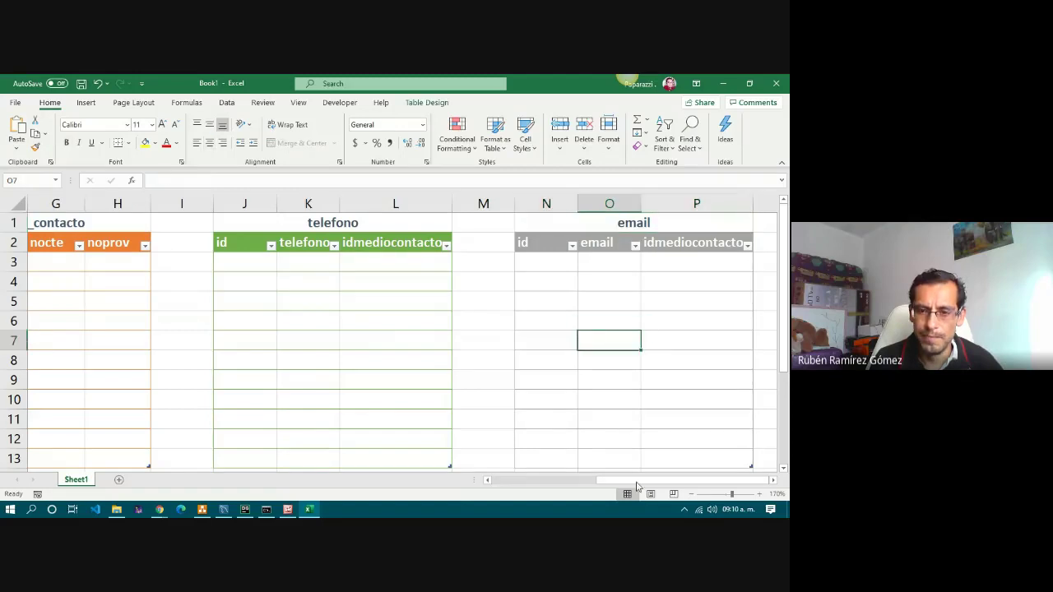
left_click_drag(661, 485, 470, 486)
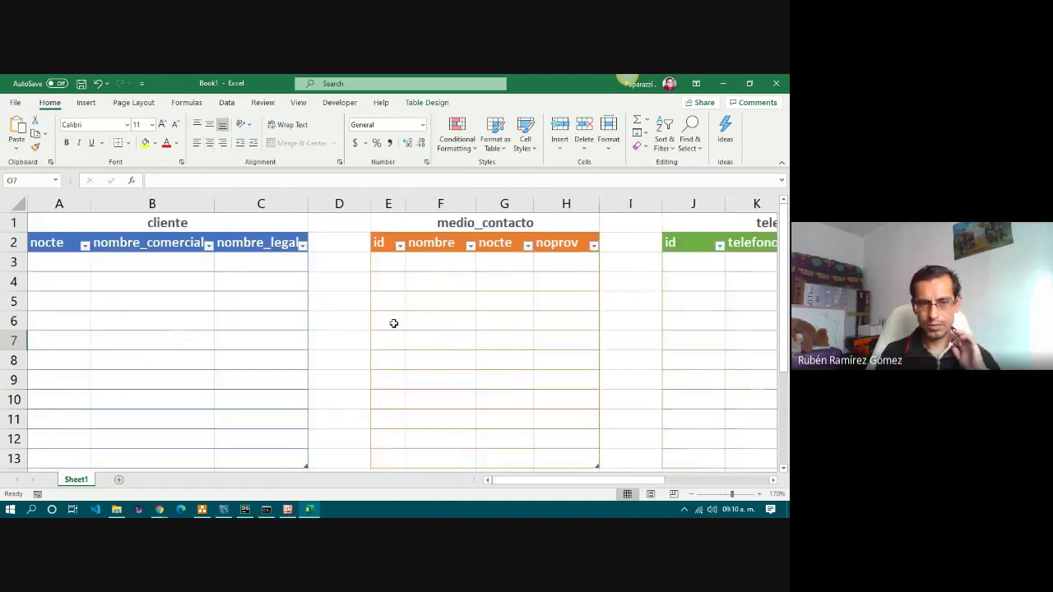
Switch from the workbook to MySQL Workbench to view the schema's tables.
left_click(189, 226)
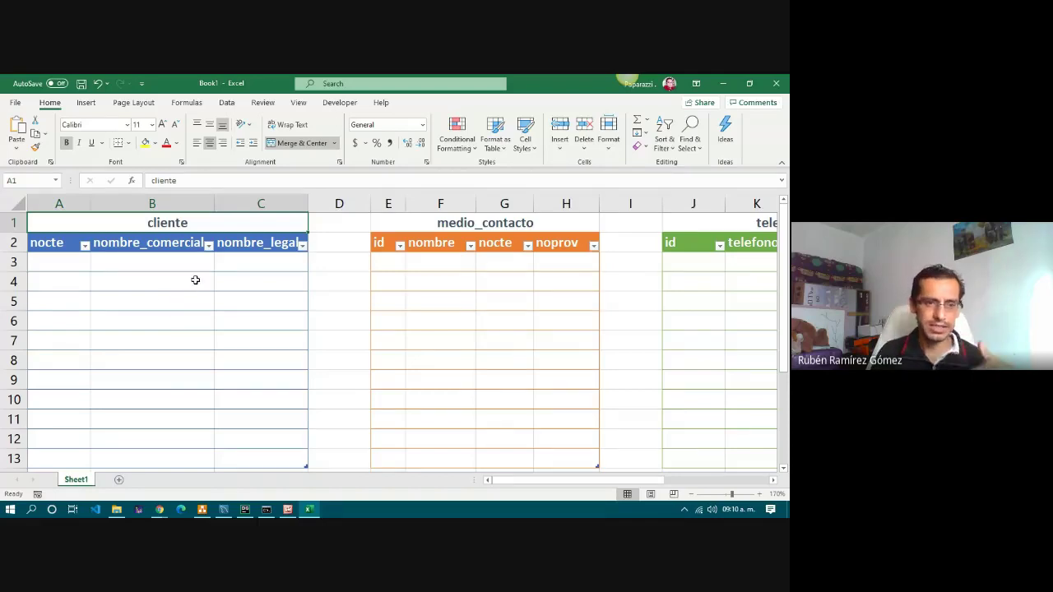
left_click(226, 510)
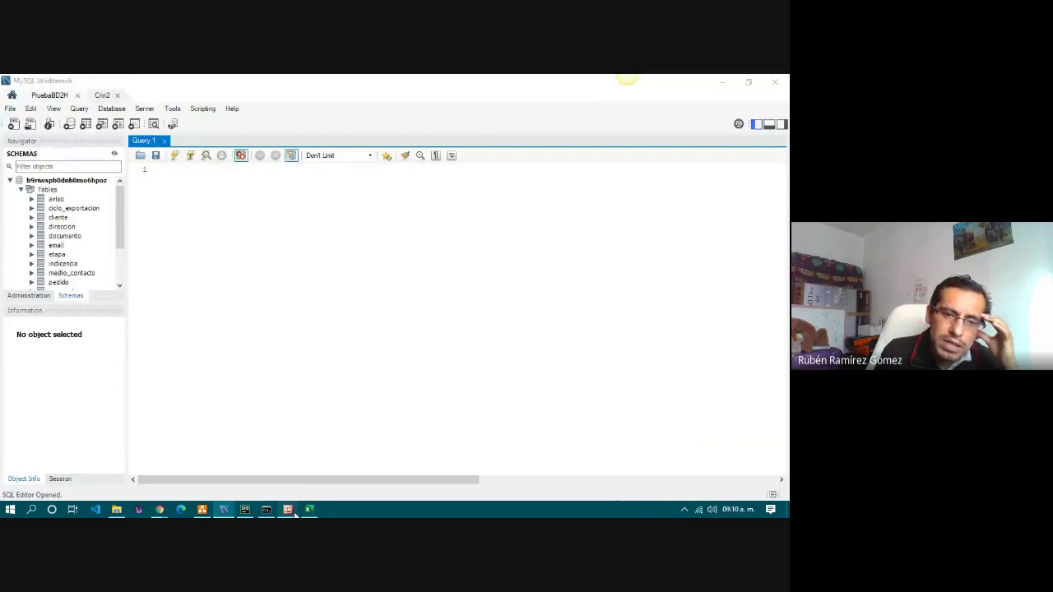
Look over the telefono, medio_contacto, email and cliente ER diagram, then return to Excel.
key("alt+Tab")
scroll(229, 360, "down", 1)
scroll(235, 349, "down", 1)
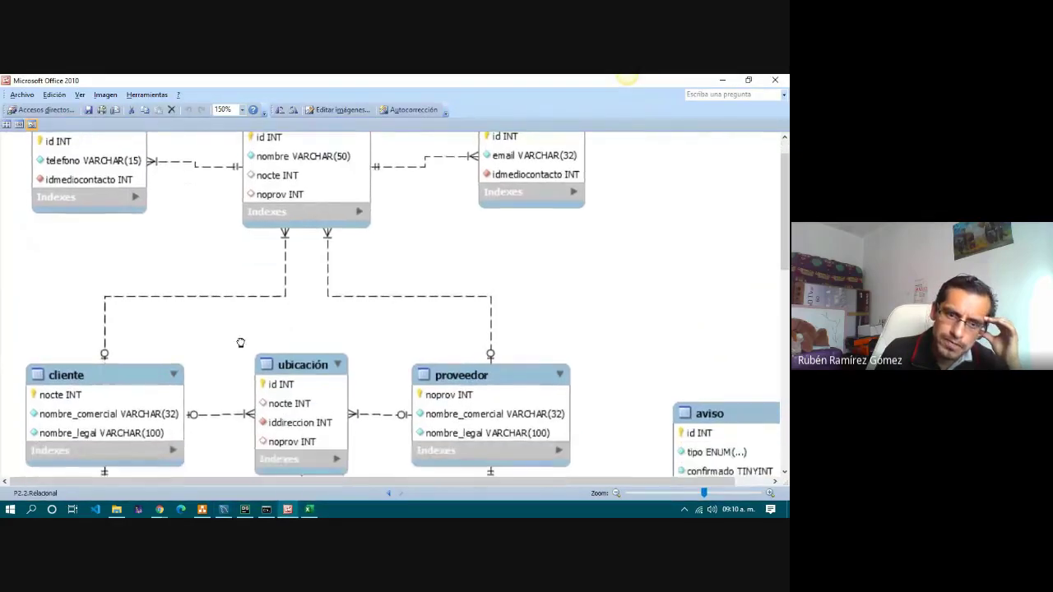
scroll(252, 370, "up", 1)
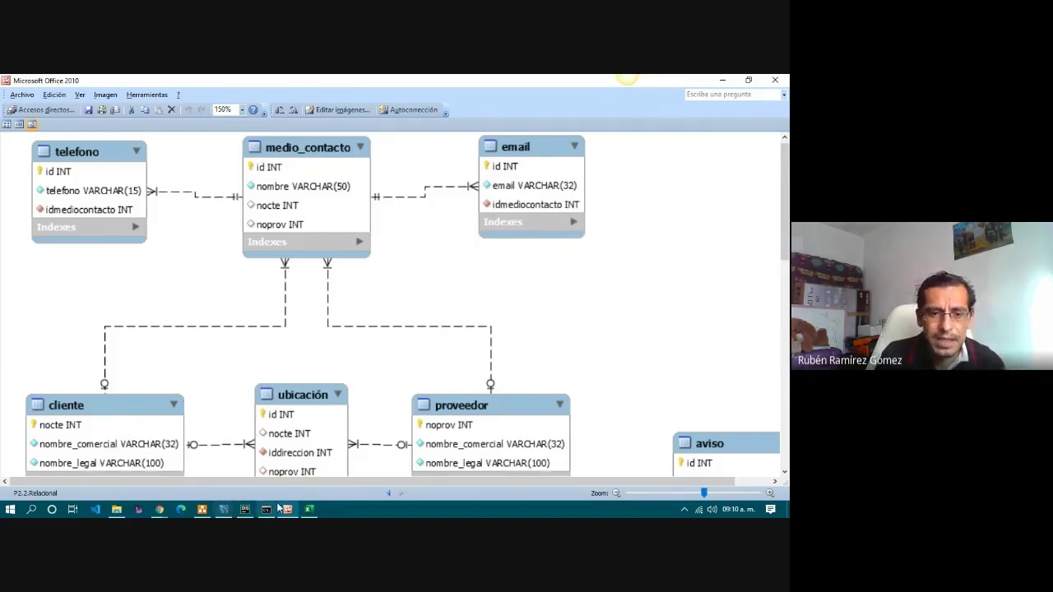
left_click(312, 511)
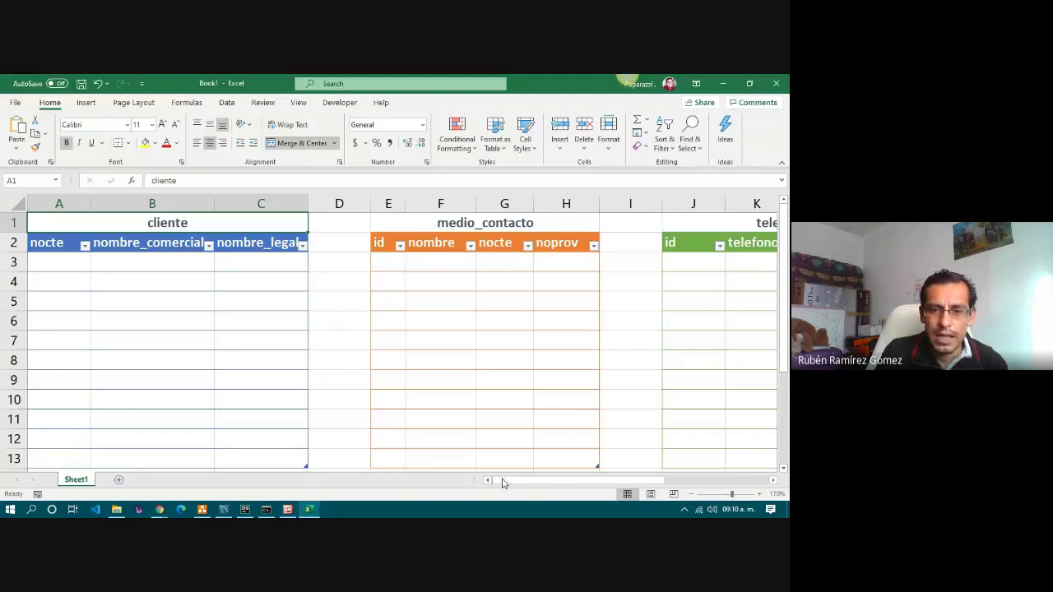
Select the cliente table's nocte column from A2 down to A13.
left_click(65, 263)
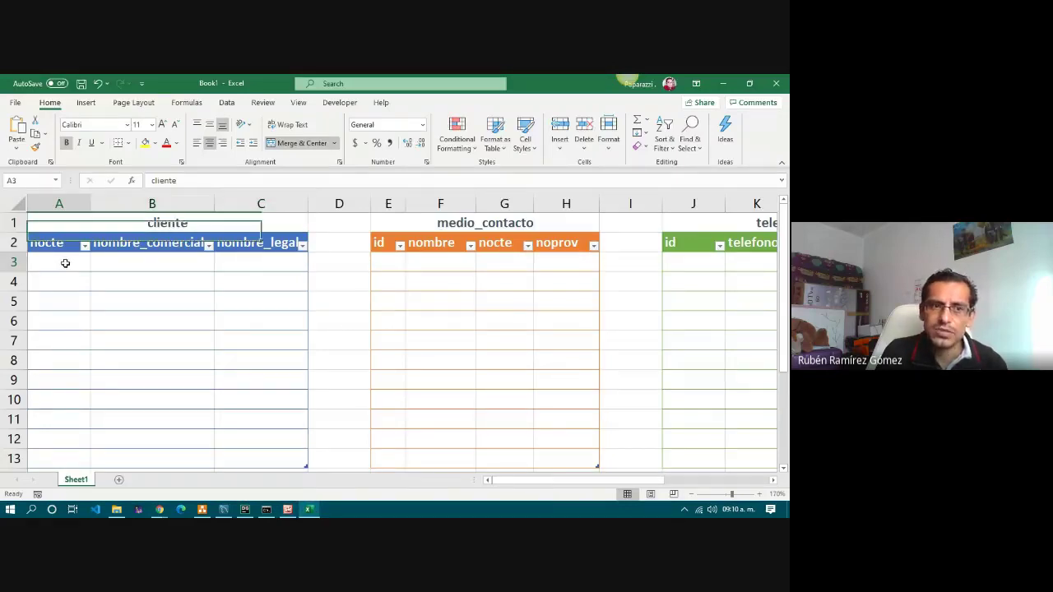
left_click(148, 229)
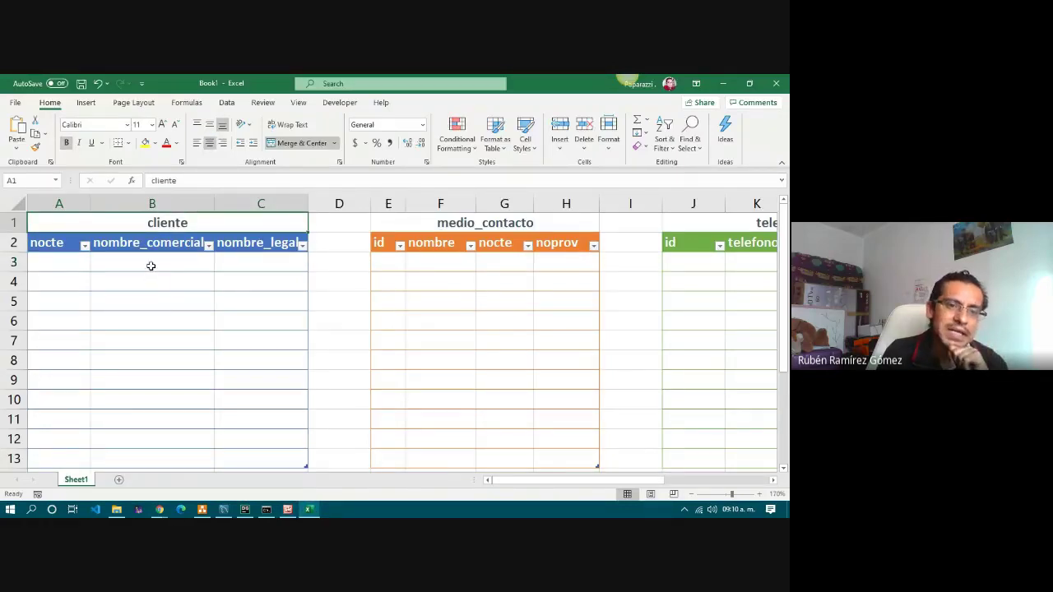
left_click(151, 265)
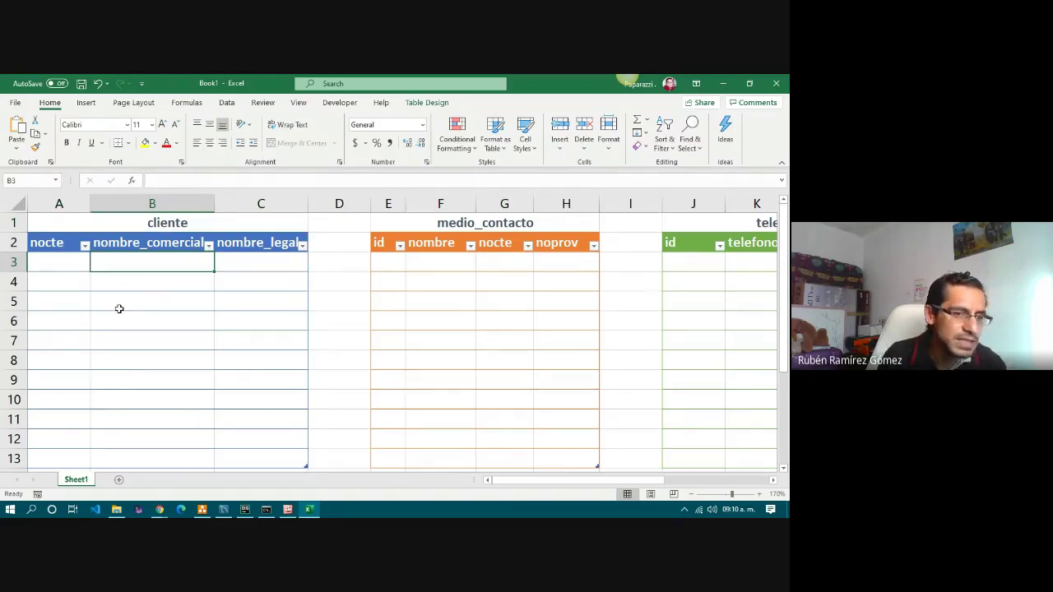
left_click(59, 262)
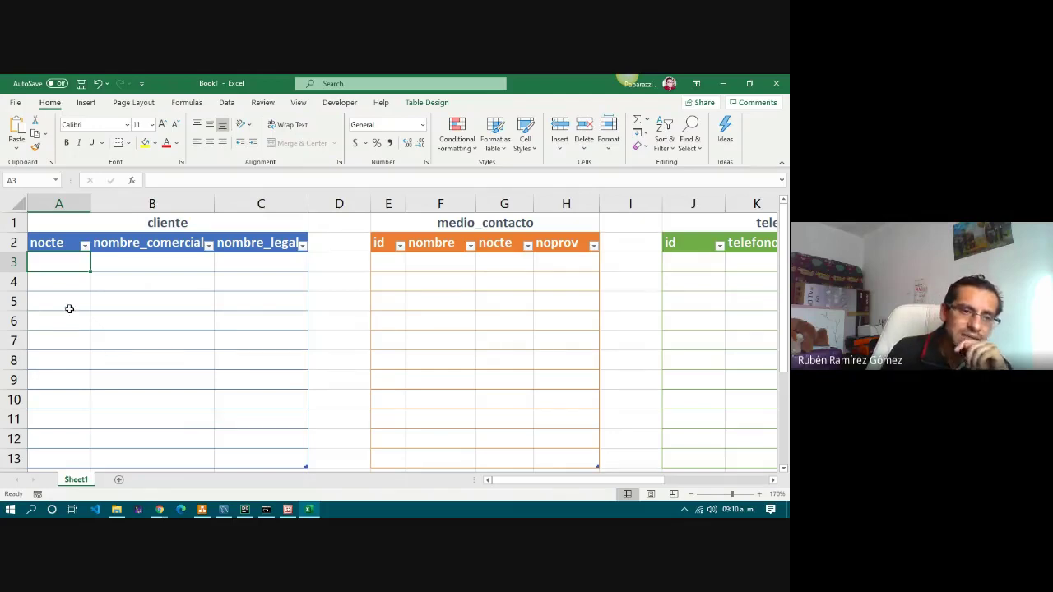
left_click(45, 243)
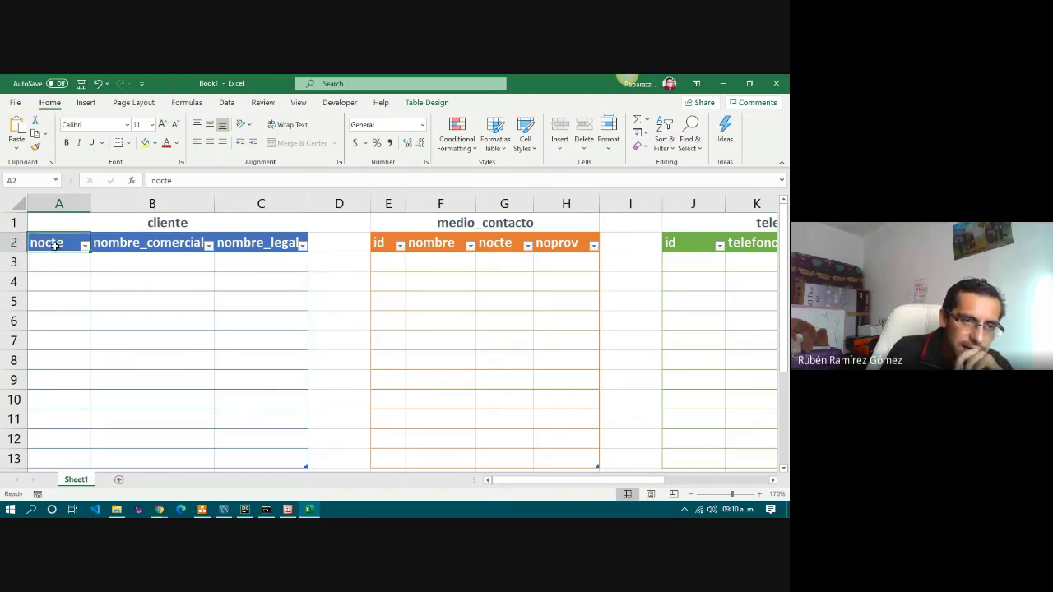
left_click_drag(55, 245, 55, 455)
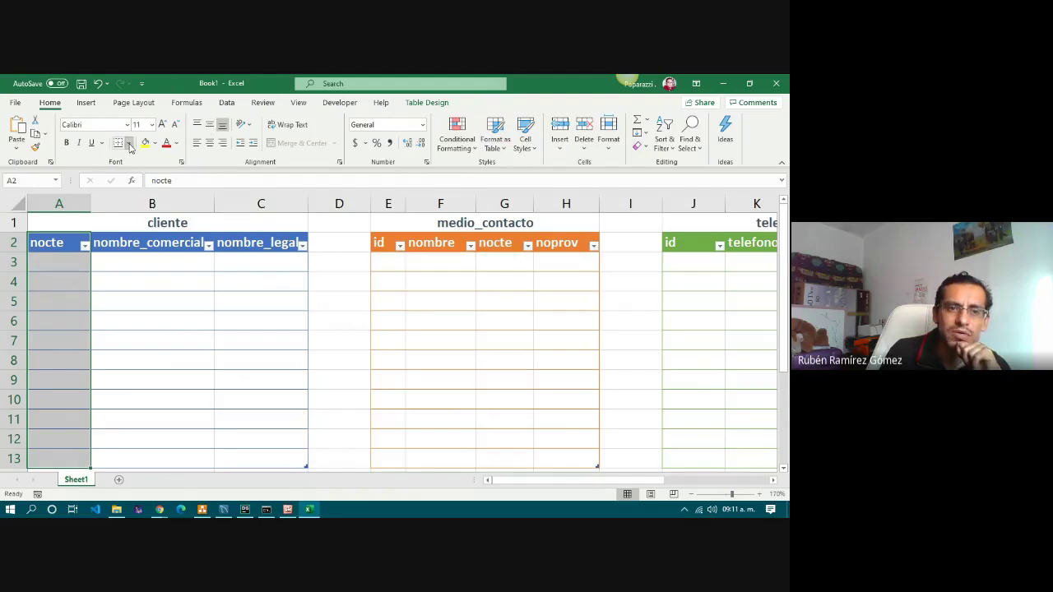
Apply a thick outside border to the nocte column A2:A13.
left_click(129, 145)
left_click(144, 294)
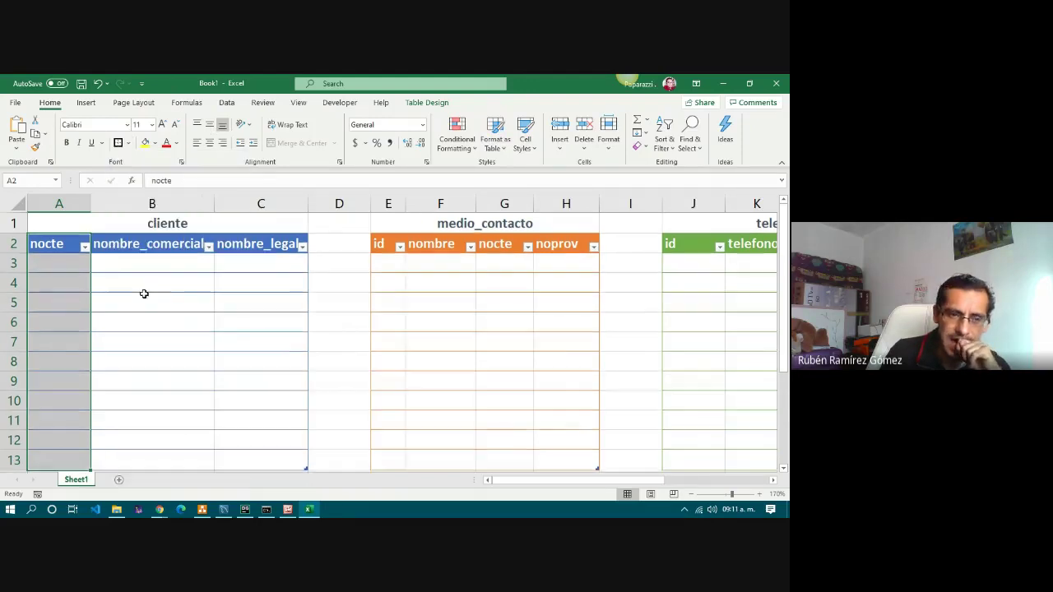
left_click(148, 278)
Review the cliente data rows 3 to 13 across columns A to C.
left_click_drag(68, 265, 245, 266)
left_click_drag(50, 302, 247, 299)
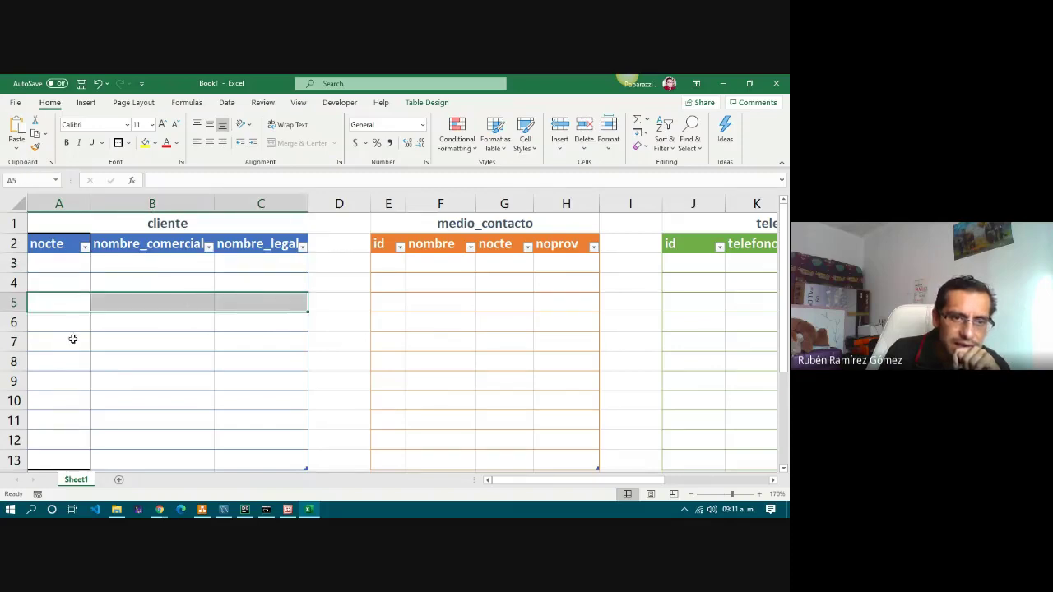
left_click_drag(51, 341, 248, 339)
left_click_drag(55, 376, 259, 387)
left_click_drag(51, 415, 254, 411)
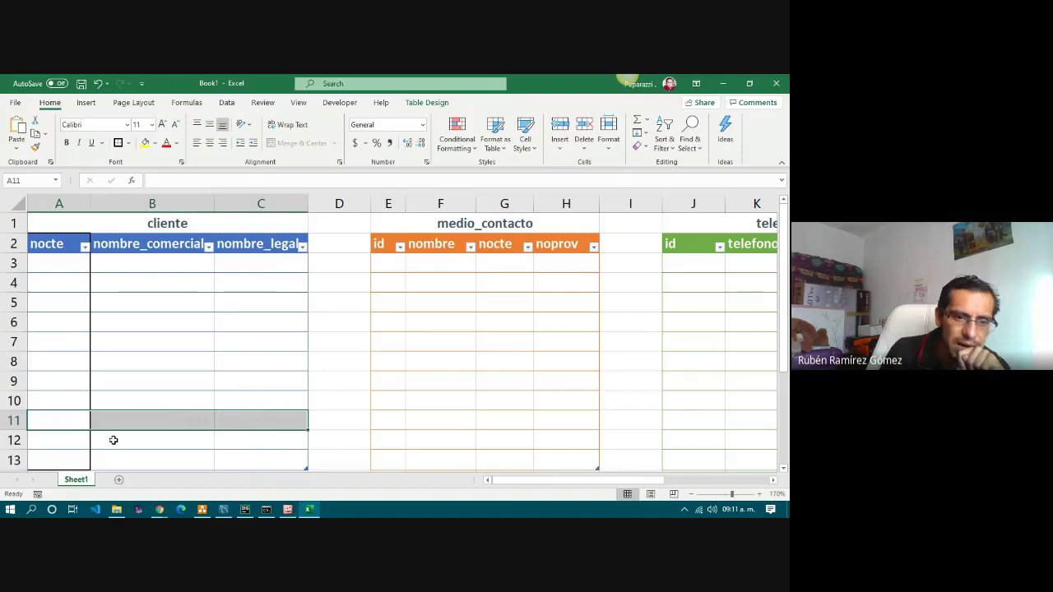
left_click_drag(51, 440, 246, 439)
left_click_drag(83, 459, 242, 459)
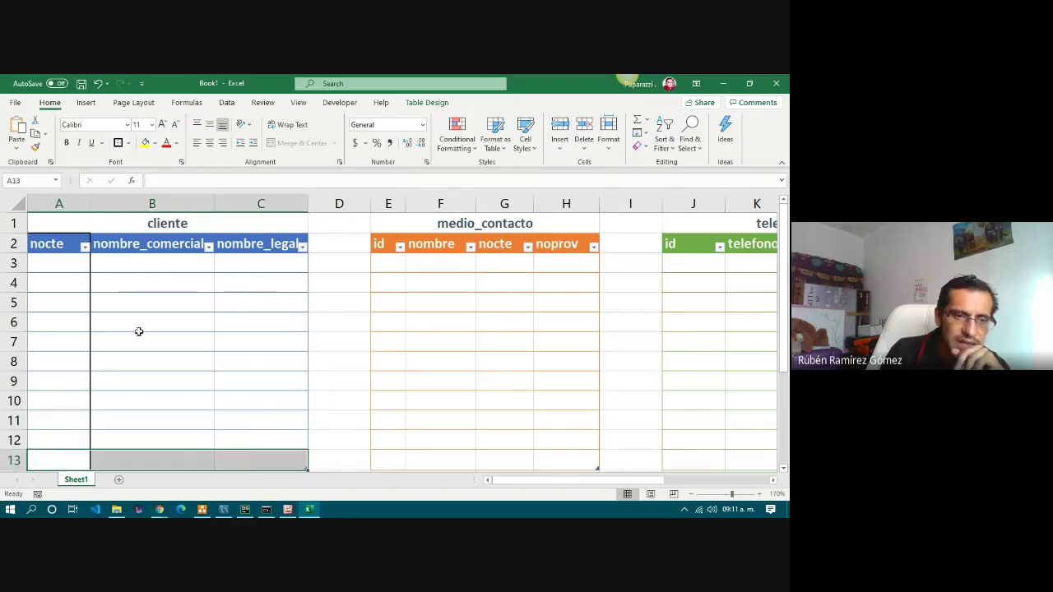
Step down the nocte cells to A13 and back up, ending on A3 for the first entry.
left_click(59, 269)
left_click(58, 290)
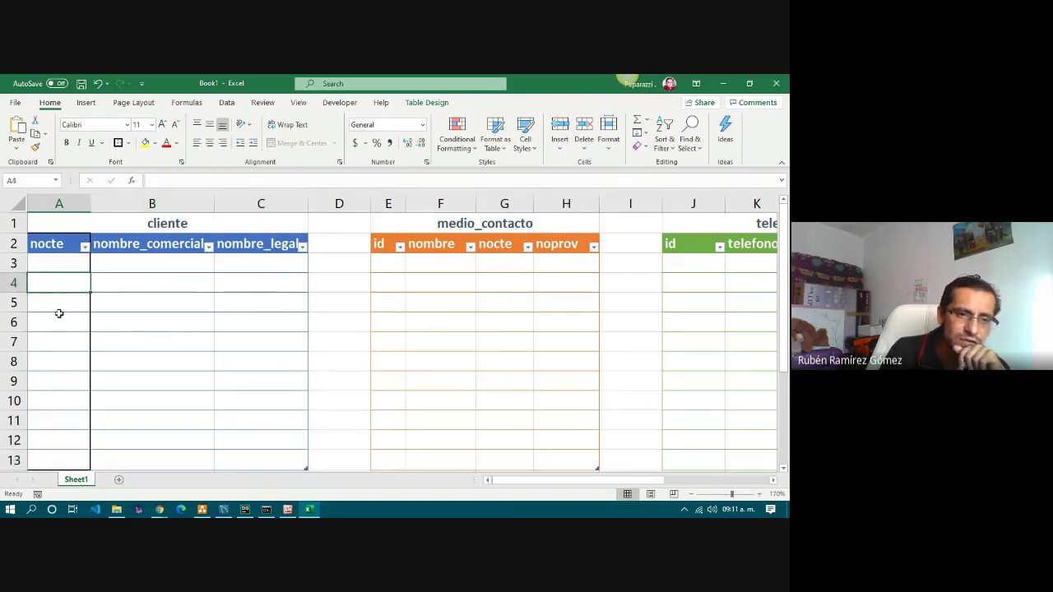
left_click(60, 319)
left_click(59, 379)
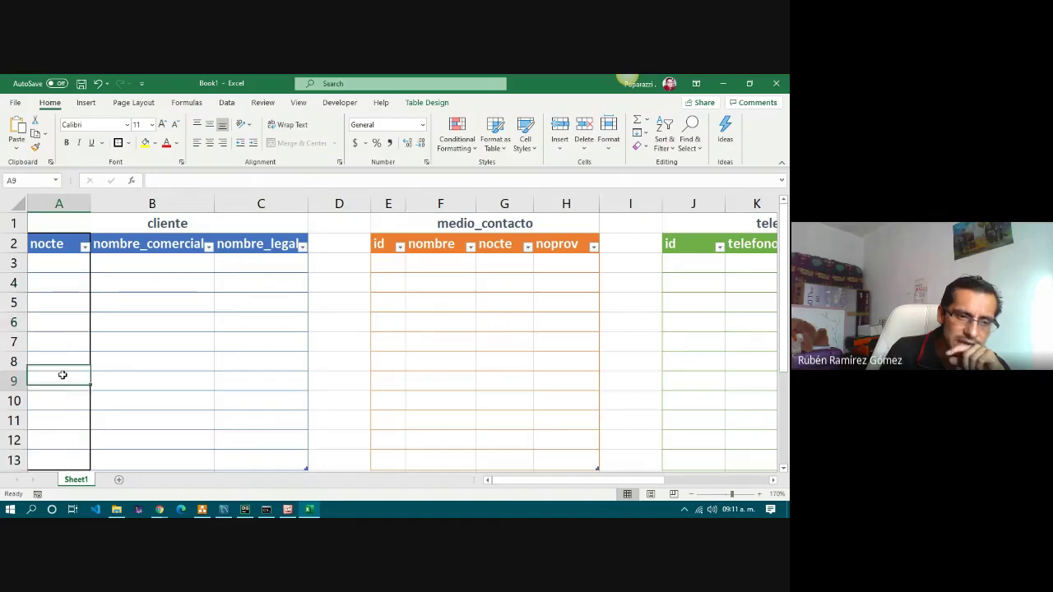
left_click(58, 420)
left_click(59, 460)
left_click(62, 440)
left_click(71, 420)
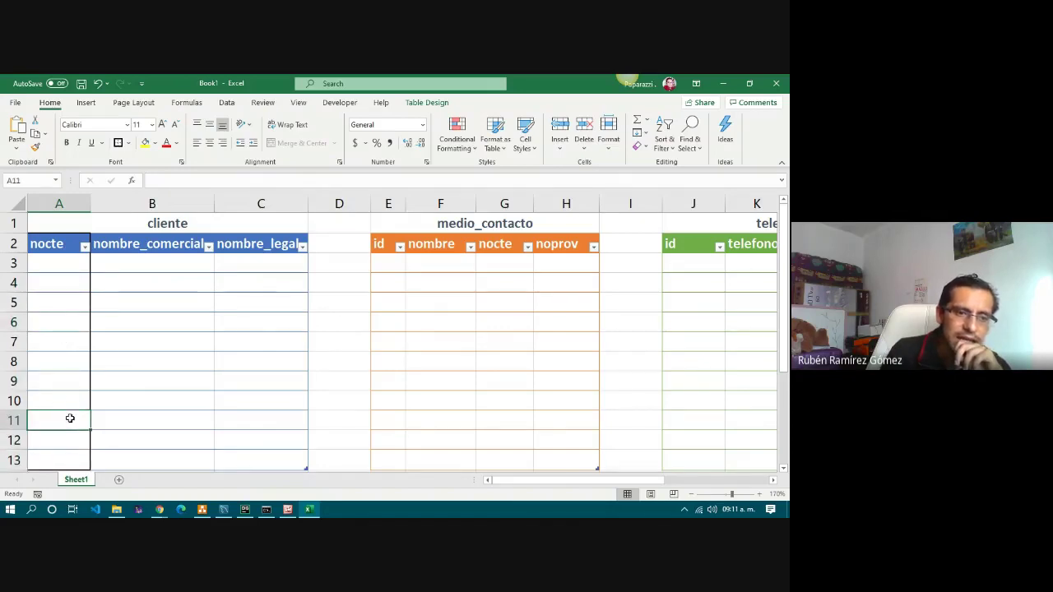
left_click(70, 400)
left_click(71, 381)
left_click(70, 360)
left_click(68, 322)
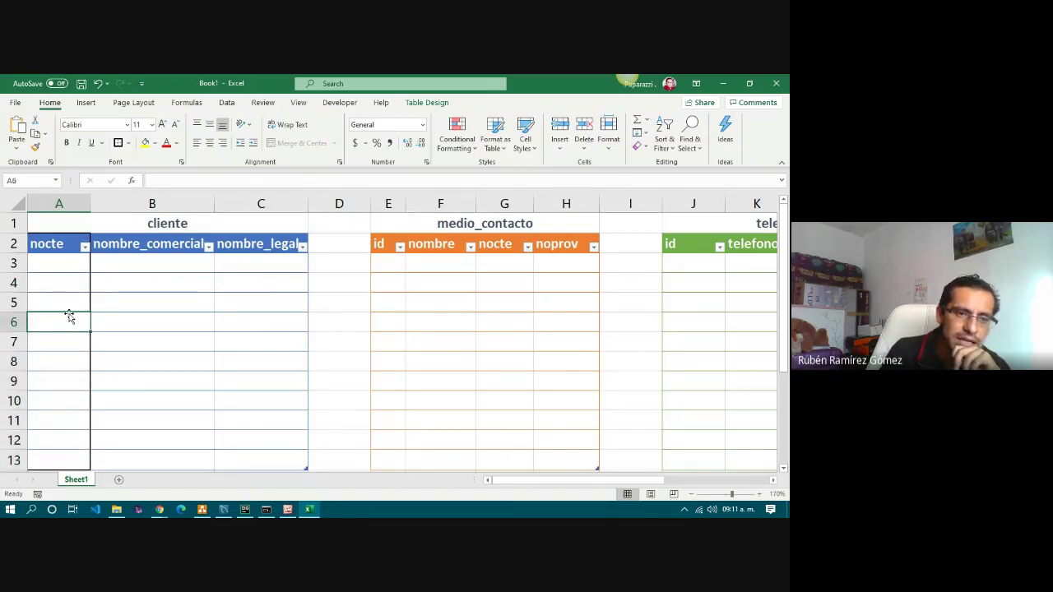
left_click(70, 303)
left_click(68, 284)
left_click(71, 261)
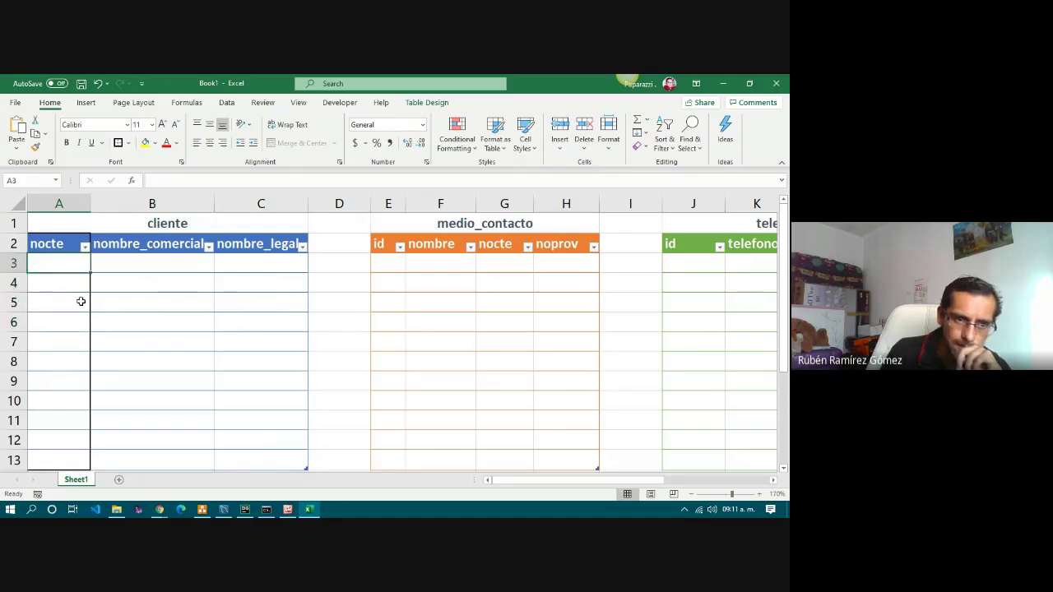
Enter the first cliente record: nocte 1, Office Depot, Office Depot de México.
type("1")
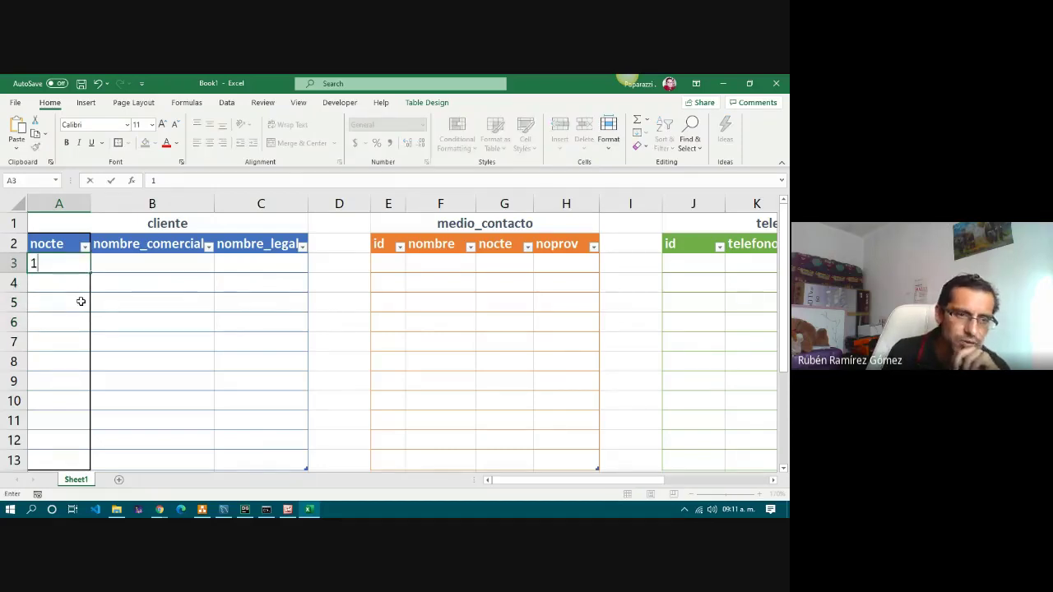
key("Tab")
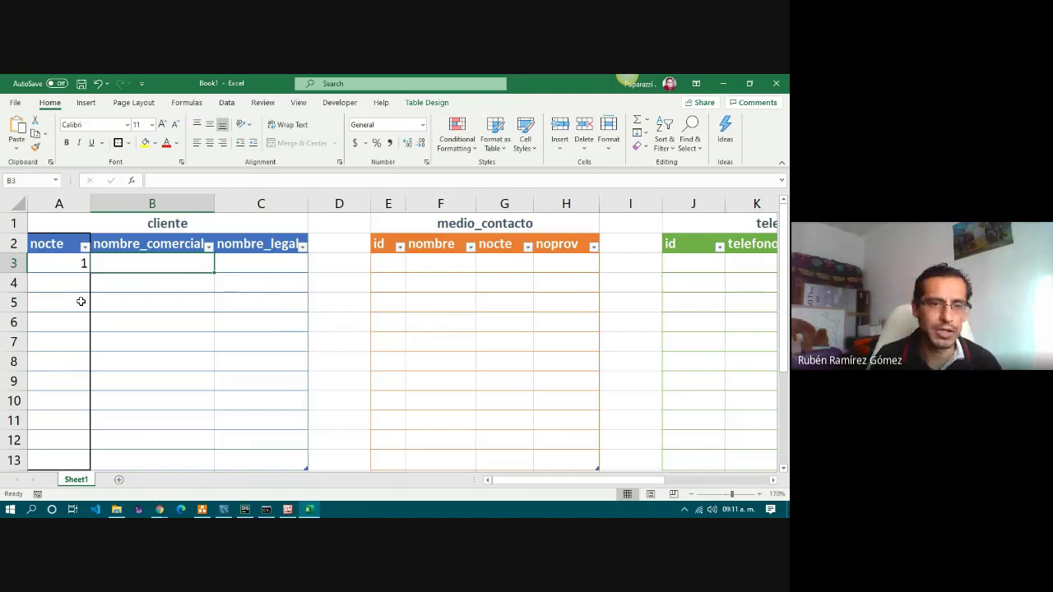
type("Offi")
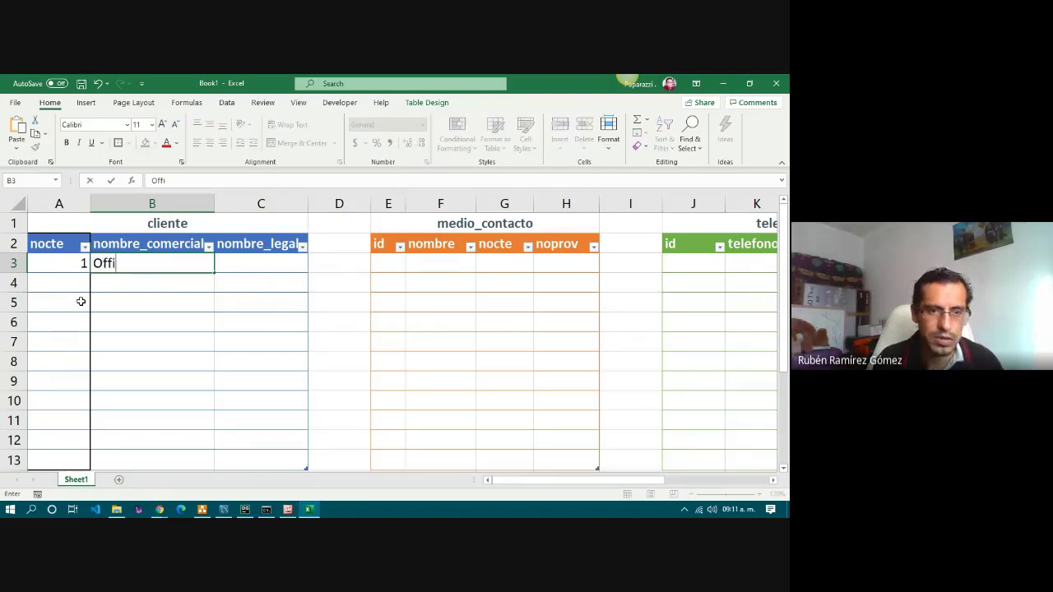
type("ce De")
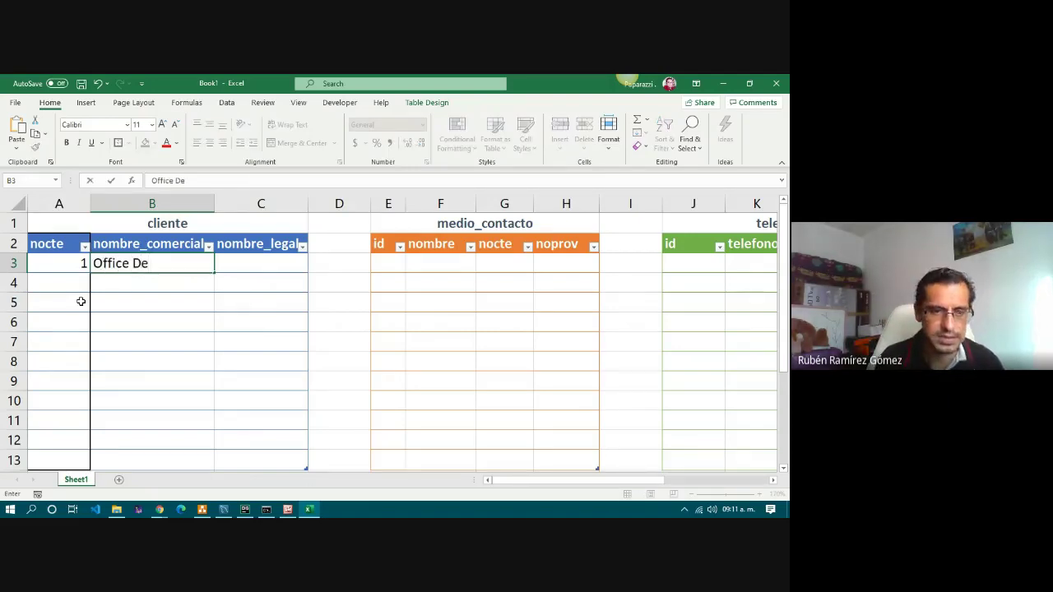
type("pot")
key("Tab")
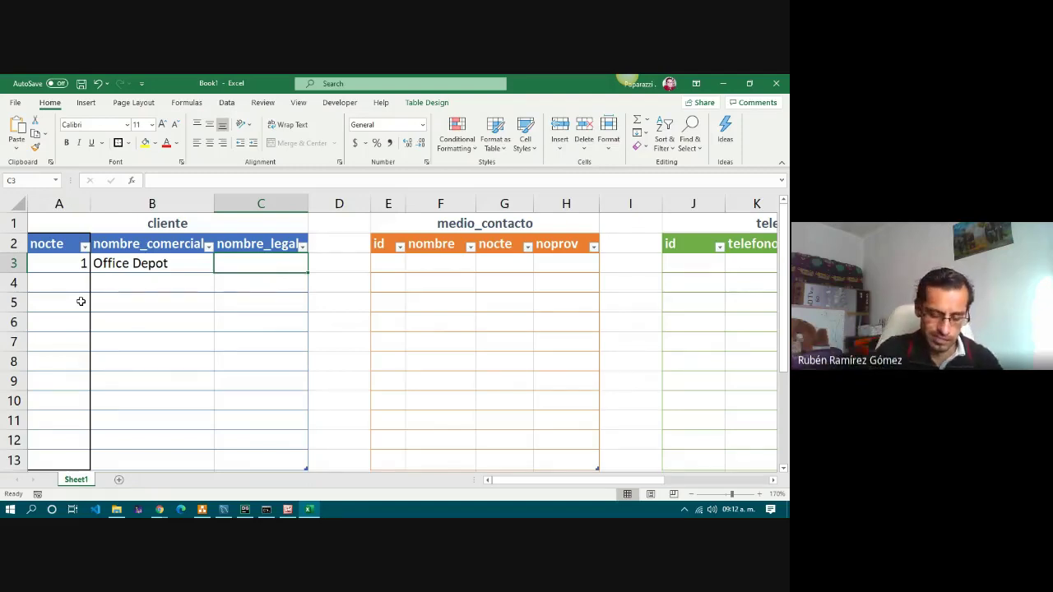
type("Office ")
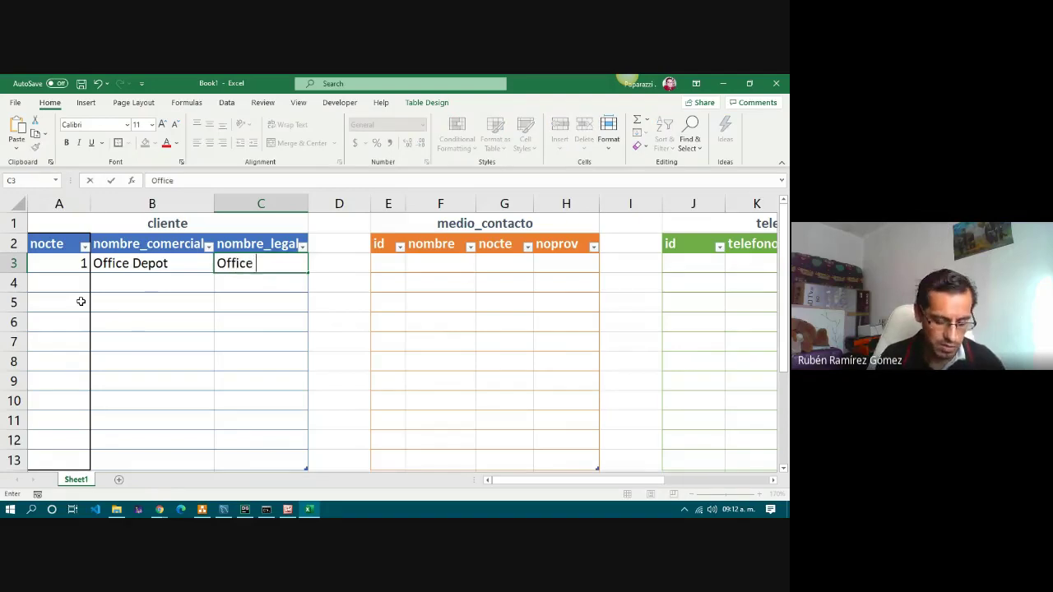
type("Depot ")
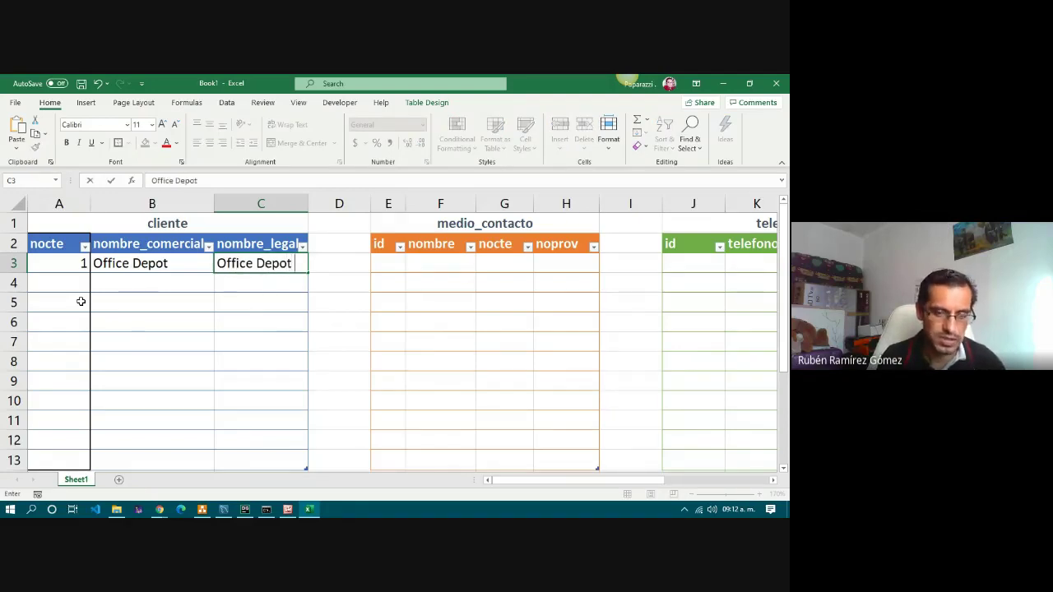
type("de México")
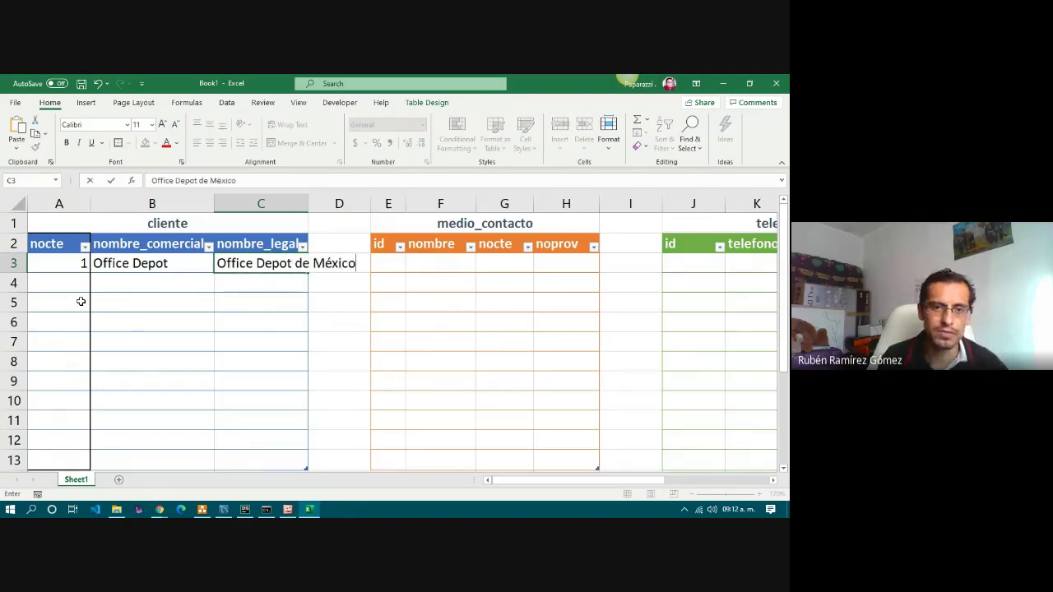
key("Return")
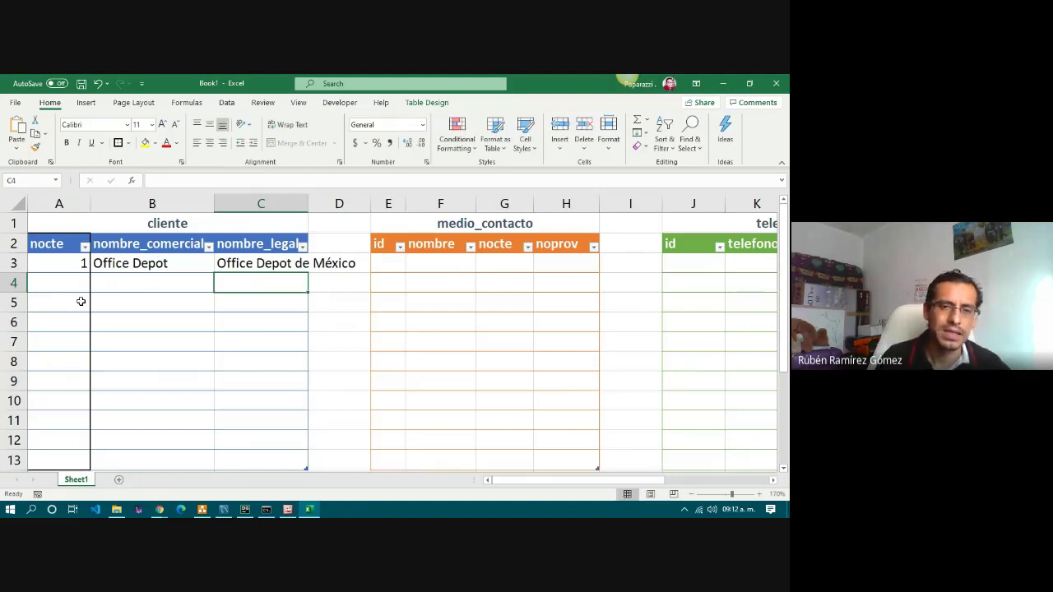
Review the A3:C3 sample row, then move to the first medio_contacto data cell.
left_click(273, 263)
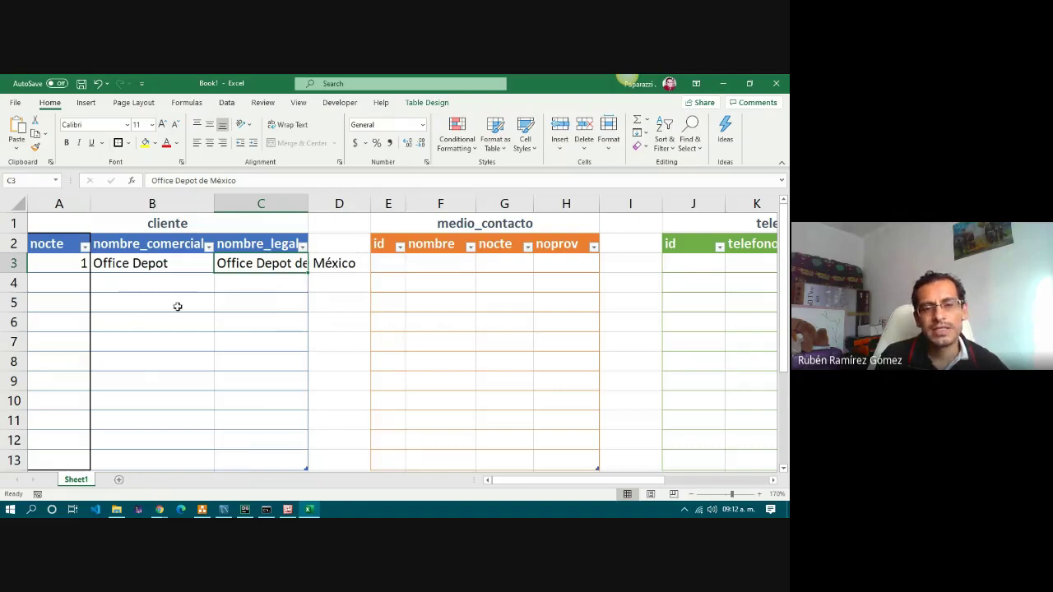
left_click(63, 265)
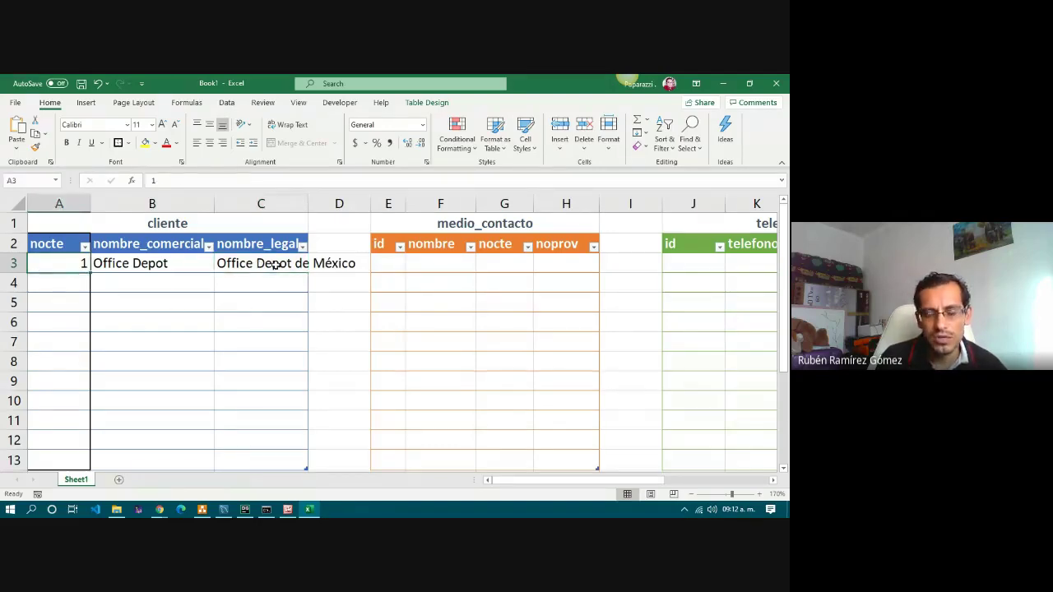
left_click_drag(63, 266, 285, 264)
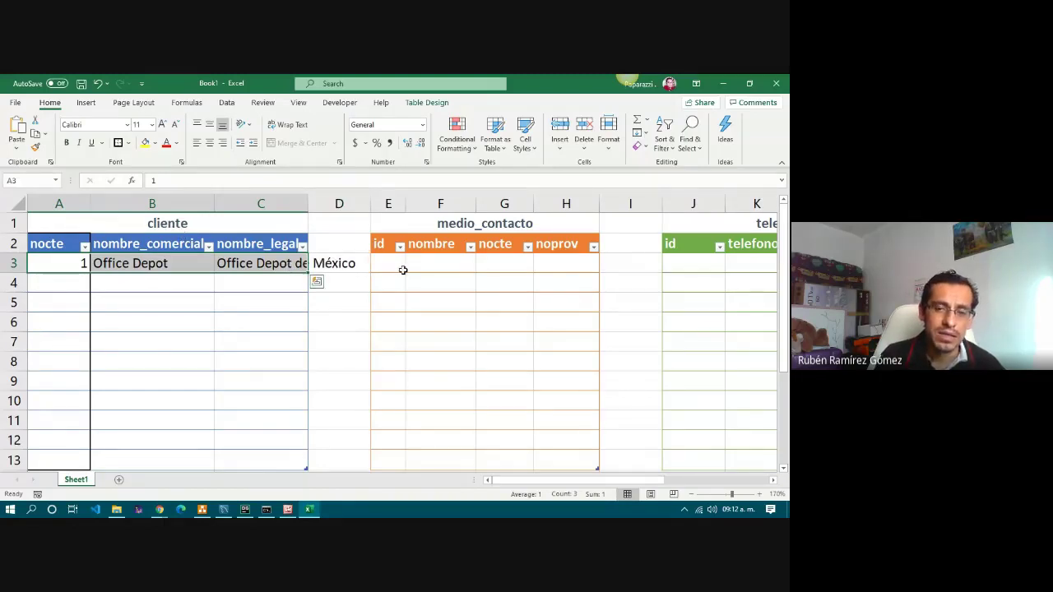
left_click(472, 228)
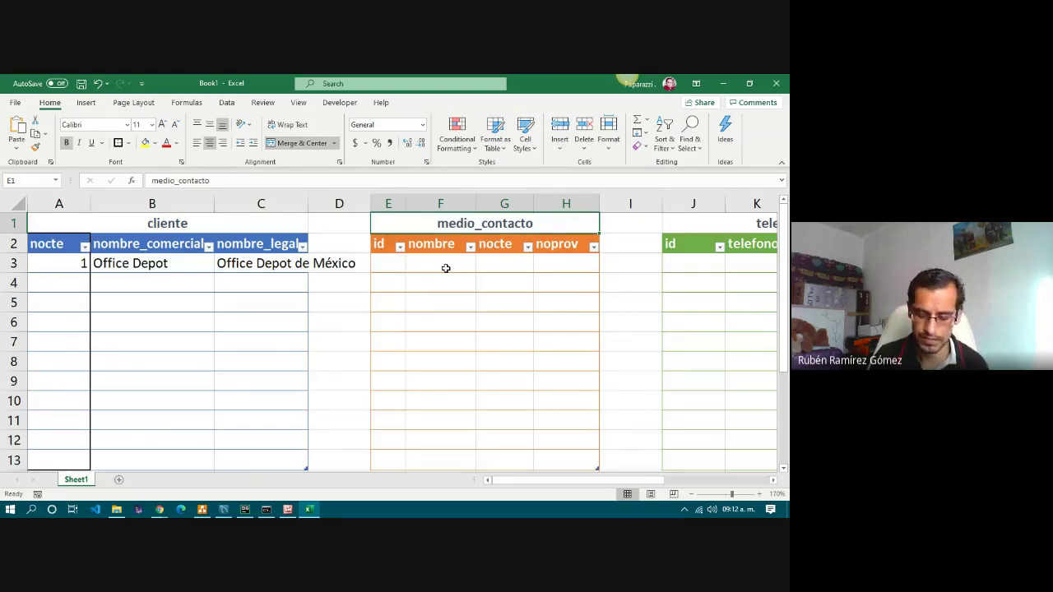
key("Down")
key("Down")
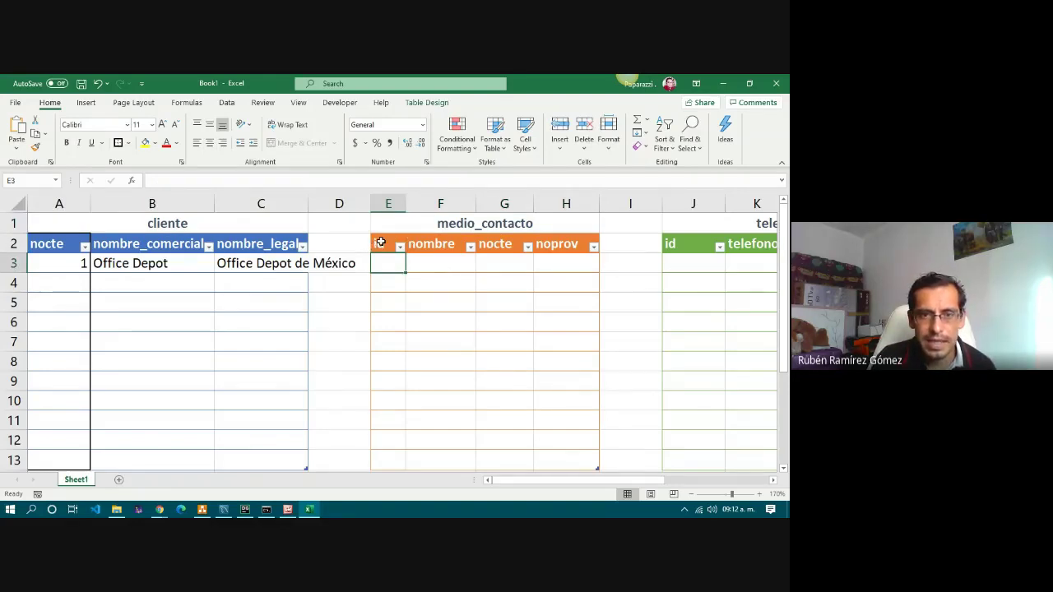
Outline the id column E2:E13 with a border and enter id 1 in E3.
left_click_drag(381, 242, 384, 461)
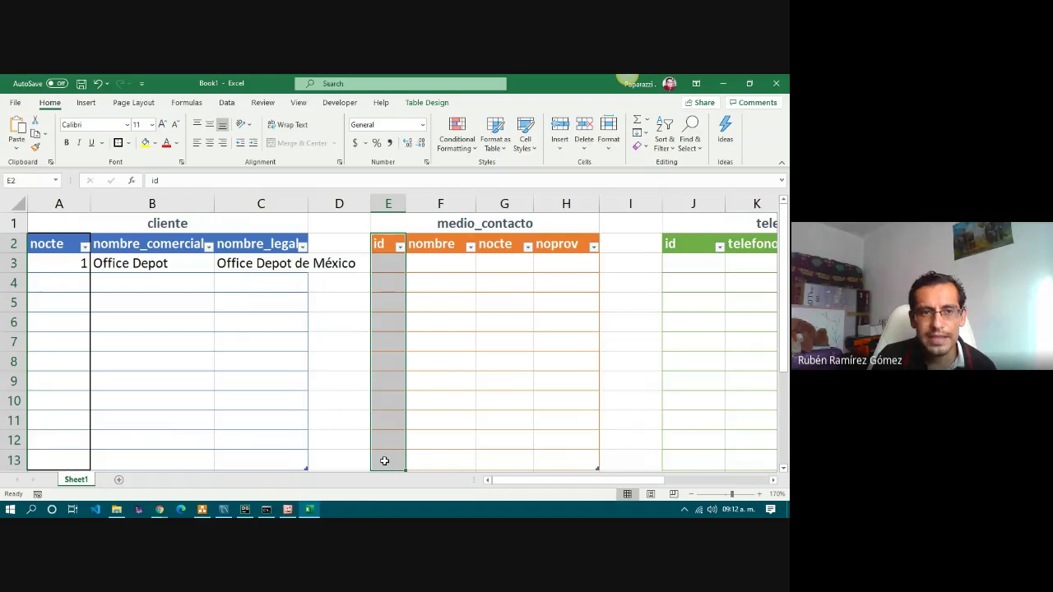
left_click(118, 143)
left_click(513, 311)
left_click(386, 264)
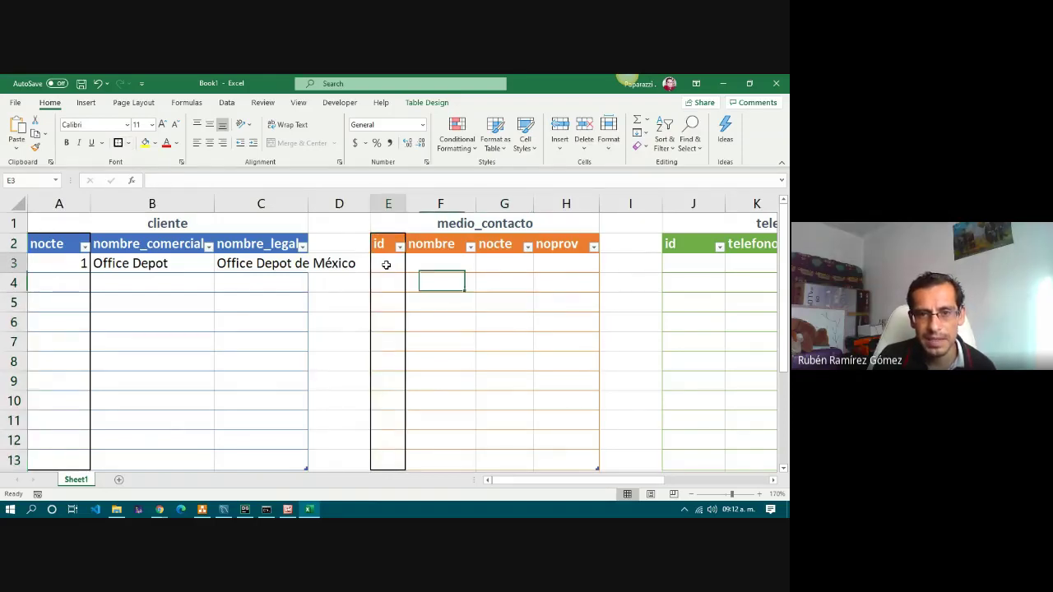
type("1")
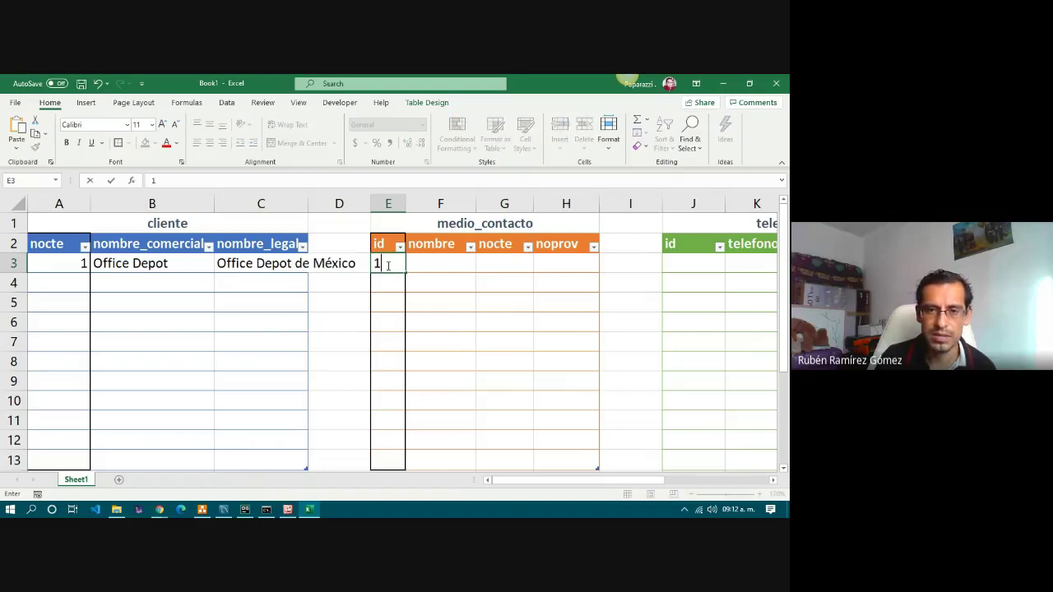
left_click(484, 306)
Enter the contact's full name in F3, correcting a typo.
left_click_drag(390, 264, 582, 267)
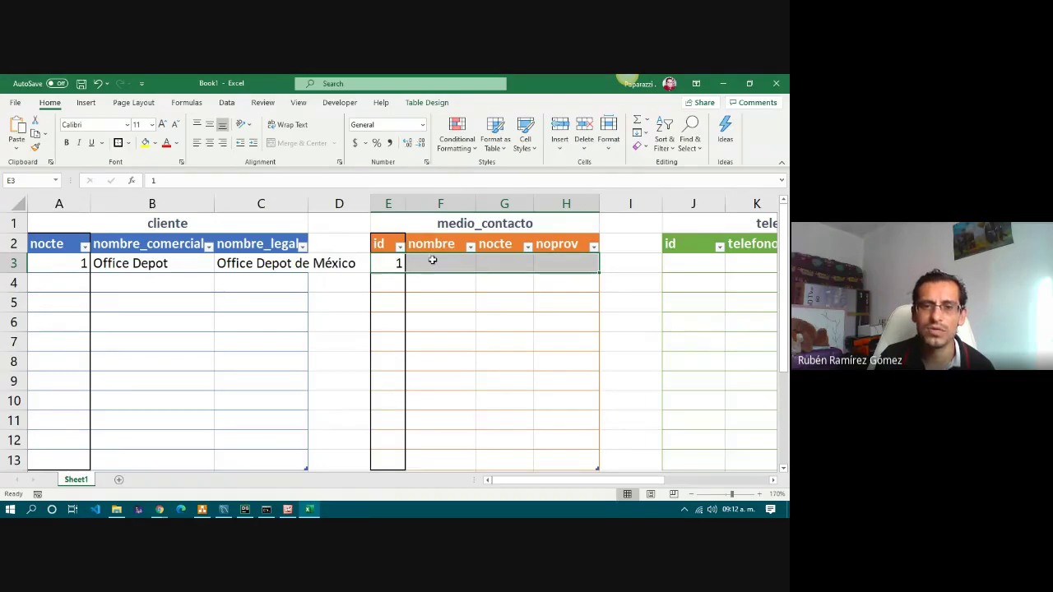
left_click(389, 284)
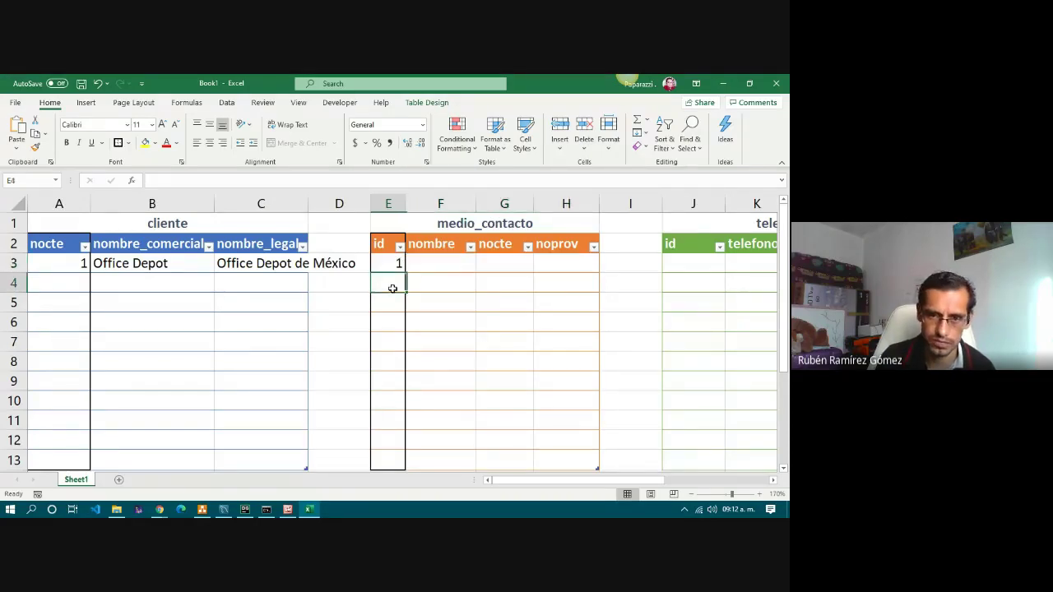
left_click(434, 260)
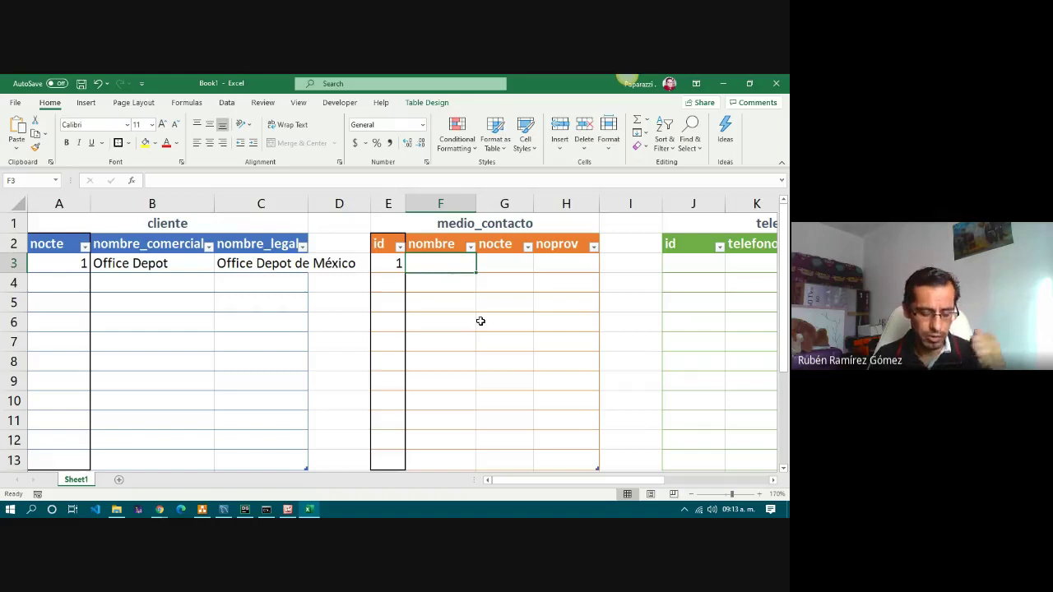
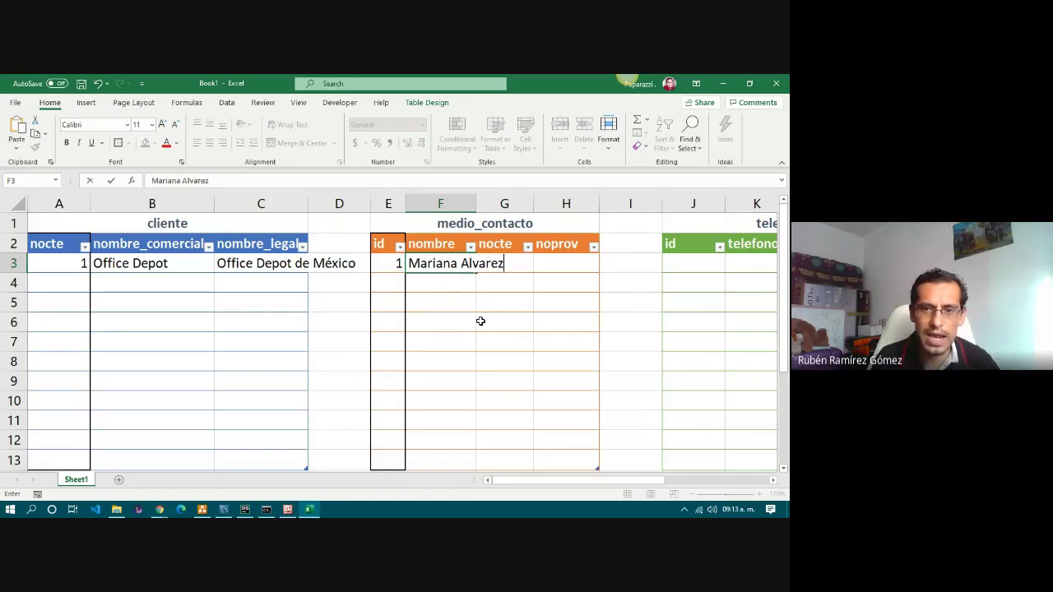
key("Tab")
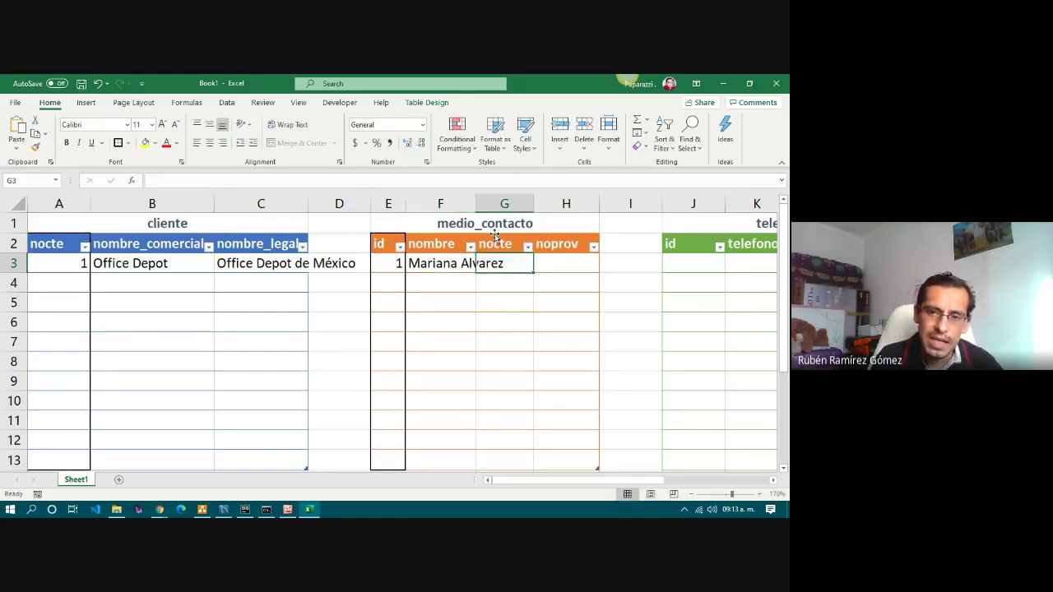
Check the cliente's nocte value and enter nocte 1 in G3.
left_click(490, 245)
left_click(493, 263)
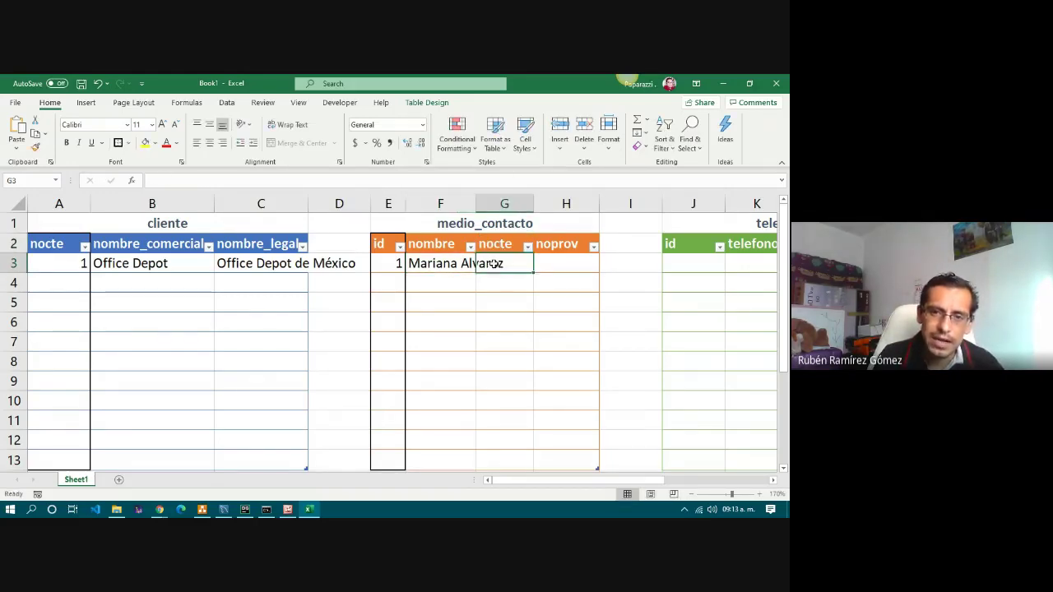
left_click(499, 243)
left_click(500, 265)
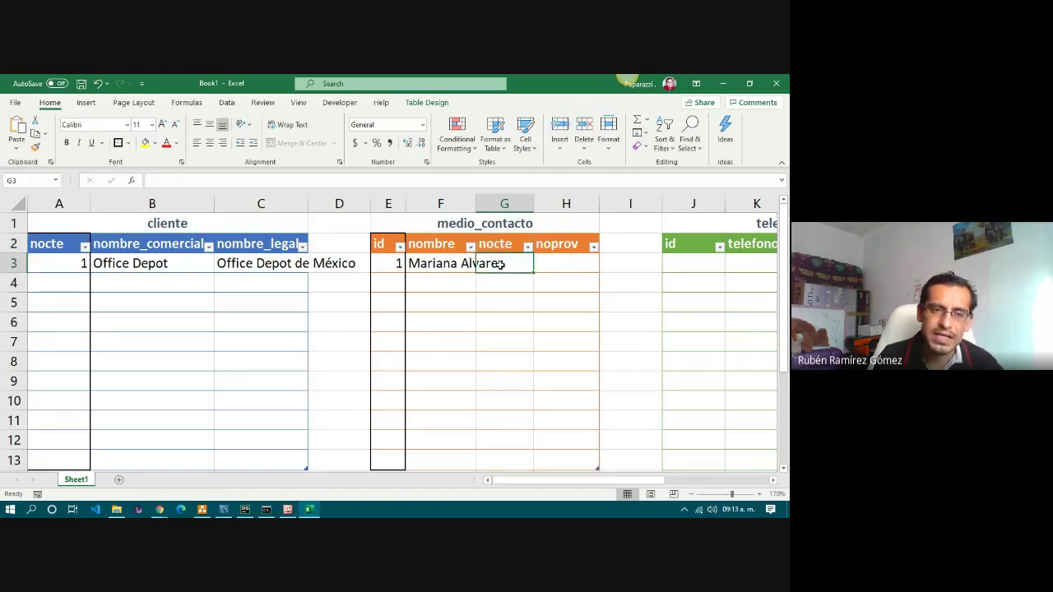
left_click(186, 267)
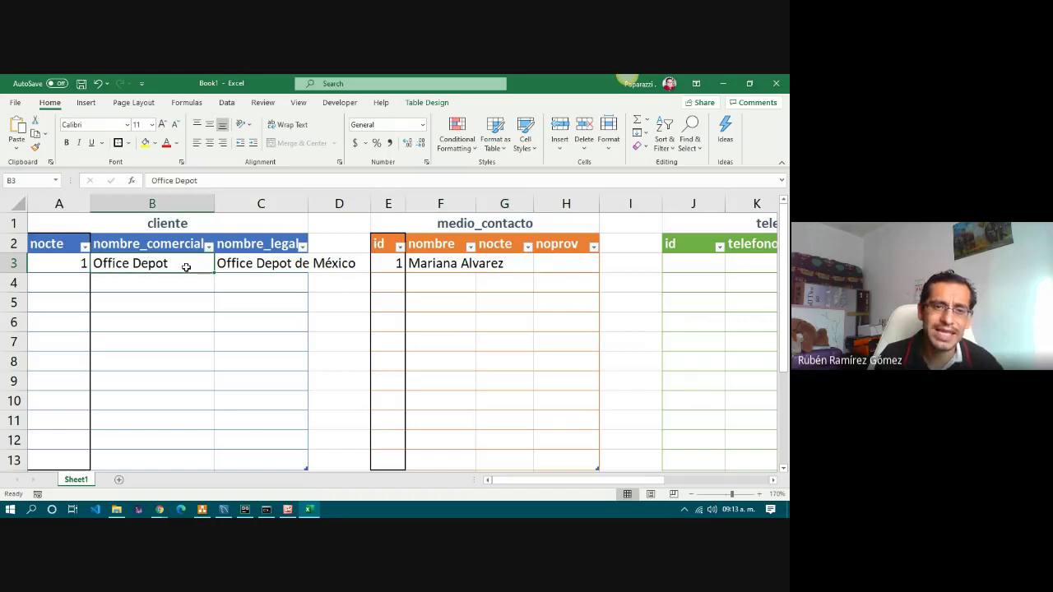
left_click(72, 268)
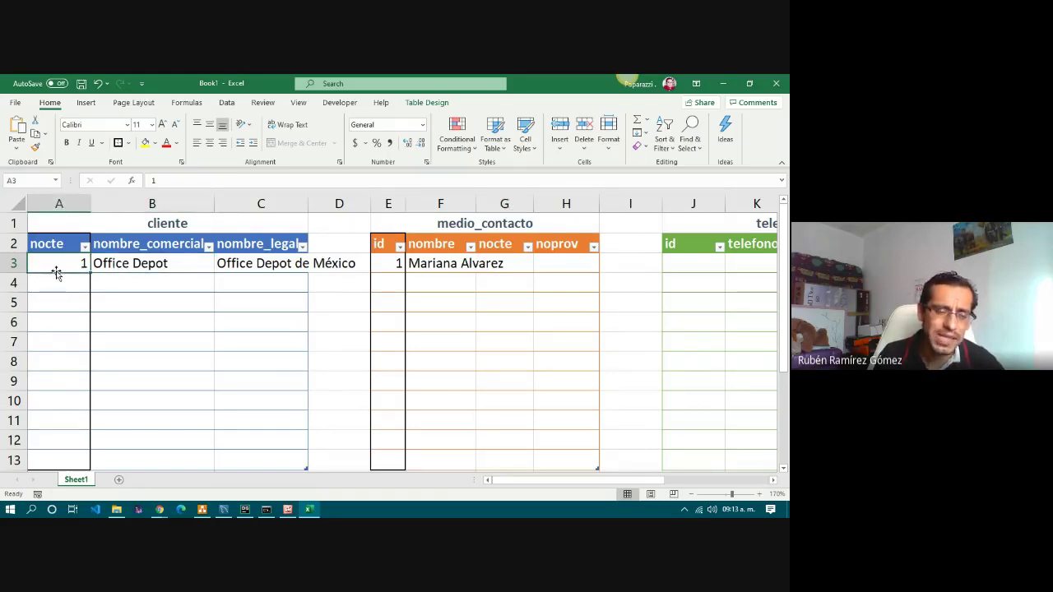
left_click(505, 264)
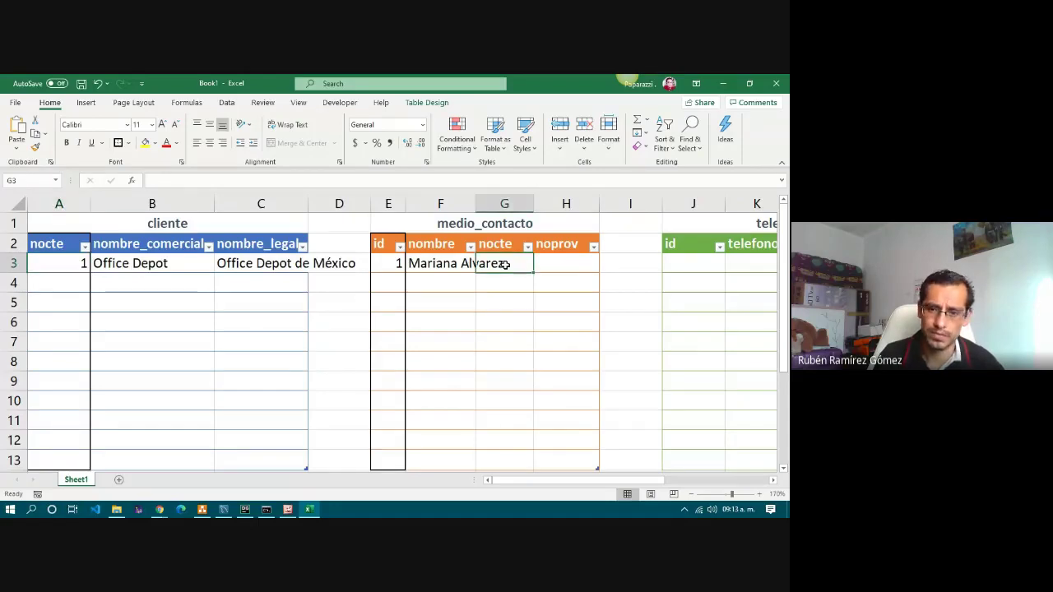
type("1")
key("Return")
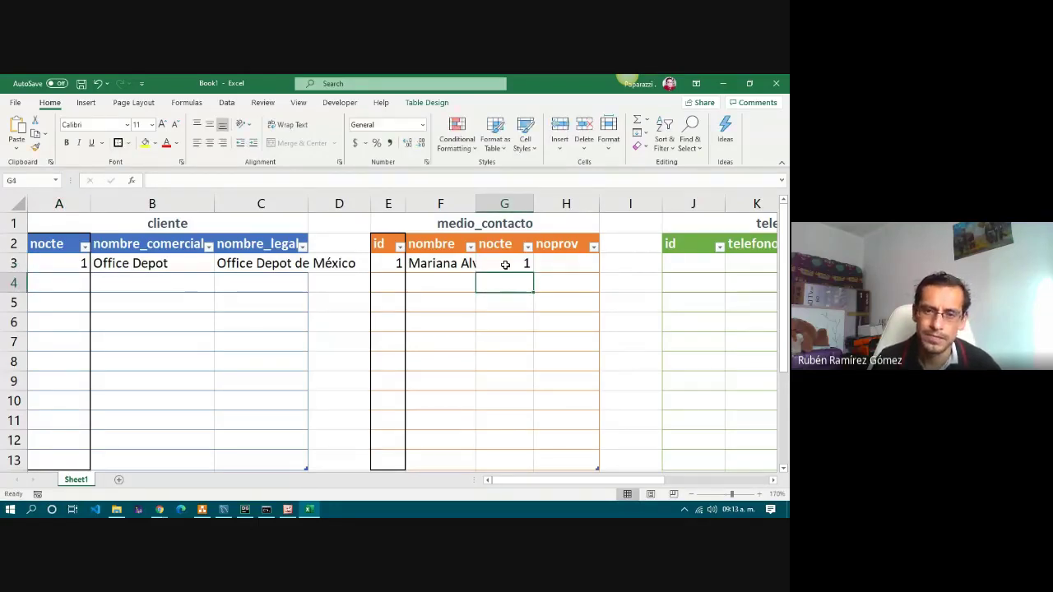
left_click(505, 264)
Autofit column F to the contact name and enter NULL as noprov in H3.
left_click_drag(478, 197, 477, 196)
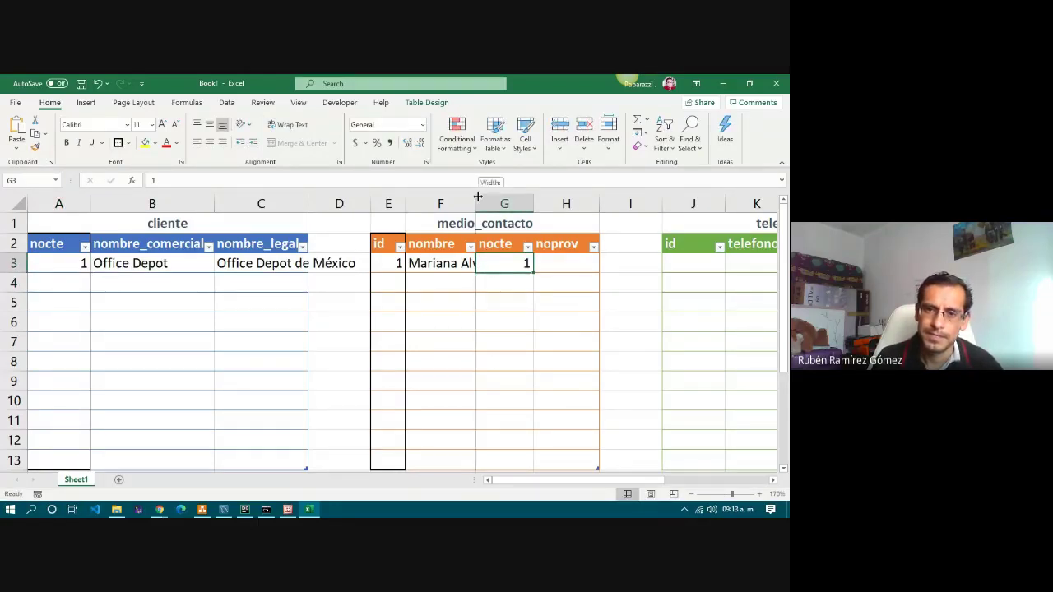
double_click(478, 197)
left_click(529, 376)
left_click(530, 282)
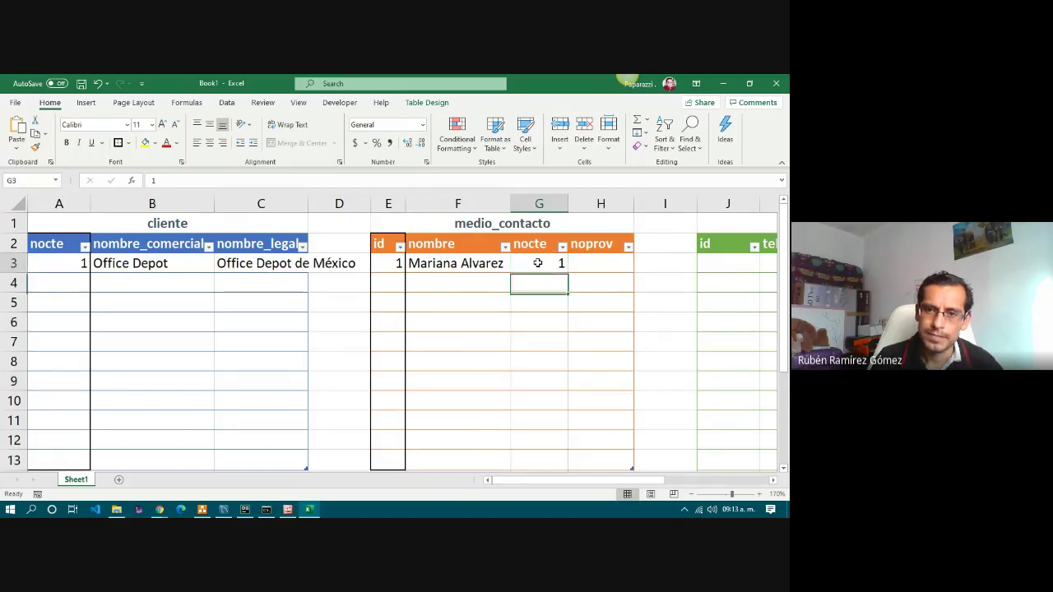
left_click(599, 264)
type("N")
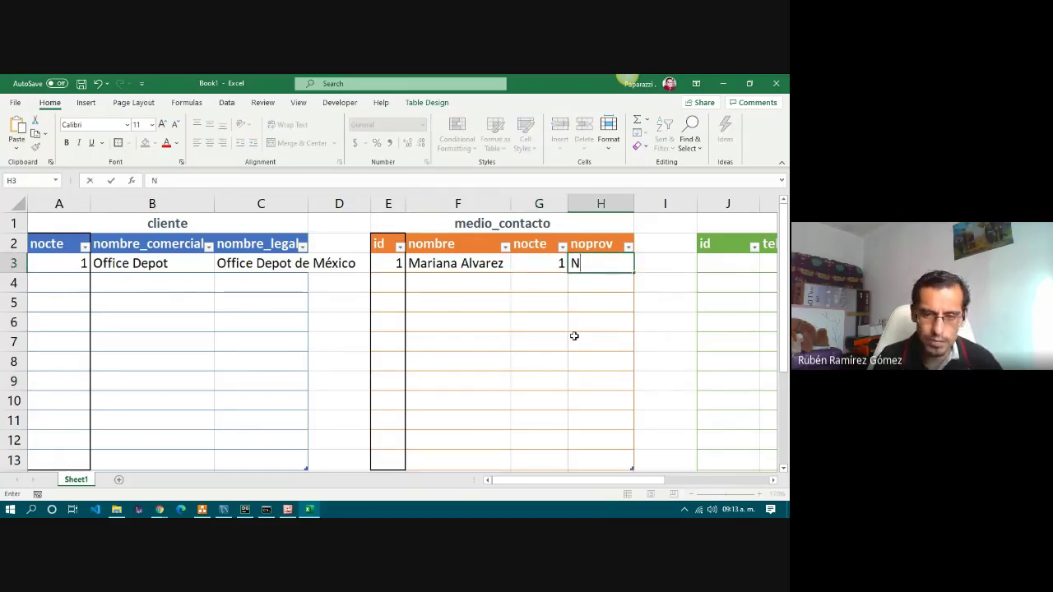
type("ULL")
key("Return")
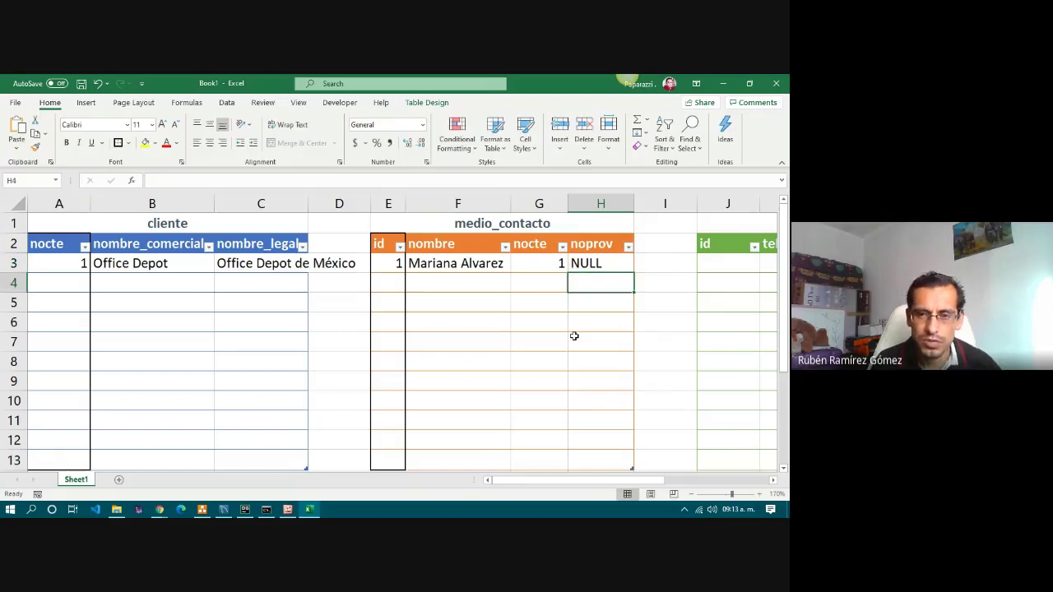
left_click(603, 263)
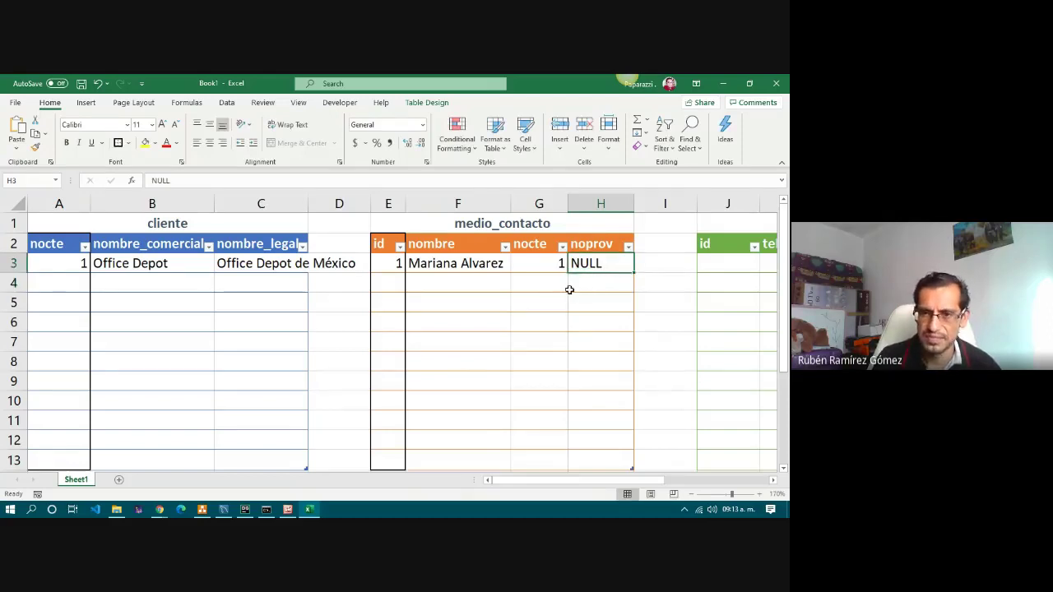
left_click(553, 269)
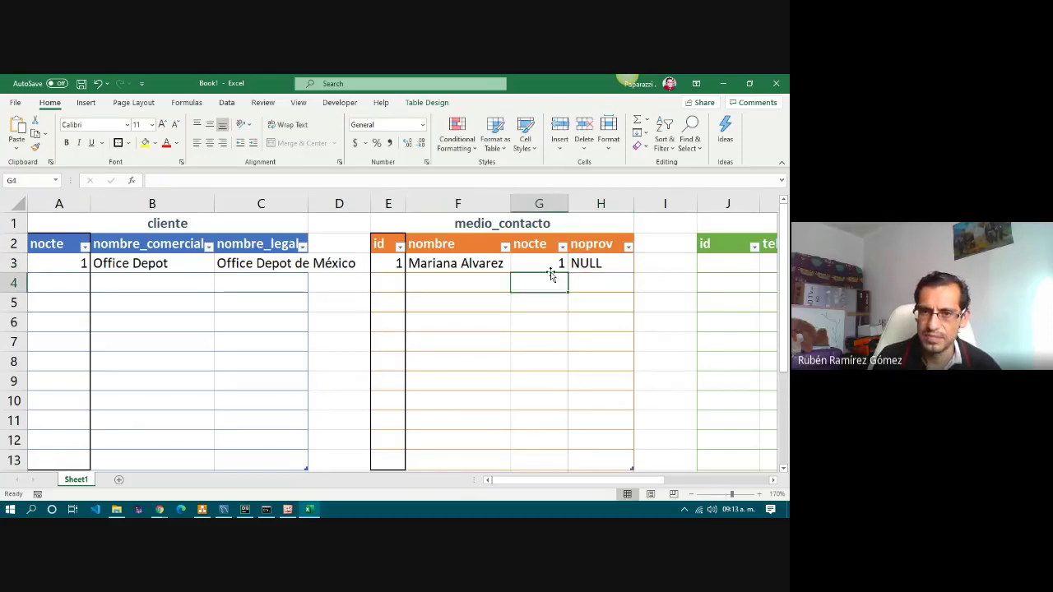
left_click(387, 284)
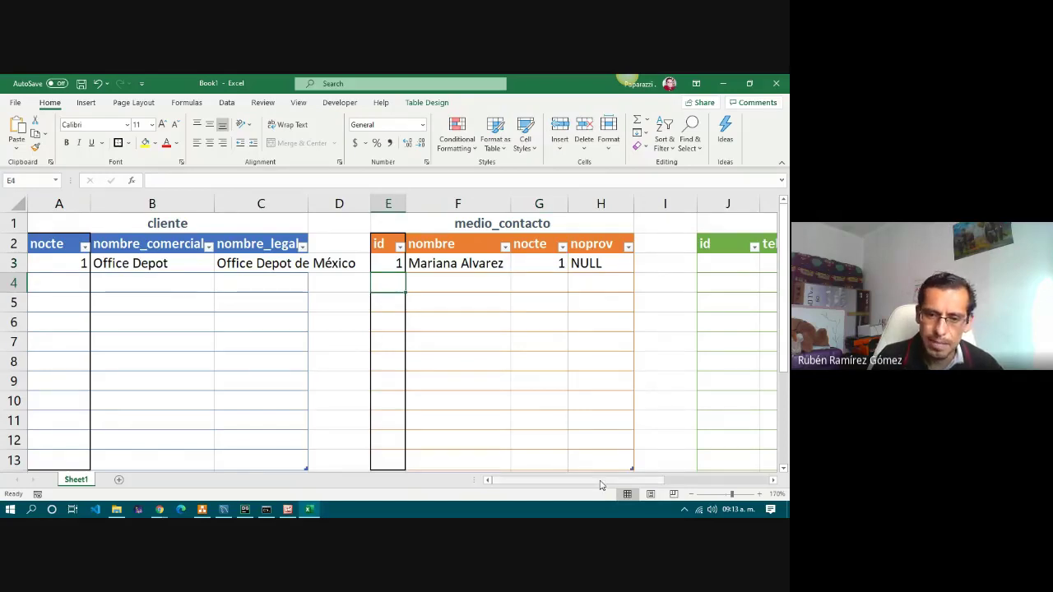
Give the telefono table's id column J2:J13 a thick box border.
left_click_drag(596, 485, 649, 491)
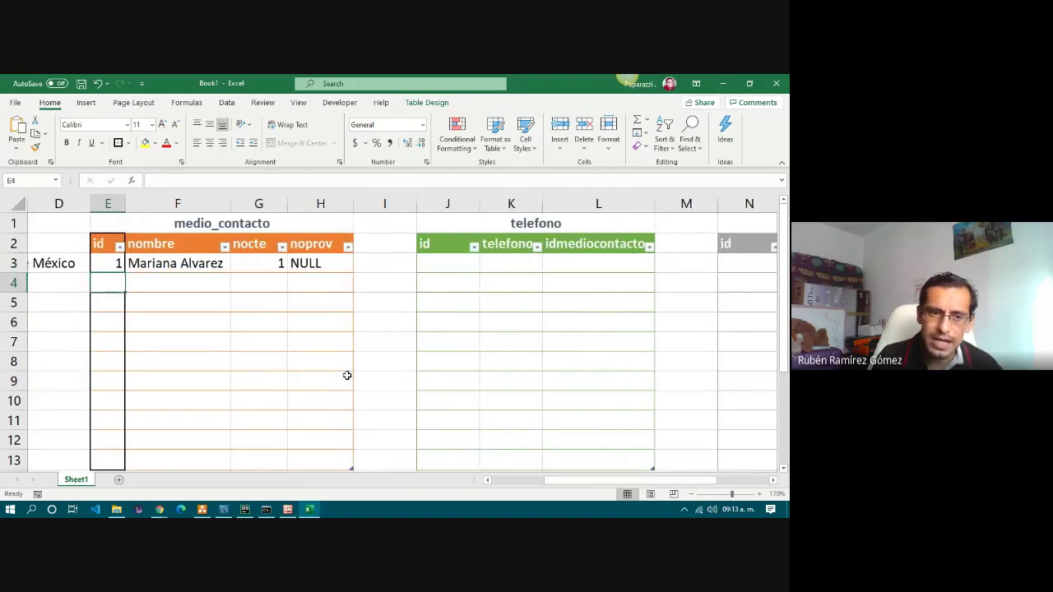
left_click(203, 270)
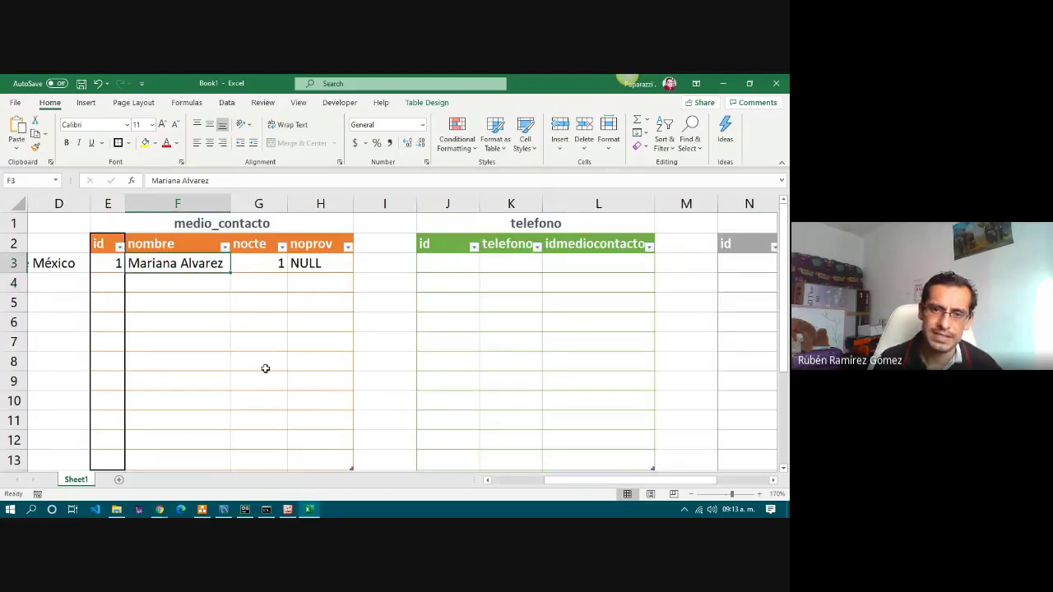
left_click_drag(448, 245, 441, 455)
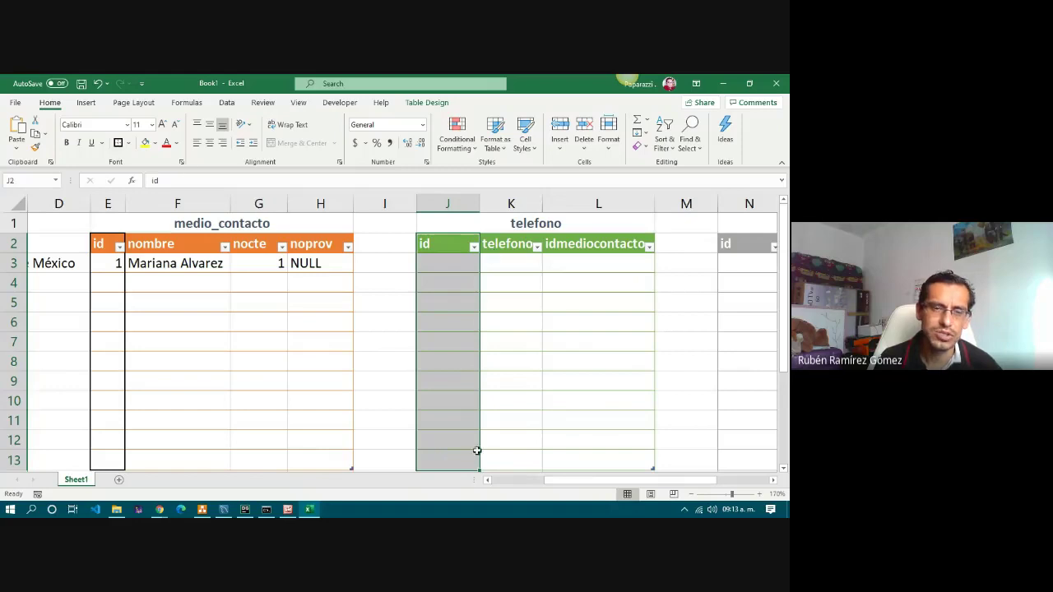
left_click(117, 143)
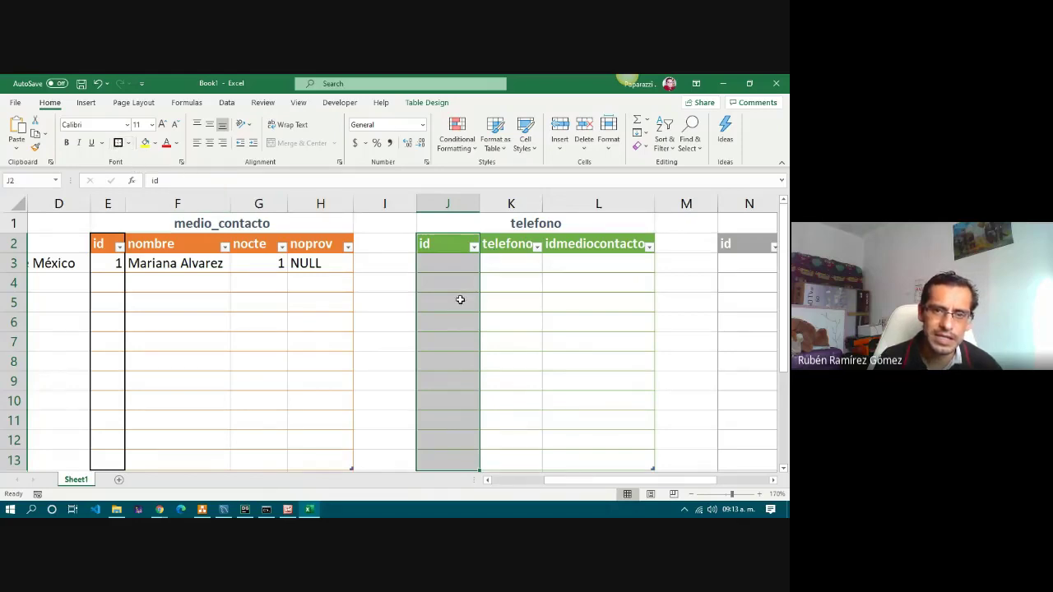
left_click(446, 265)
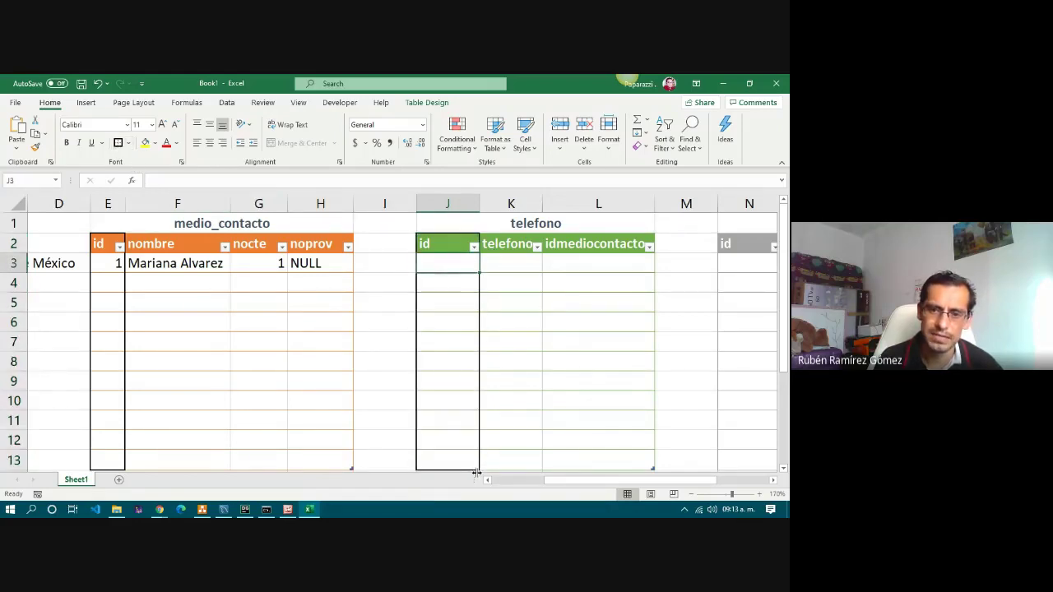
scroll(492, 380, "right", 2)
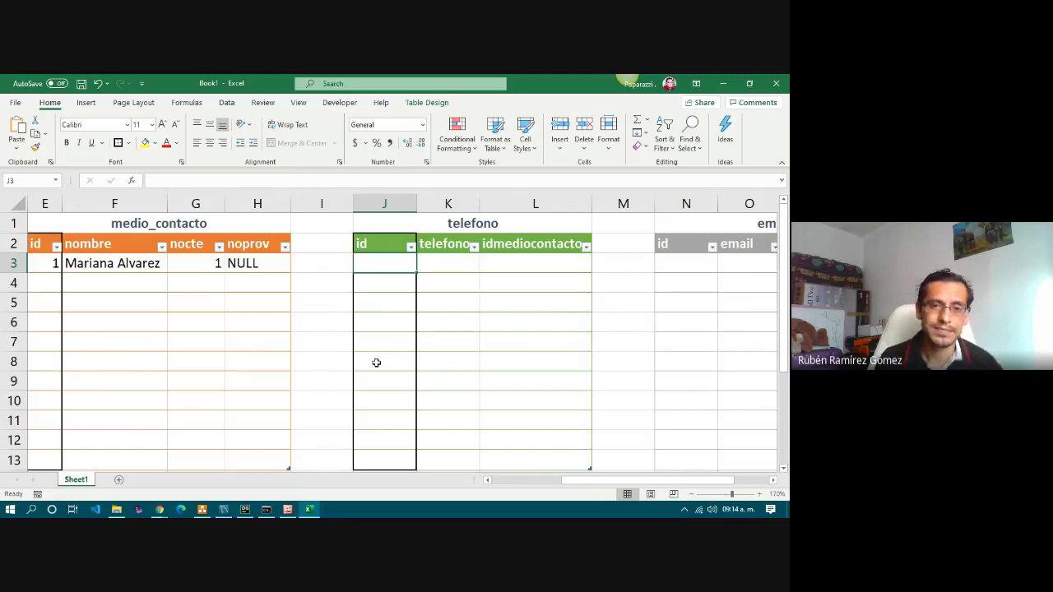
Enter the first telefono record: id 1, phone 12345678, idmediocontacto 1.
type("1")
key("Tab")
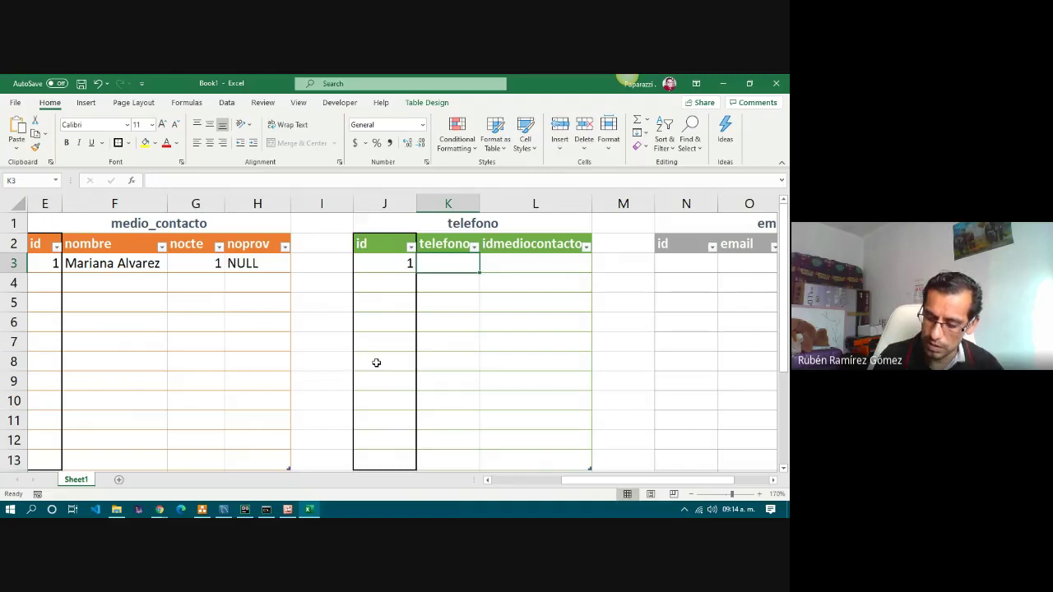
type("1234567")
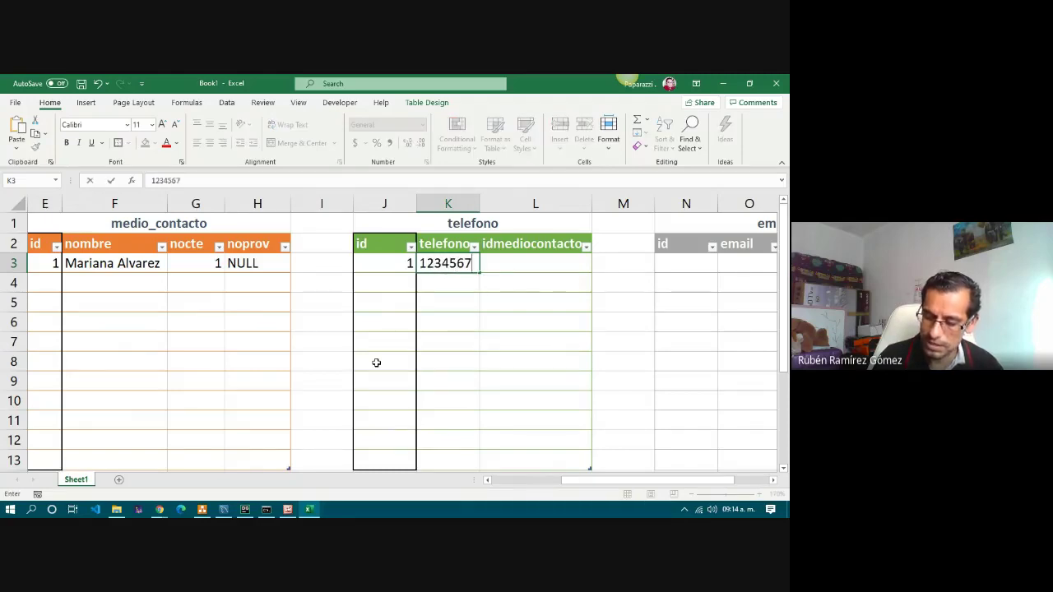
type("89")
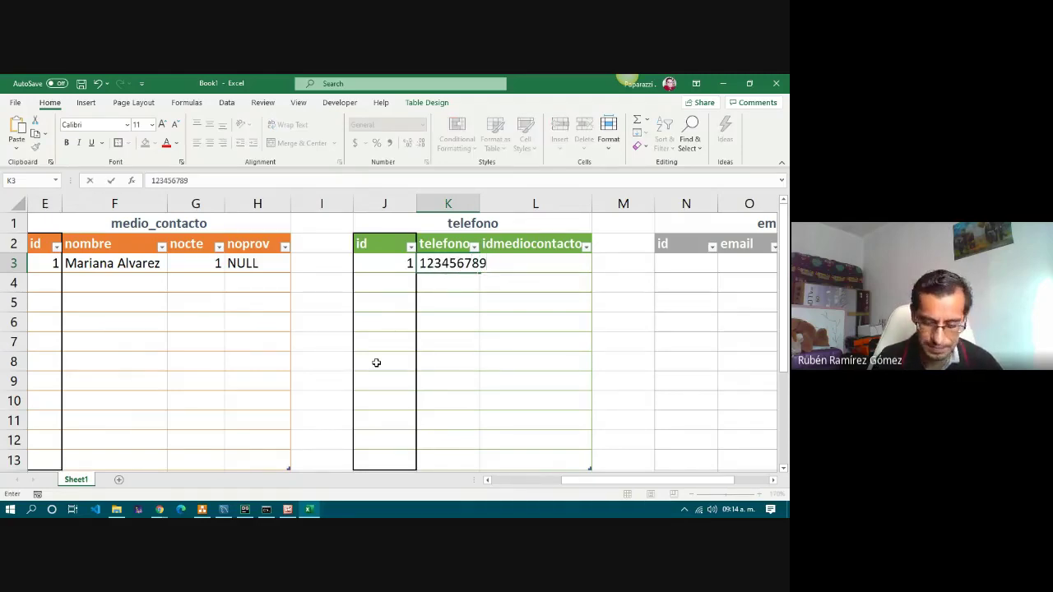
key("Return")
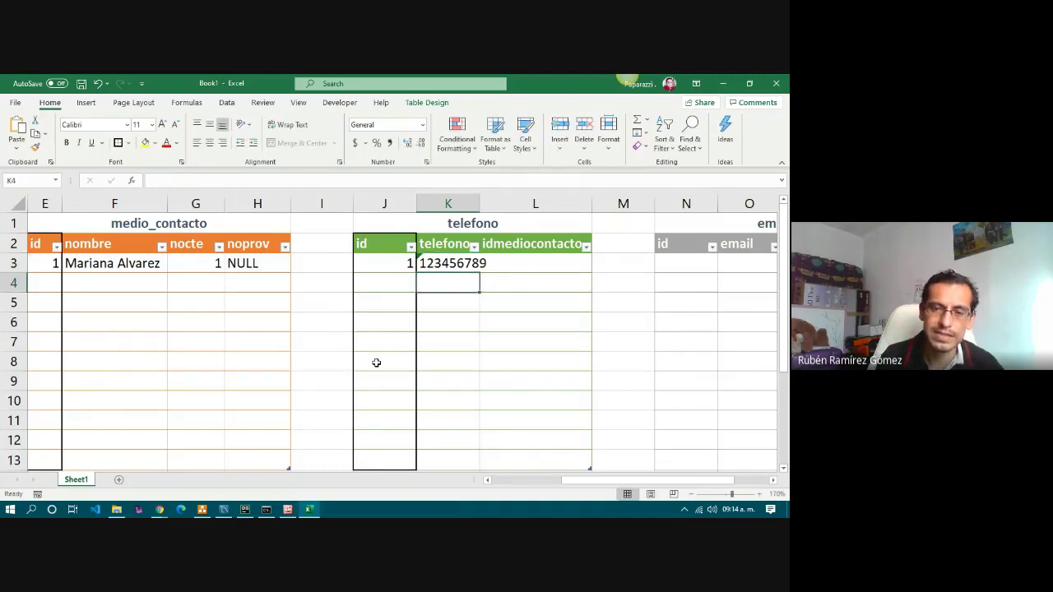
key("Up")
key("Right")
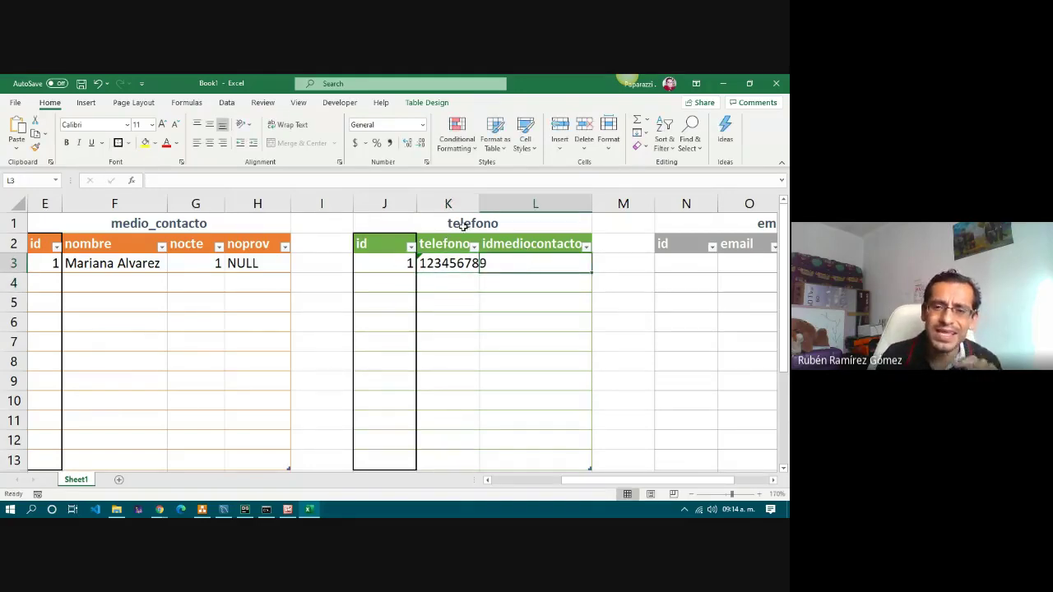
left_click(470, 225)
left_click(444, 262)
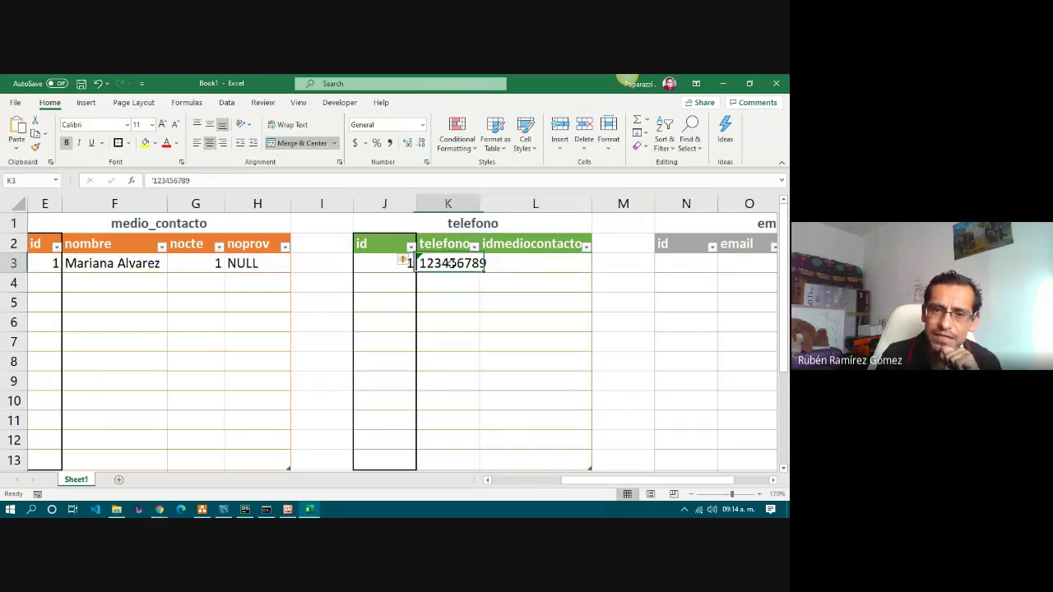
left_click(523, 267)
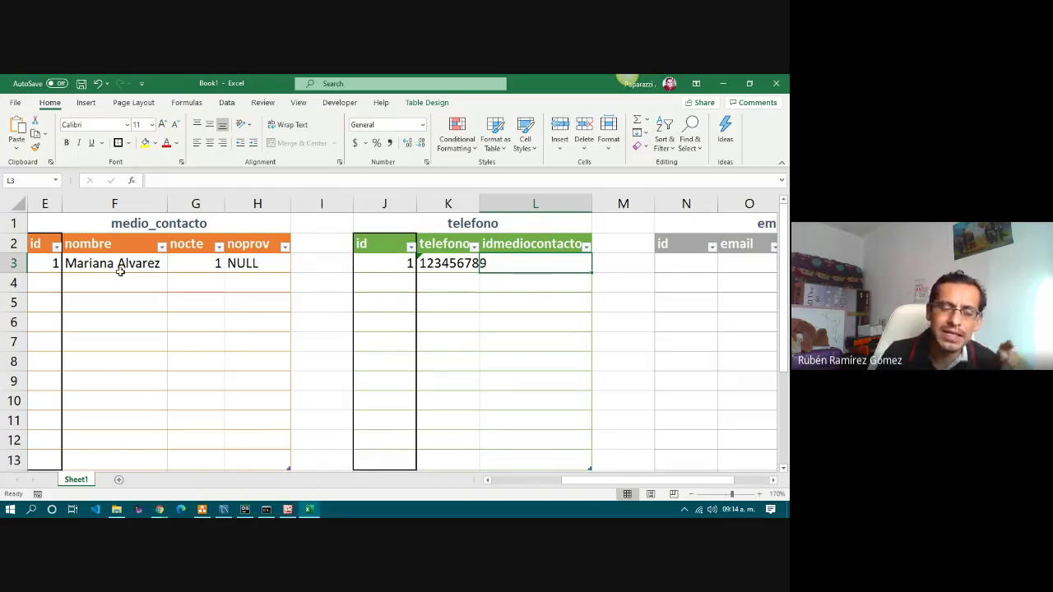
left_click(46, 265)
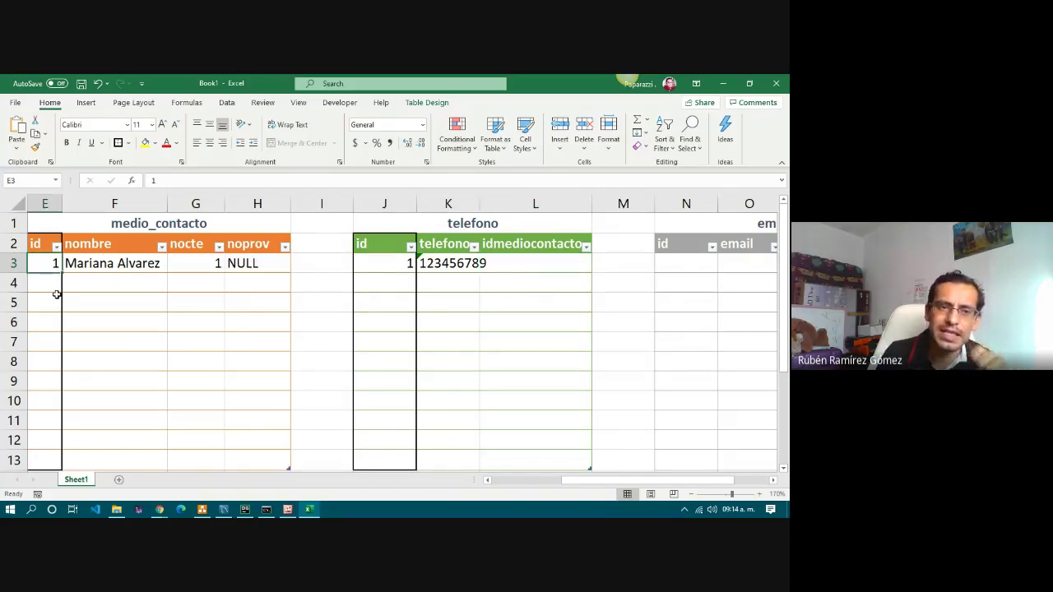
left_click(512, 266)
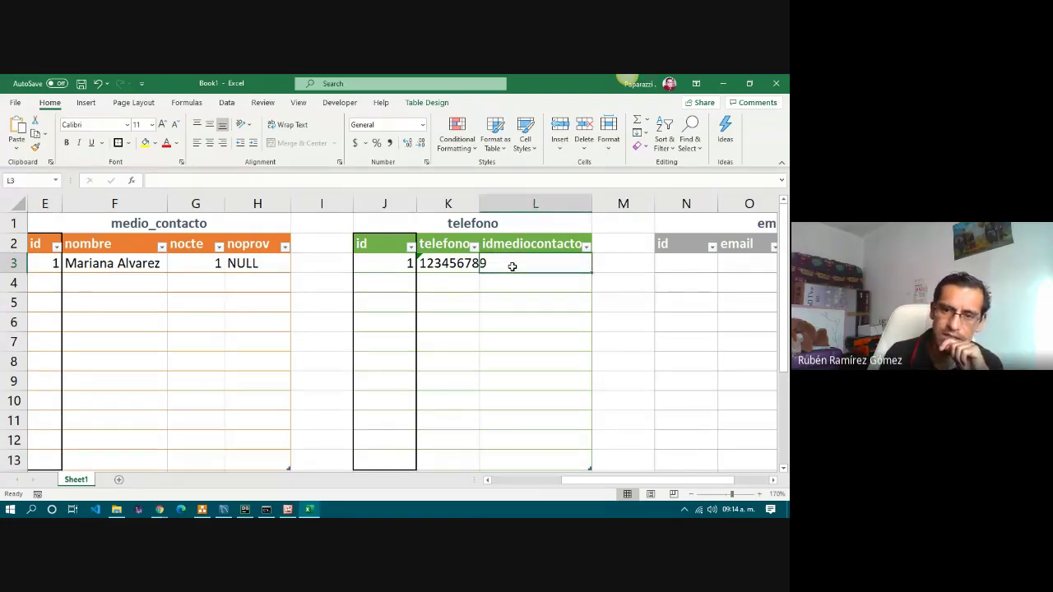
type("1")
key("Return")
left_click(512, 266)
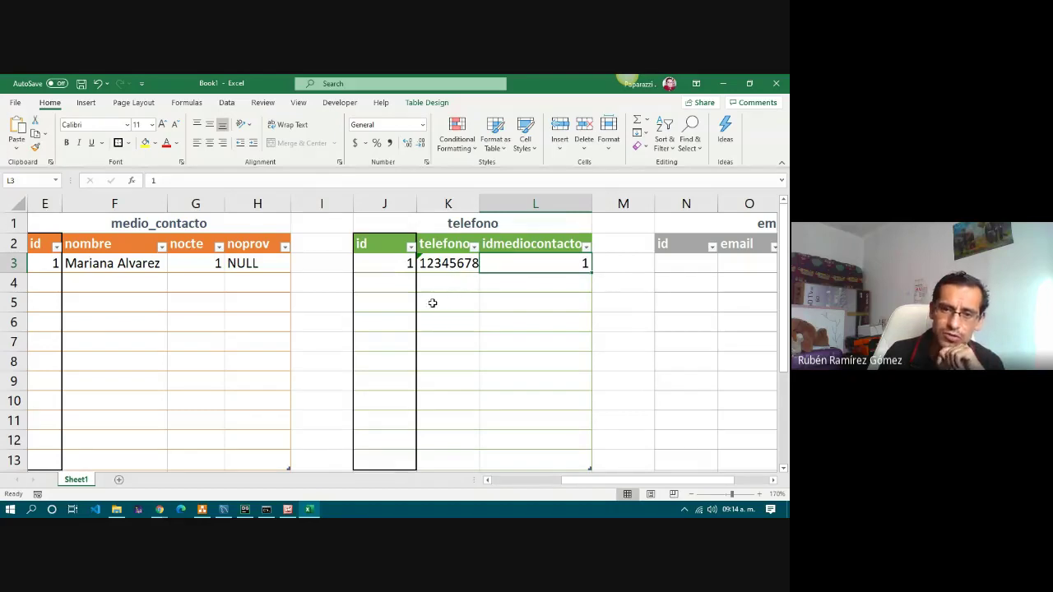
Add the second telefono record: id 2, phone 456789, idmediocontacto 1.
left_click(383, 284)
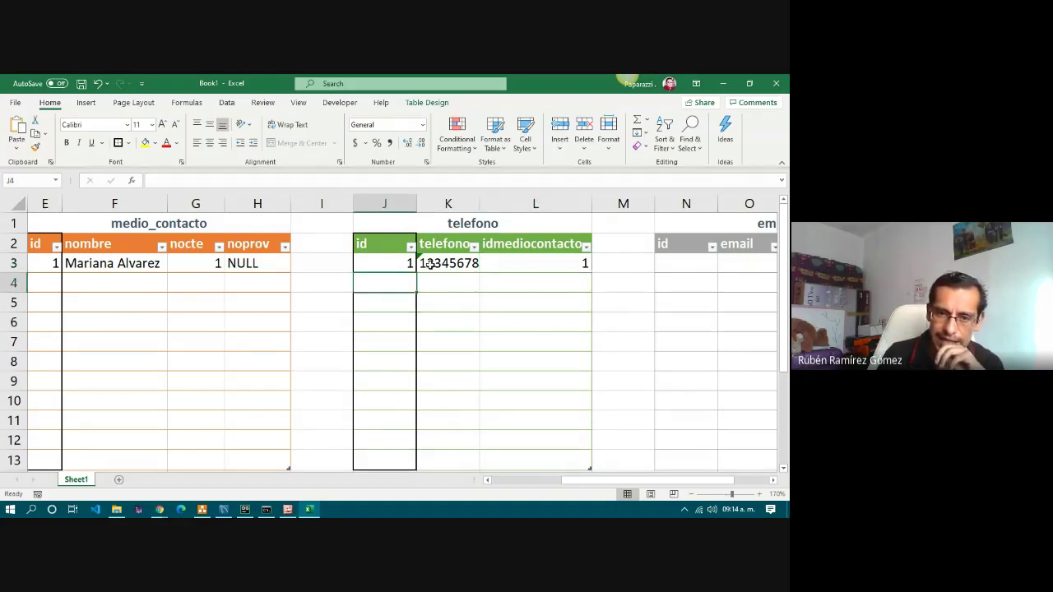
left_click_drag(390, 263, 565, 284)
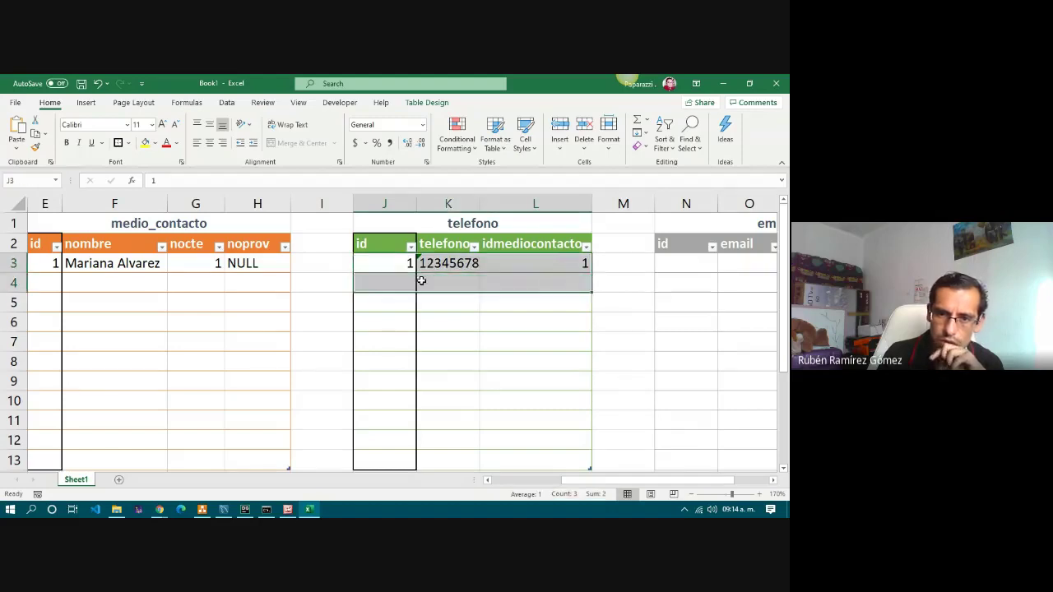
left_click(393, 284)
type("2")
key("Tab")
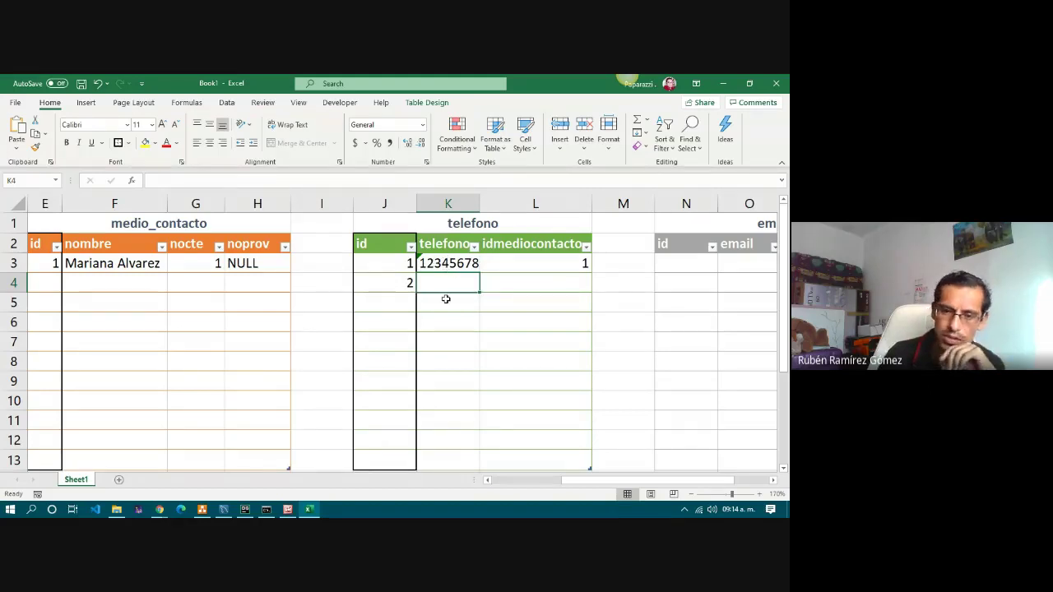
type("456")
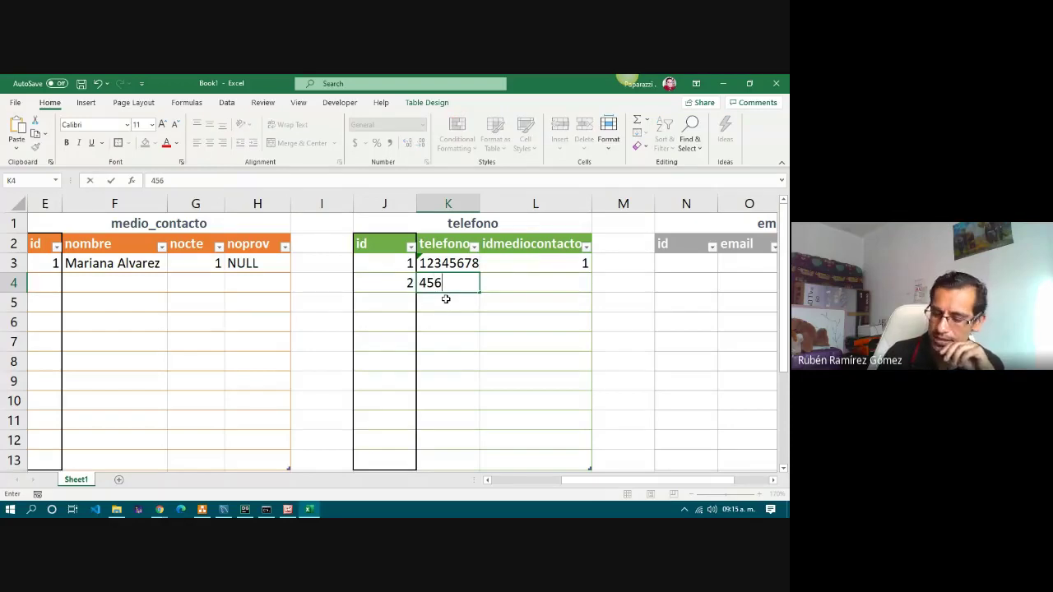
type("789")
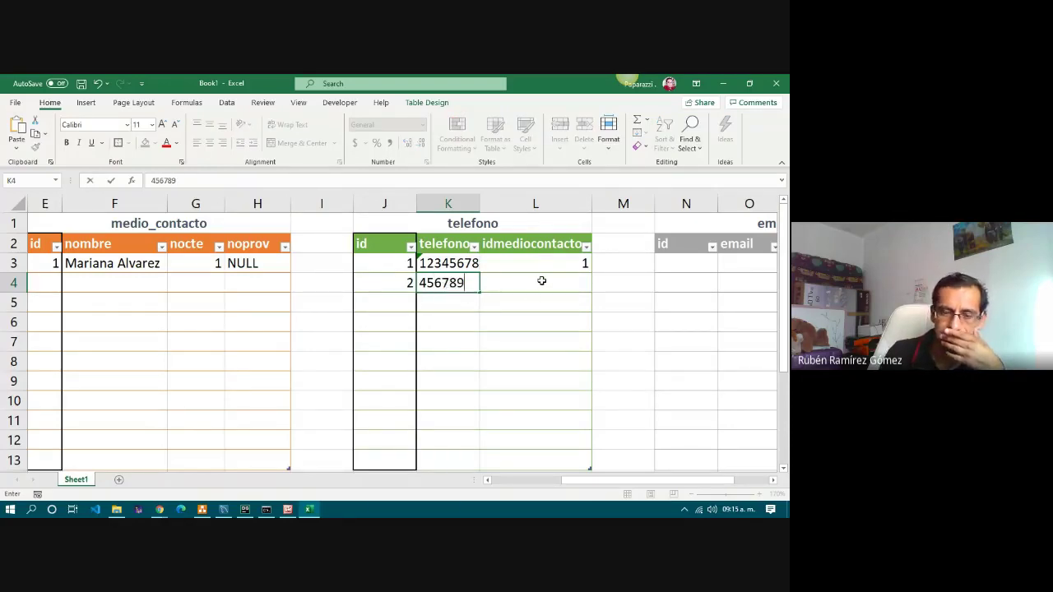
left_click(541, 281)
left_click_drag(375, 287, 550, 286)
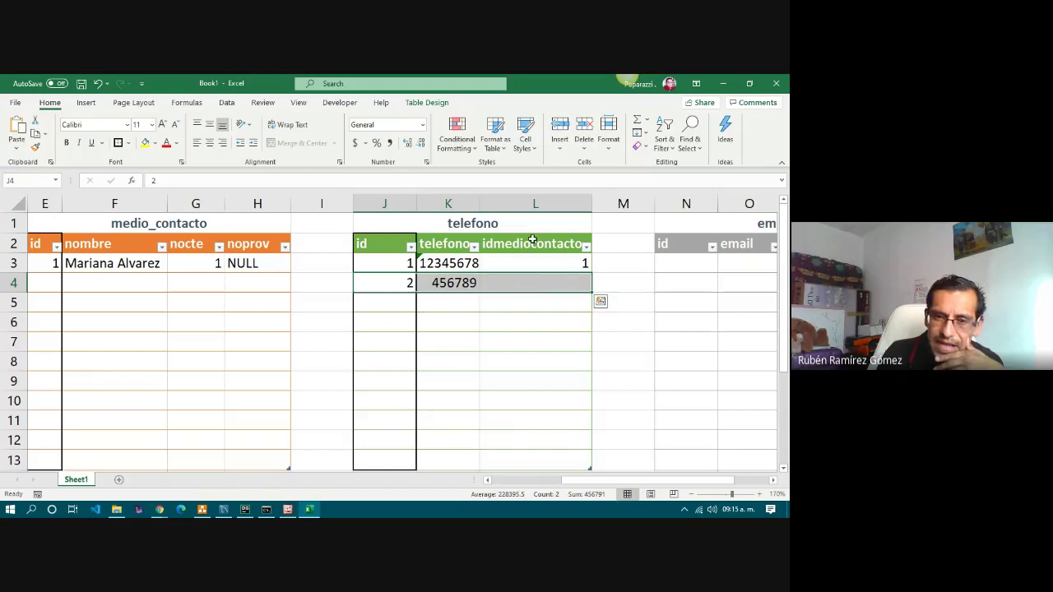
left_click(531, 282)
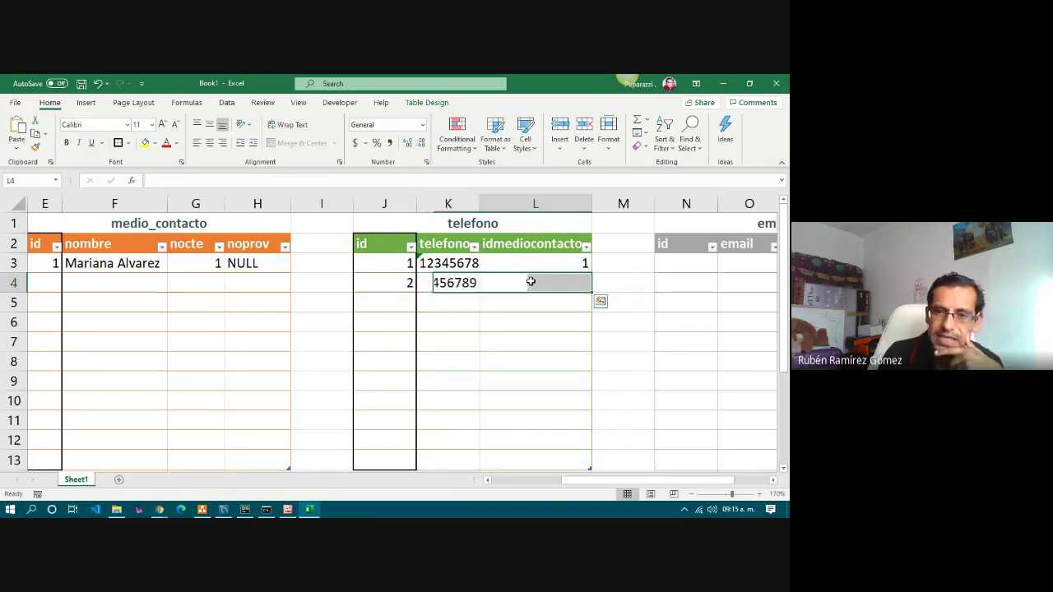
type("1")
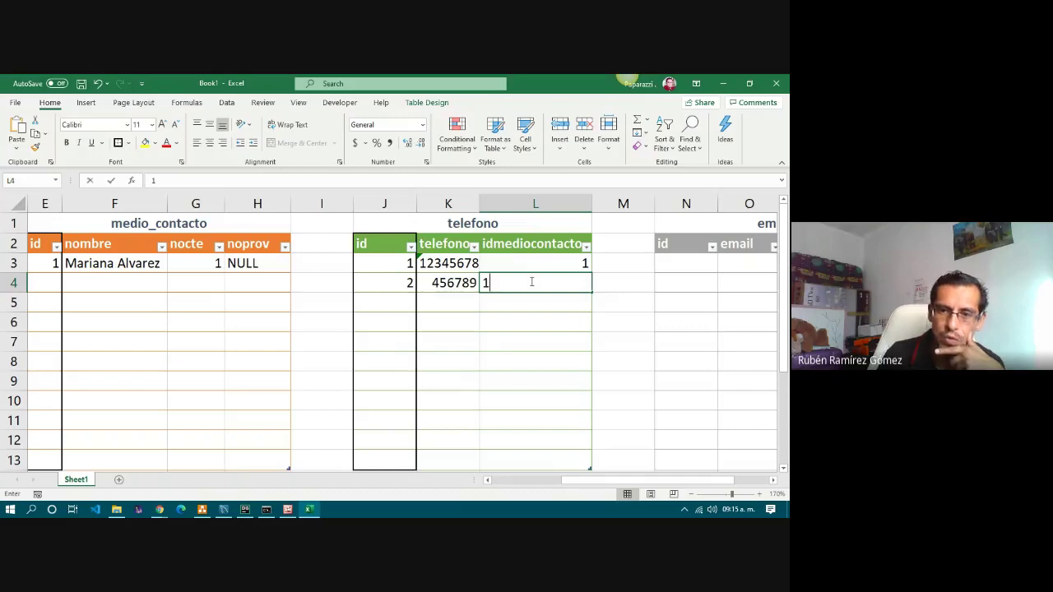
key("Return")
left_click(502, 280)
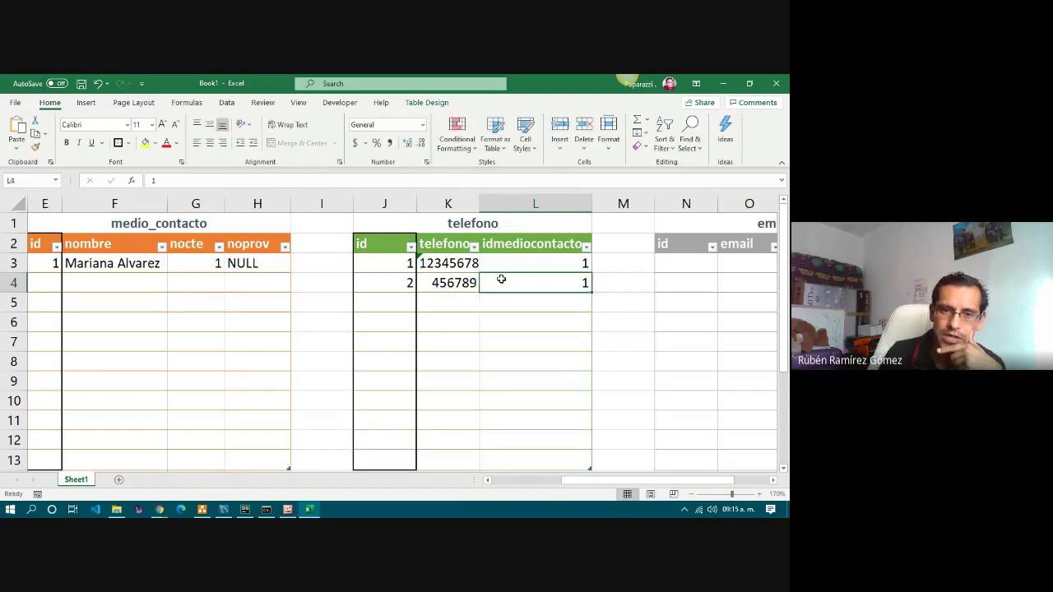
Check the referenced medio_contacto record with id 1 and its noprov value.
left_click_drag(47, 263, 264, 263)
left_click(46, 264)
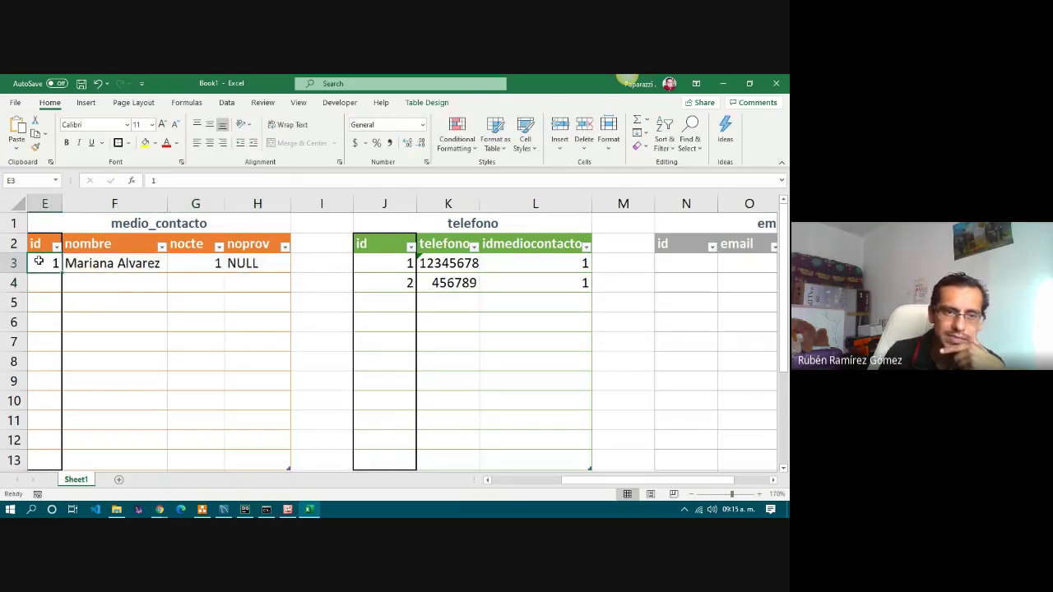
left_click(255, 265)
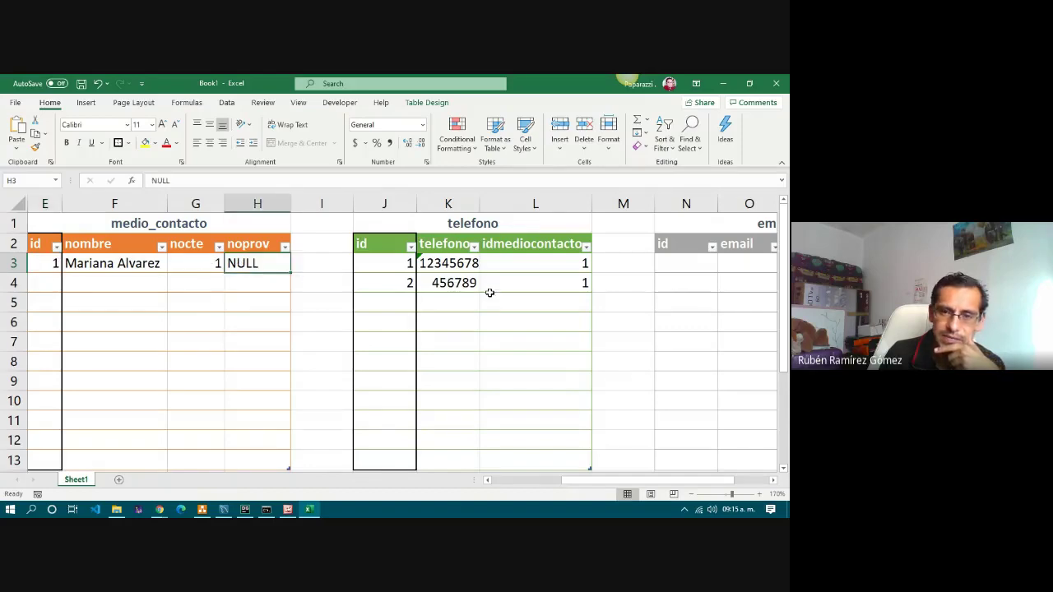
left_click(546, 284)
Outline the email table's id column N2:N13 with a thick border.
left_click_drag(616, 486, 650, 486)
left_click_drag(545, 249, 532, 461)
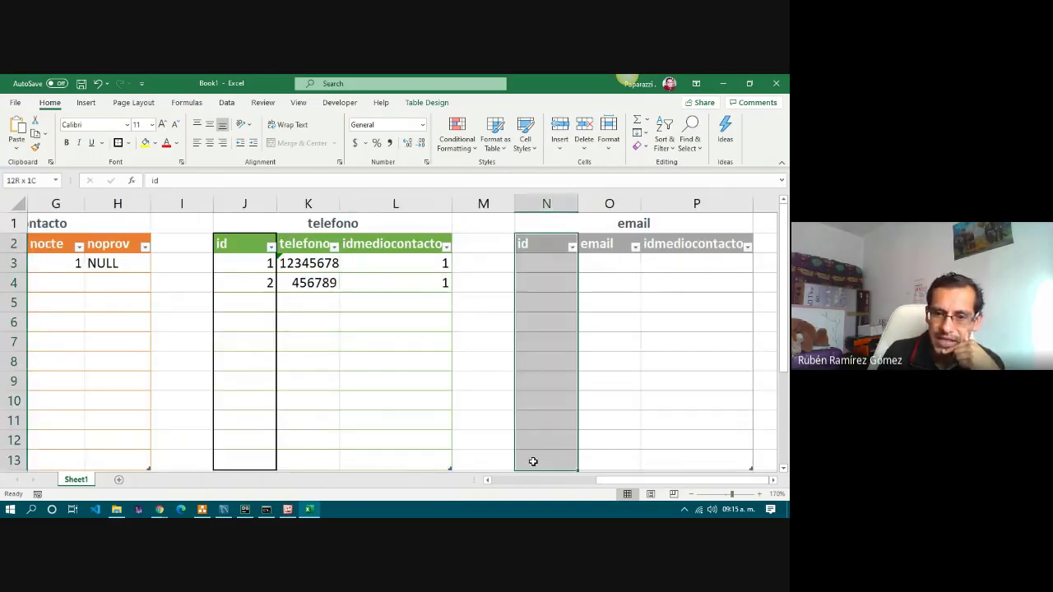
left_click(119, 143)
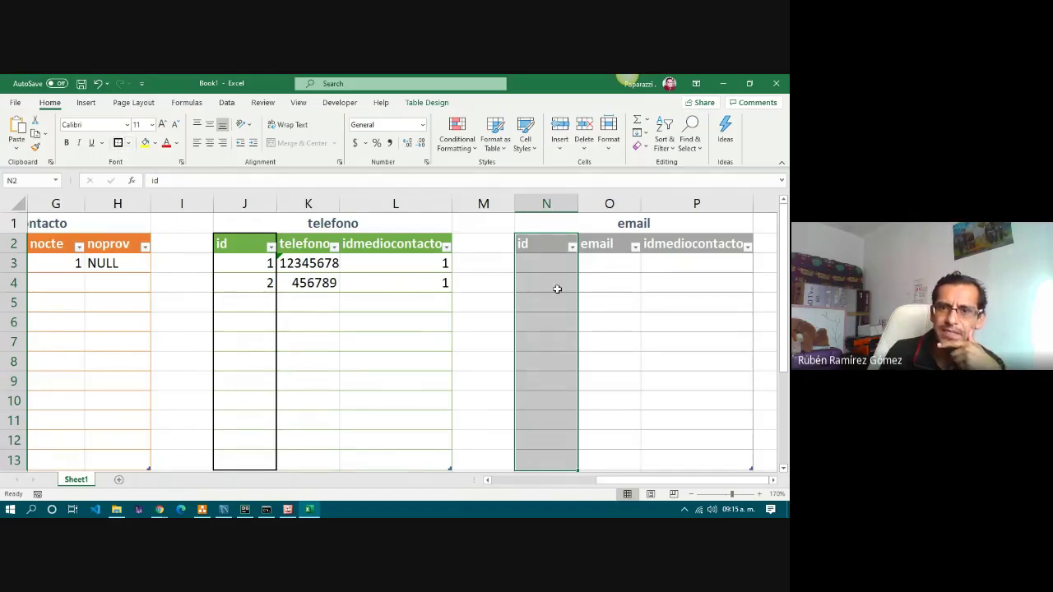
Enter the first email record: id 1, a contact's e-mail address without hyperlink, idmediocontacto 1.
left_click(556, 265)
type("1")
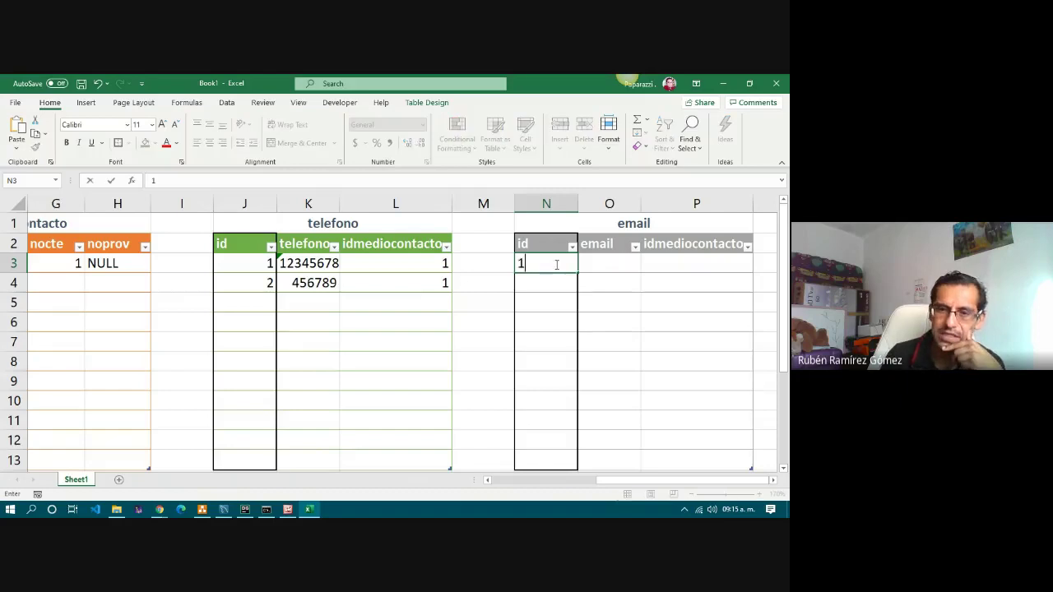
key("Tab")
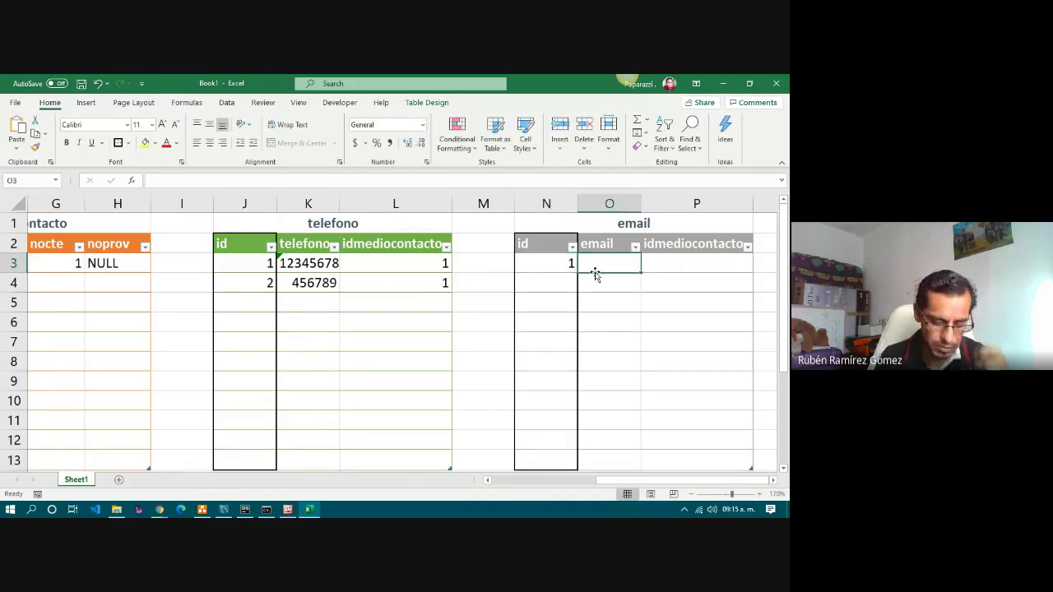
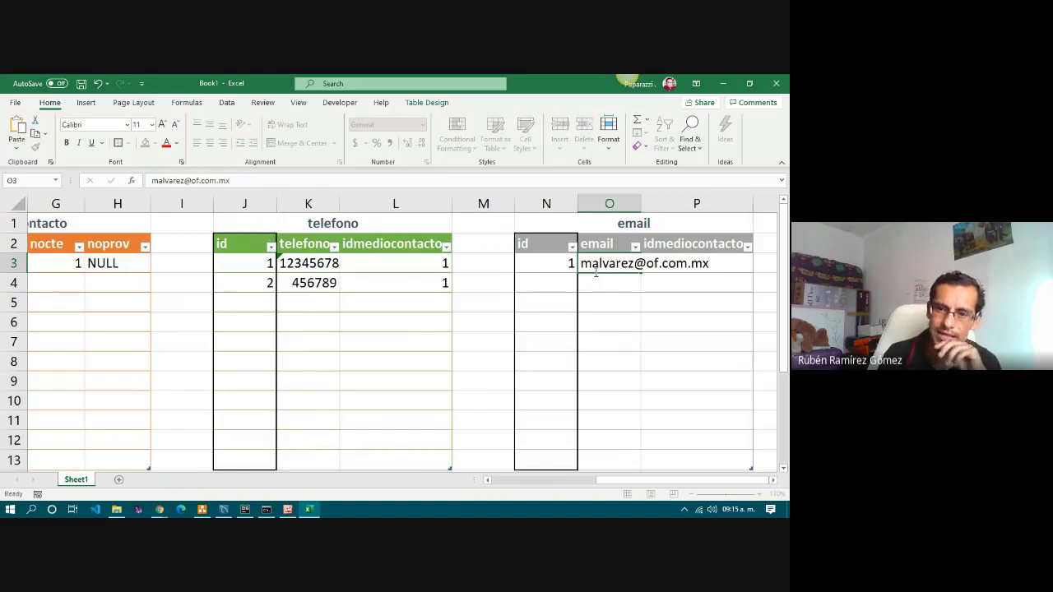
key("Return")
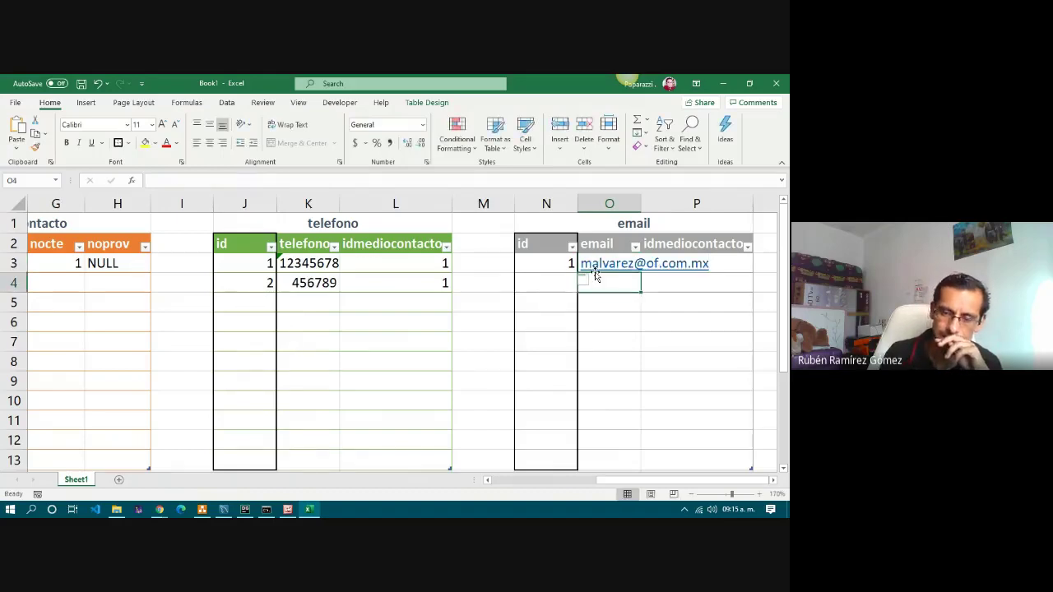
key("ctrl+z")
key("Tab")
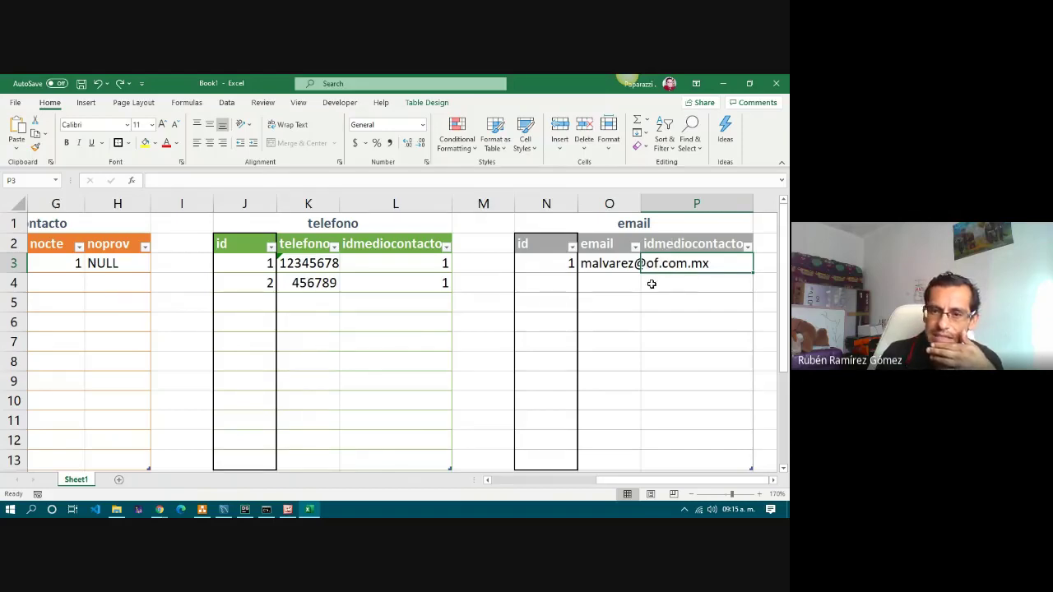
left_click_drag(546, 263, 697, 265)
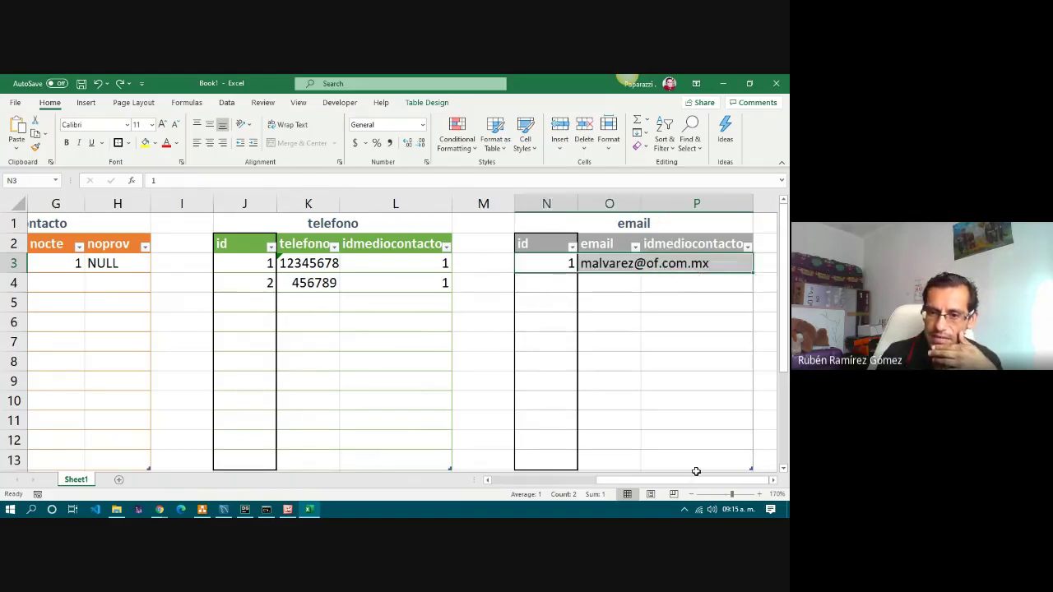
left_click_drag(698, 483, 627, 483)
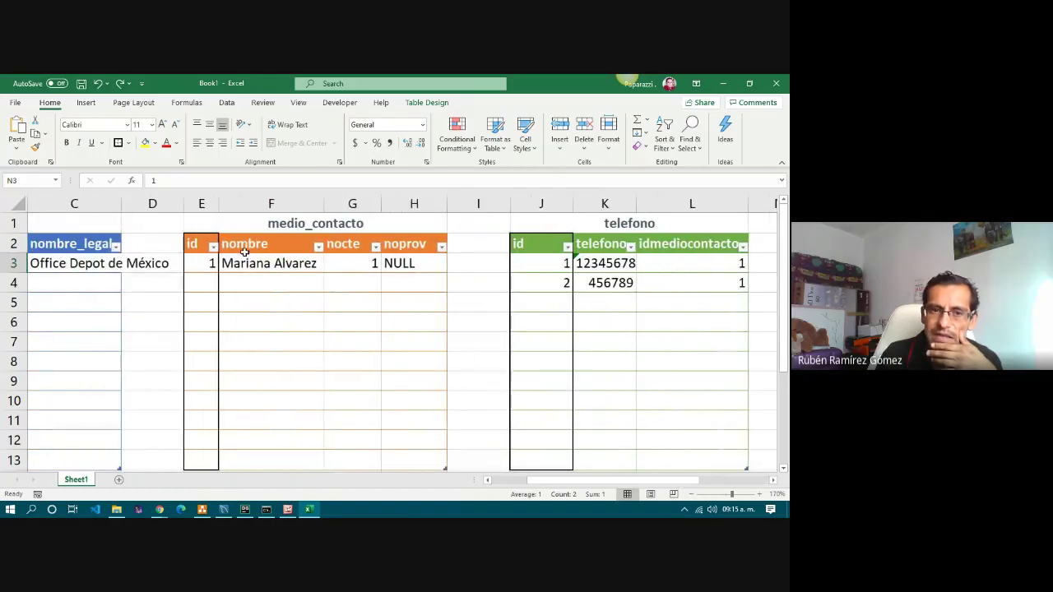
left_click_drag(205, 262, 419, 265)
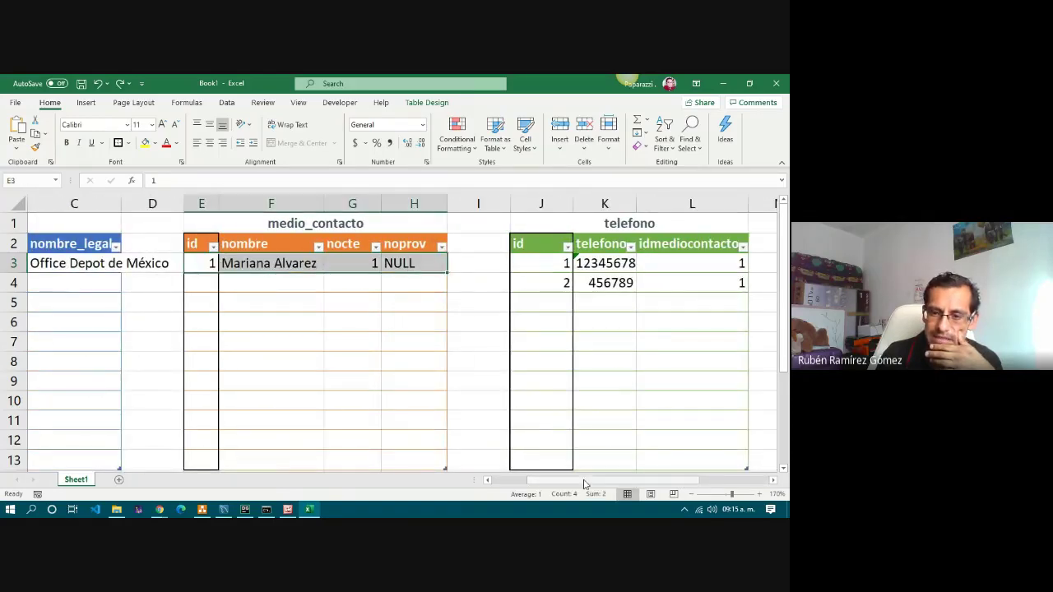
left_click_drag(586, 488, 656, 485)
left_click(721, 264)
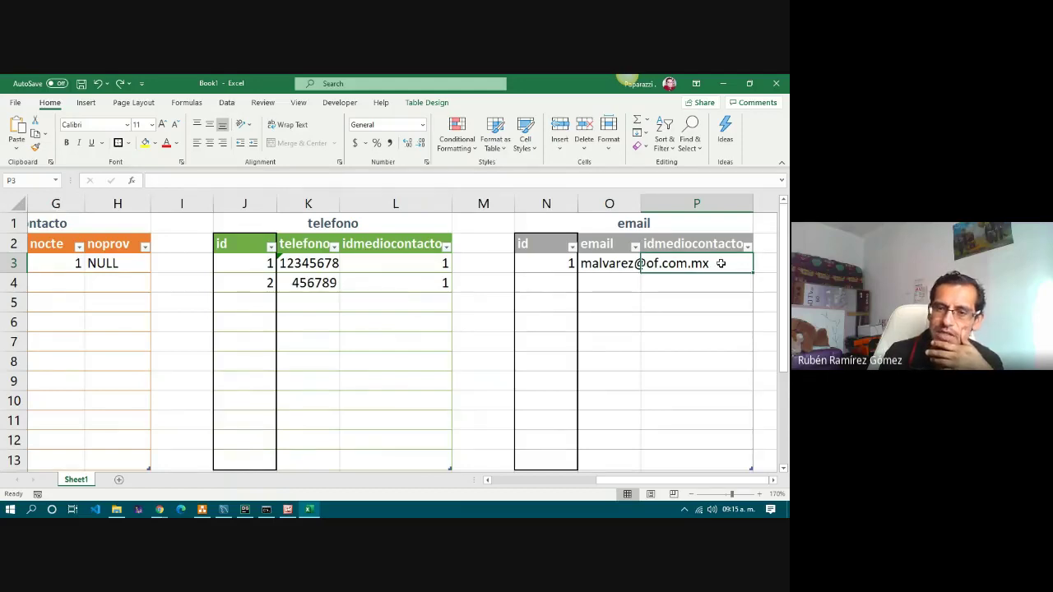
type("1")
key("Return")
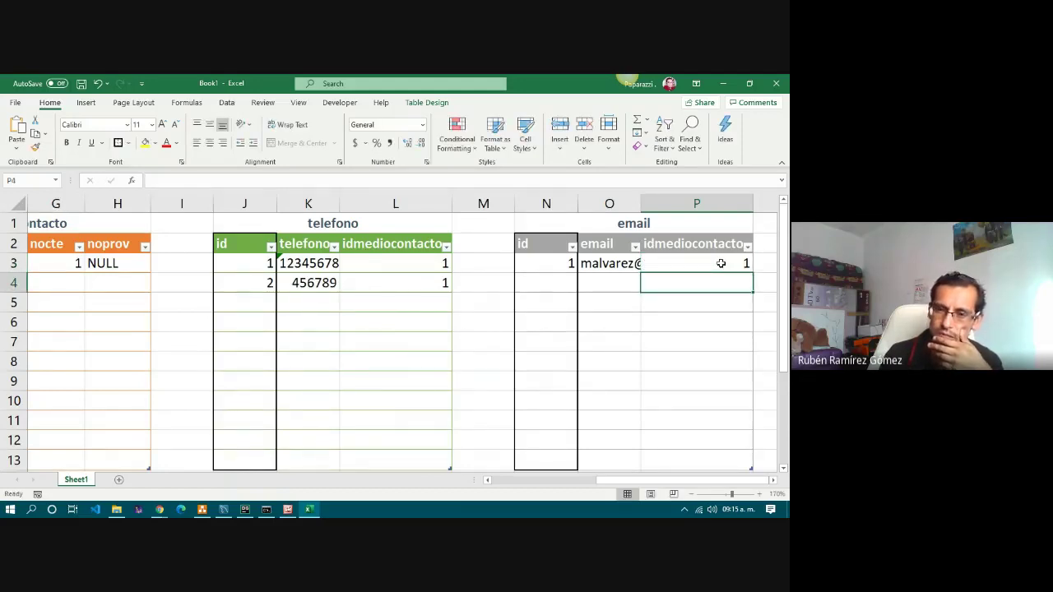
Autofit the column widths of the email and telefono tables.
left_click_drag(547, 203, 699, 201)
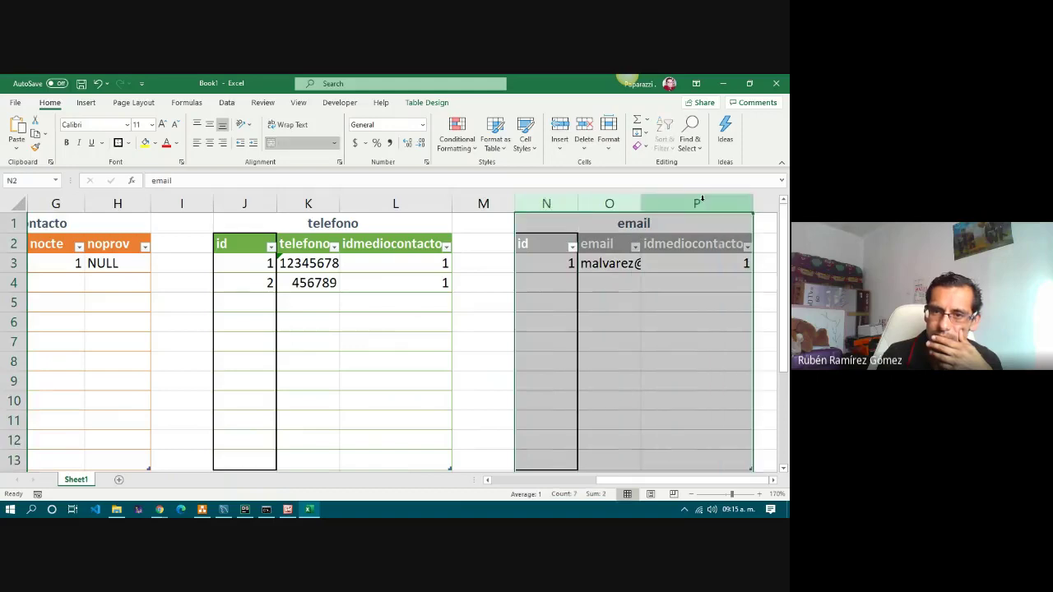
double_click(645, 201)
left_click(631, 306)
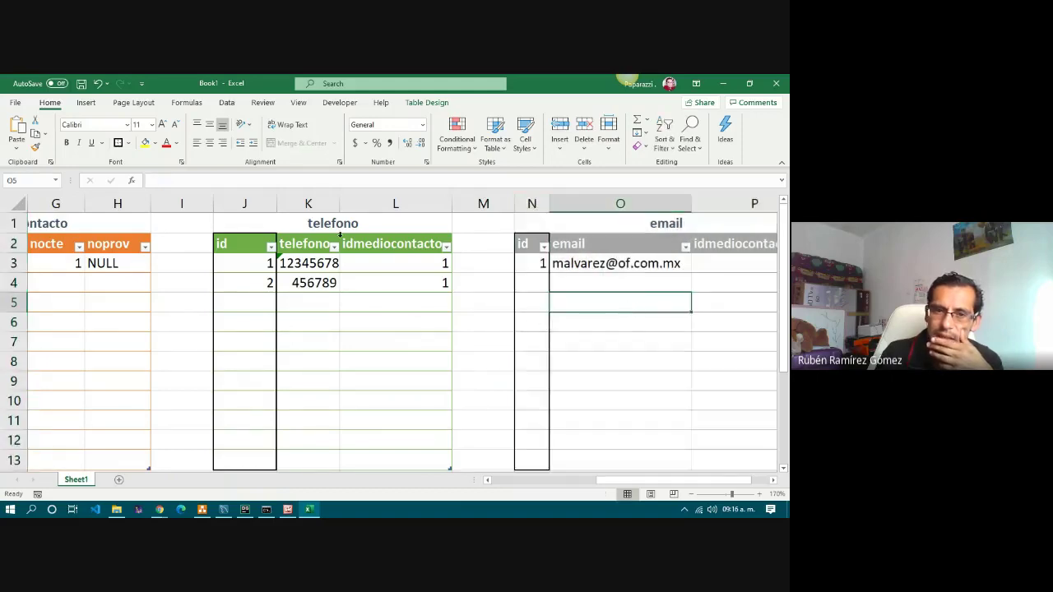
left_click_drag(244, 203, 397, 203)
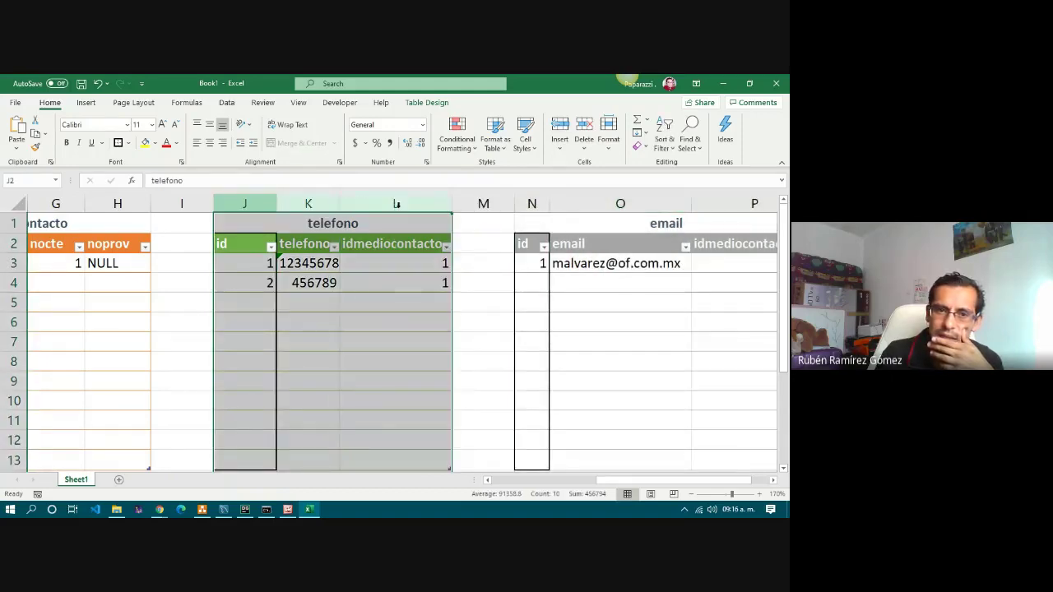
double_click(276, 203)
left_click(371, 317)
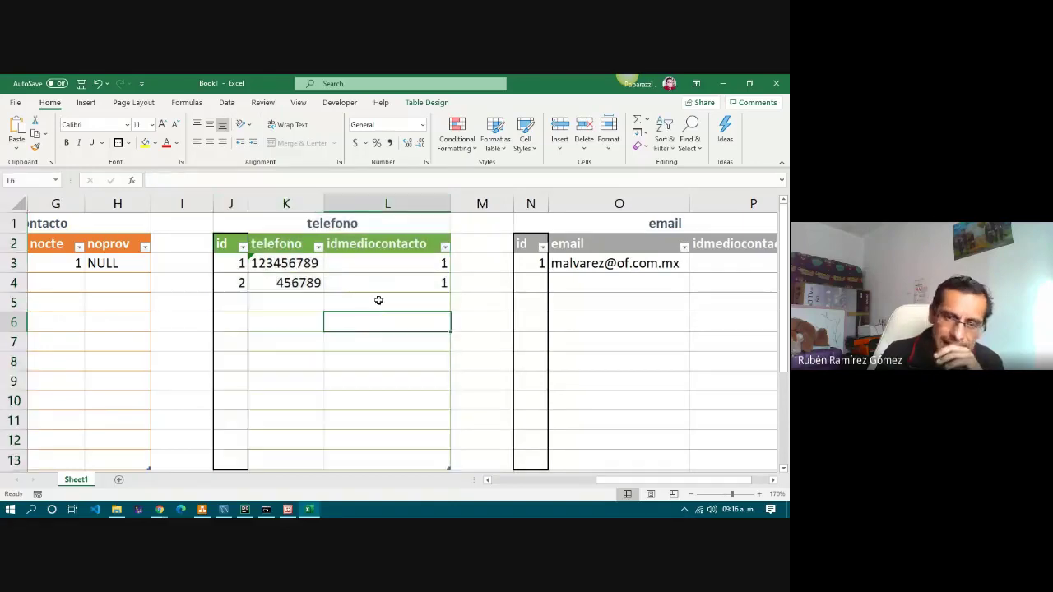
Apply Outside Borders to the medio_contacto nocte column, G2:G13.
left_click(531, 482)
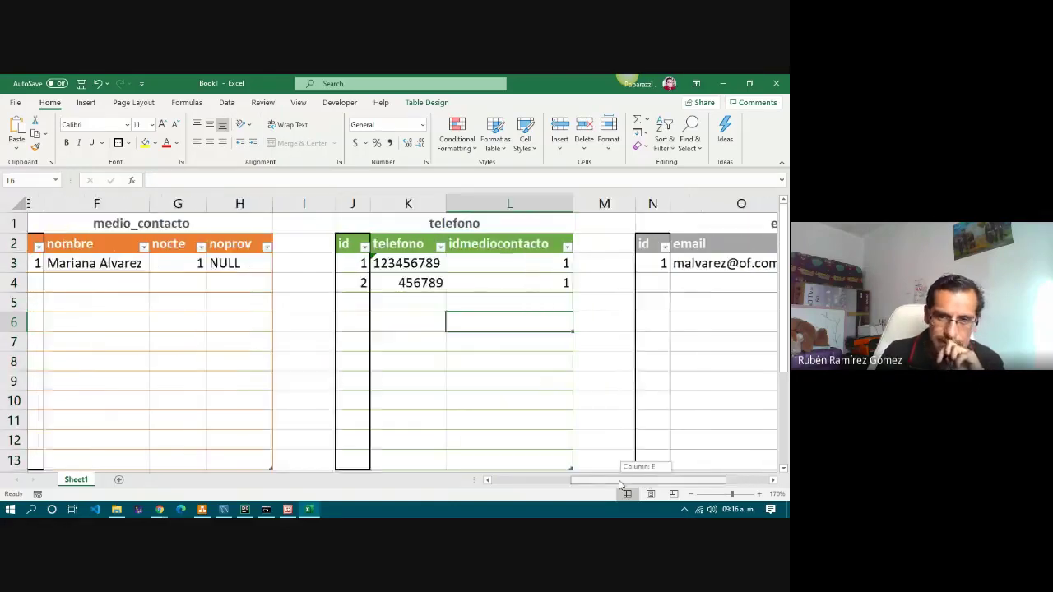
left_click_drag(547, 484, 502, 483)
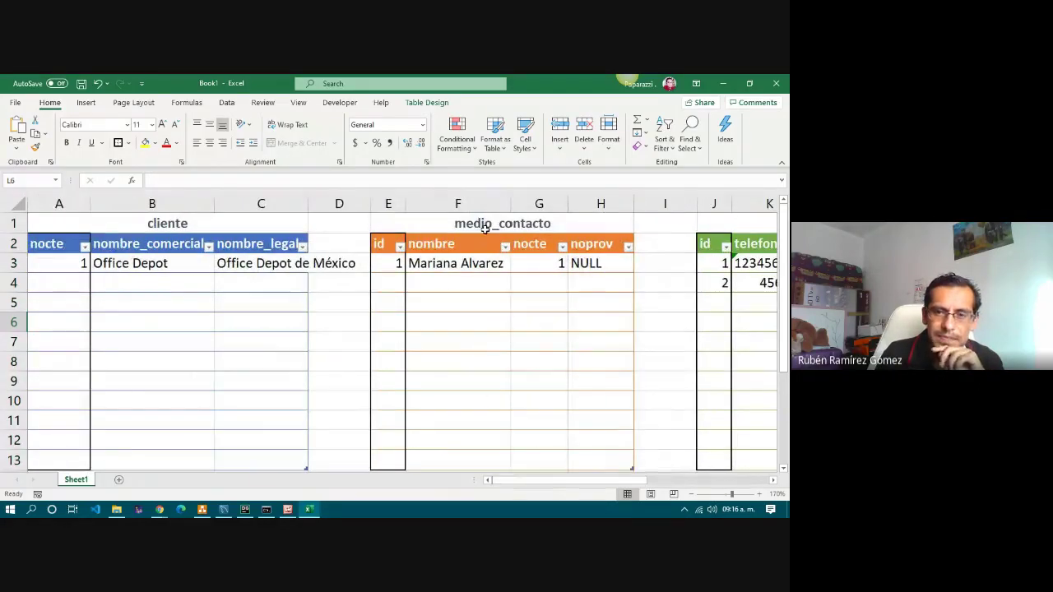
left_click_drag(531, 247, 525, 459)
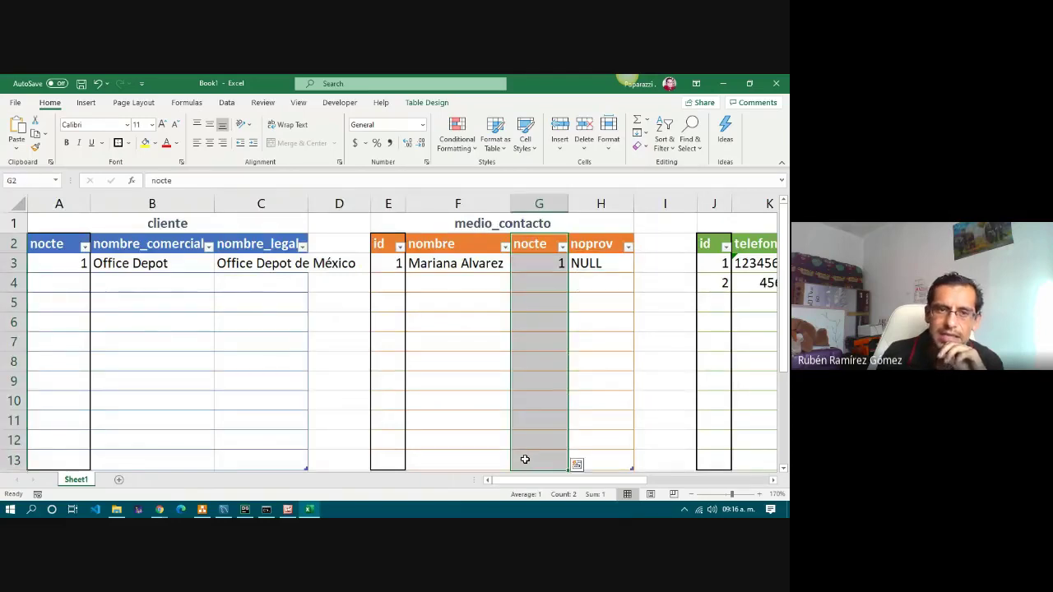
left_click(130, 145)
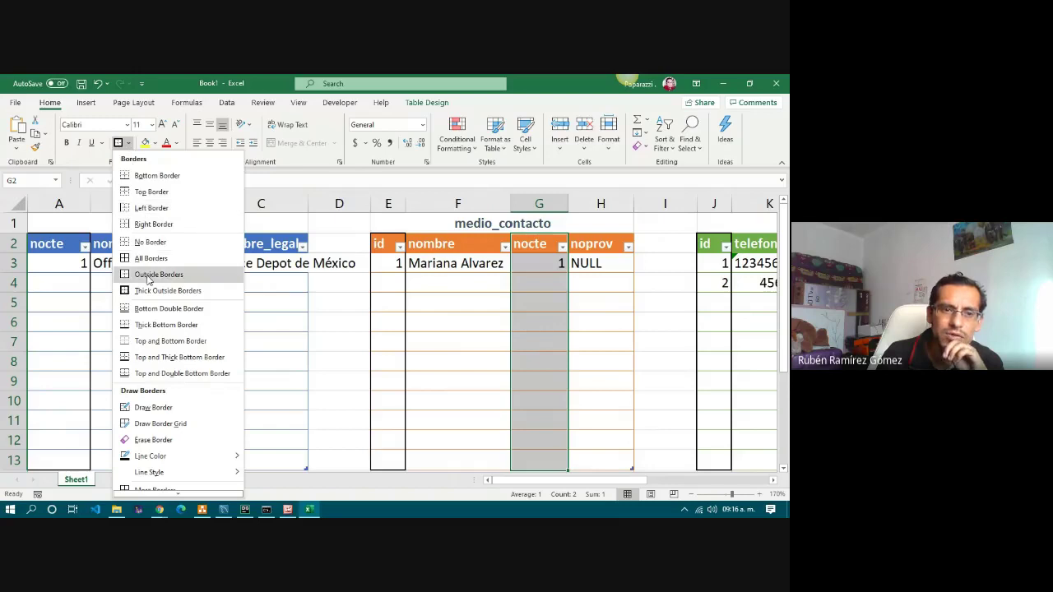
left_click(149, 277)
left_click(455, 319)
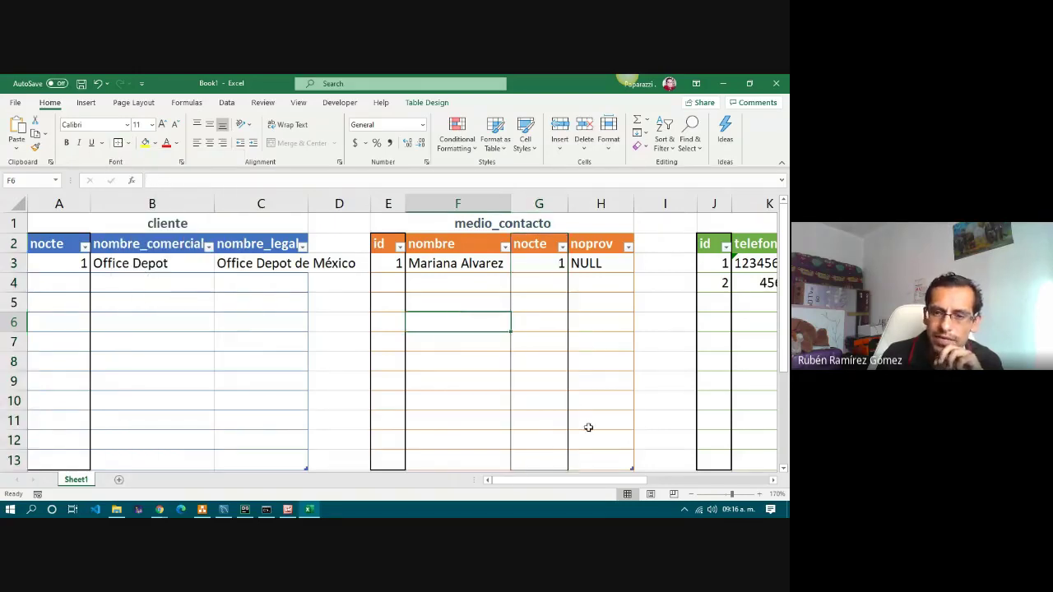
left_click(540, 263)
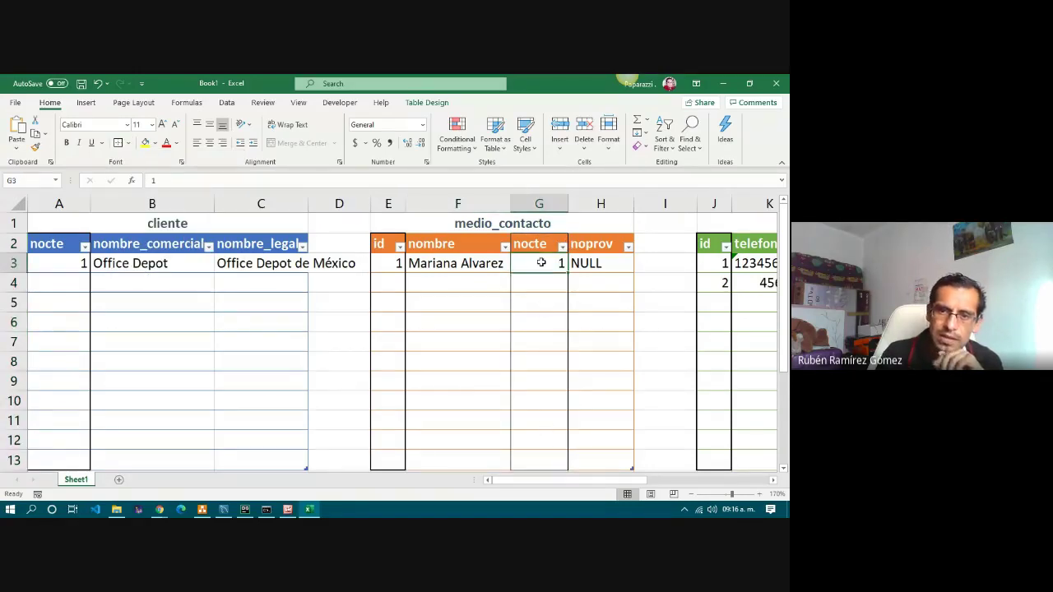
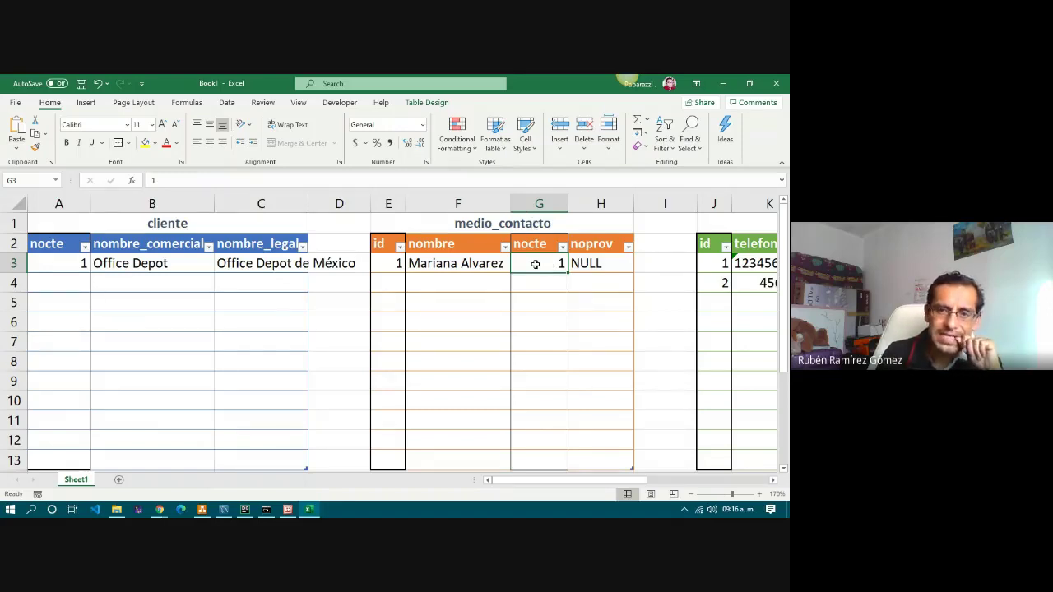
Compare the nocte and idmediocontacto values across the cliente, telefono and email tables.
left_click(45, 265)
left_click(556, 262)
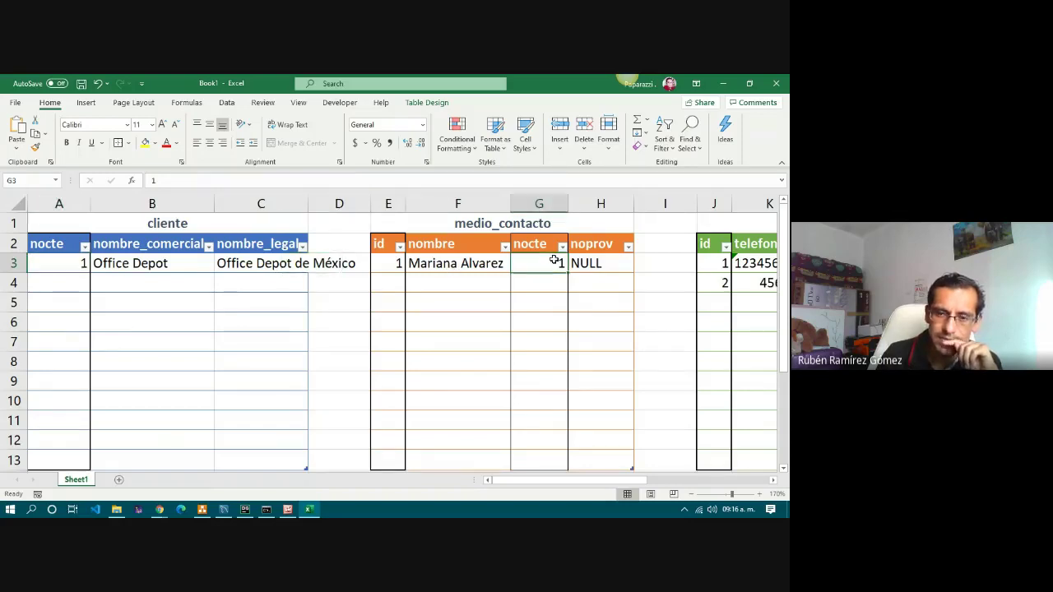
left_click_drag(559, 482, 632, 484)
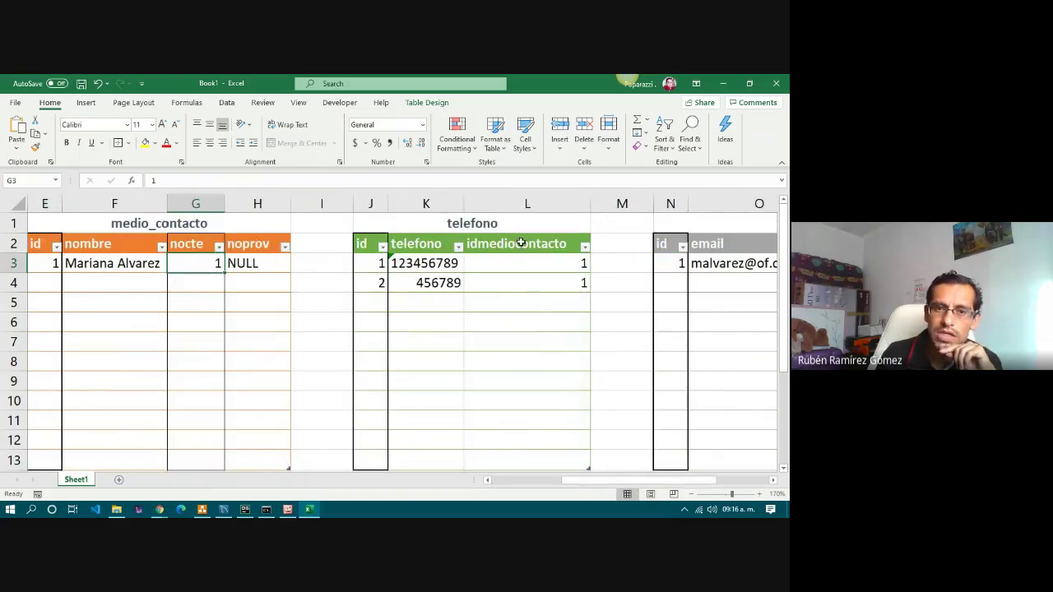
left_click_drag(521, 248, 515, 461)
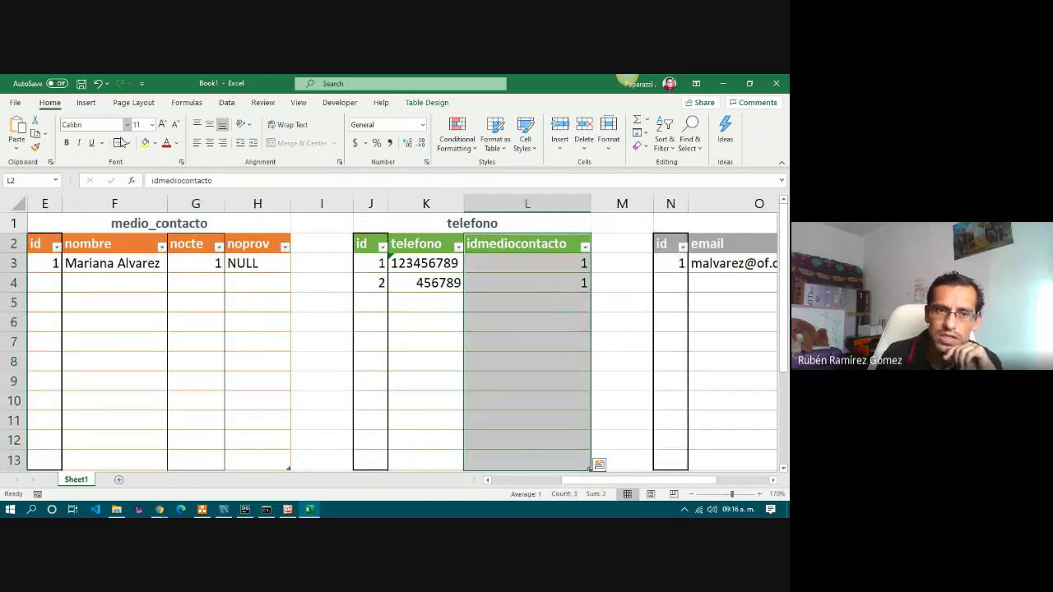
left_click(536, 264)
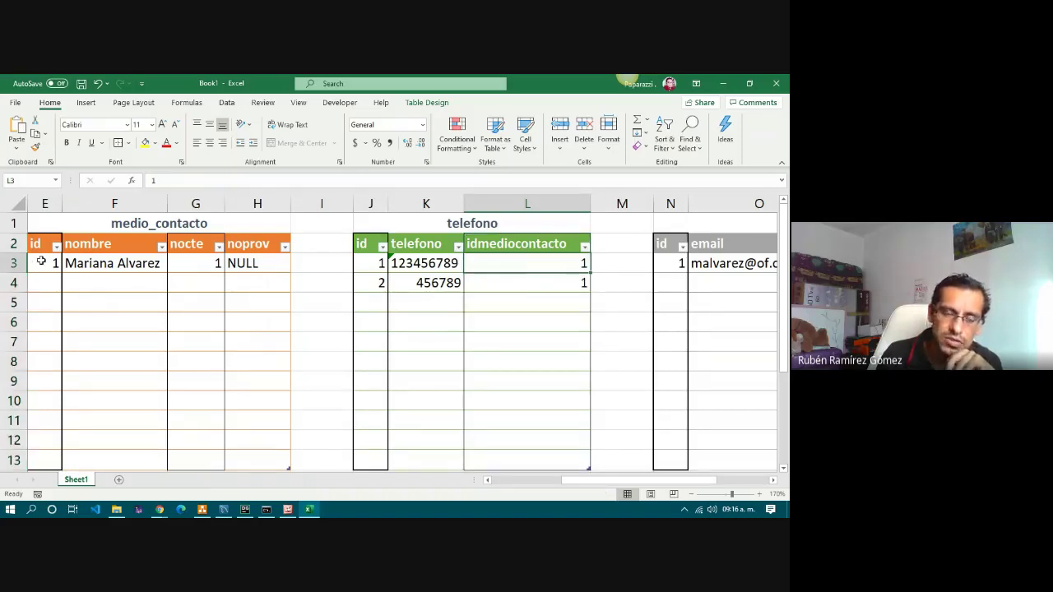
left_click(43, 263)
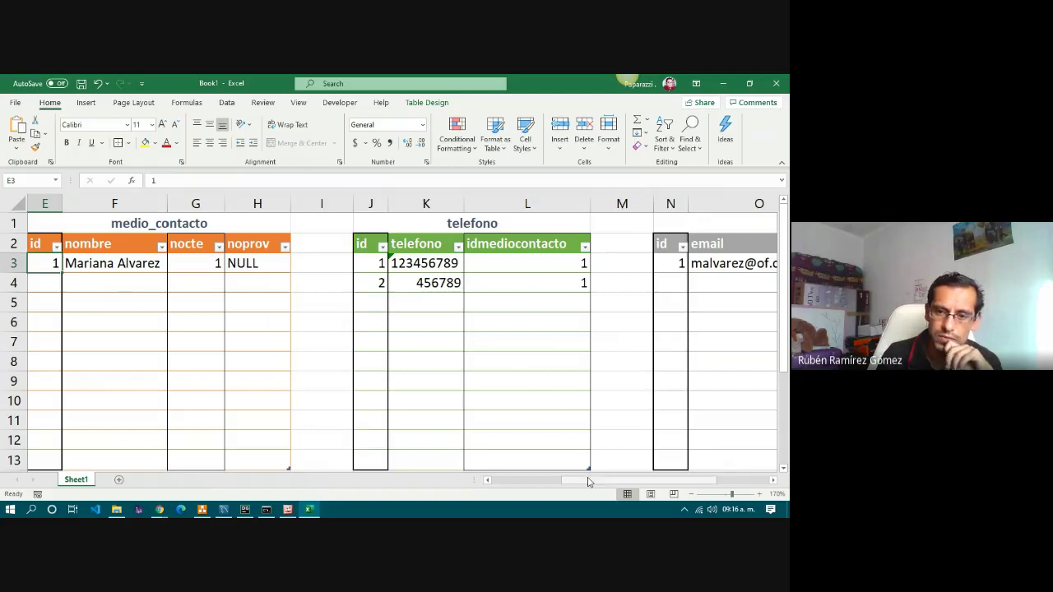
left_click_drag(588, 483, 698, 486)
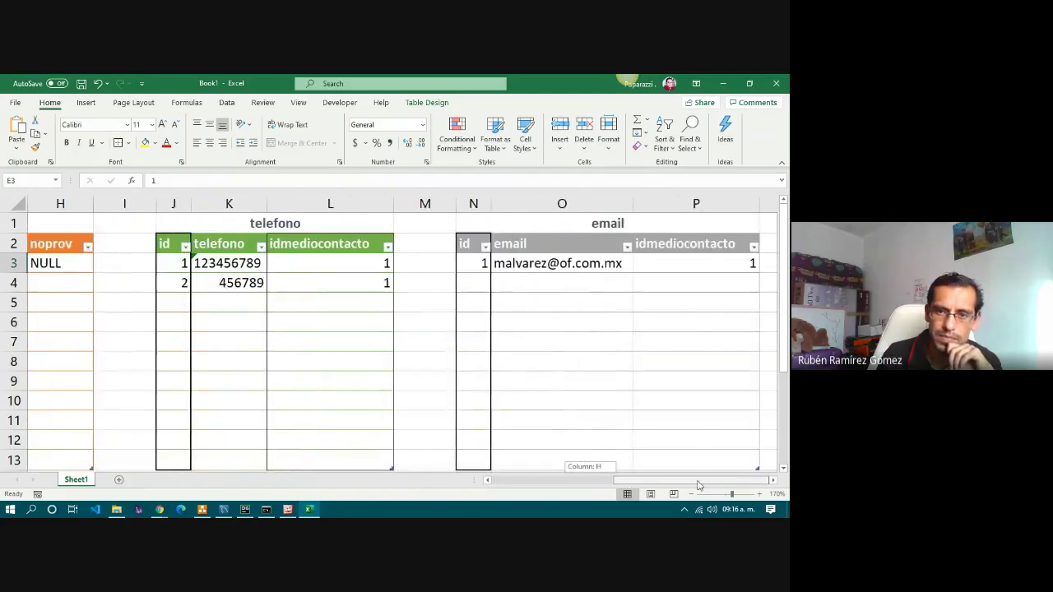
left_click(700, 261)
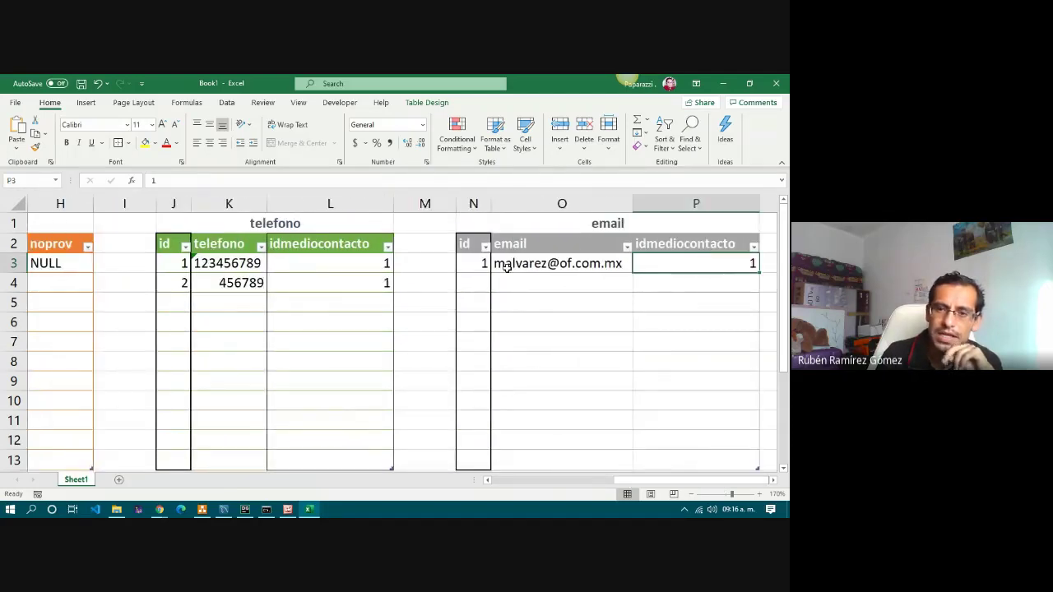
left_click(707, 247)
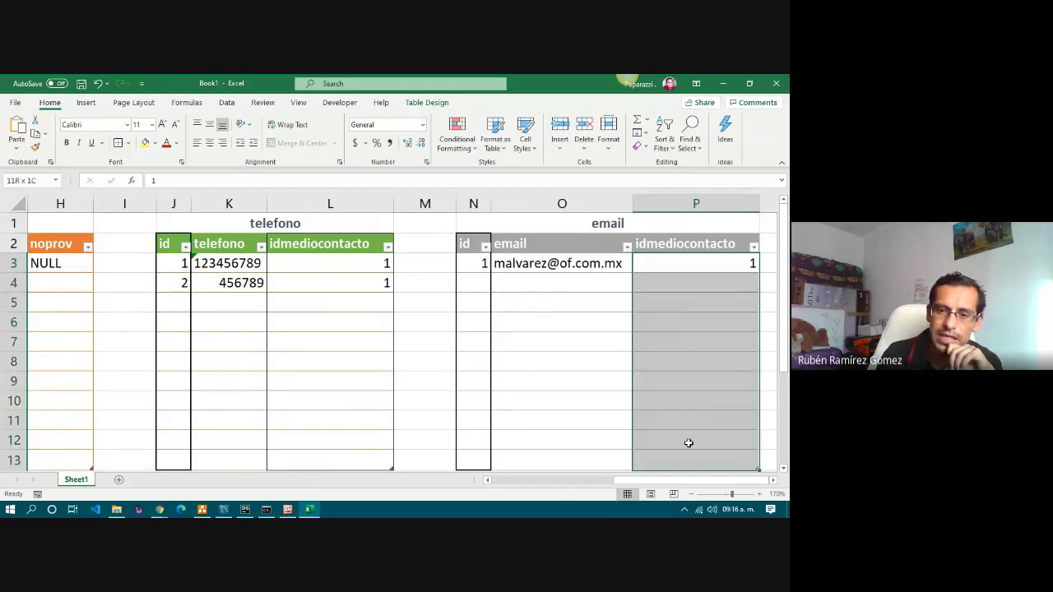
left_click(686, 343)
left_click_drag(679, 240, 677, 460)
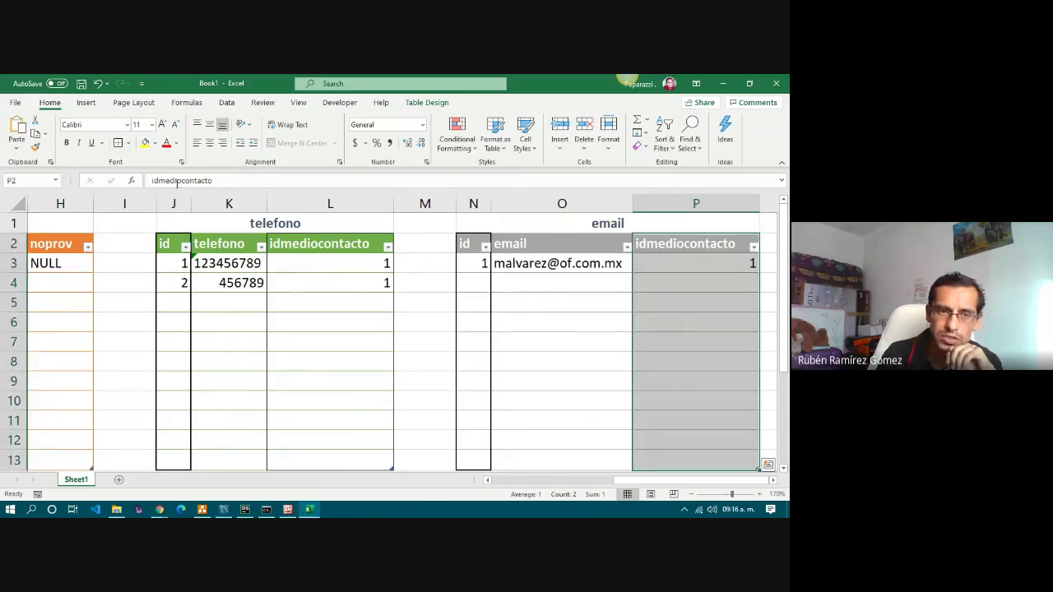
left_click(609, 249)
left_click_drag(688, 482, 543, 487)
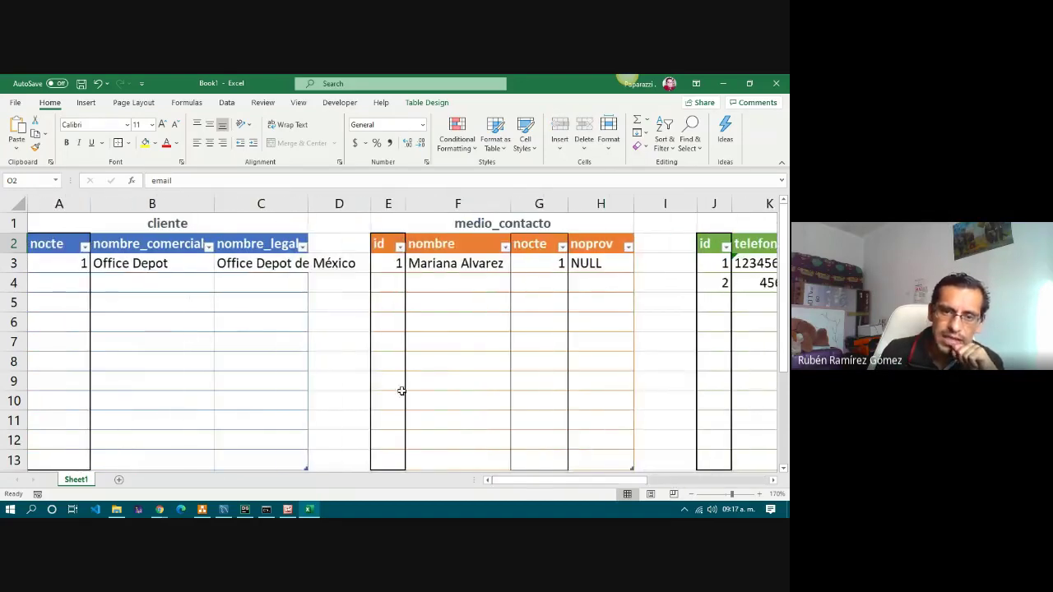
Fill medio_contacto row 4 with id 2, the contact's name, nocte 1 and noprov NULL.
left_click(44, 265)
left_click(395, 280)
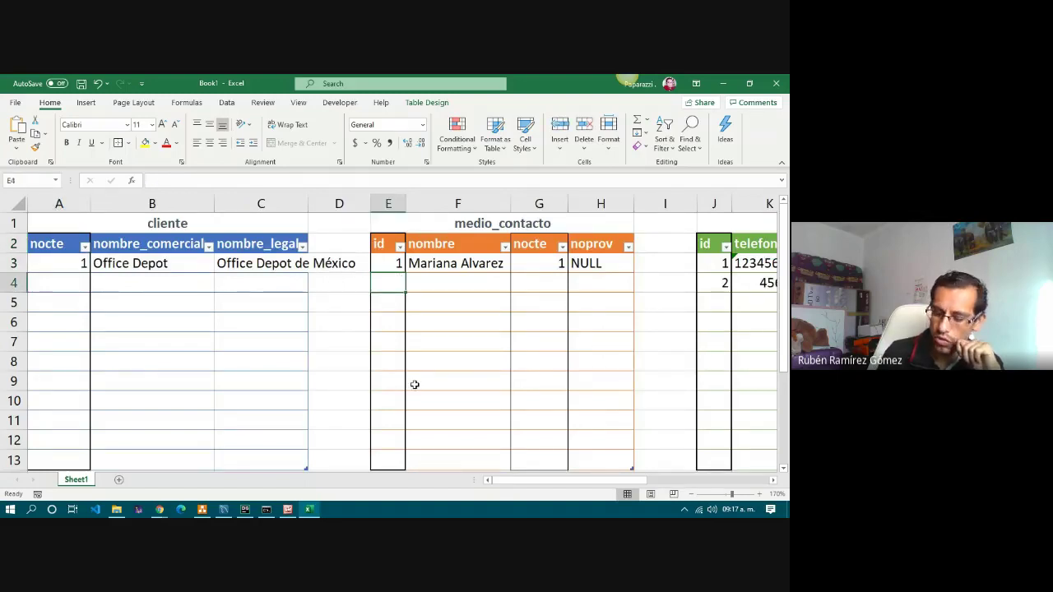
type("2")
key("Tab")
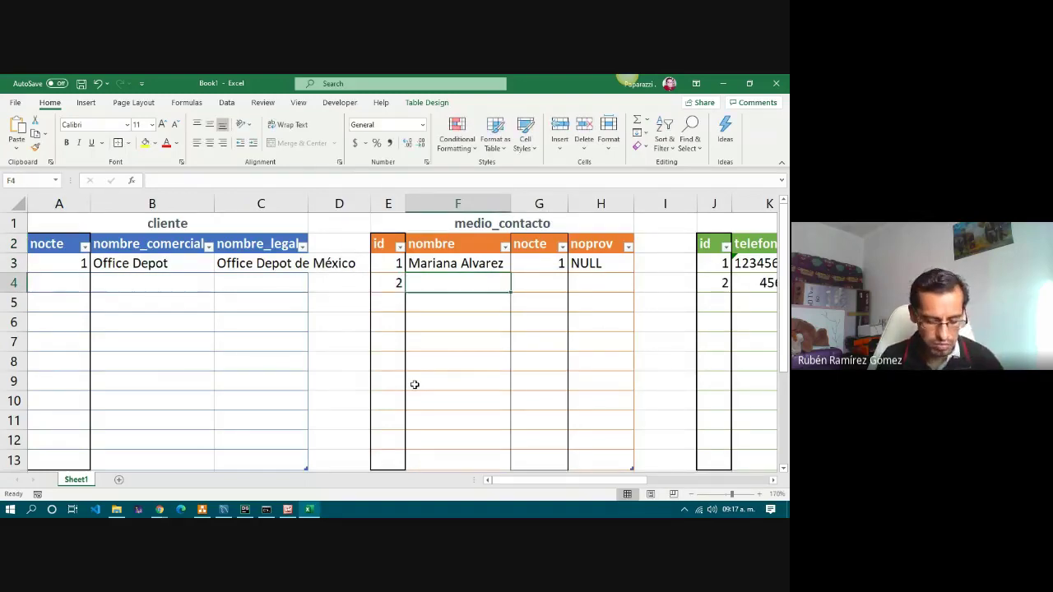
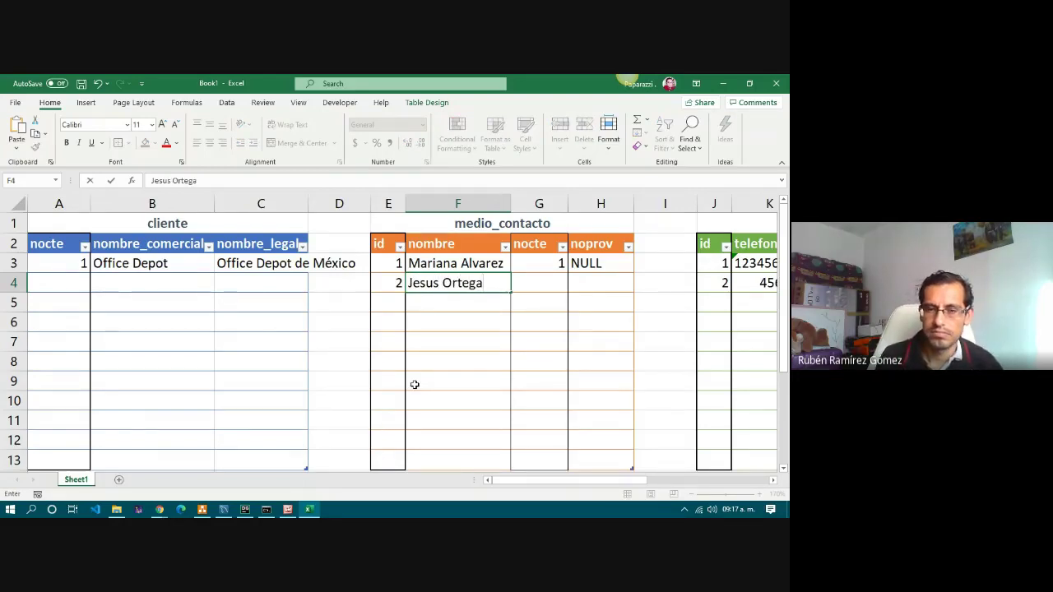
key("Tab")
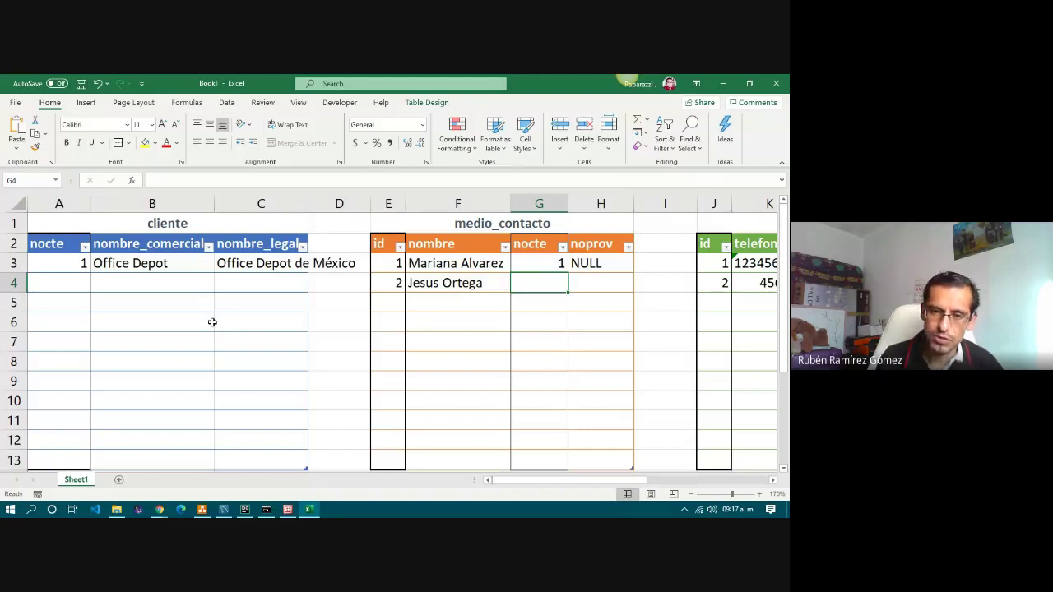
type("1")
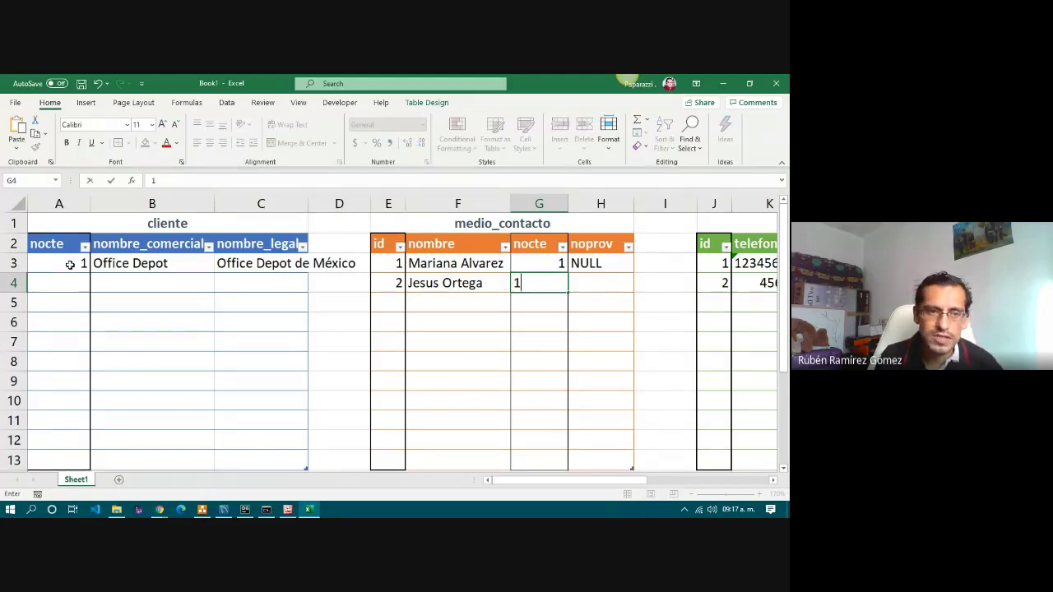
left_click(70, 265)
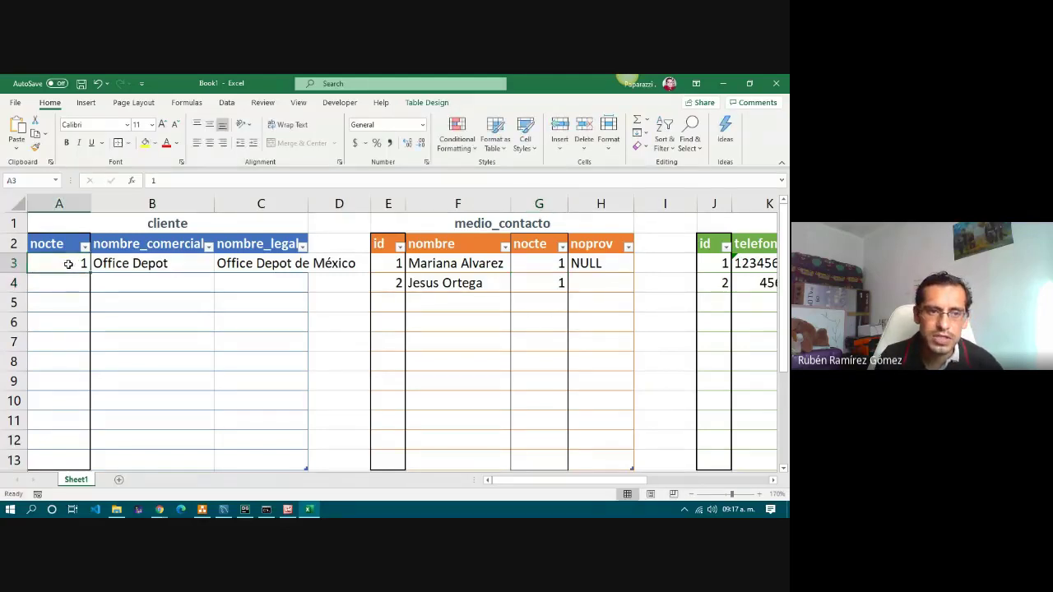
left_click(557, 284)
left_click(602, 288)
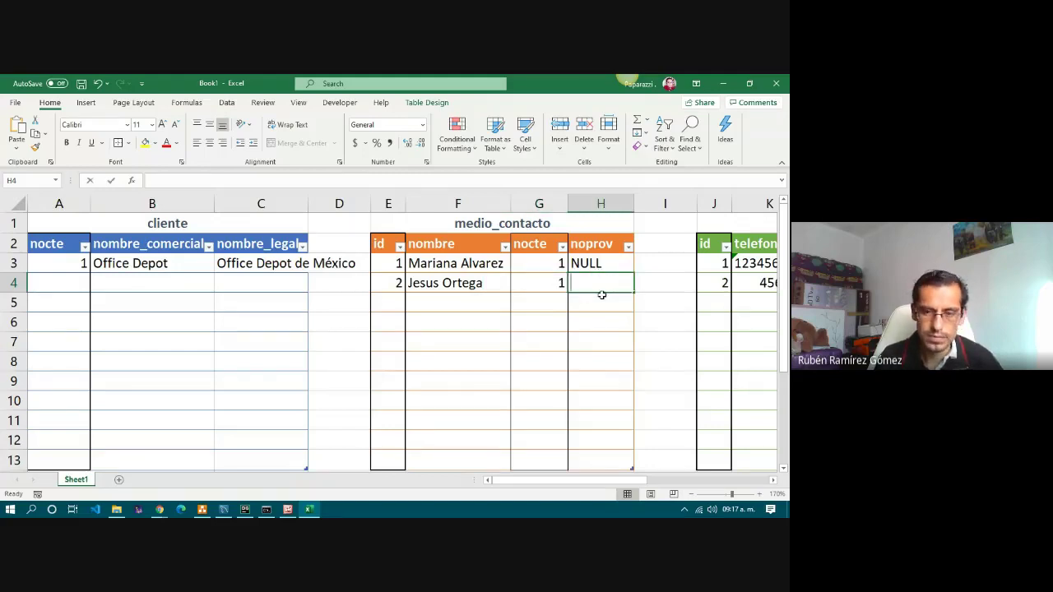
type("NULL")
key("Right")
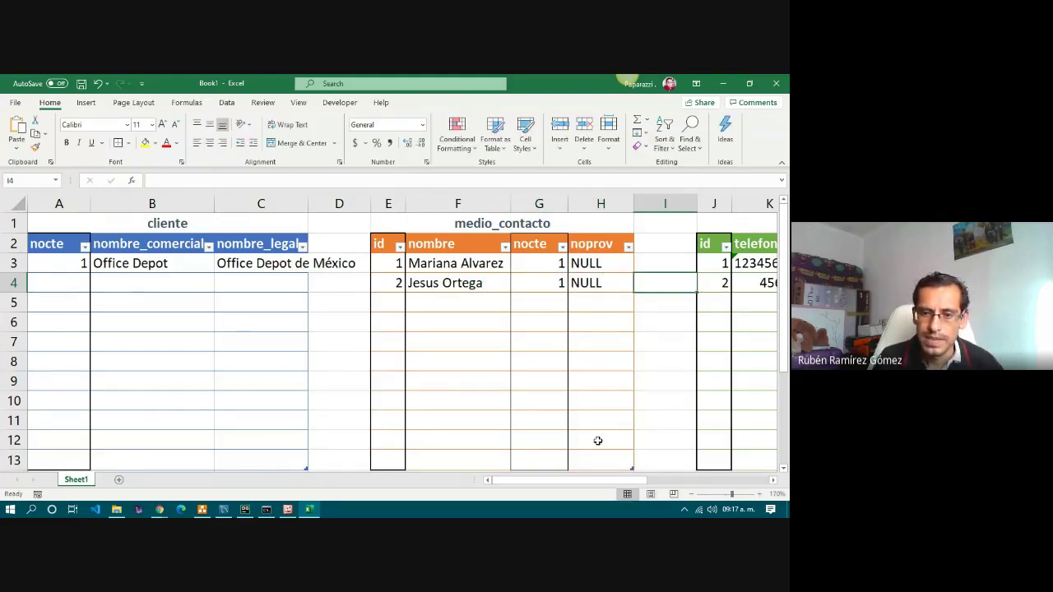
Fill telefono cells J5:L5 with id 3, the new phone number and idmediocontacto 2.
left_click_drag(560, 484, 625, 486)
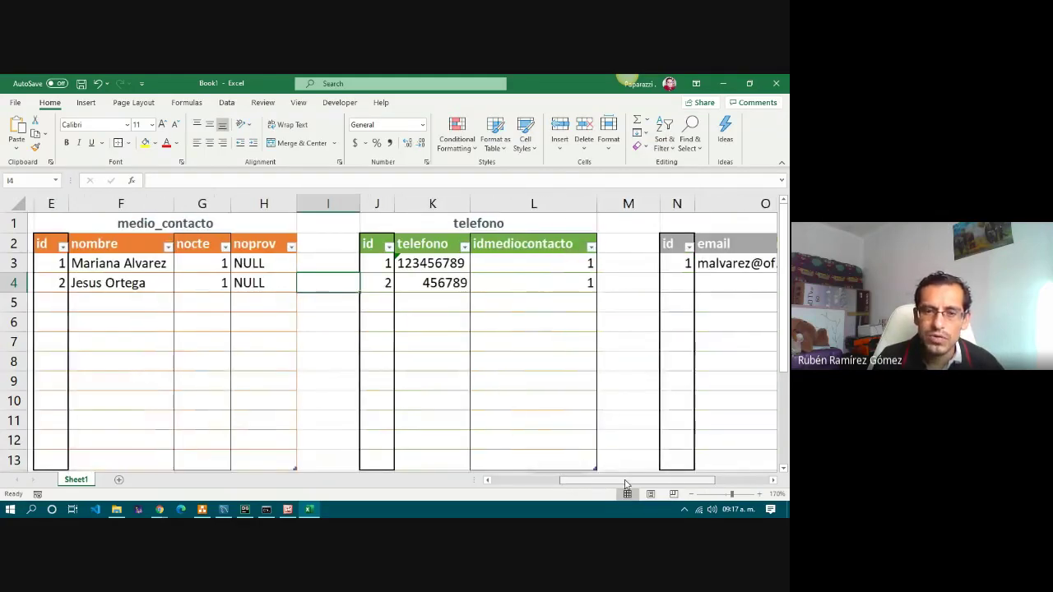
left_click(368, 302)
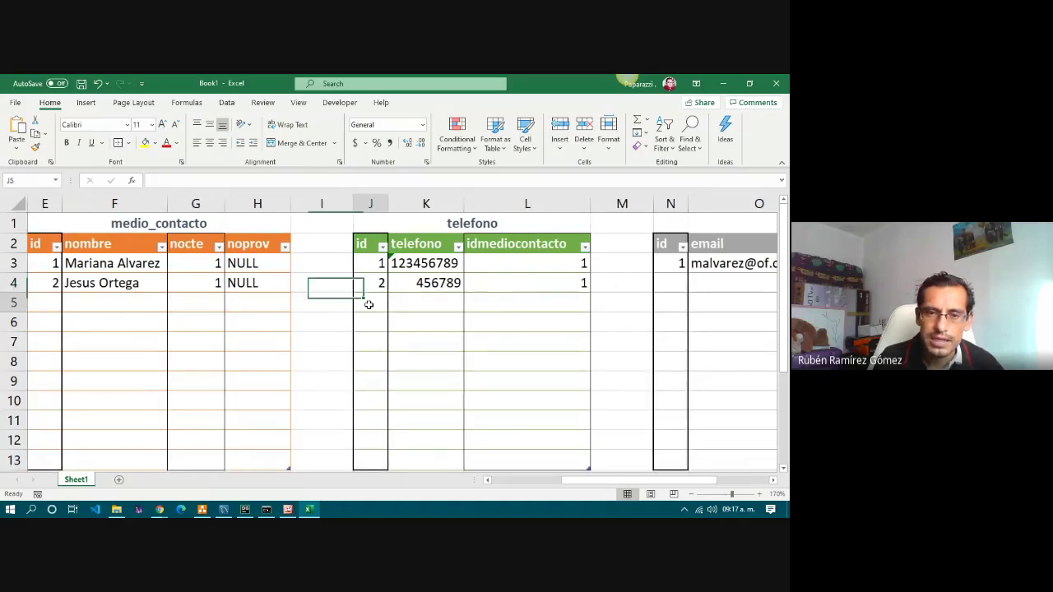
left_click_drag(369, 302, 555, 301)
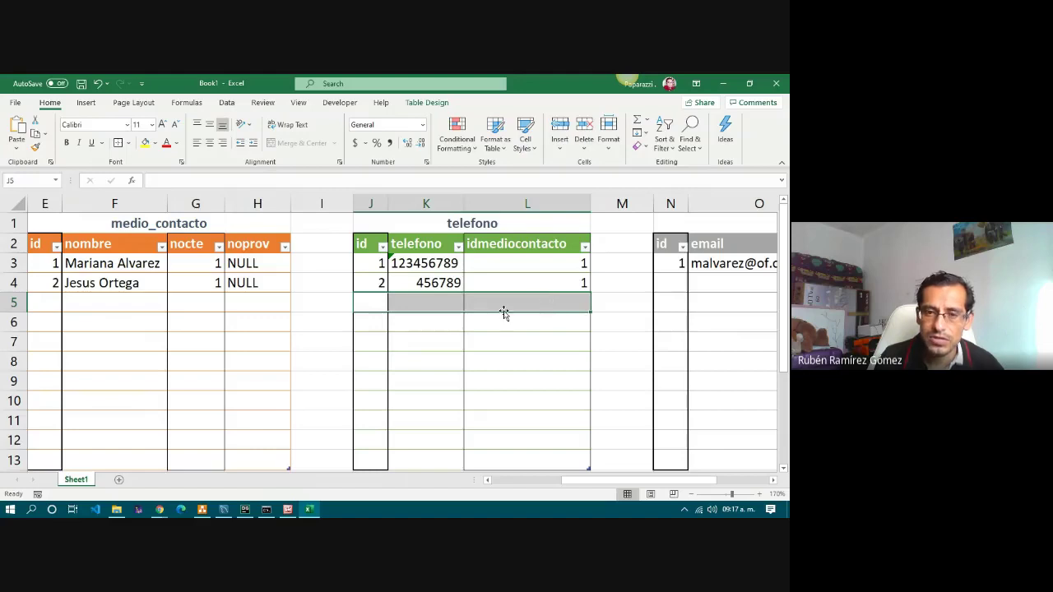
left_click(371, 304)
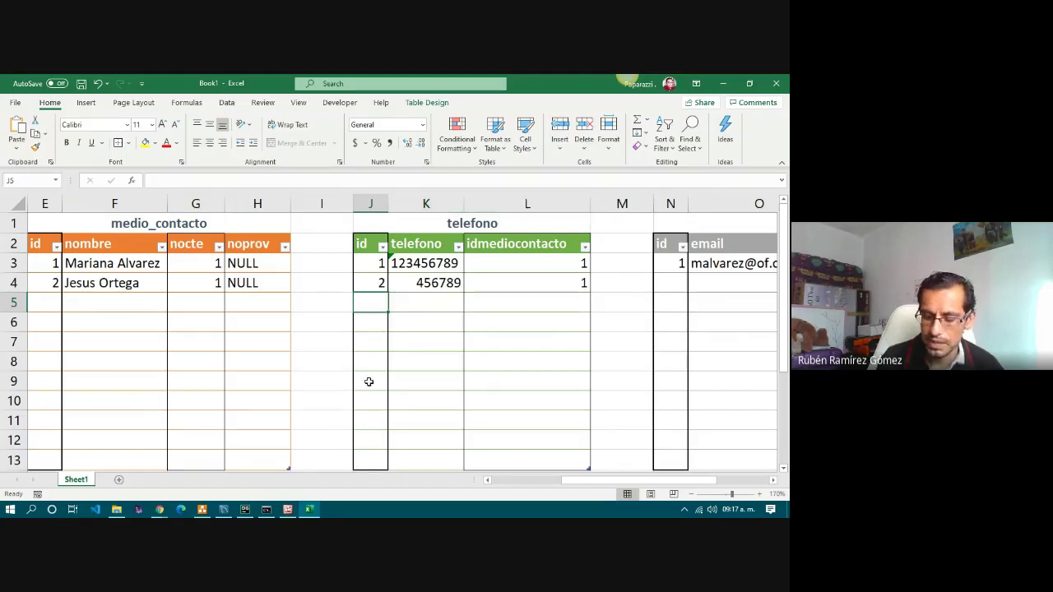
type("3")
key("Tab")
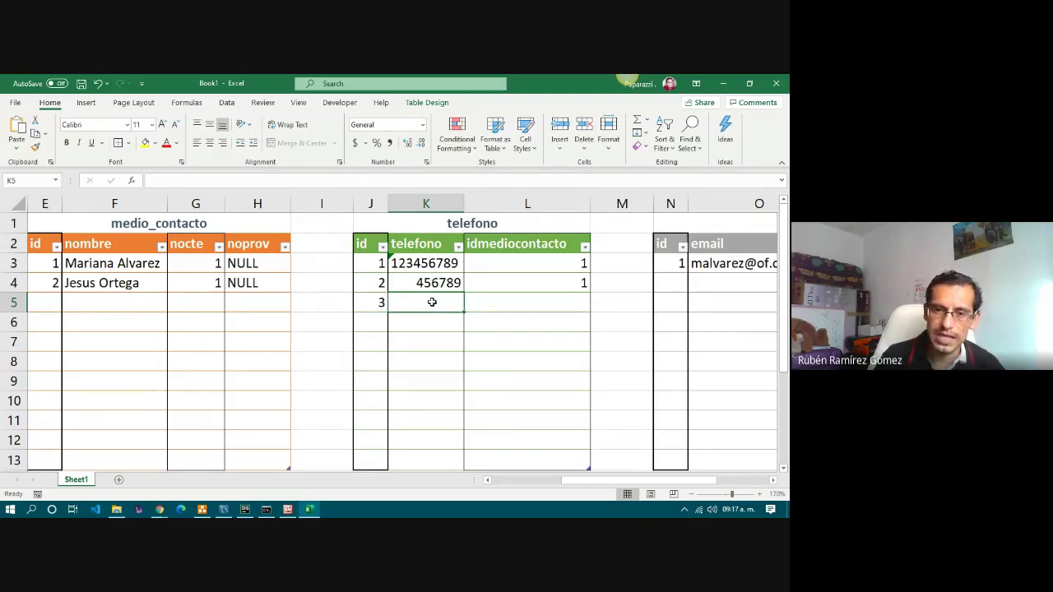
type("789123")
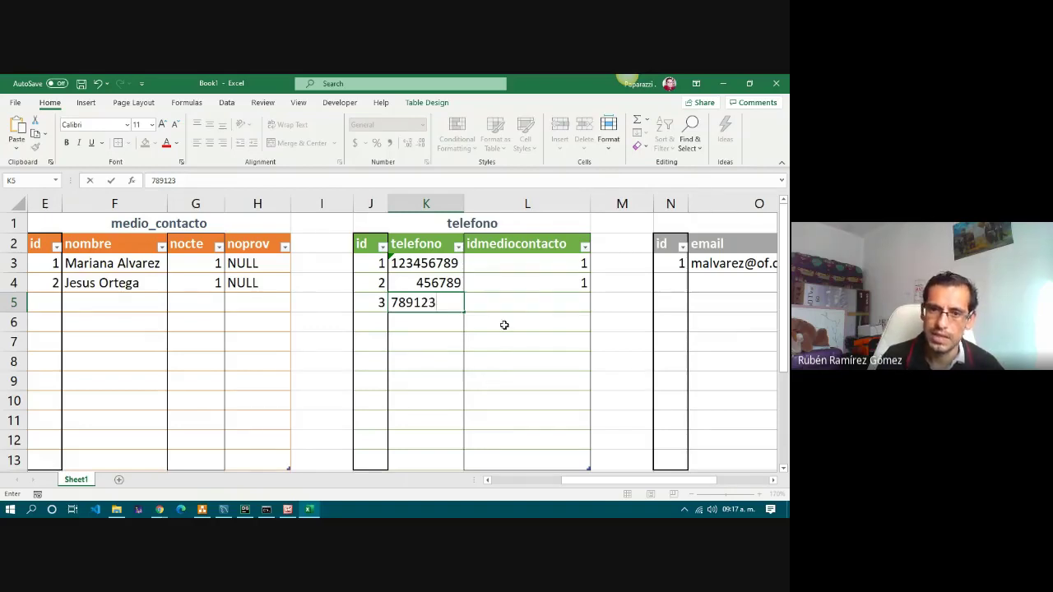
left_click(511, 241)
left_click(512, 302)
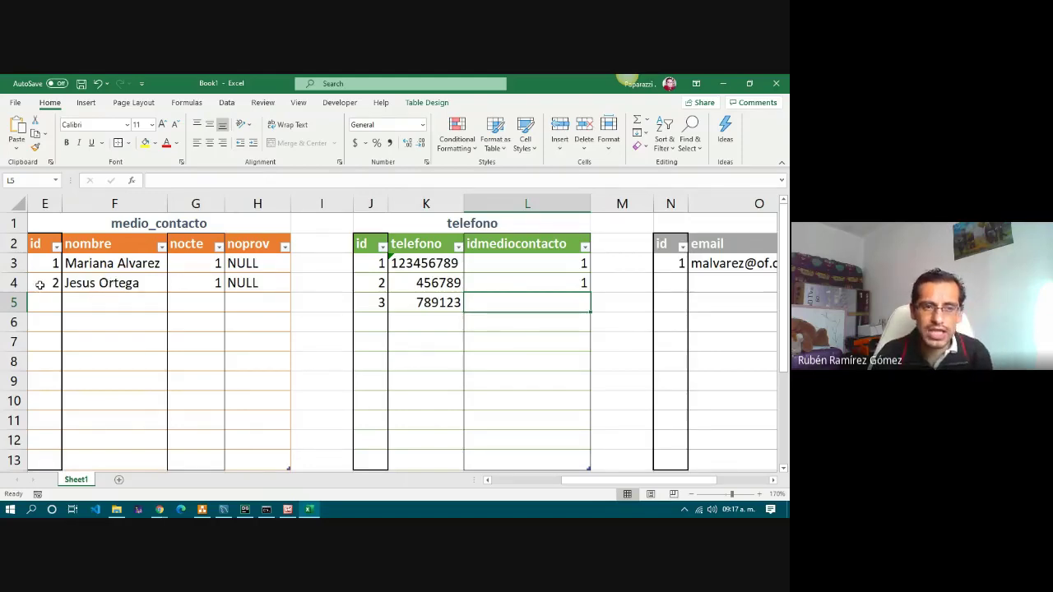
type("2")
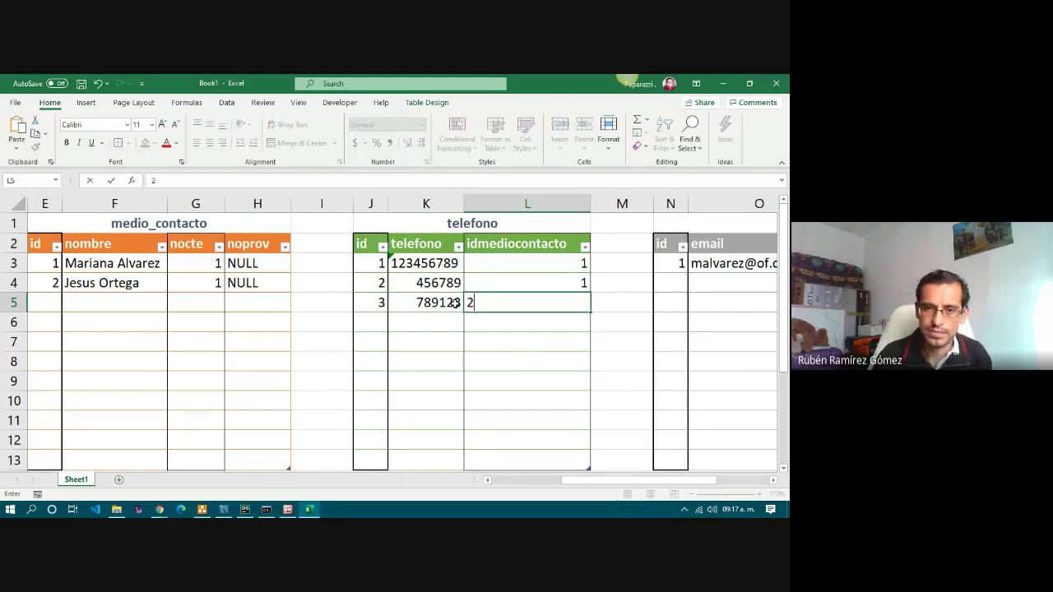
left_click(567, 337)
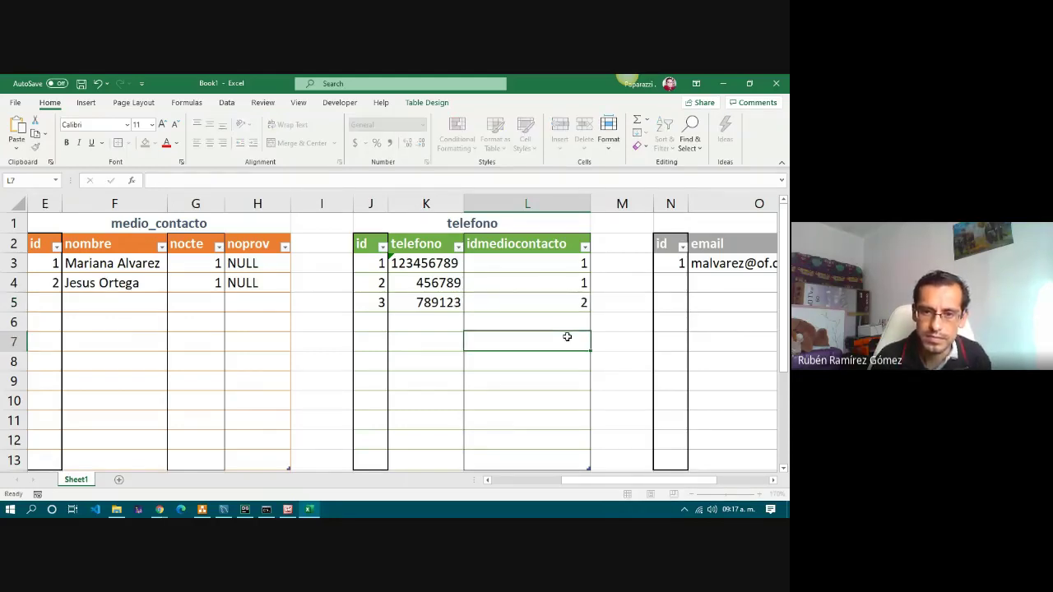
left_click(541, 304)
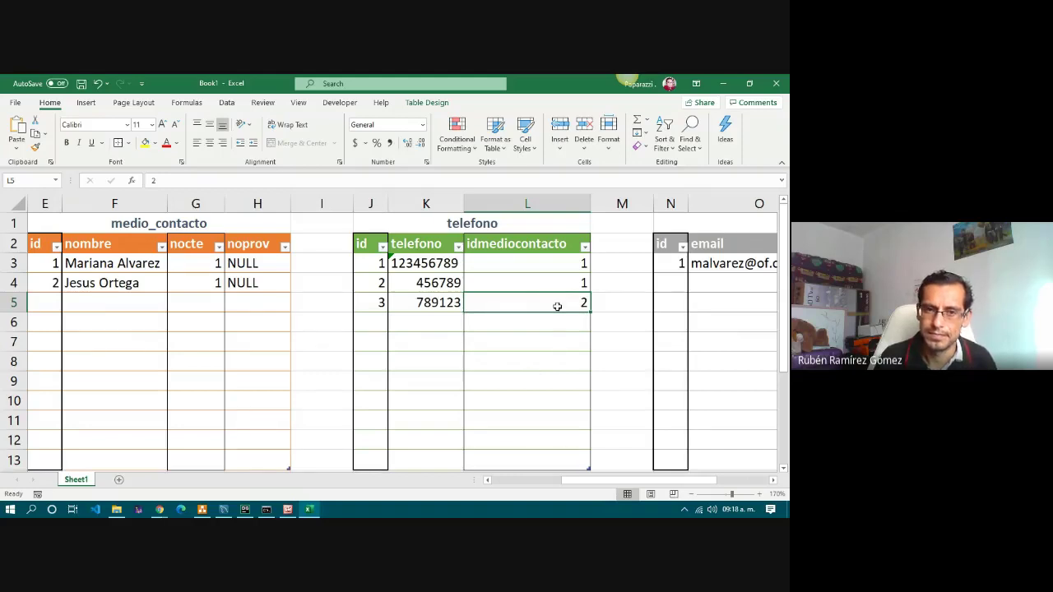
left_click_drag(627, 481, 688, 485)
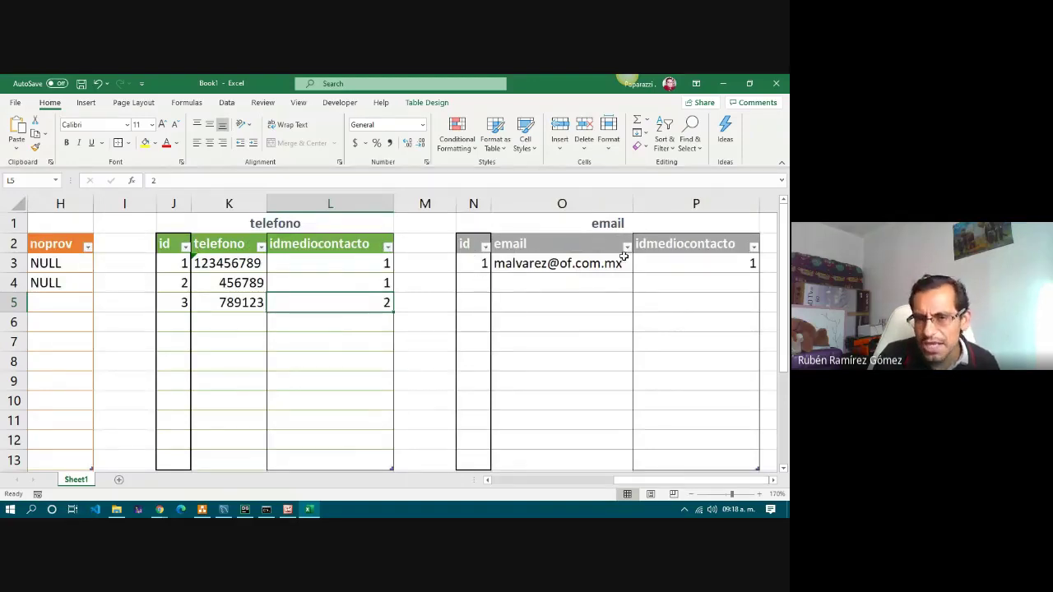
left_click(482, 284)
left_click(747, 281)
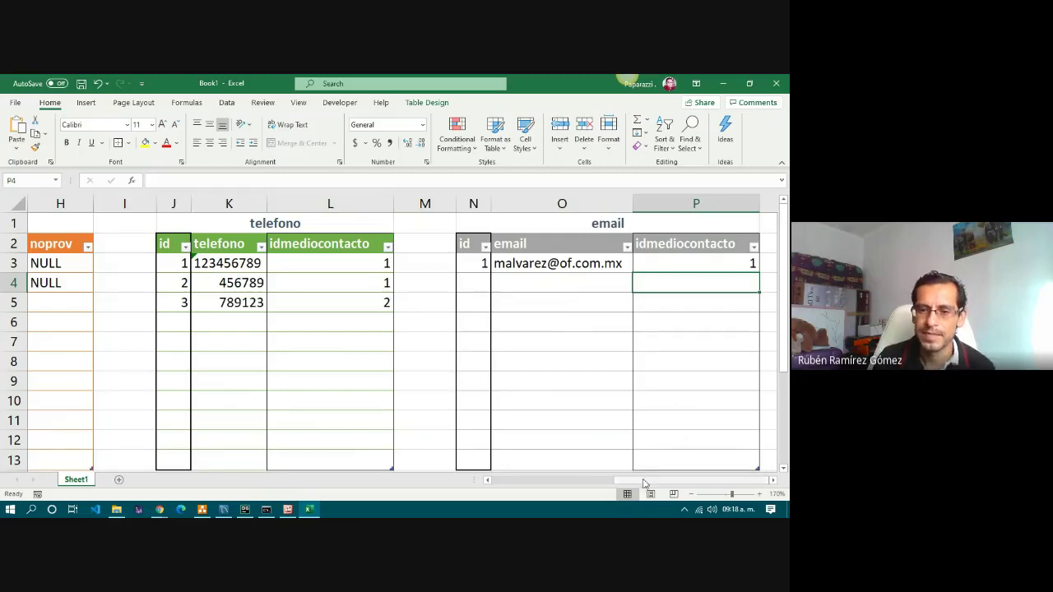
left_click_drag(644, 484, 483, 484)
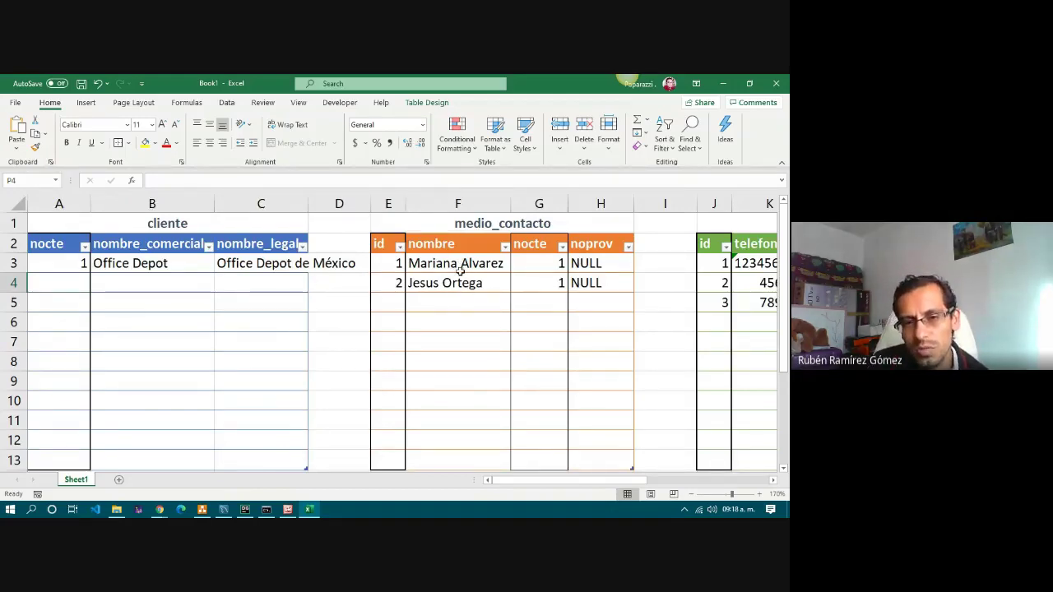
left_click(149, 268)
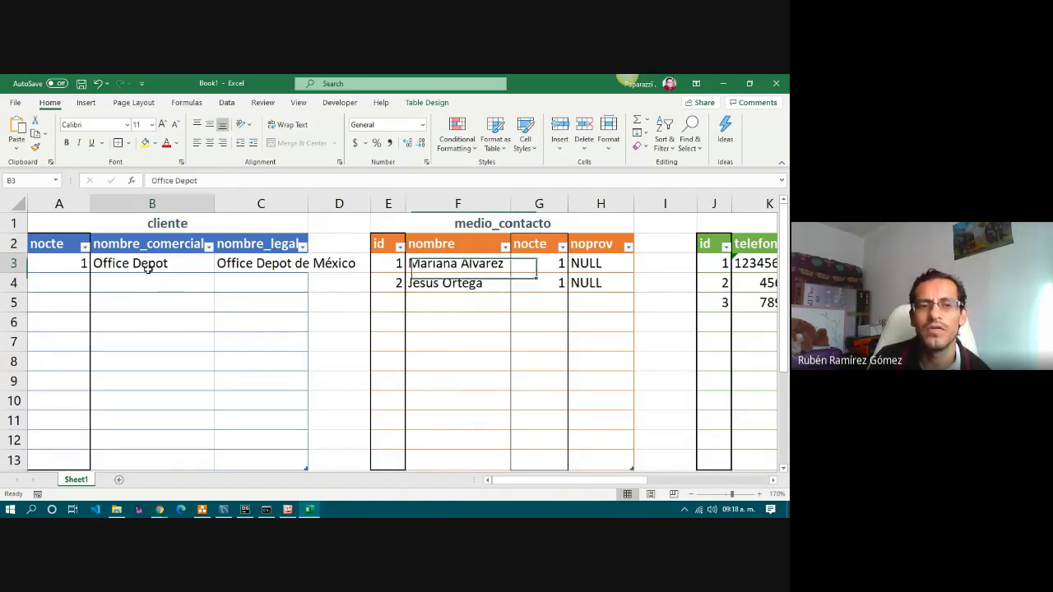
left_click(56, 286)
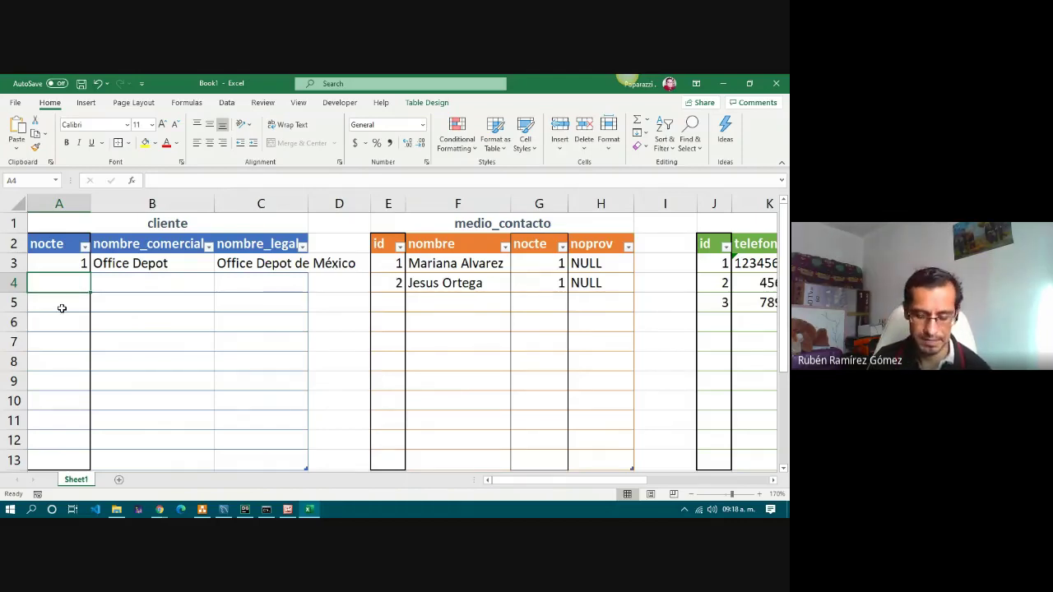
Enter Univ. Oxford in B4, Universidad Oxford SC in C4 and nocte 2 in A4.
key("Tab")
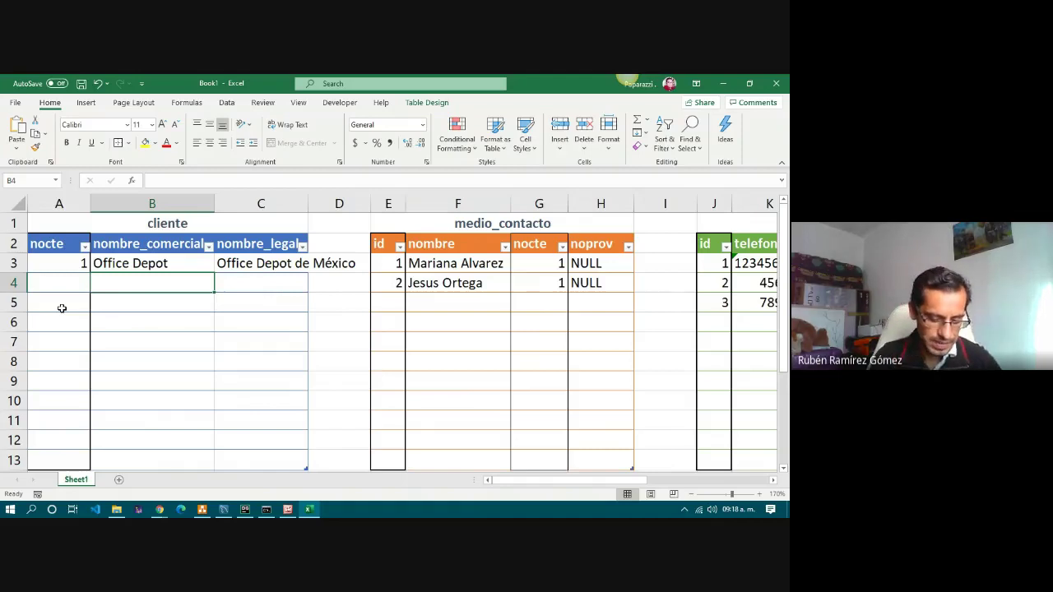
type("Univ.")
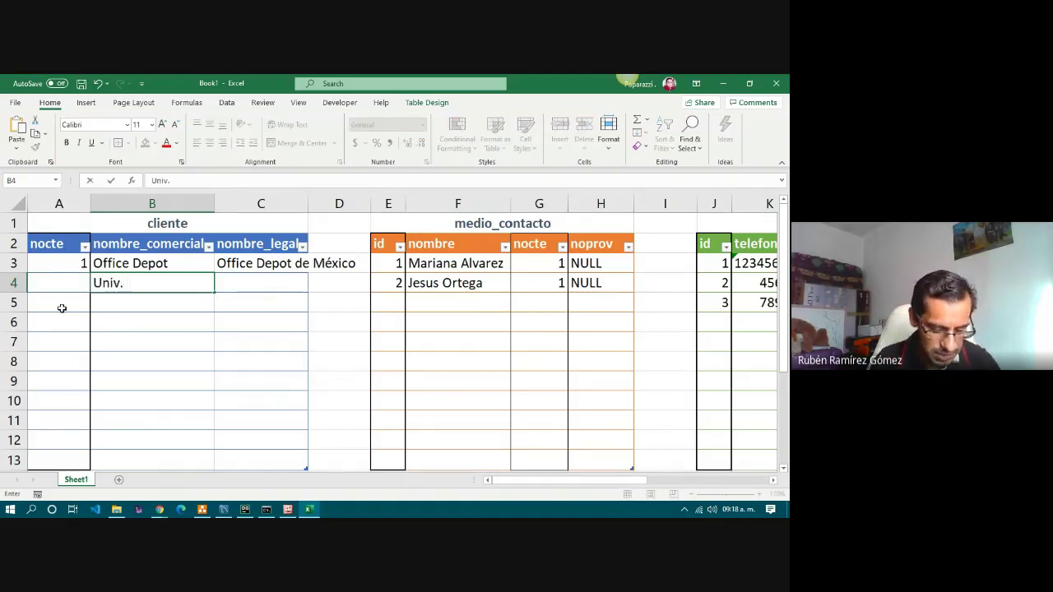
type(" O")
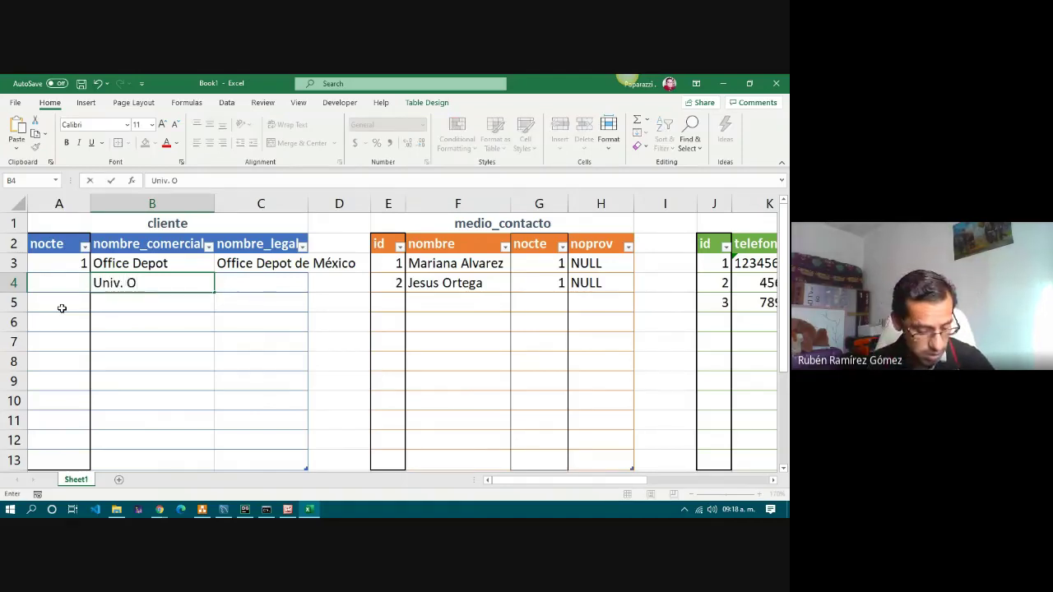
type("xford")
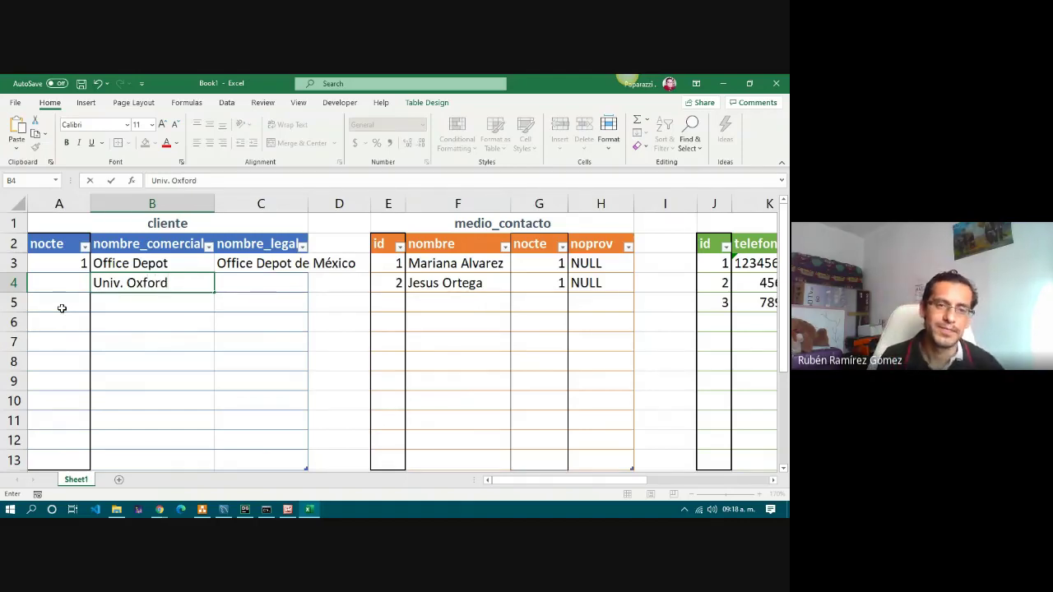
key("Tab")
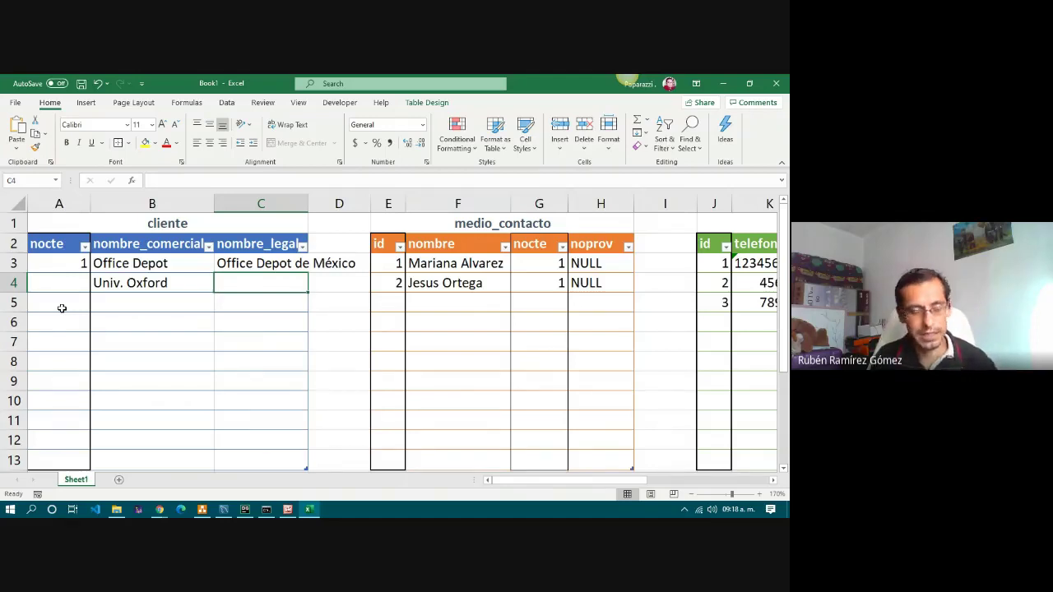
type("Univ")
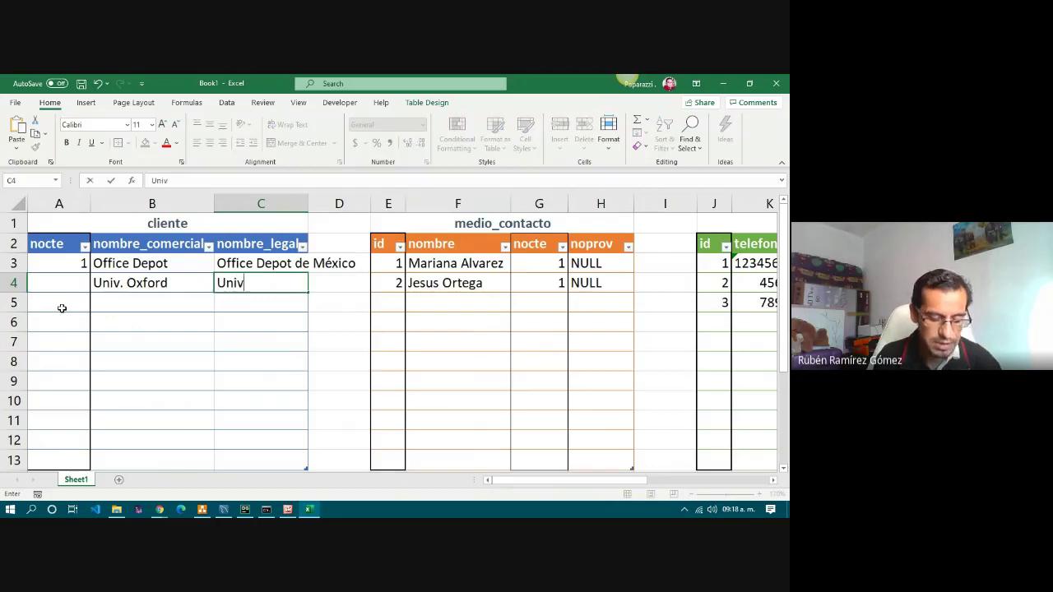
type("ersida")
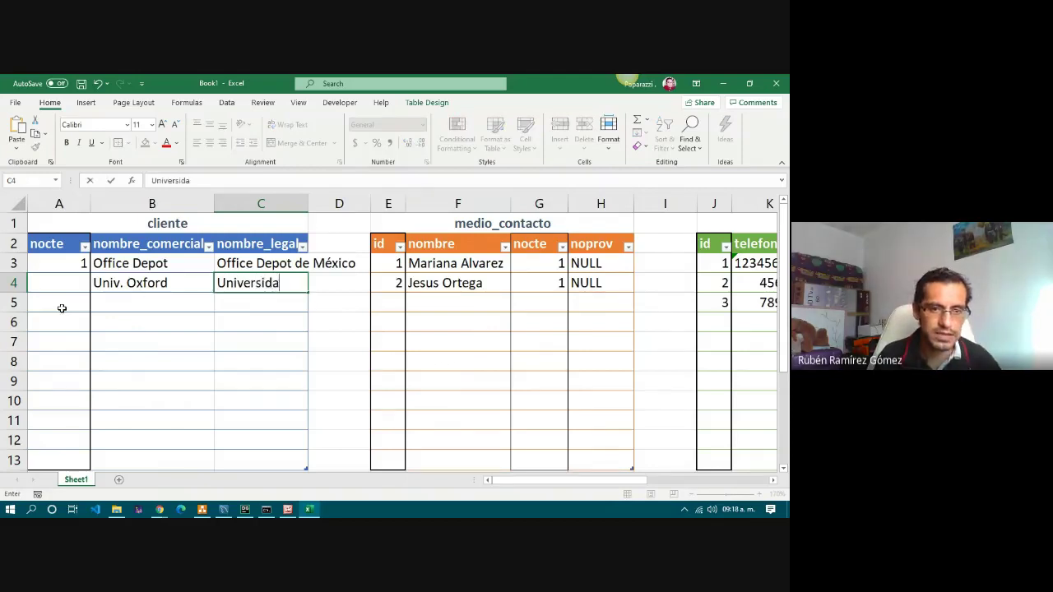
type("d Off")
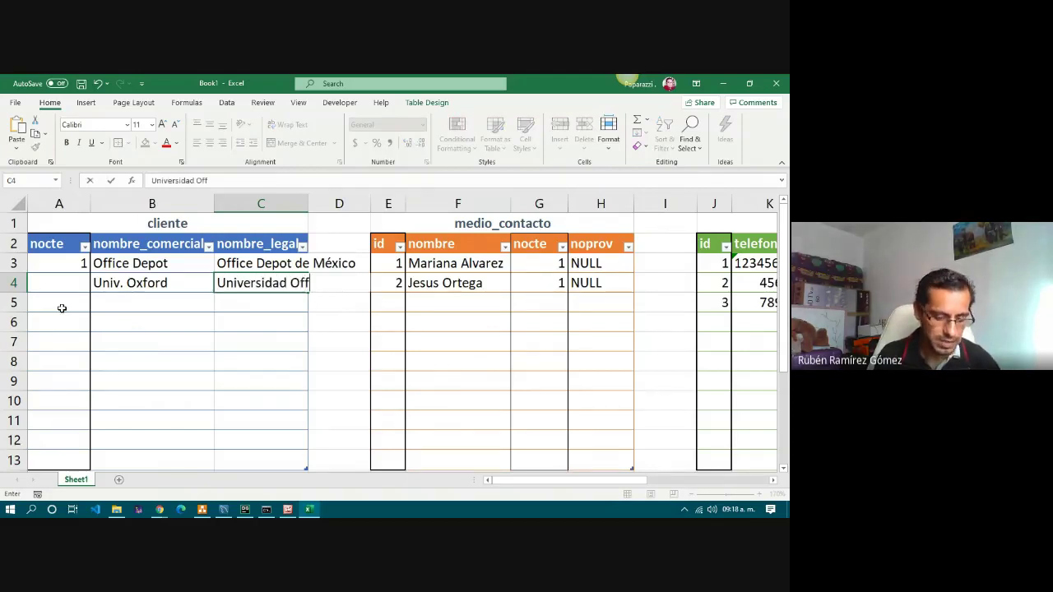
key("BackSpace")
key("BackSpace")
type("xford")
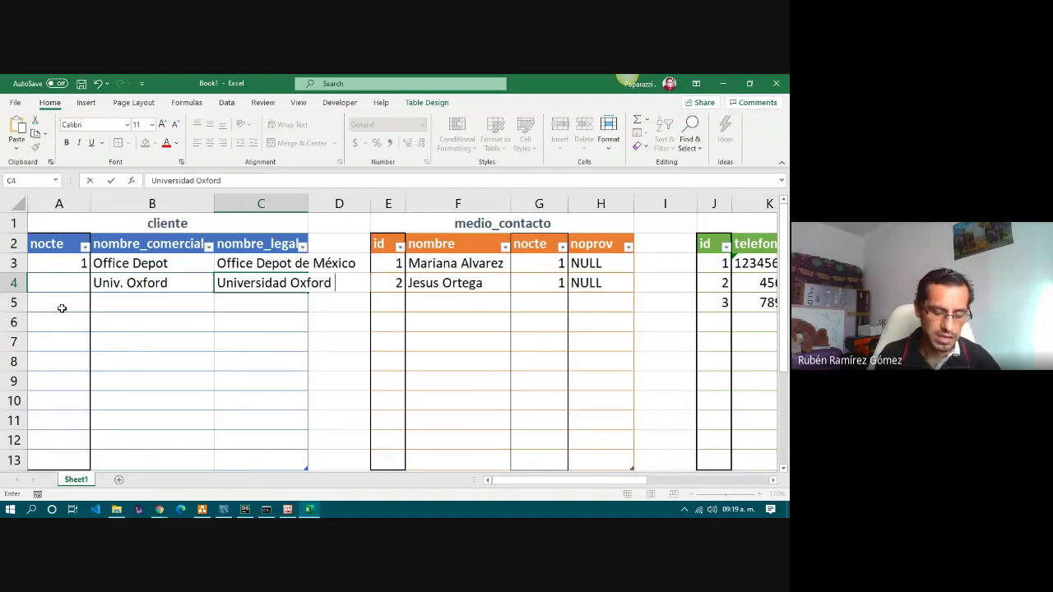
type(" SC")
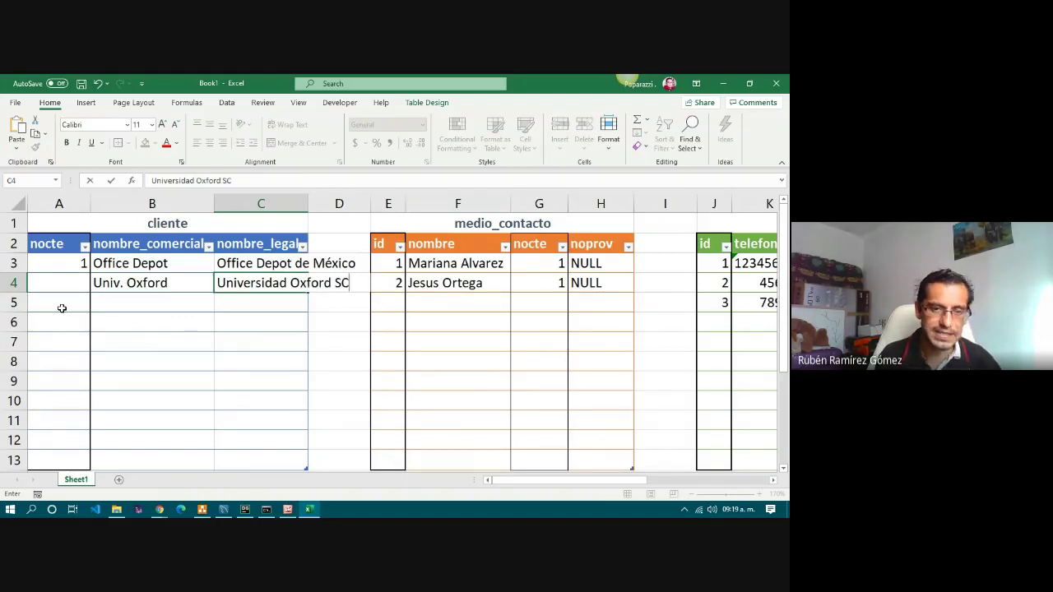
key("Left")
key("Left")
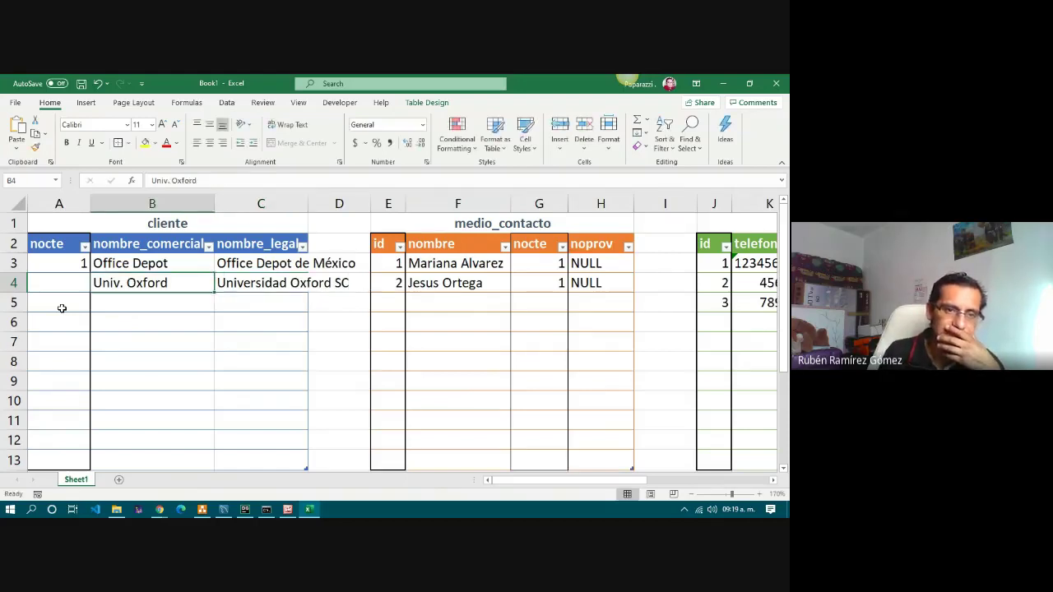
type("2")
left_click(159, 327)
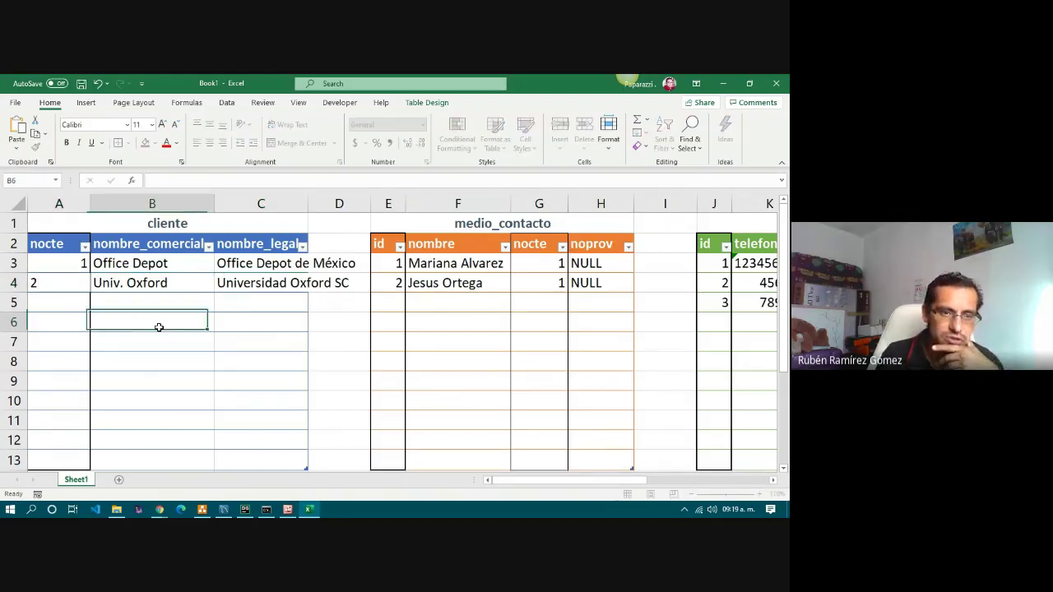
left_click(68, 280)
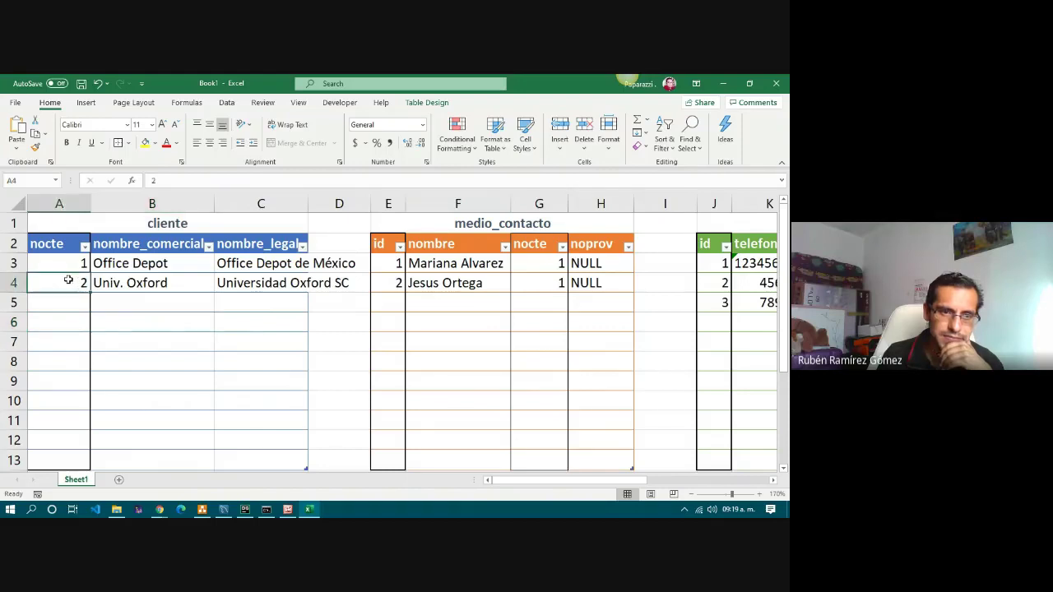
left_click(390, 297)
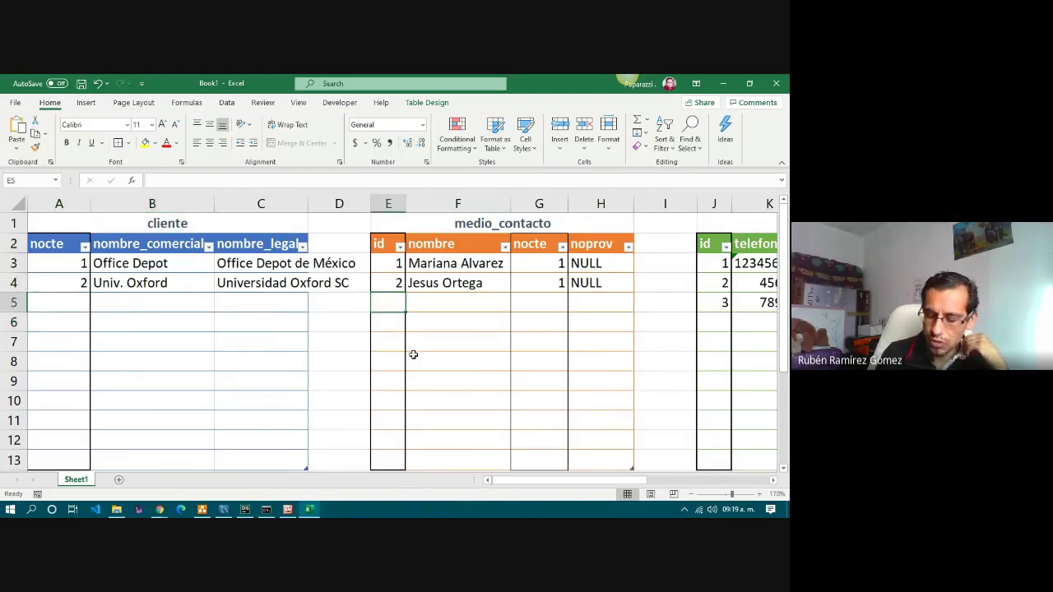
Fill E5:H5 with id 3, the contact's full name, nocte 2 and NULL.
type("3")
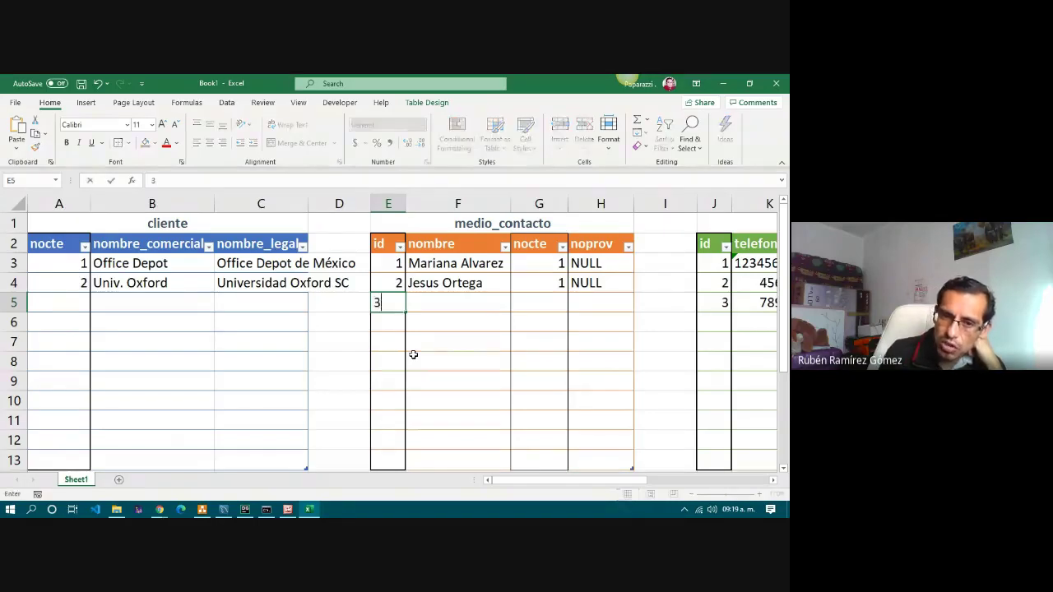
key("Tab")
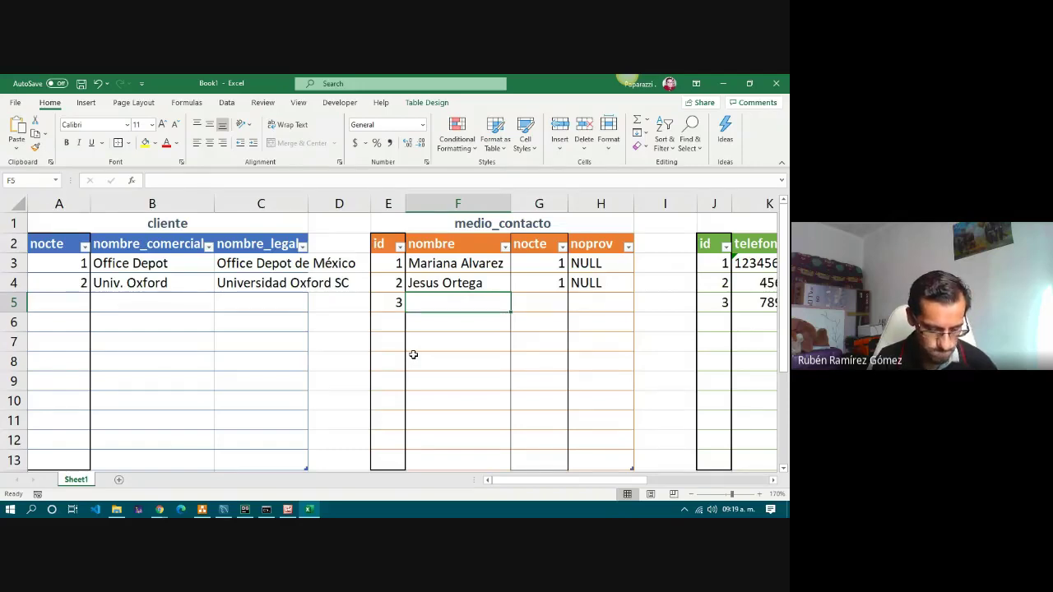
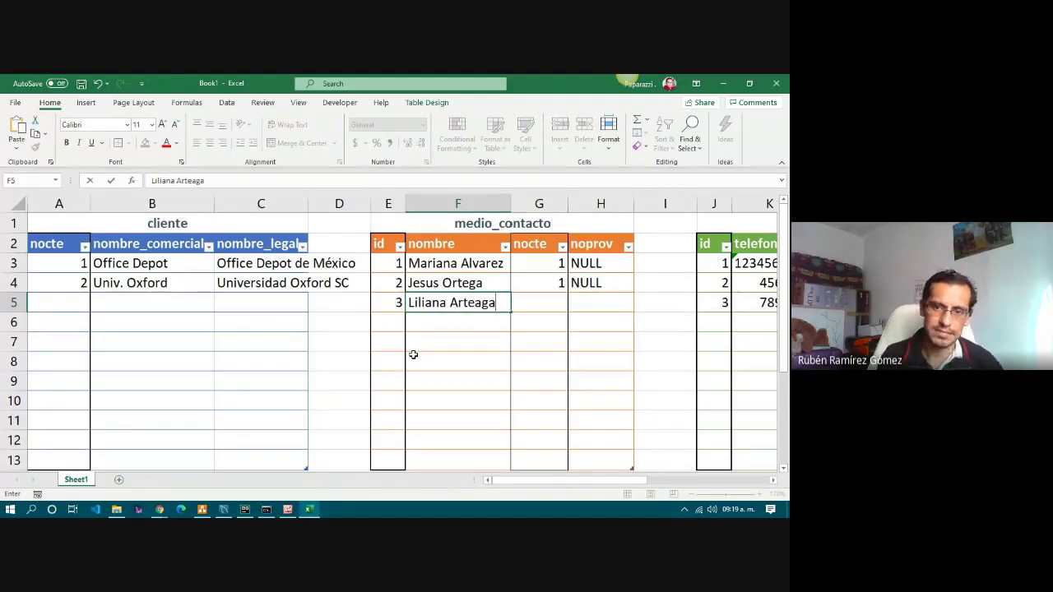
key("Tab")
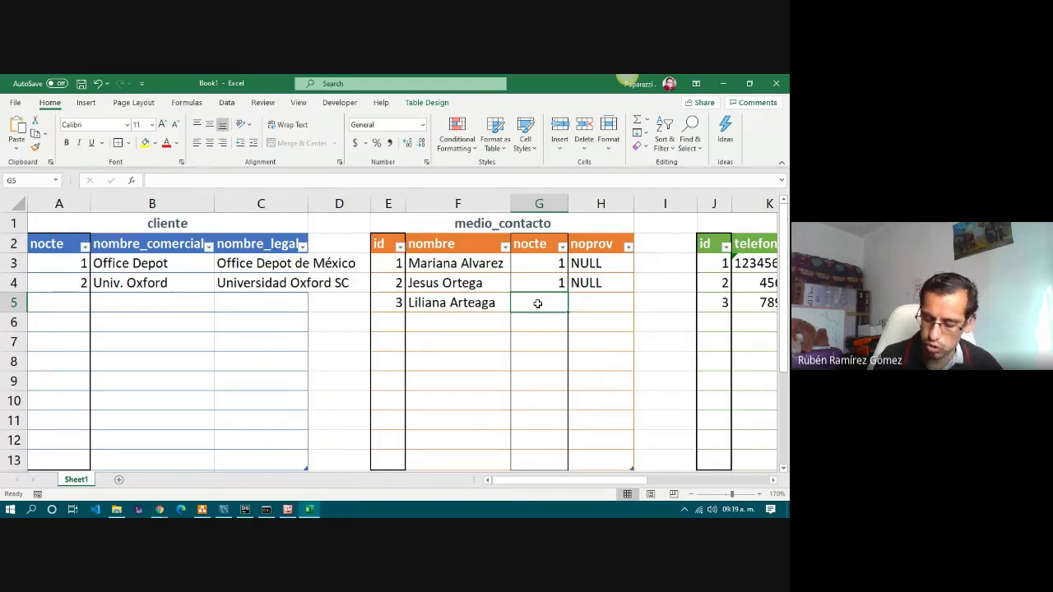
type("2")
key("Tab")
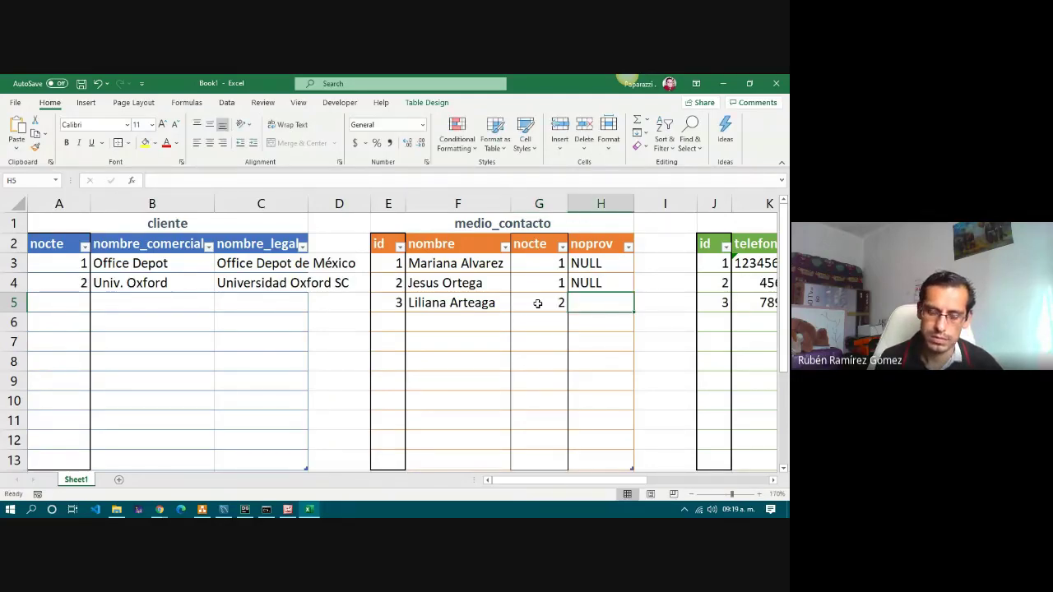
type("NULL")
key("Right")
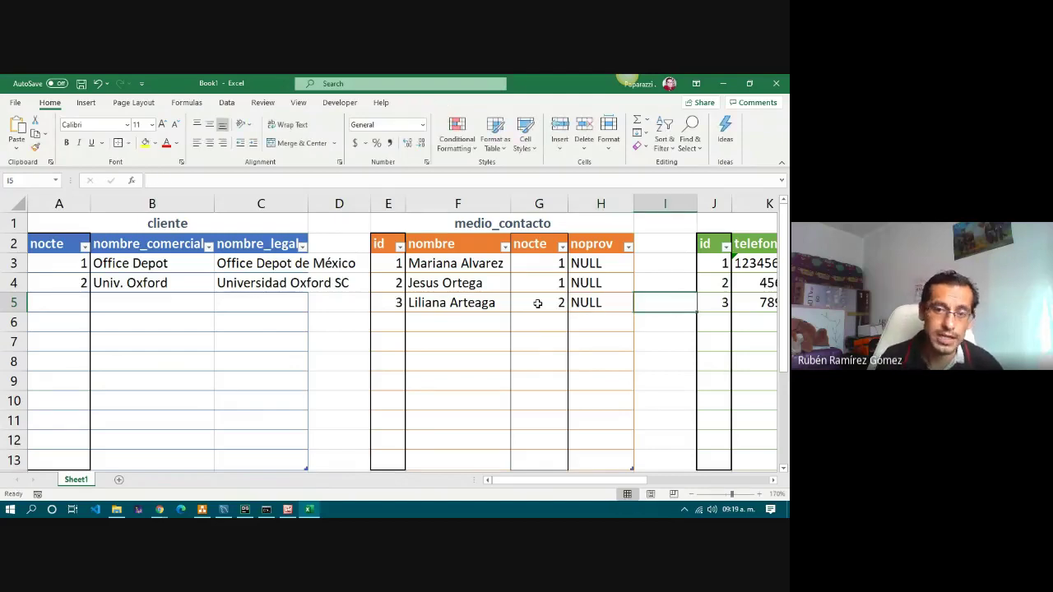
left_click(537, 303)
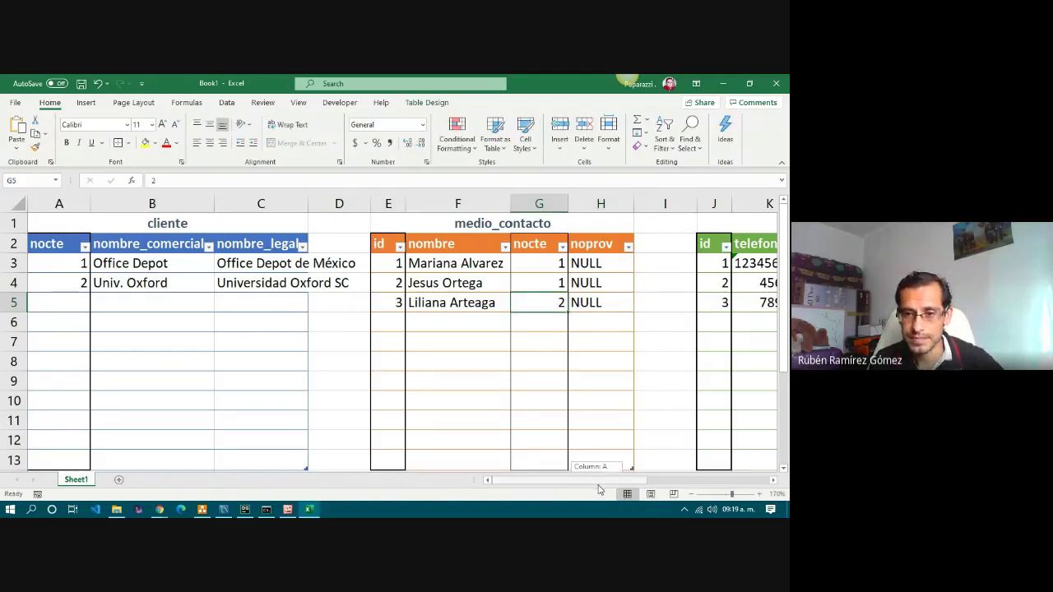
Type the new contact's email address in O4 and remove the automatic hyperlink.
left_click_drag(599, 485, 650, 489)
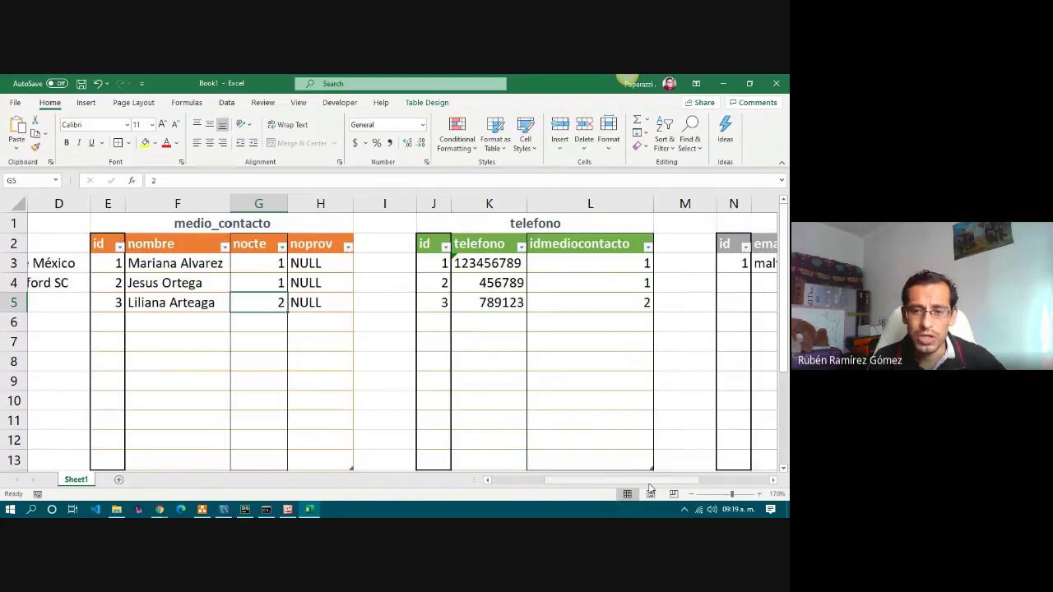
scroll(455, 277, "right", 1)
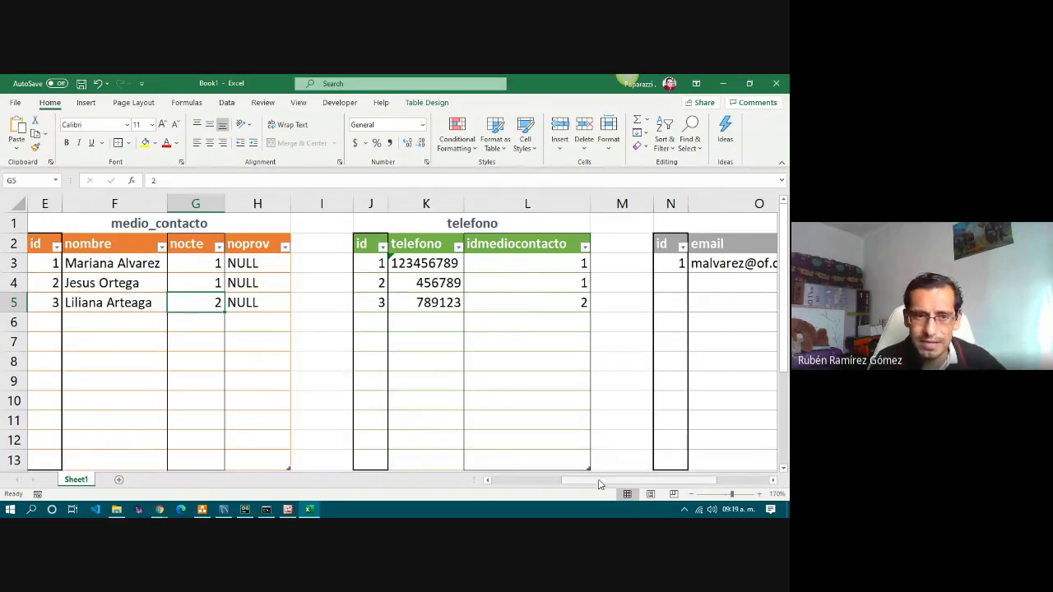
scroll(599, 484, "right", 3)
left_click(560, 282)
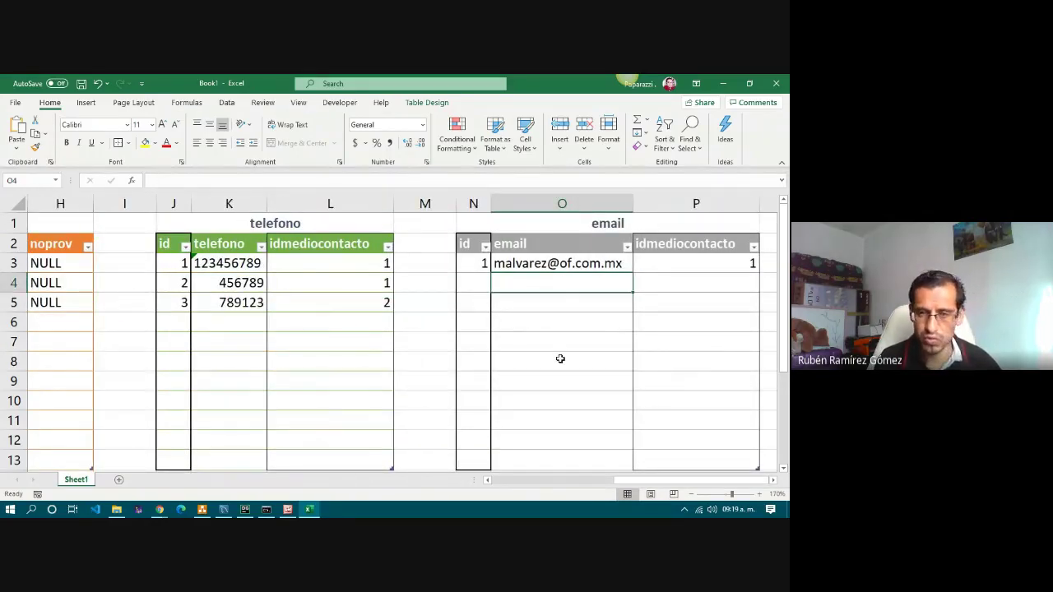
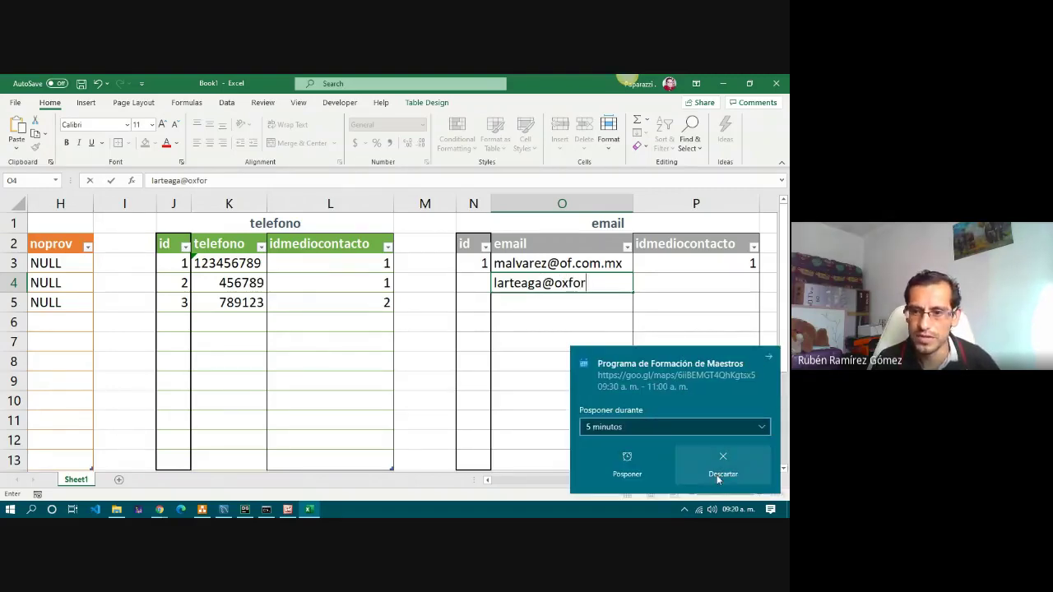
left_click(716, 475)
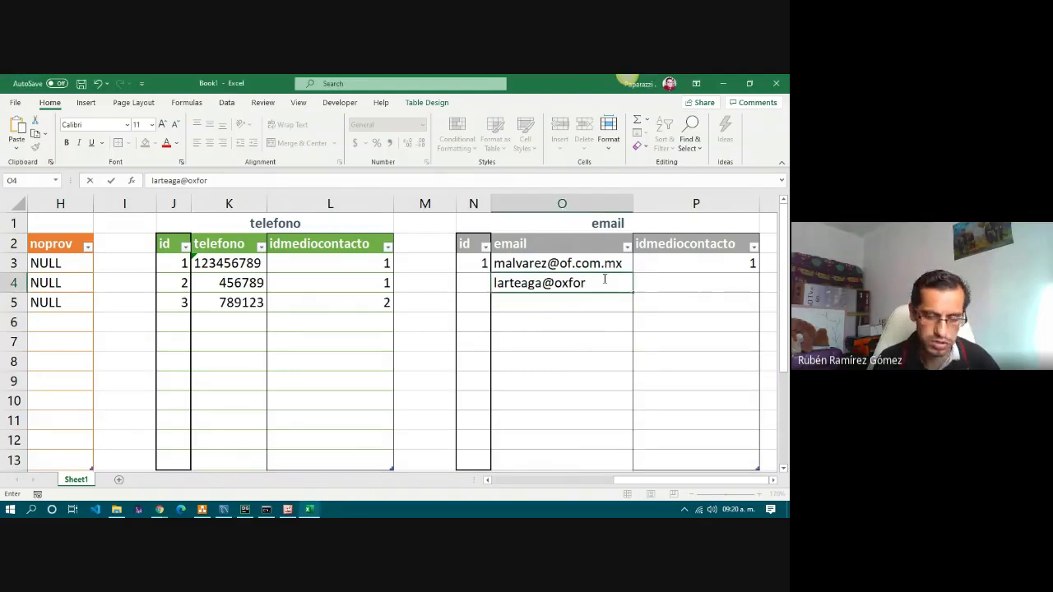
type("d.edu.mx")
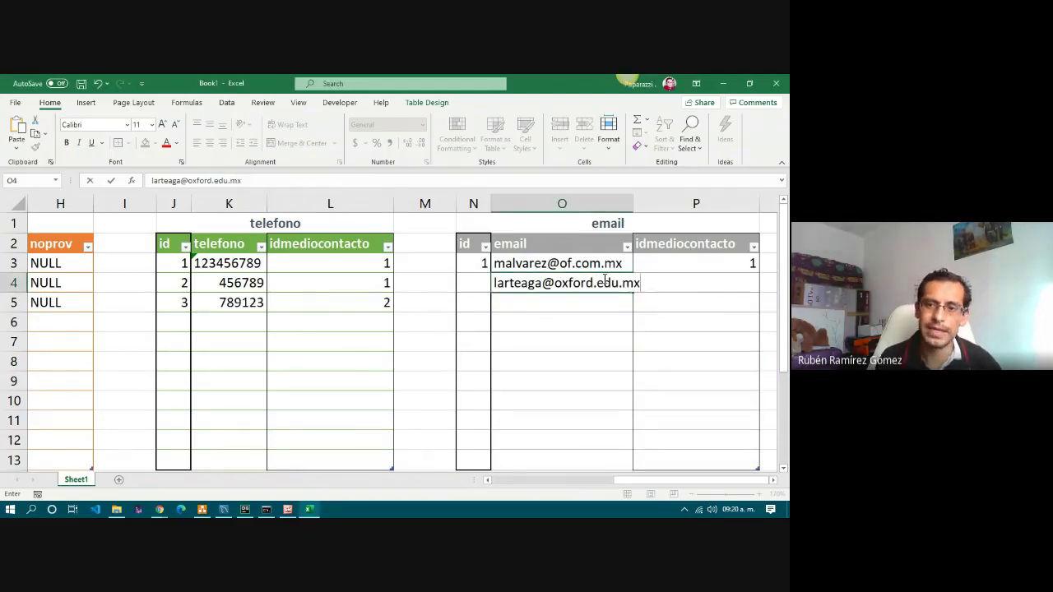
key("Return")
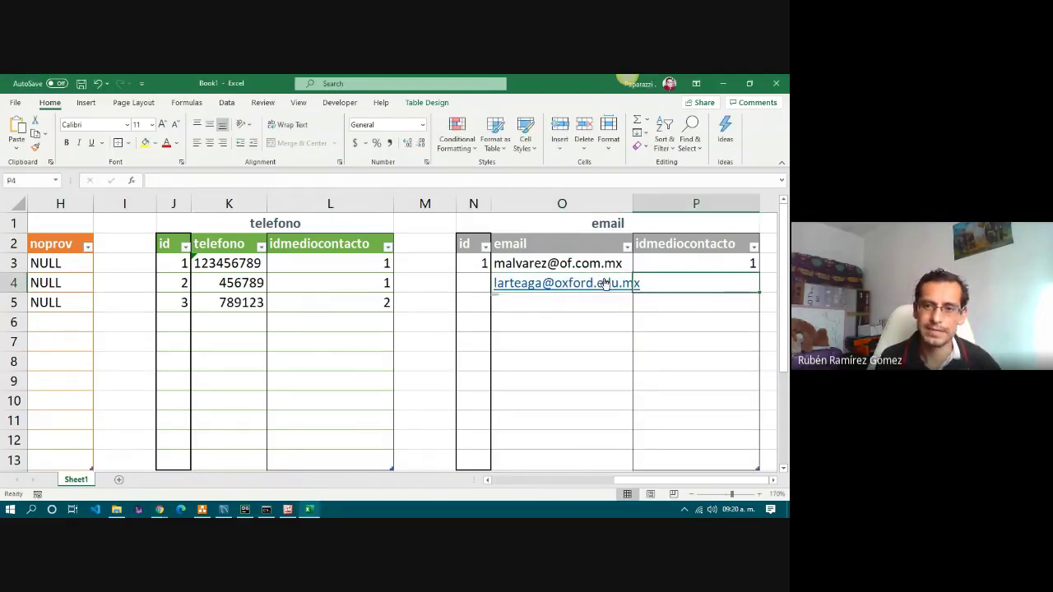
key("ctrl+z")
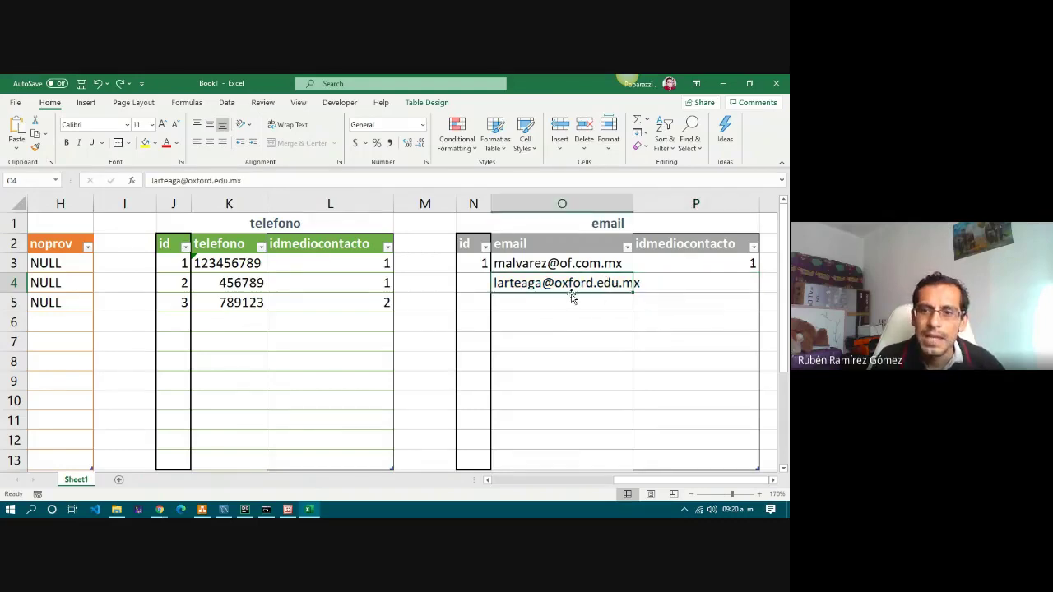
Set the second email's idmediocontacto to 3 in P4 and its id to 2 in N4.
left_click(673, 245)
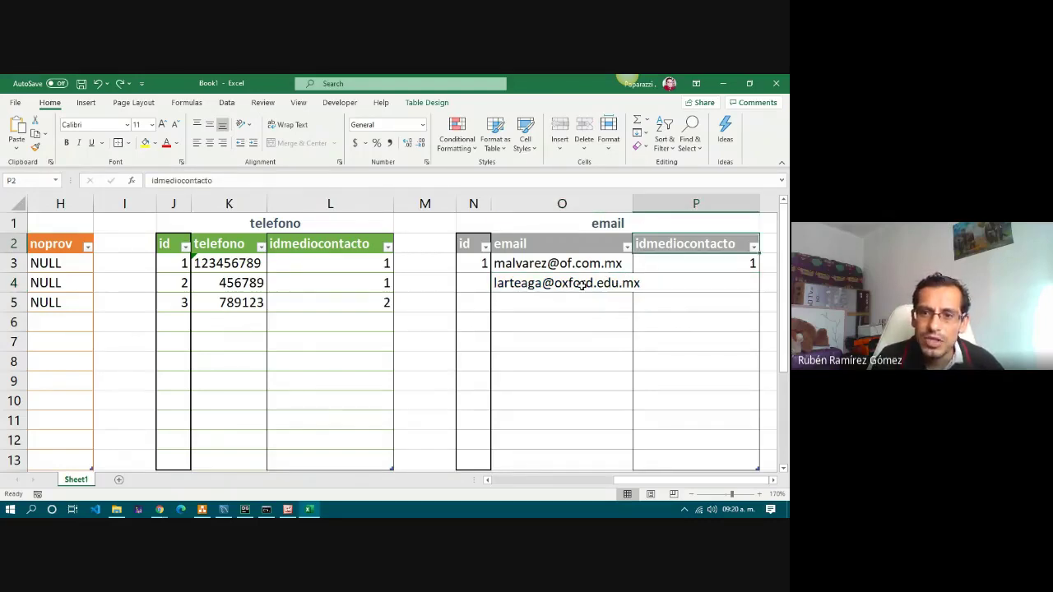
left_click(684, 277)
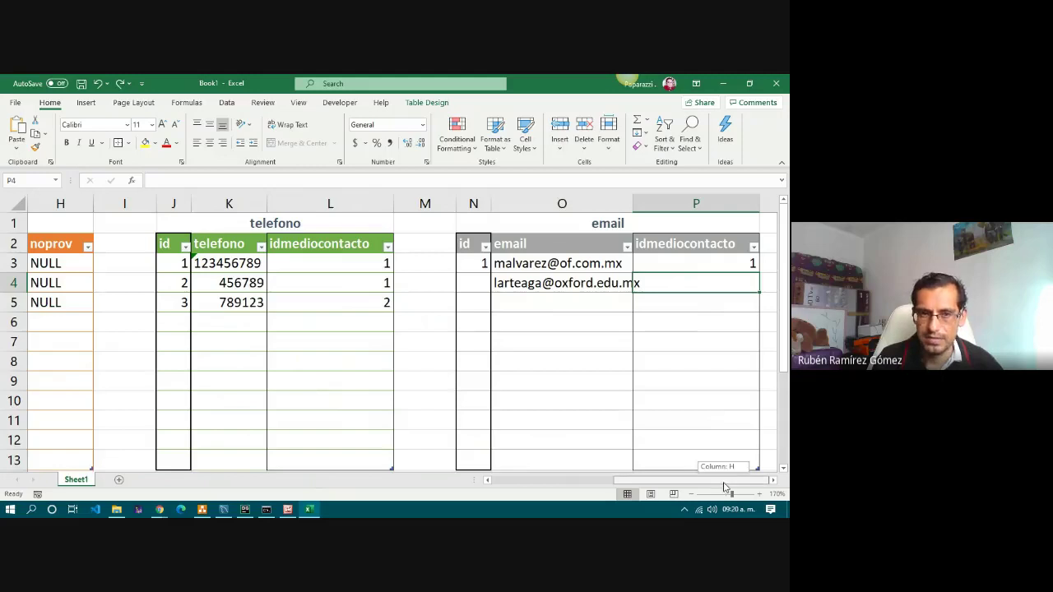
left_click_drag(729, 486, 652, 492)
left_click(195, 306)
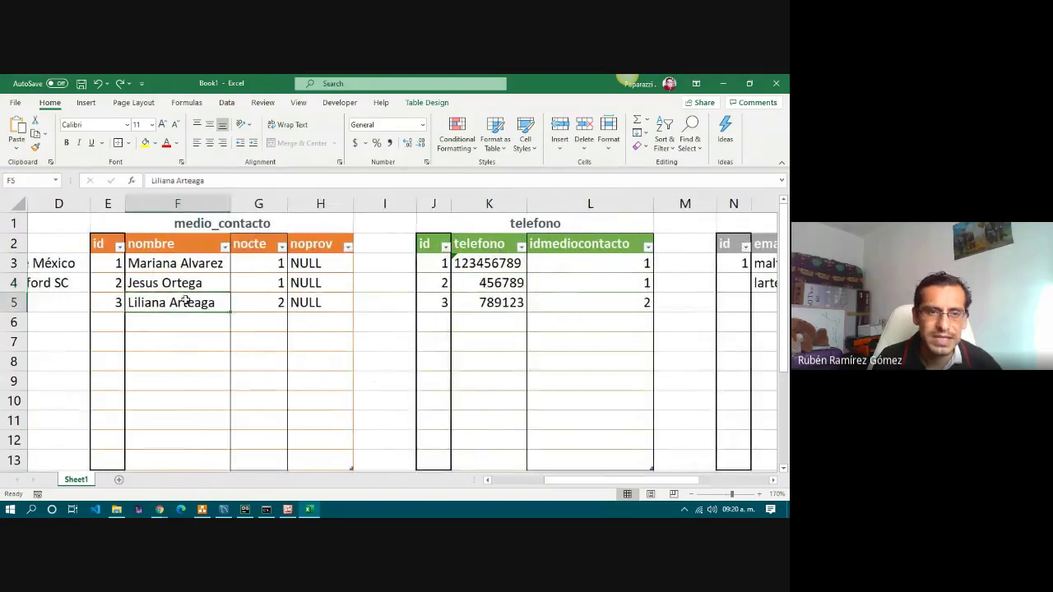
left_click(115, 306)
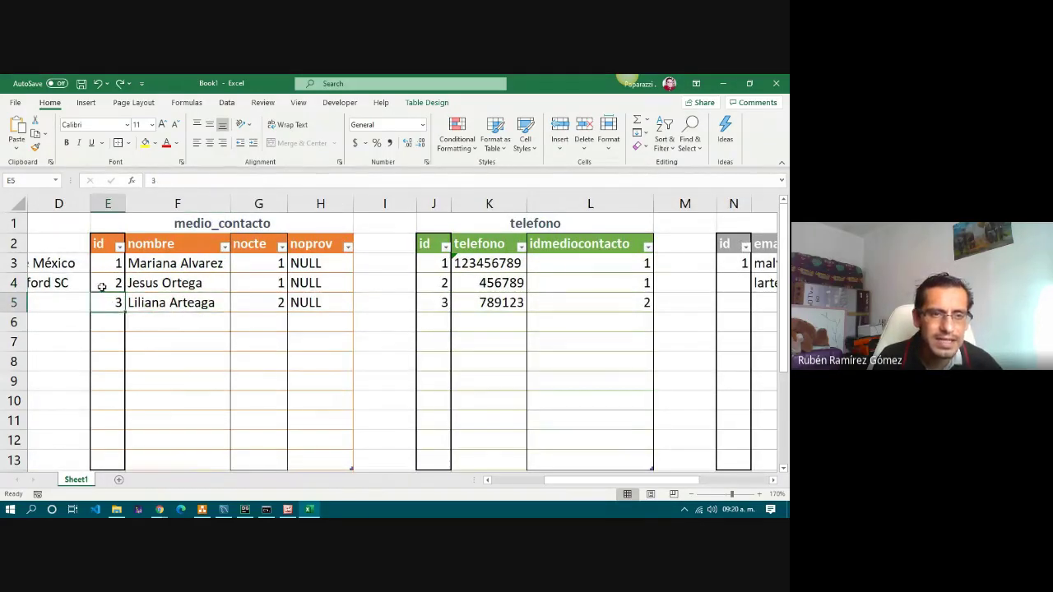
left_click_drag(625, 481, 700, 482)
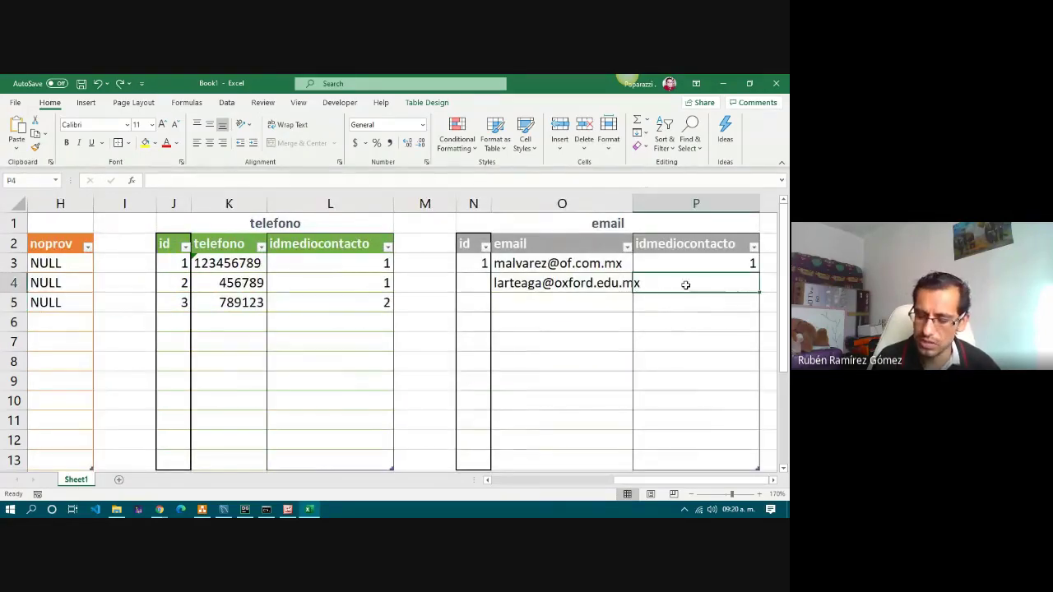
left_click(652, 358)
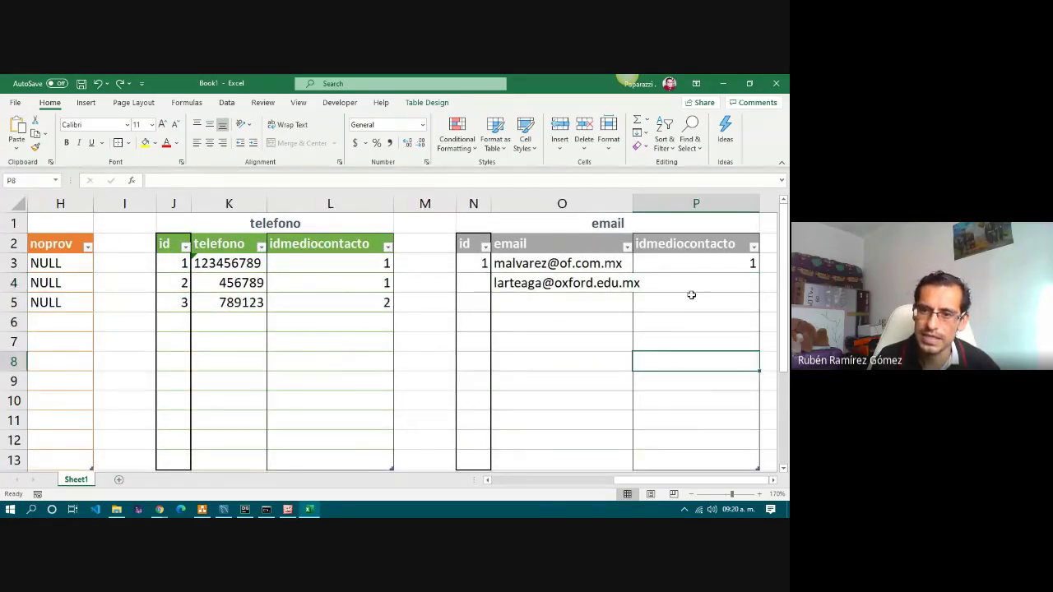
left_click(687, 285)
type("33")
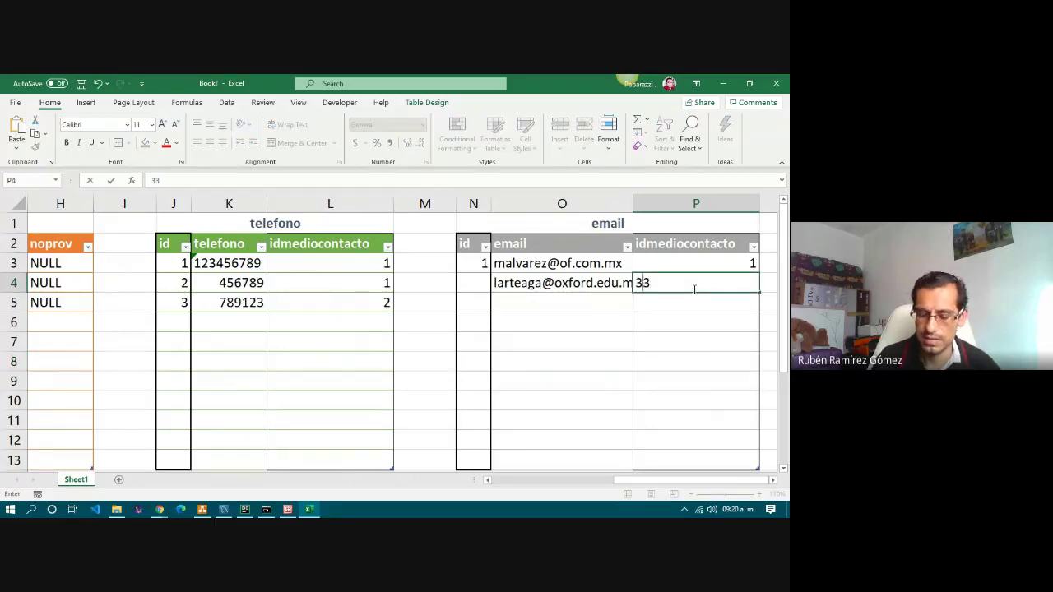
key("BackSpace")
key("Return")
left_click(469, 282)
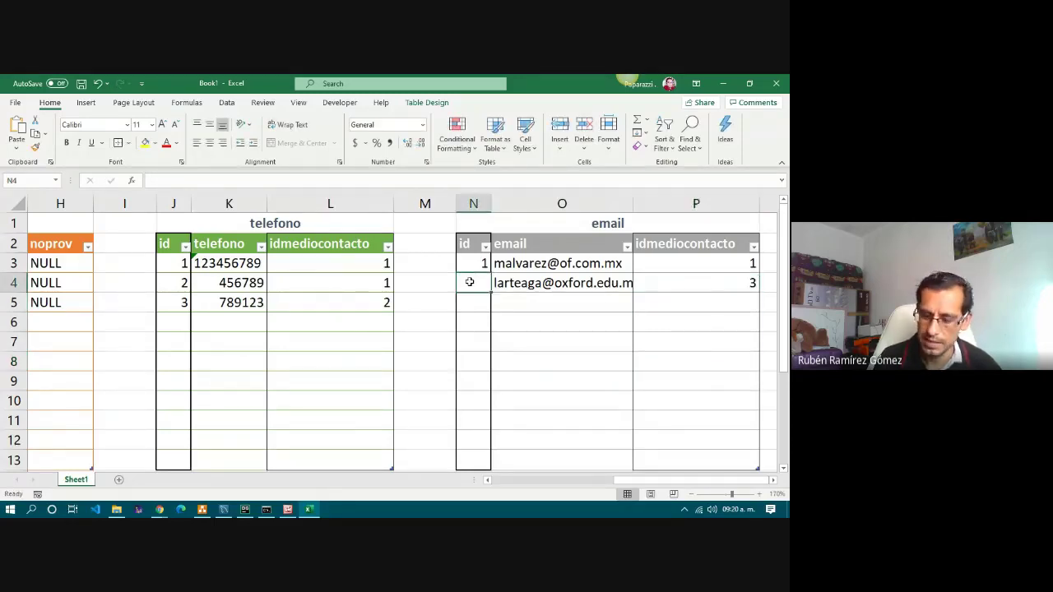
type("2")
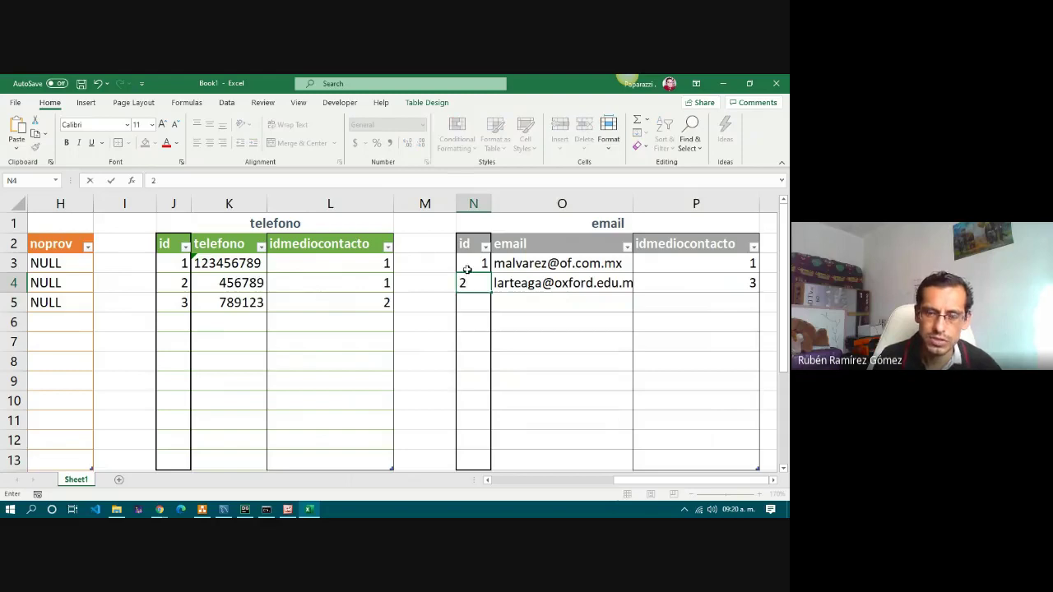
left_click(574, 322)
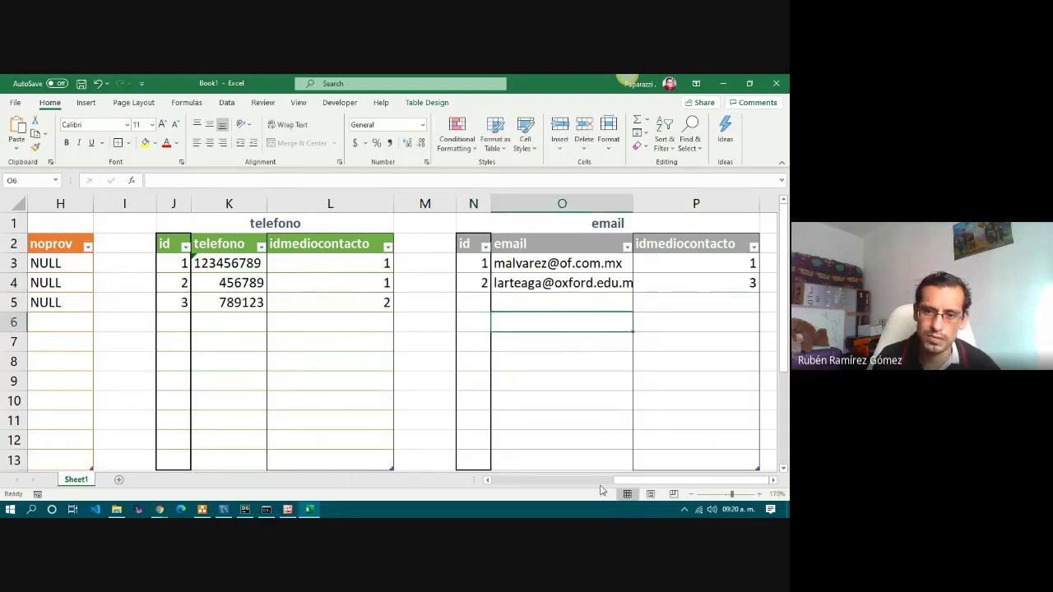
left_click_drag(660, 484, 527, 484)
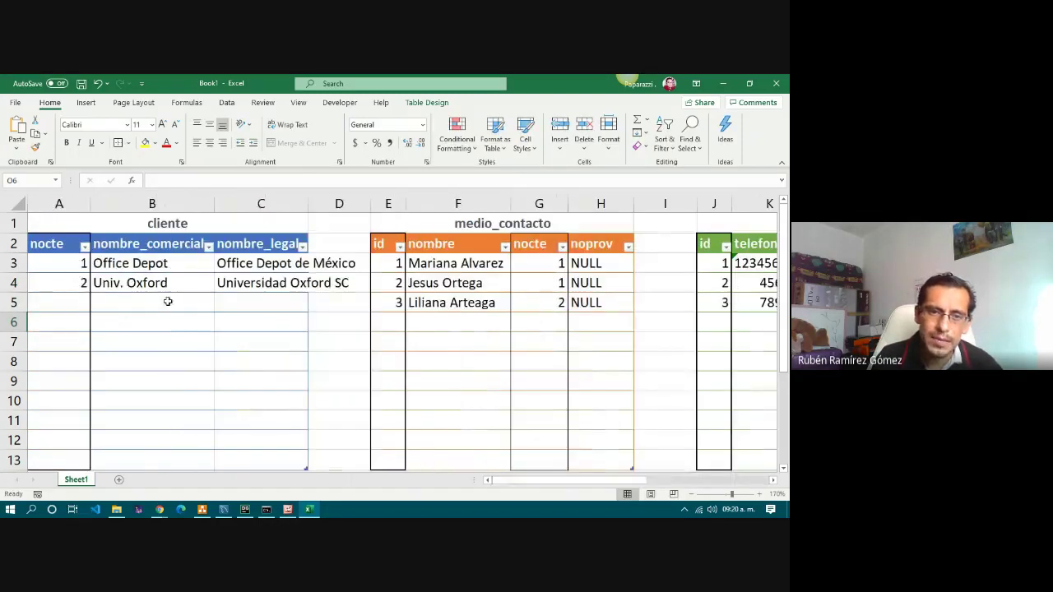
Enter id 4 and the first contact's name again in E6:F6.
left_click_drag(79, 283, 244, 281)
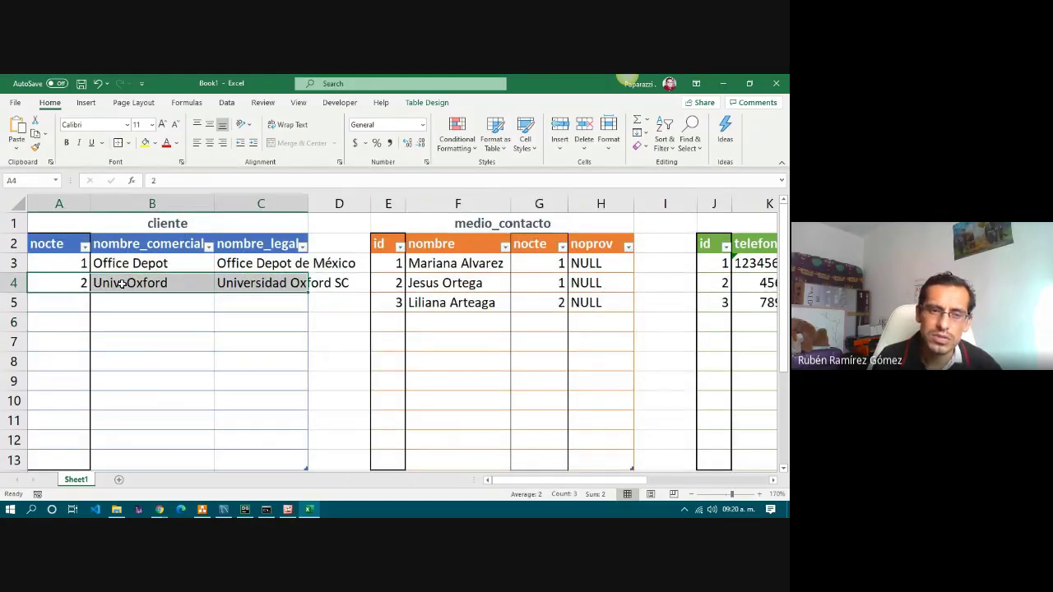
left_click(269, 286)
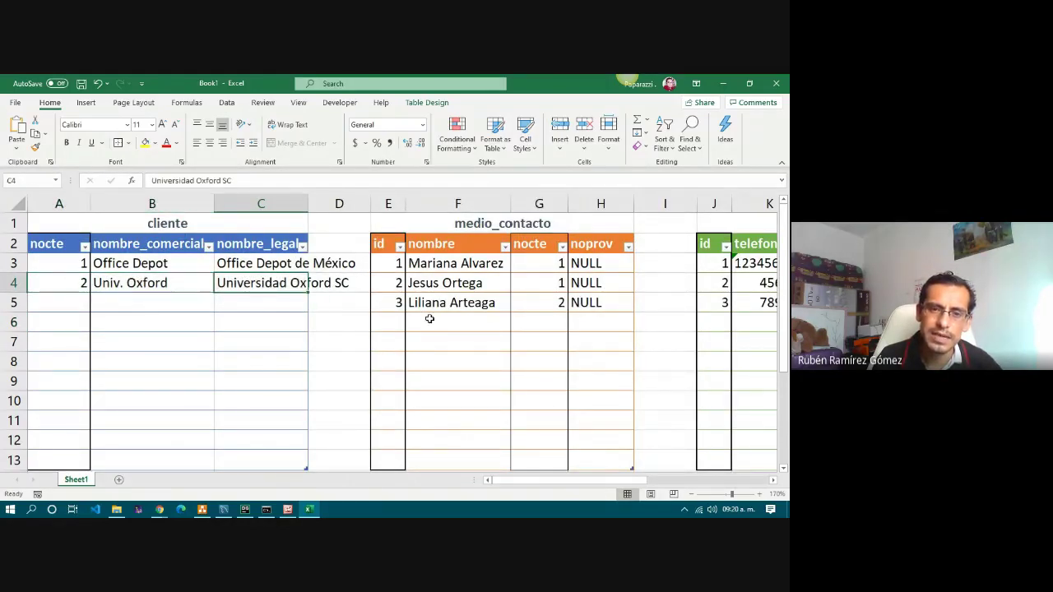
left_click(400, 322)
type("4")
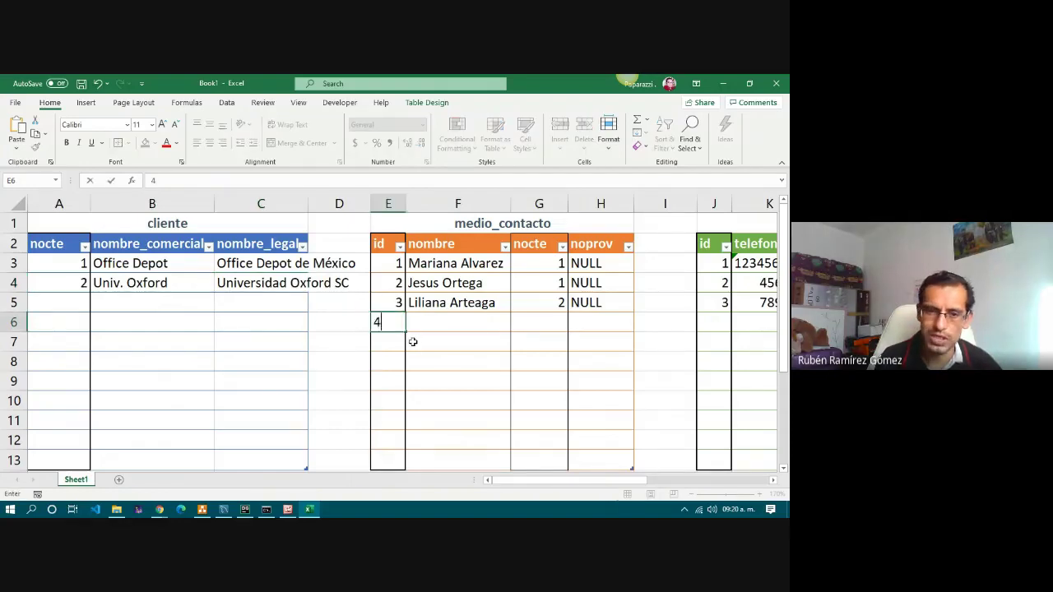
key("Tab")
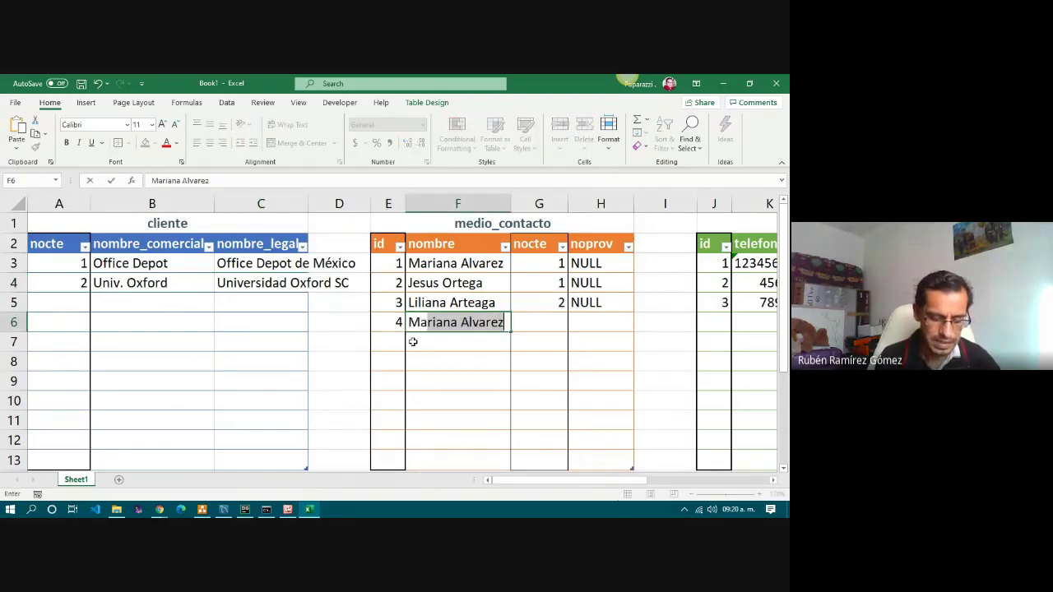
key("Tab")
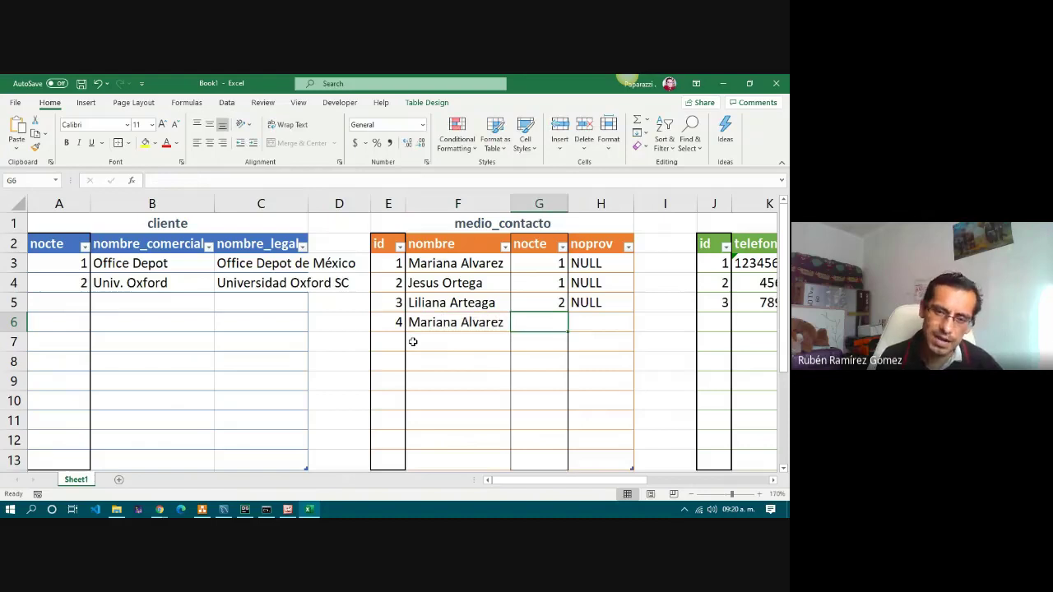
Set the new row's nocte to 2 in G6 and noprov to NULL in H6.
left_click(452, 324)
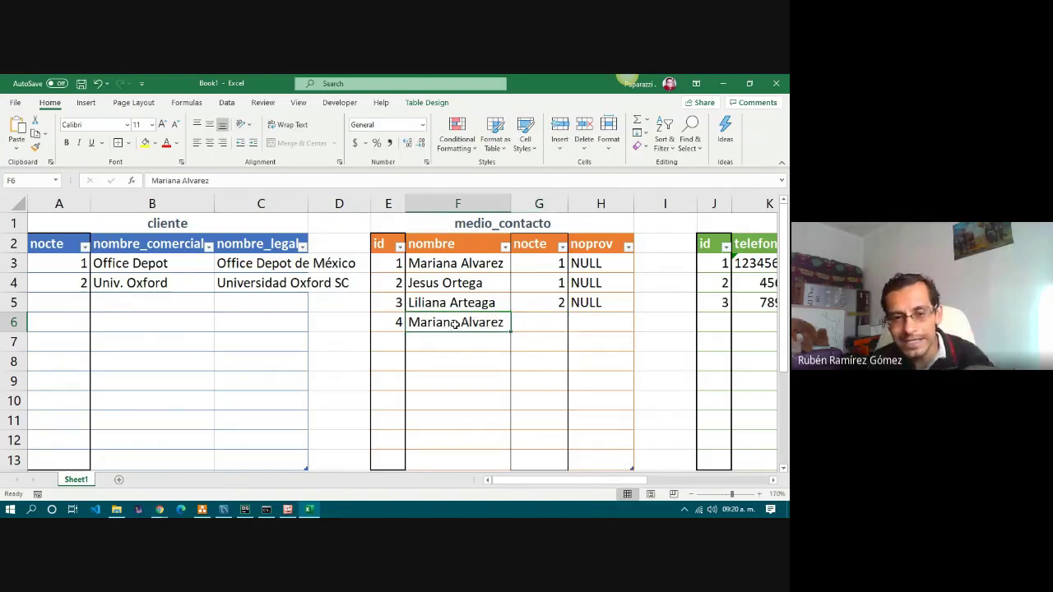
left_click(459, 263)
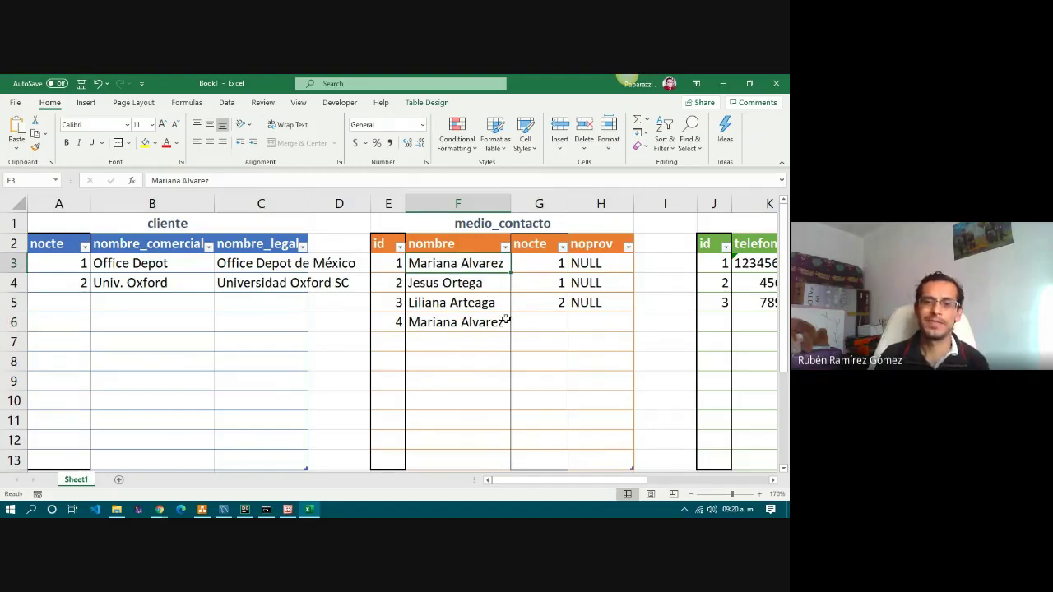
left_click(558, 318)
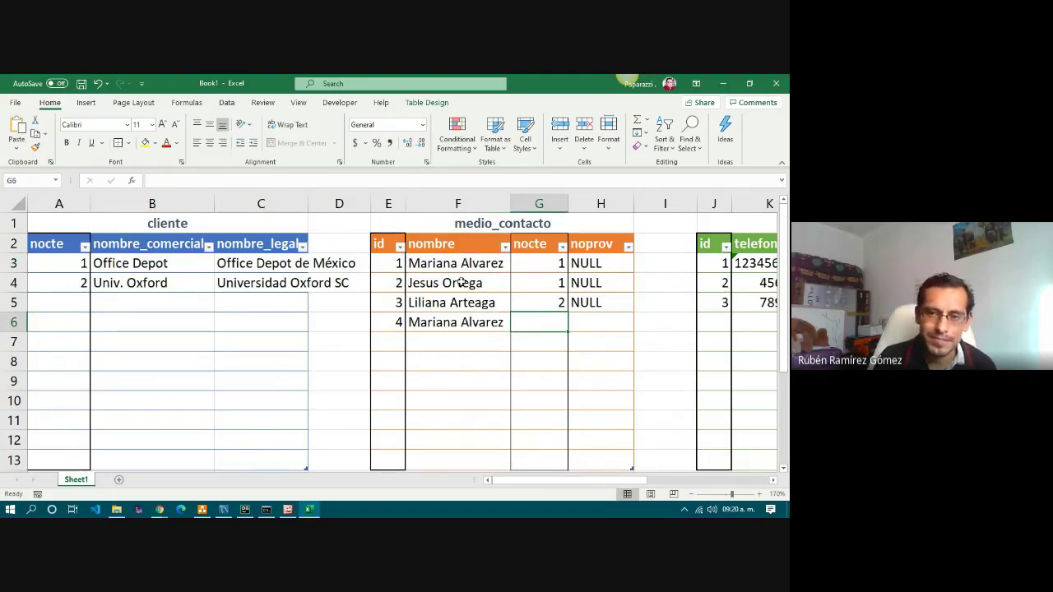
left_click(447, 322)
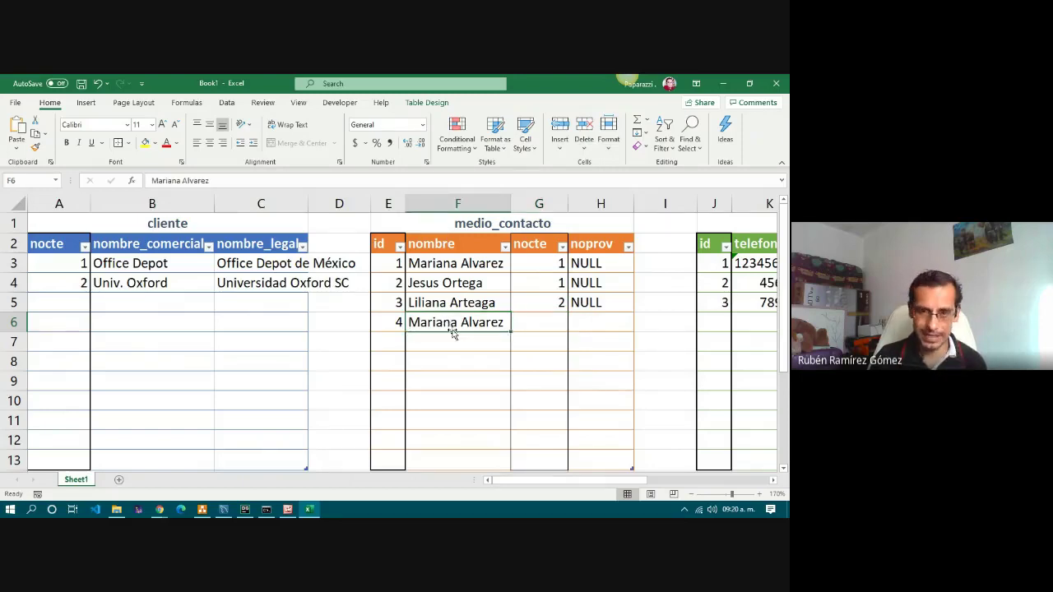
left_click(526, 323)
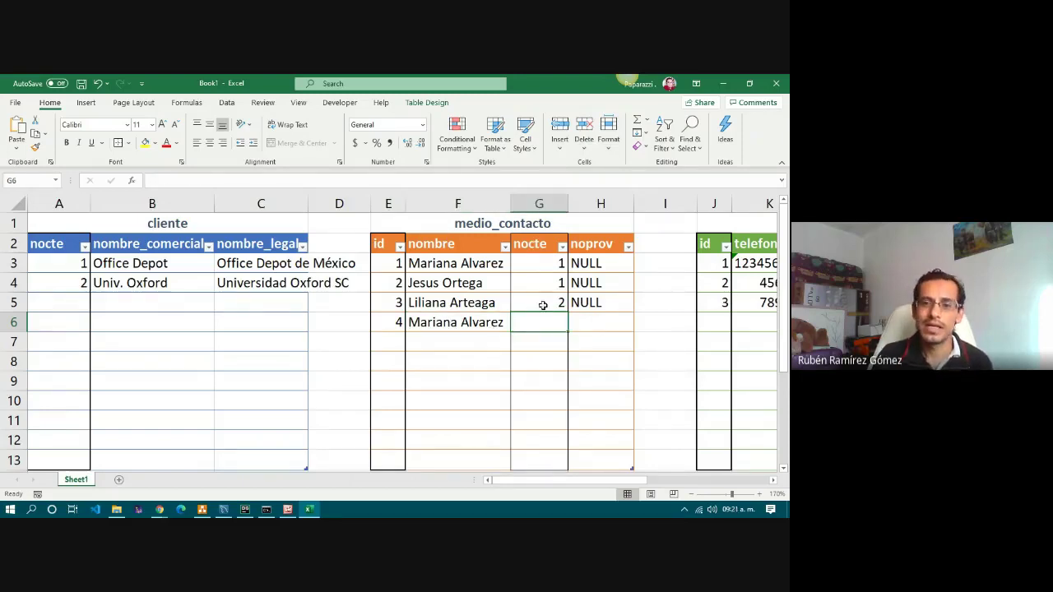
left_click(444, 323)
left_click_drag(391, 323, 482, 324)
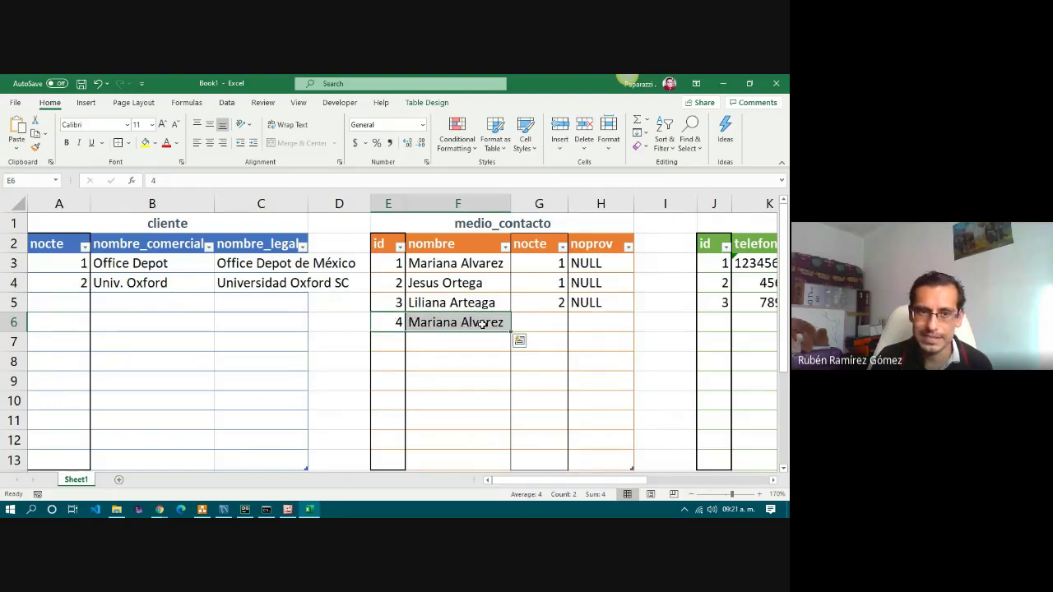
left_click(553, 322)
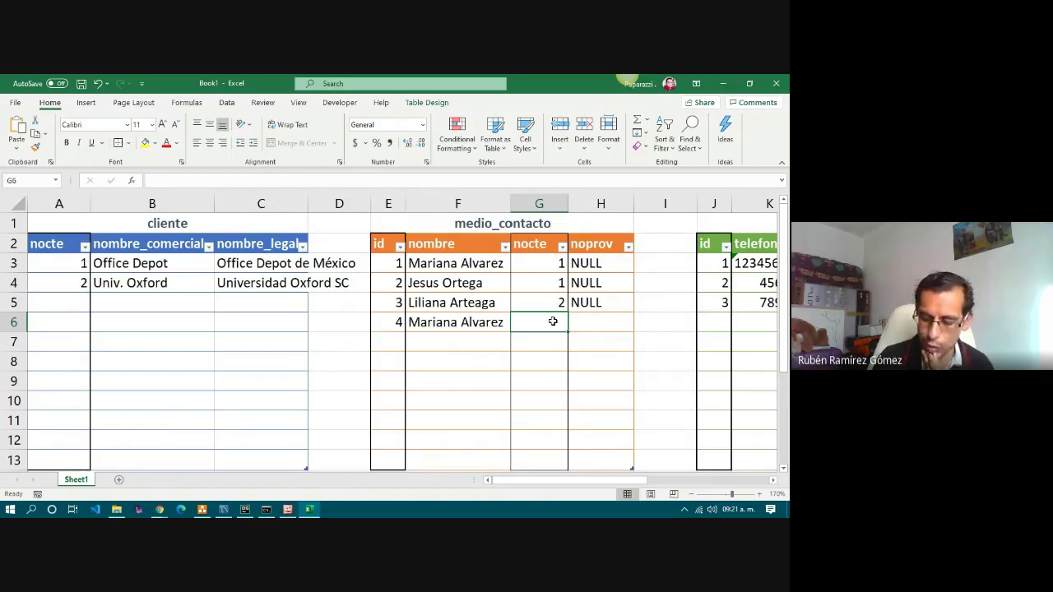
type("2")
left_click(595, 323)
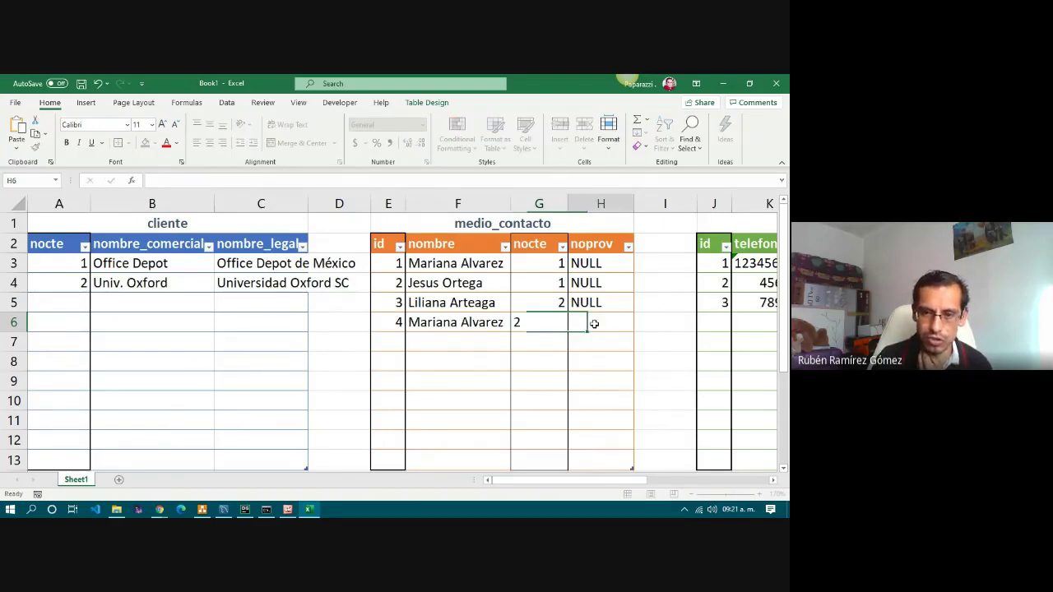
type("NULL")
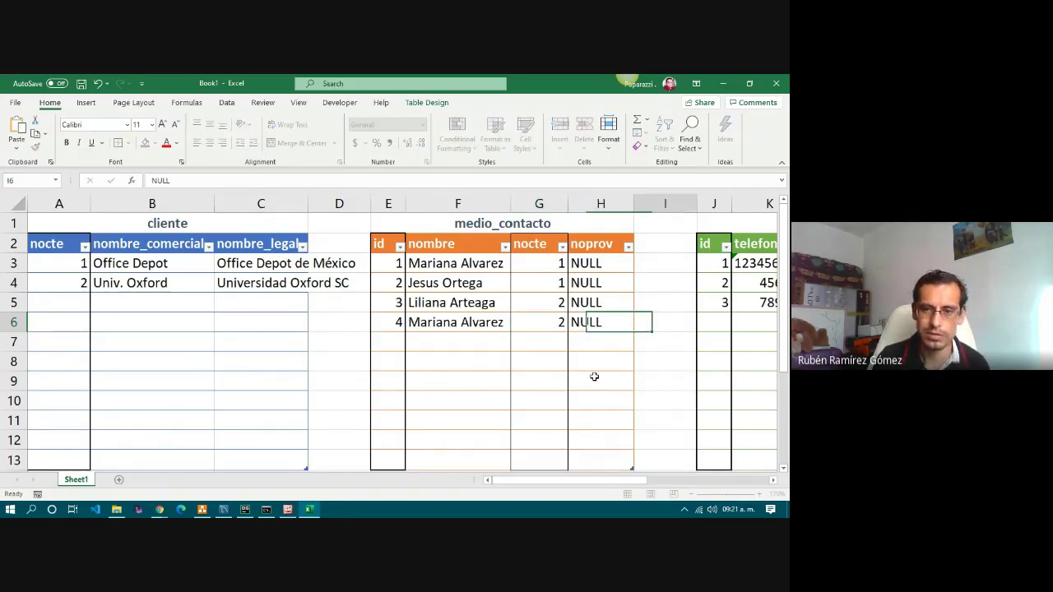
key("Right")
Enter id 4 in J6 and the new phone number as text in K6.
left_click_drag(608, 482, 661, 484)
left_click(375, 324)
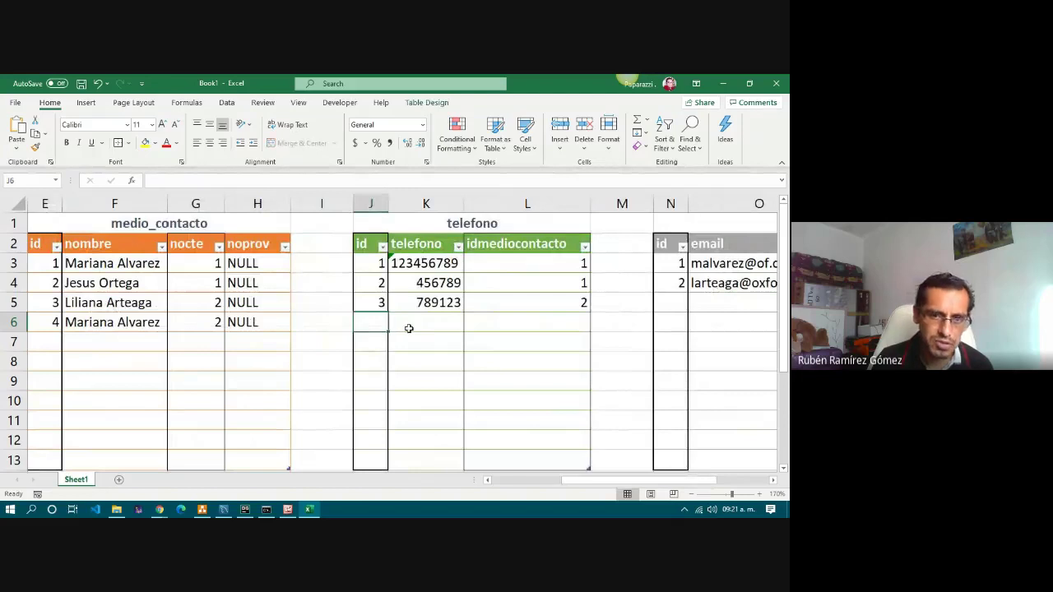
type("4")
left_click(412, 328)
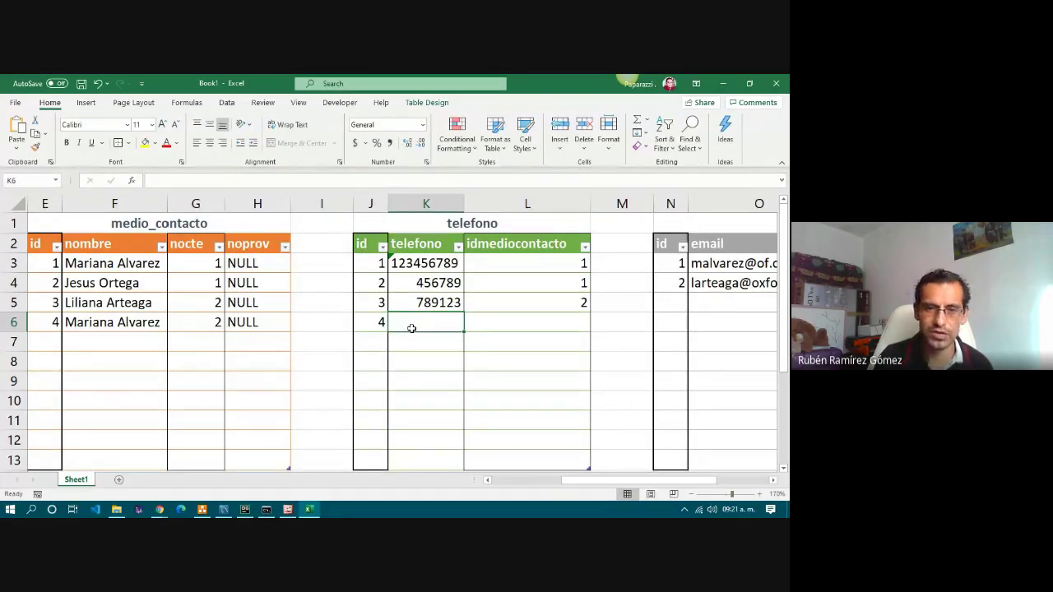
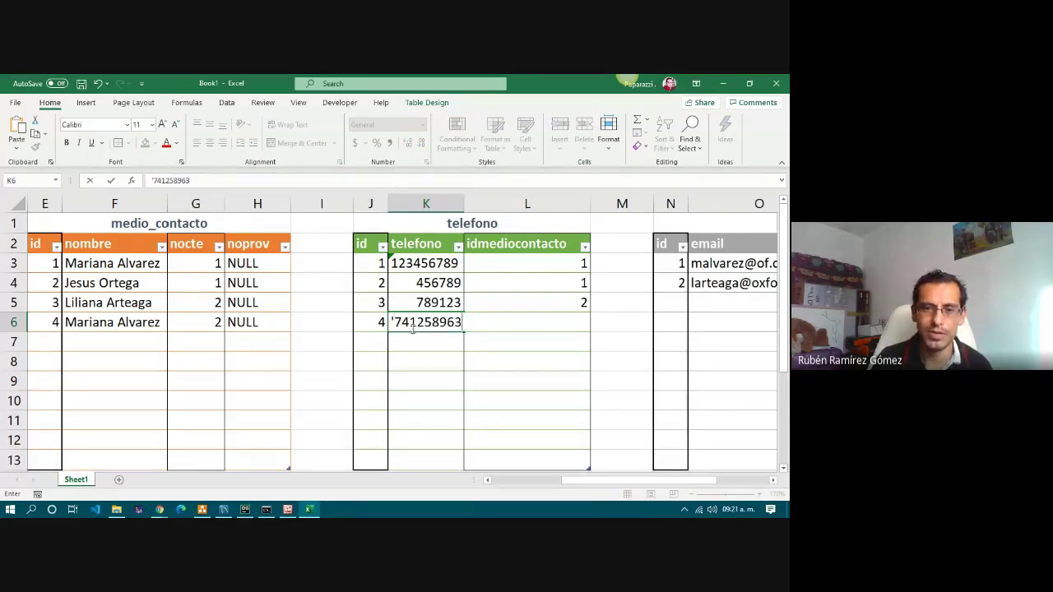
left_click(520, 397)
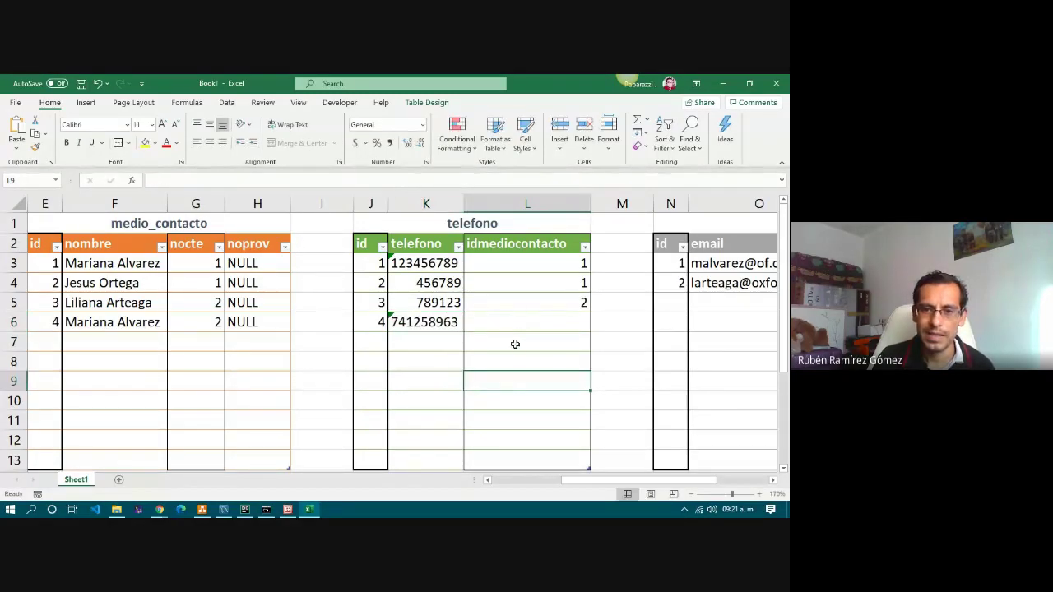
left_click(515, 322)
Link the new phone row to medio_contacto id 4 by entering 4 in L6.
left_click(513, 244)
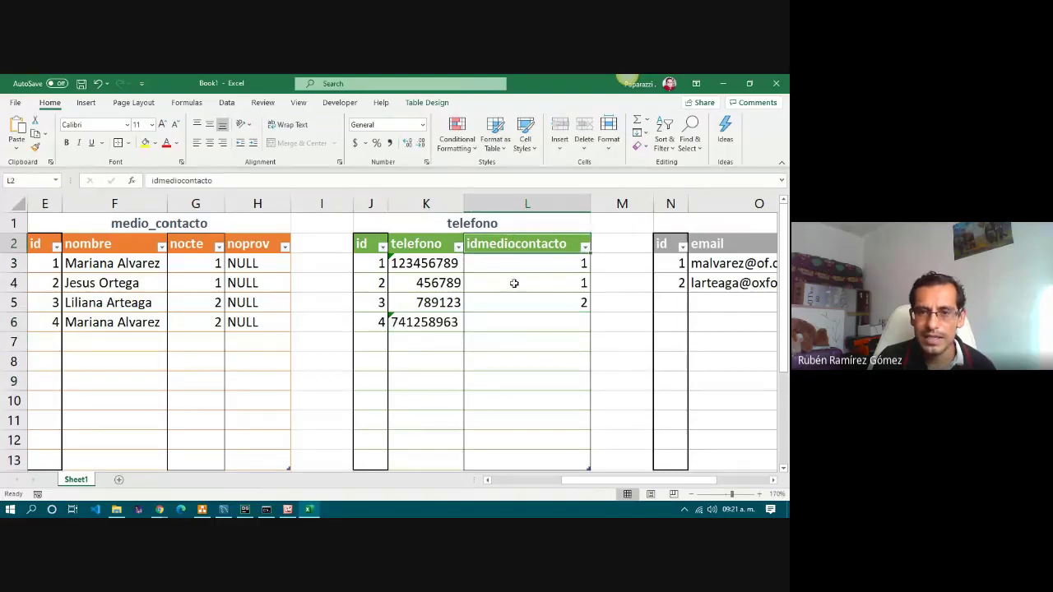
left_click(516, 317)
left_click_drag(601, 486, 559, 485)
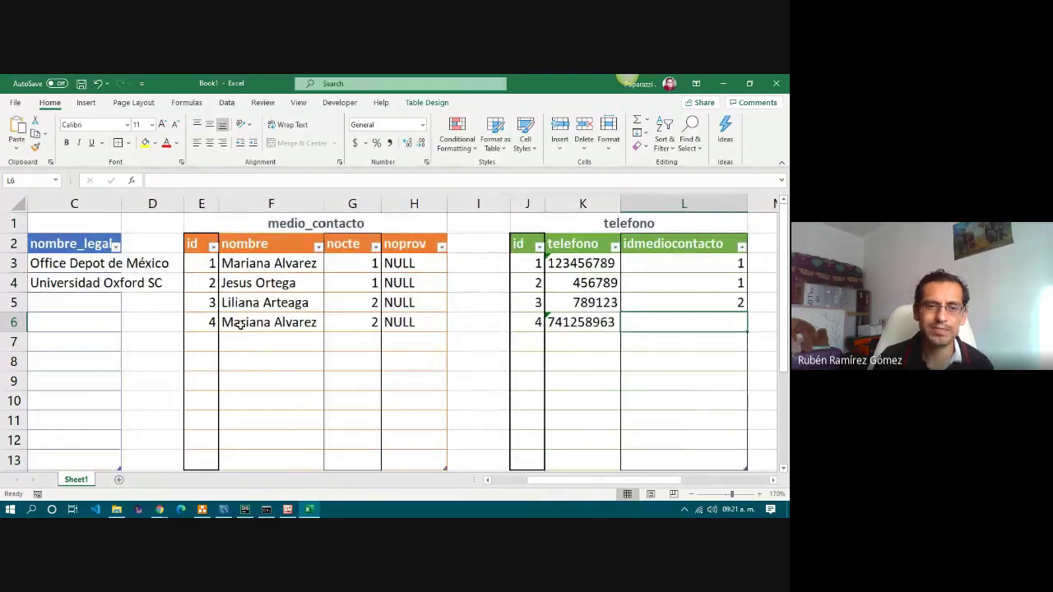
left_click(231, 323)
left_click(242, 260)
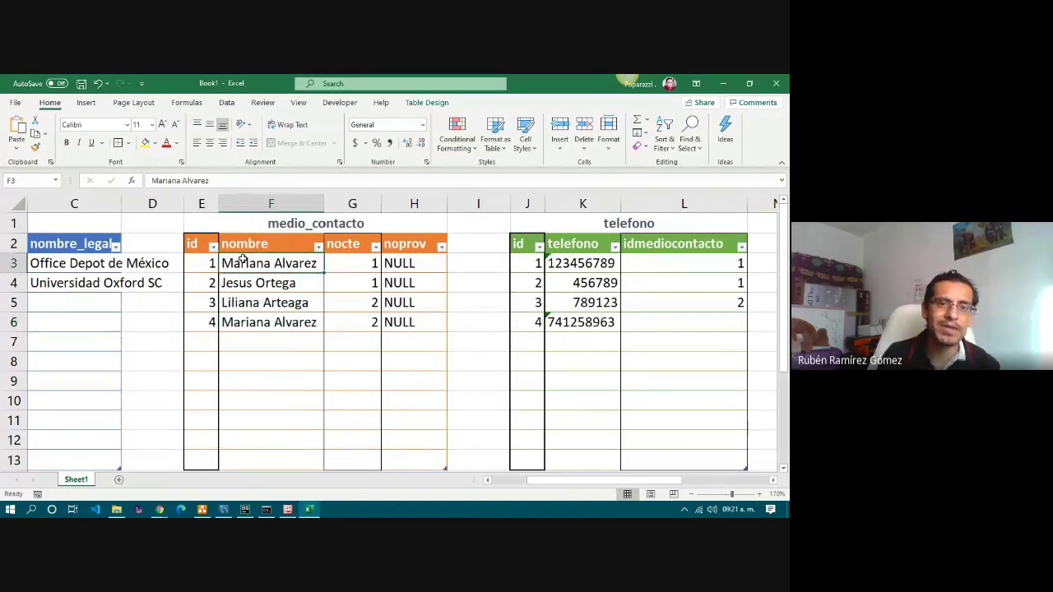
left_click(247, 323)
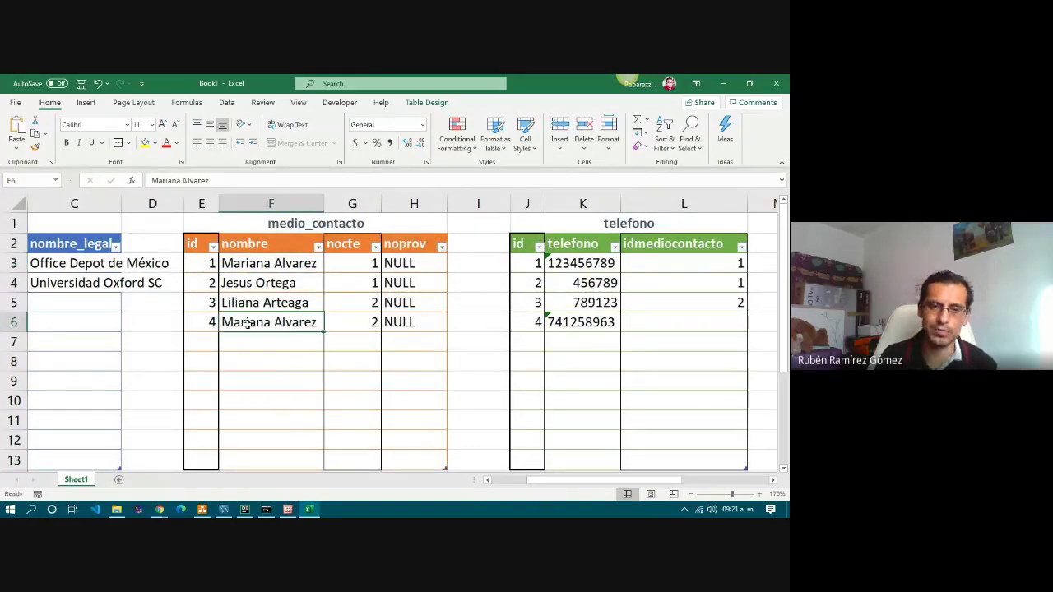
left_click_drag(202, 323, 403, 322)
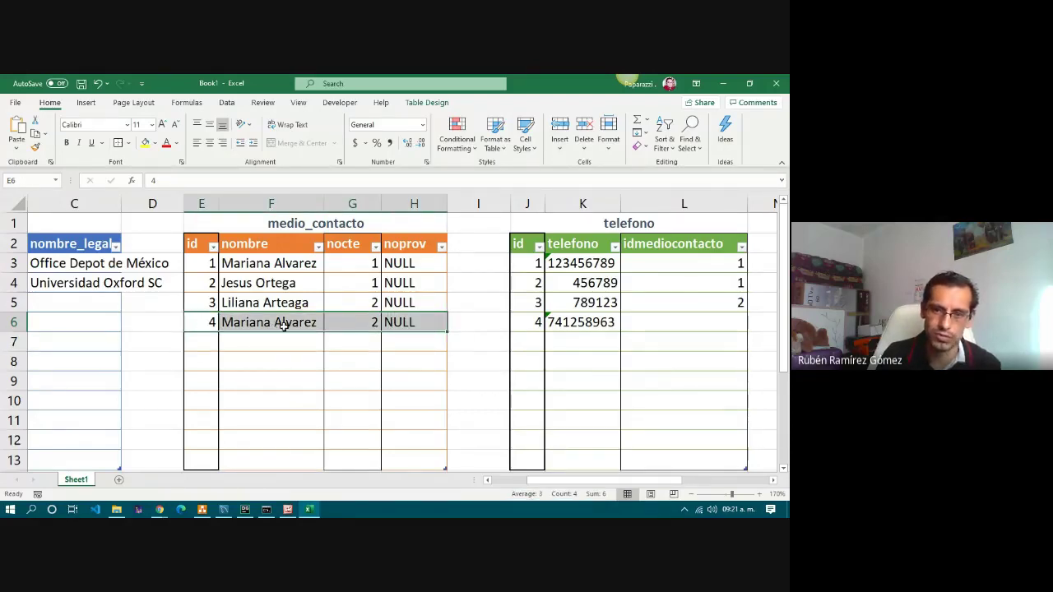
left_click(647, 323)
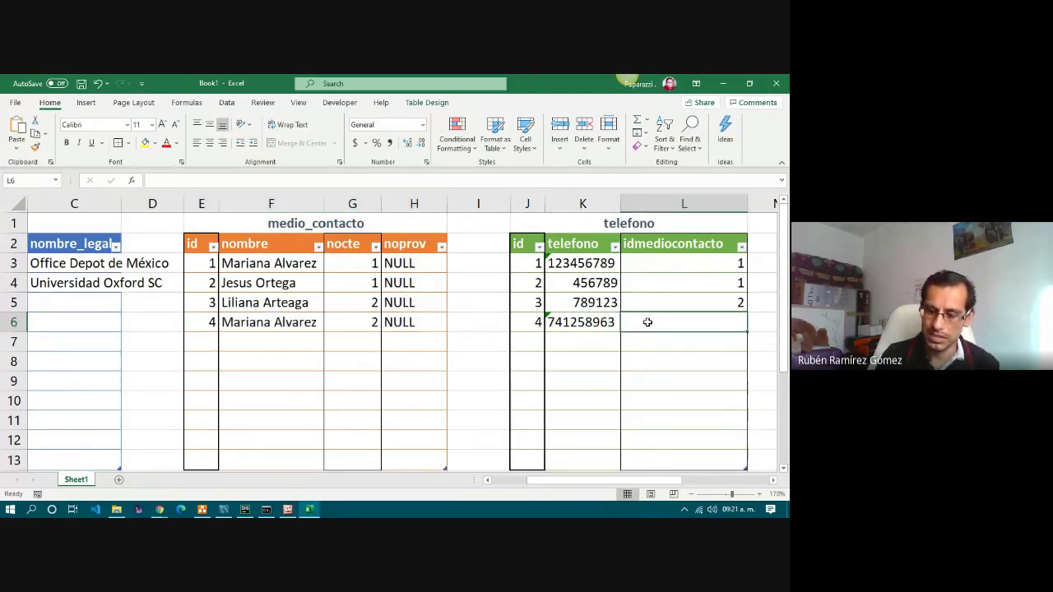
type("4")
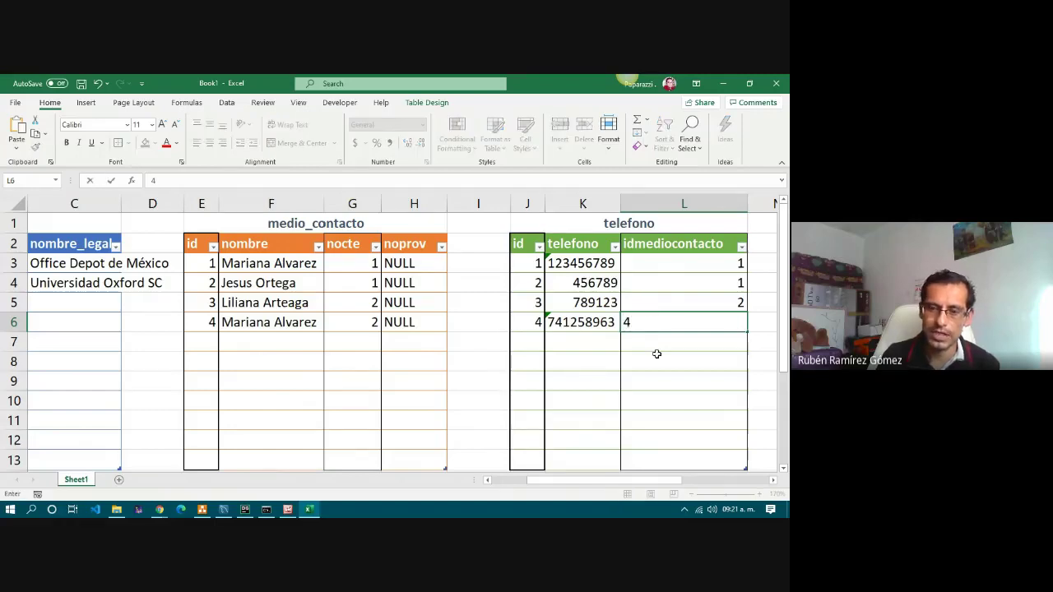
left_click(657, 356)
left_click(663, 325)
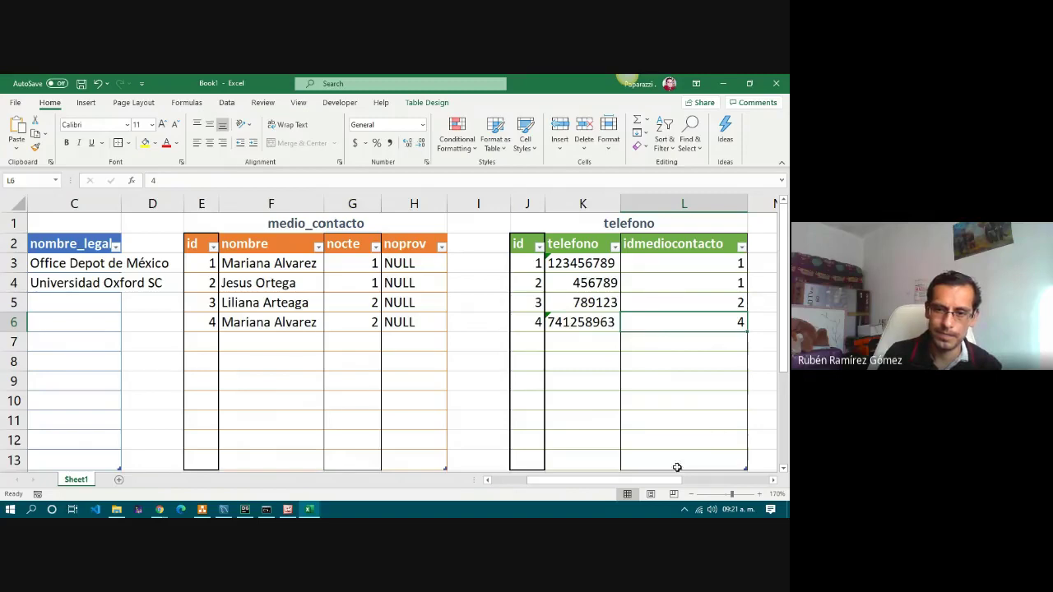
Enter the contact's e-mail address in O5 as plain text, with id 3 in N5.
left_click_drag(662, 482, 712, 486)
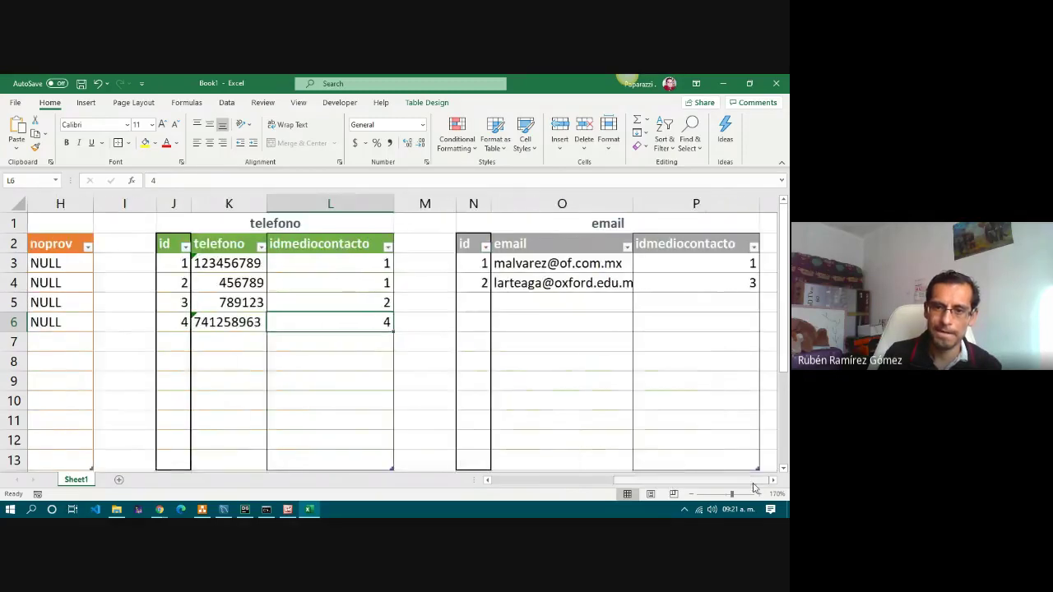
left_click(476, 301)
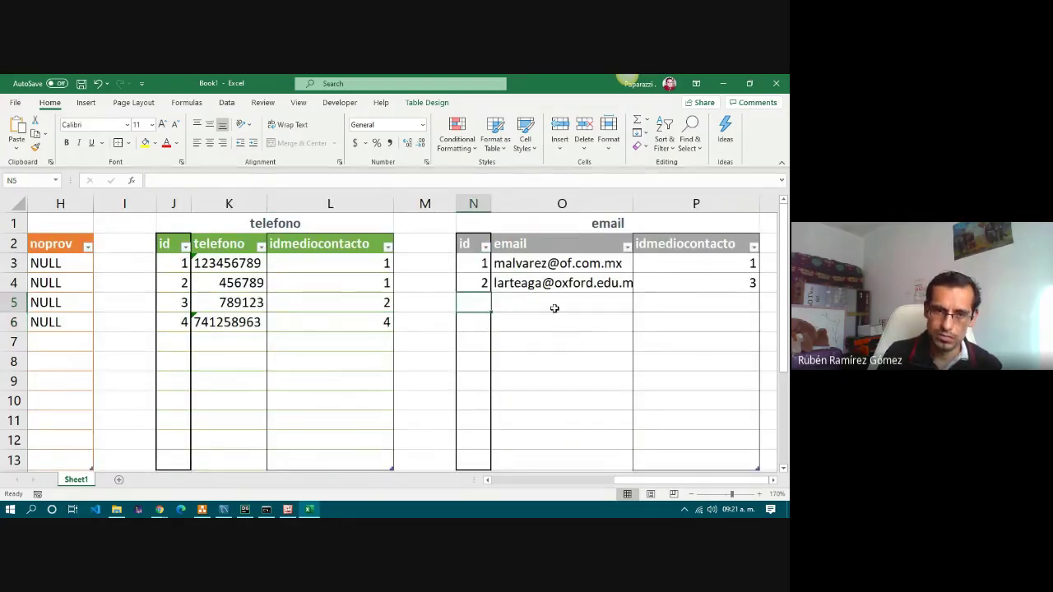
left_click(506, 305)
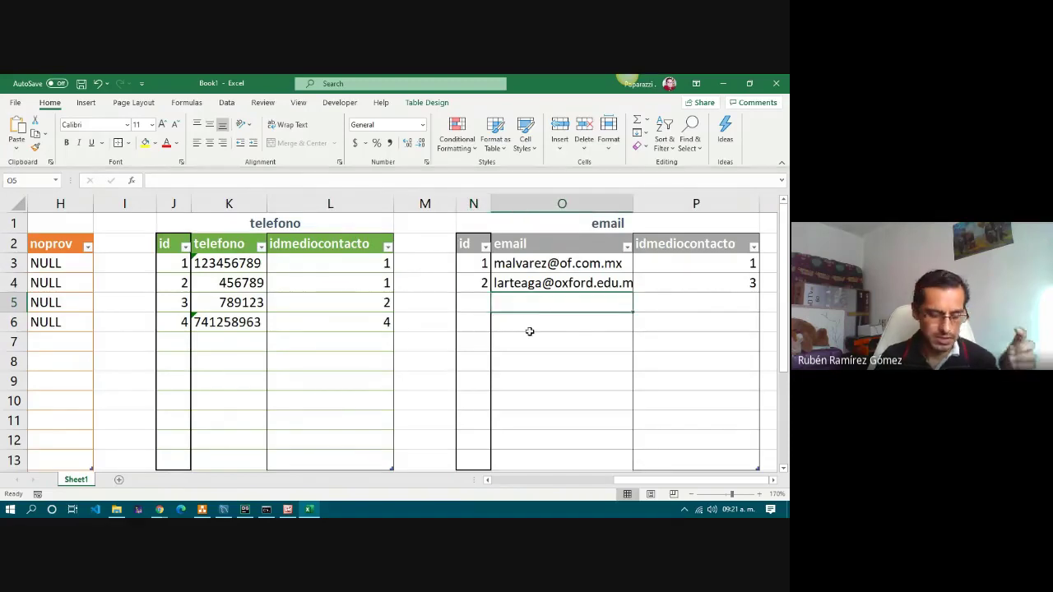
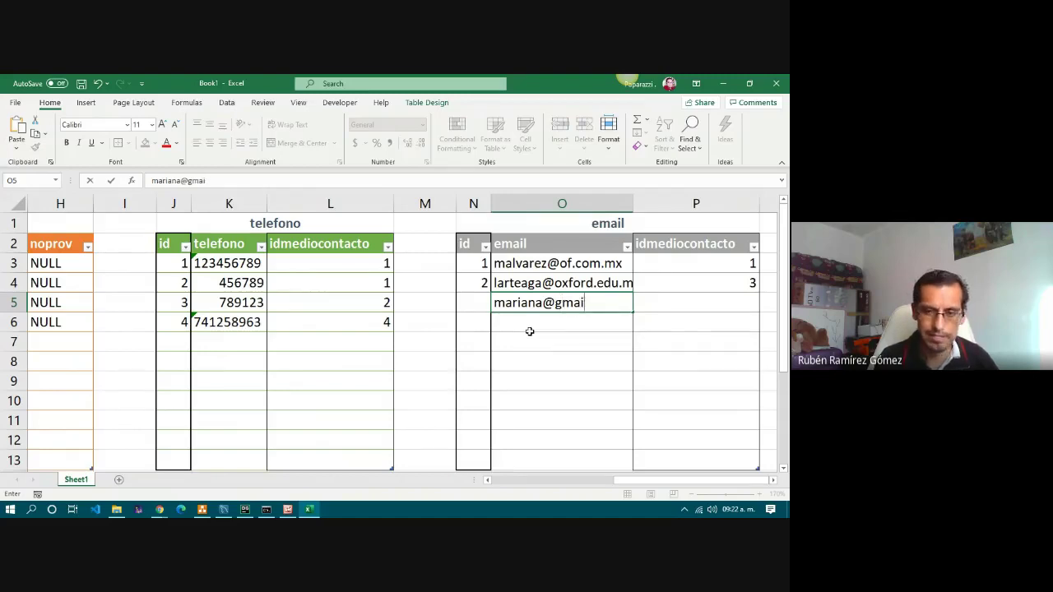
key("Return")
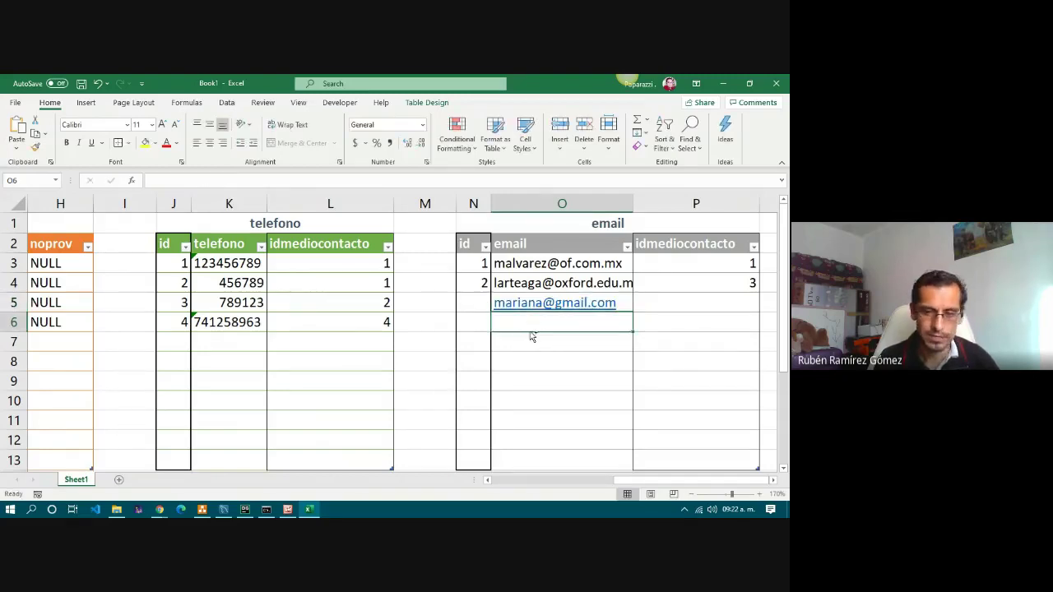
key("ctrl+z")
key("Left")
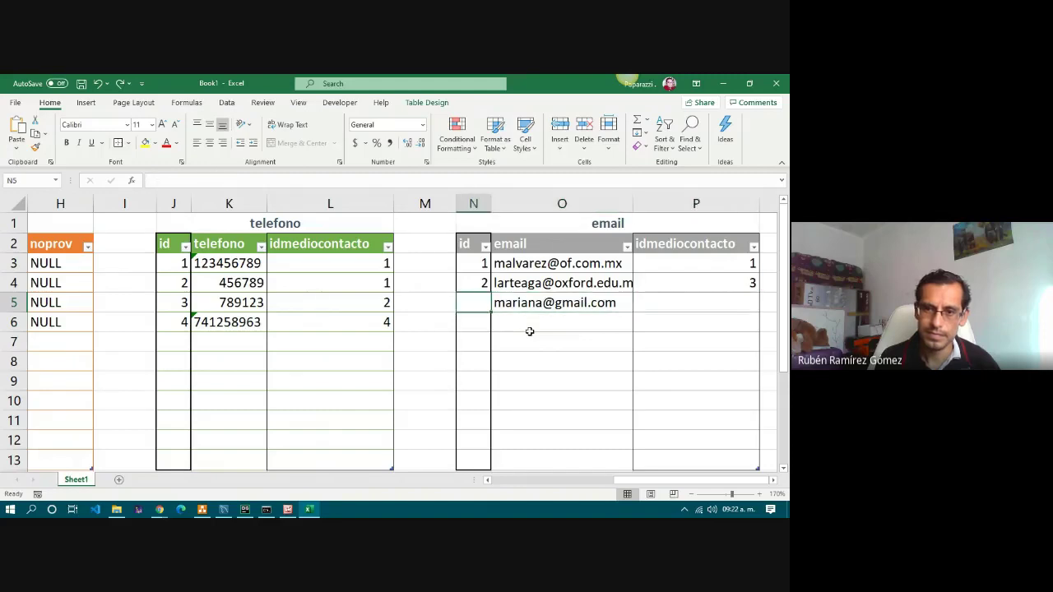
type("3")
key("Tab")
key("Tab")
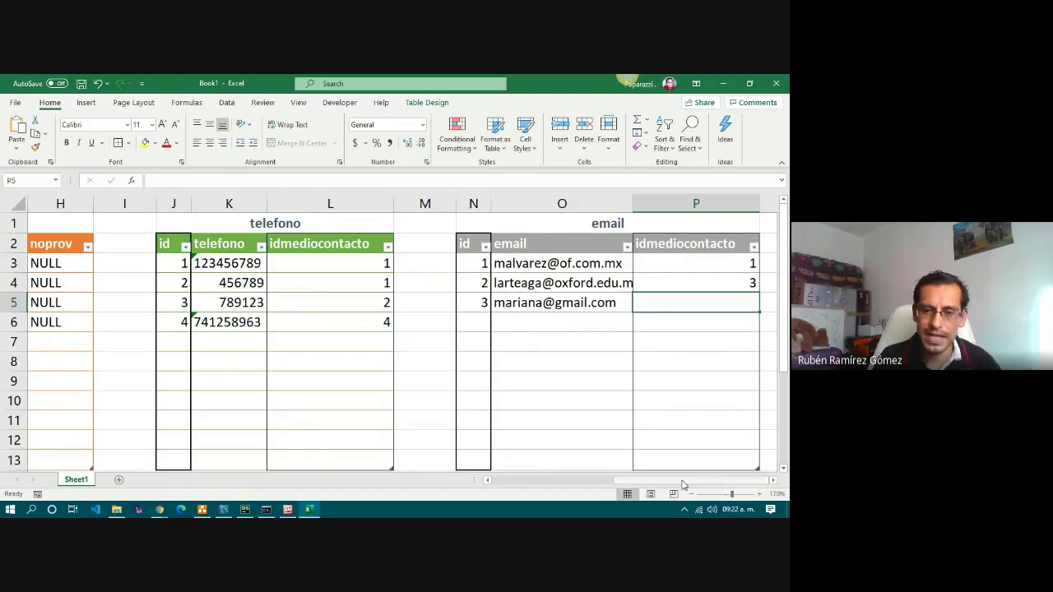
Link the new email row to medio_contacto id 4 in P5.
left_click_drag(691, 485, 584, 484)
left_click(330, 321)
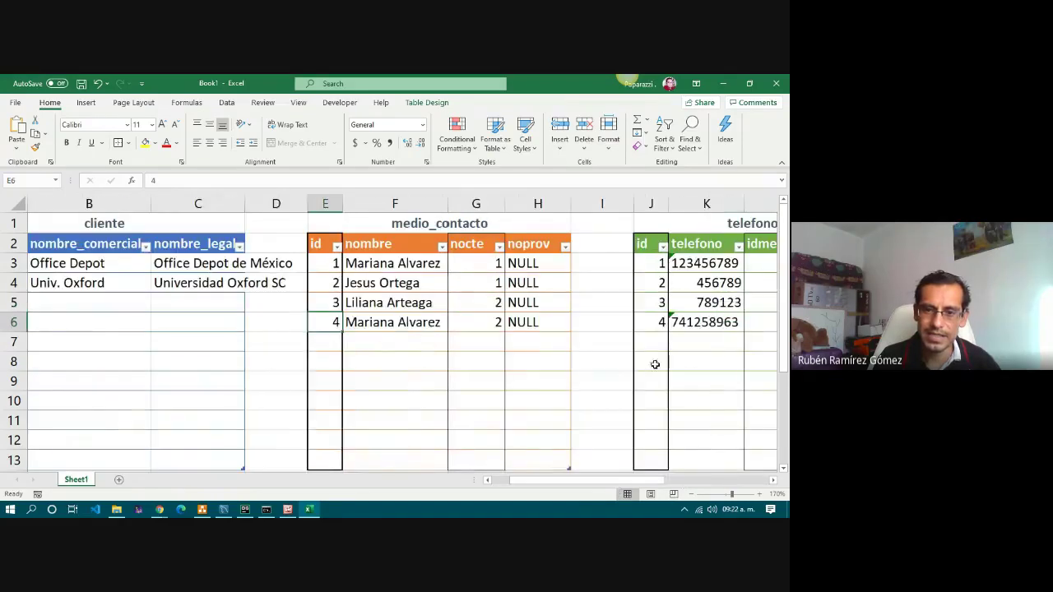
scroll(719, 406, "right", 6)
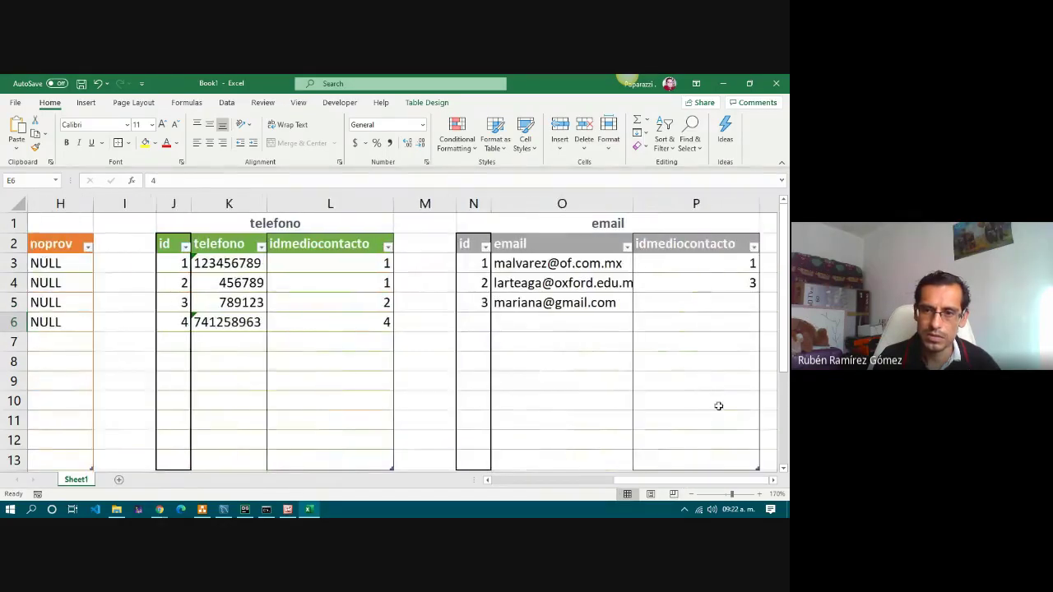
left_click(702, 306)
type("4")
key("Return")
key("Left")
key("Left")
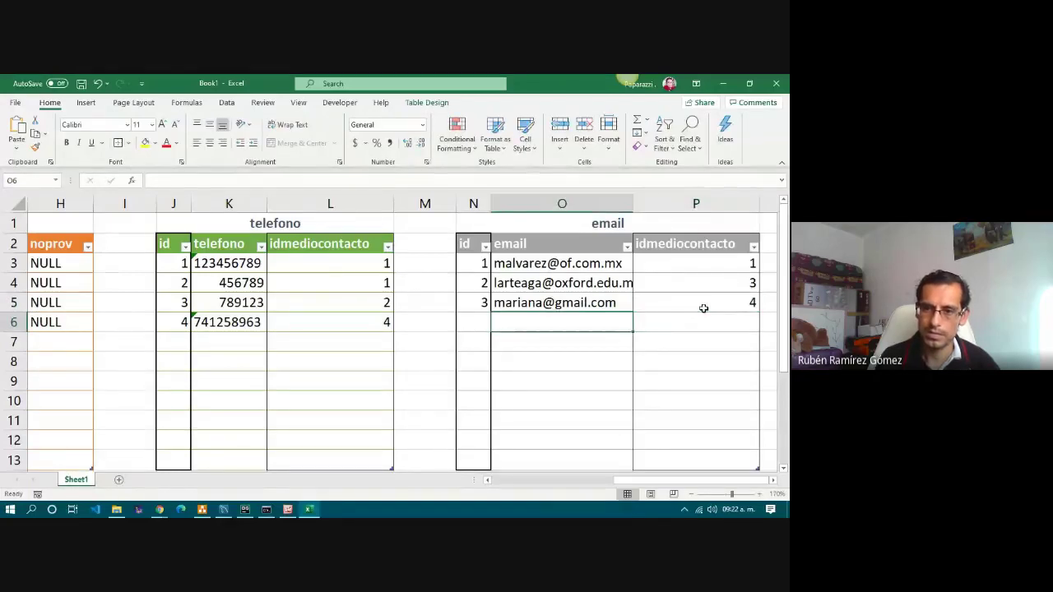
key("Right")
key("Right")
key("Right")
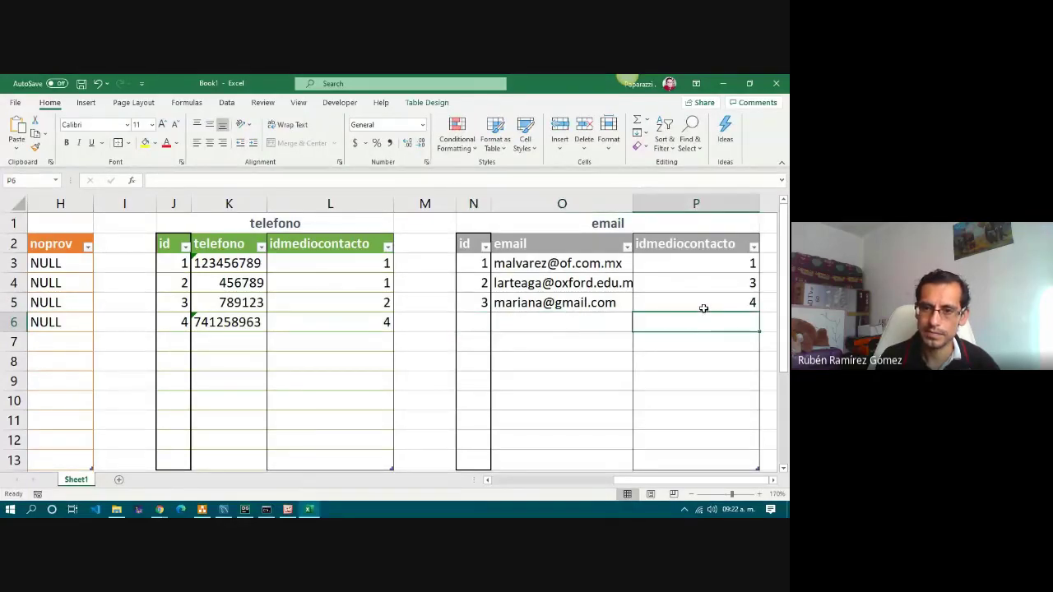
key("Left")
key("Left")
key("Left")
key("Left")
key("Left")
key("Left")
key("Left")
key("Left")
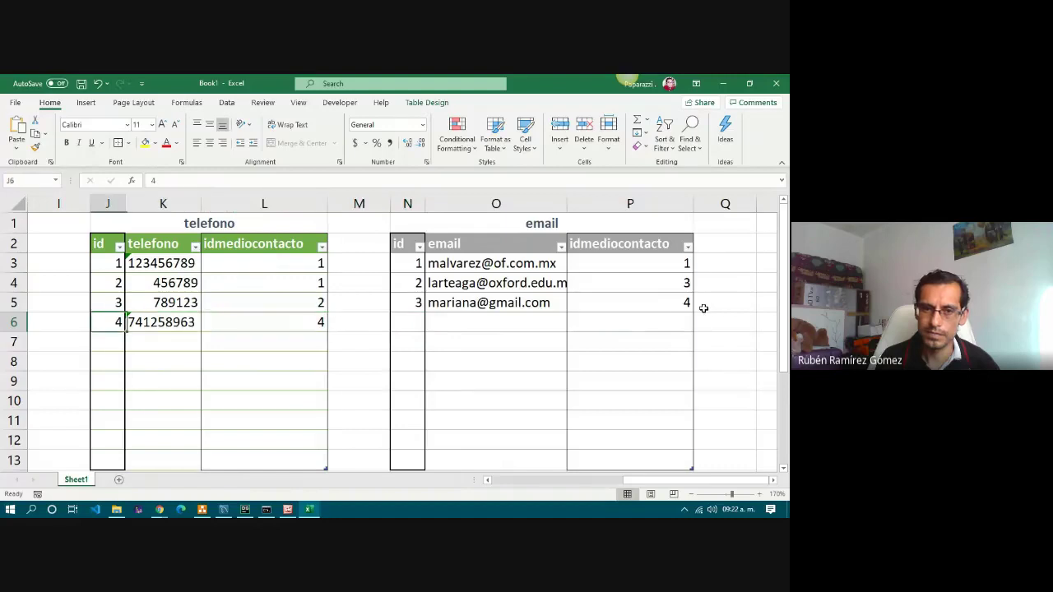
key("Left")
key("Left")
key("Left")
key("Left")
key("Left")
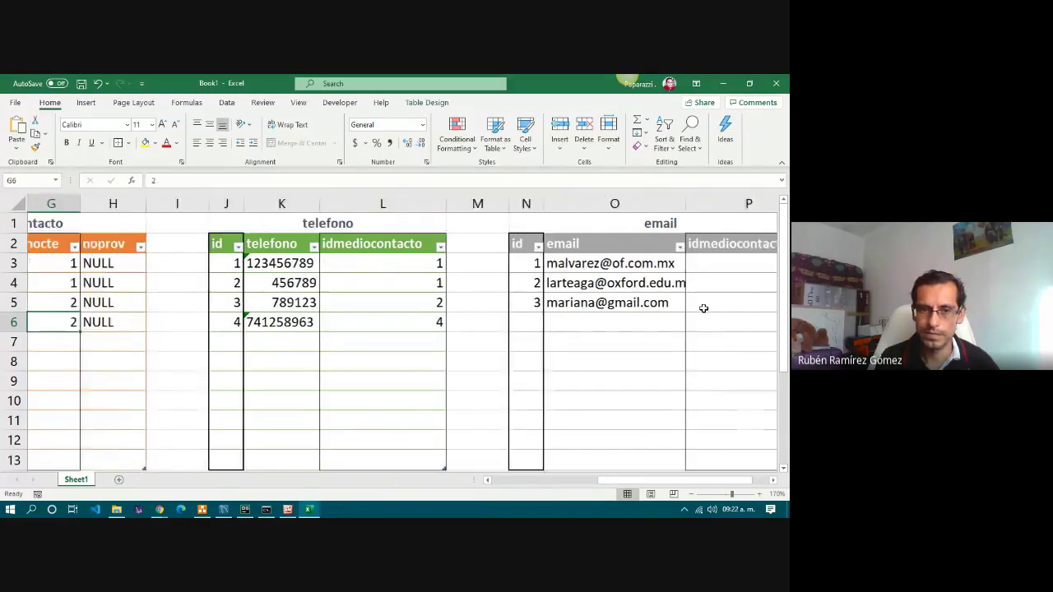
key("Right")
key("Right")
key("Right")
key("Right")
key("Right")
key("Right")
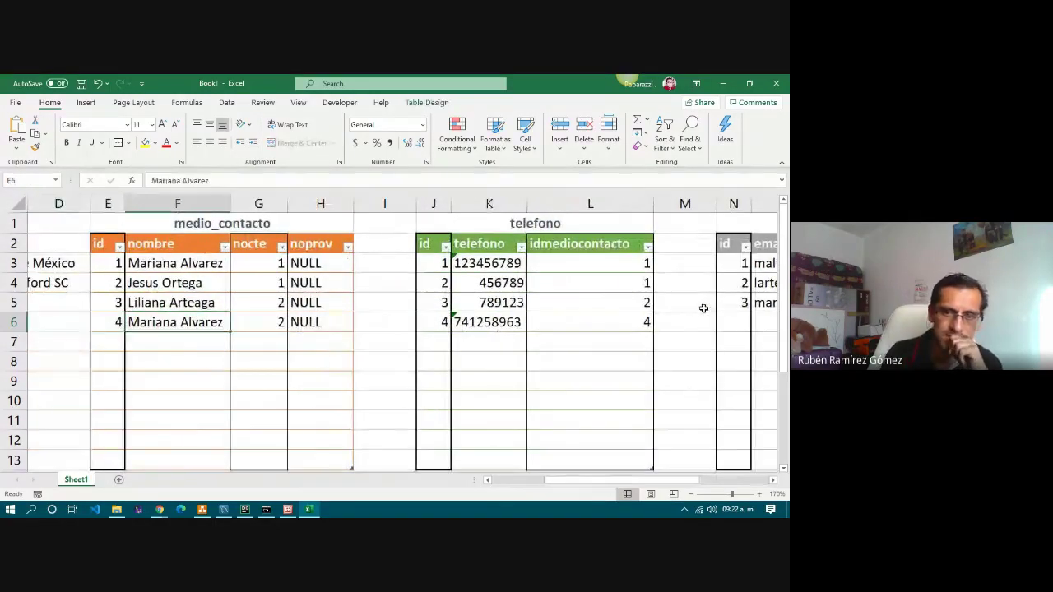
key("Right")
key("Right")
key("Right")
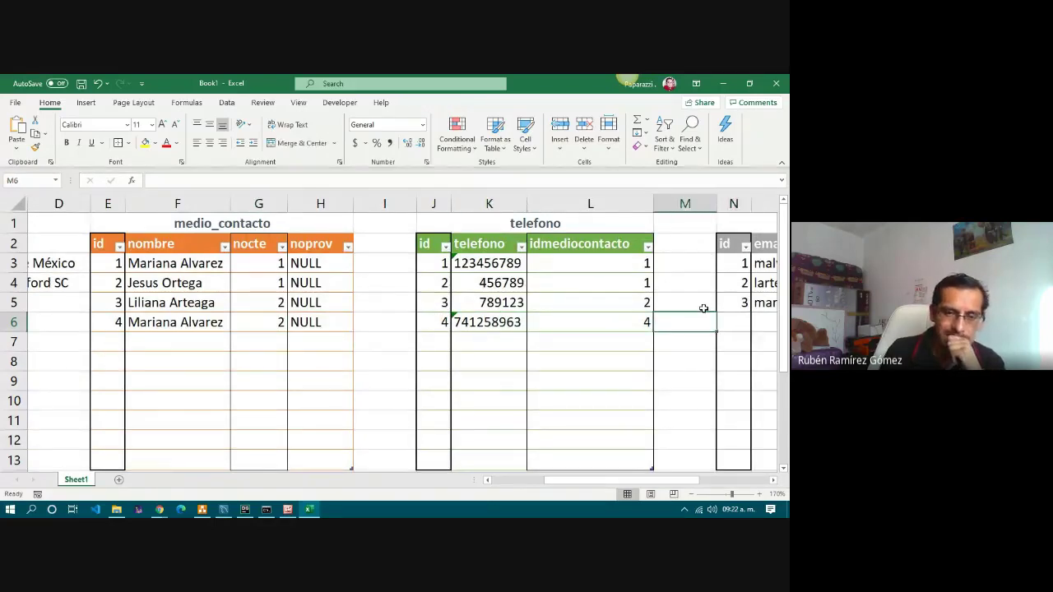
key("Left")
key("Left")
key("Left")
key("Left")
key("Left")
key("Left")
key("Left")
key("Left")
key("Left")
key("Left")
key("Left")
key("Left")
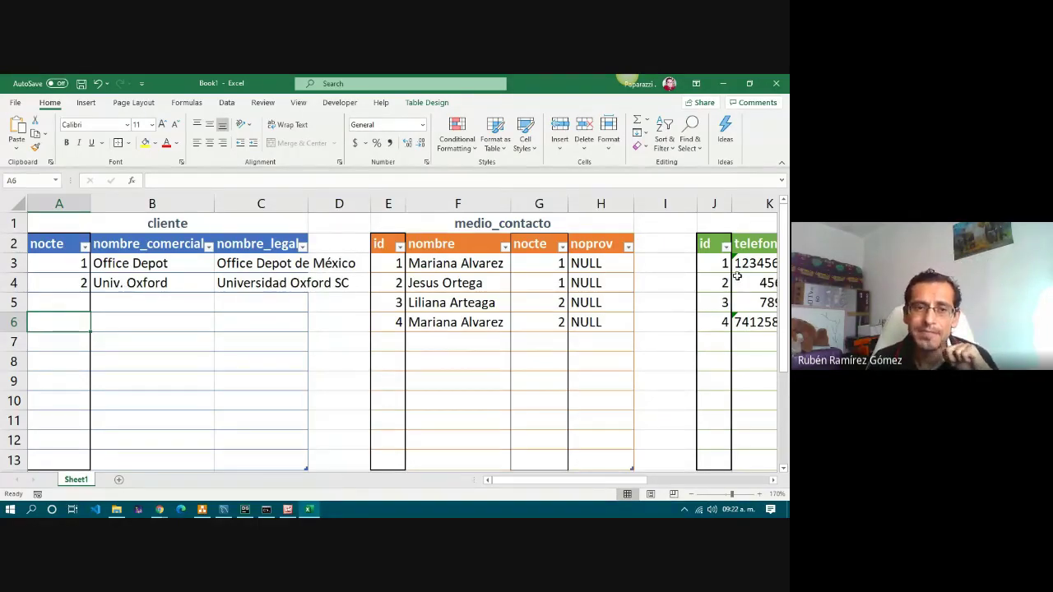
left_click(445, 263)
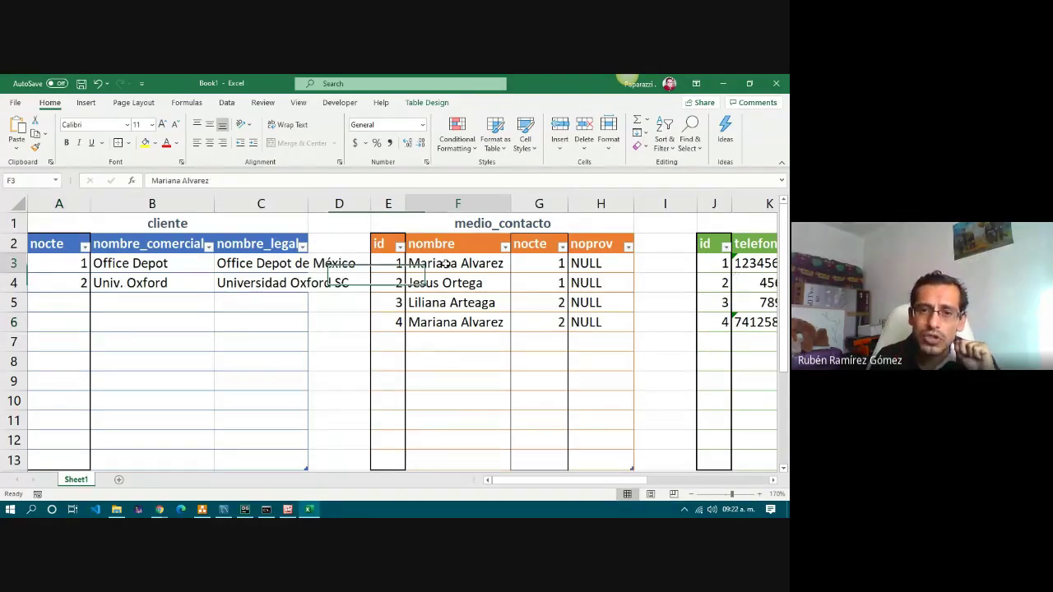
left_click(469, 321, "ctrl")
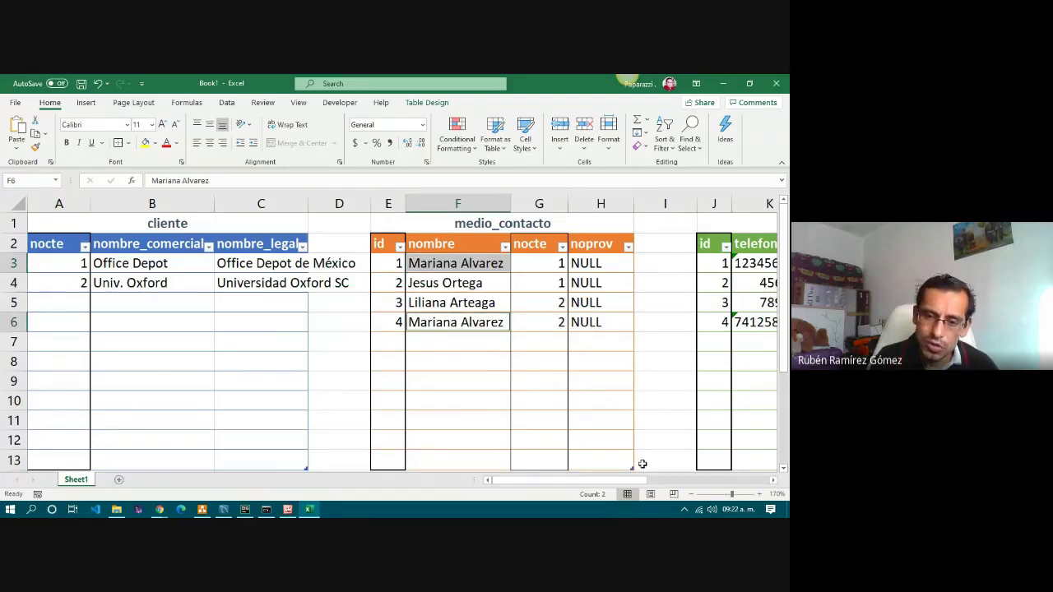
left_click_drag(589, 484, 641, 485)
left_click(484, 263)
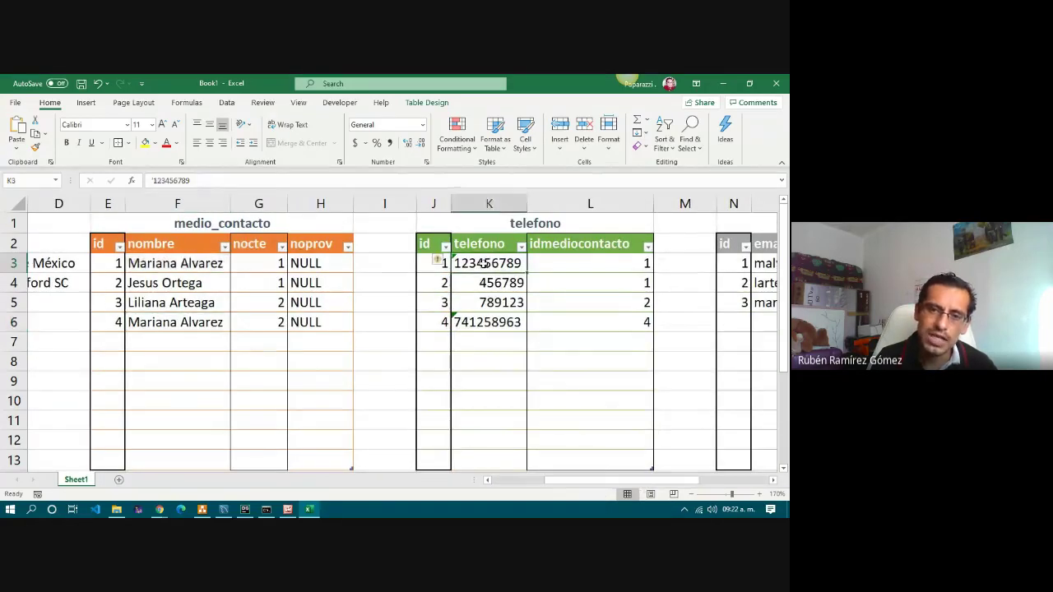
left_click(485, 322)
left_click_drag(445, 264, 609, 285)
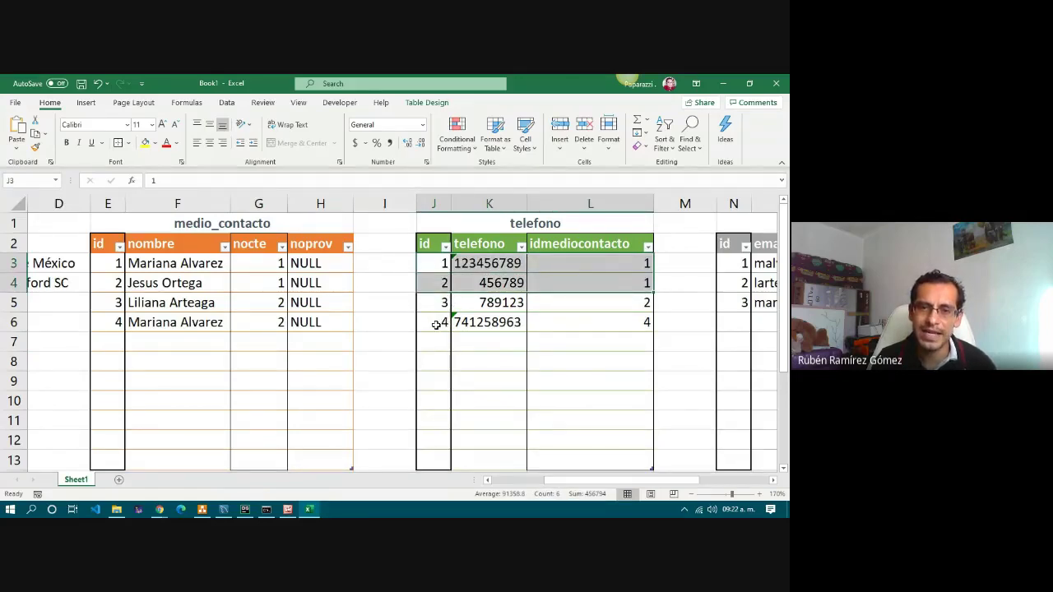
left_click_drag(443, 325, 600, 327)
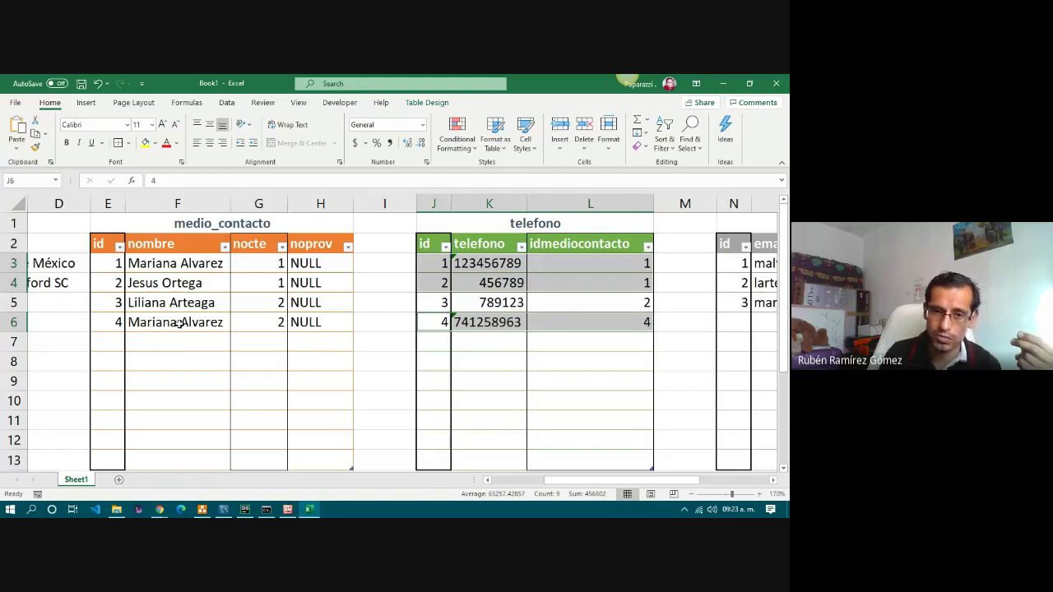
left_click_drag(107, 264, 321, 263)
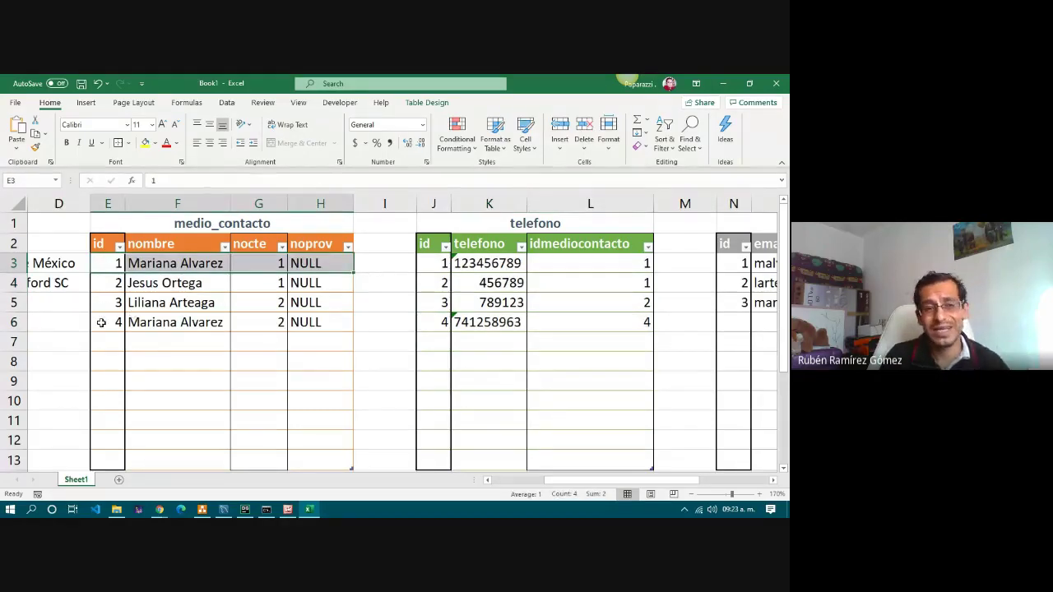
left_click_drag(101, 322, 307, 323)
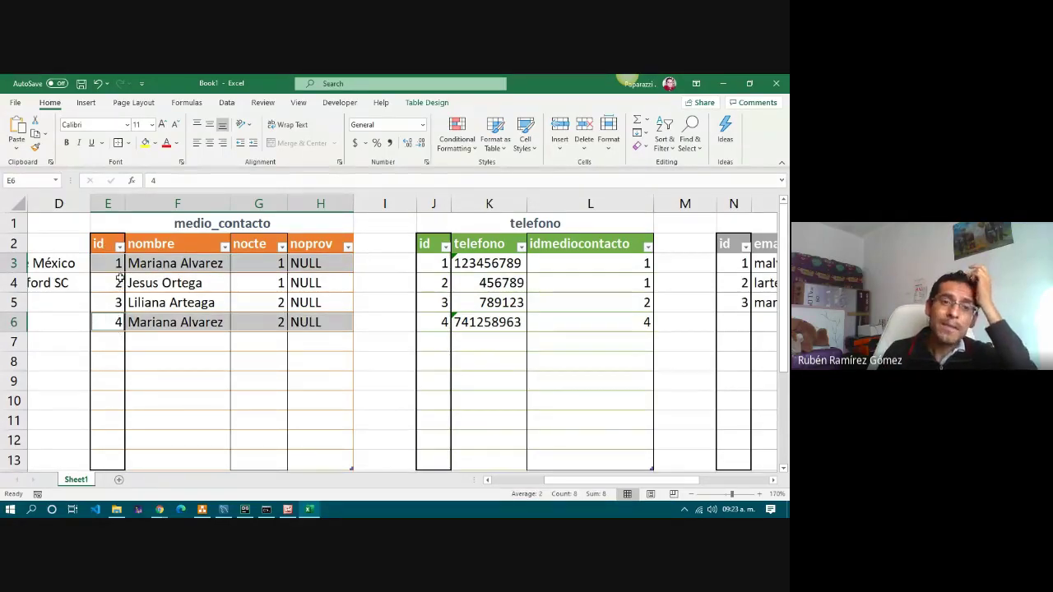
left_click(117, 267)
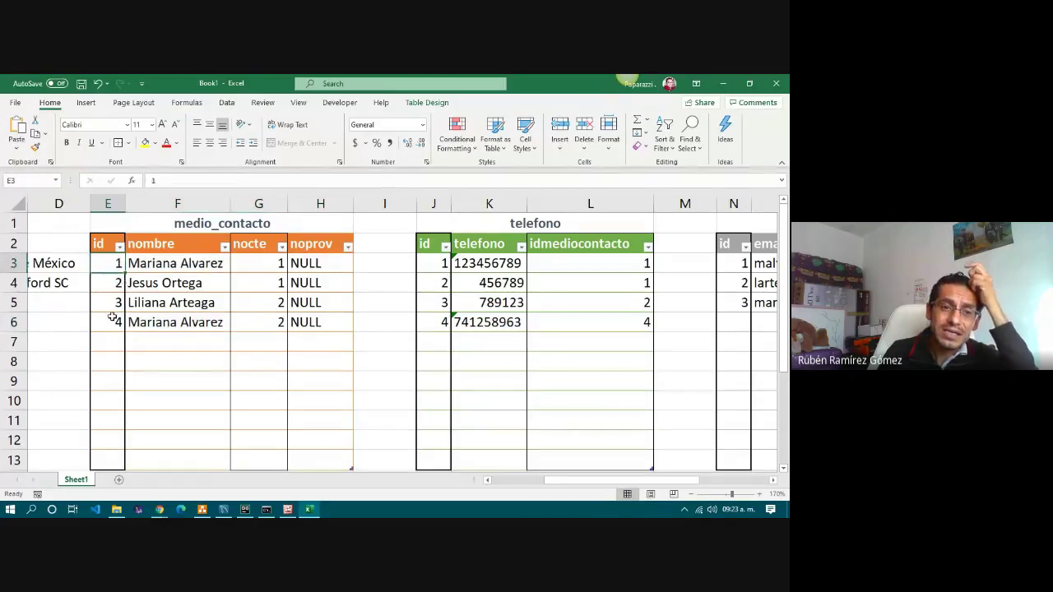
left_click(112, 320)
left_click(118, 267)
left_click(115, 320)
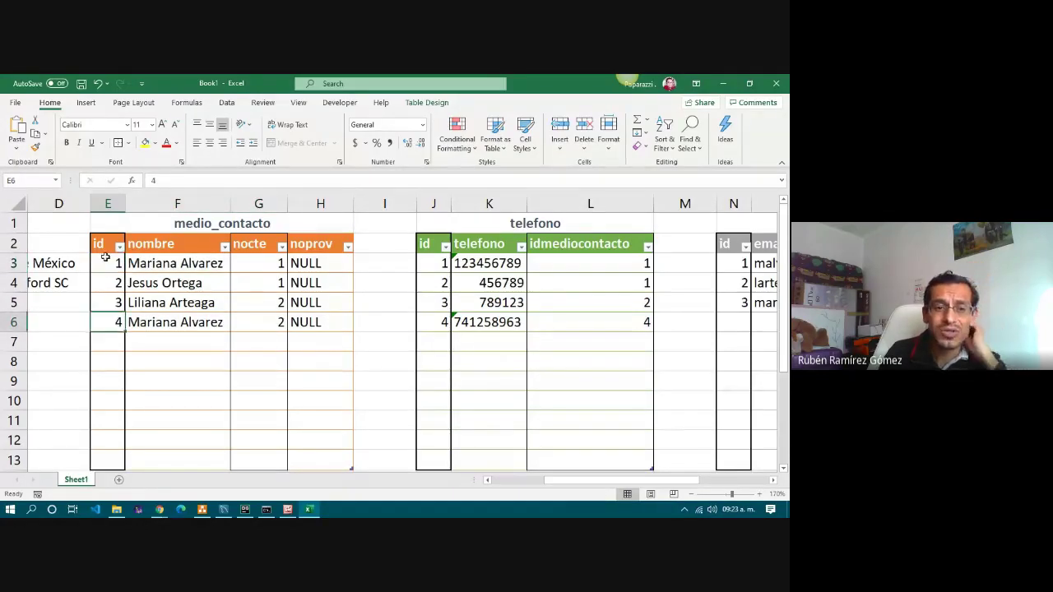
left_click_drag(107, 264, 312, 264)
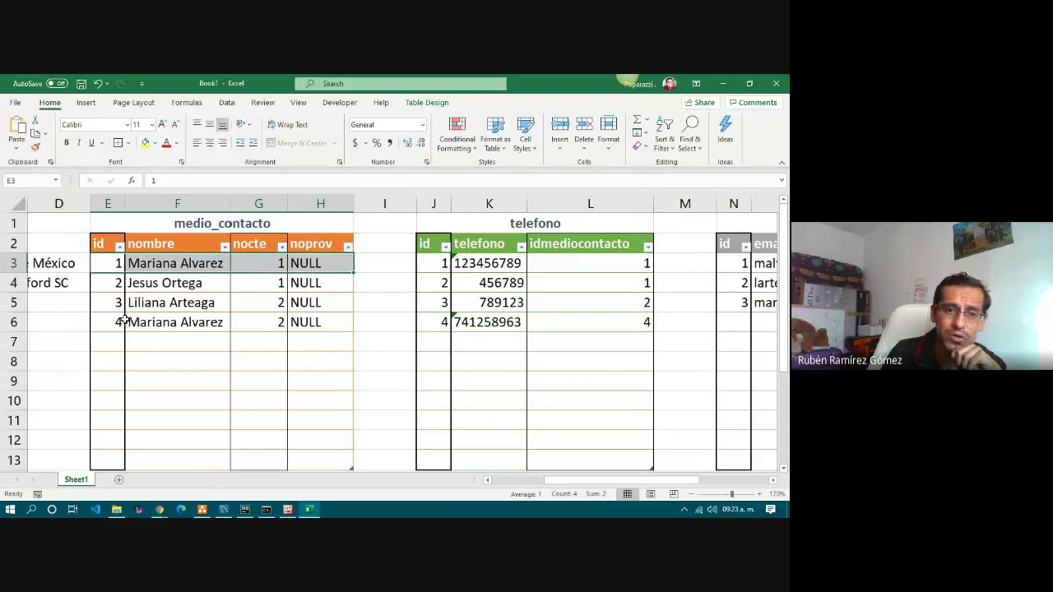
left_click_drag(118, 321, 333, 323)
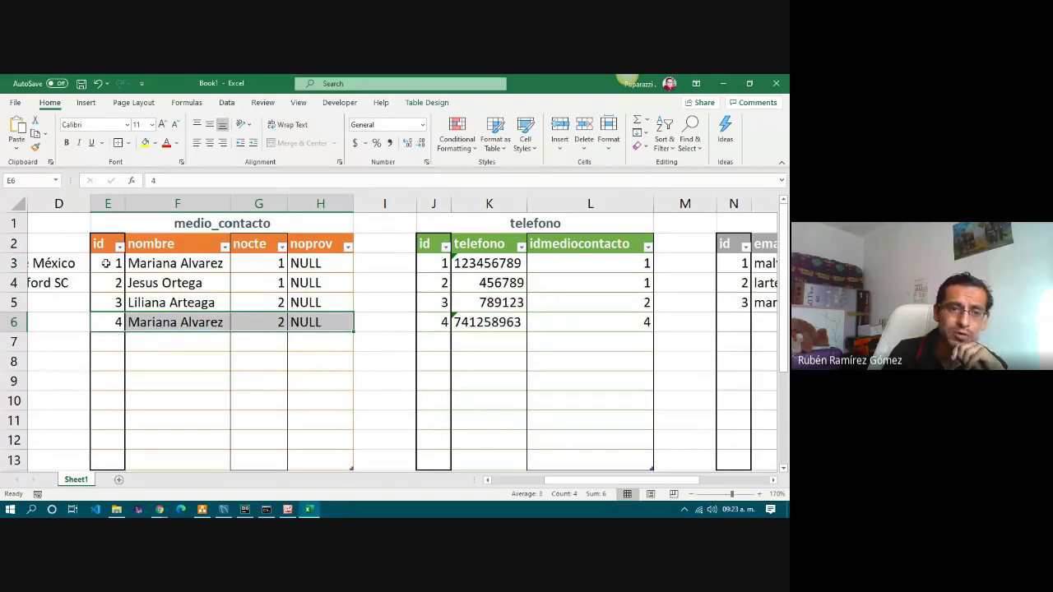
left_click_drag(106, 264, 298, 265)
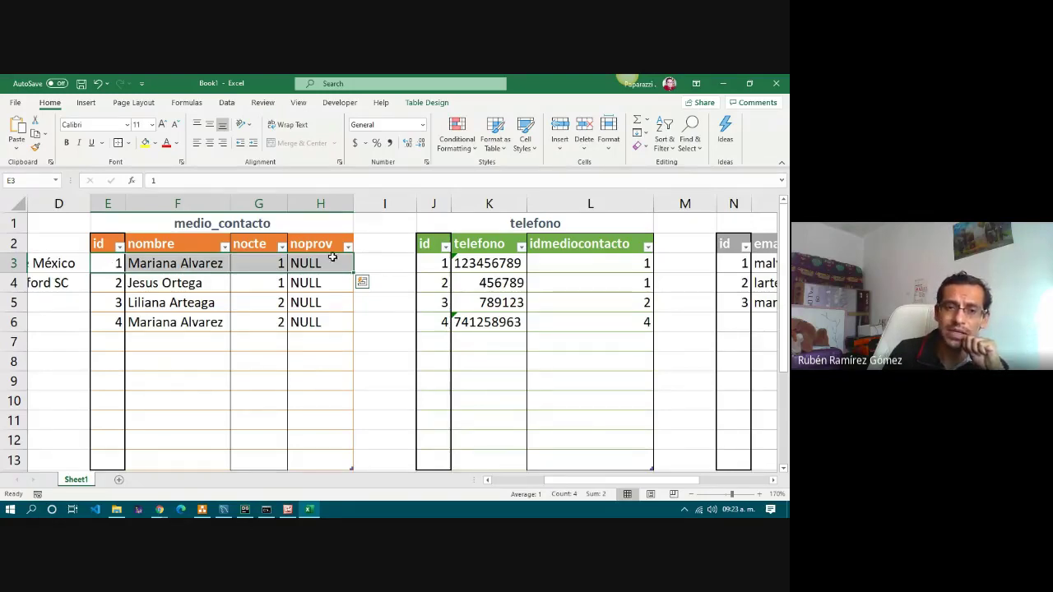
left_click_drag(103, 322, 309, 322)
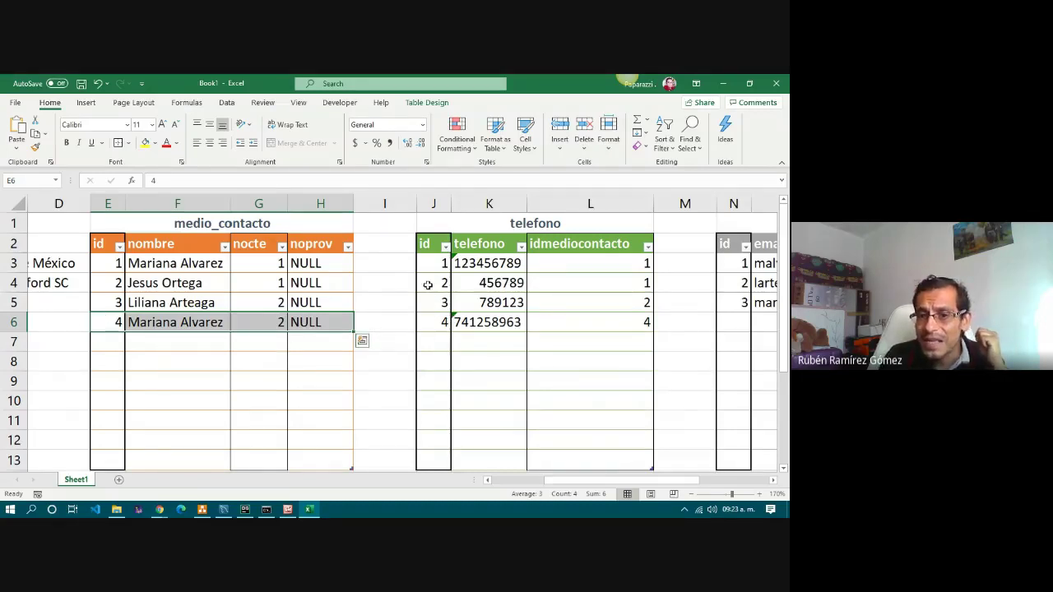
left_click_drag(428, 285, 623, 284)
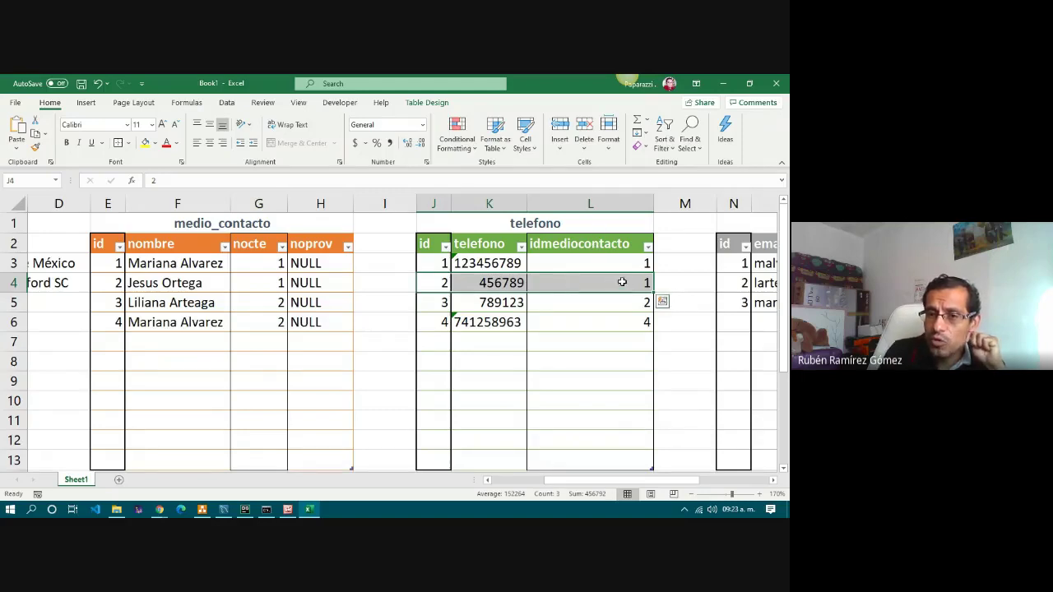
left_click_drag(112, 265, 308, 265)
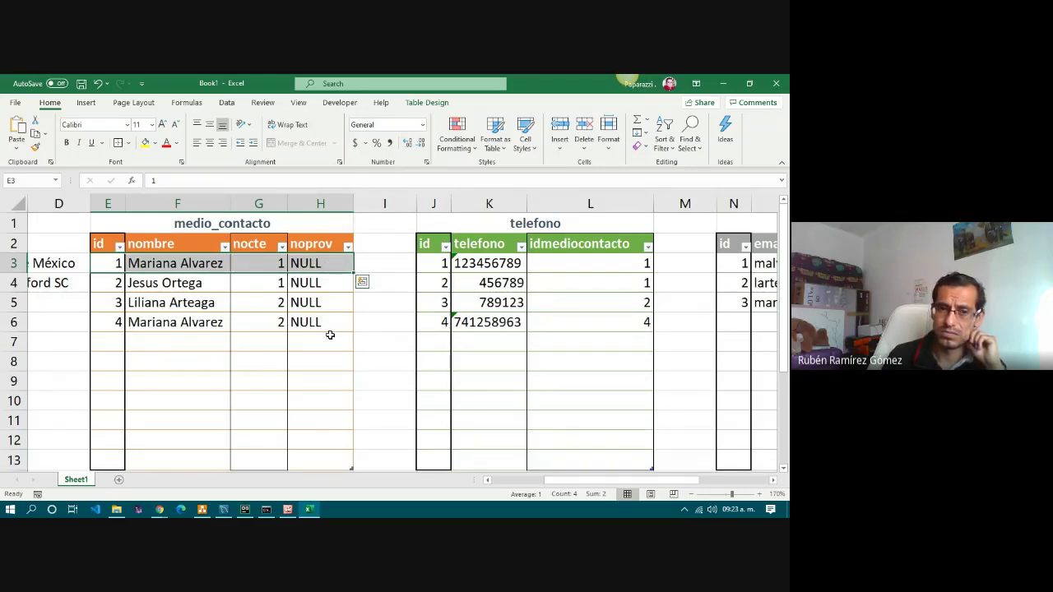
left_click(396, 329)
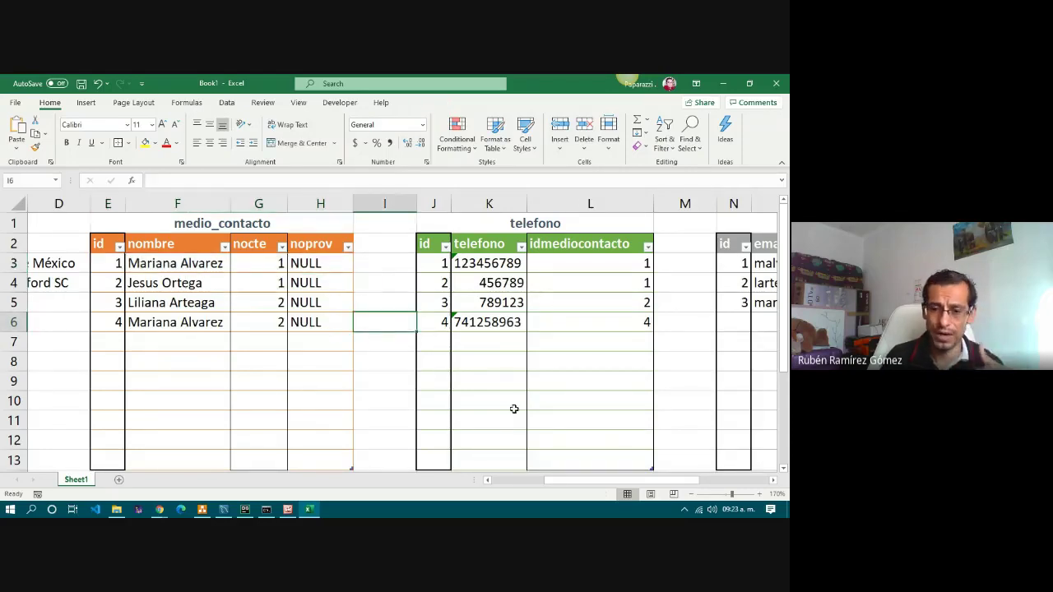
scroll(617, 481, "left", 3)
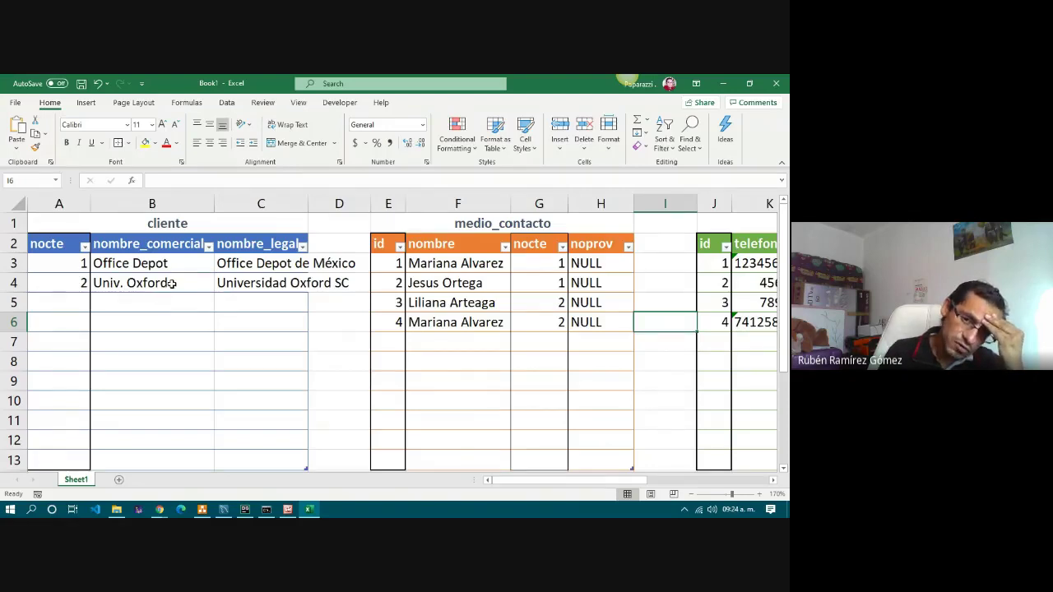
left_click(172, 283)
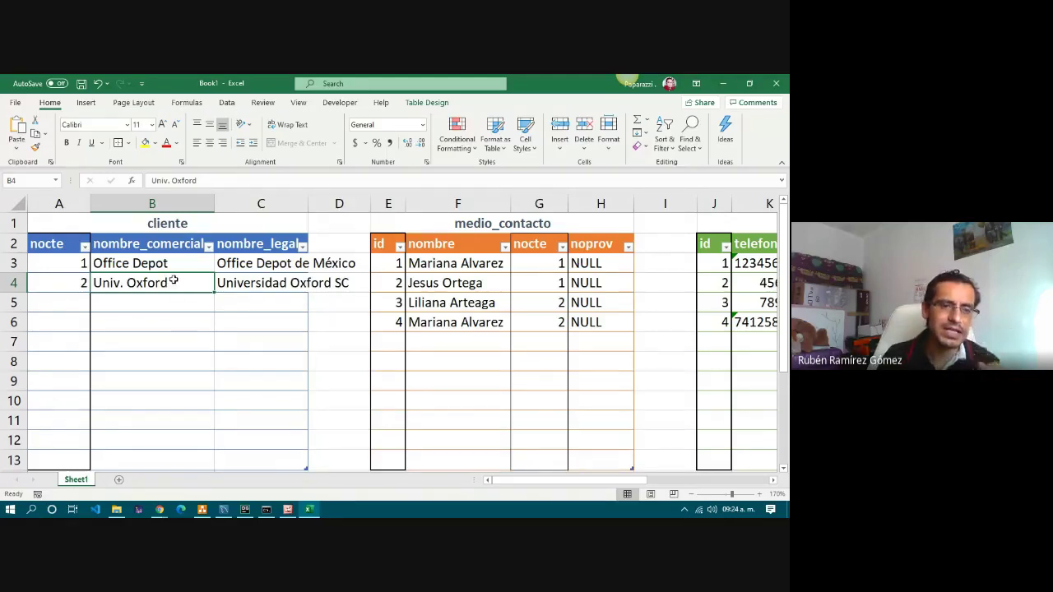
scroll(176, 294, "down", 1)
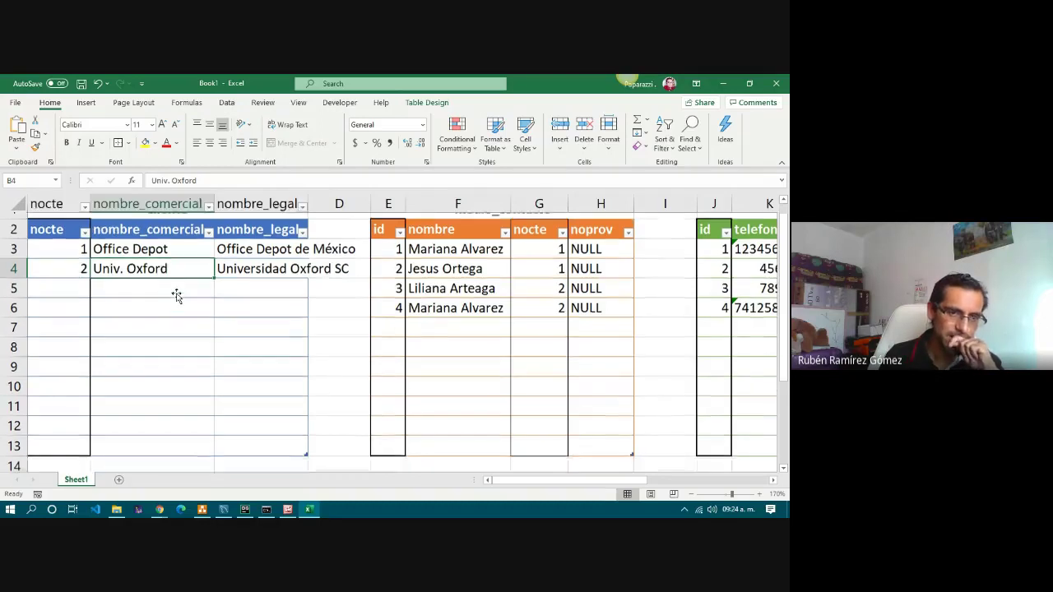
scroll(176, 294, "up", 1)
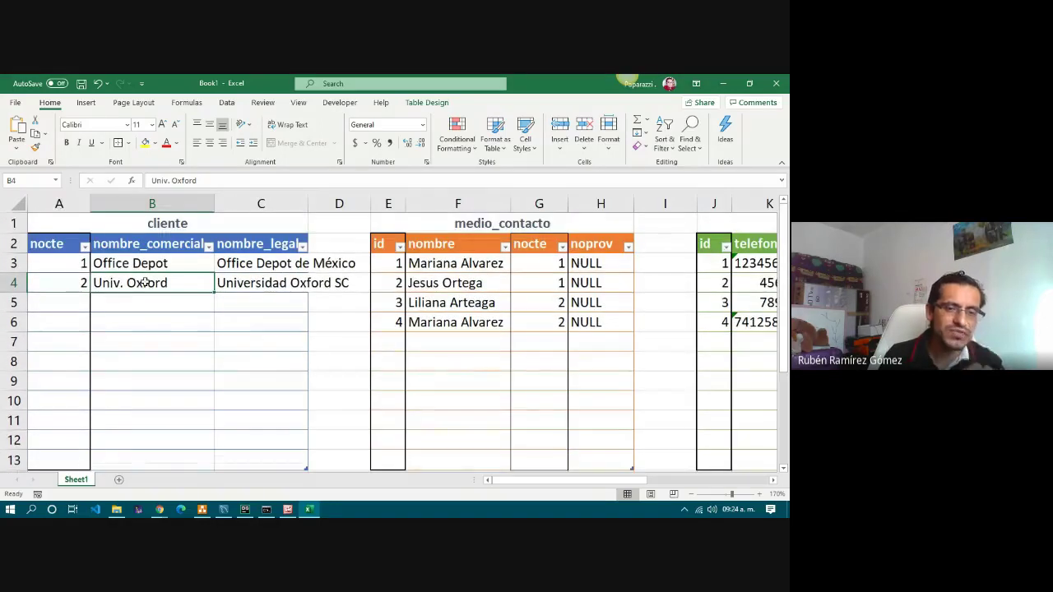
left_click(469, 290)
key("Down")
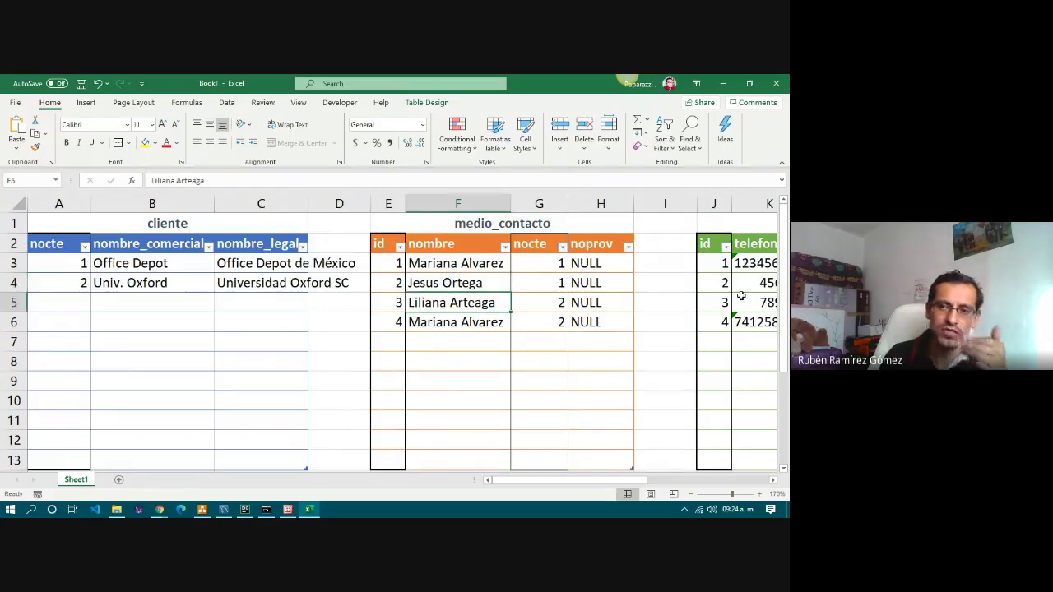
left_click(742, 297)
scroll(527, 487, "right", 5)
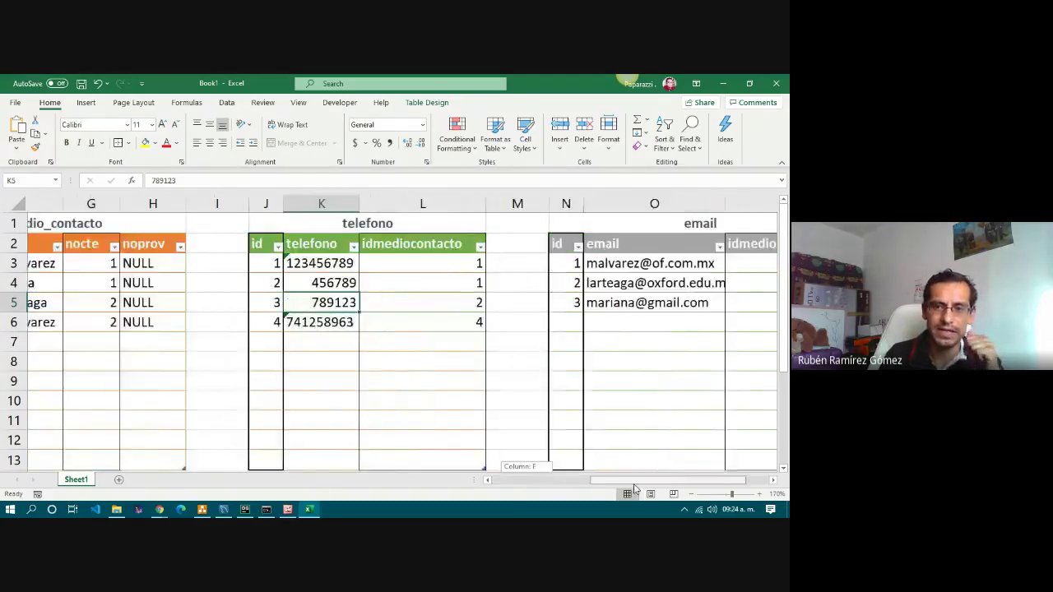
scroll(523, 489, "left", 5)
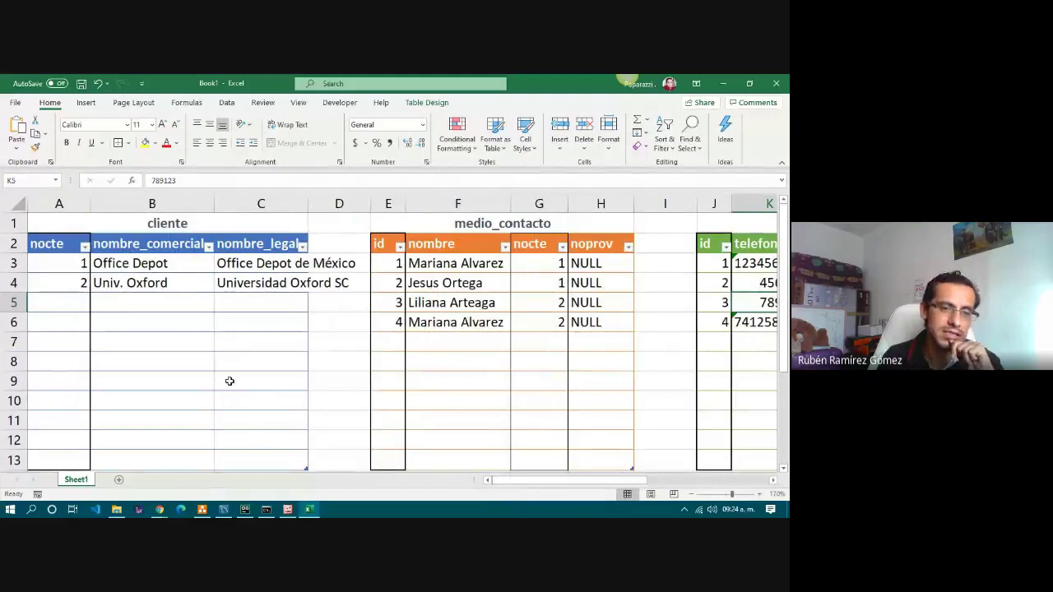
left_click(116, 283)
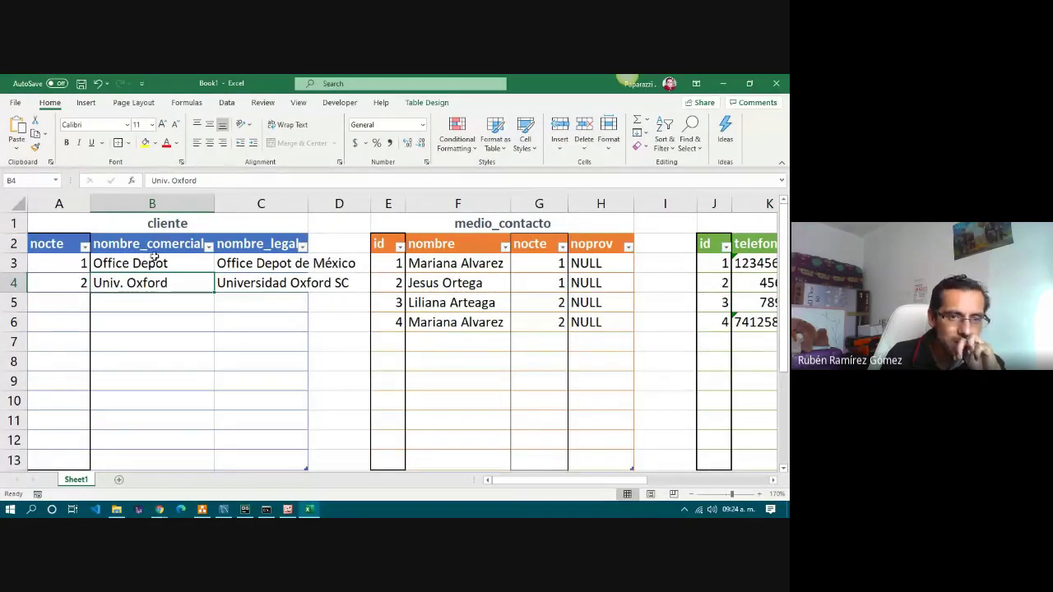
Try a Univ. Oxford-only nombre_comercial filter, then restore all client rows.
left_click(155, 244)
left_click(158, 280)
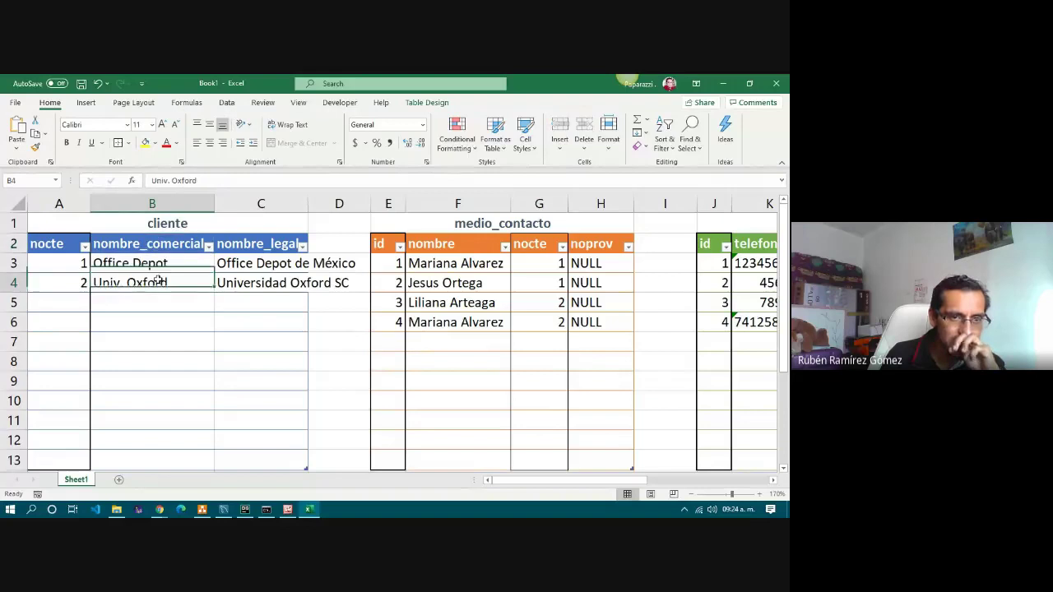
left_click(210, 248)
left_click(120, 368)
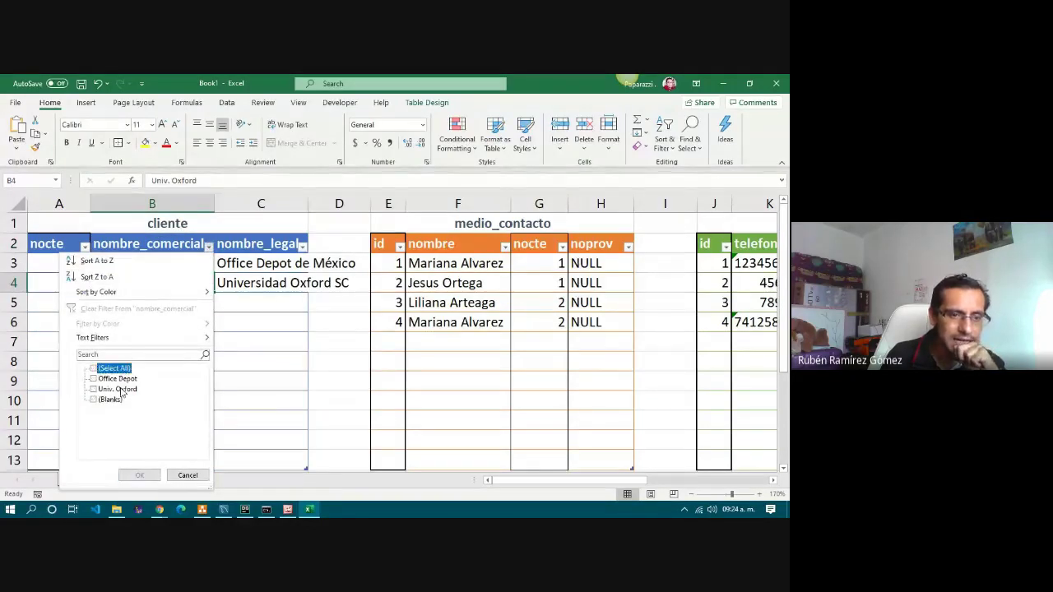
left_click(118, 390)
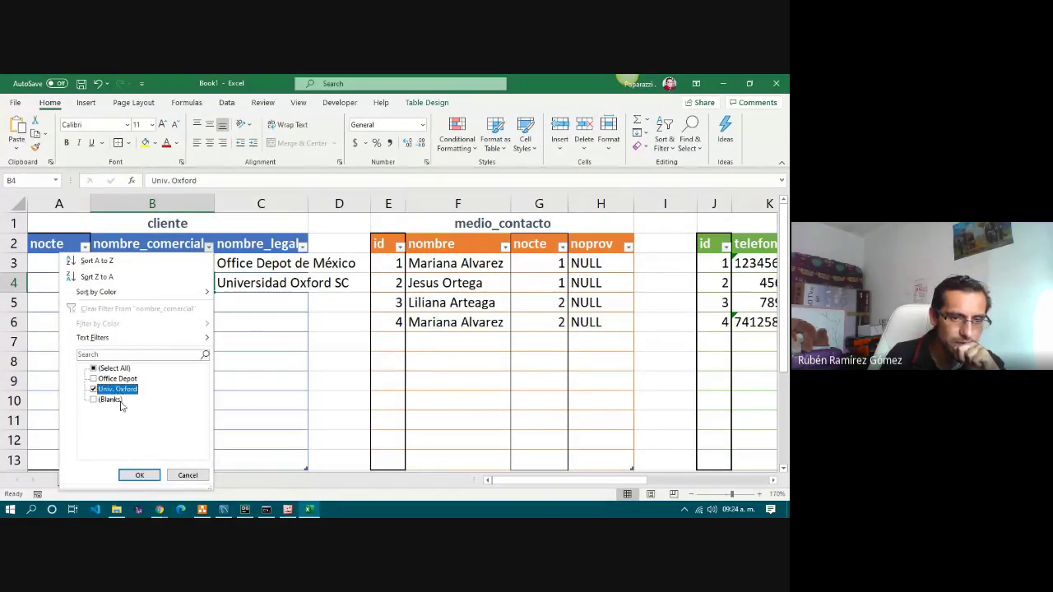
left_click(139, 476)
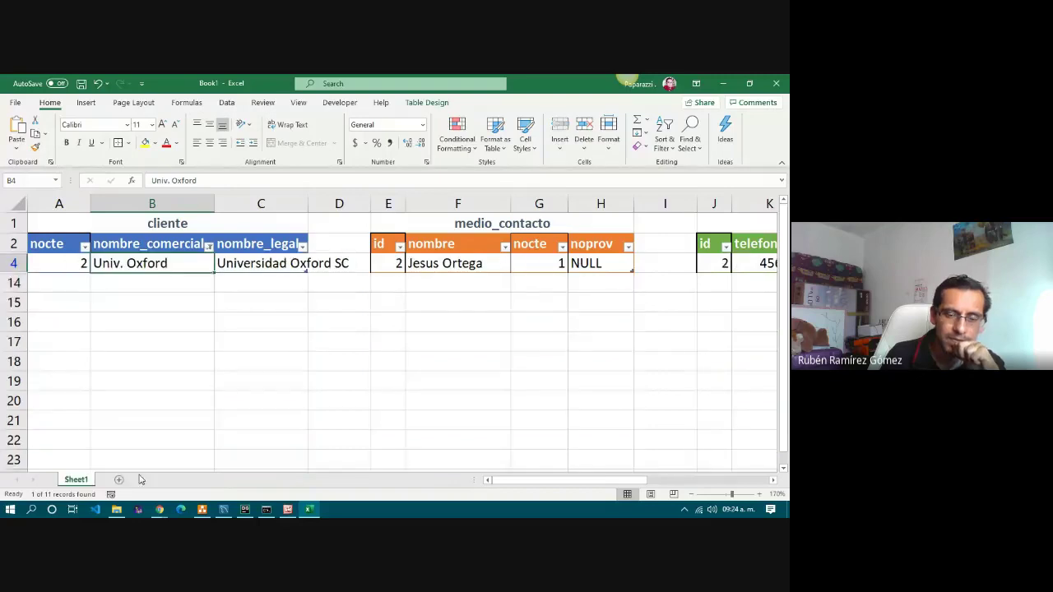
left_click(210, 247)
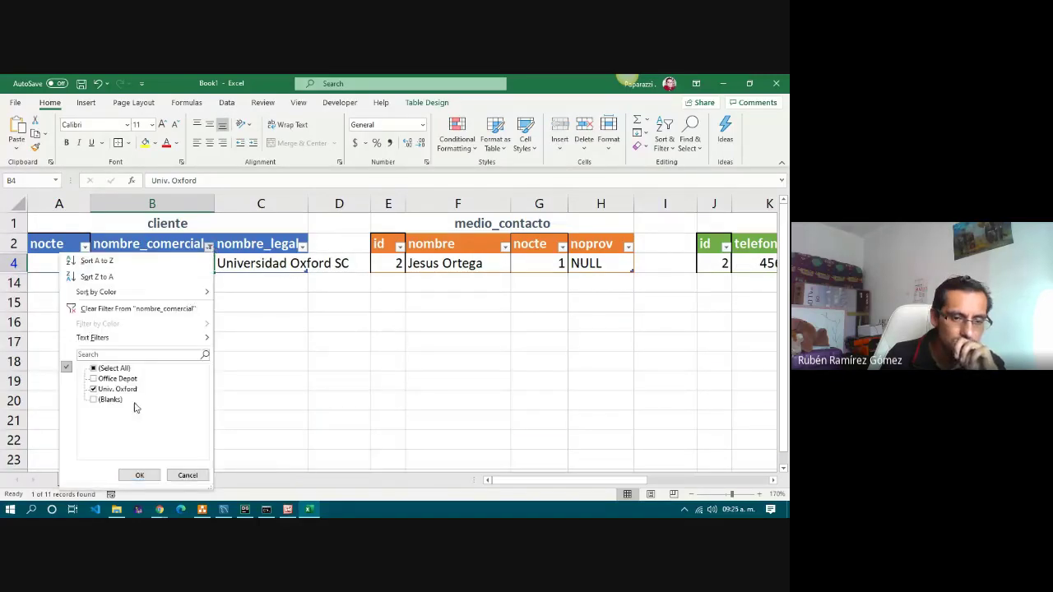
left_click(188, 476)
left_click(209, 247)
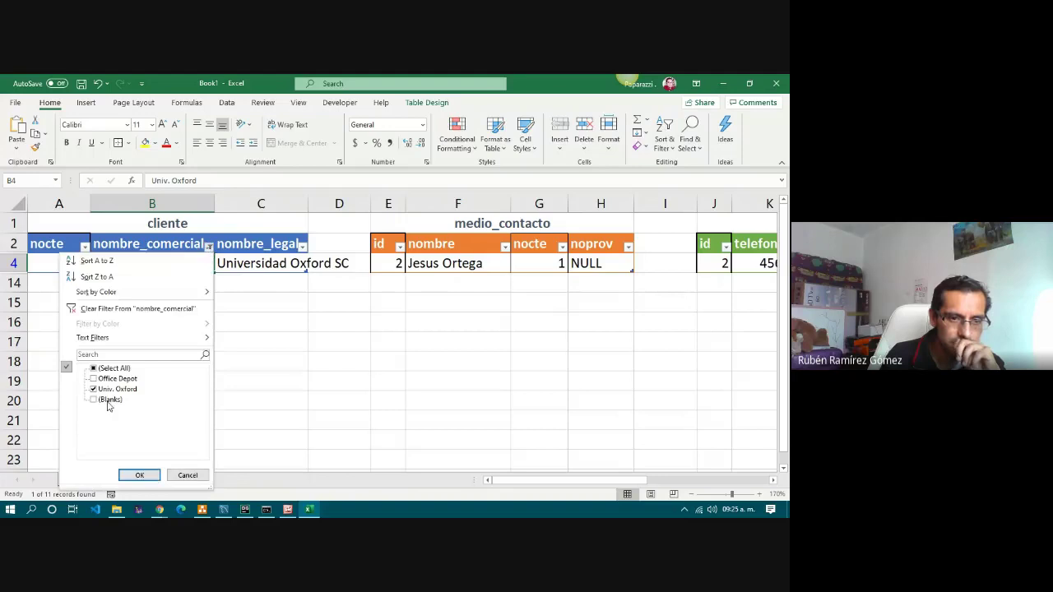
left_click(107, 370)
left_click(137, 476)
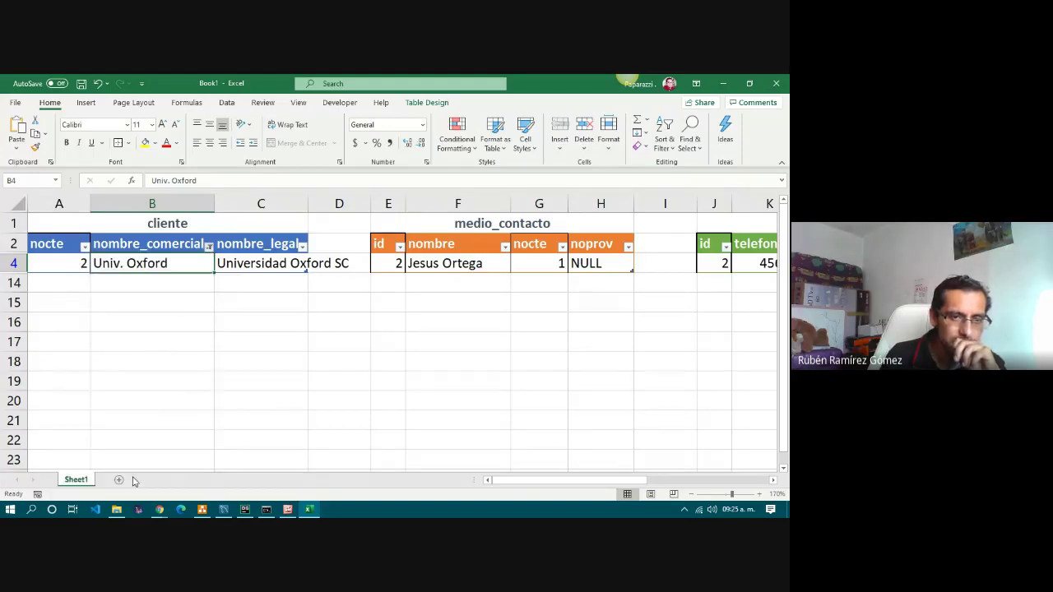
Reapply the nombre_comercial filter keeping only Univ. Oxford and select its nocte value.
left_click(209, 247)
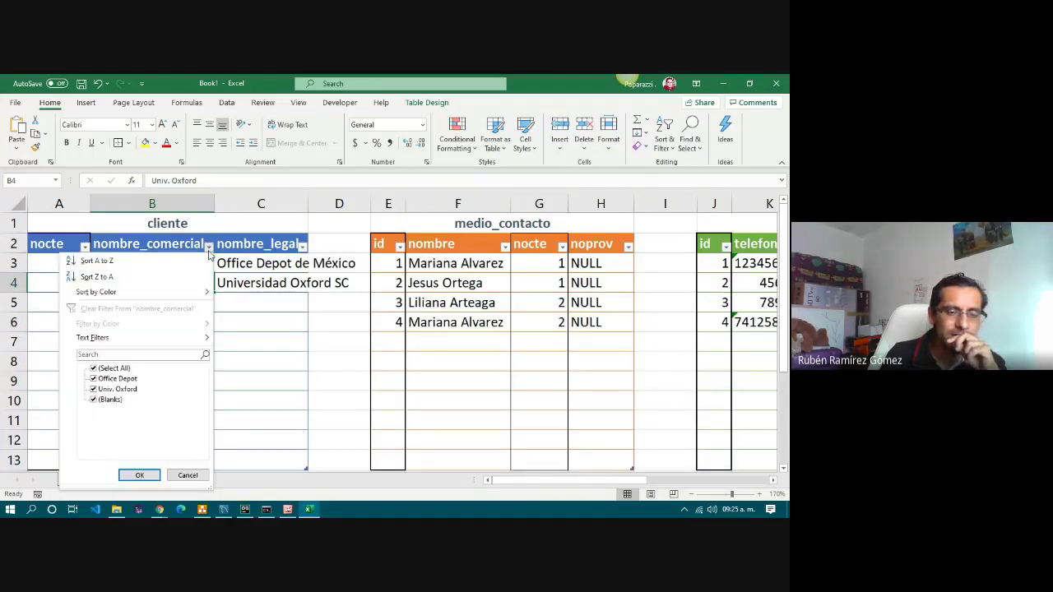
left_click(112, 371)
left_click(116, 390)
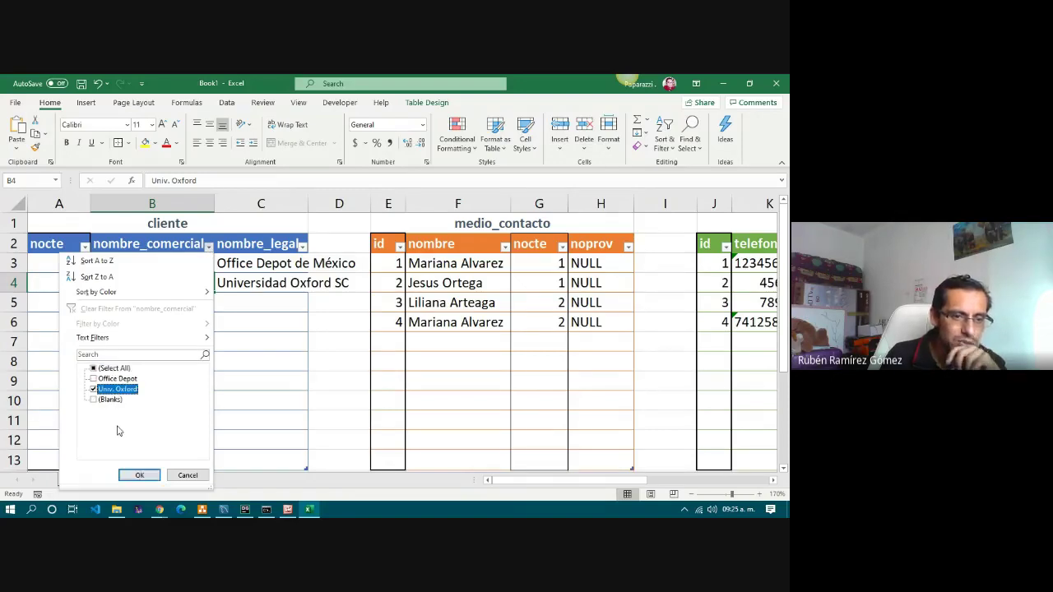
left_click(139, 476)
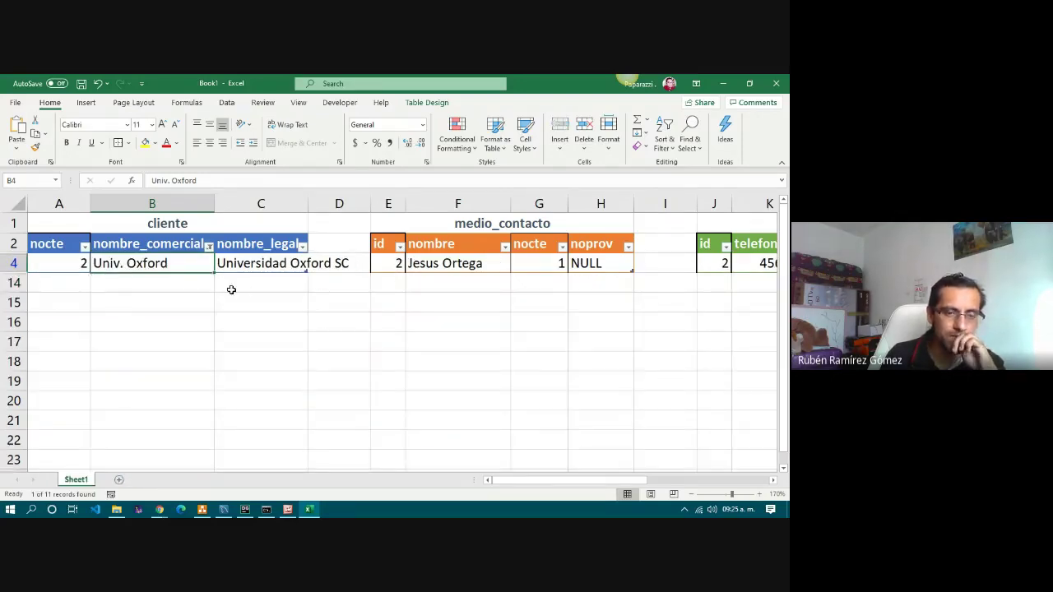
left_click(56, 264)
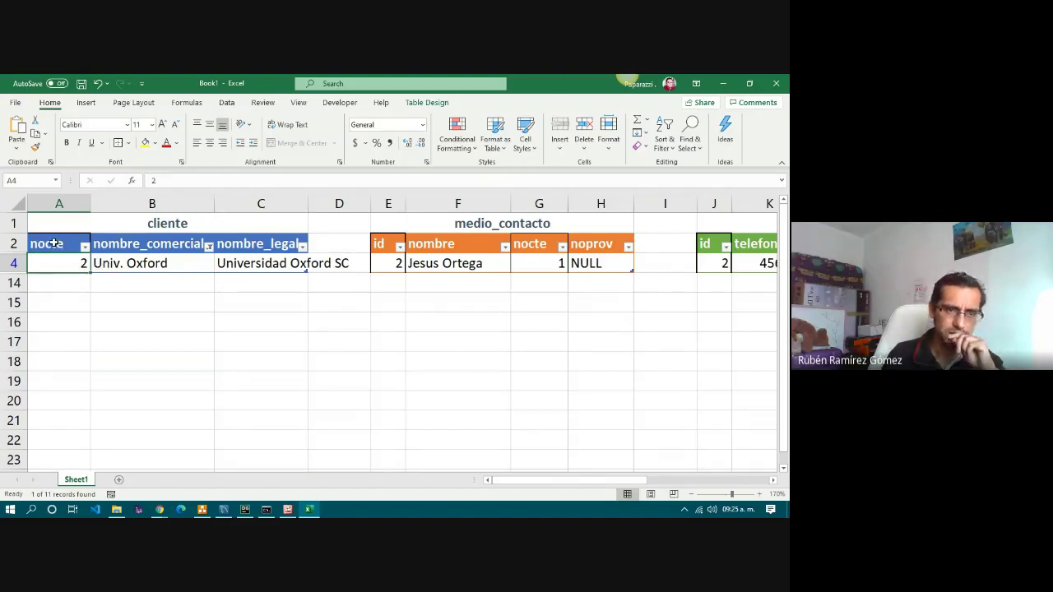
Copy the filtered cliente header and Univ. Oxford row A2:C4 into A19.
left_click_drag(53, 243, 306, 268)
key("ctrl+c")
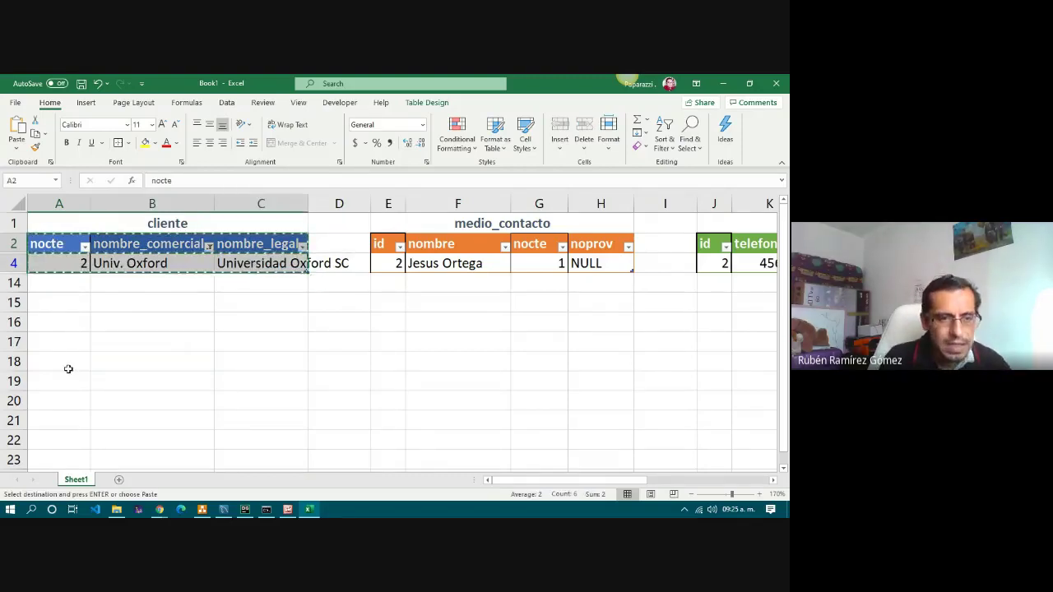
left_click(64, 381)
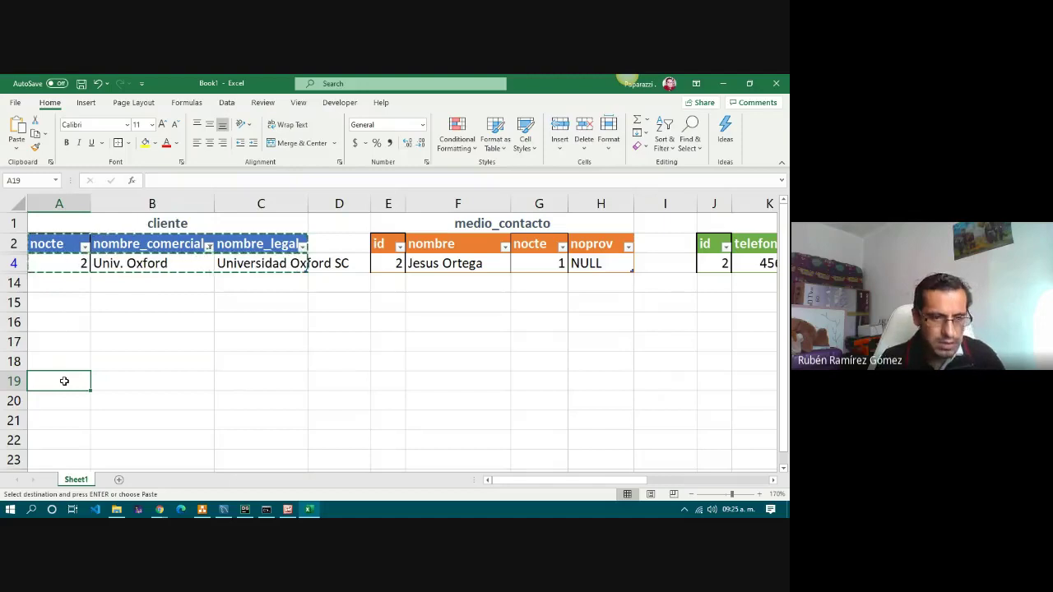
key("ctrl+v")
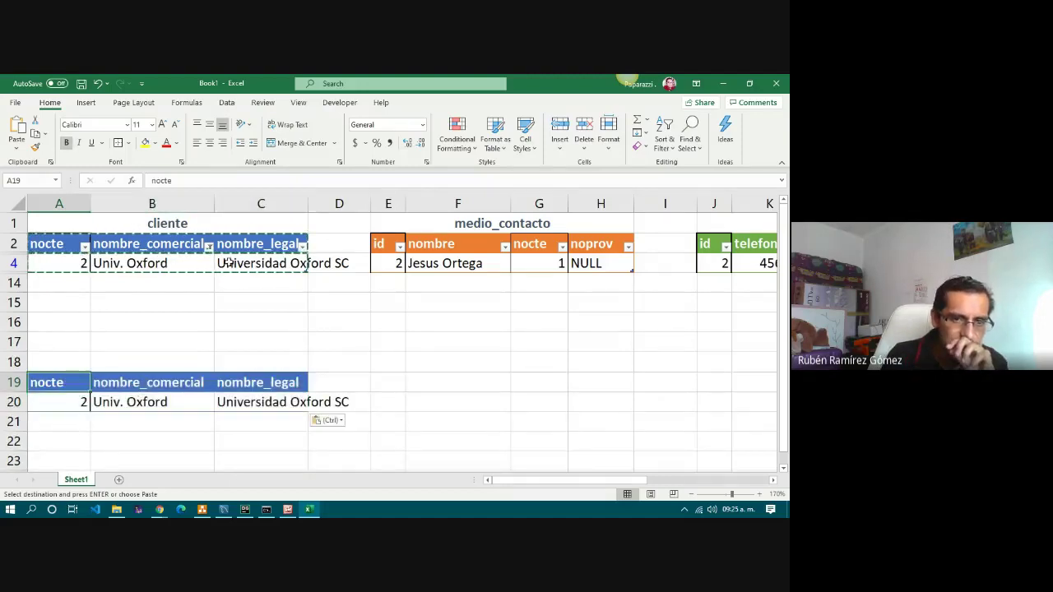
Clear the nombre_comercial filter by including all values again.
left_click(302, 246)
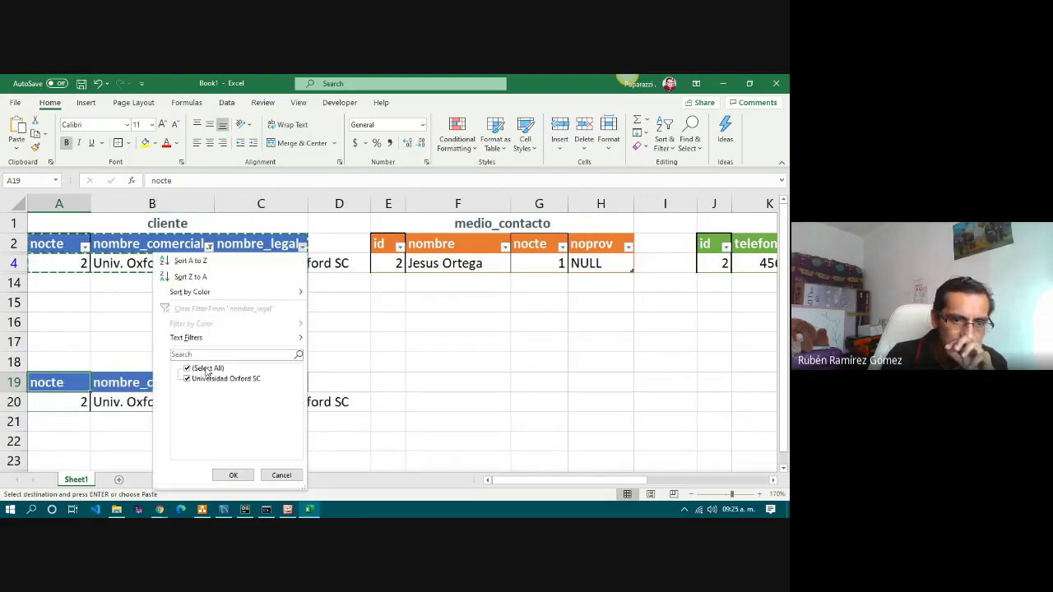
left_click(281, 475)
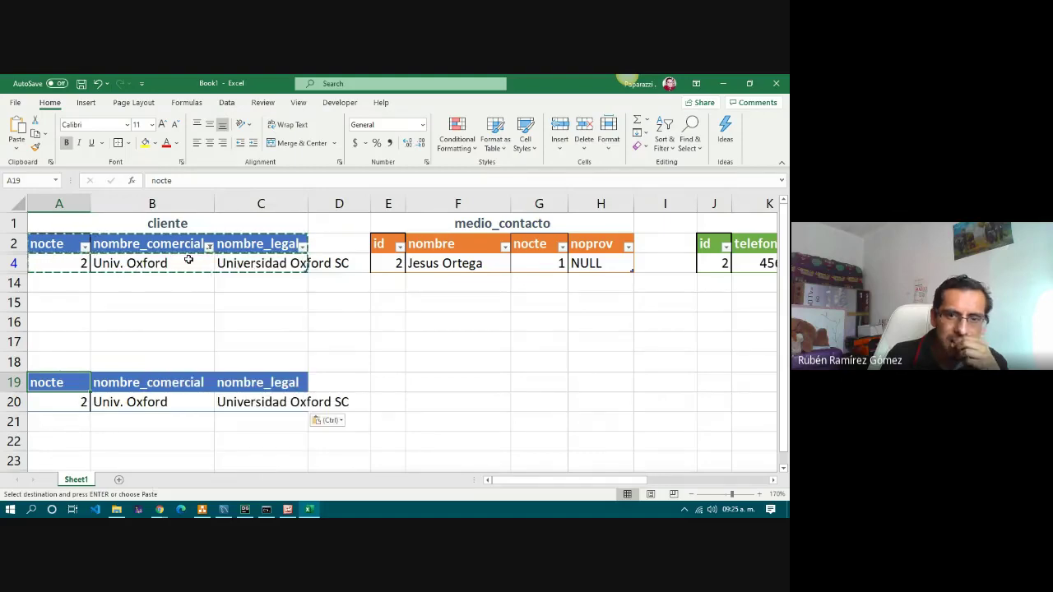
left_click(191, 321)
left_click(209, 246)
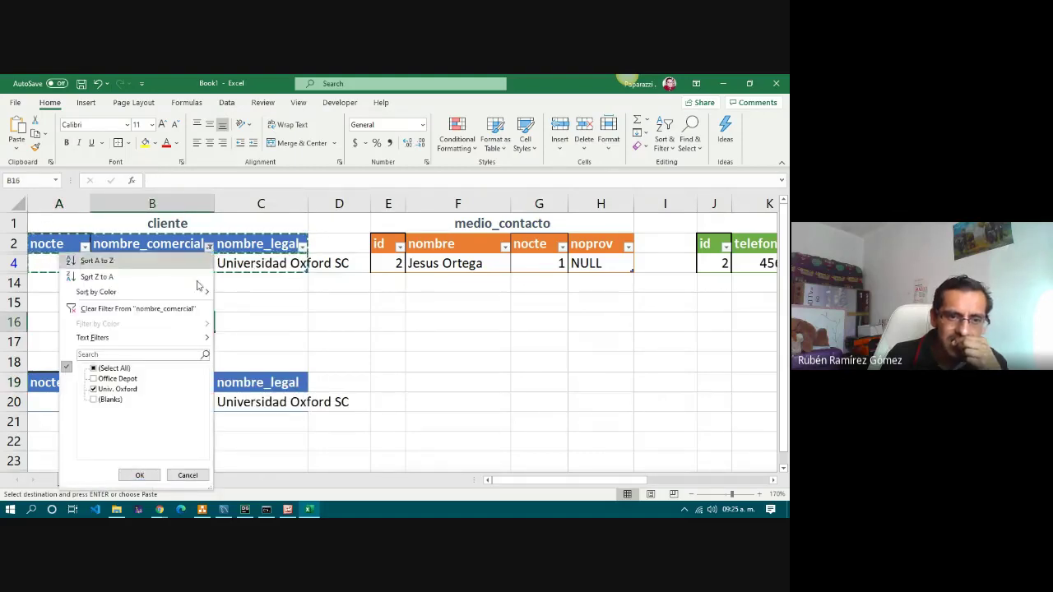
left_click(114, 368)
left_click(139, 475)
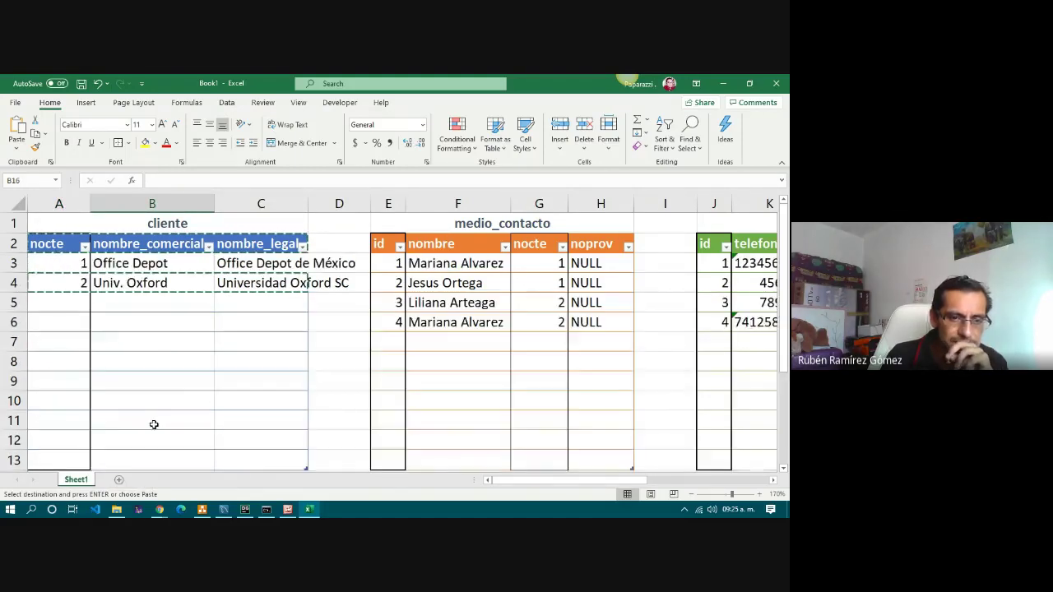
Review the pasted Univ. Oxford nocte, nombre_comercial and nombre_legal values in row 20.
scroll(154, 425, "down", 5)
left_click_drag(71, 283, 263, 313)
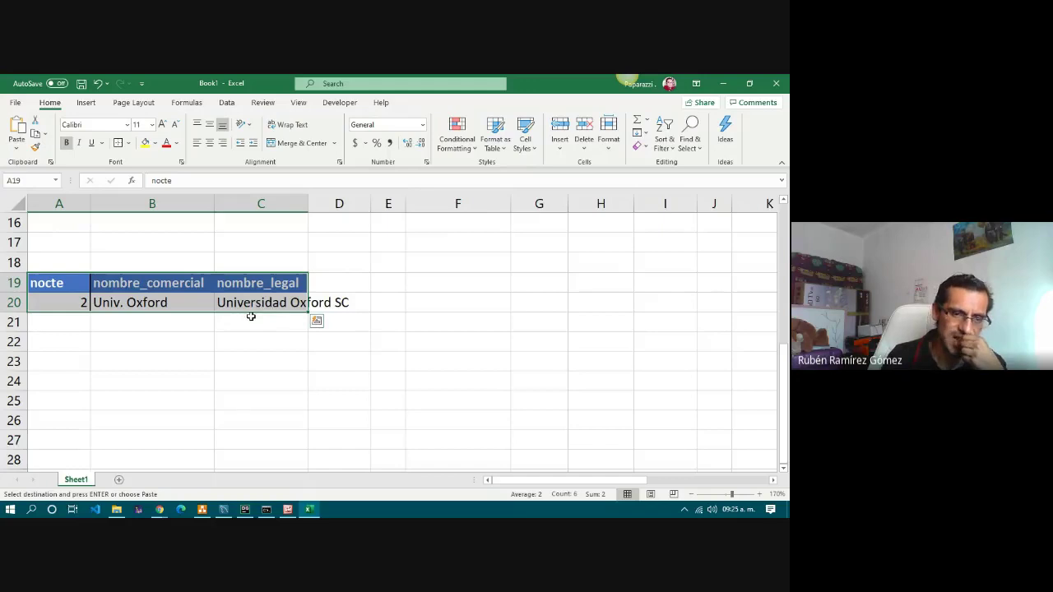
scroll(251, 317, "up", 1)
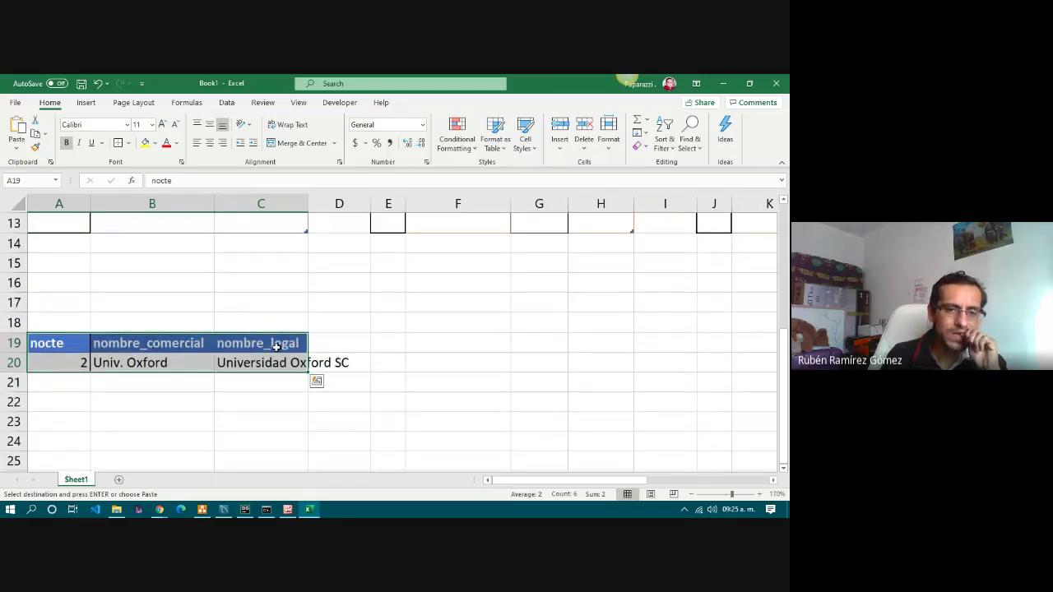
left_click(74, 359)
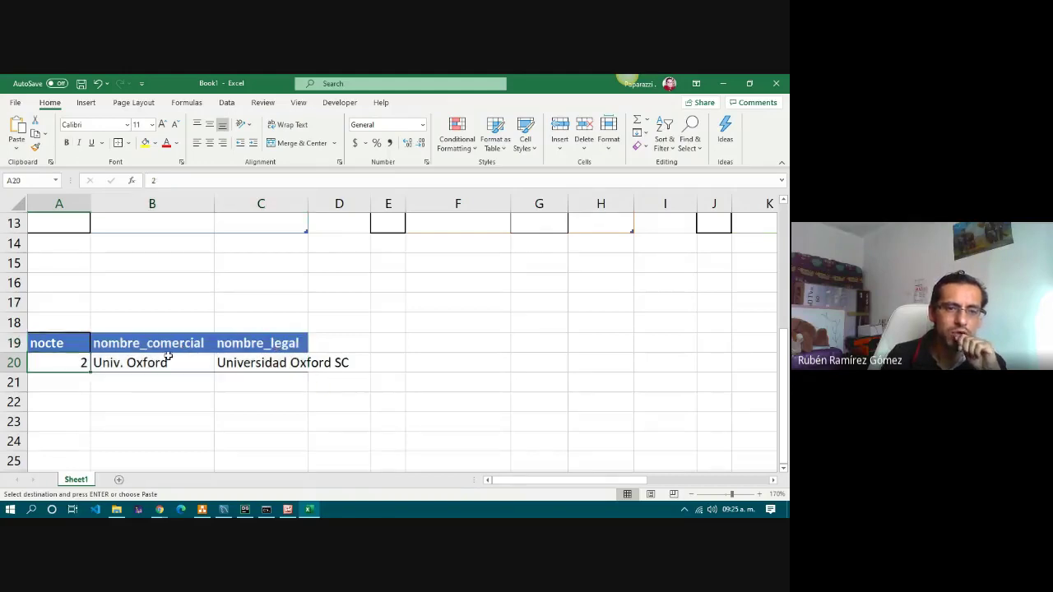
left_click(258, 360)
left_click(68, 358)
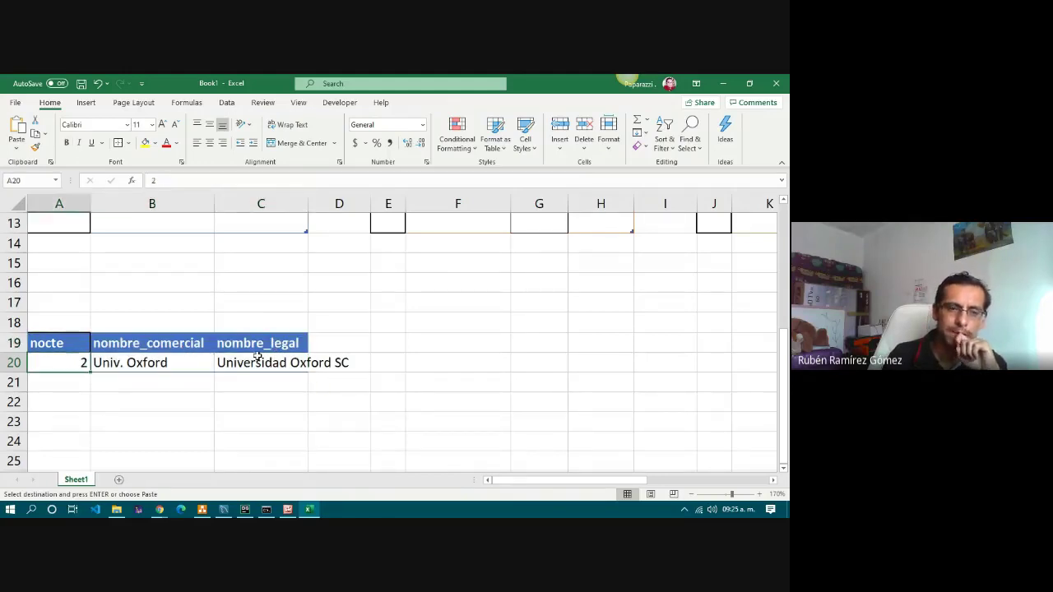
scroll(257, 355, "up", 4)
scroll(258, 356, "down", 4)
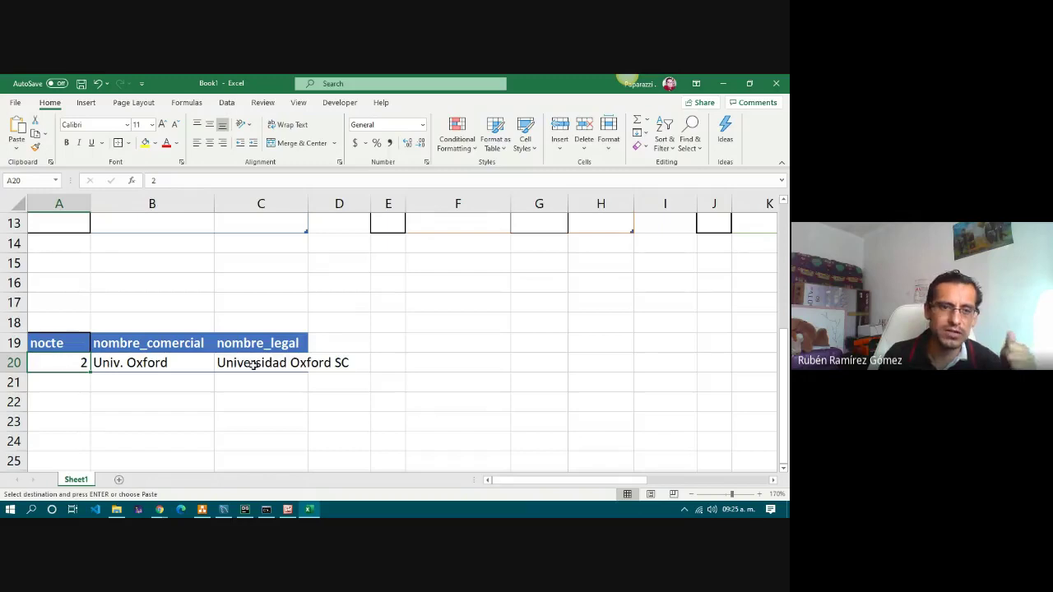
left_click(145, 363)
left_click(56, 365)
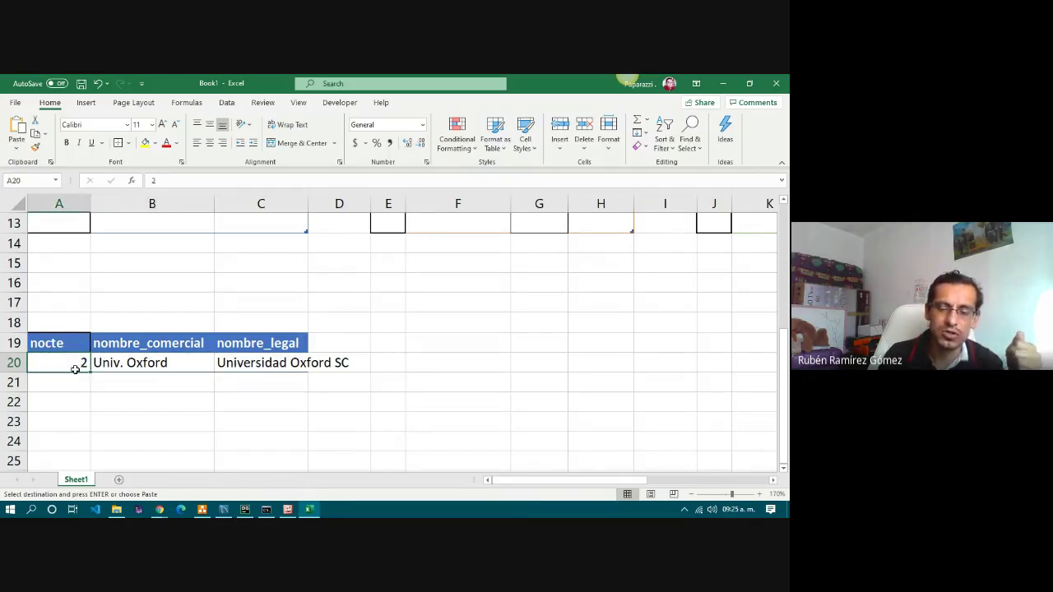
scroll(376, 379, "up", 4)
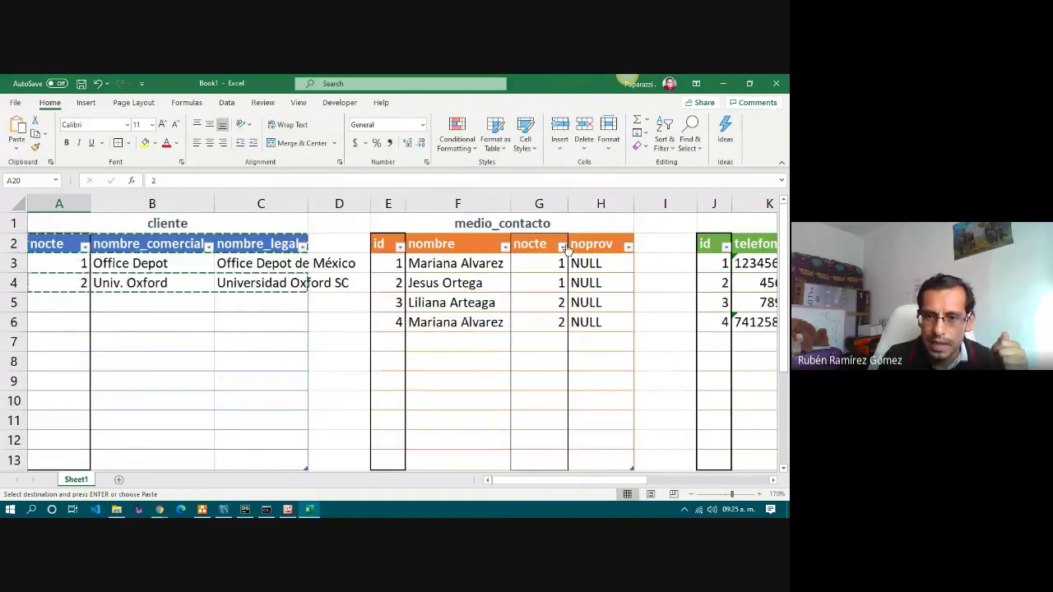
Filter the medio_contacto nocte column to value 2 only.
left_click(545, 248)
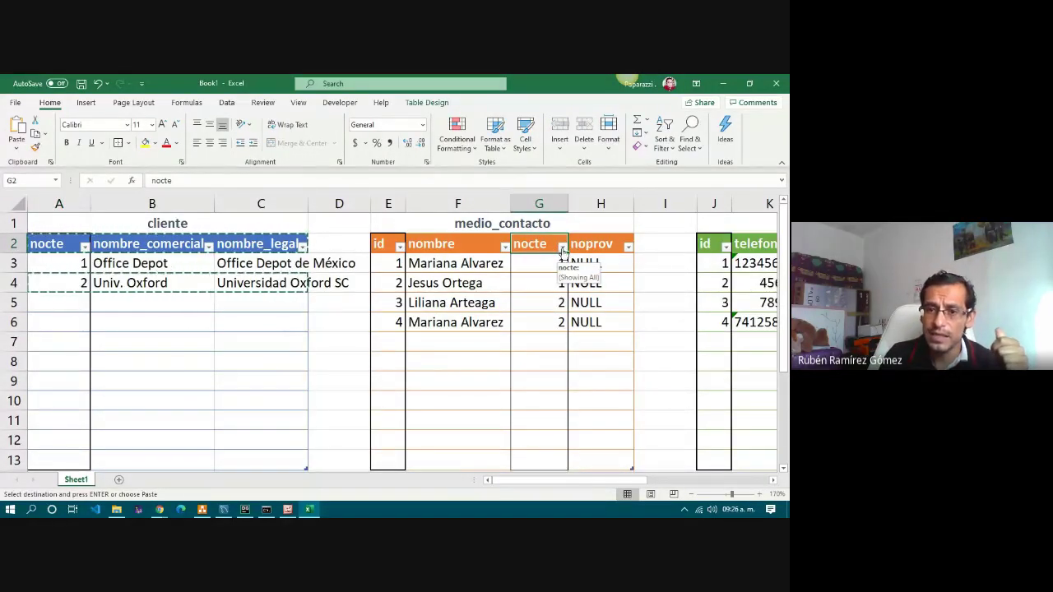
left_click(562, 247)
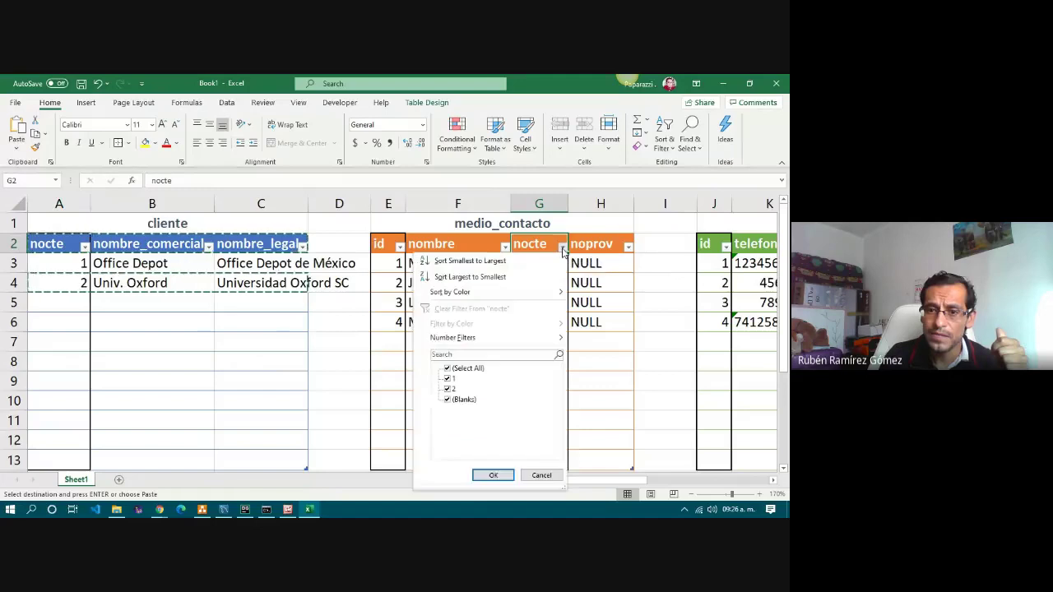
left_click(457, 370)
left_click(448, 389)
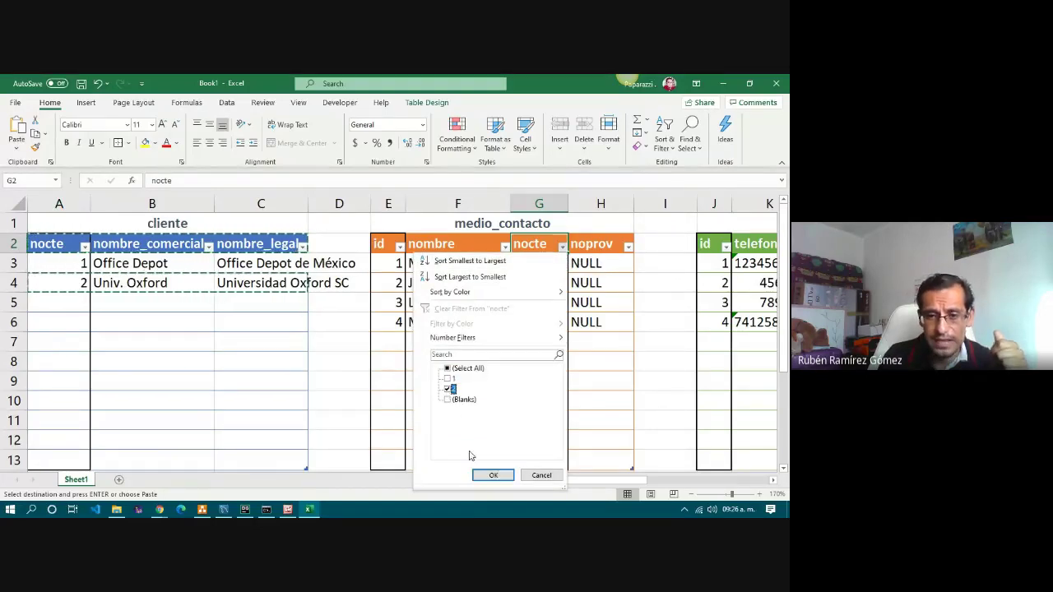
left_click(493, 477)
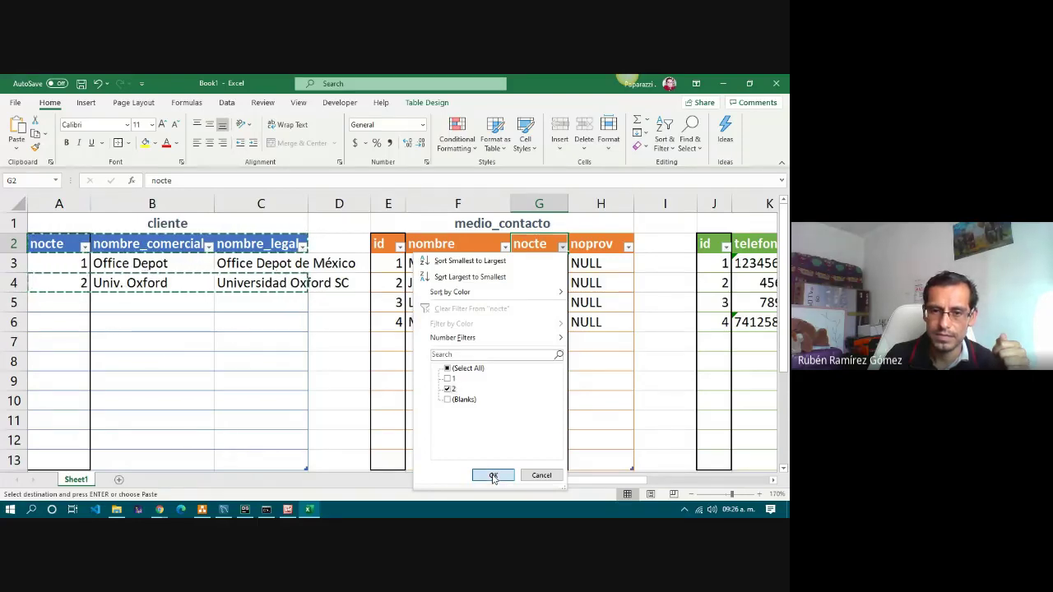
left_click(493, 475)
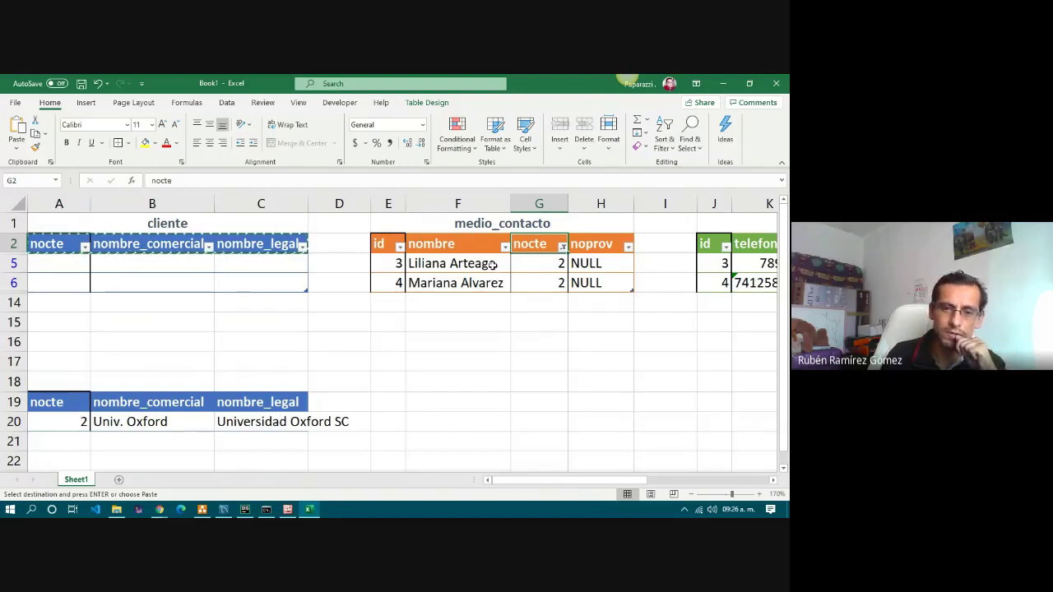
Copy the filtered medio_contacto table E2:H6 and select D19 as destination.
left_click_drag(385, 244, 586, 283)
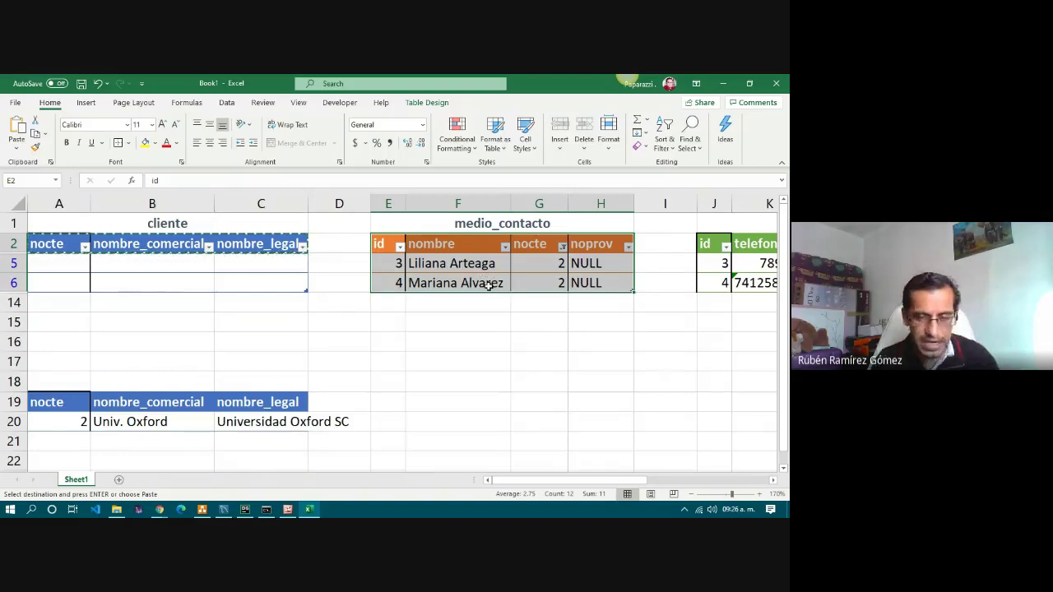
key("ctrl+c")
key("ctrl+q")
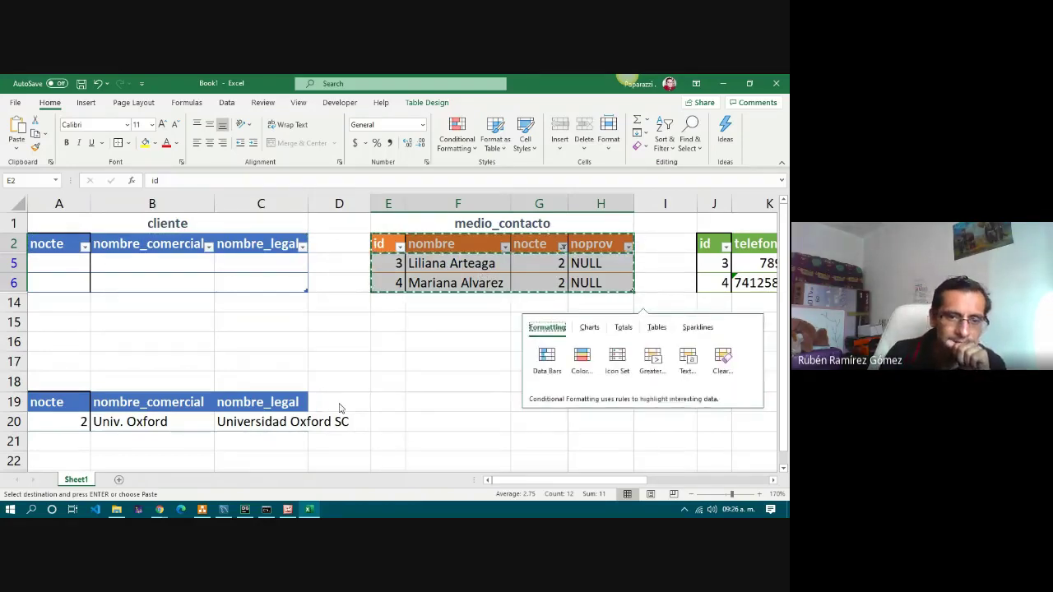
left_click(339, 402)
Paste the filtered medio_contacto rows at D19 beside the cliente block.
left_click(17, 147)
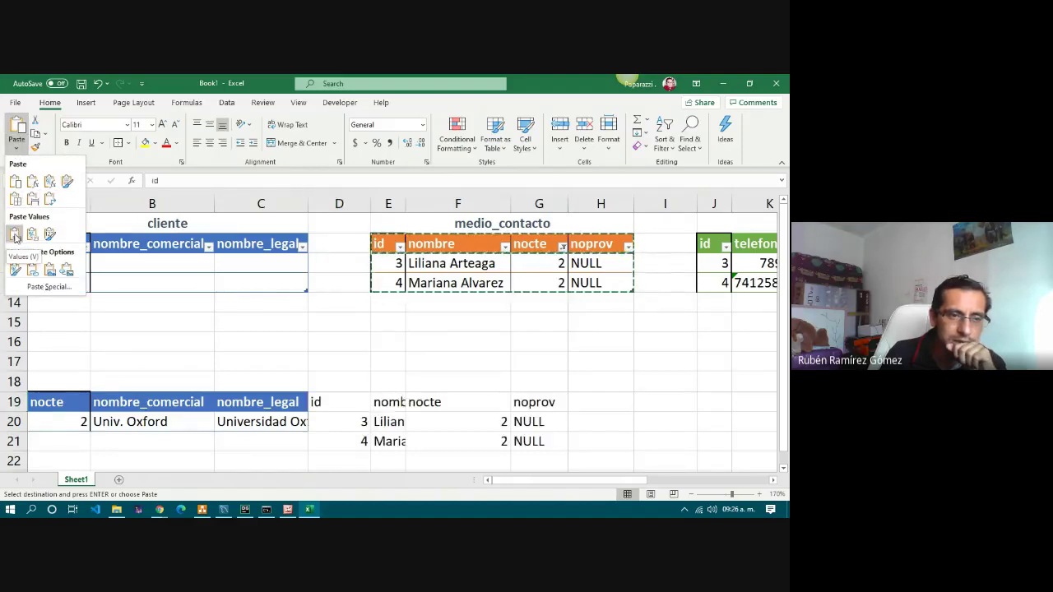
left_click(15, 183)
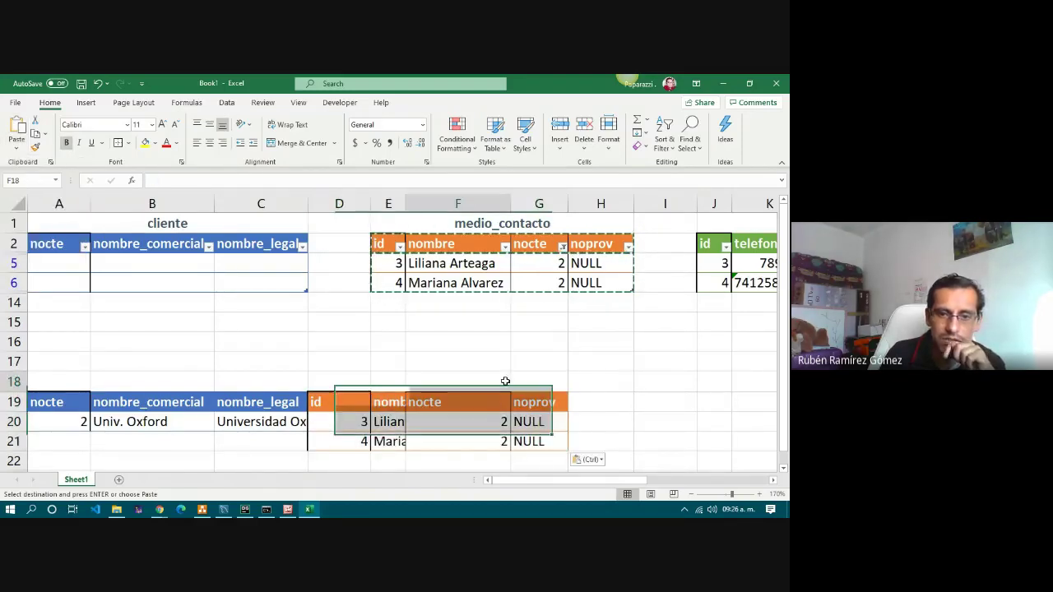
left_click(426, 385)
left_click(327, 400)
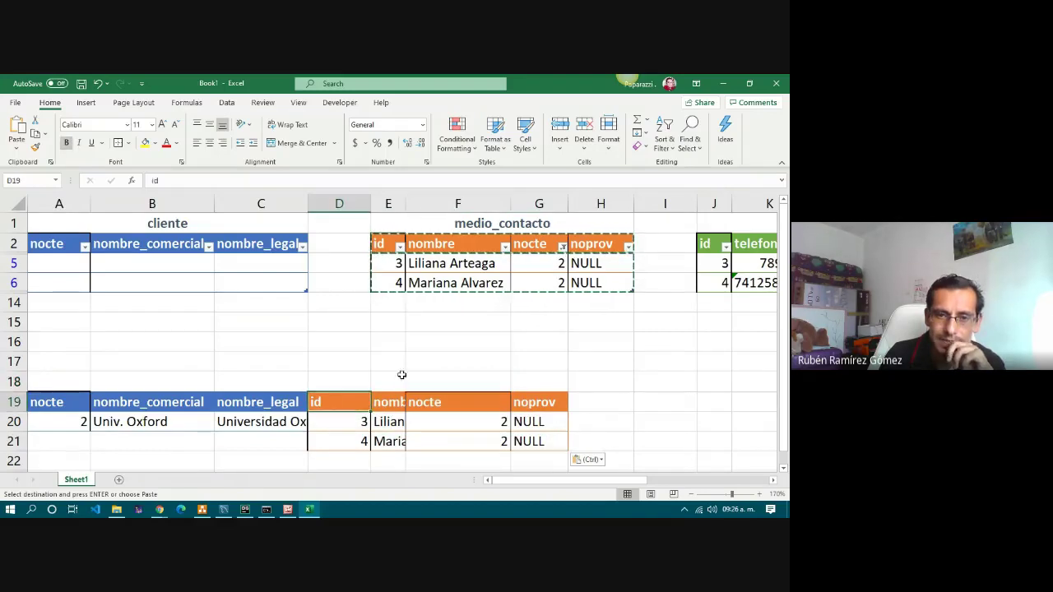
Fill the Univ. Oxford cliente row A20:C20 down into row 21.
scroll(209, 387, "down", 1)
left_click_drag(71, 378, 280, 403)
left_click(275, 403)
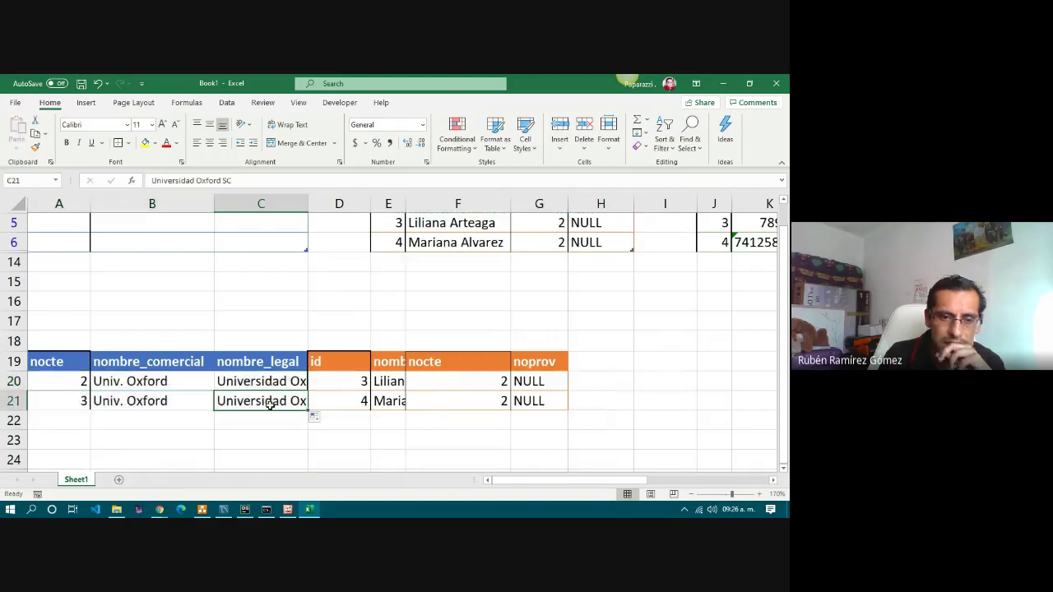
left_click(85, 393)
left_click(147, 383)
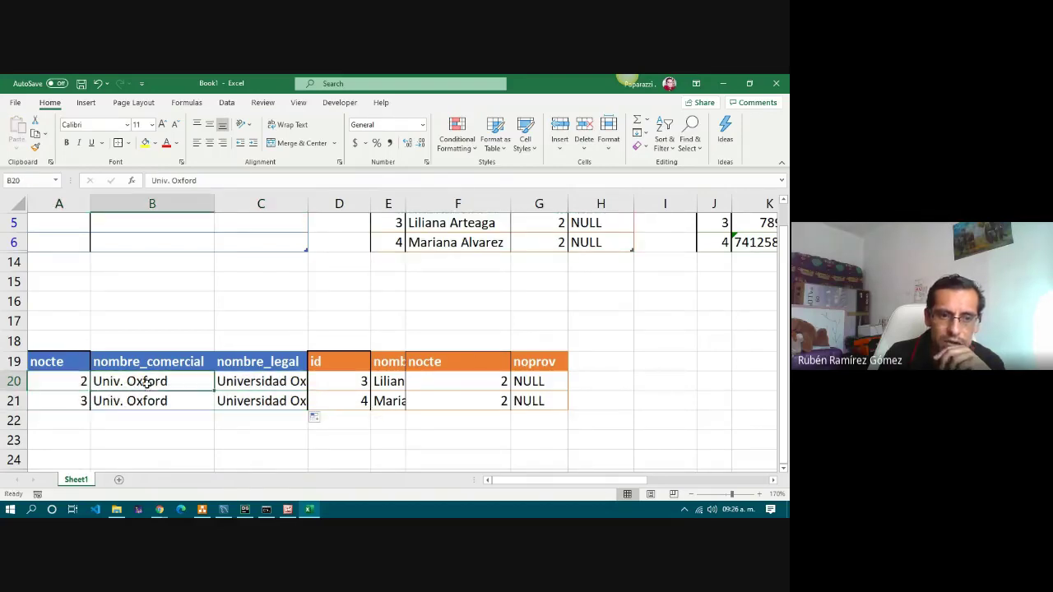
left_click(226, 401)
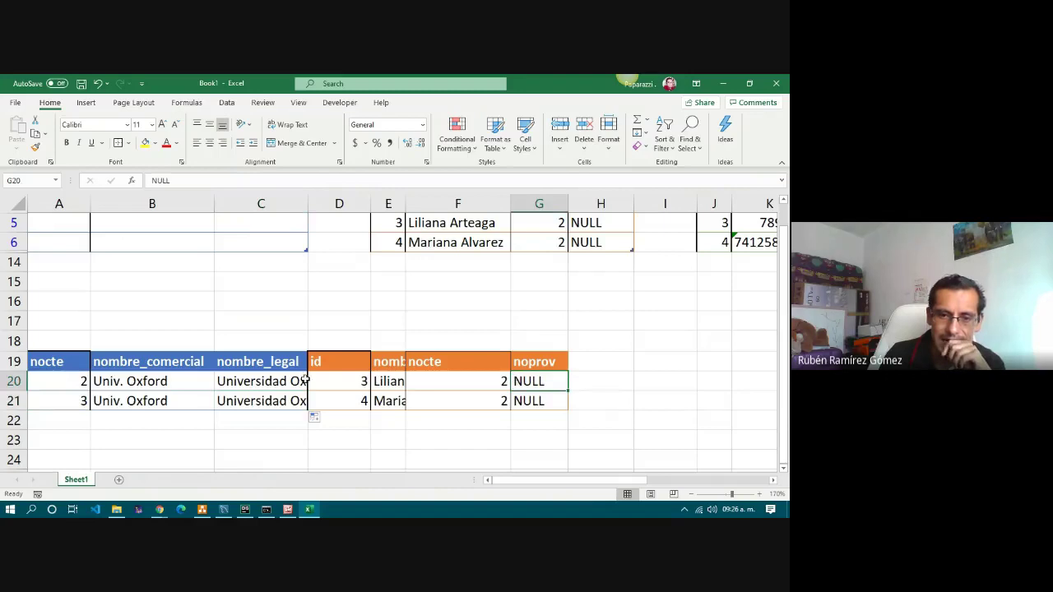
left_click(427, 382)
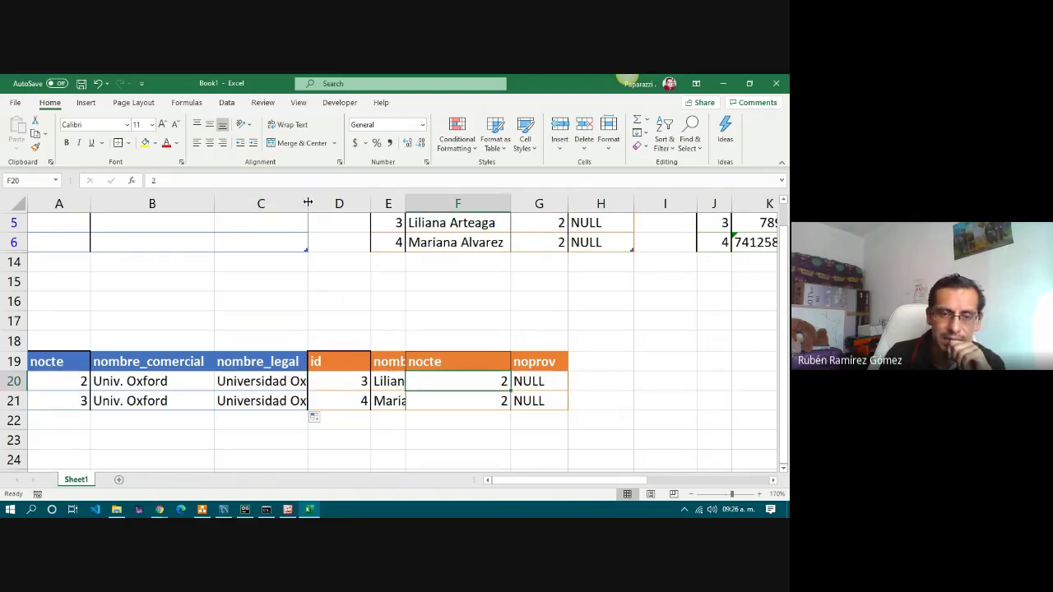
Widen column E to fit the contact names in E20 and E21.
double_click(406, 202)
left_click(423, 384)
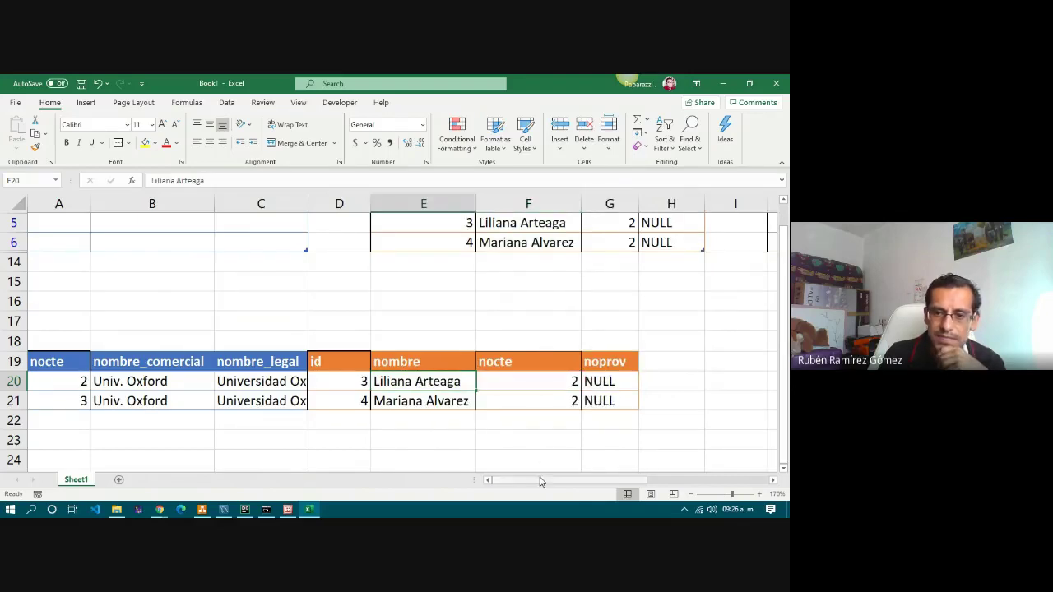
scroll(329, 395, "right", 3)
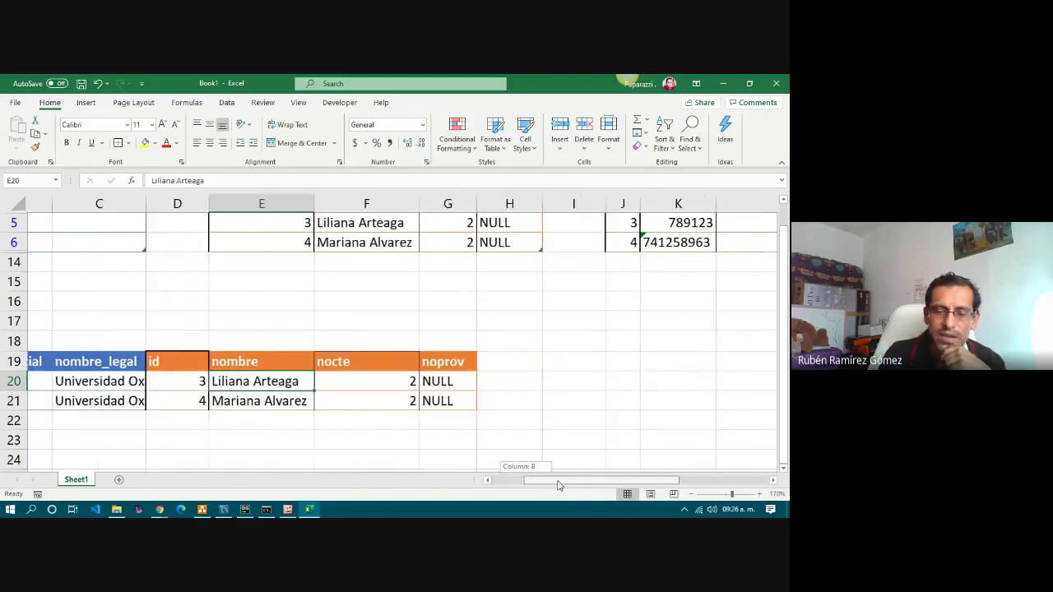
left_click(246, 400)
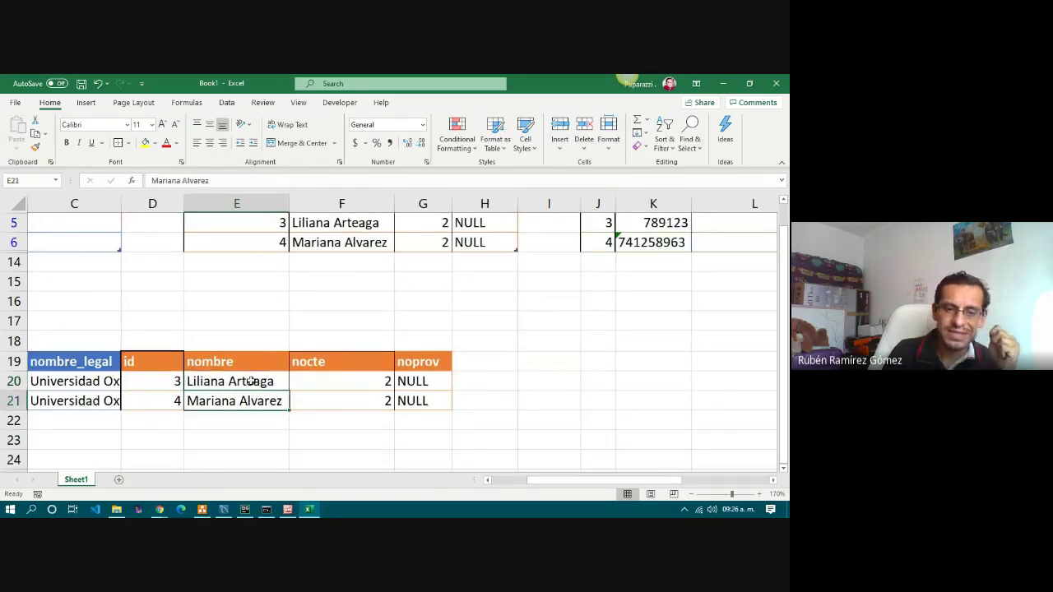
left_click(249, 382)
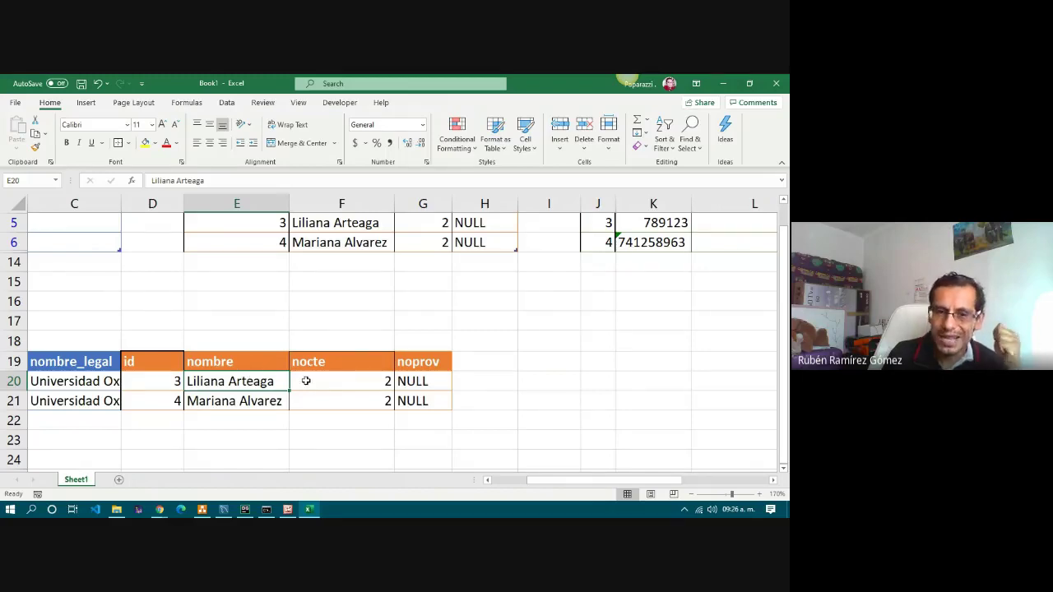
scroll(365, 383, "up", 1)
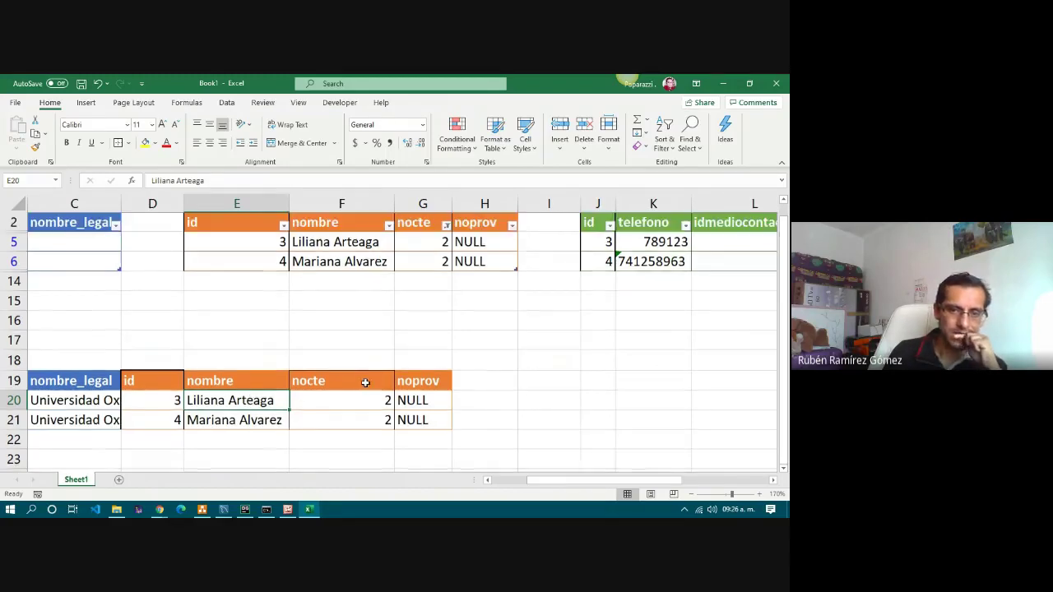
left_click_drag(605, 480, 619, 488)
left_click(495, 338)
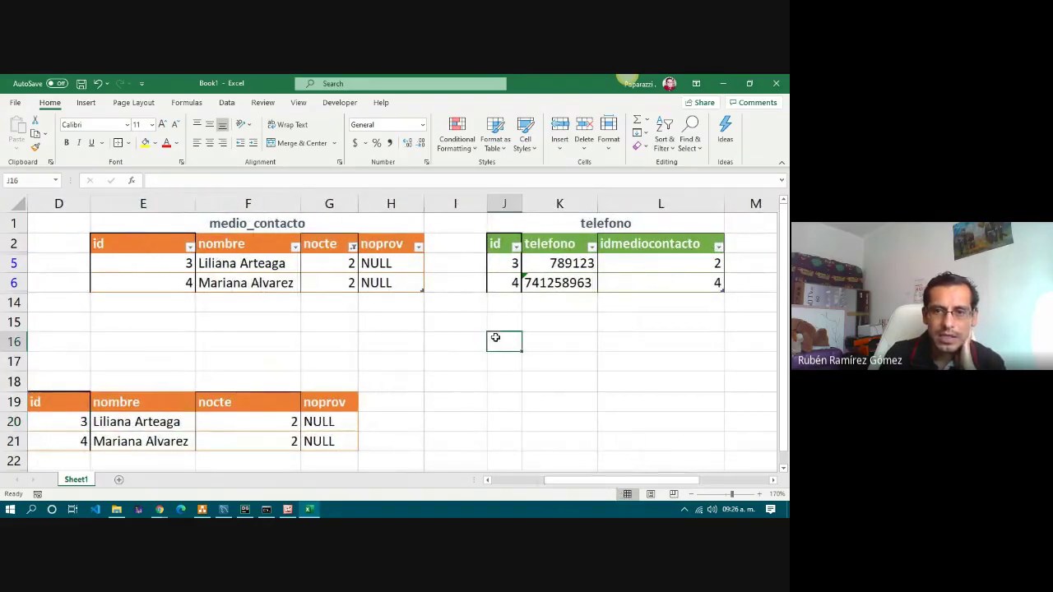
Clear the nocte filter, then compare the ids and names in combined rows 20 and 21.
left_click(352, 247)
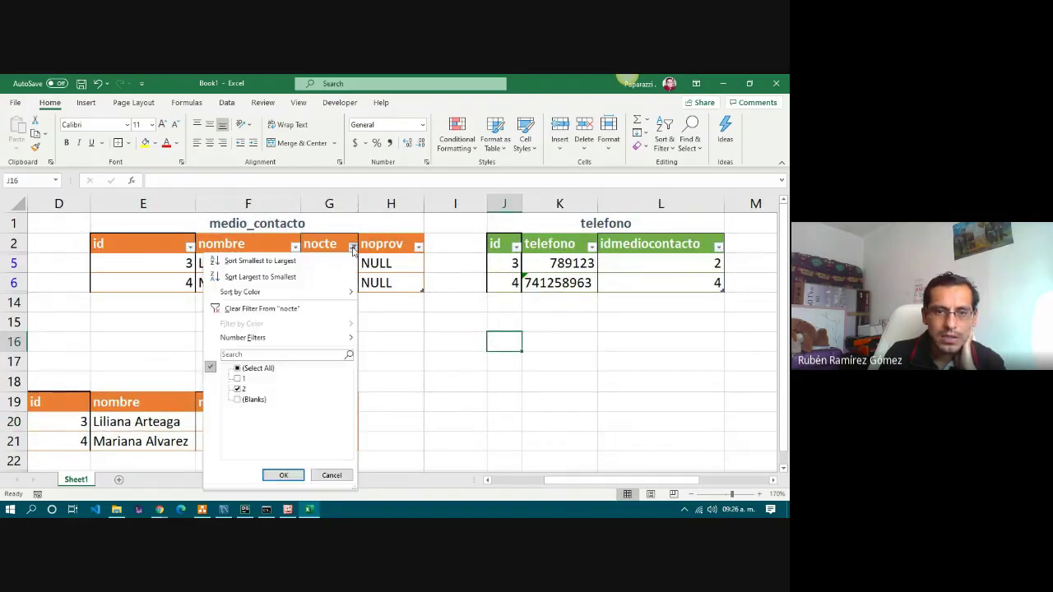
left_click(280, 476)
scroll(324, 408, "down", 2)
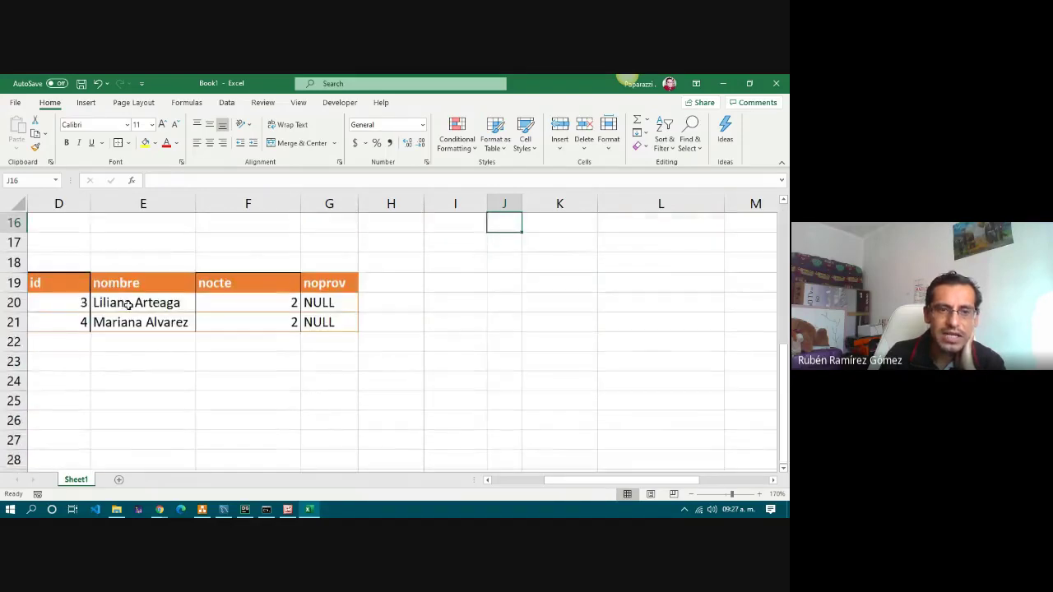
left_click(128, 305)
left_click(130, 323)
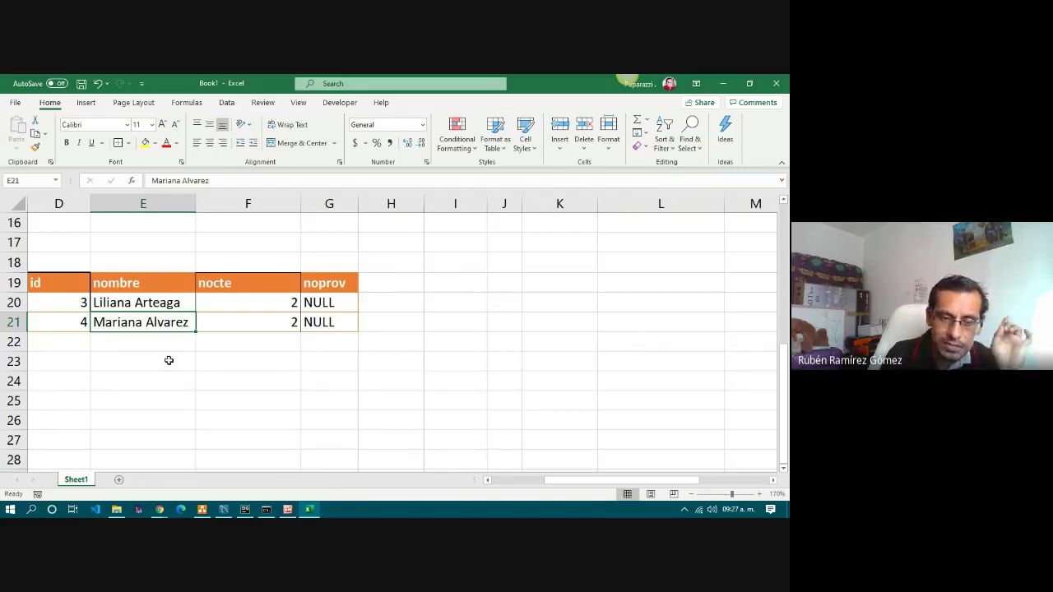
left_click(63, 324)
left_click(146, 323)
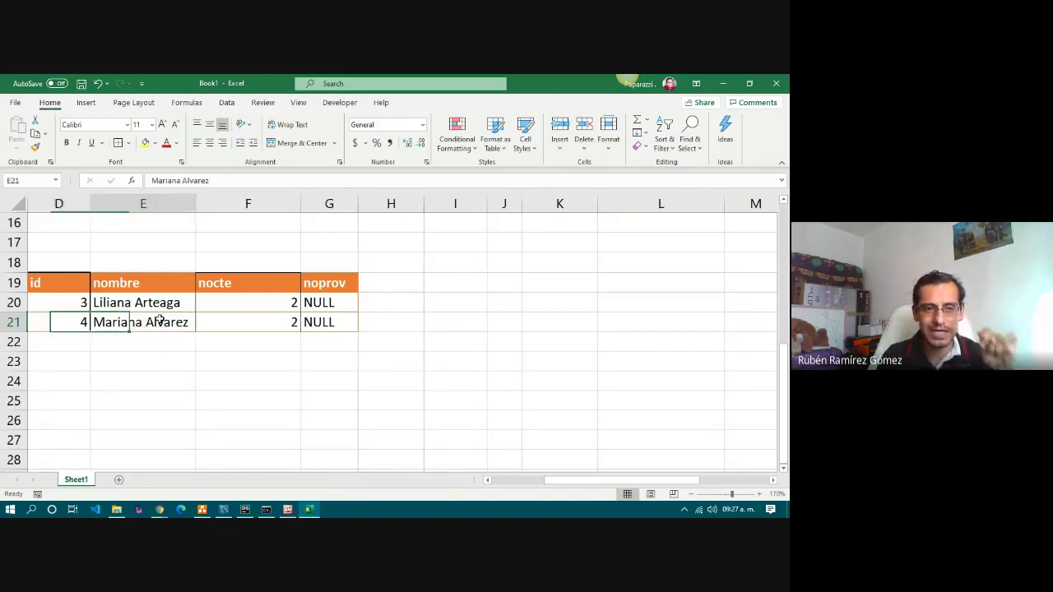
left_click(74, 324)
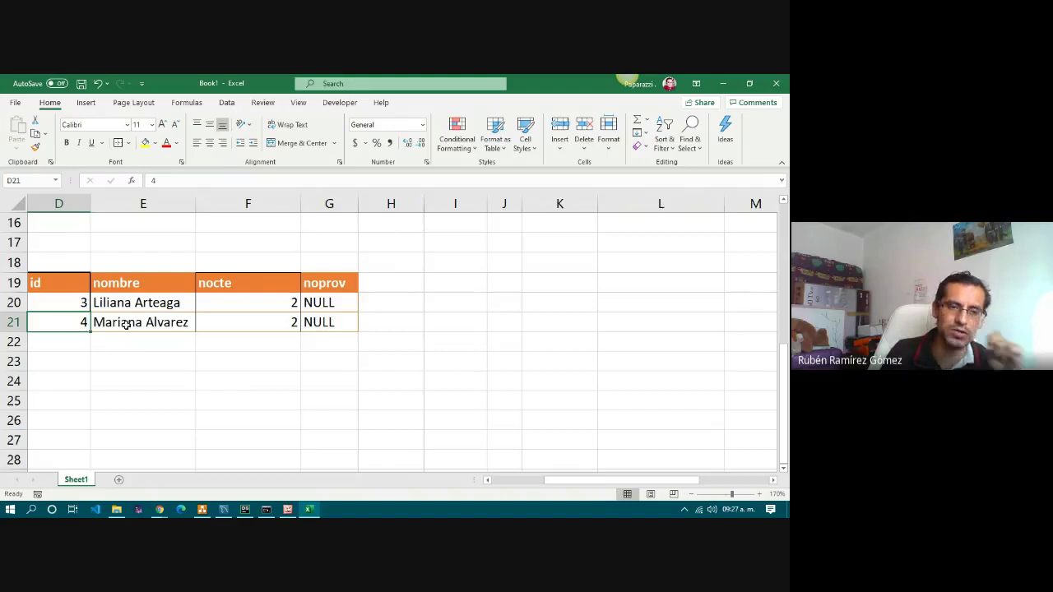
Recheck the id in the first combined row.
scroll(237, 352, "up", 4)
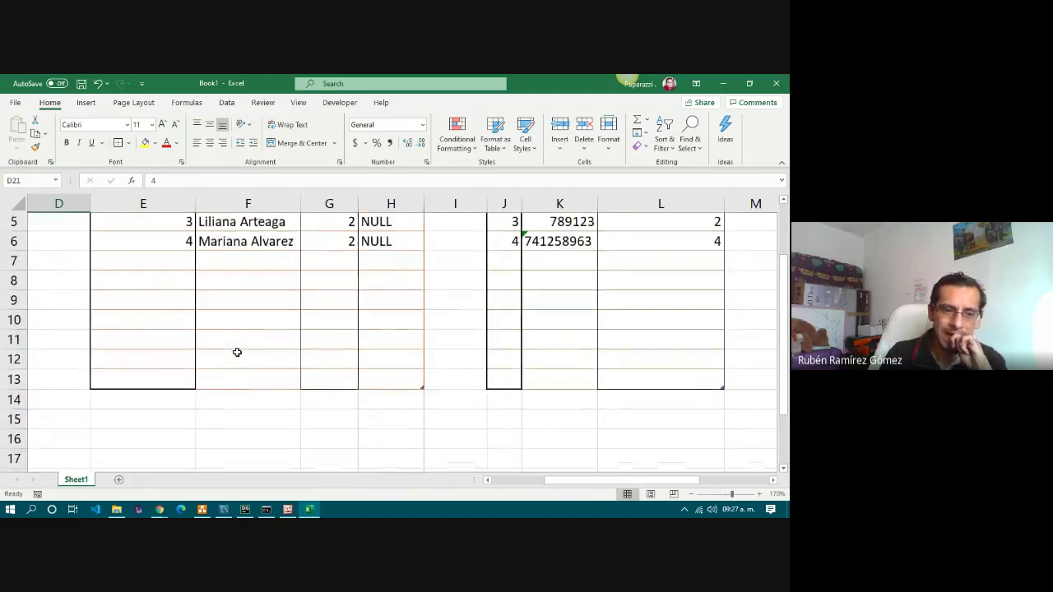
scroll(237, 352, "down", 3)
left_click(82, 364)
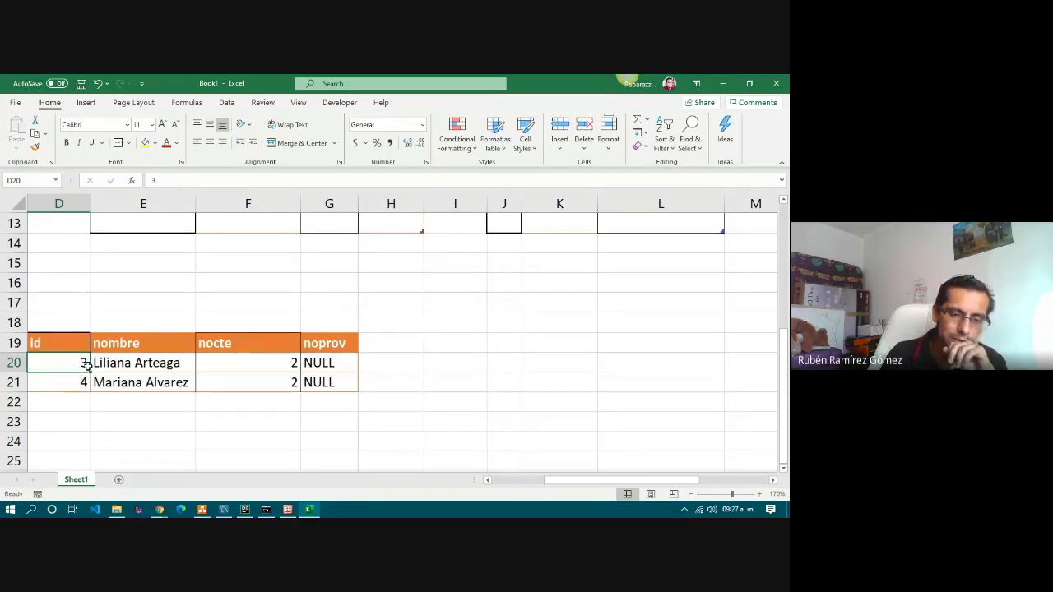
scroll(467, 369, "up", 4)
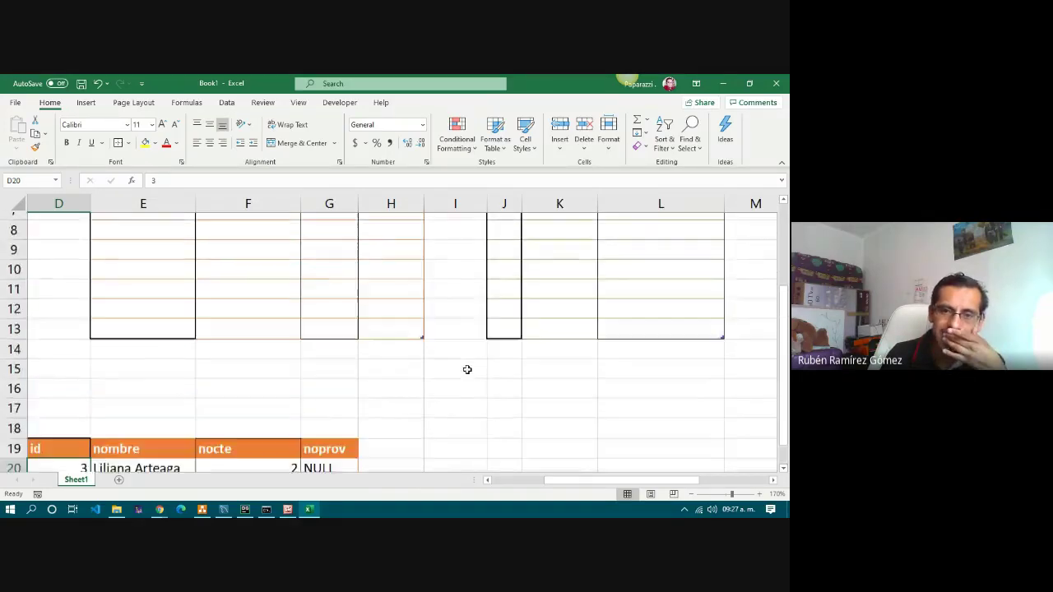
scroll(318, 433, "down", 4)
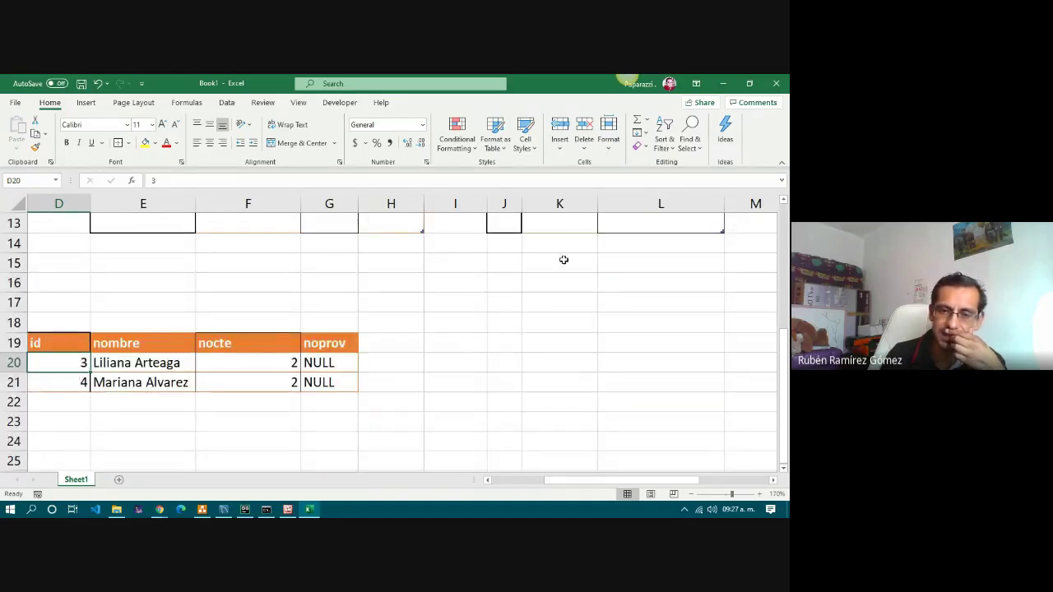
scroll(581, 346, "up", 4)
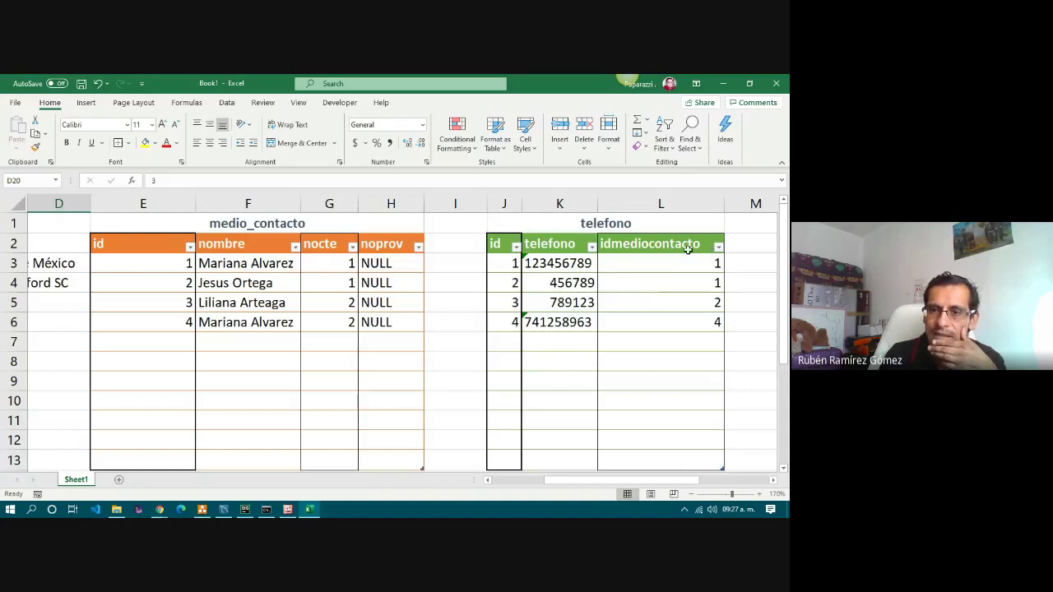
Compare the telefono idmediocontacto values with the contact id in combined row 21.
left_click(687, 249)
left_click_drag(687, 266, 682, 321)
left_click(718, 247)
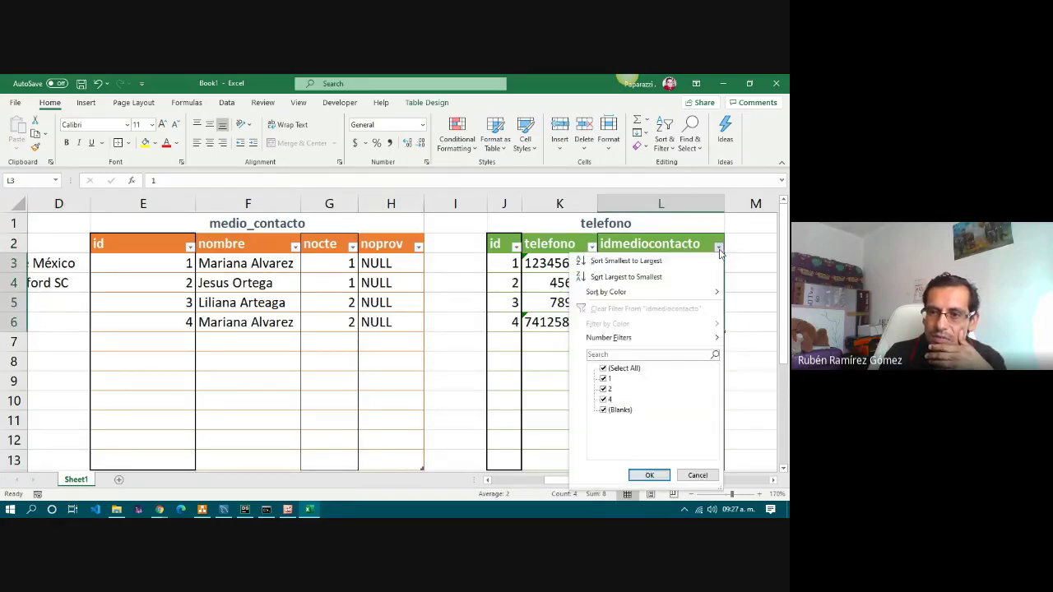
left_click(614, 356)
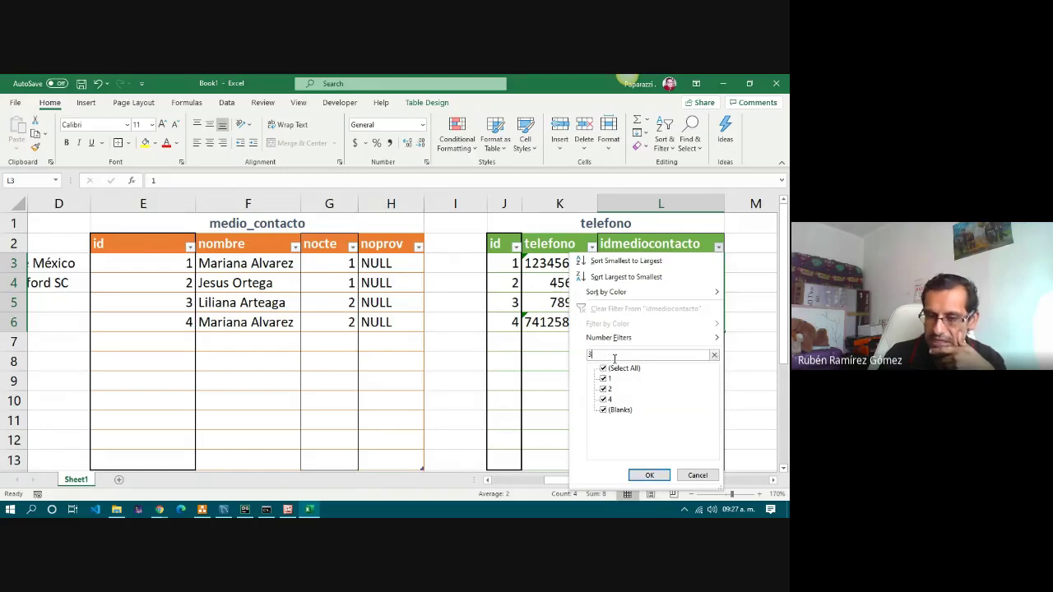
left_click(697, 475)
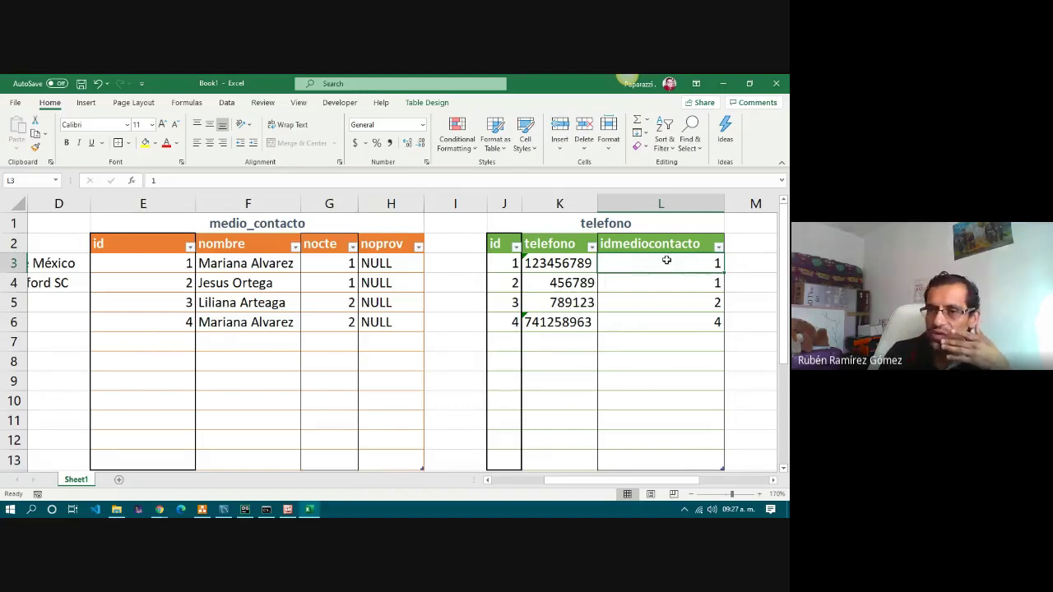
left_click_drag(667, 261, 665, 322)
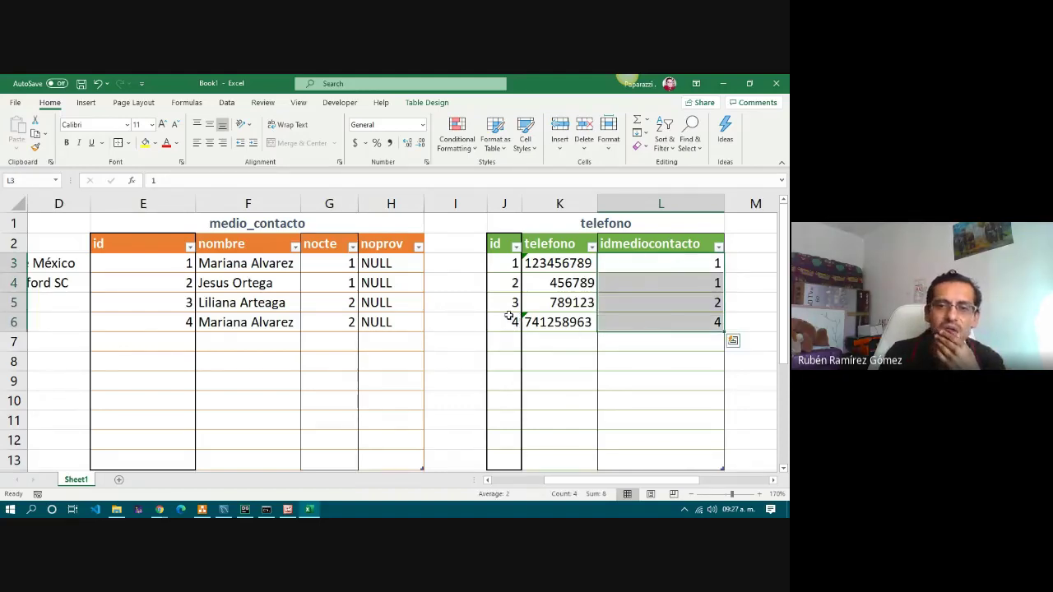
scroll(509, 317, "down", 4)
left_click(183, 362)
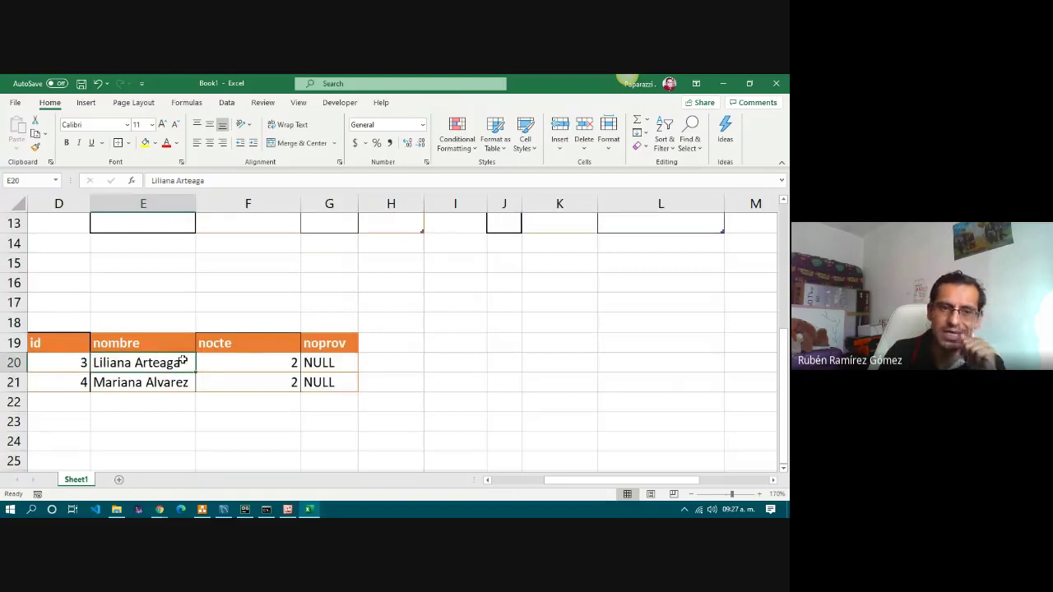
scroll(499, 329, "up", 4)
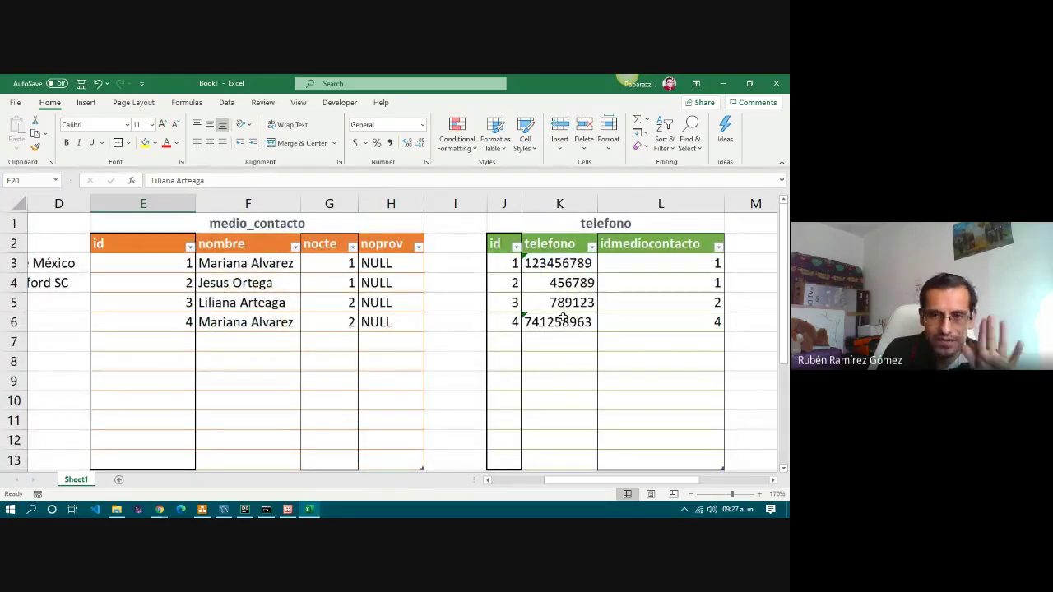
scroll(563, 318, "down", 5)
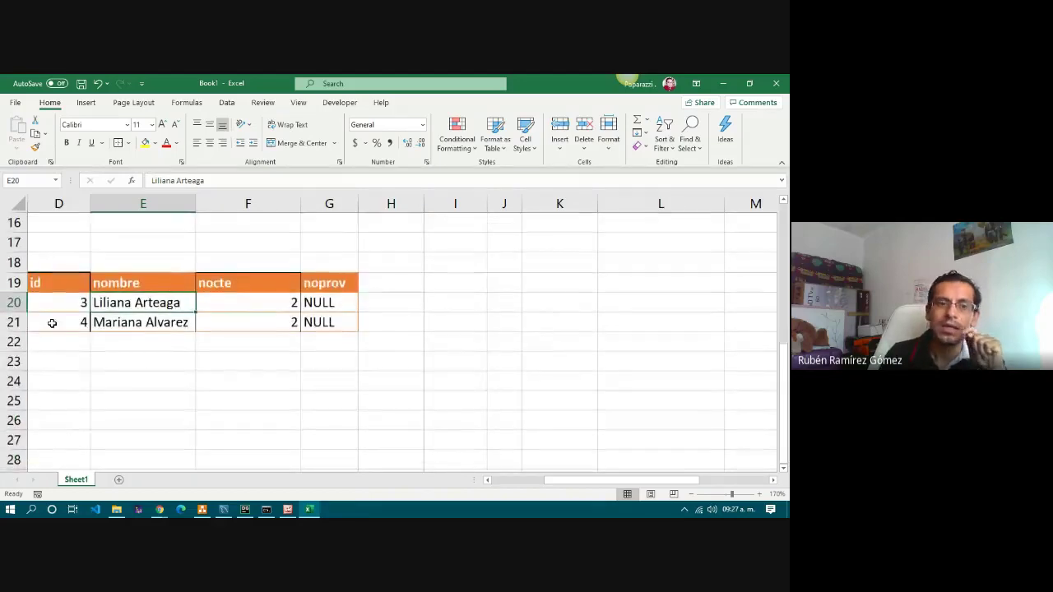
left_click_drag(51, 322, 308, 327)
left_click(59, 325)
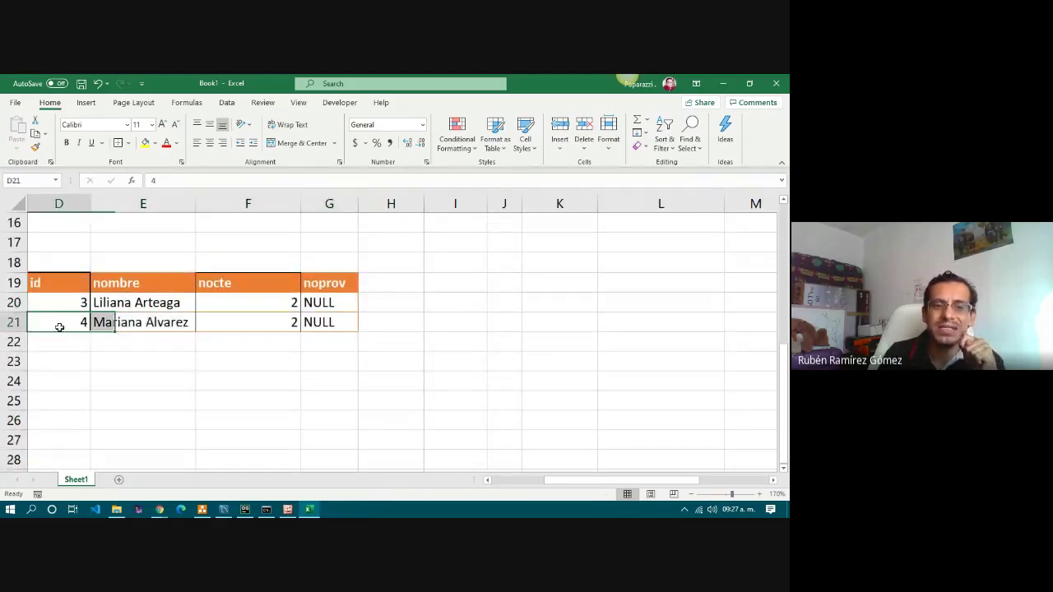
scroll(378, 350, "up", 5)
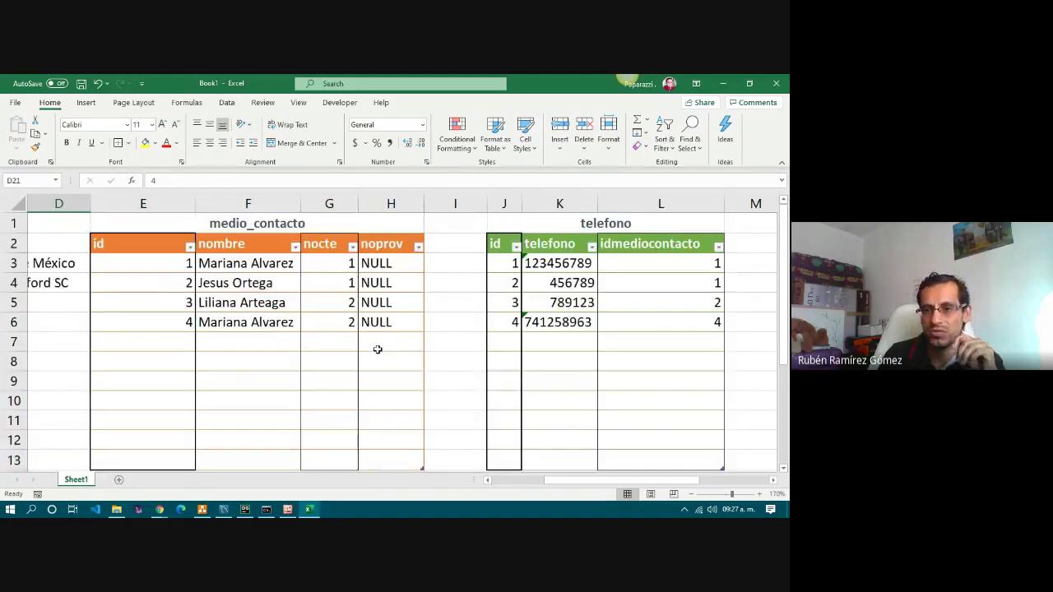
Filter idmediocontacto to 4 only and copy the telefono header with that row.
left_click(688, 323)
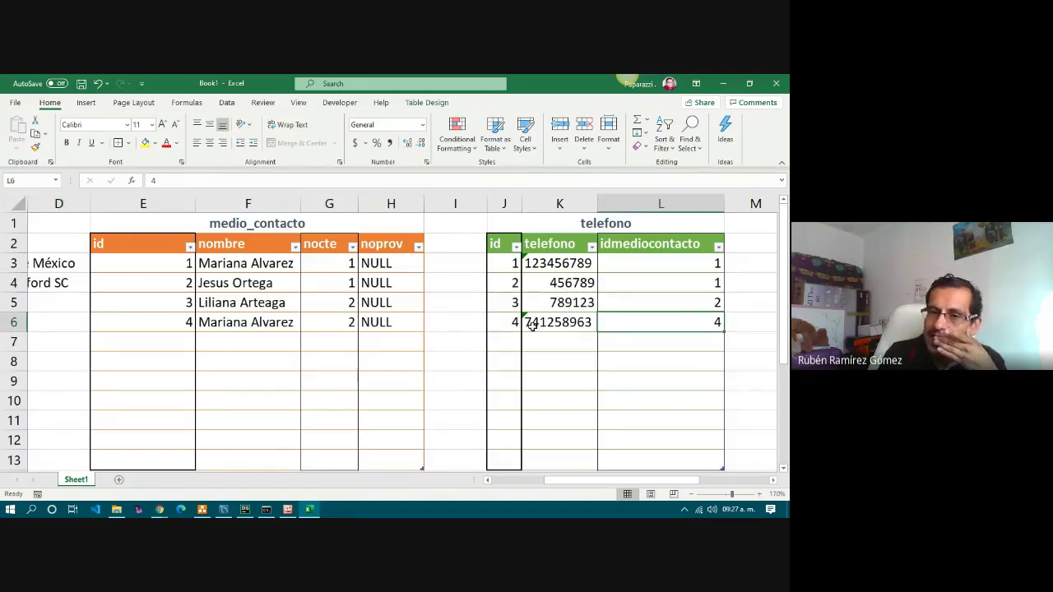
left_click(719, 248)
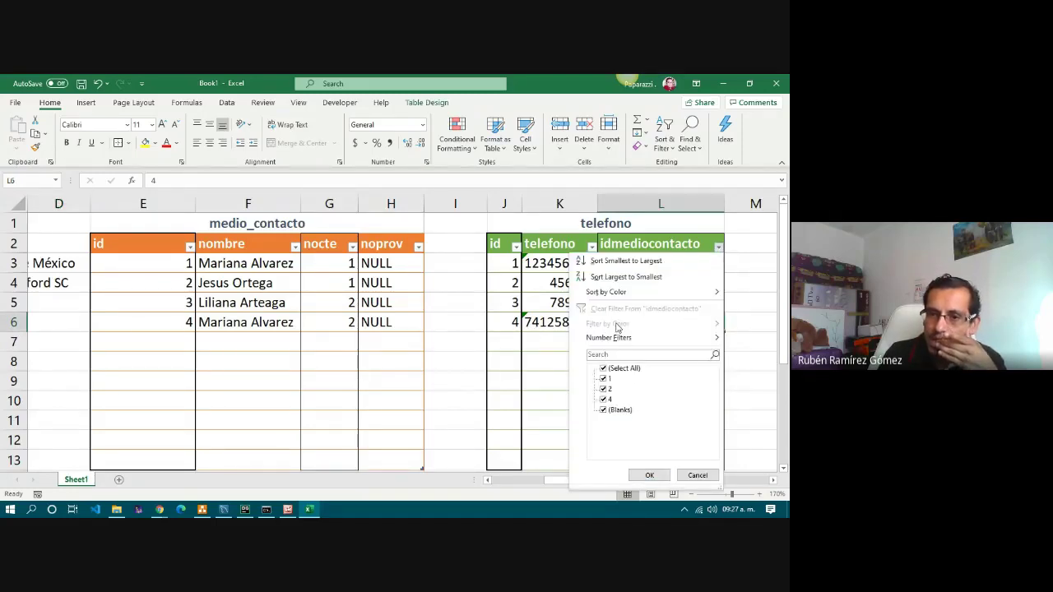
left_click(616, 370)
left_click(607, 399)
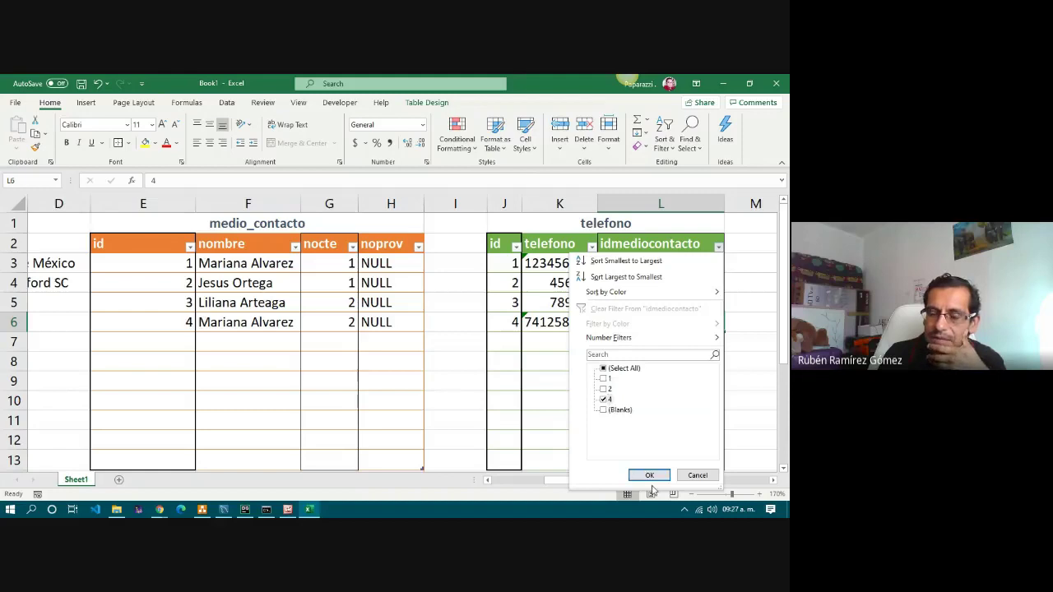
left_click(650, 476)
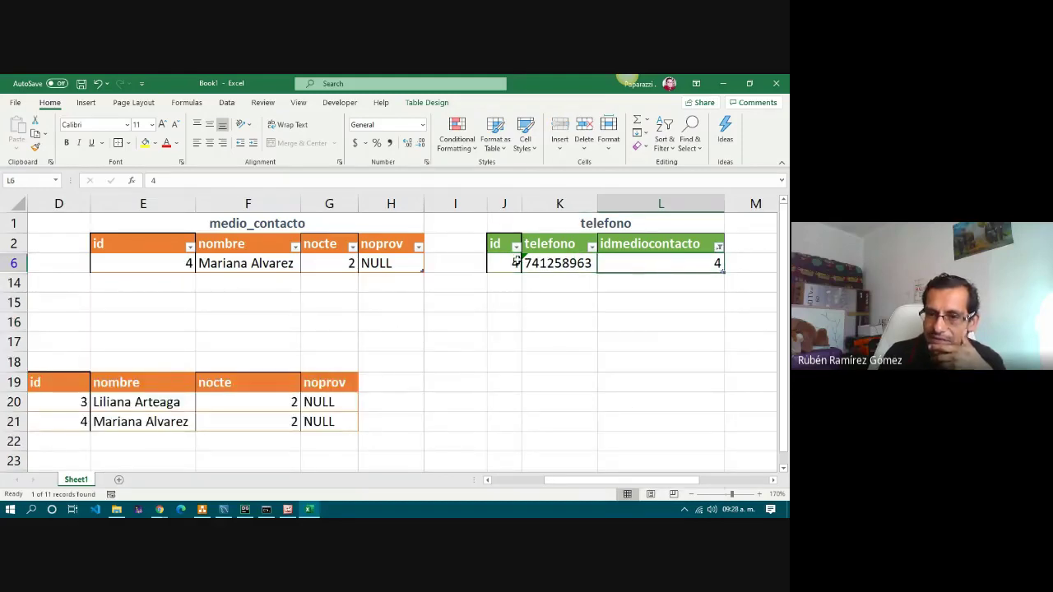
left_click_drag(498, 244, 671, 266)
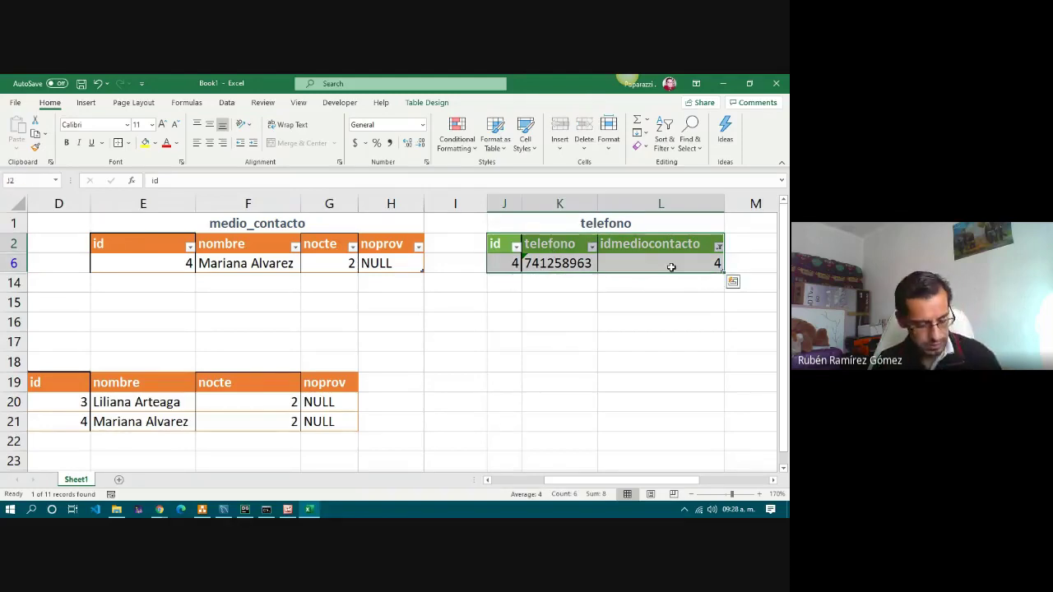
key("ctrl+c")
Paste the telefono header and row at H19, moving the phone row down to row 21.
left_click(391, 386)
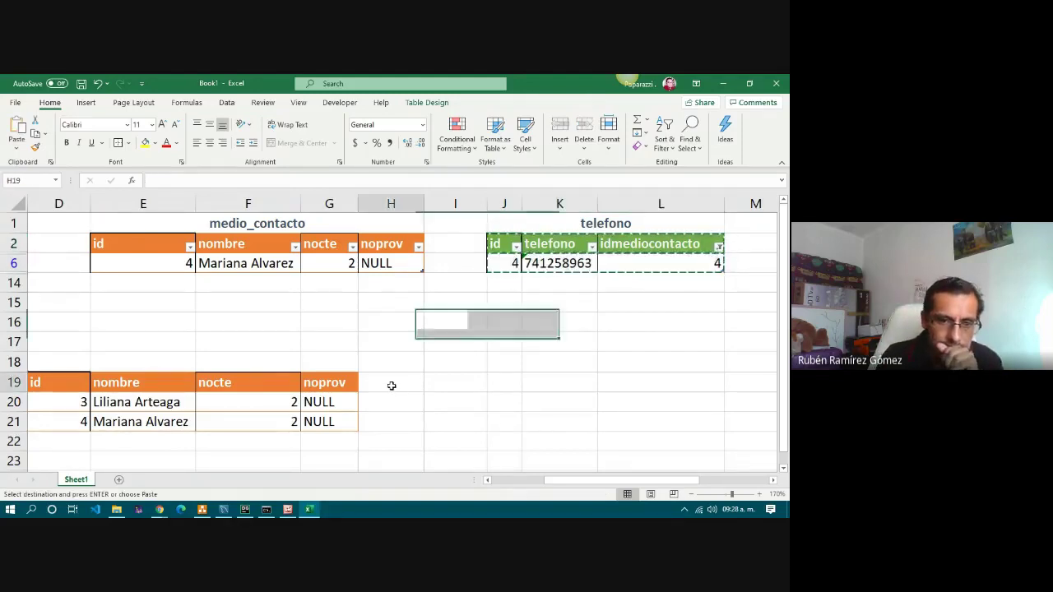
left_click(13, 149)
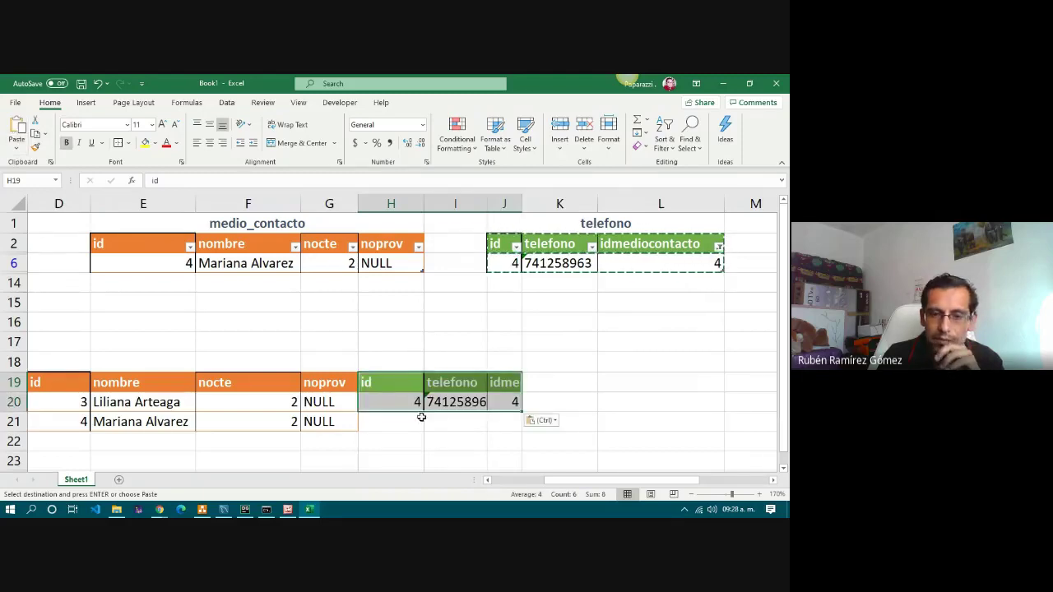
left_click_drag(379, 401, 460, 425)
left_click(352, 444)
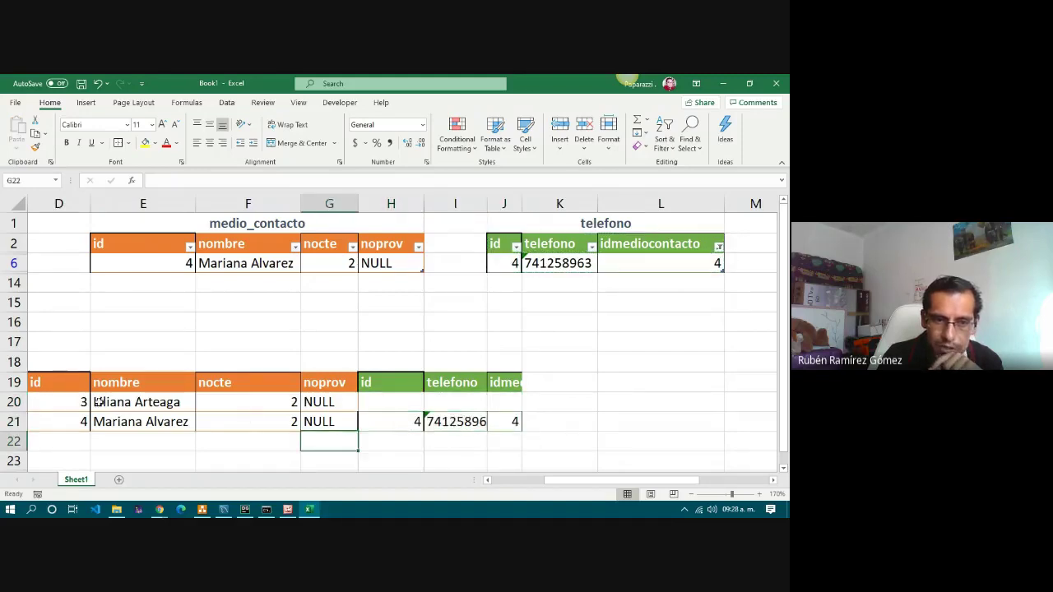
Verify row 20 stays empty and keep the idmediocontacto filter on 4.
left_click(86, 402)
left_click(418, 399)
left_click(477, 402)
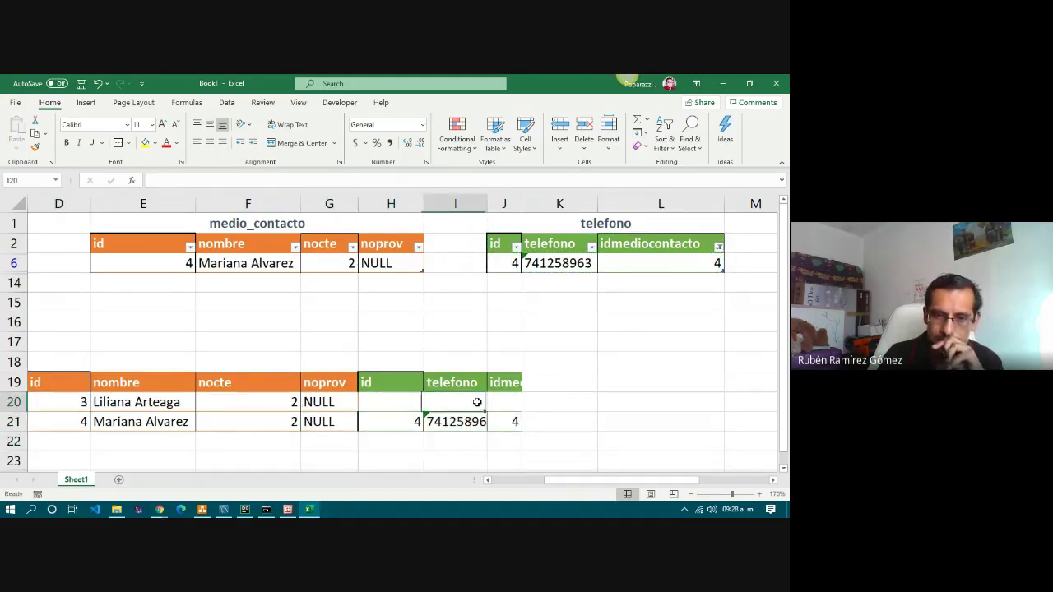
left_click(718, 247)
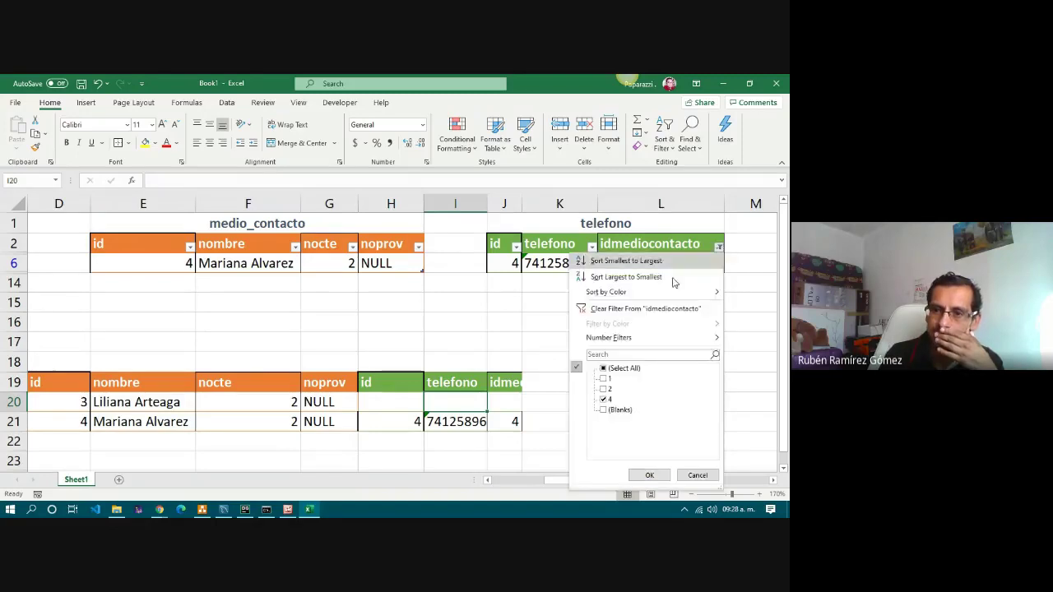
left_click(648, 477)
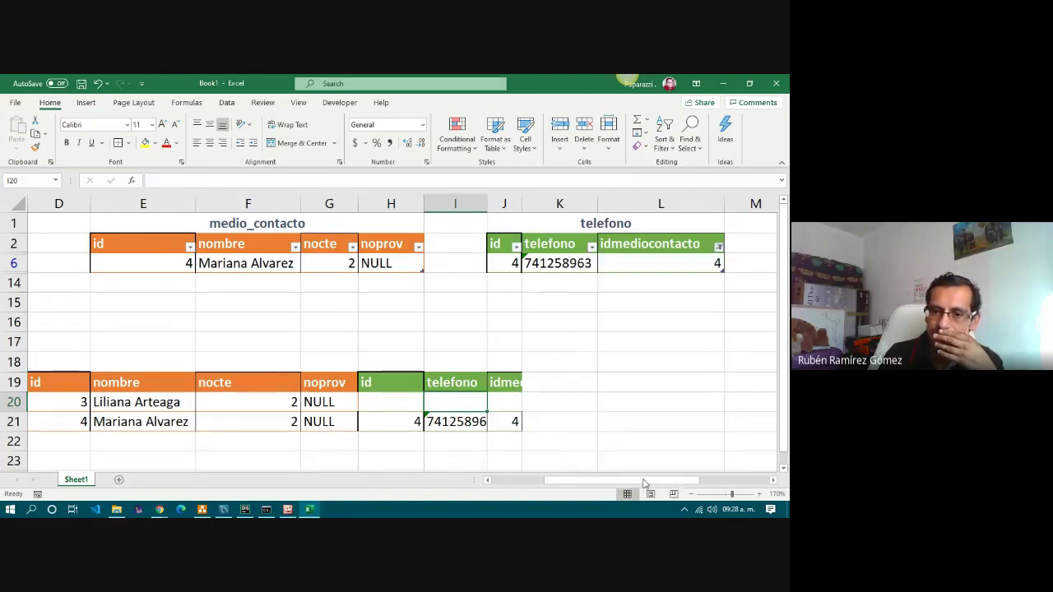
scroll(432, 346, "down", 5)
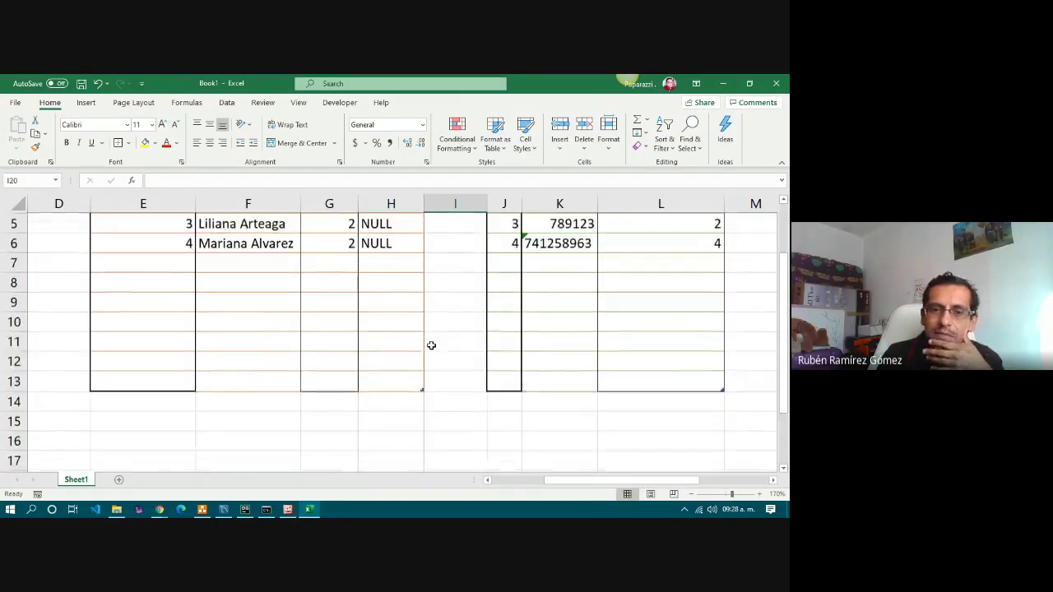
left_click(559, 406)
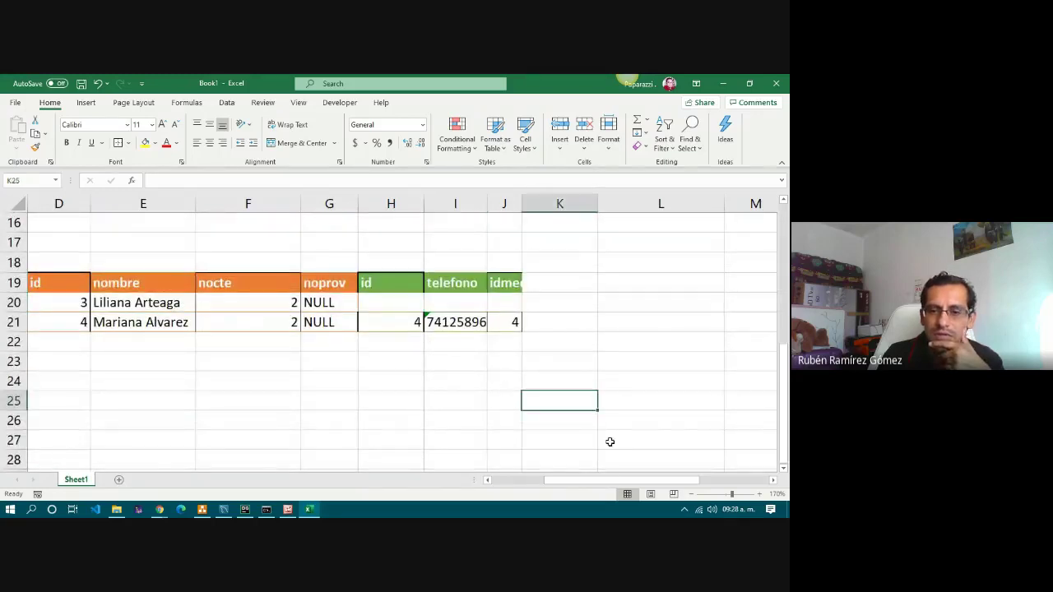
left_click_drag(619, 484, 504, 487)
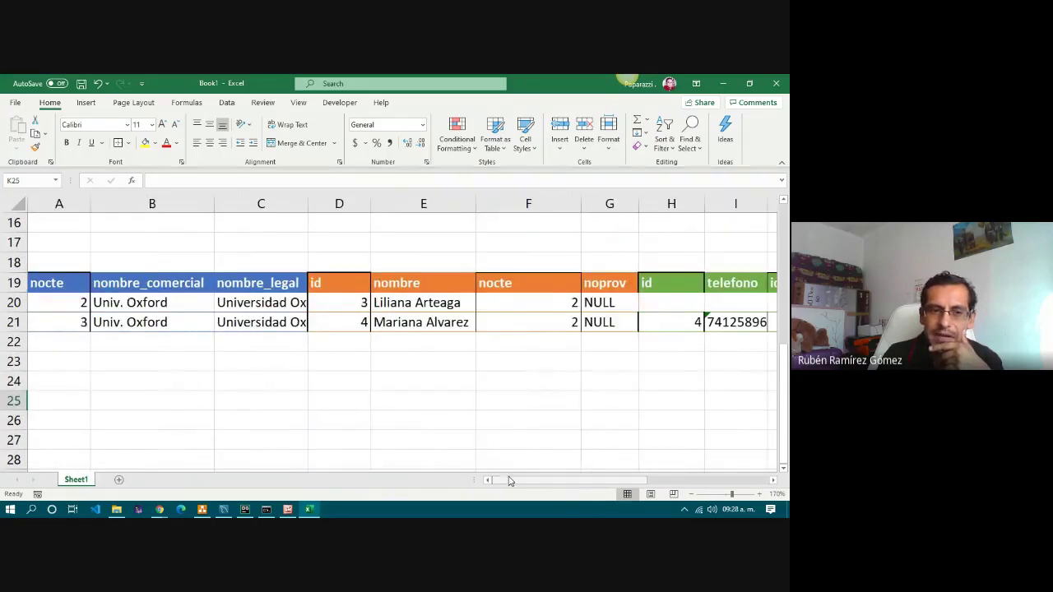
left_click(61, 286)
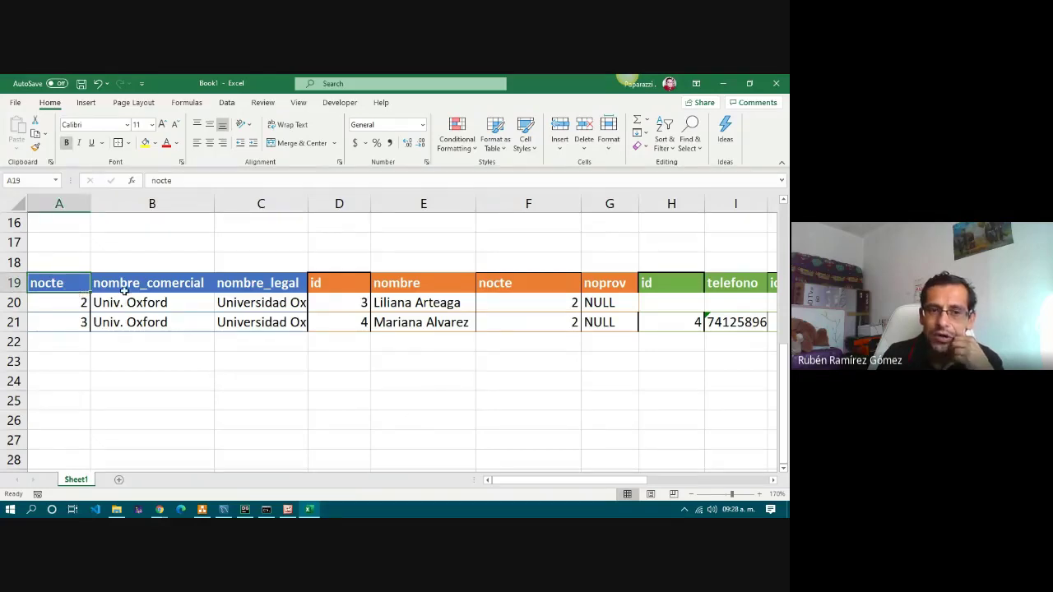
left_click_drag(518, 480, 550, 486)
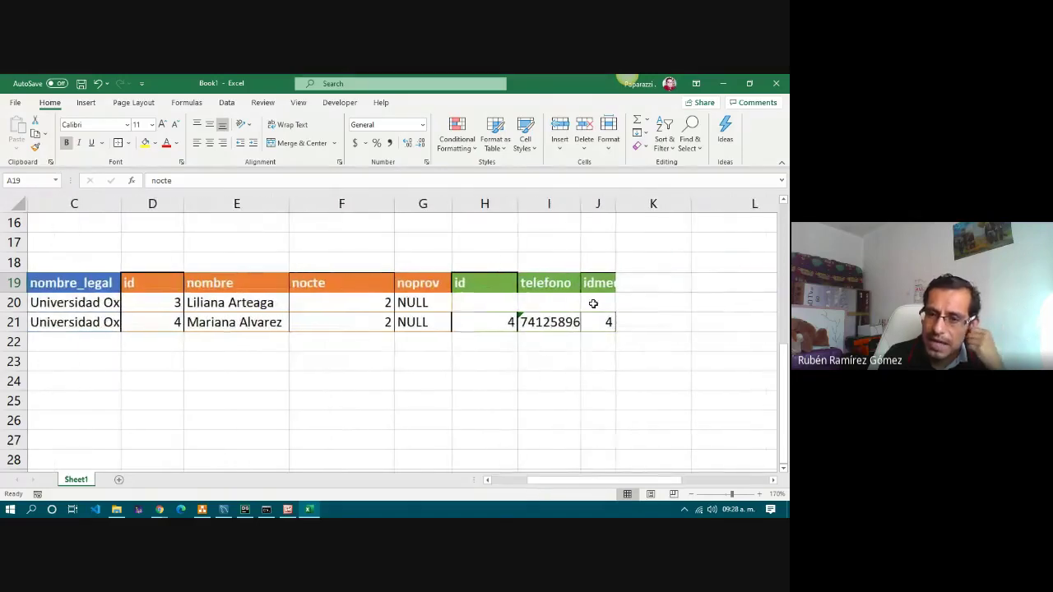
left_click(603, 322)
left_click_drag(603, 322, 14, 288)
left_click(152, 303)
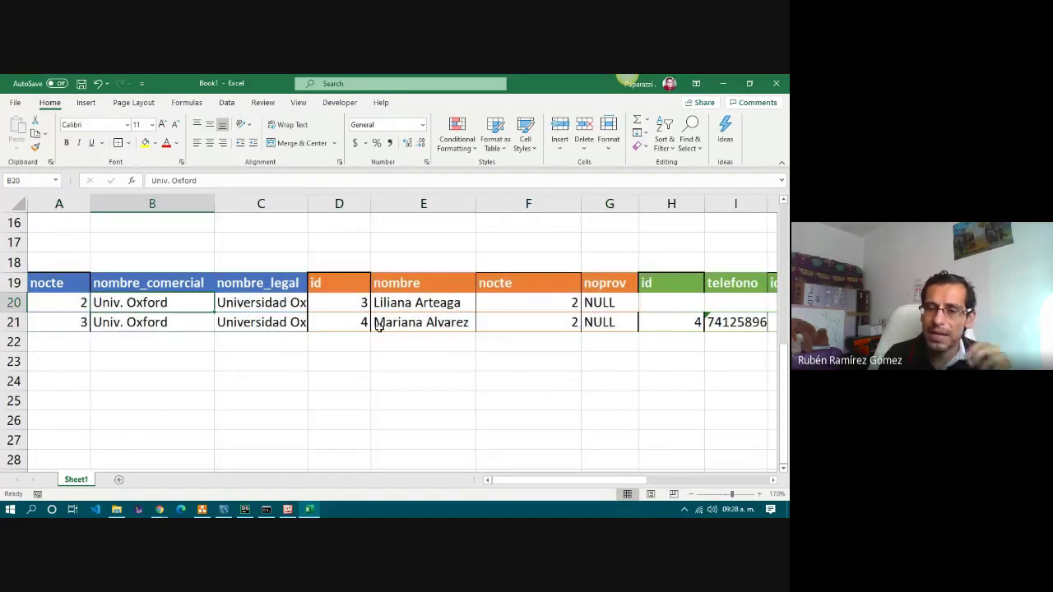
left_click_drag(536, 486, 537, 489)
left_click_drag(602, 487, 568, 490)
left_click(57, 285)
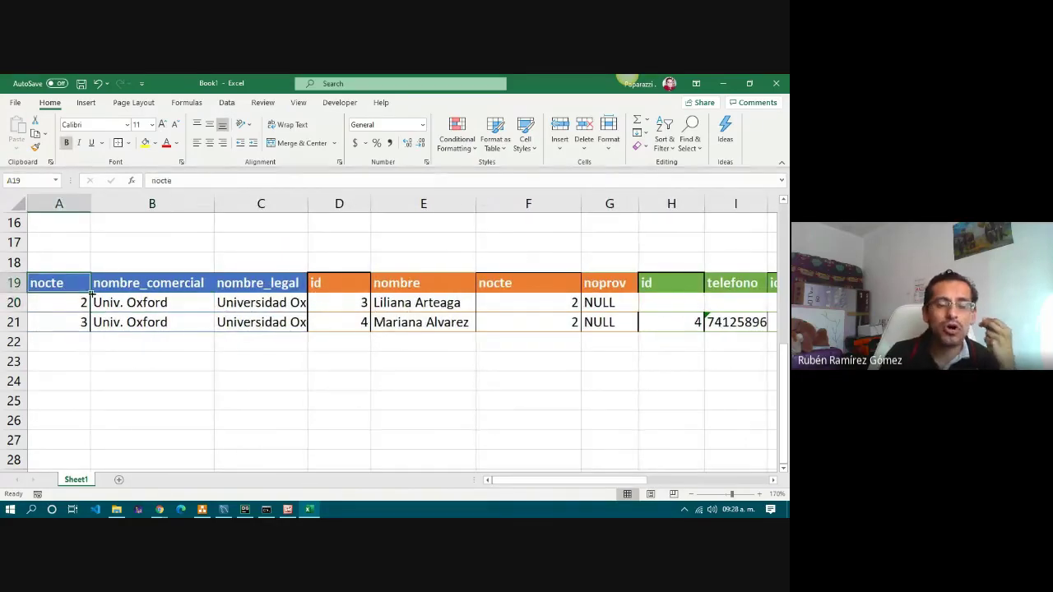
scroll(225, 362, "up", 5)
scroll(226, 362, "down", 1)
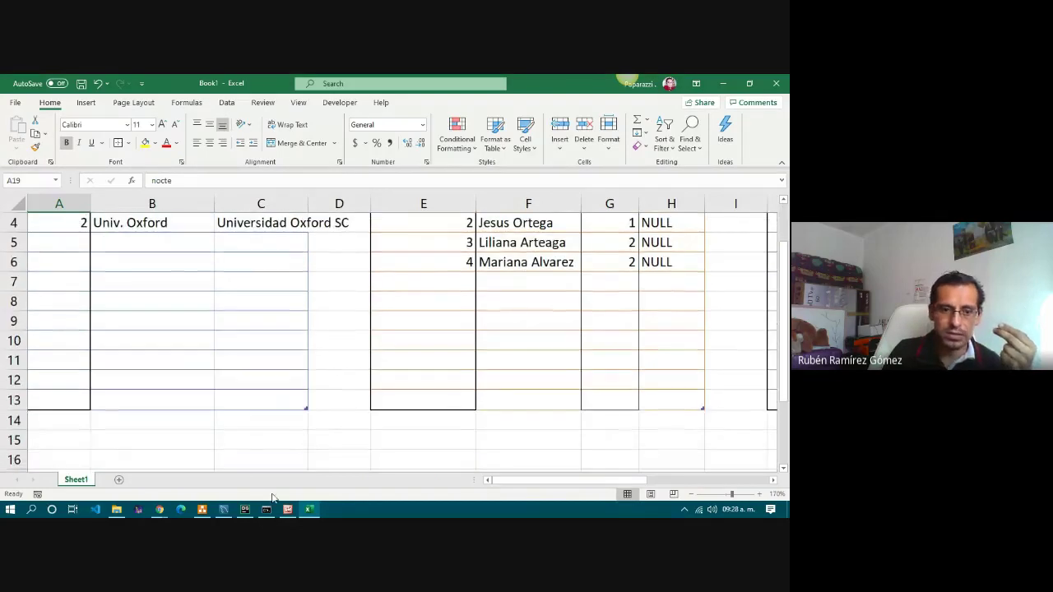
left_click(288, 509)
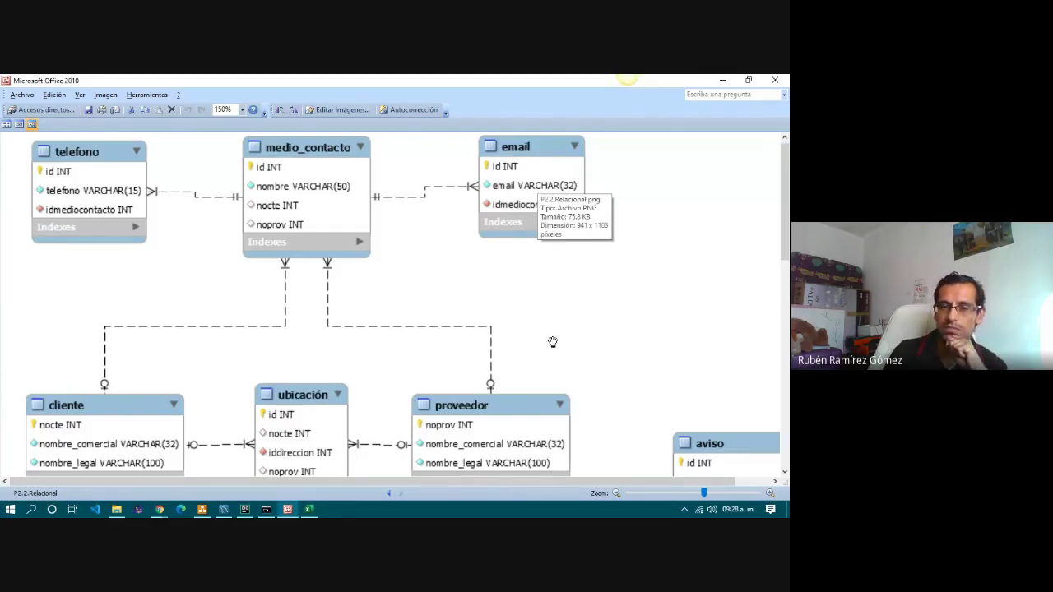
scroll(598, 329, "down", 1)
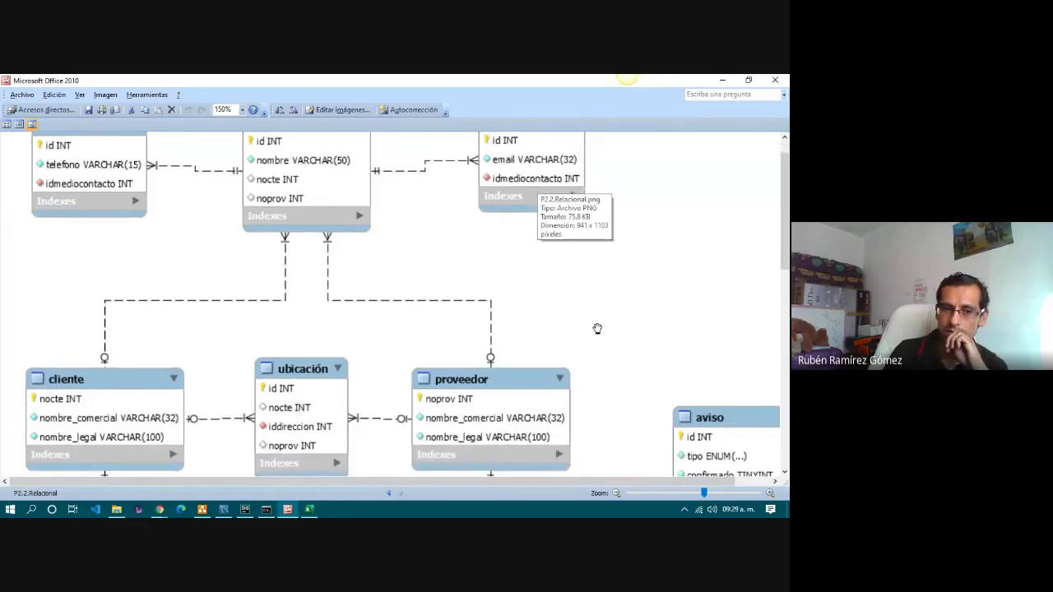
scroll(597, 329, "up", 1)
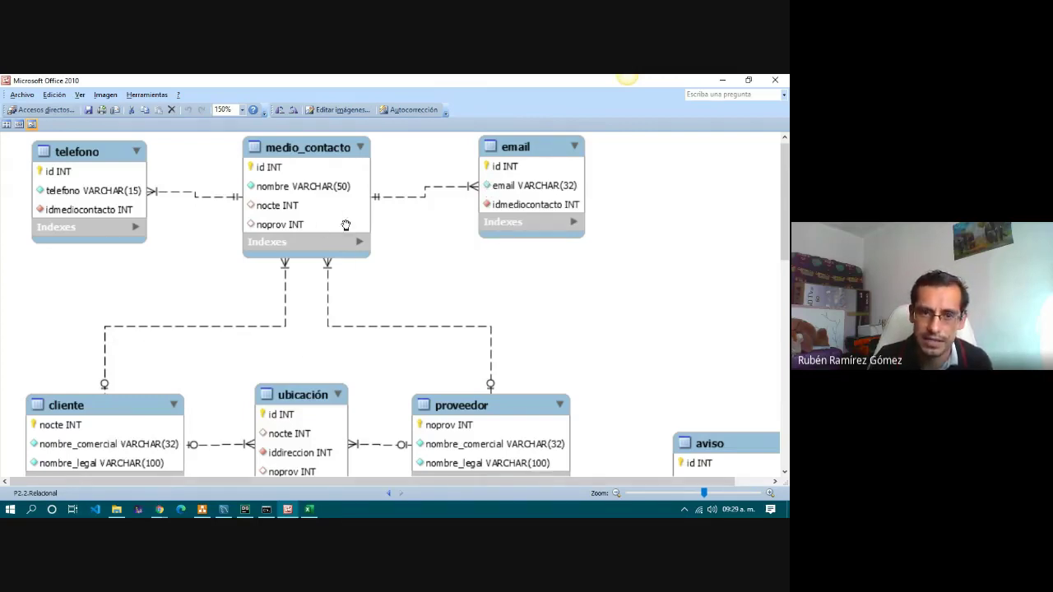
scroll(379, 290, "down", 3)
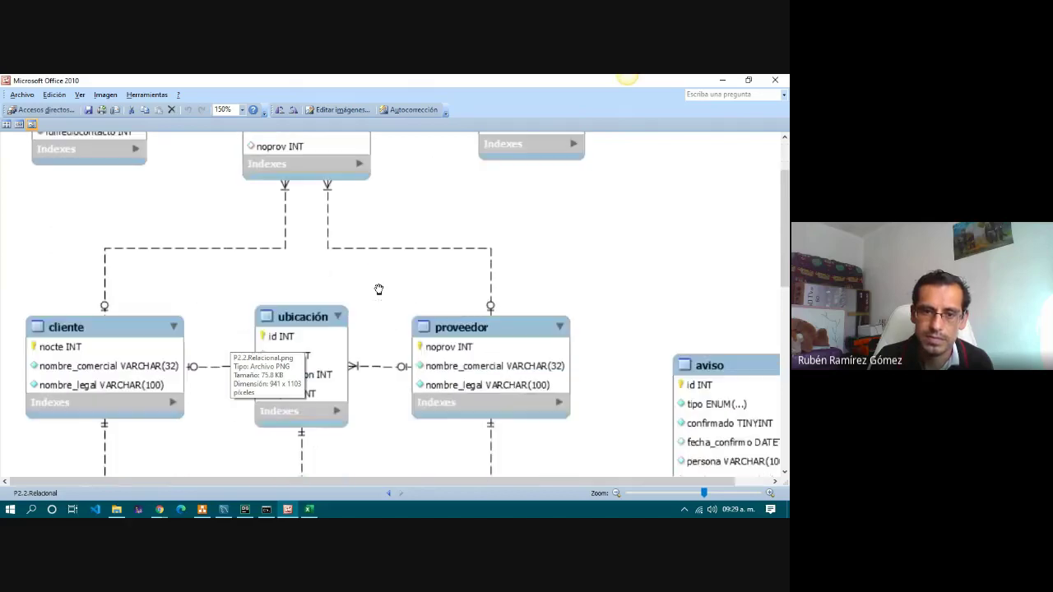
left_click(309, 510)
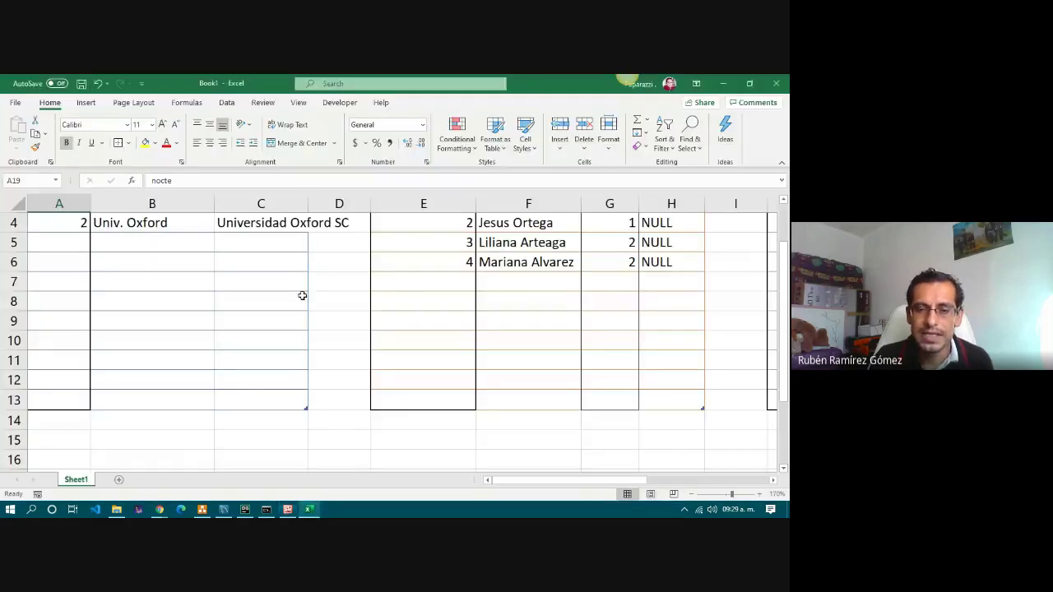
scroll(282, 332, "down", 5)
scroll(153, 323, "up", 2)
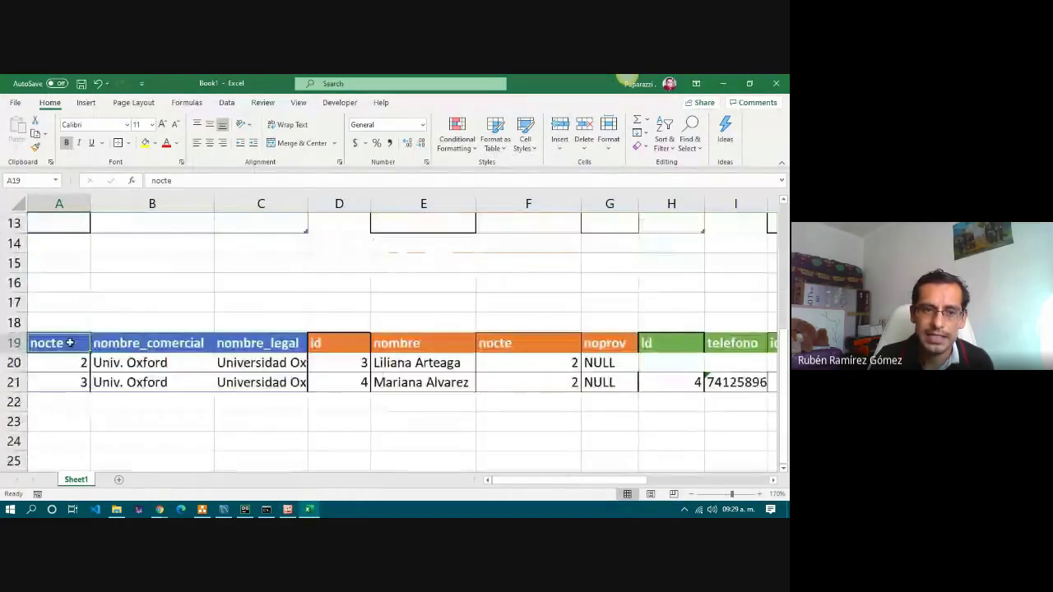
left_click(639, 383)
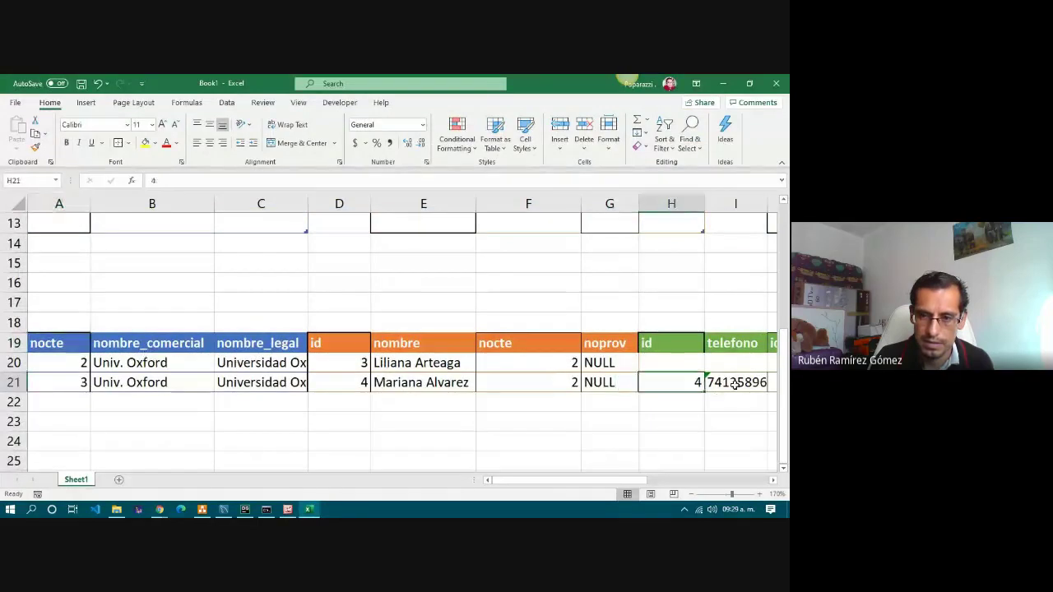
left_click(736, 386)
left_click_drag(544, 484, 678, 485)
left_click(444, 383)
scroll(603, 384, "up", 4)
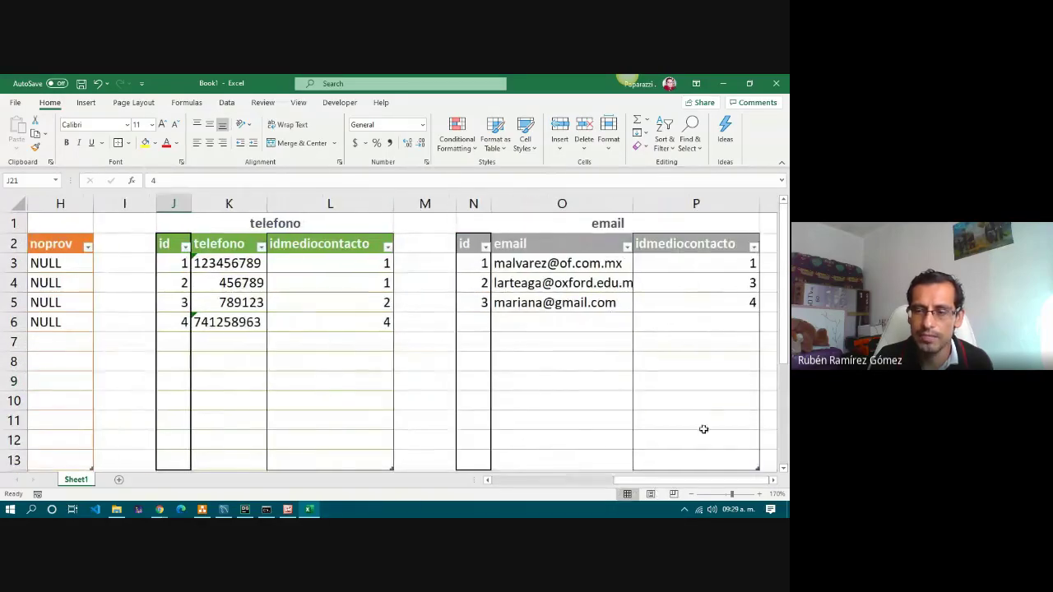
left_click_drag(703, 262, 486, 301)
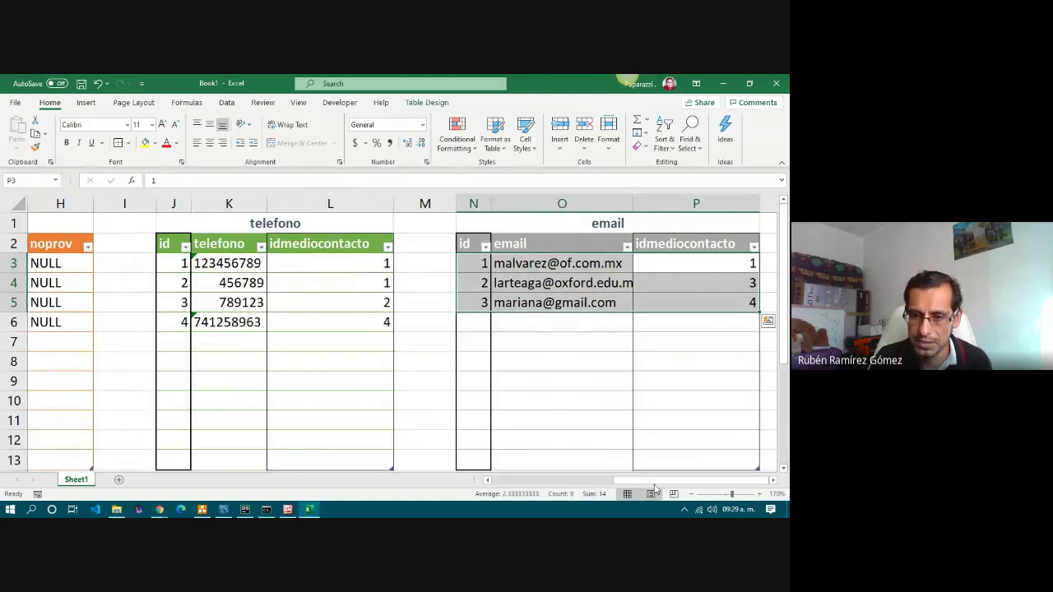
left_click_drag(675, 481, 553, 480)
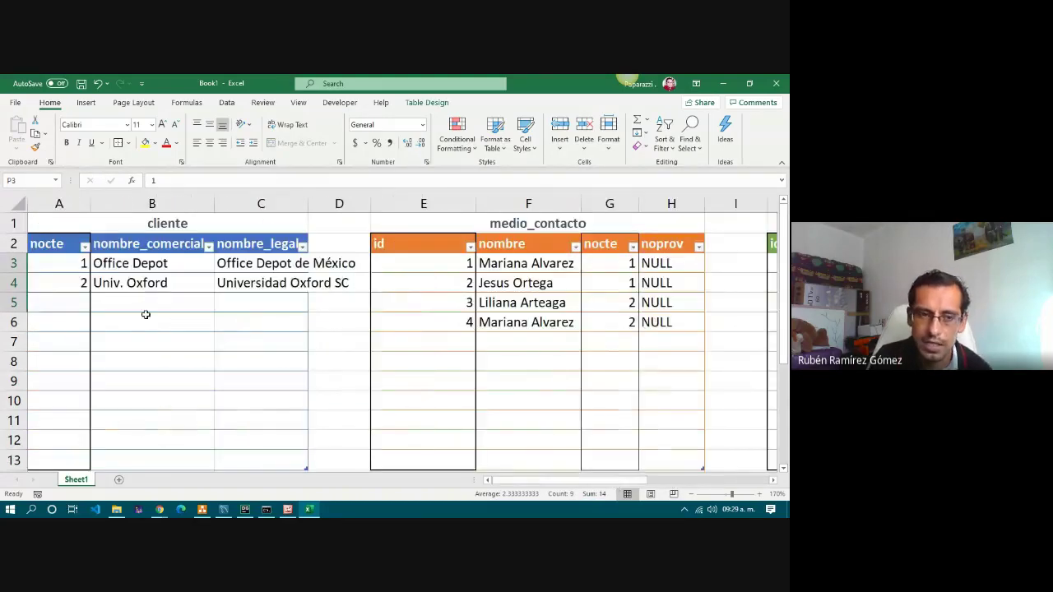
left_click(67, 266)
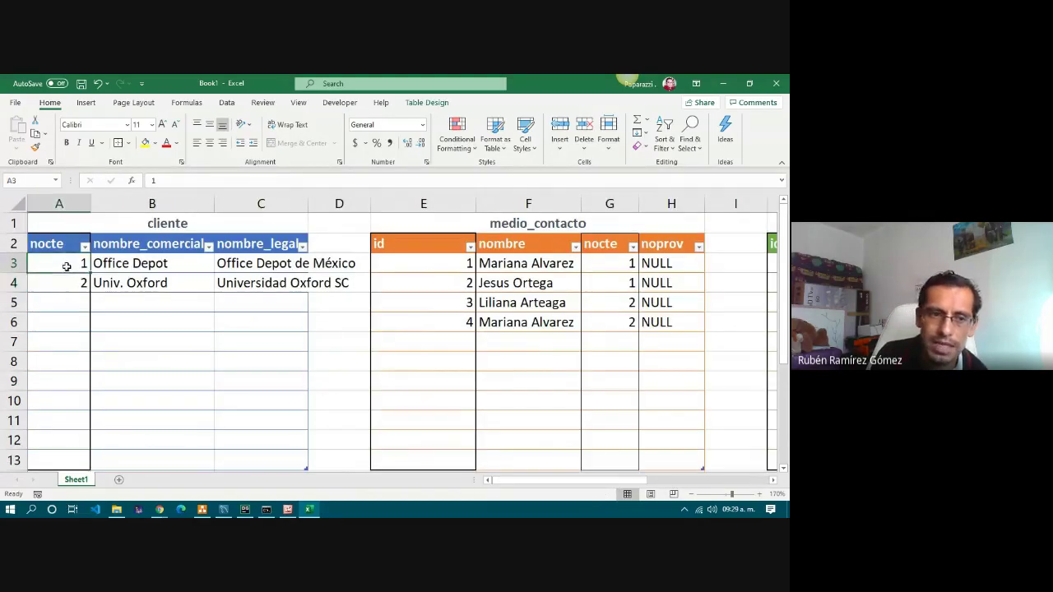
Dock the MySQL Workbench window into the right half of the screen.
left_click(223, 509)
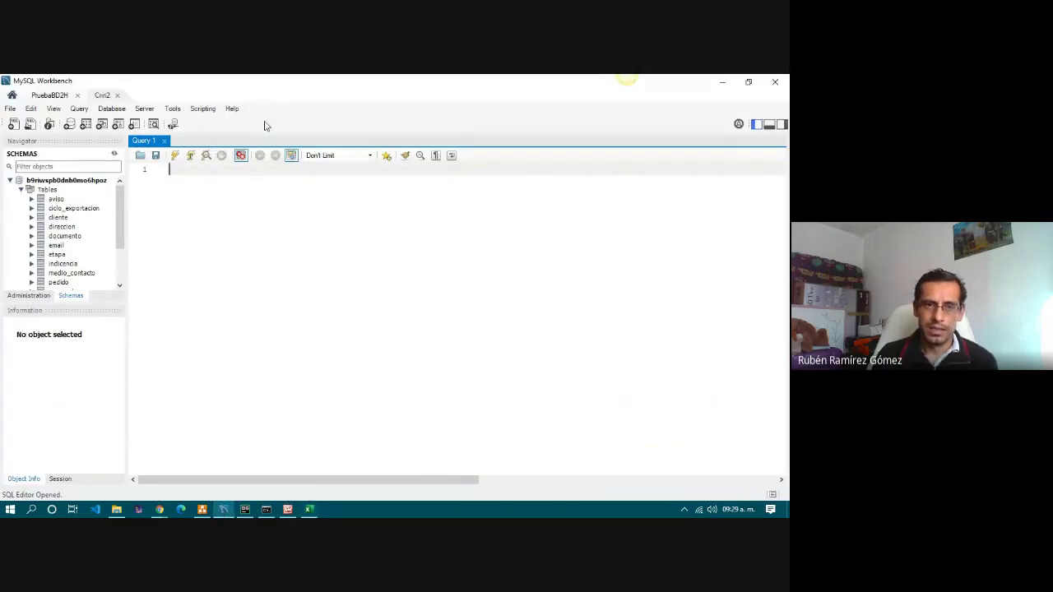
double_click(297, 89)
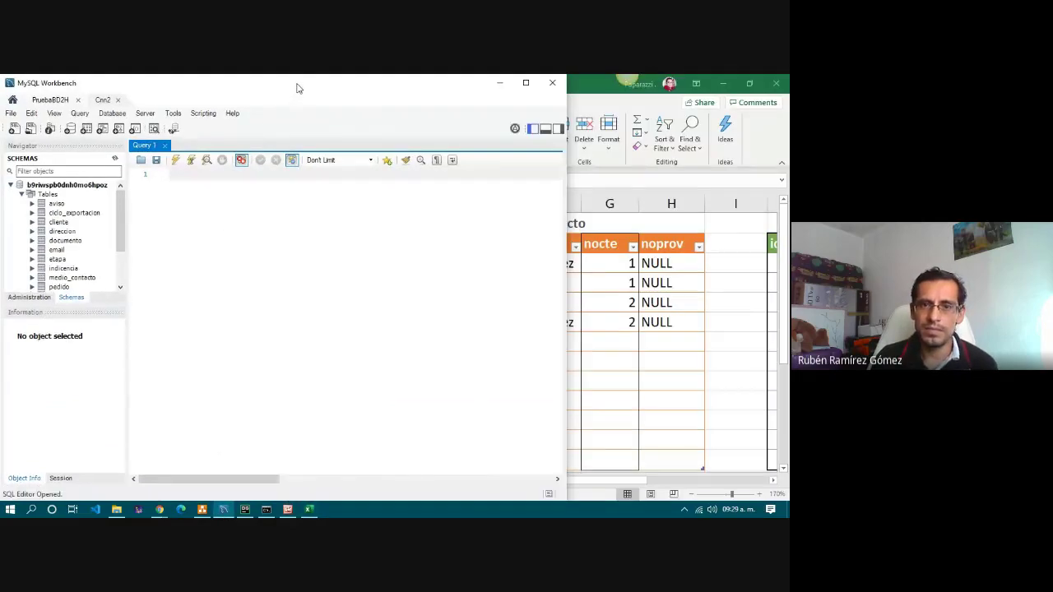
left_click_drag(299, 88, 790, 232)
left_click(450, 87)
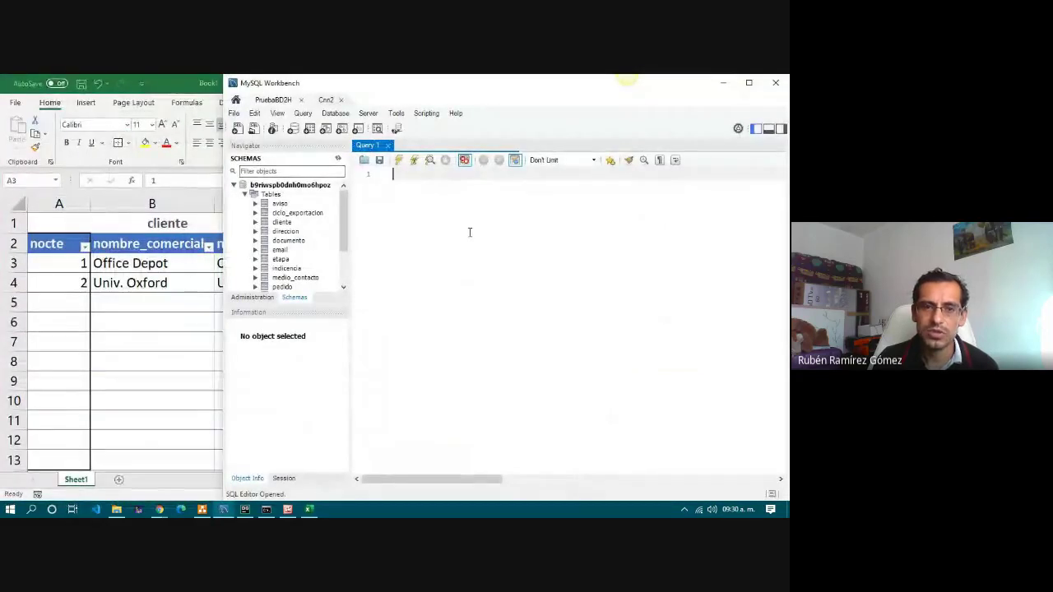
Show the cliente table's columns and type DEESCRIBE in the Query 1 editor.
left_click(282, 223)
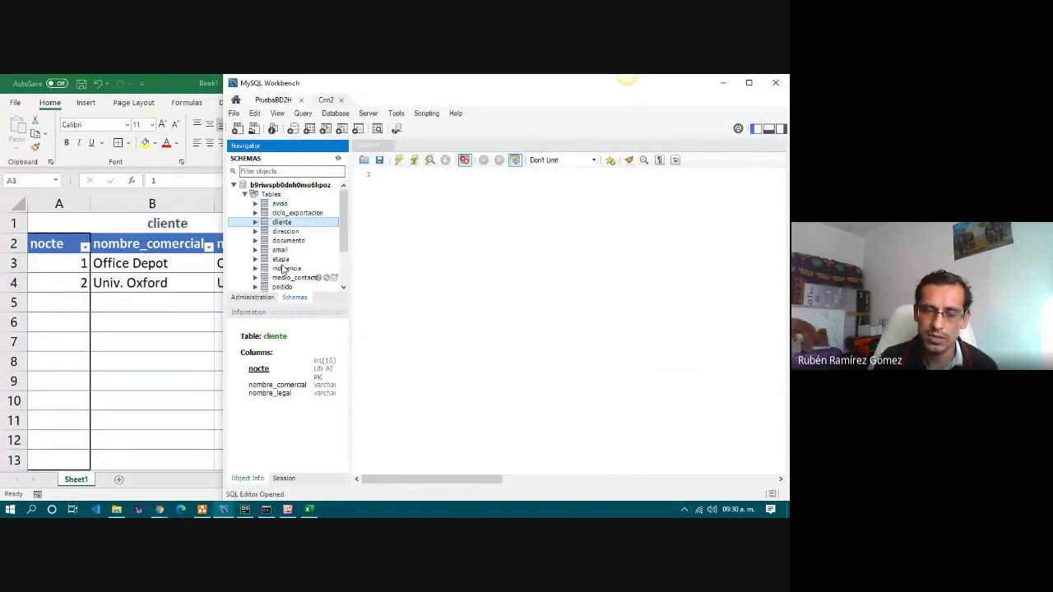
left_click(418, 191)
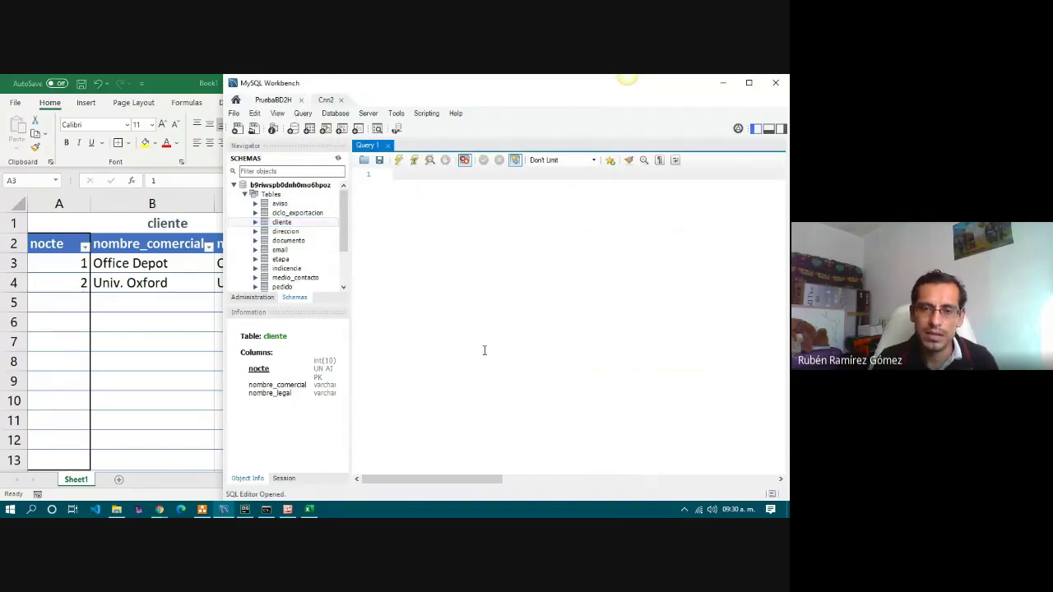
scroll(485, 351, "up", 4)
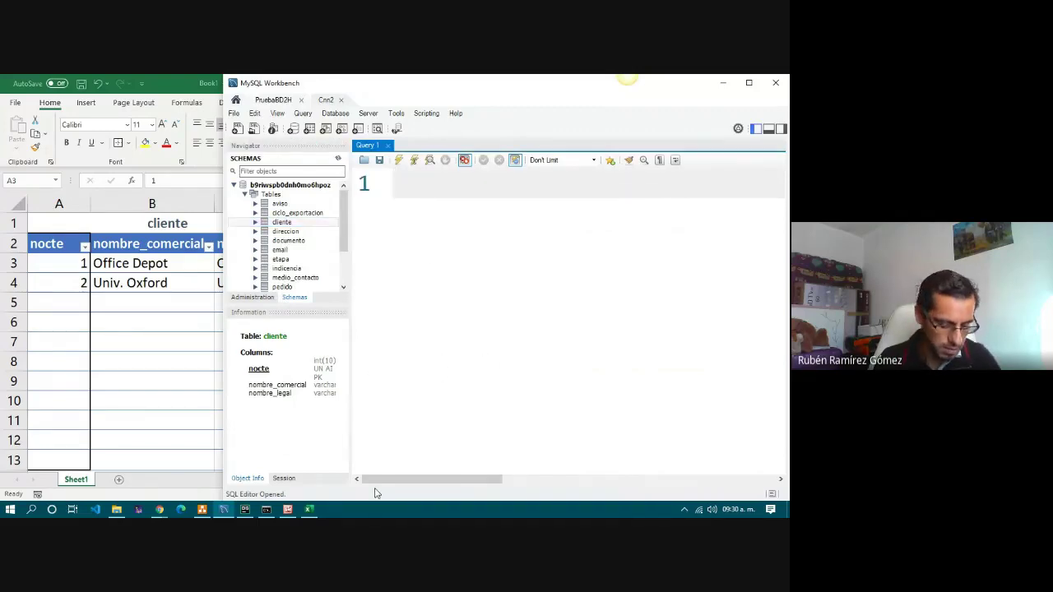
type("DEESCRIBE")
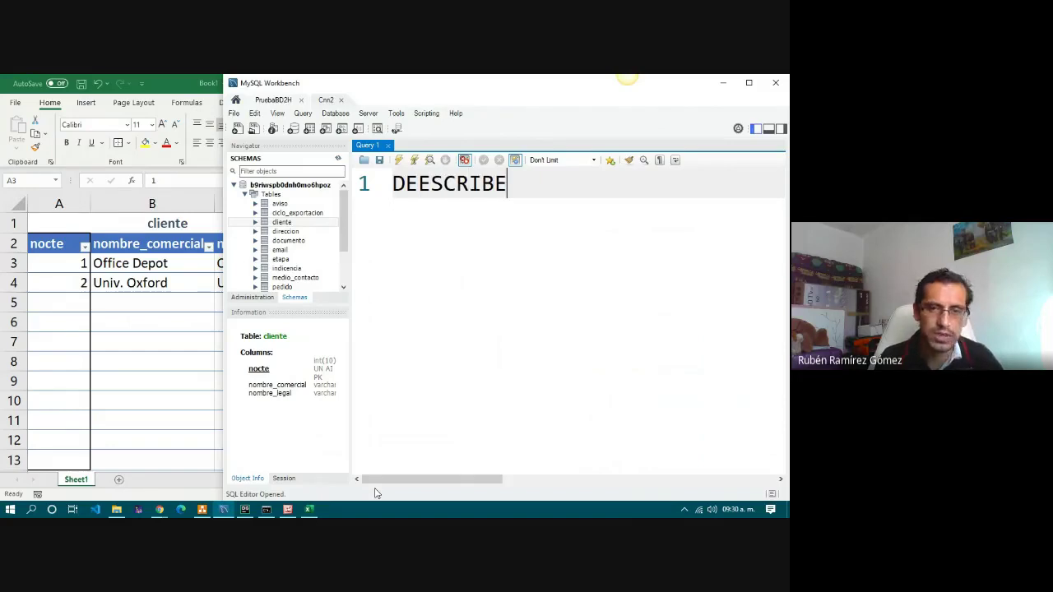